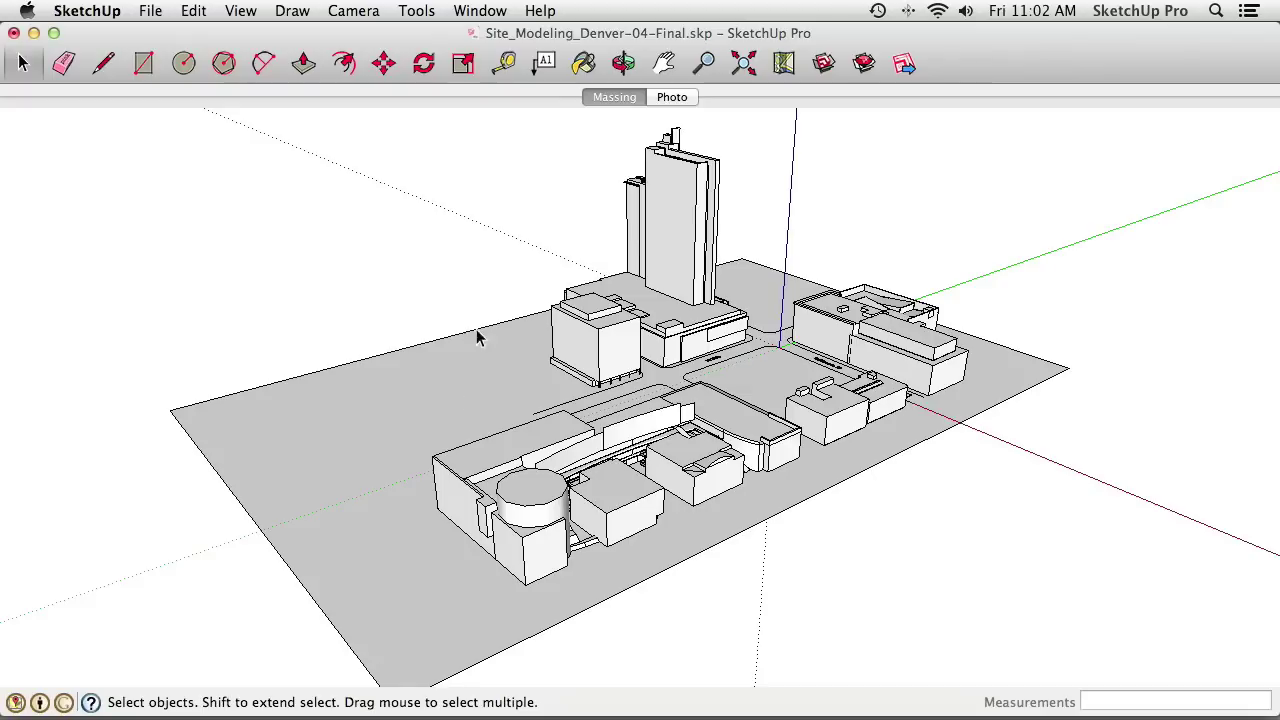
Examine the finished Denver site model in its Massing and Photo scenes from several angles
middle_drag(800, 405, 714, 368)
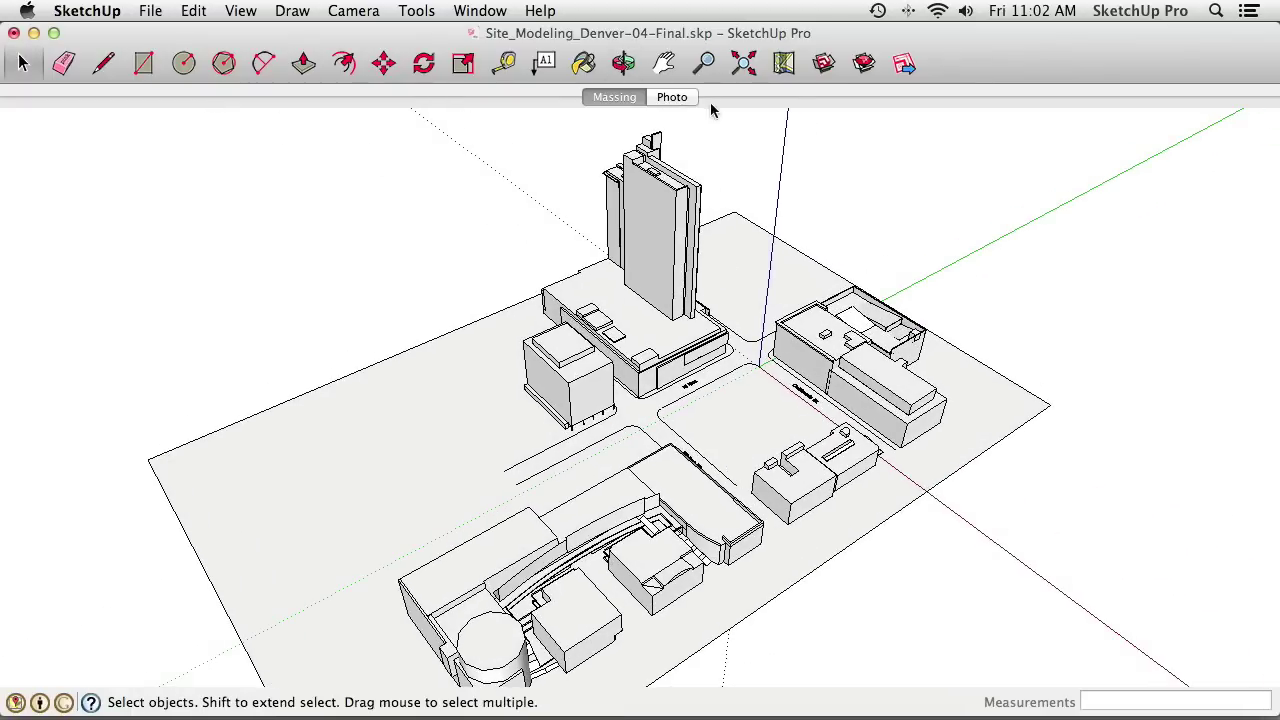
click(672, 97)
middle_drag(757, 323, 486, 283)
middle_drag(518, 360, 390, 352)
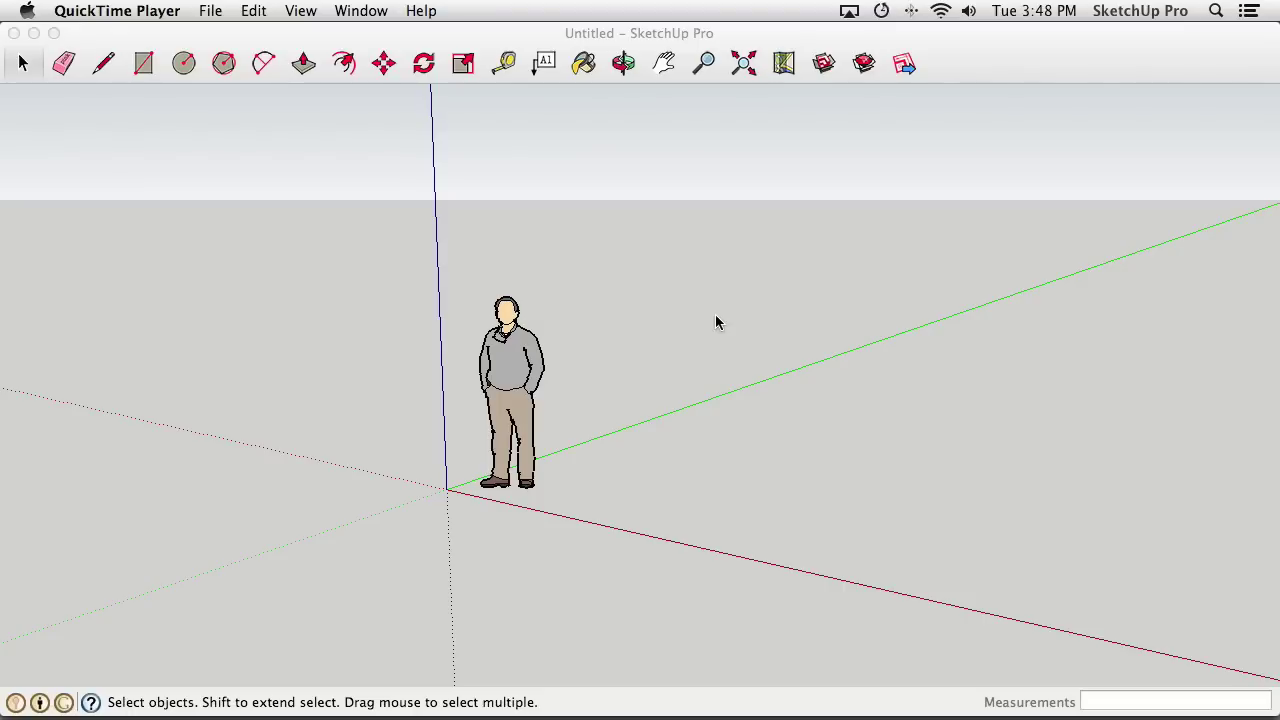
Switch to Google Earth, fly to the Site placemark and look over the surrounding 3D buildings
key(super+Tab)
key(super+Tab)
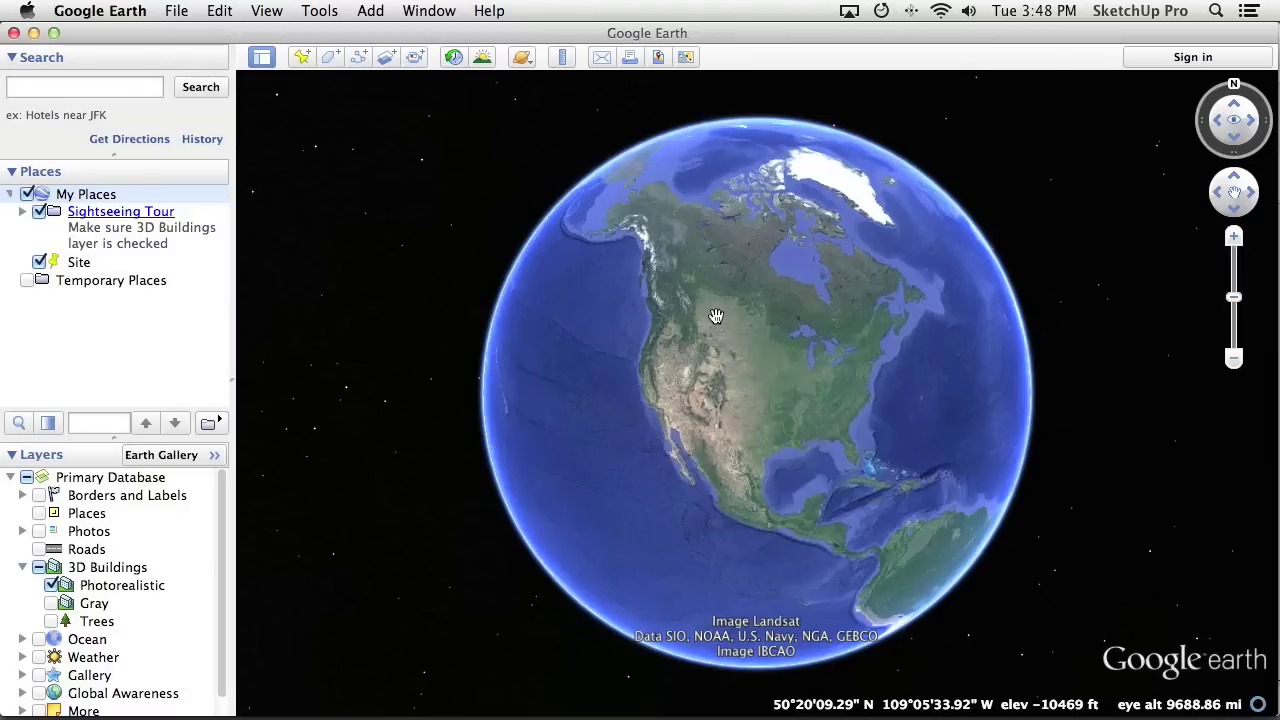
key(super+Tab)
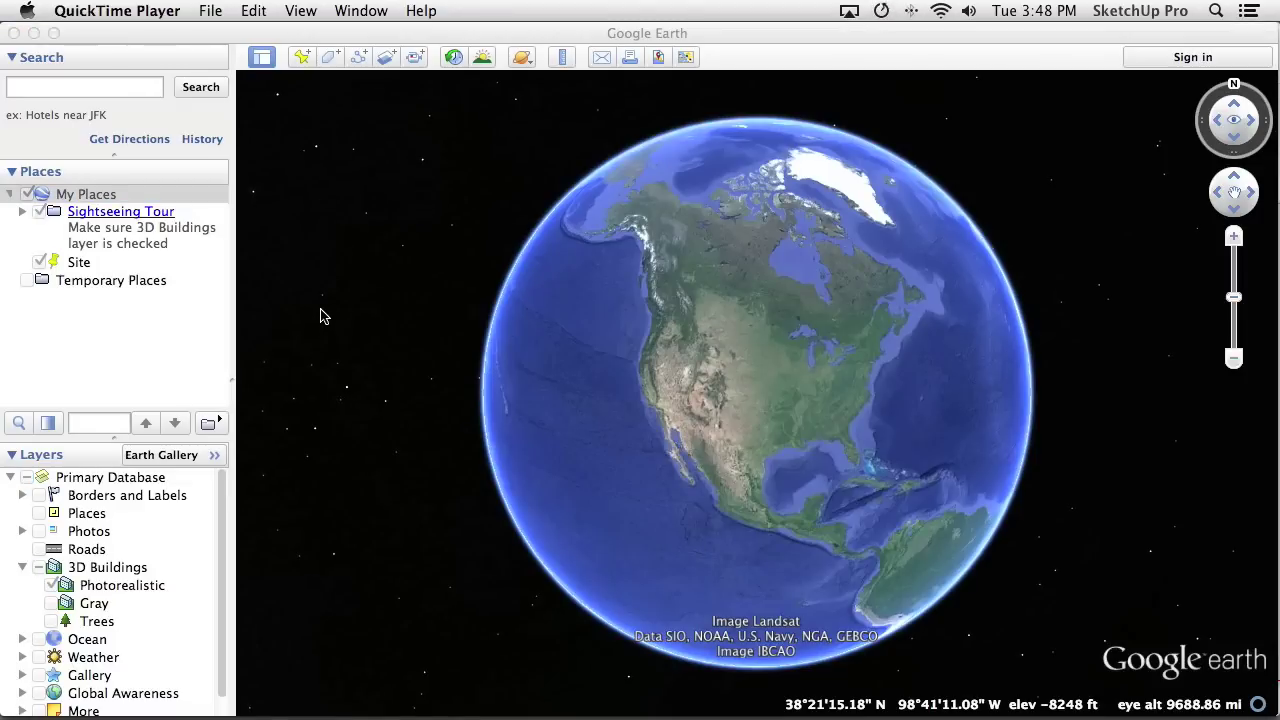
double_click(78, 263)
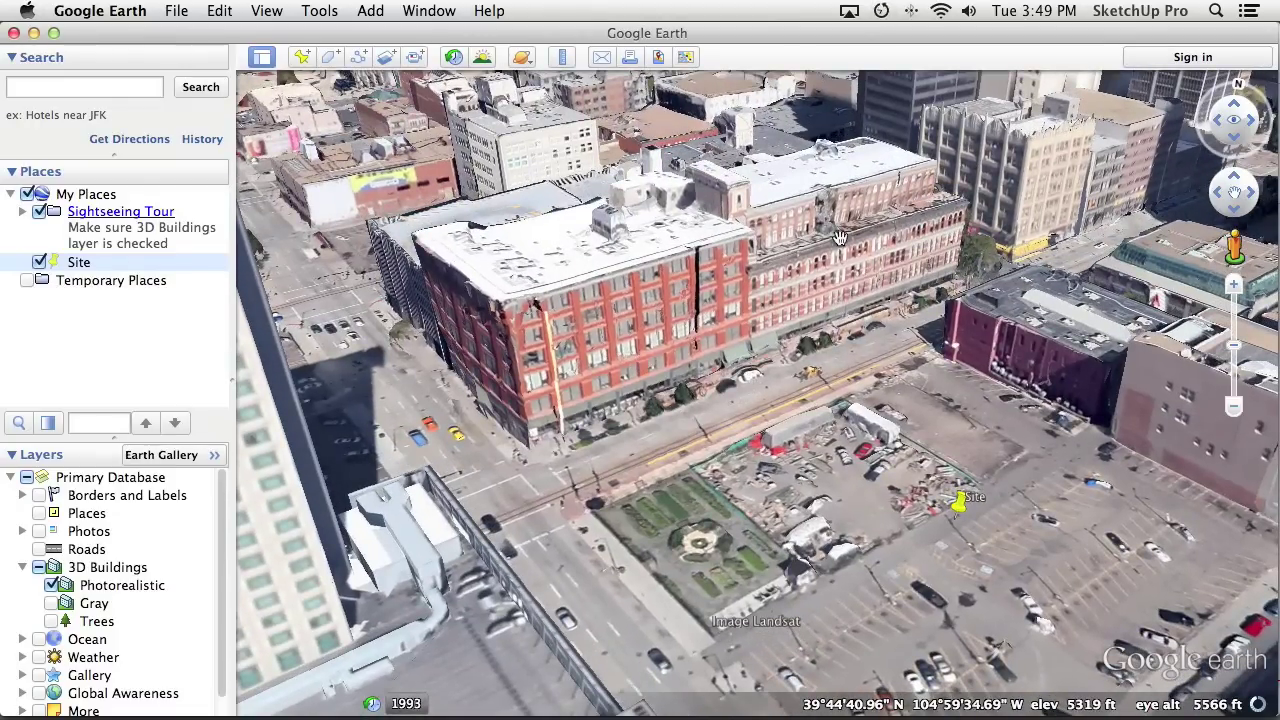
scroll(774, 428, down, 3)
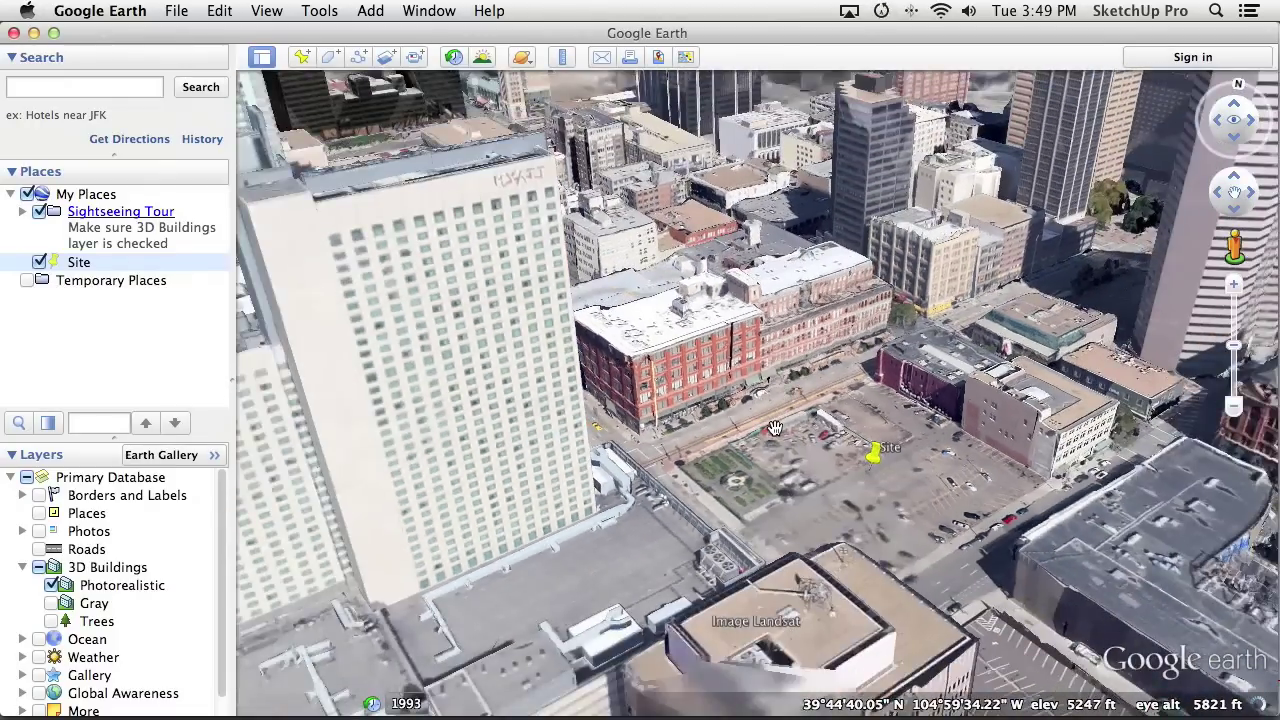
scroll(691, 428, up, 3)
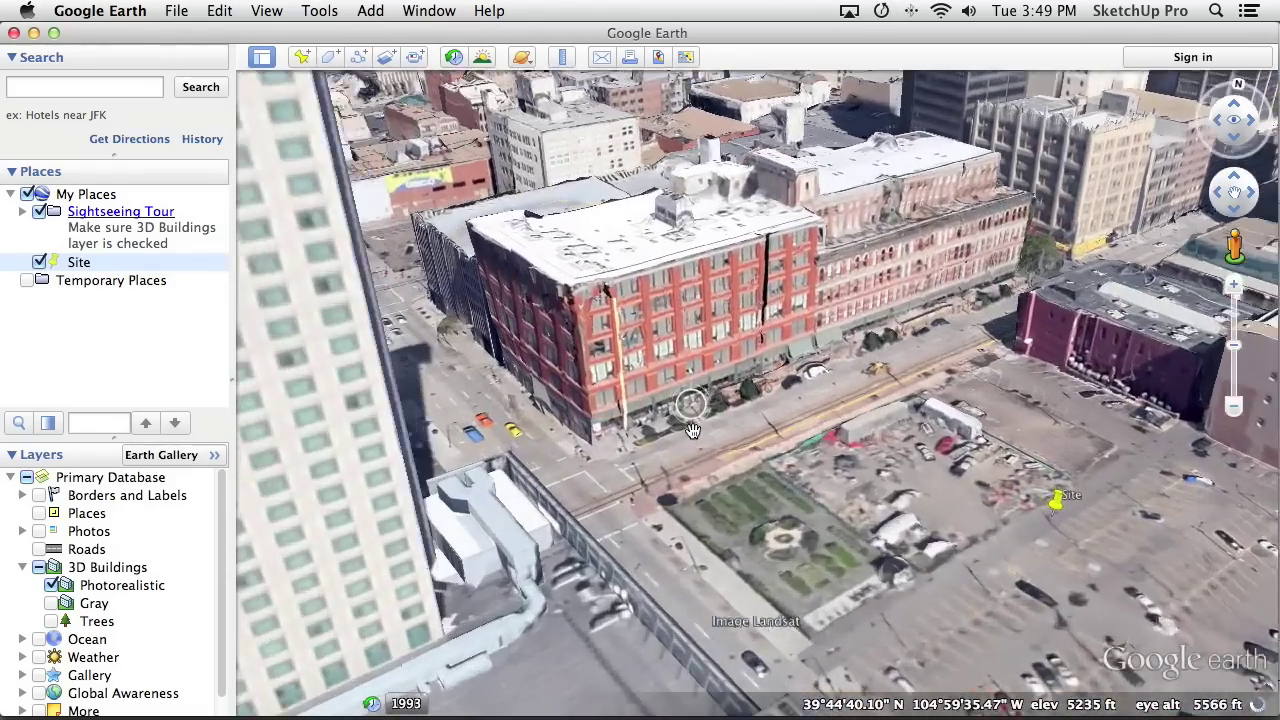
scroll(740, 444, up, 2)
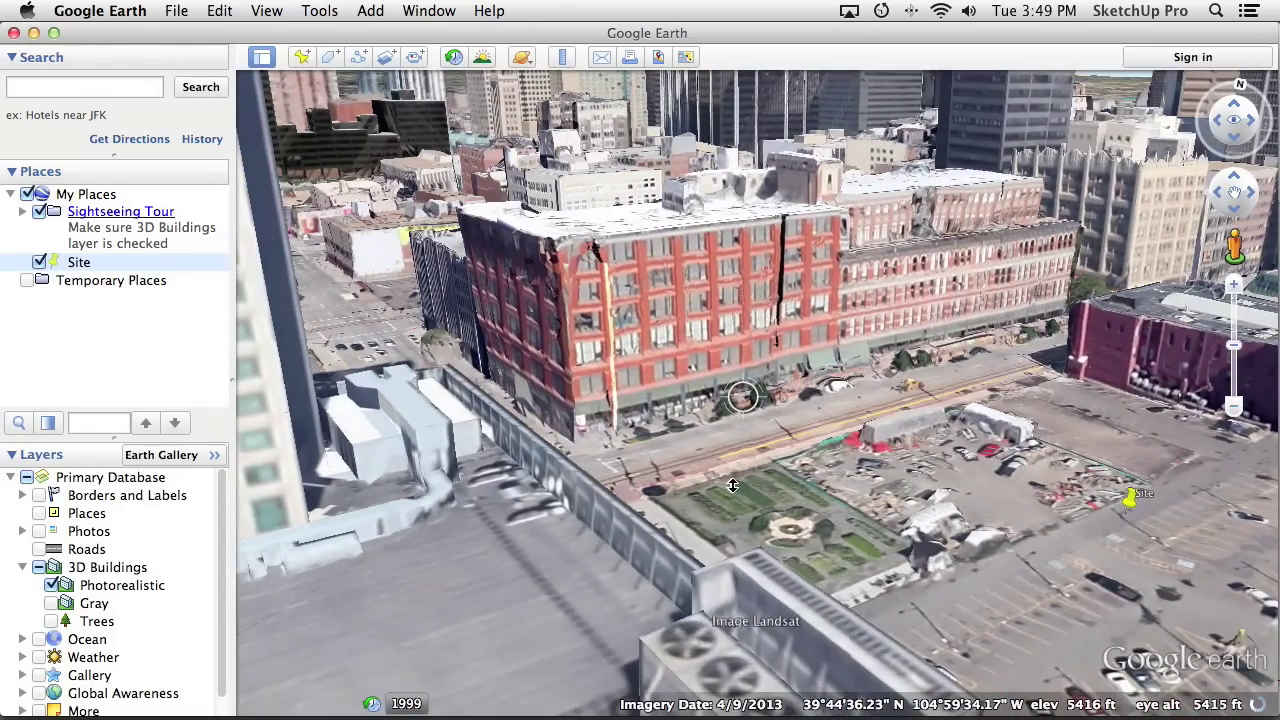
scroll(735, 478, down, 3)
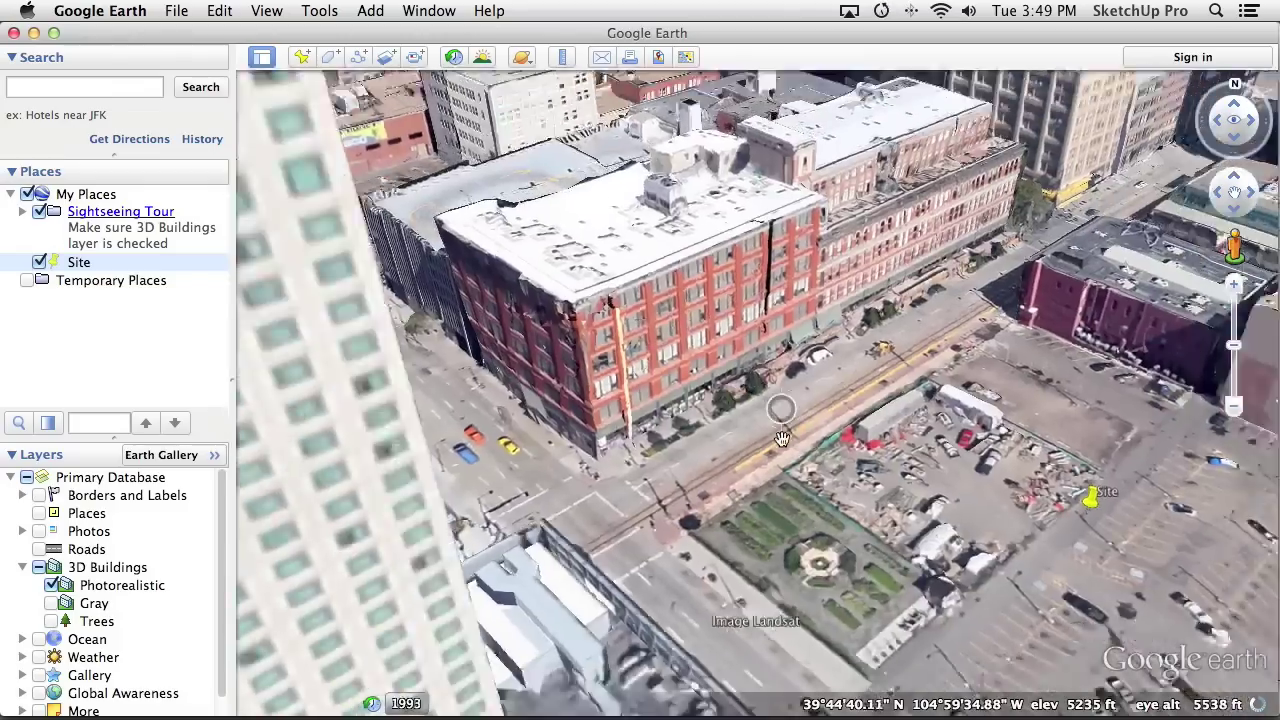
scroll(782, 438, down, 5)
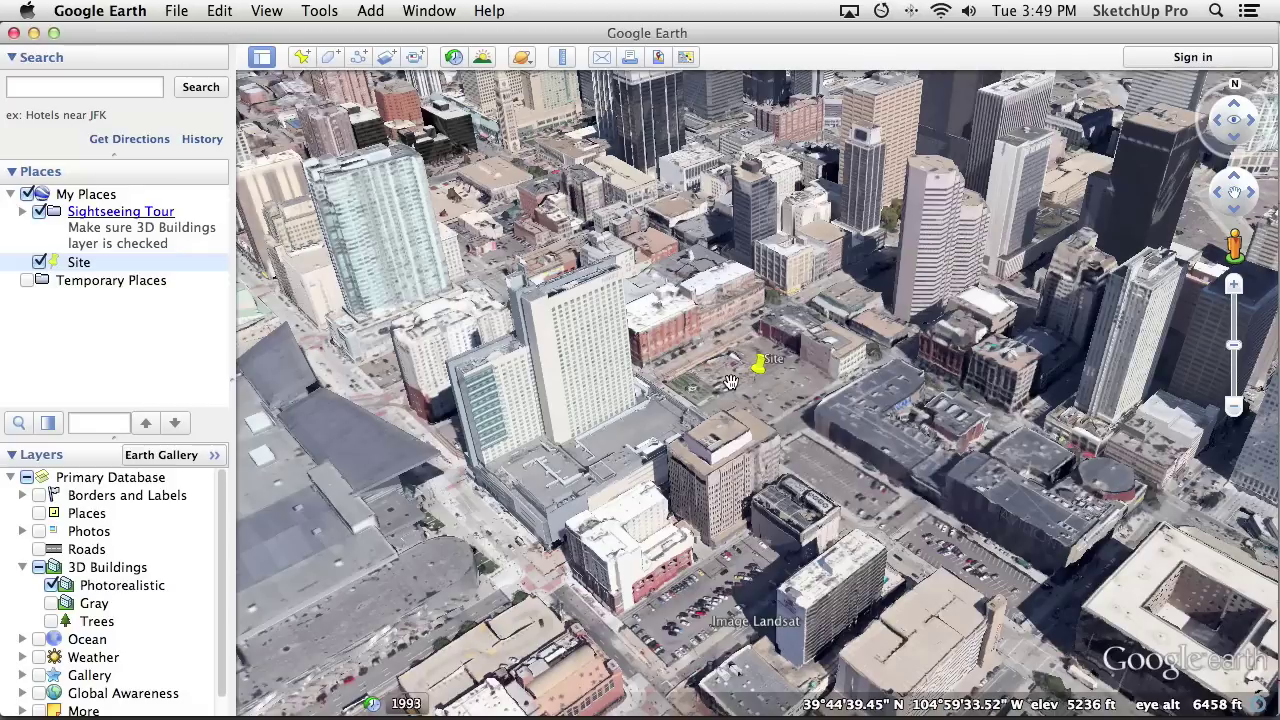
Disable Use 3D Imagery in the Google Earth preferences so that legacy 3D buildings are used
click(120, 12)
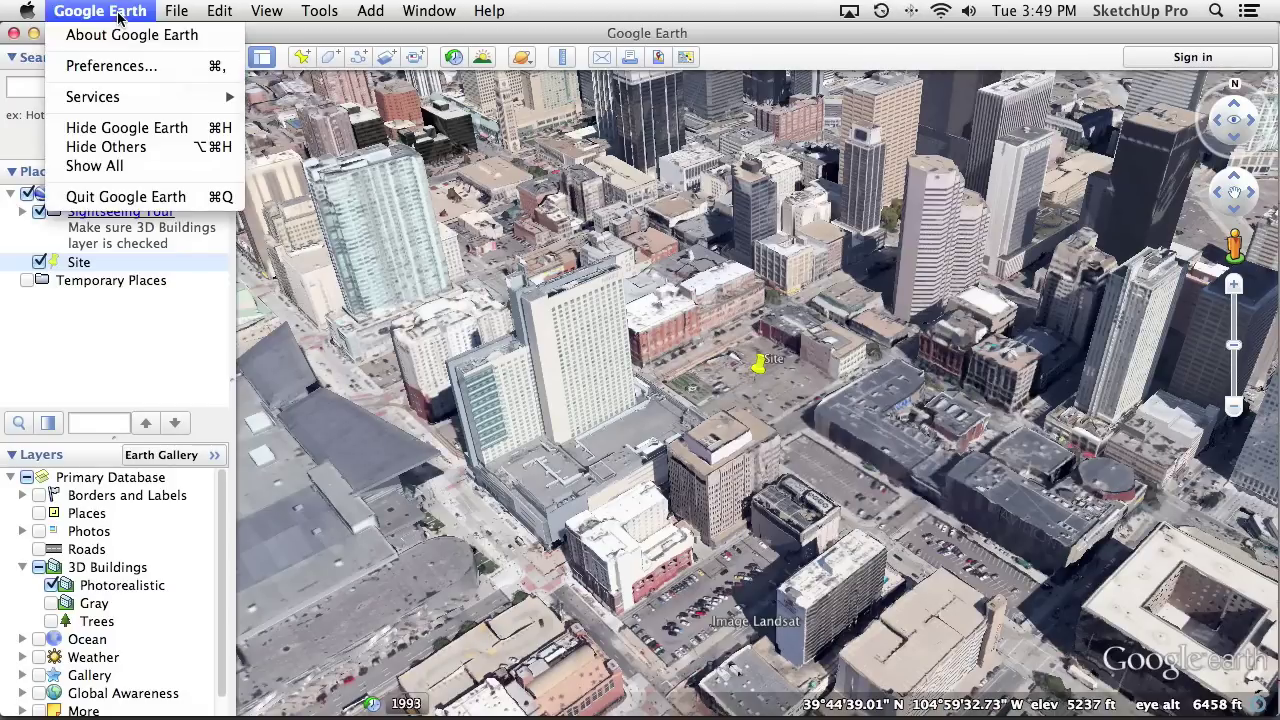
click(112, 66)
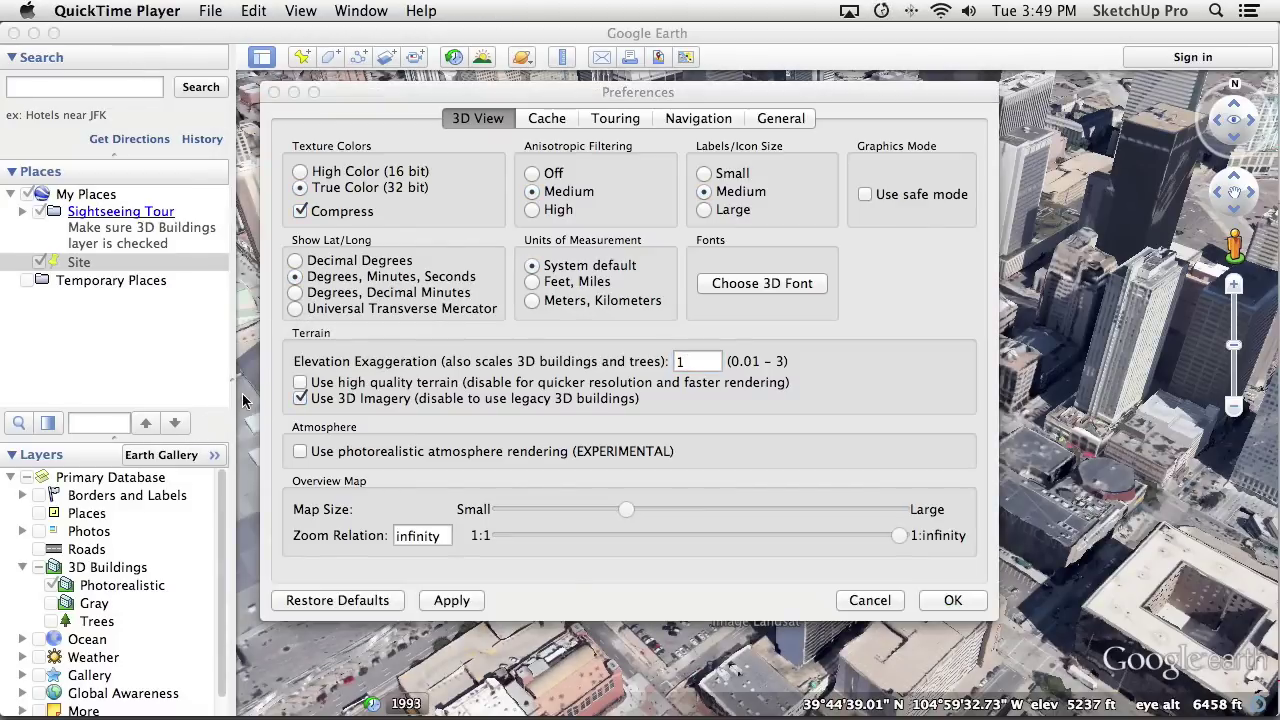
click(390, 93)
drag(390, 93, 418, 92)
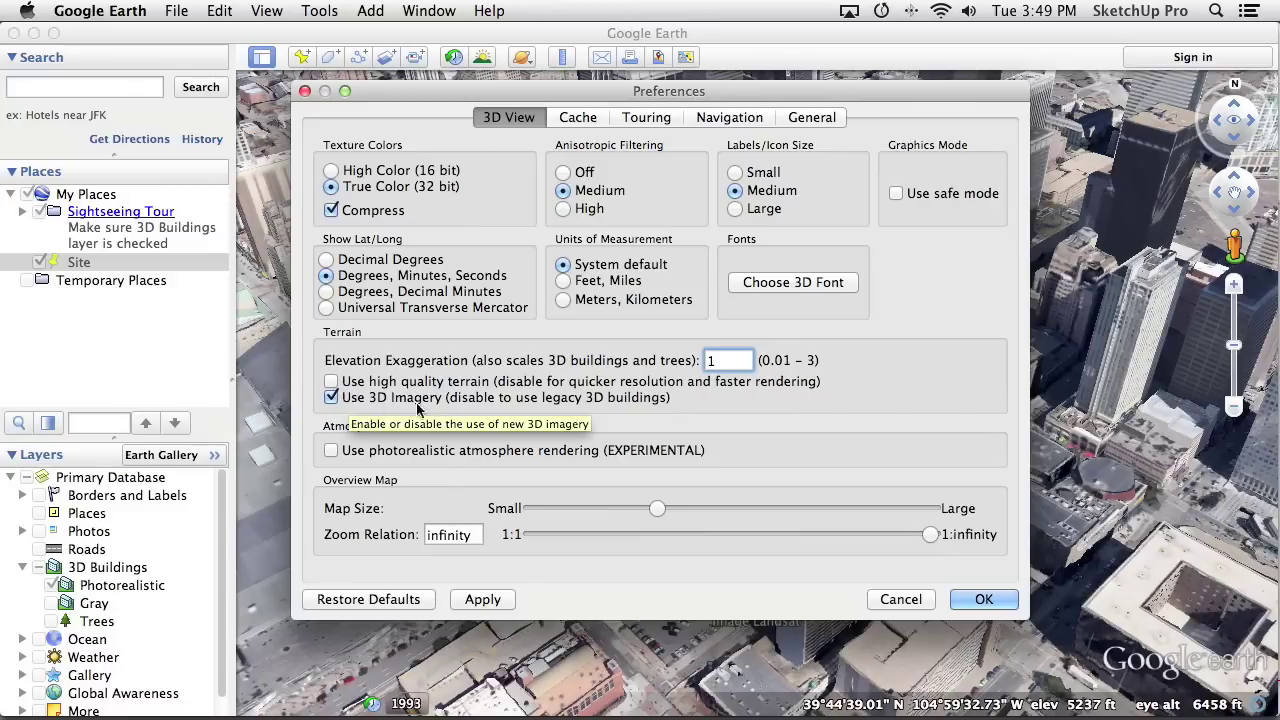
click(331, 398)
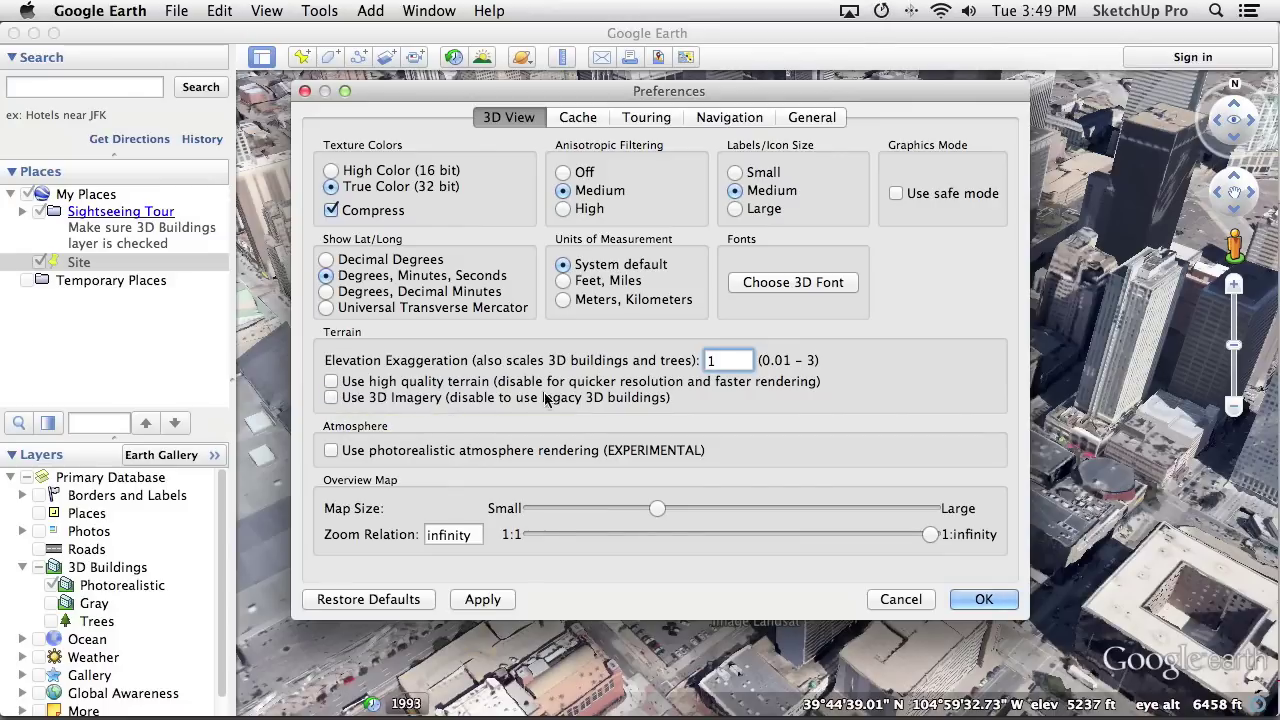
click(986, 600)
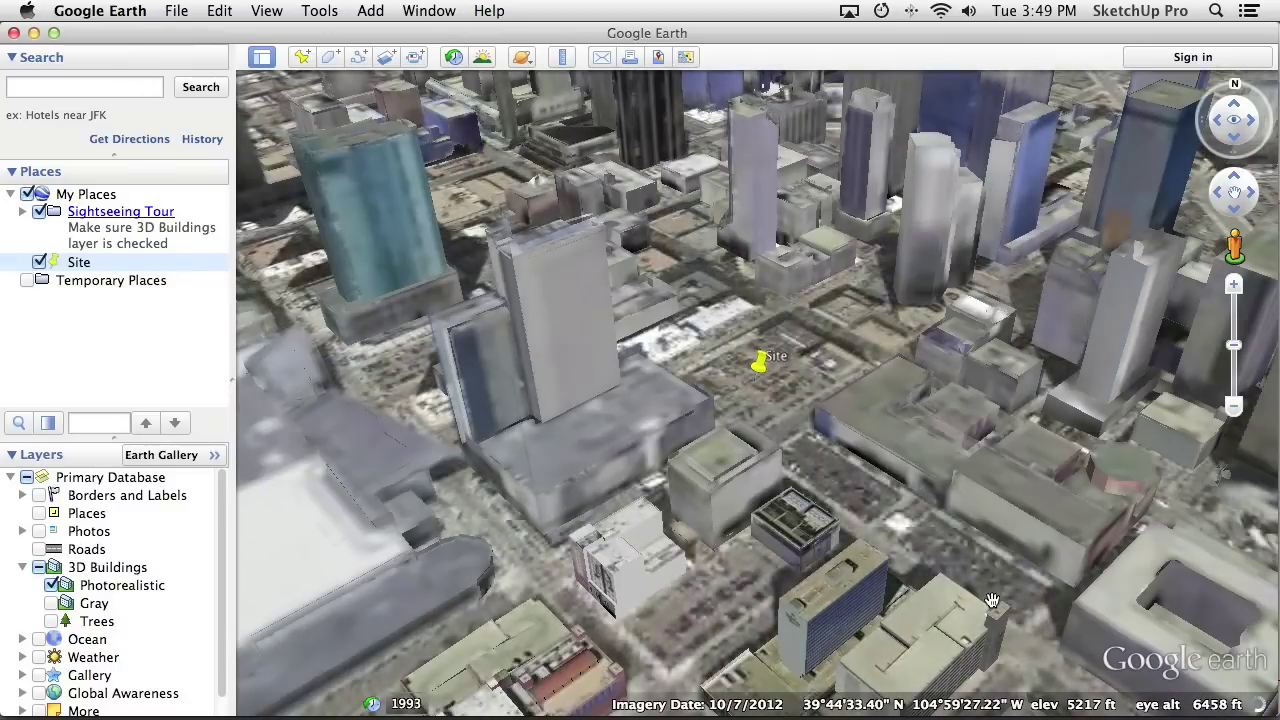
Inspect the legacy buildings around the site and read the Hyatt Regency Denver building's model details
middle_drag(773, 408, 803, 485)
drag(760, 500, 700, 517)
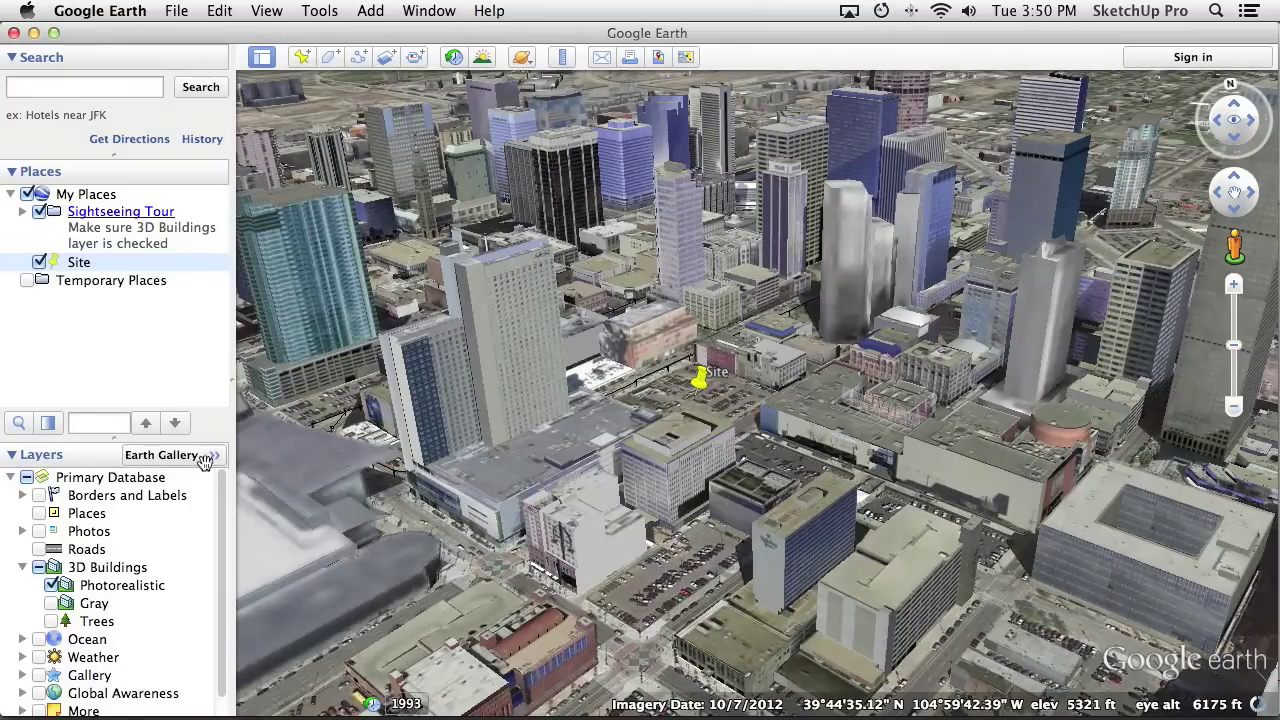
key(super+Tab)
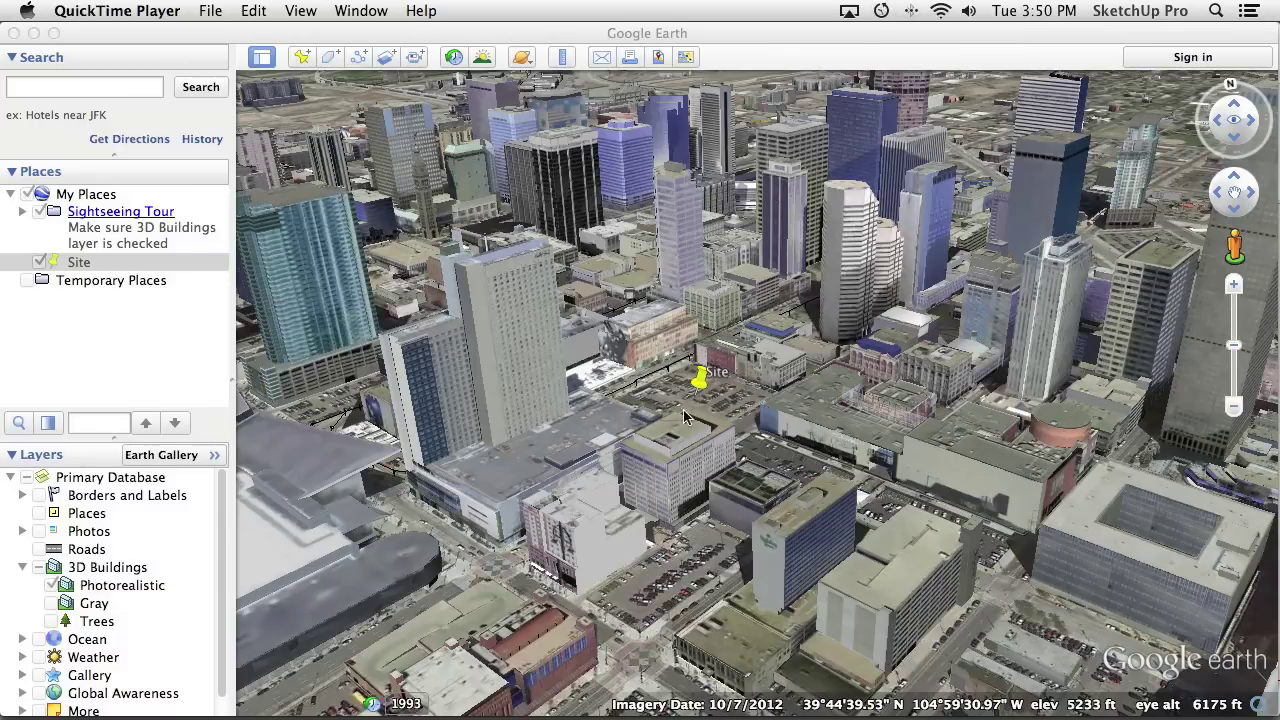
scroll(697, 385, up, 3)
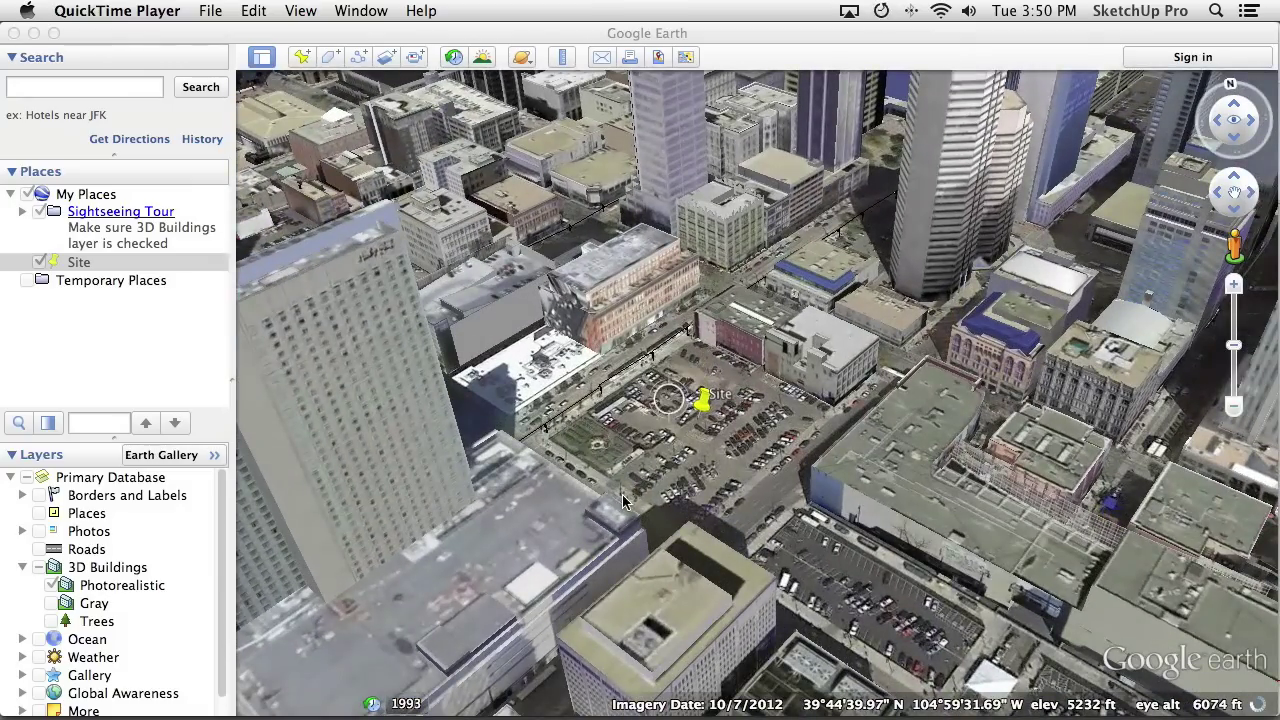
click(718, 505)
middle_drag(718, 505, 768, 337)
scroll(768, 337, down, 2)
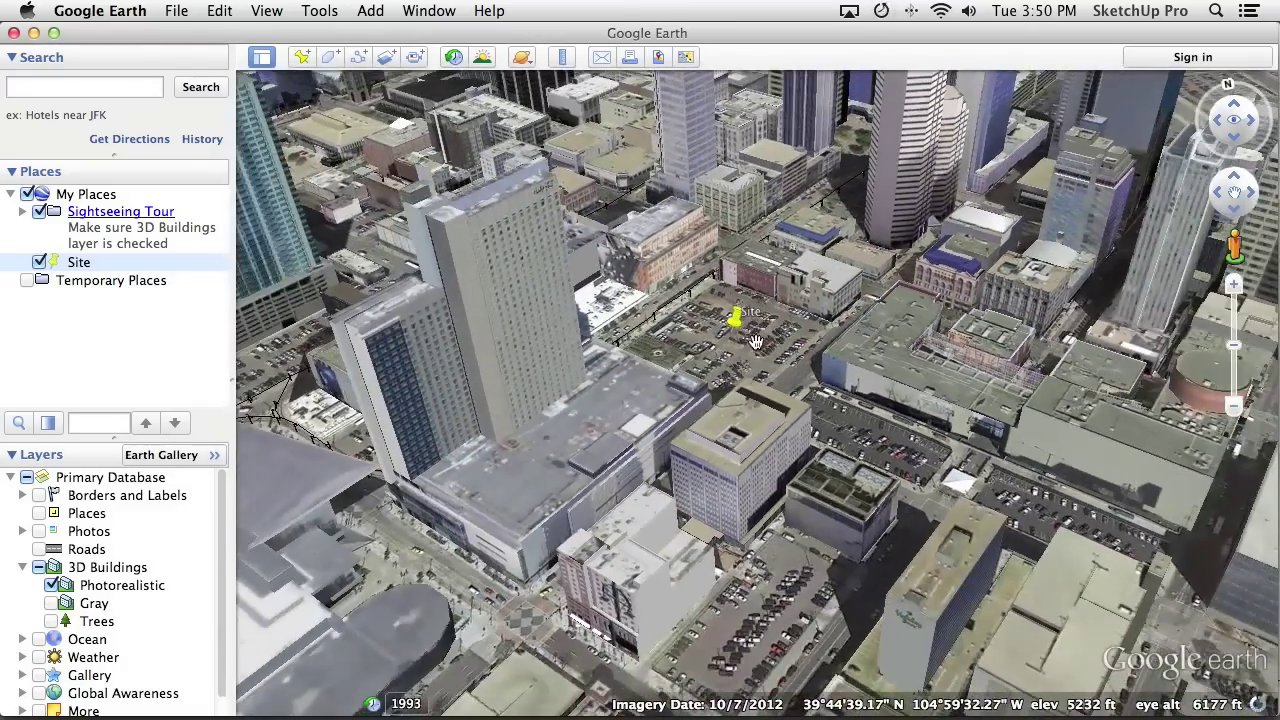
click(553, 397)
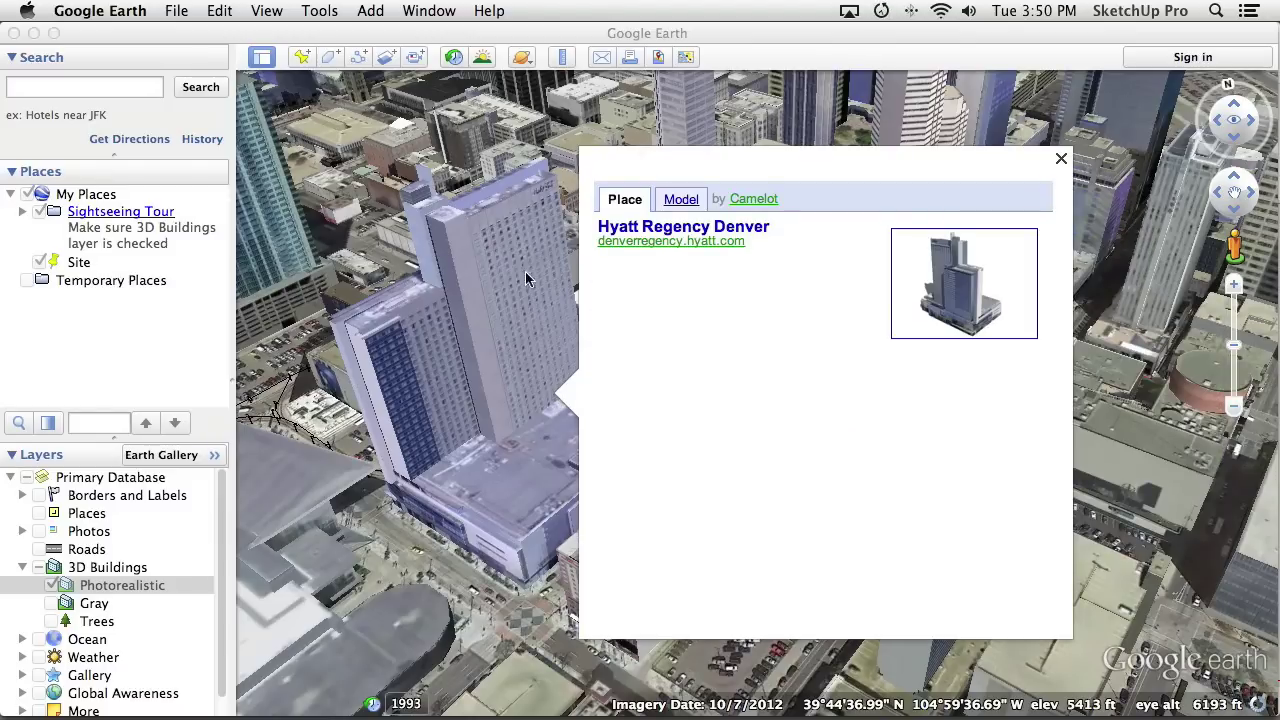
click(689, 202)
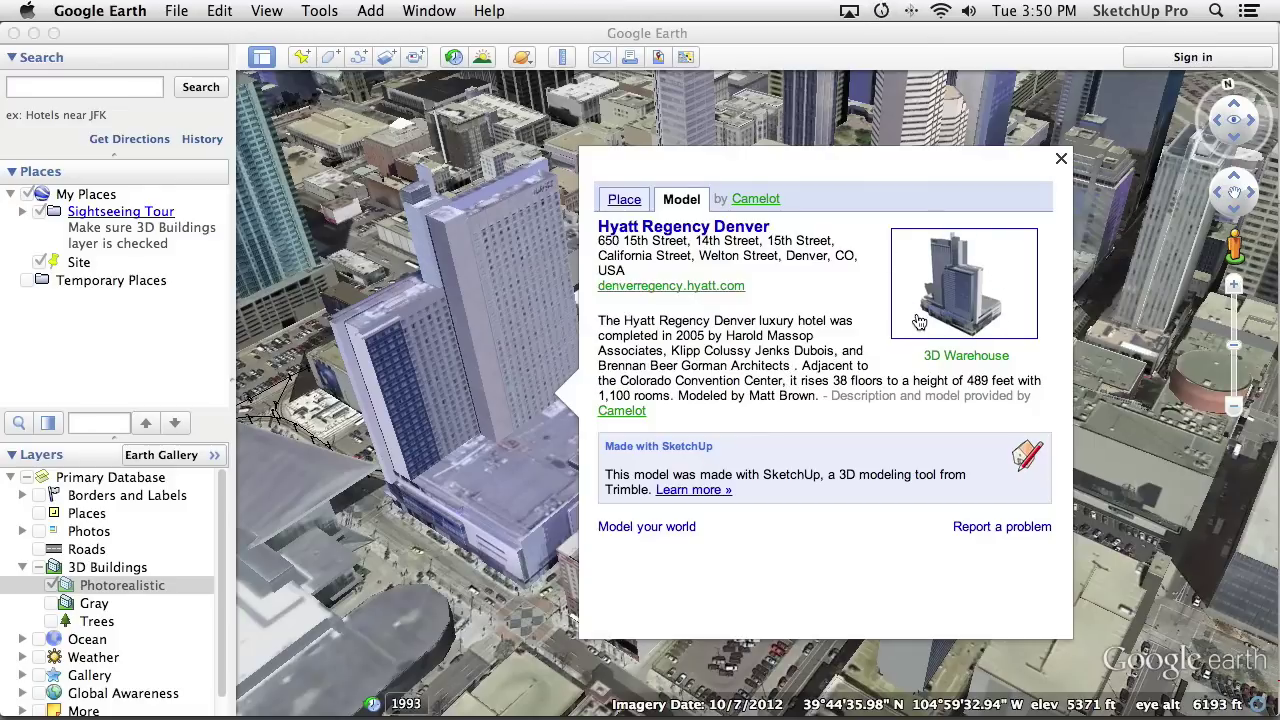
click(1061, 158)
middle_drag(857, 320, 746, 354)
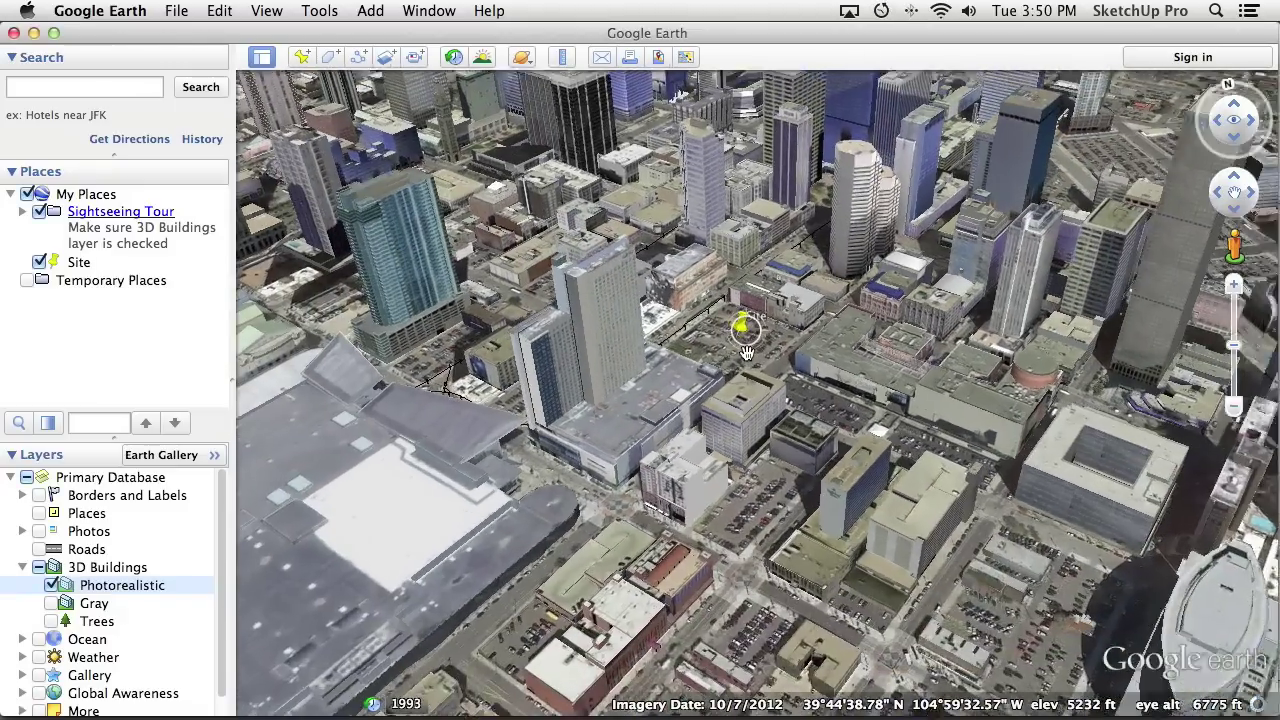
scroll(746, 354, up, 2)
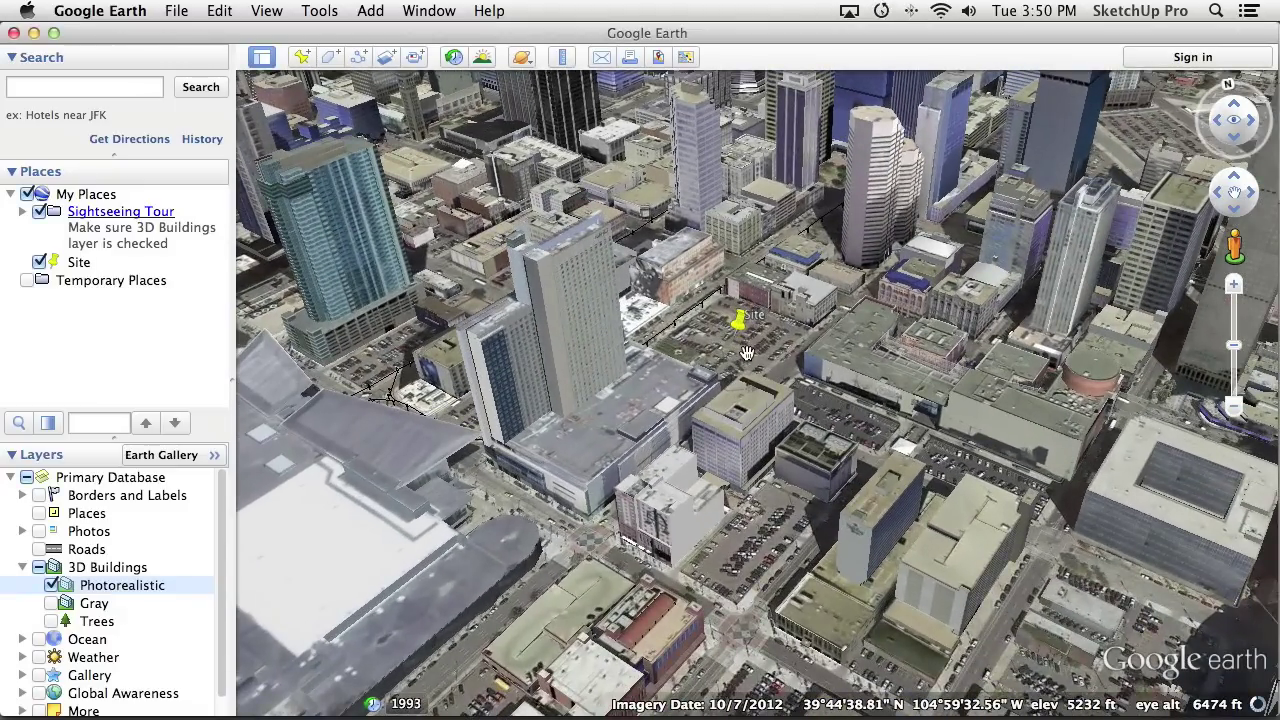
Switch to Google Maps in Chrome and get its search box ready for a location
key(super+Tab)
key(super+Tab)
key(super+Tab)
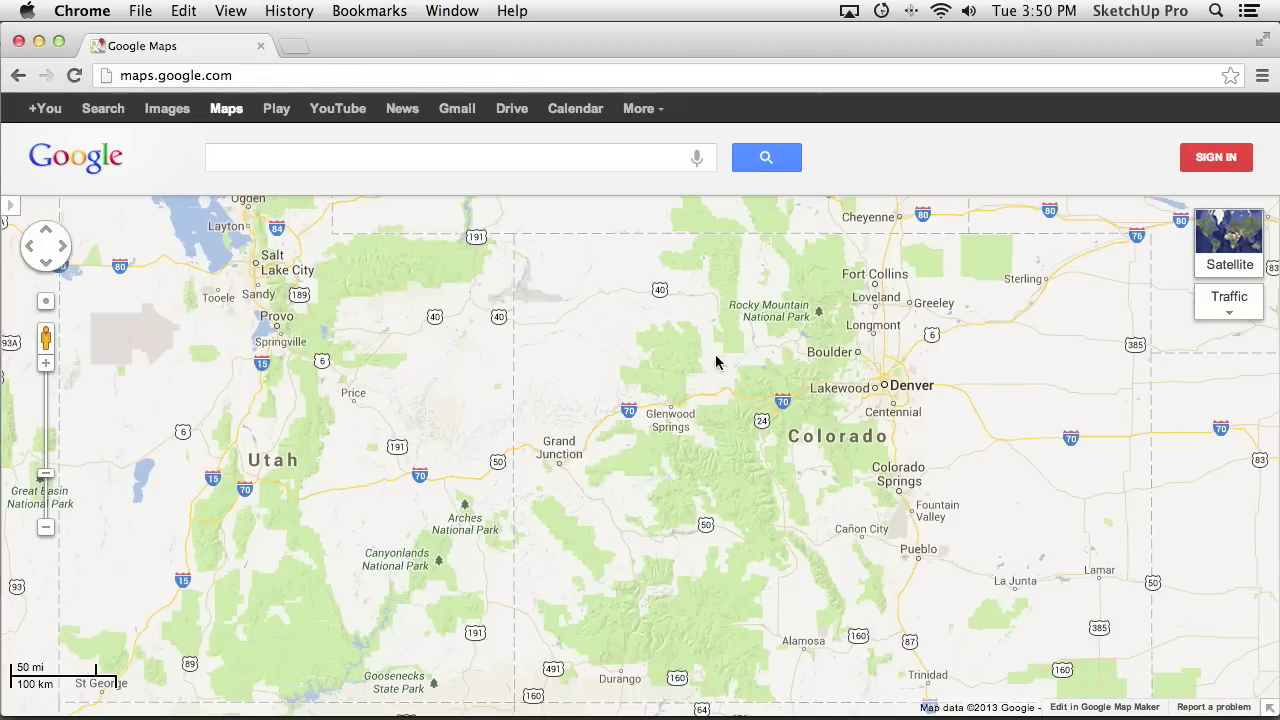
click(428, 158)
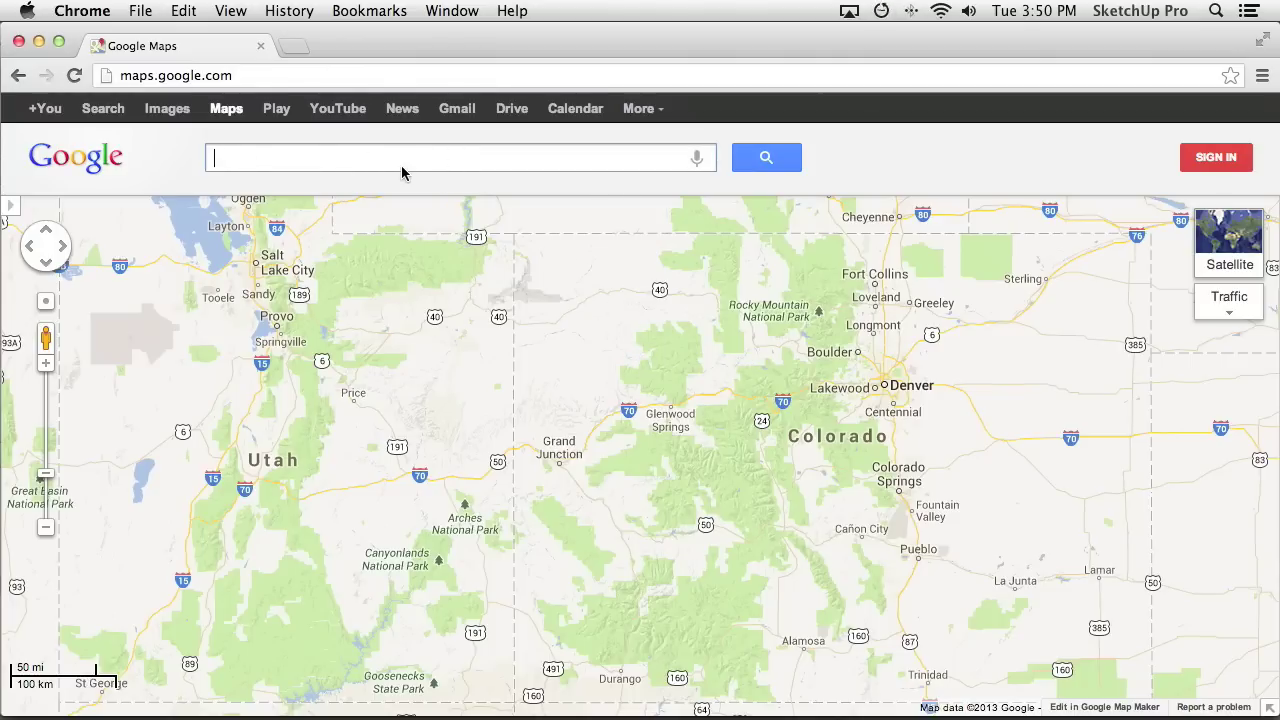
scroll(908, 415, up, 1)
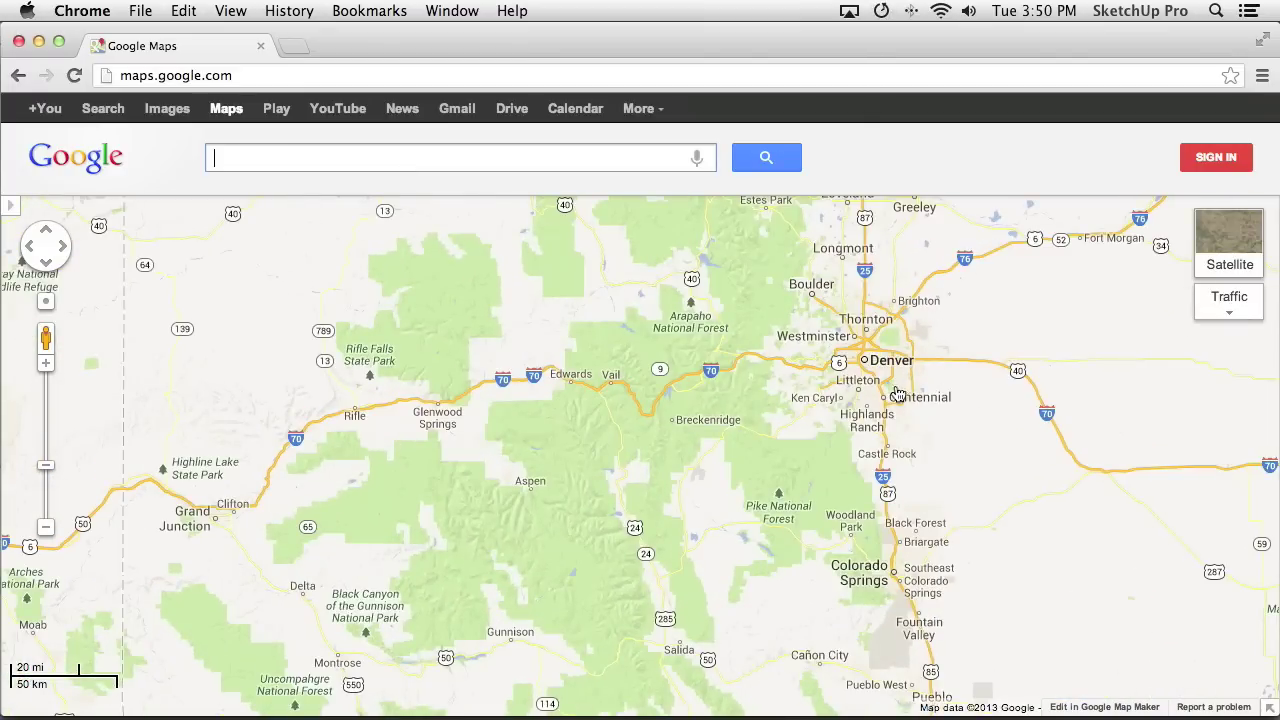
Return to Google Earth and copy the view location of a closer view of the site
key(super+Tab)
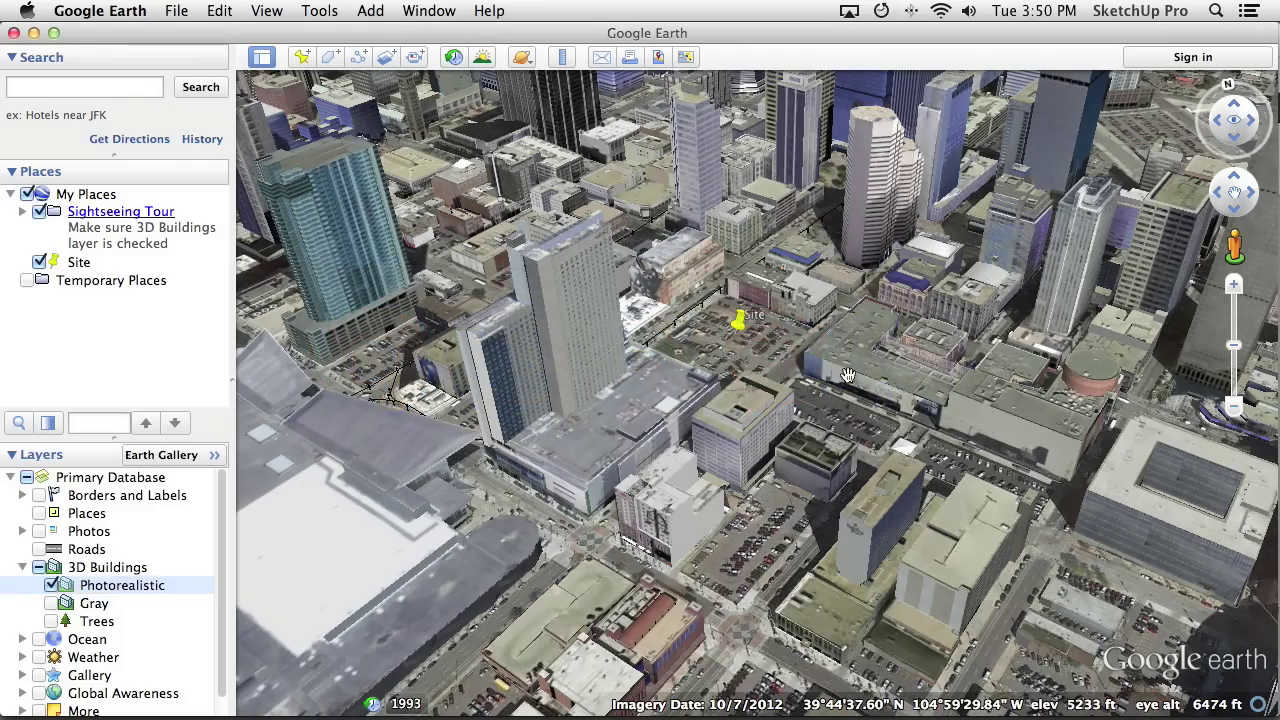
scroll(766, 362, up, 2)
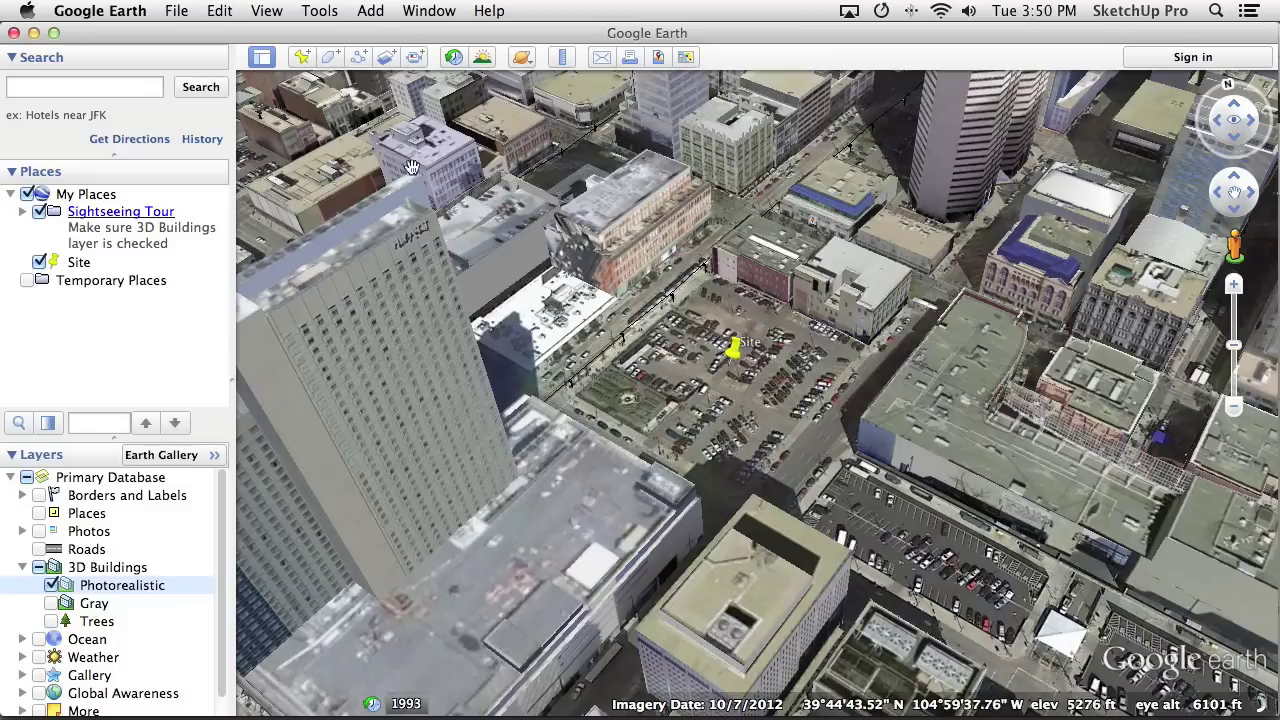
click(220, 12)
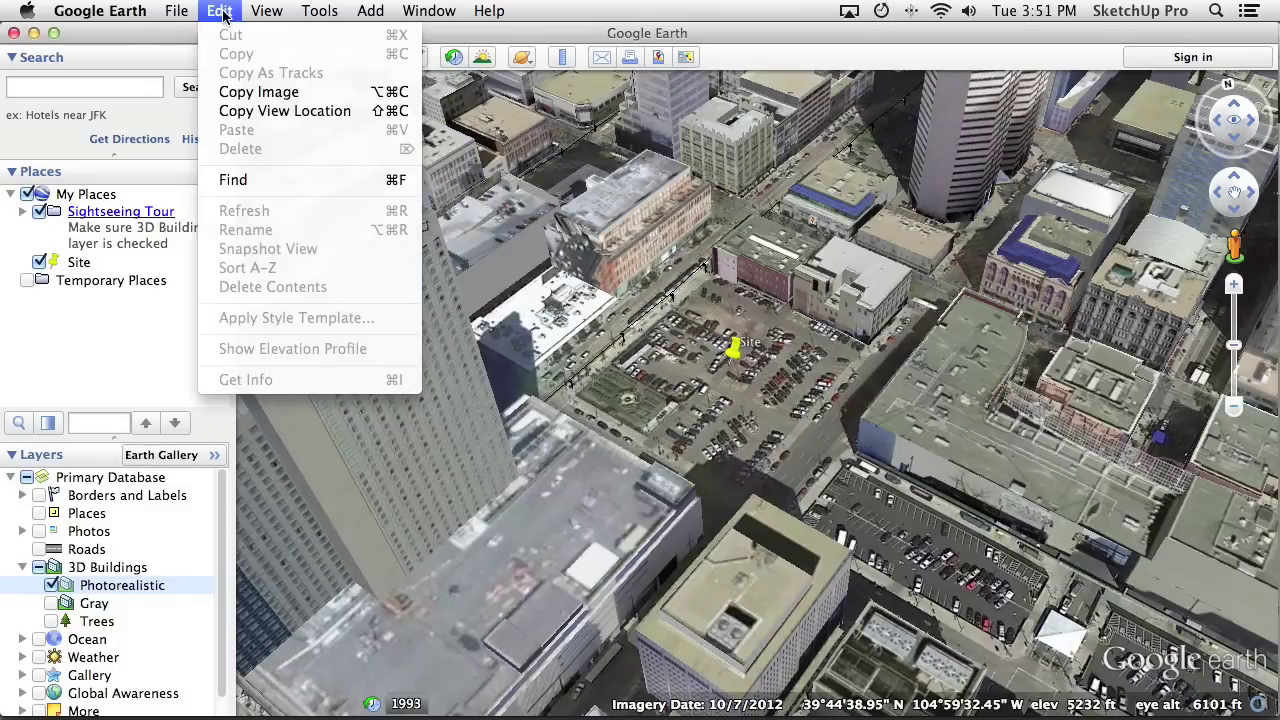
click(272, 111)
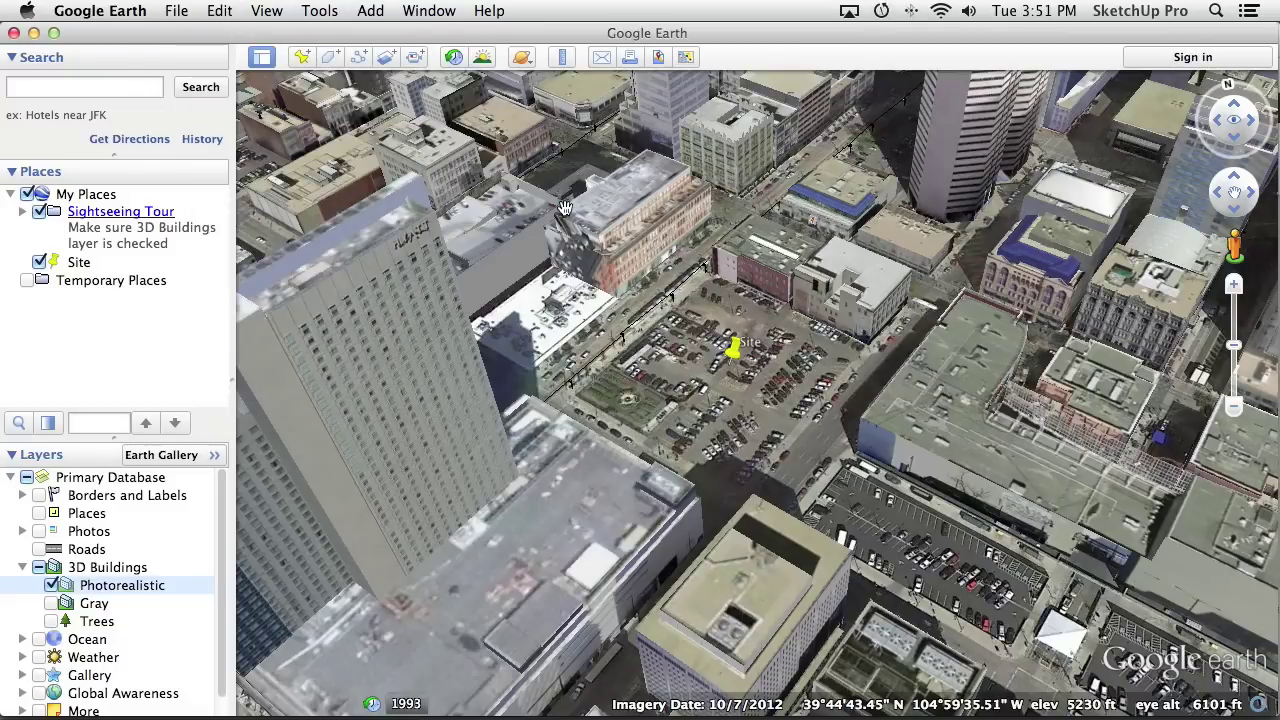
Search Google Maps in Chrome for the copied coordinates 39°44'38.95" N 104°59'32.45" W
key(super+Tab)
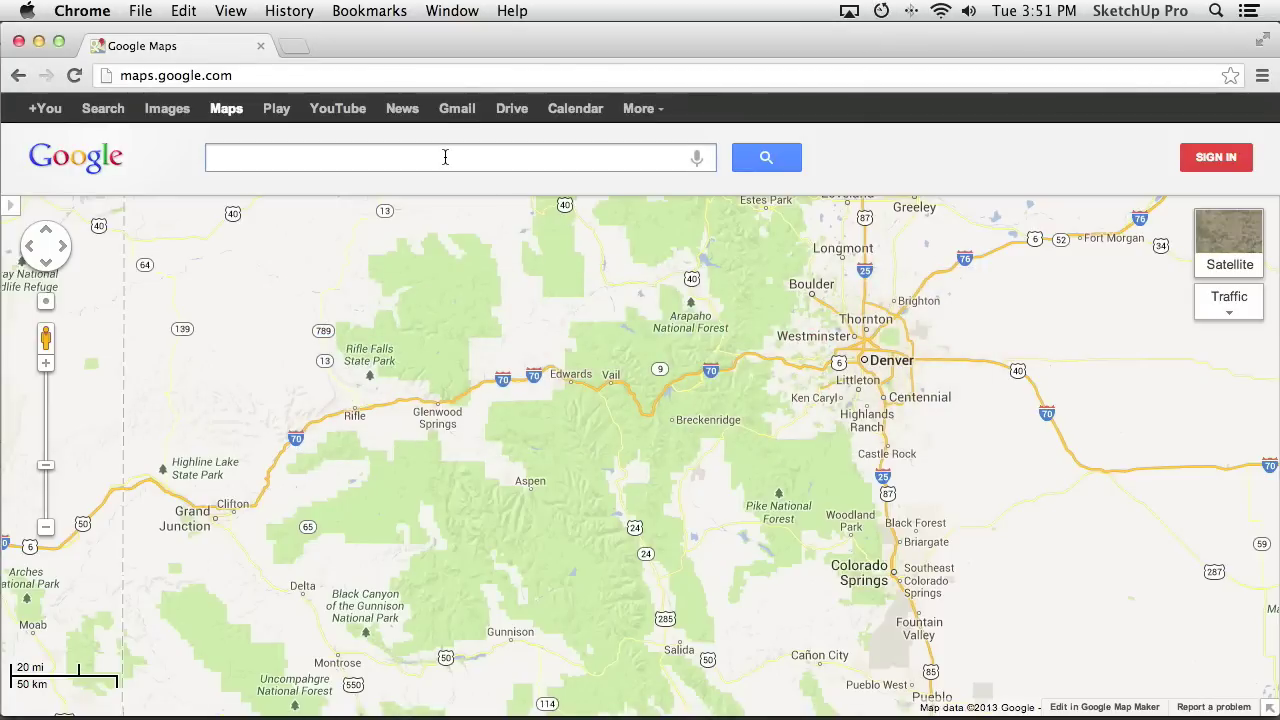
key(super+v)
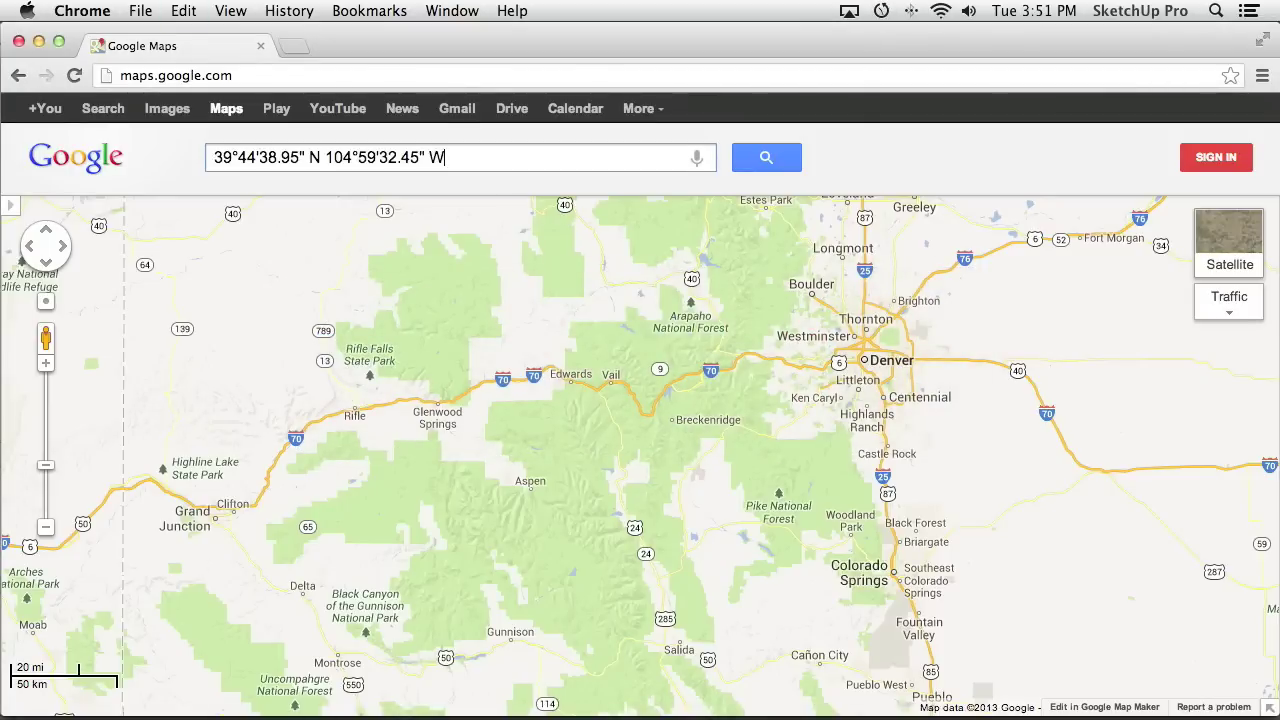
key(Return)
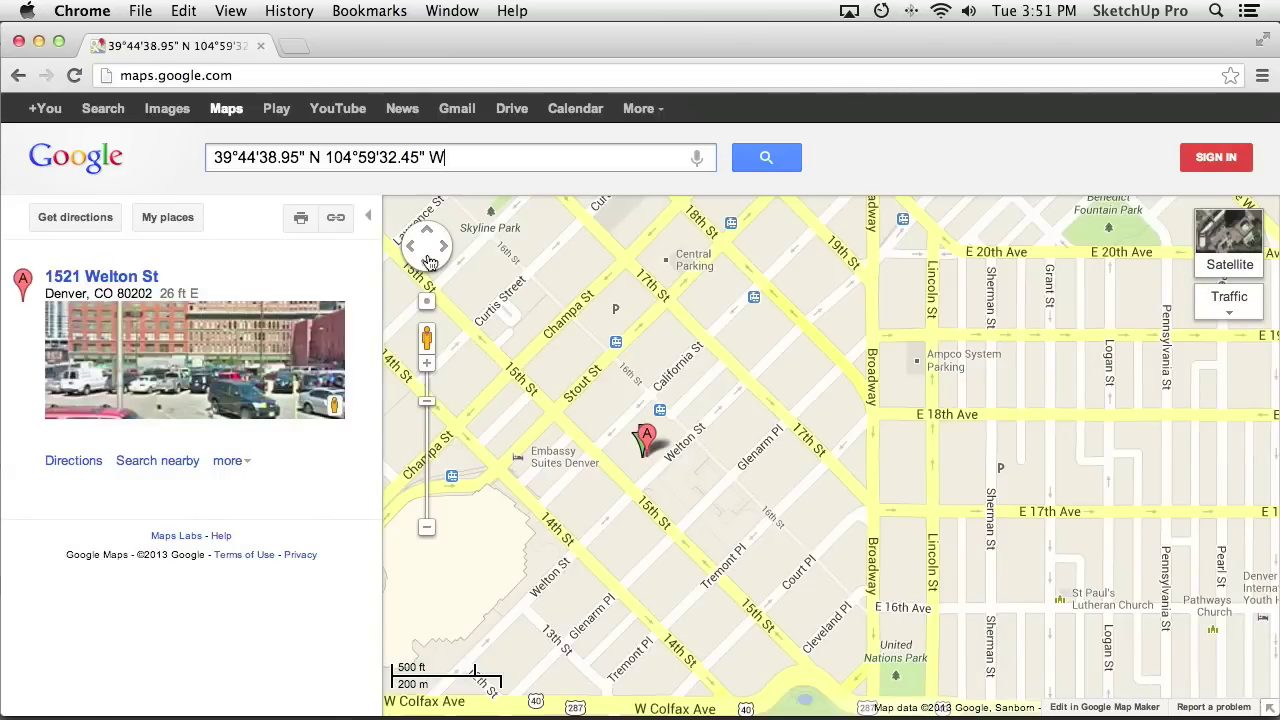
Hide the search results sidebar and show the area around the site marker in Satellite view
click(367, 217)
scroll(605, 450, up, 1)
drag(655, 490, 670, 440)
scroll(670, 440, up, 1)
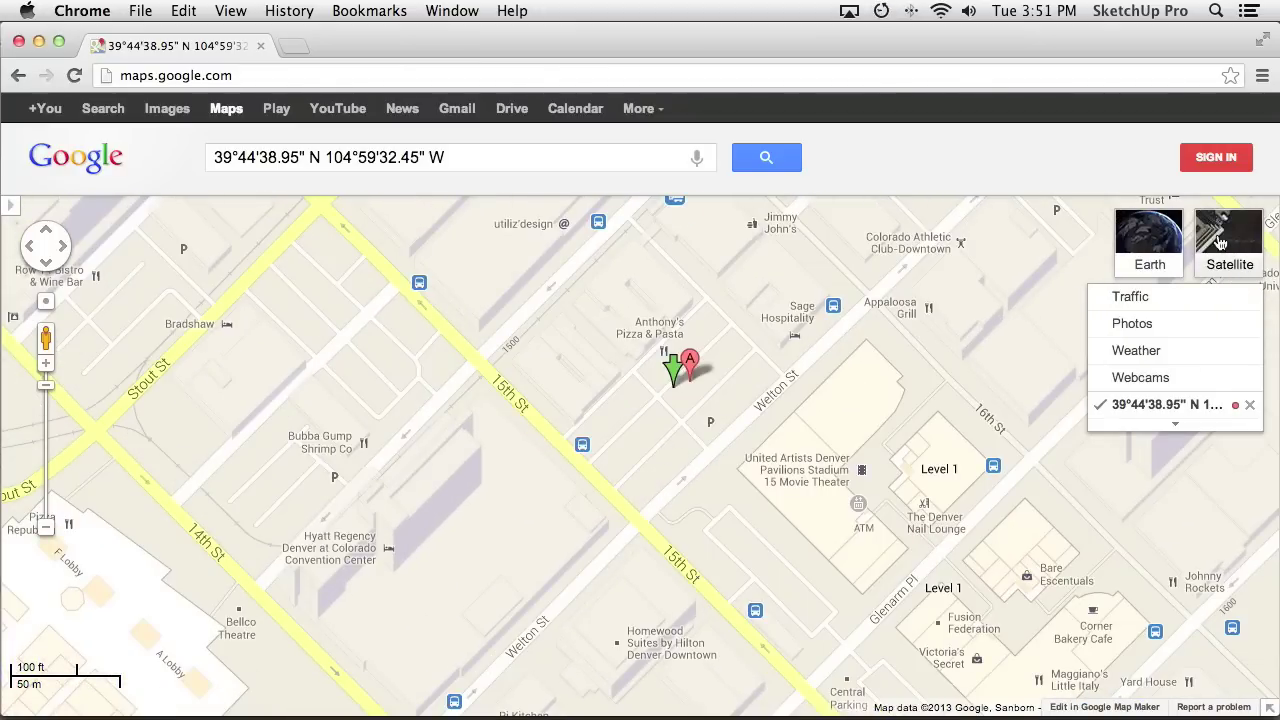
click(1220, 243)
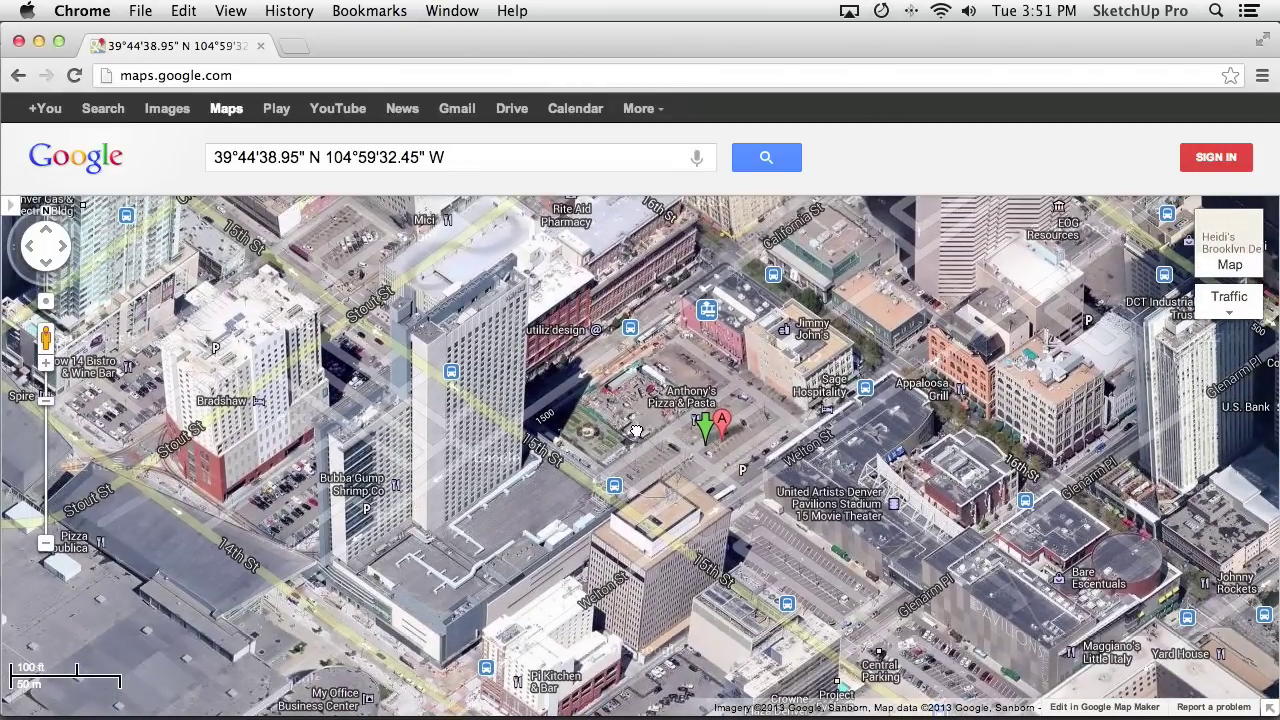
Rotate the Google Maps aerial imagery in quarter turns to examine the site and its surrounding buildings from every side
key(ctrl+super+Escape)
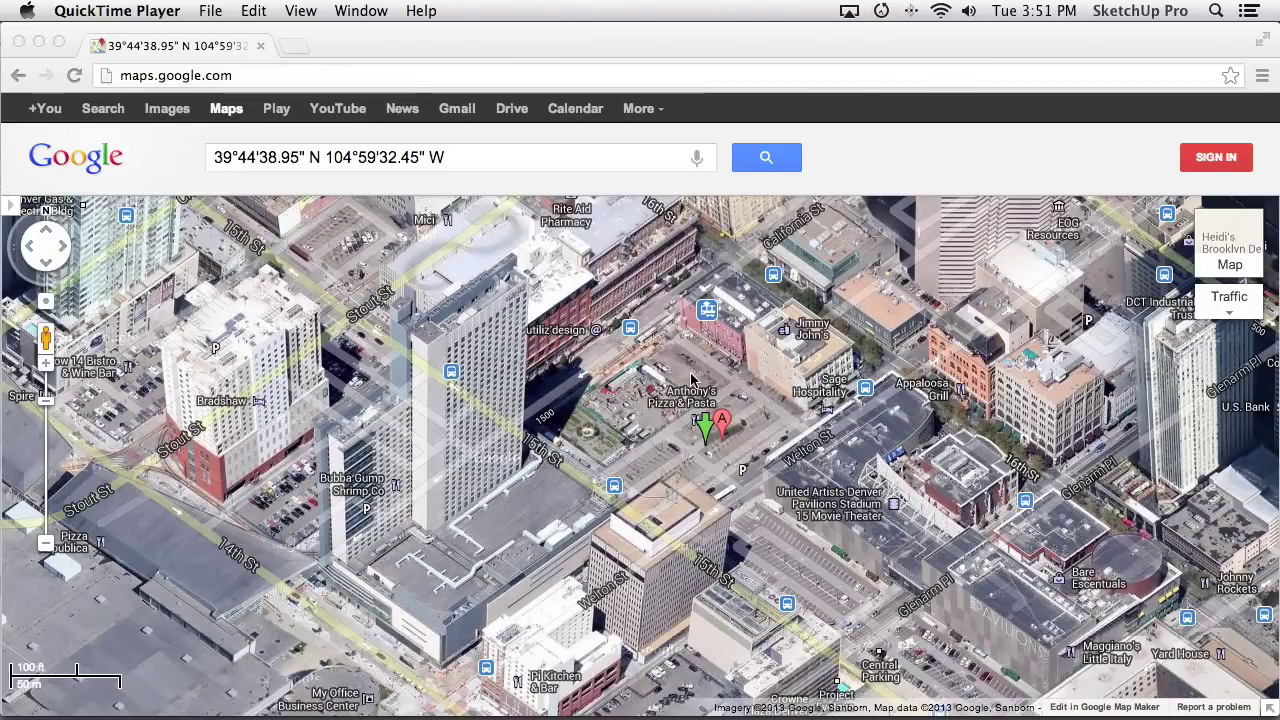
click(663, 426)
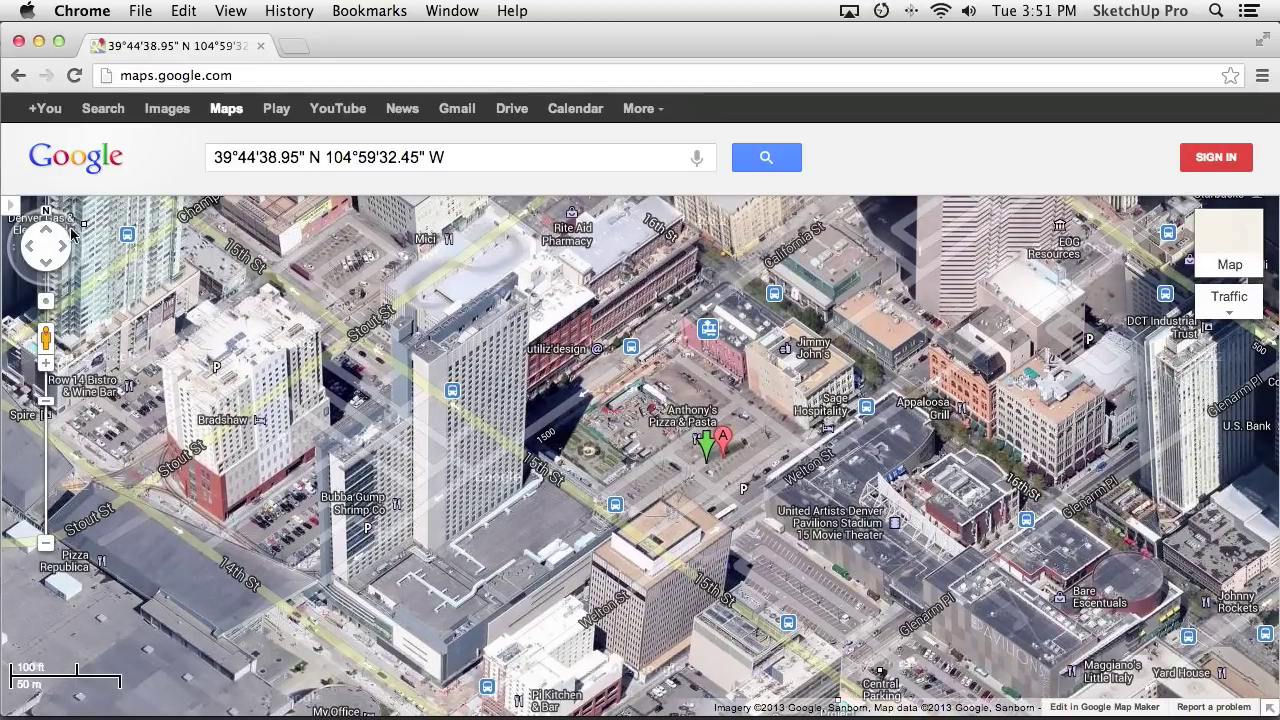
click(82, 250)
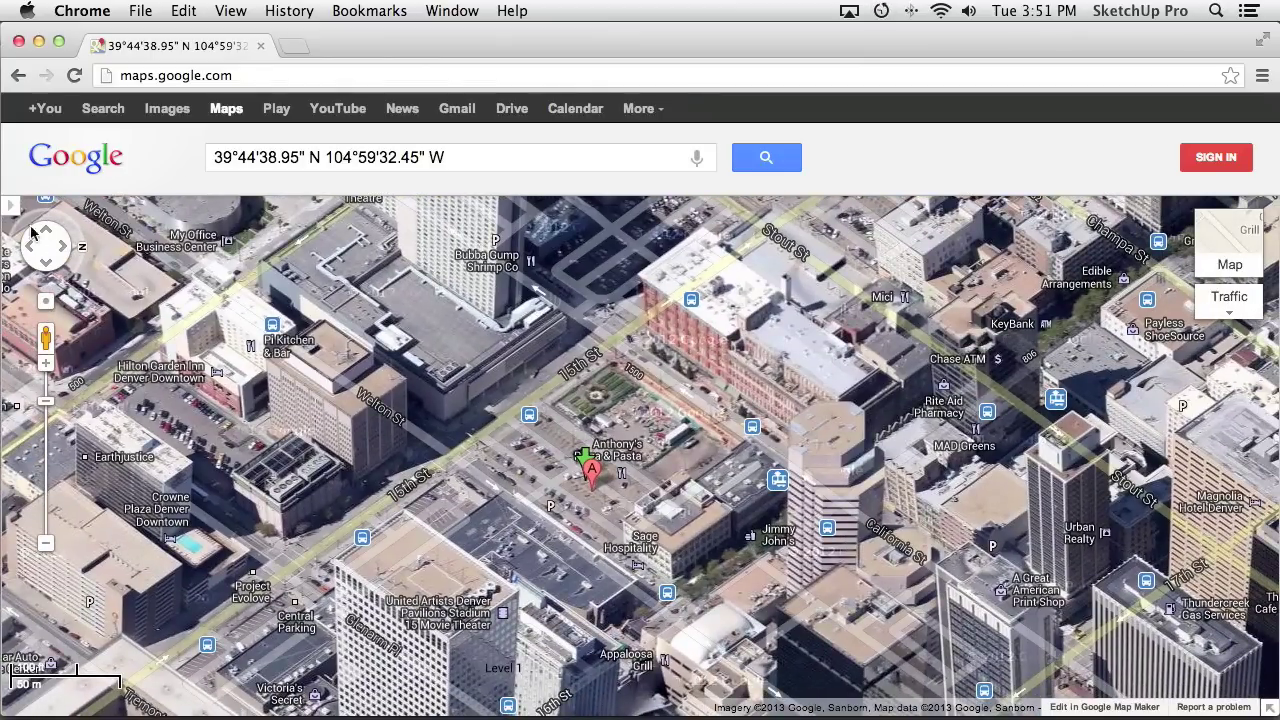
click(82, 252)
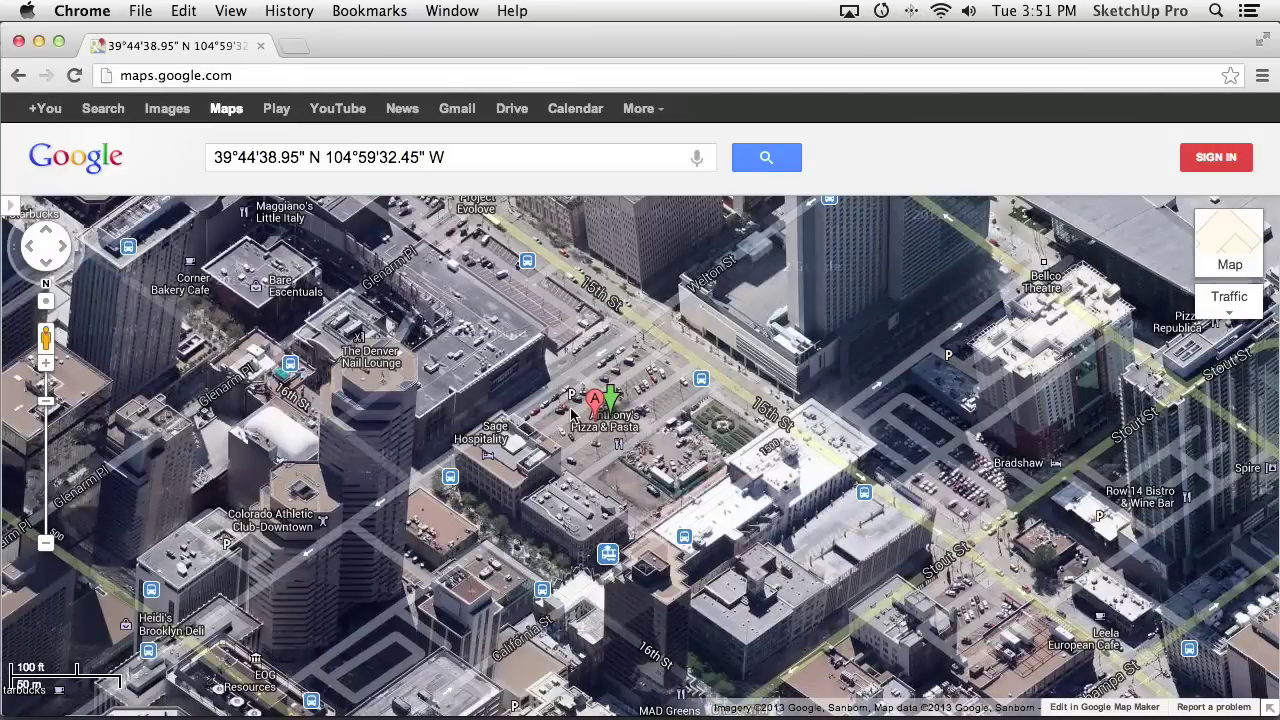
mouse_move(666, 411)
click(15, 270)
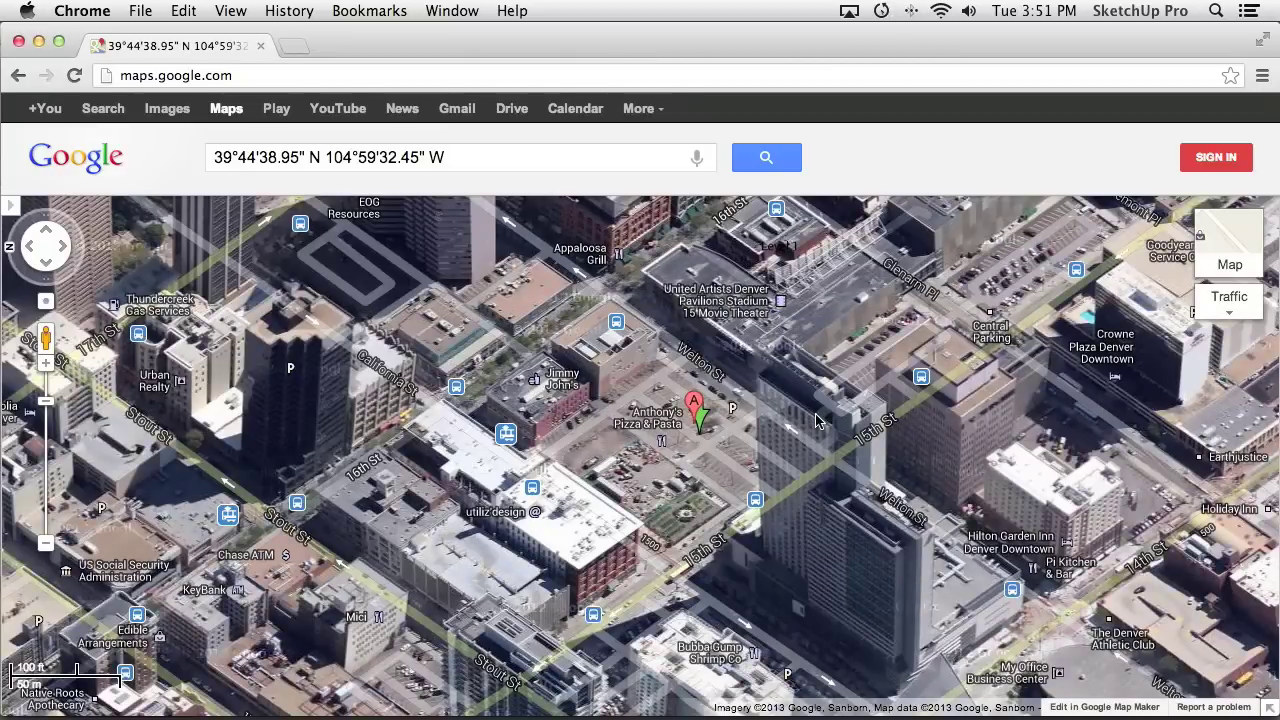
Switch to Google Earth and enter Street View on Welton Street beside the site's parking lot
key(super+Tab)
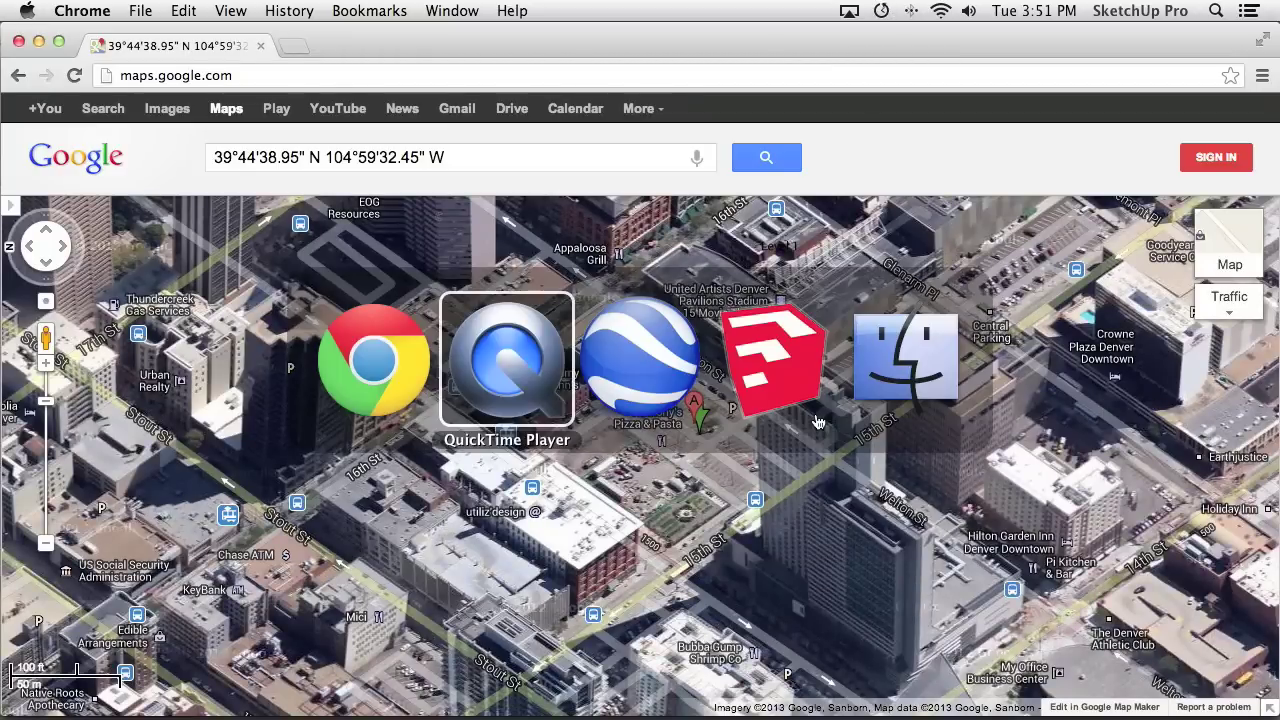
key(super+Tab)
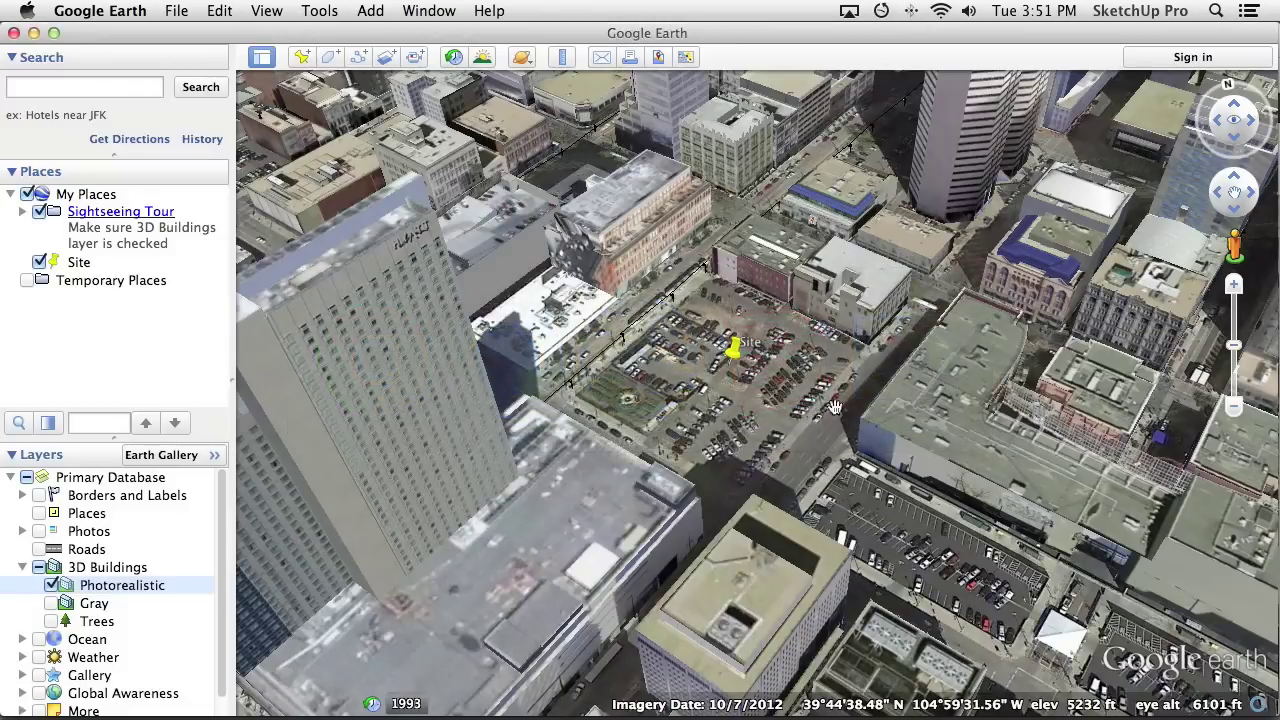
scroll(764, 416, down, 2)
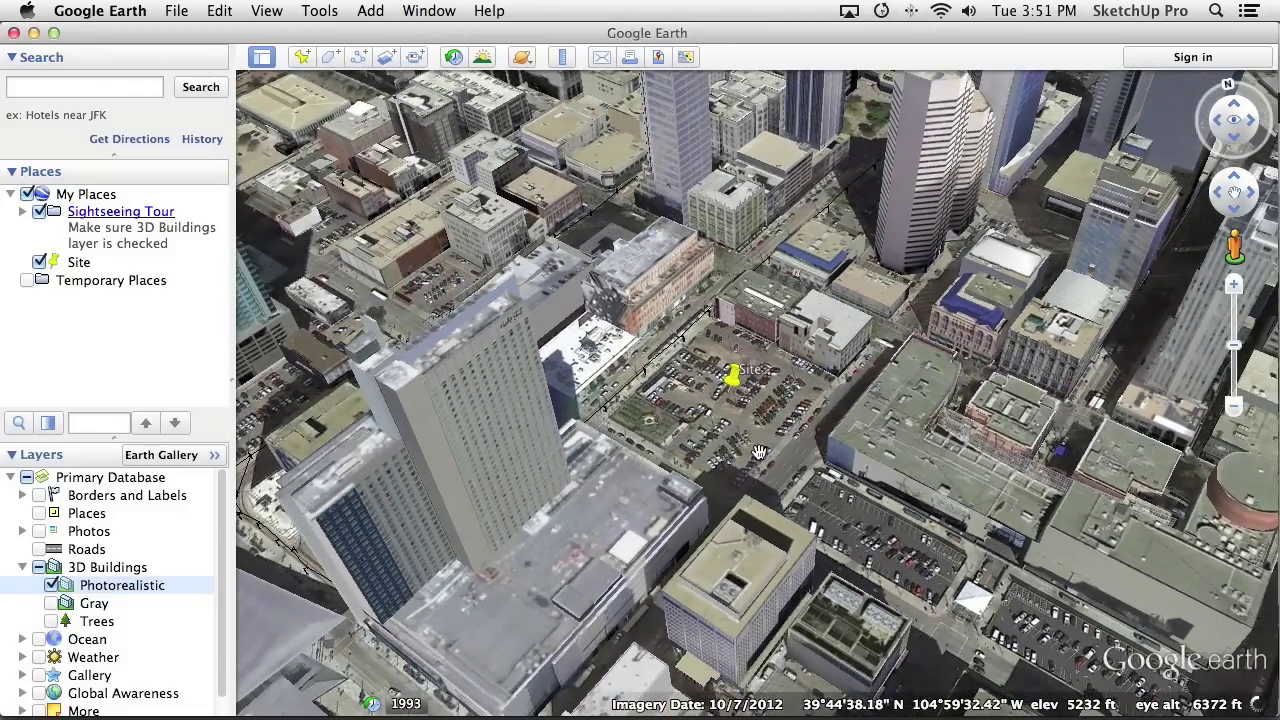
scroll(759, 452, up, 1)
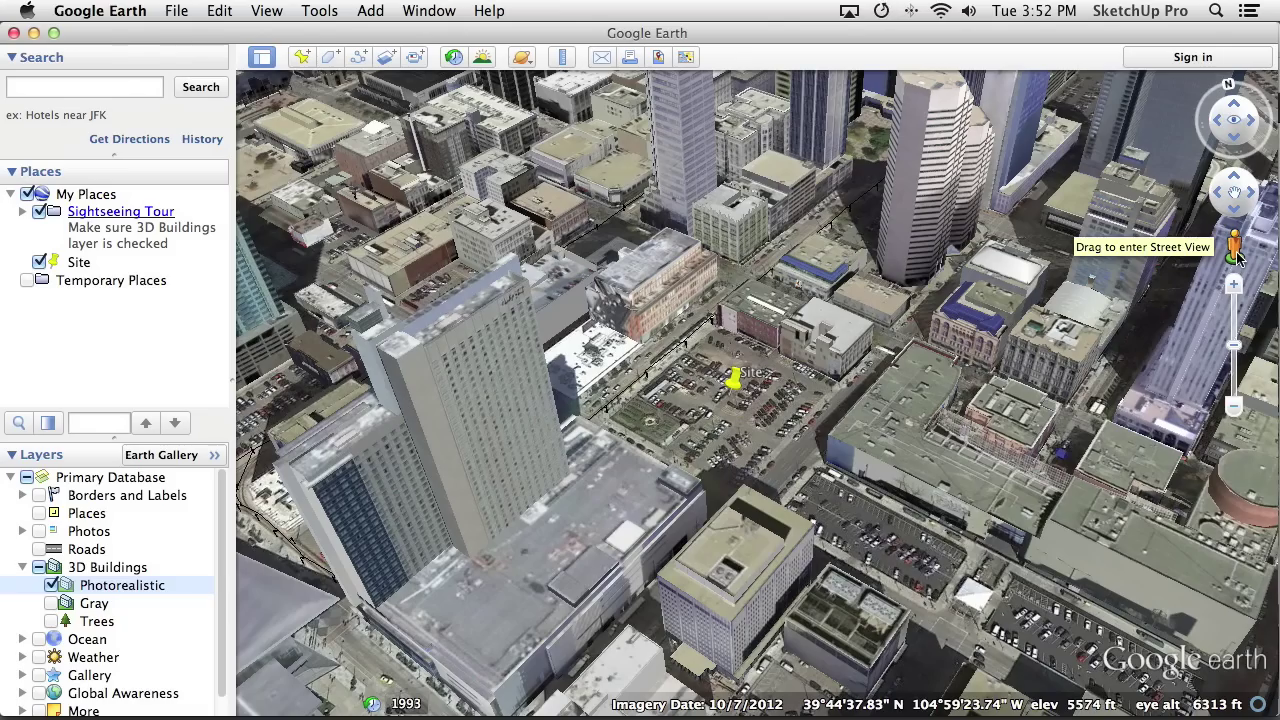
drag(1236, 256, 785, 464)
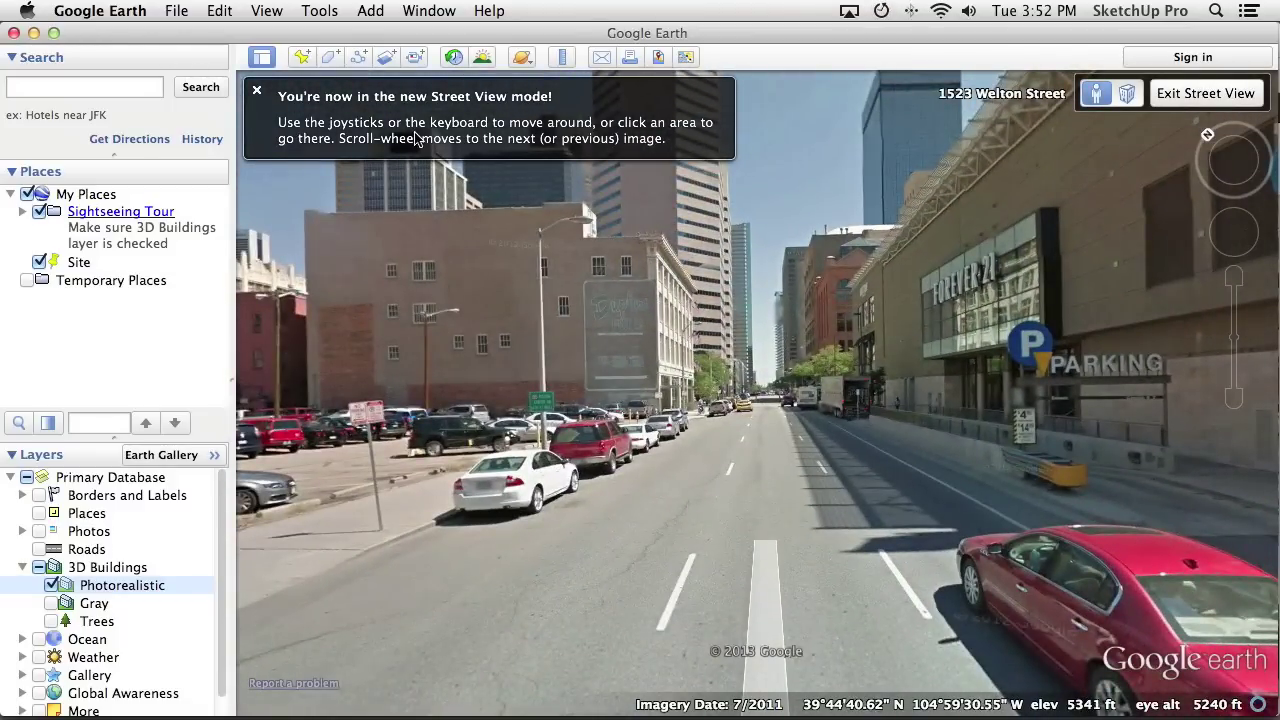
Dismiss the Street View tip and look around from Welton Street at the buildings bordering the parking lot
click(256, 93)
drag(612, 336, 890, 368)
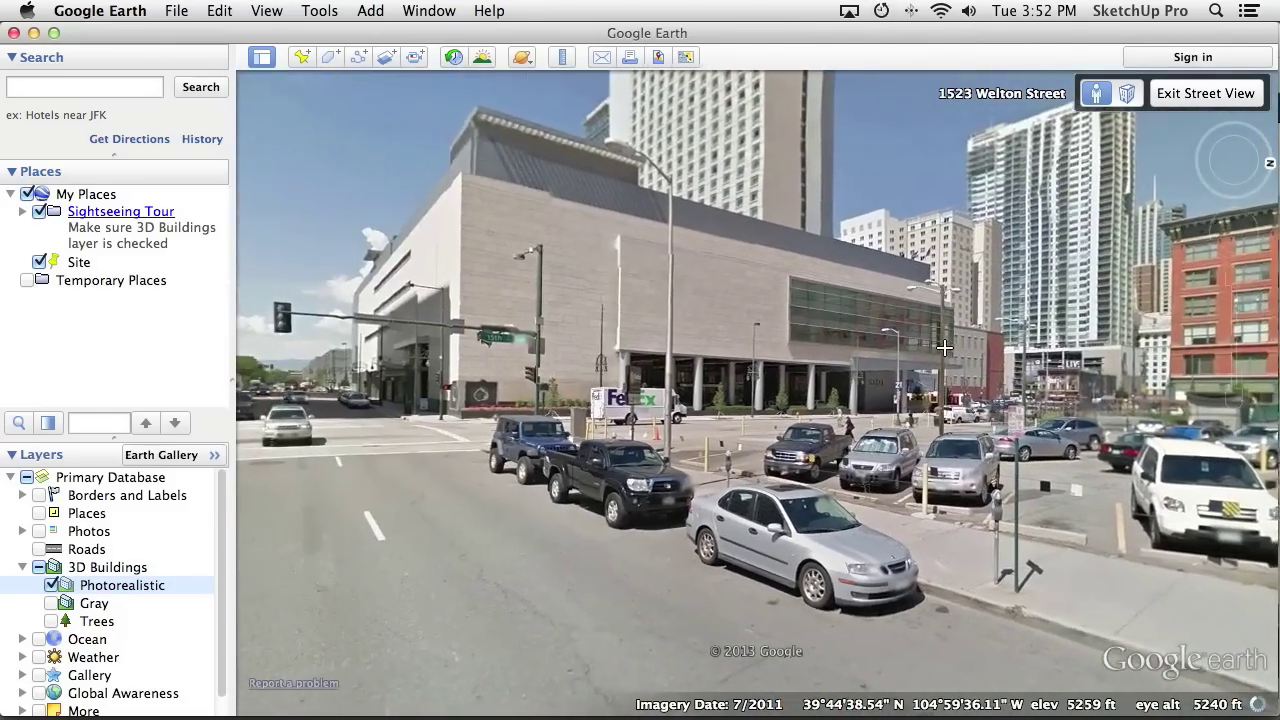
drag(961, 347, 617, 333)
mouse_move(931, 332)
mouse_down()
mouse_move(594, 325)
mouse_move(906, 335)
mouse_up()
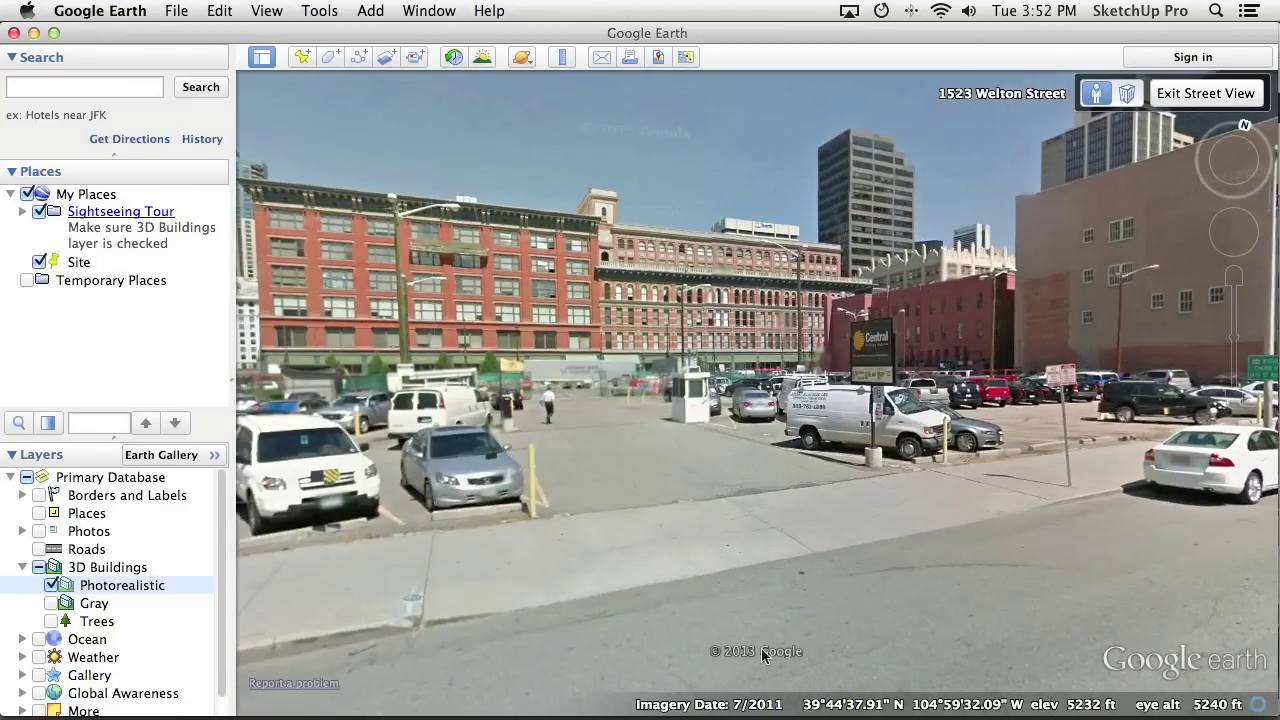
Exit Street View and ground-level view, and hide the Site placemark over the parking lot
click(1197, 100)
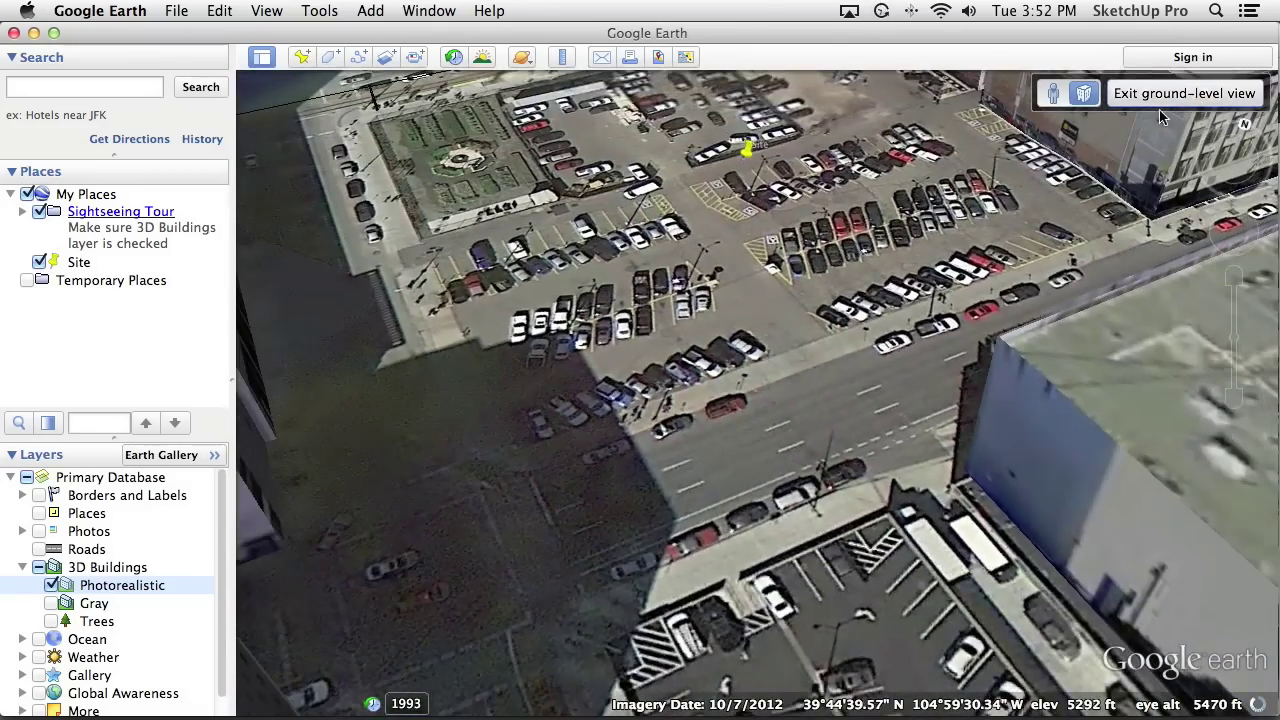
click(1159, 104)
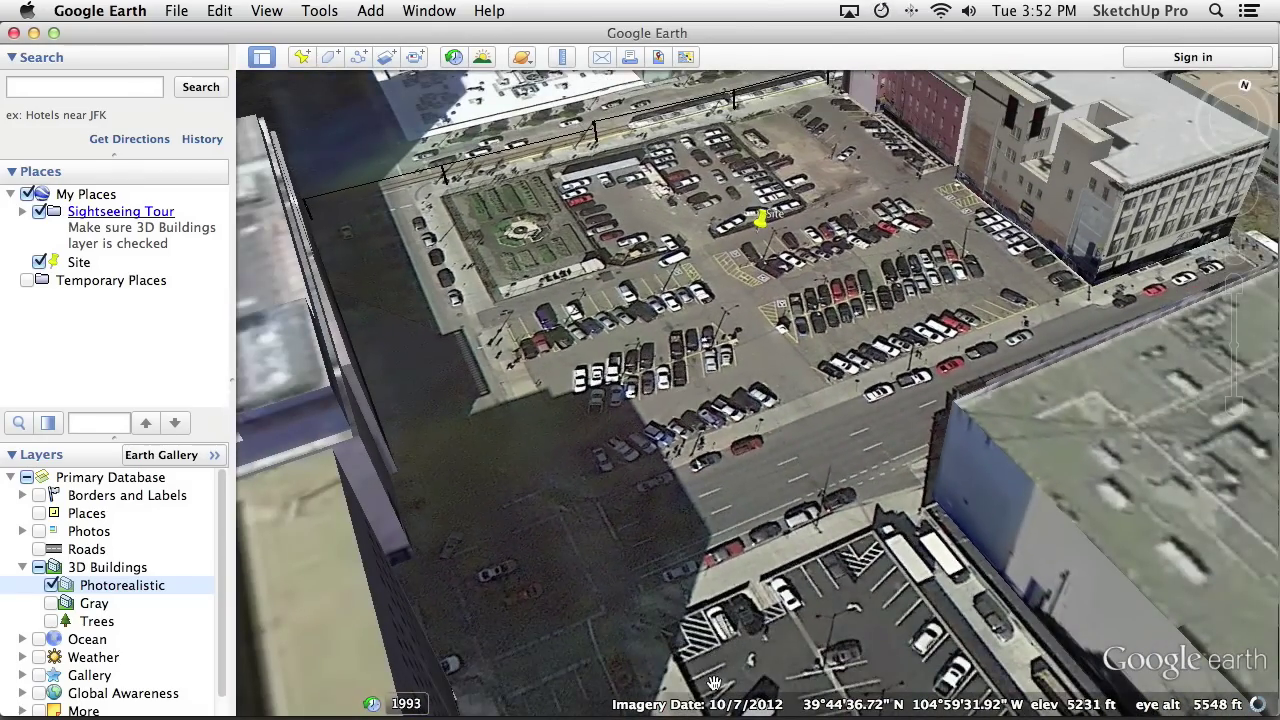
middle_drag(733, 401, 720, 362)
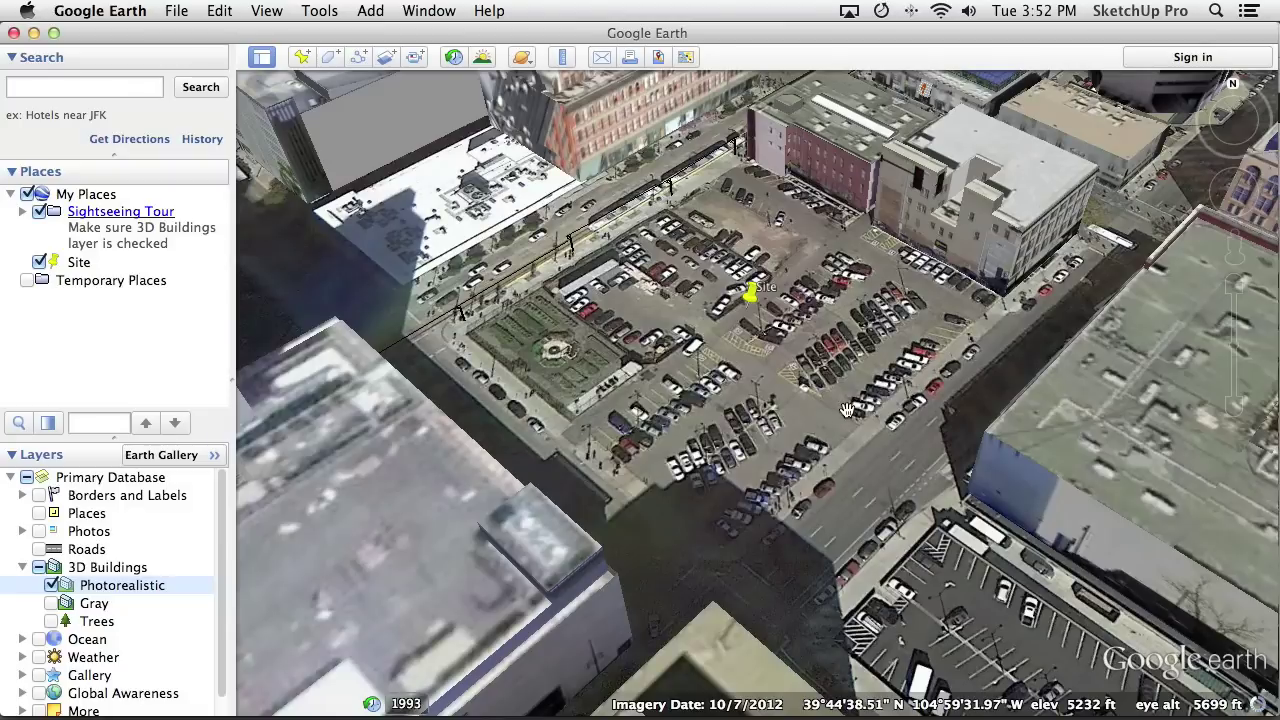
click(39, 262)
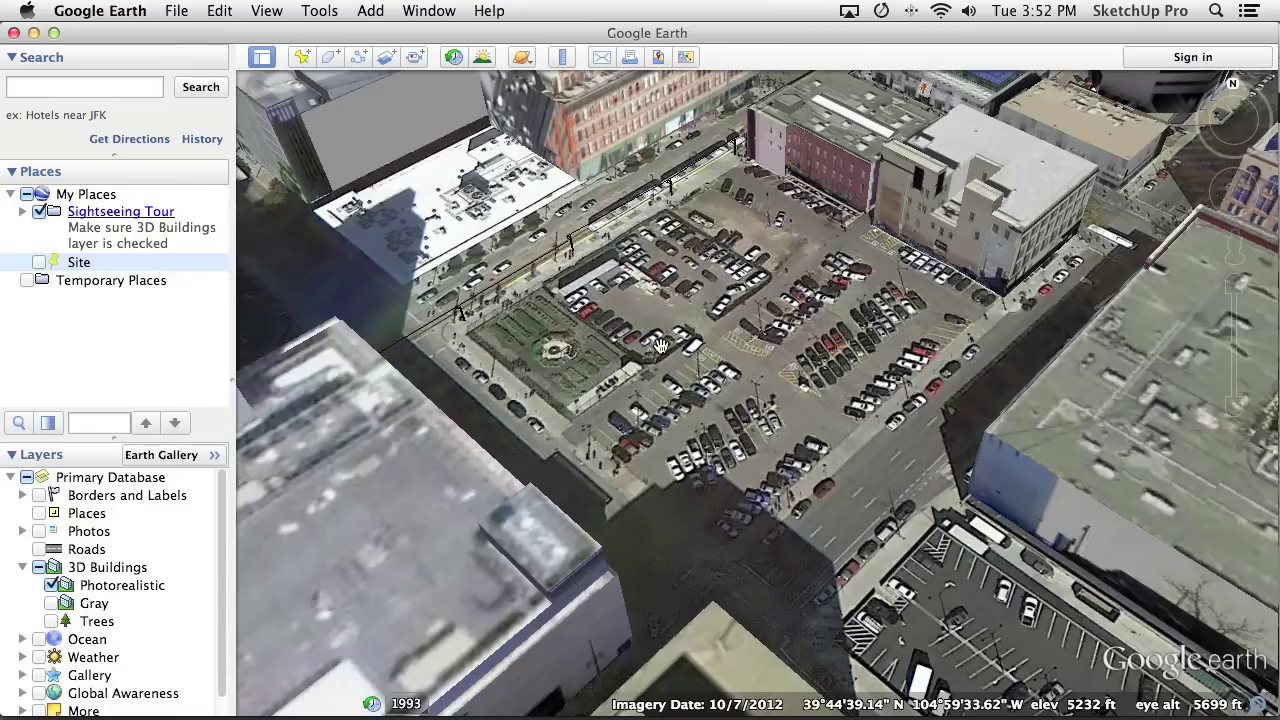
Switch to SketchUp and open the Add Location map for the untitled model
key(super+Tab)
key(super+Tab)
key(super+Tab)
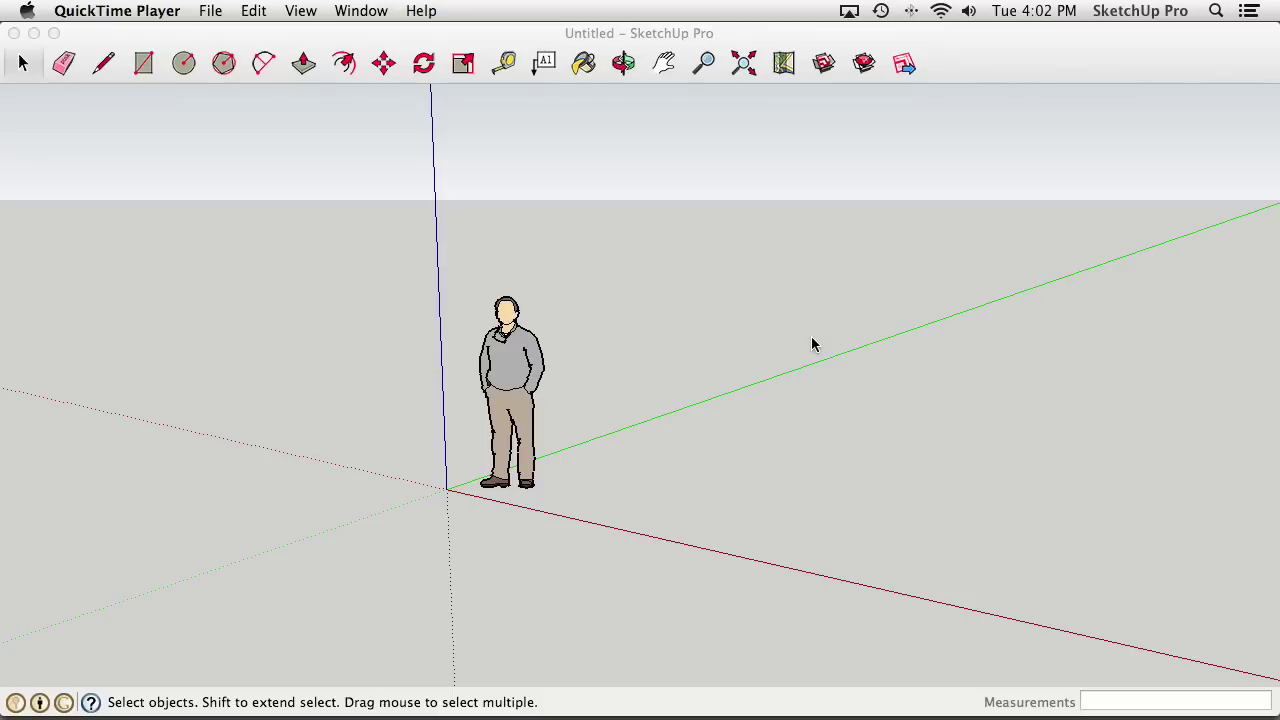
click(812, 339)
middle_drag(522, 388, 585, 340)
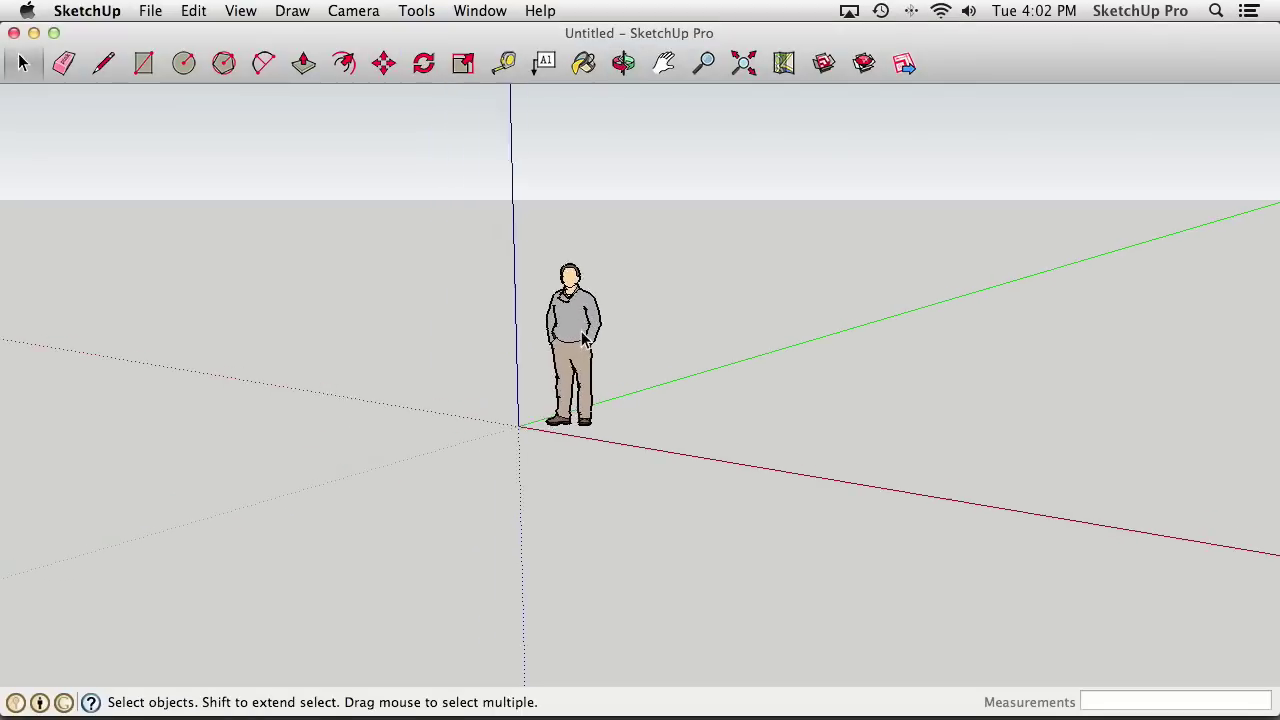
middle_drag(690, 362, 672, 418)
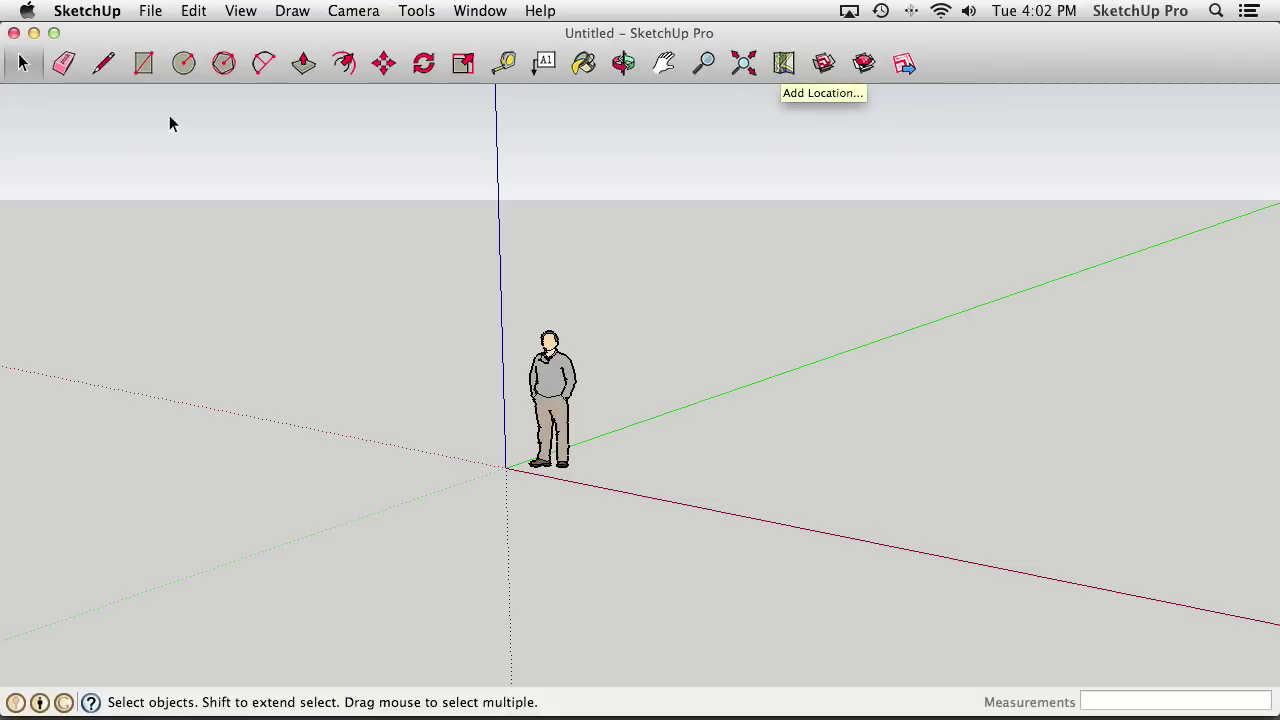
click(150, 11)
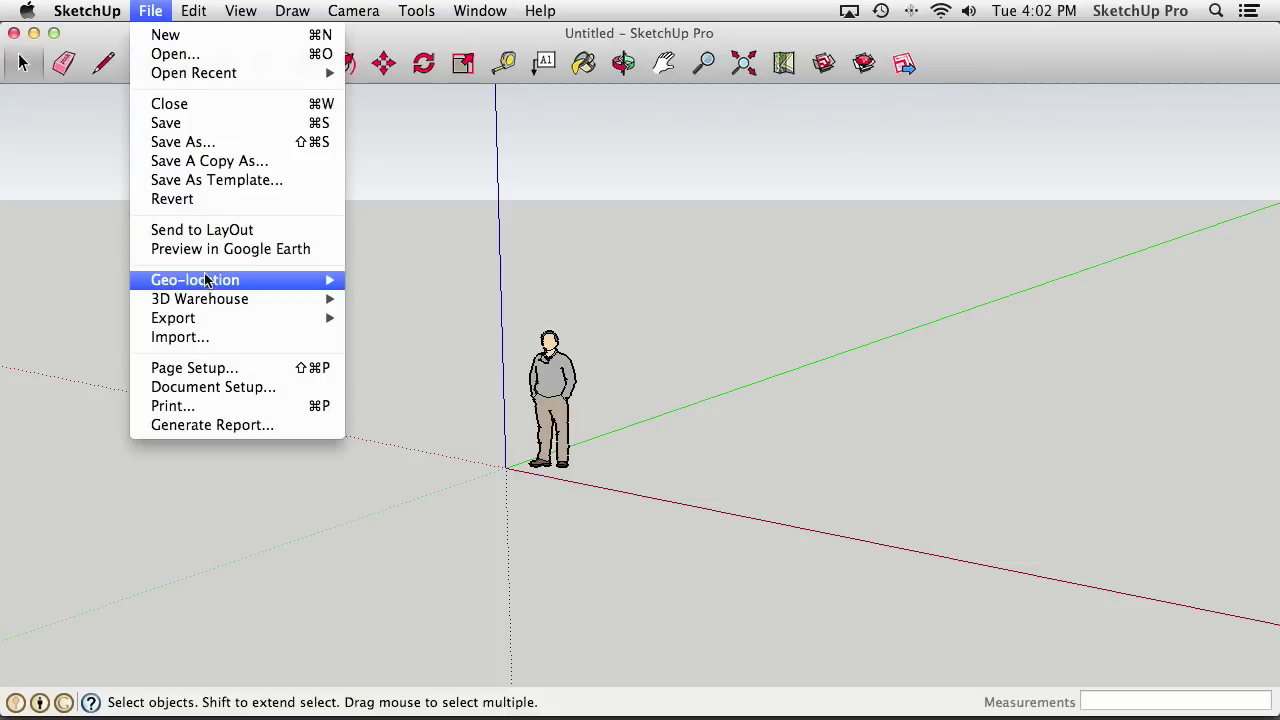
mouse_move(205, 281)
click(379, 279)
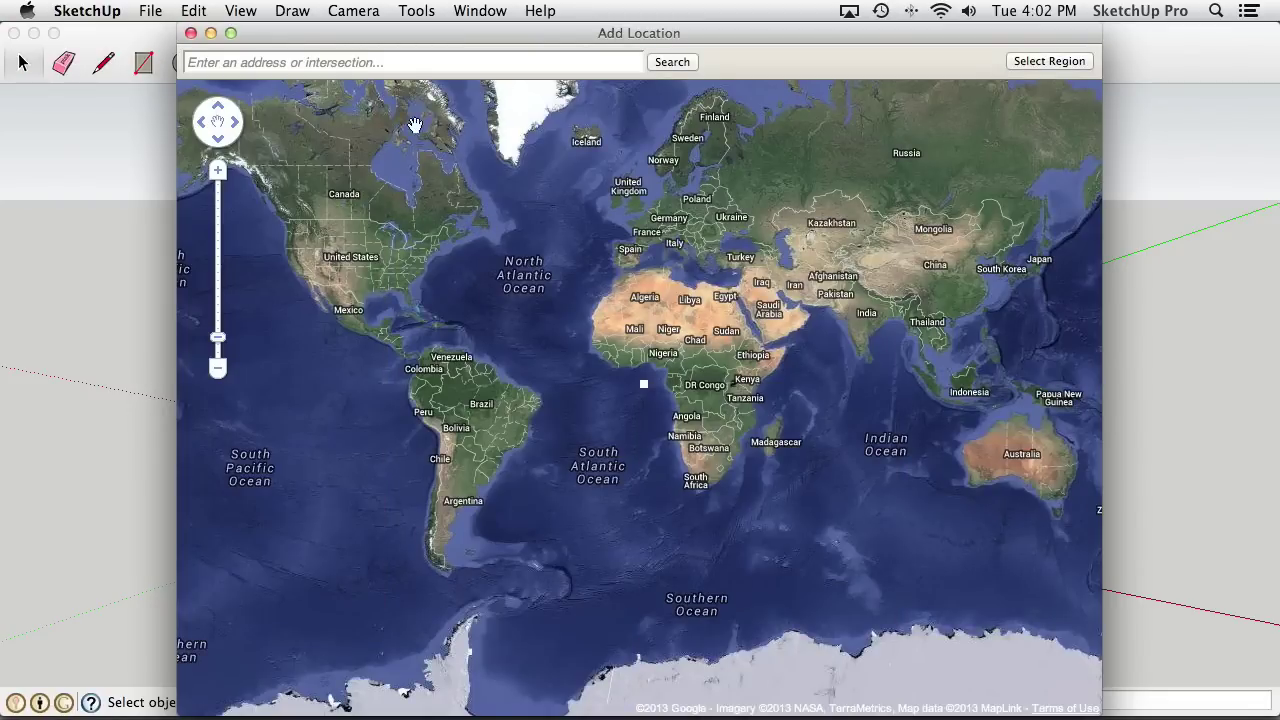
Search the Add Location map for the coordinates 39°44'38.95" N 104°59'32.45" W
click(330, 65)
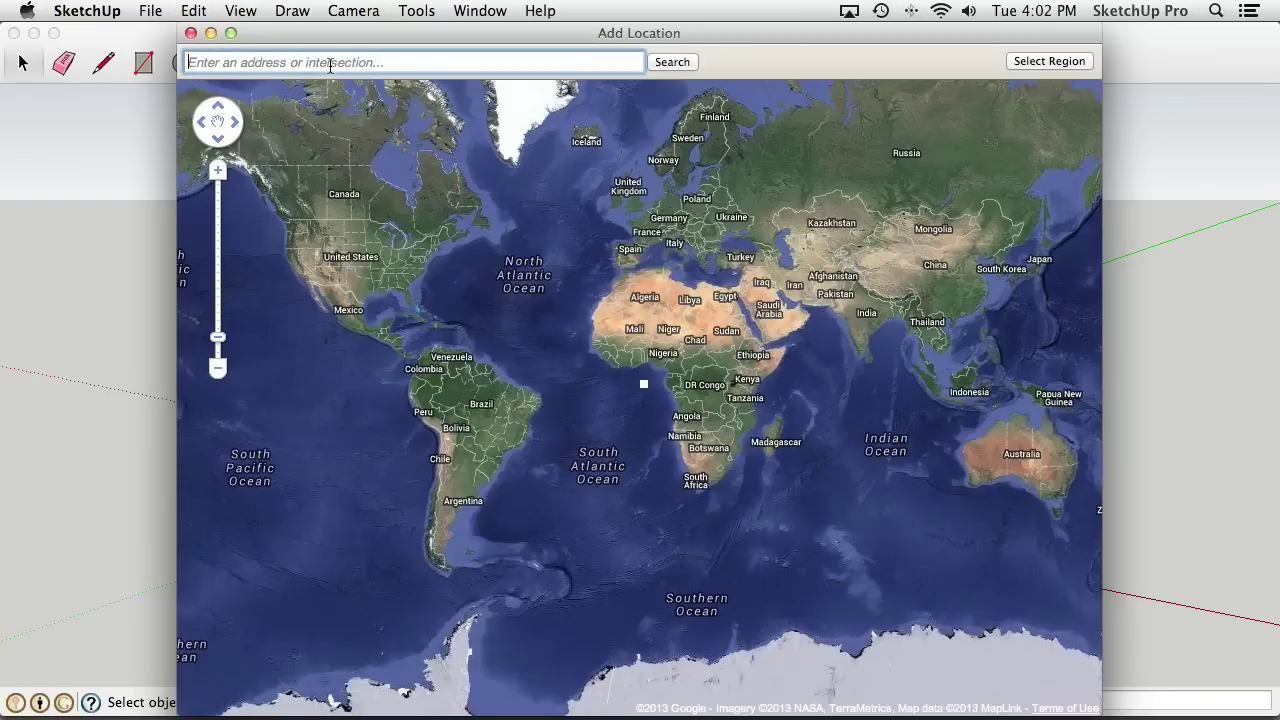
text(39°44'38.95" N 104°59'32.45" W)
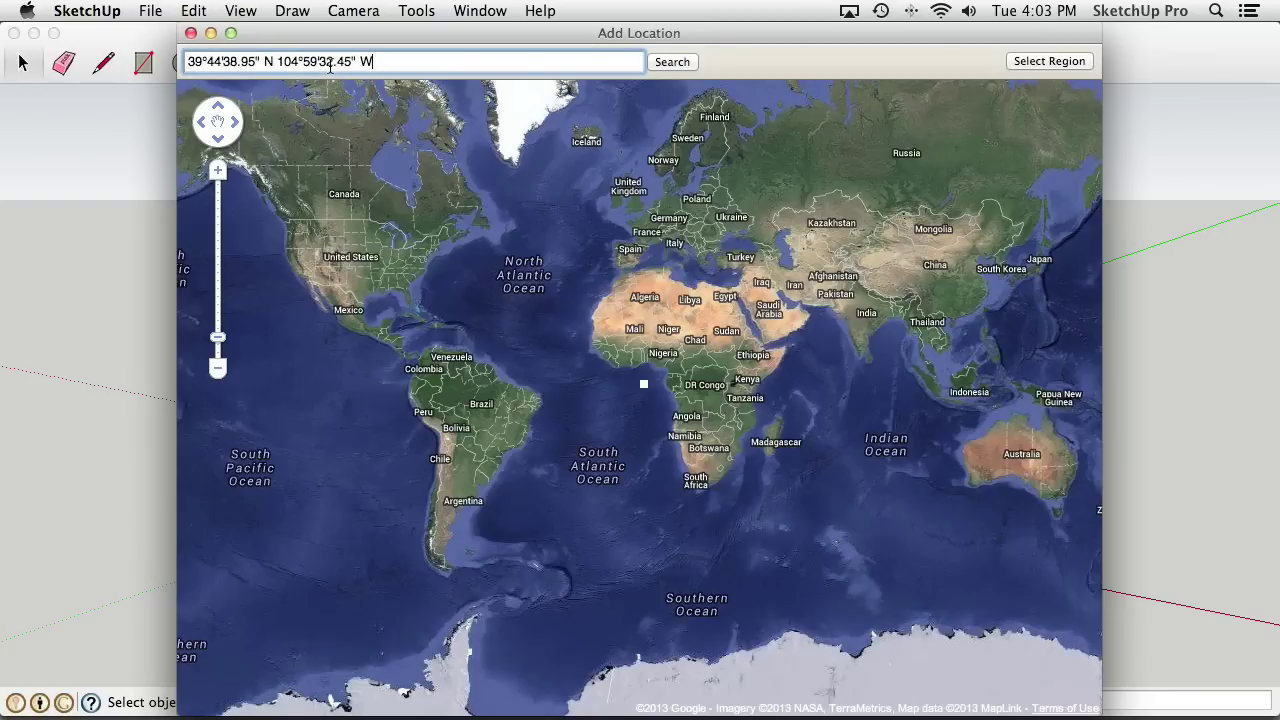
key(Return)
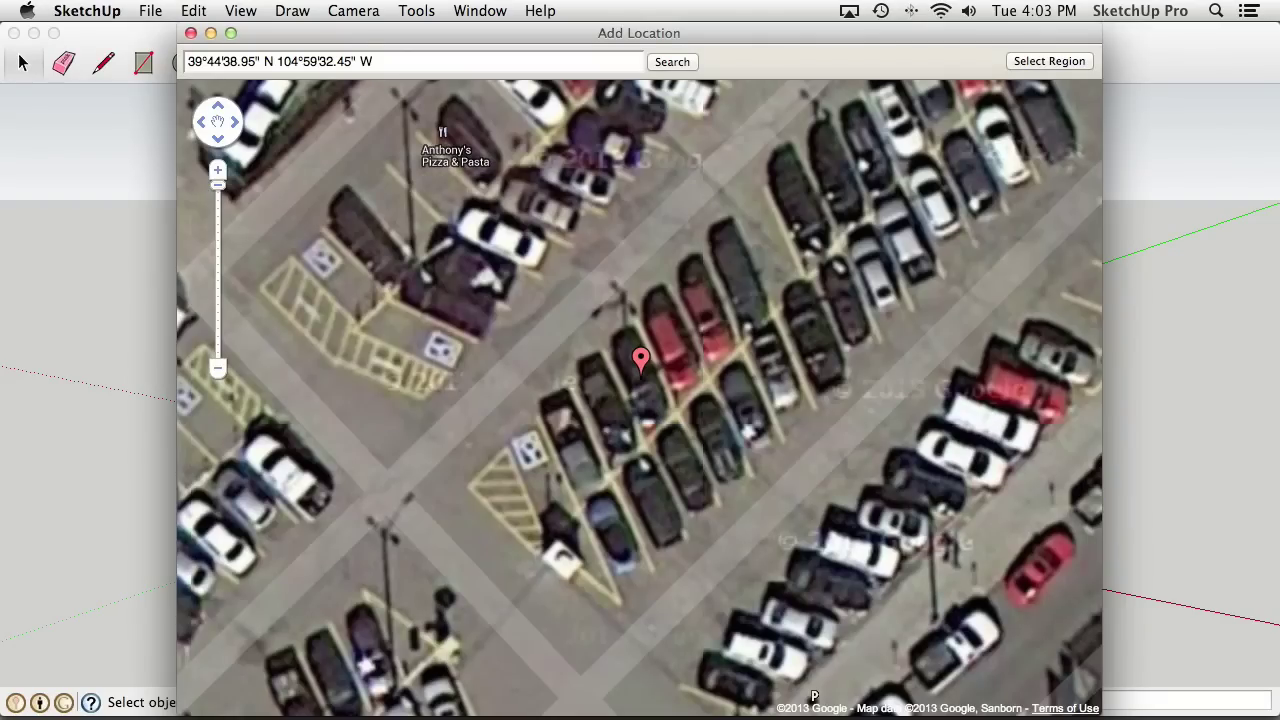
Select a map region covering the parking lot and its surrounding buildings, and grab it into the model
scroll(671, 420, down, 4)
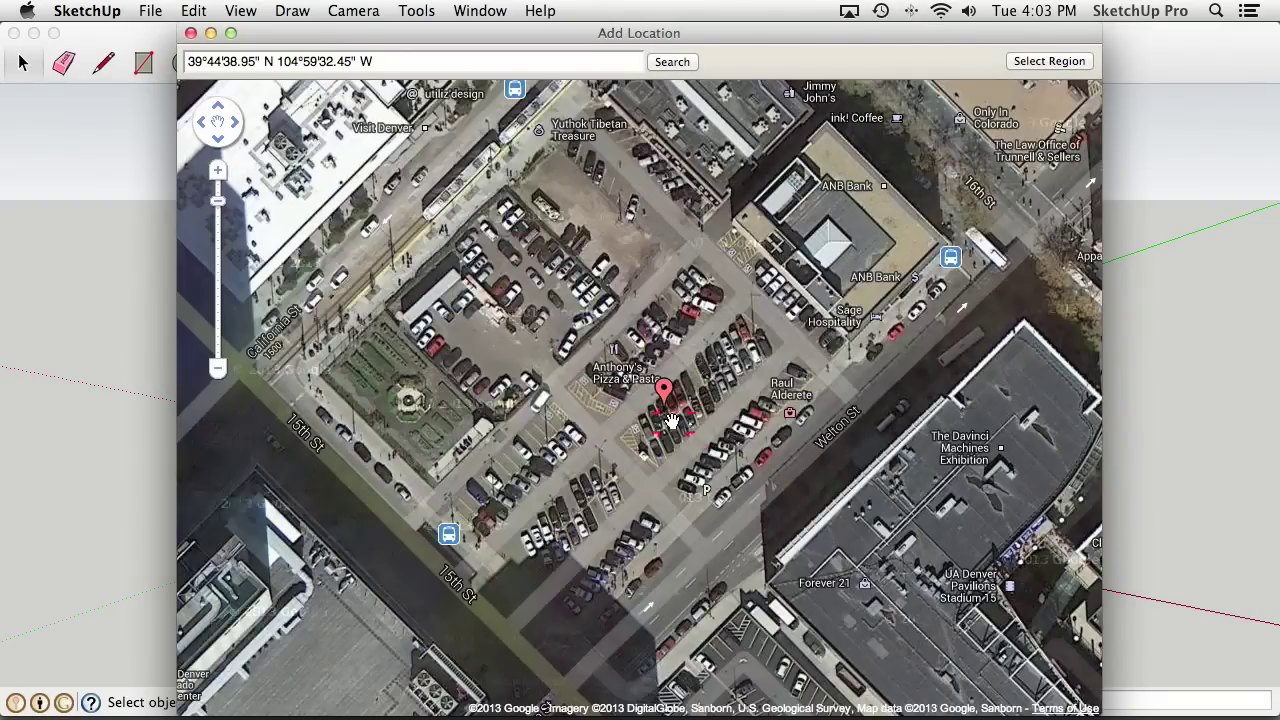
scroll(671, 420, down, 1)
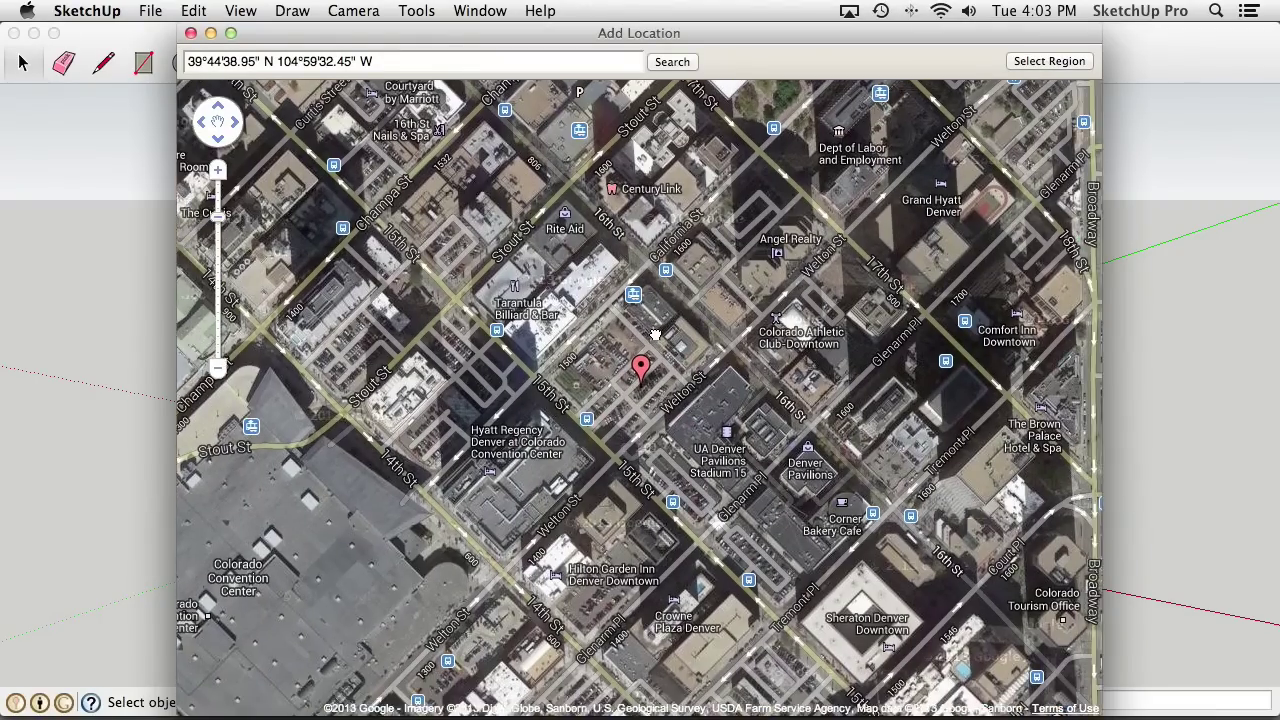
scroll(668, 340, up, 1)
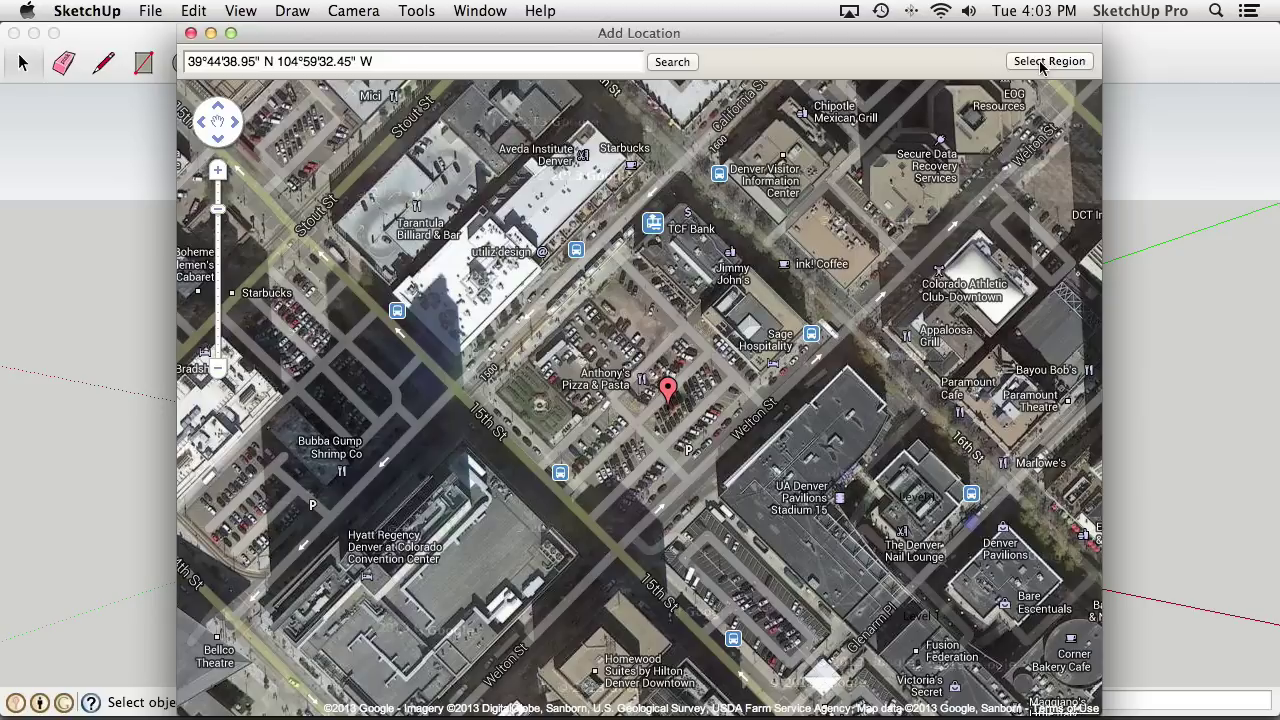
click(1045, 61)
drag(237, 146, 337, 123)
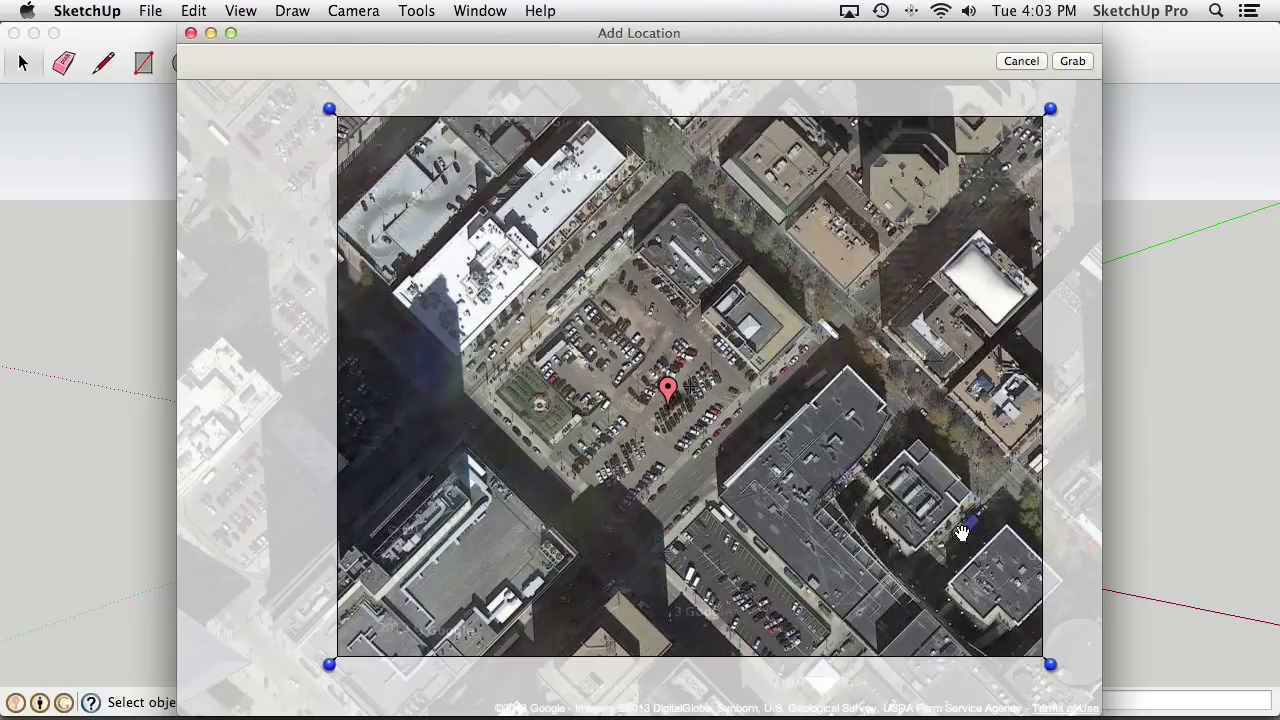
drag(1050, 664, 965, 647)
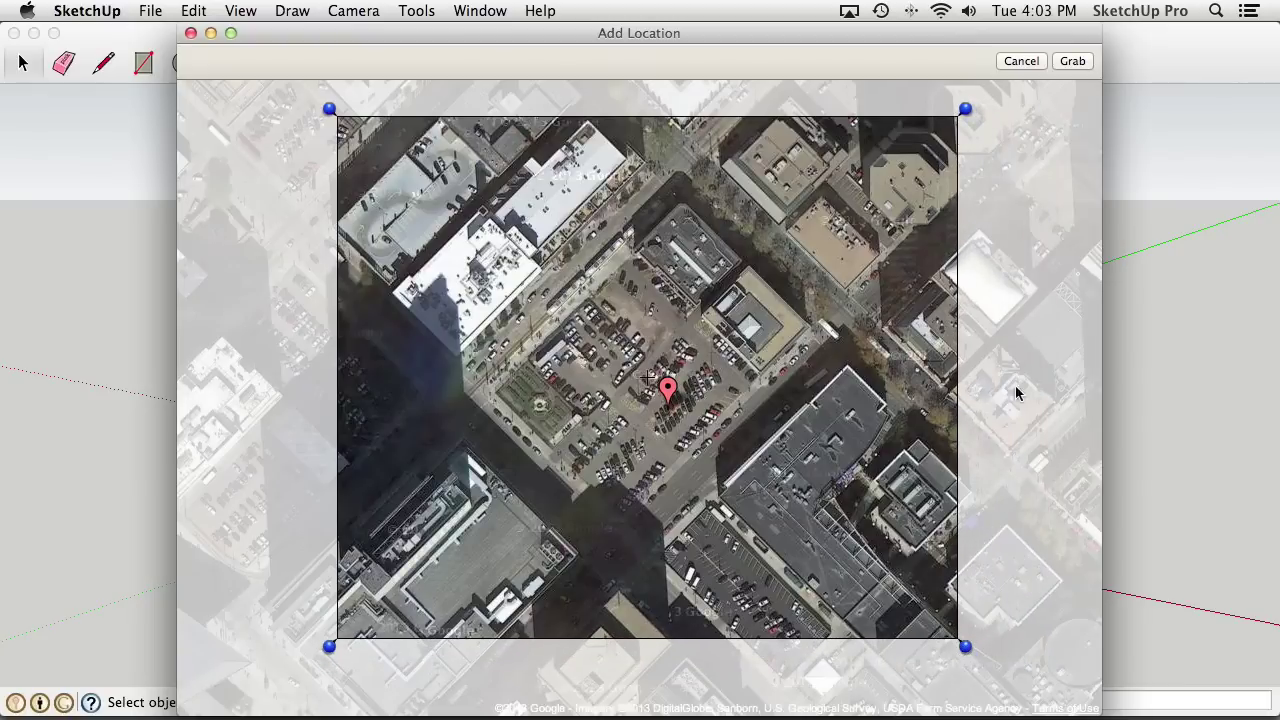
click(1074, 62)
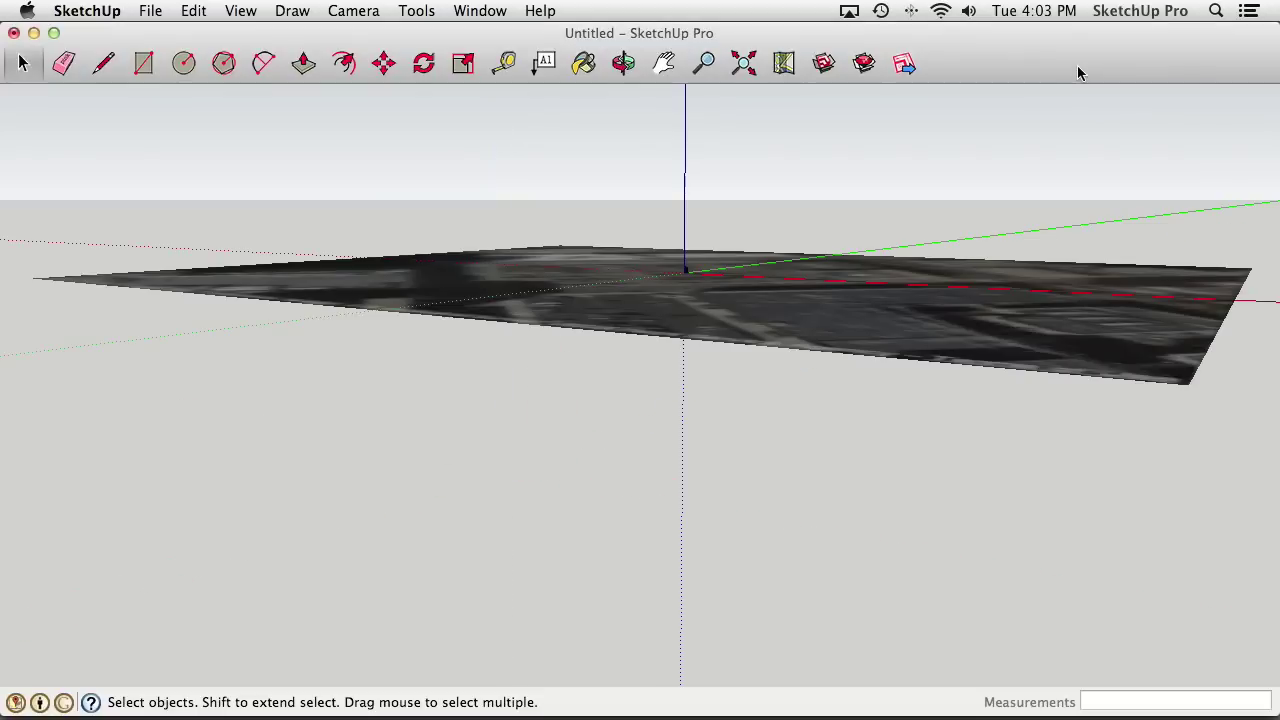
Draw a rectangle on the imagery just across Welton Street from the site and Push/Pull it up about 323 feet
middle_drag(497, 272, 622, 392)
scroll(640, 355, up, 15)
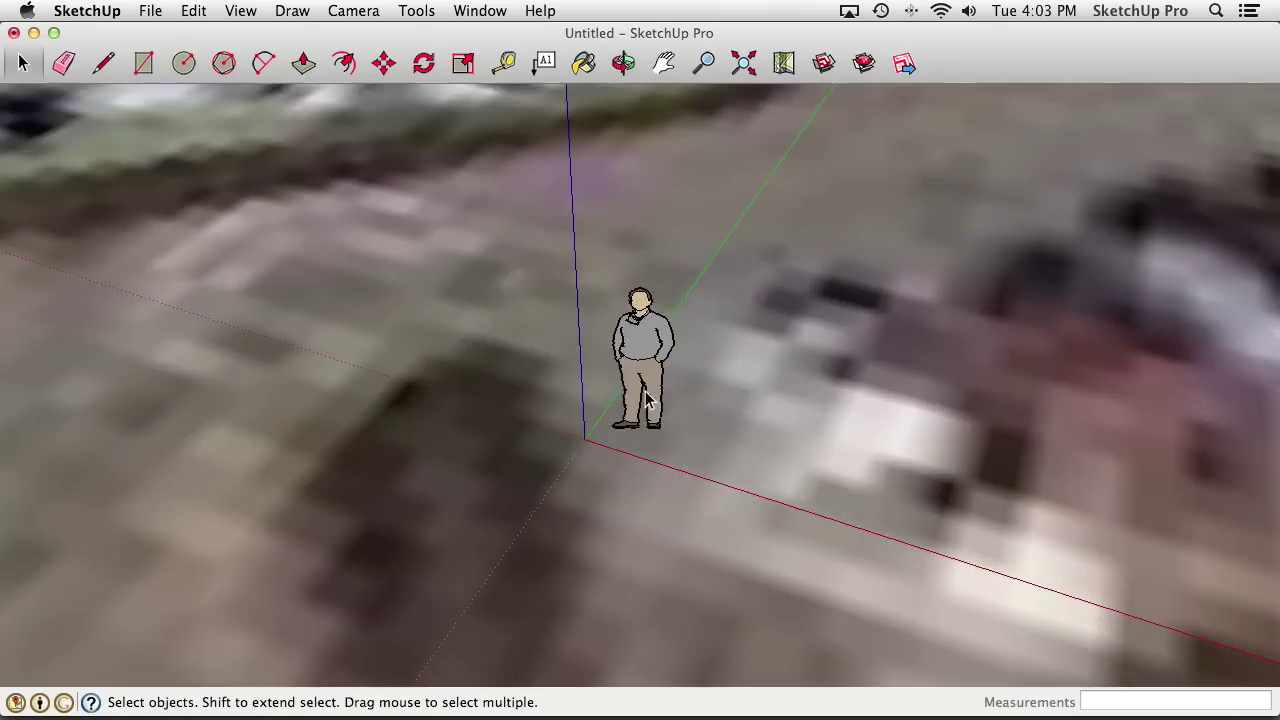
middle_drag(645, 400, 641, 440)
scroll(657, 390, down, 15)
key(r)
click(610, 399)
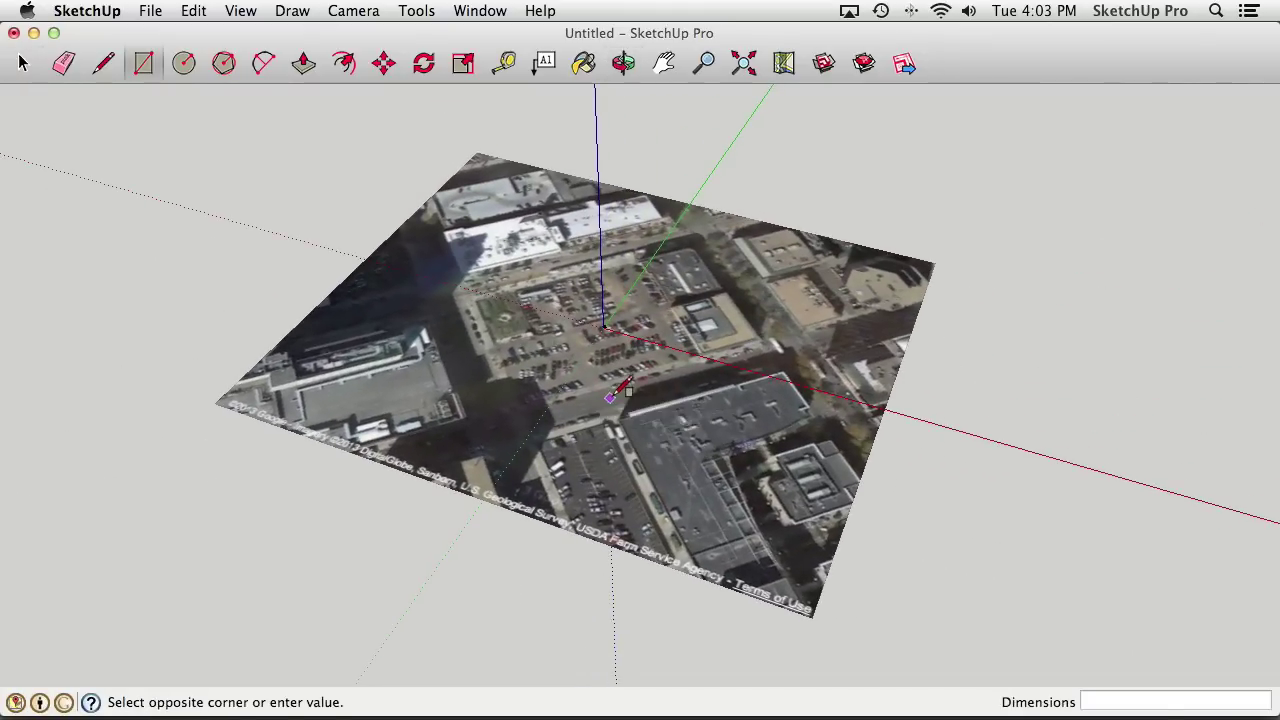
click(734, 506)
key(p)
drag(689, 457, 660, 255)
middle_drag(660, 255, 440, 320)
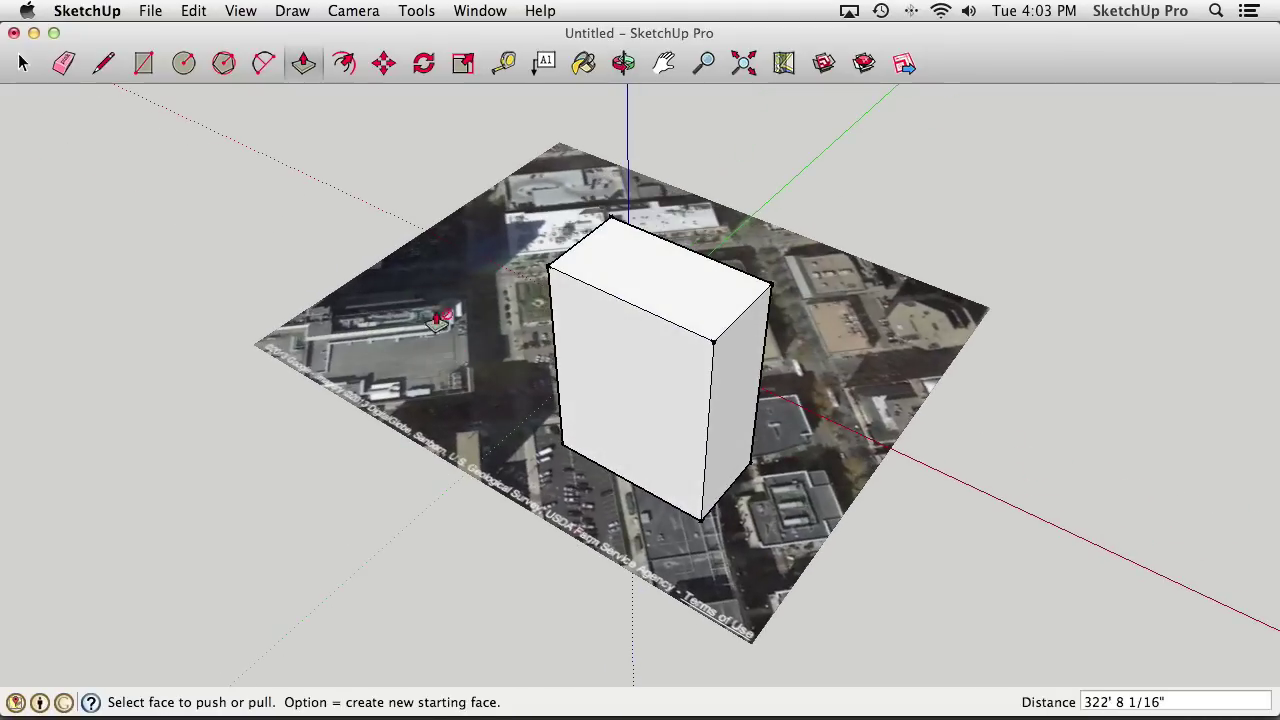
Turn on shadows for the model and view the one cast by the box
click(207, 11)
mouse_move(240, 11)
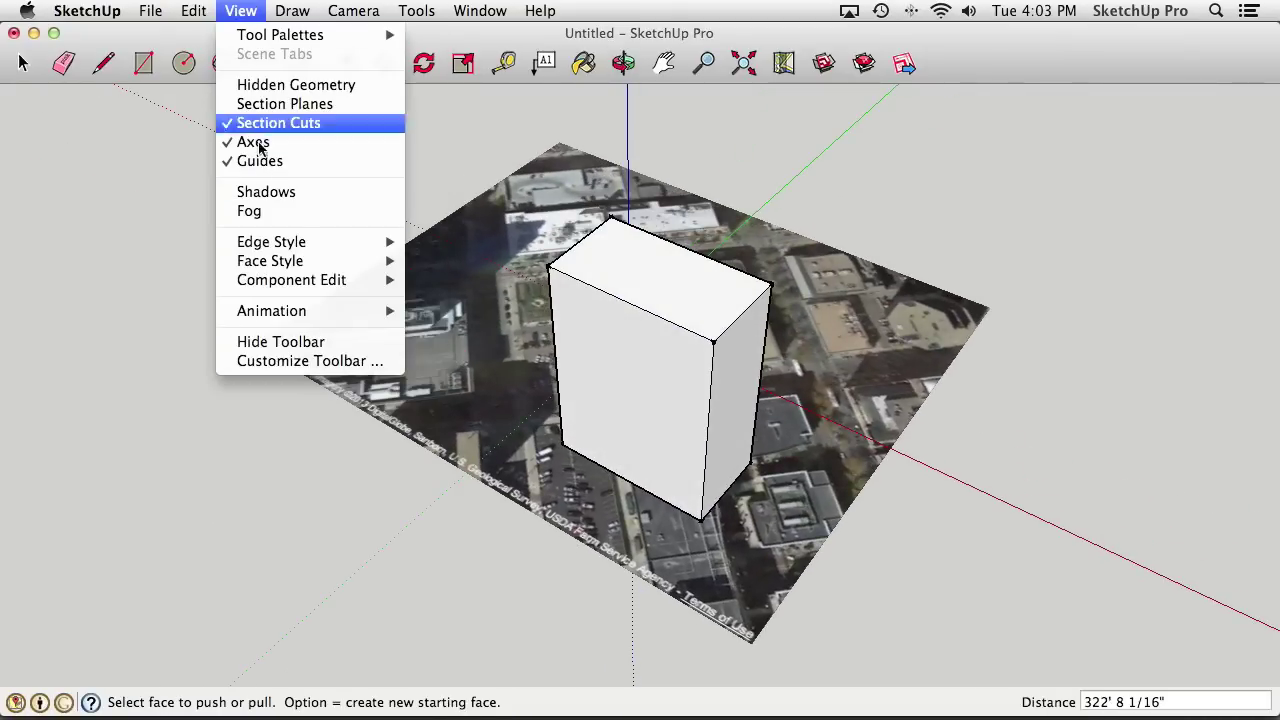
click(268, 191)
middle_drag(622, 258, 557, 305)
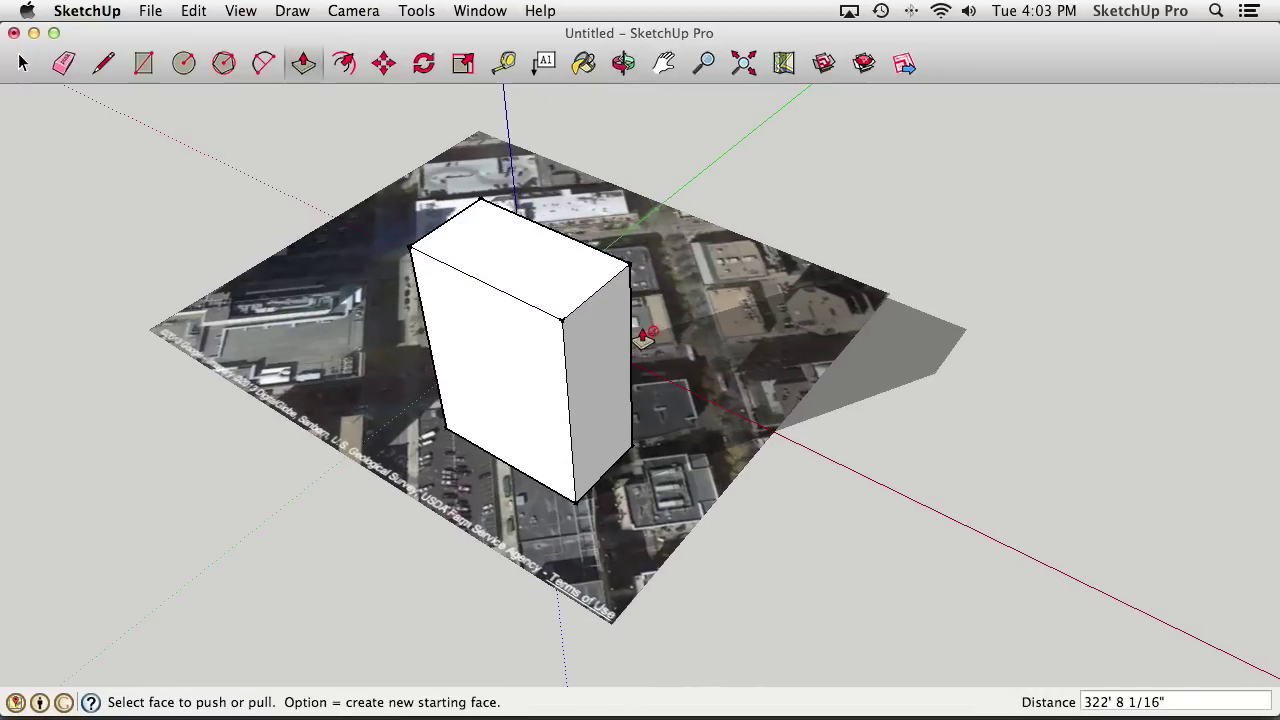
Set the shadow time to 01:35 PM and the date to 10/06, and turn the model's shadows off
click(480, 11)
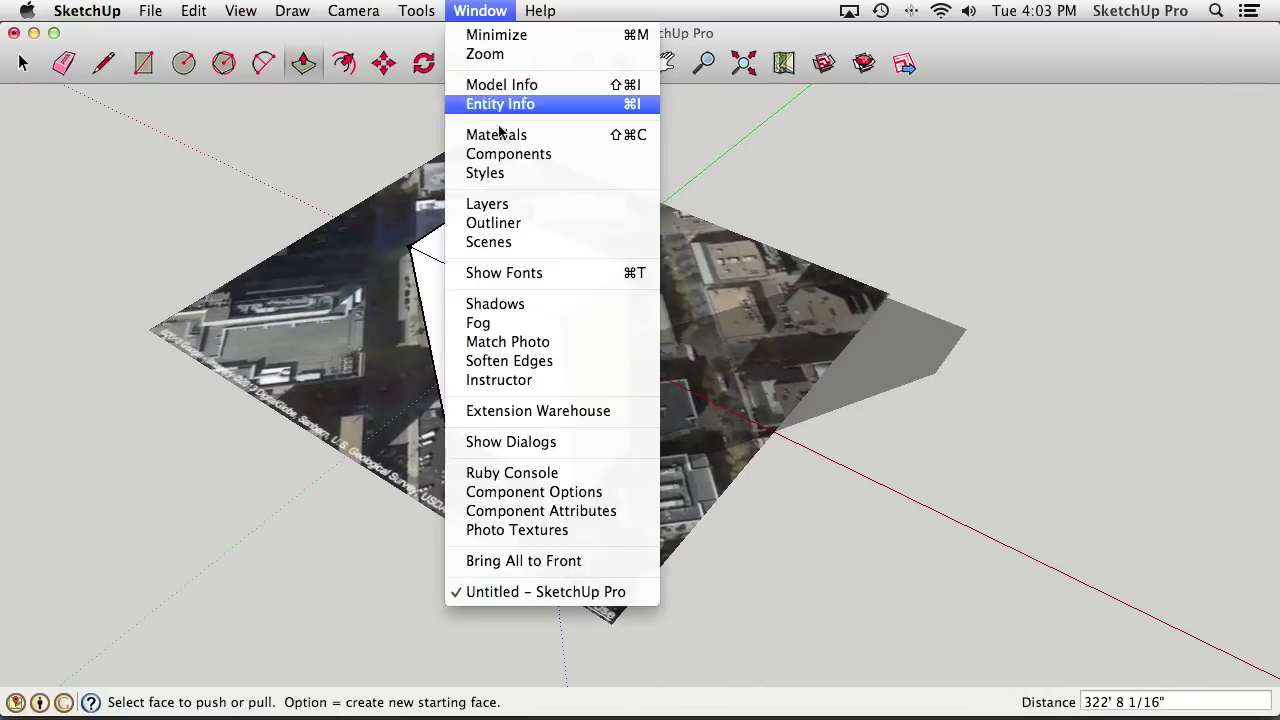
click(512, 305)
mouse_move(1157, 80)
mouse_down()
mouse_move(1131, 80)
mouse_move(1163, 80)
mouse_move(1174, 100)
mouse_move(1147, 98)
mouse_up()
middle_drag(741, 332, 582, 380)
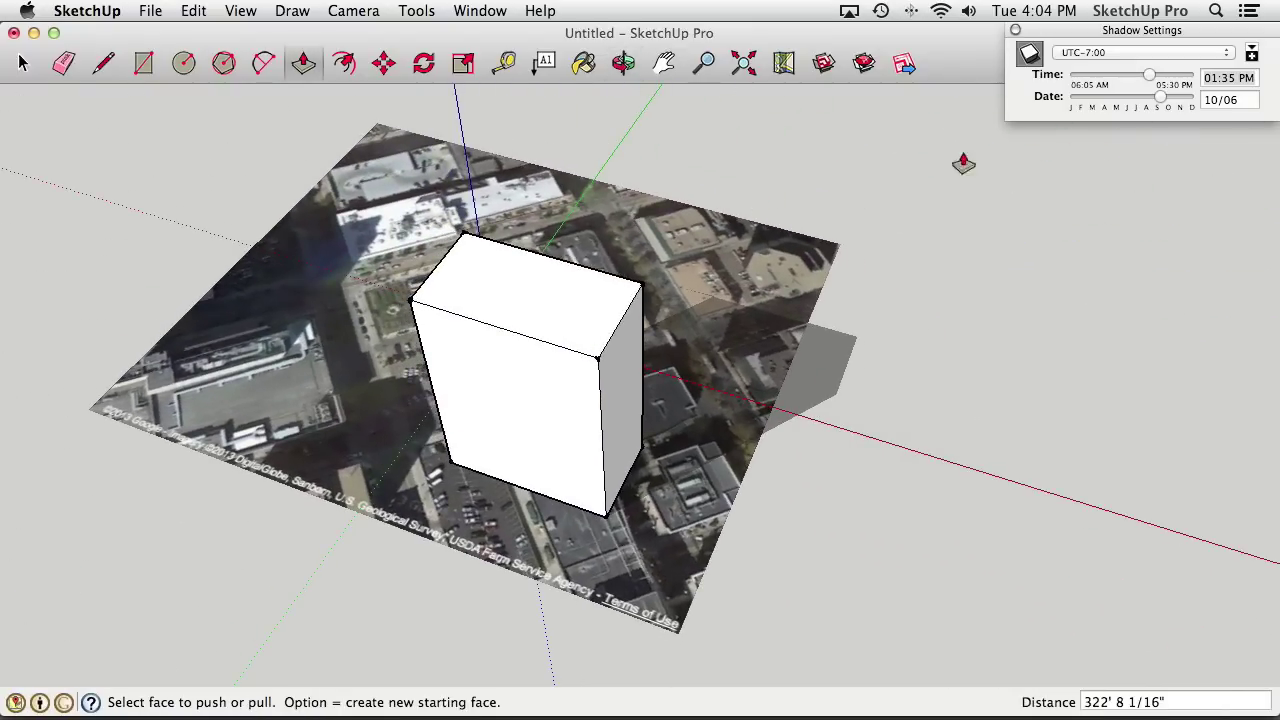
click(1031, 54)
click(1024, 31)
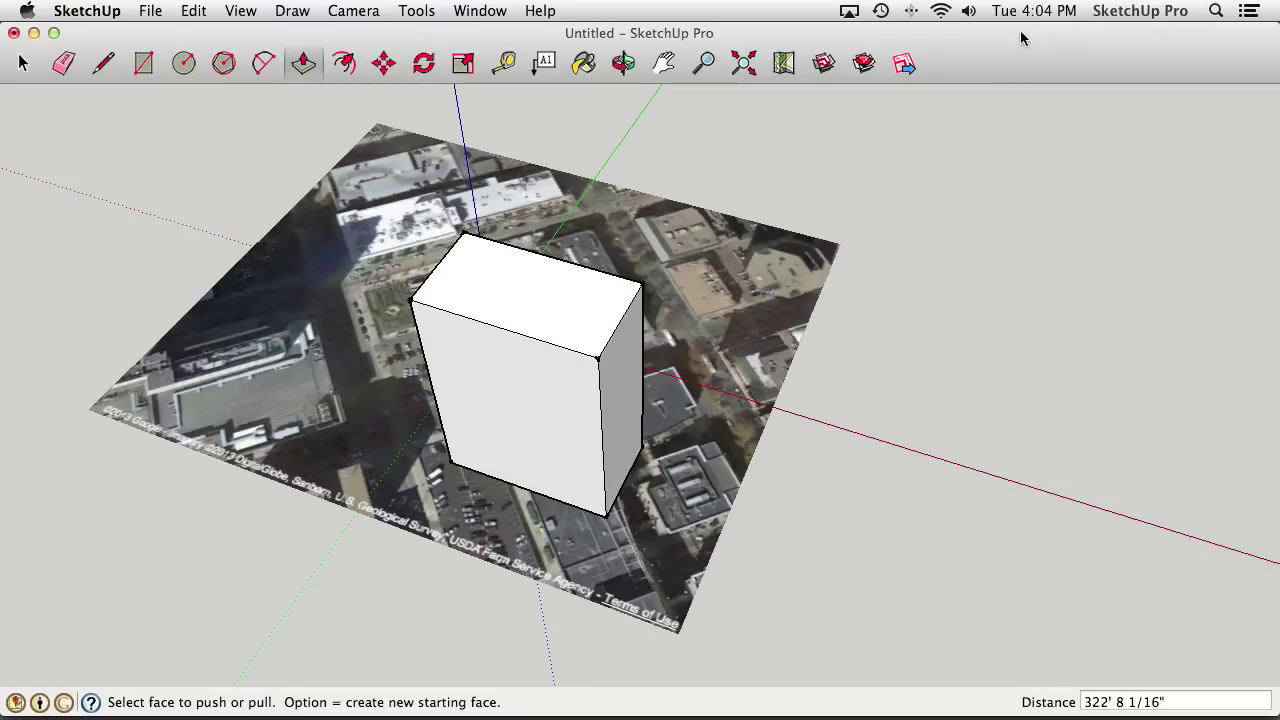
Delete the white test box with all its connected faces and edges from the site imagery
key(space)
triple_click(575, 322)
key(Delete)
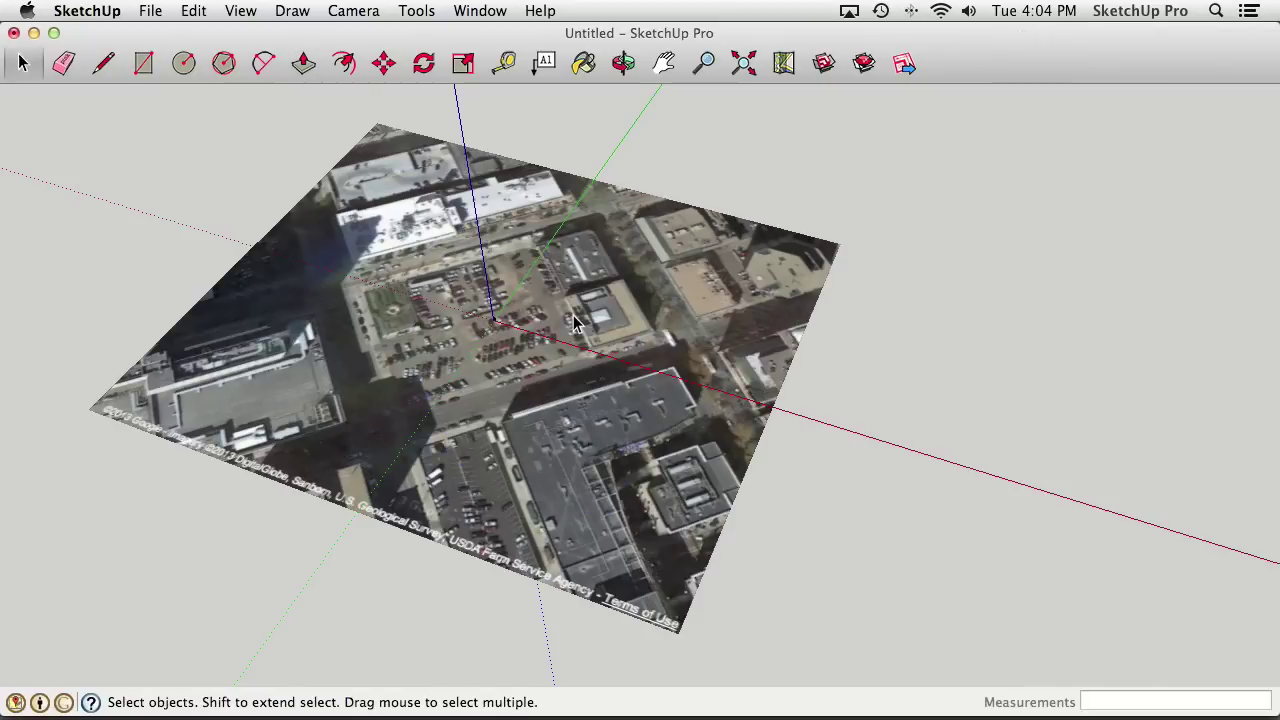
Show the location's terrain while viewing the site edge-on, and switch it back to the flat imagery
middle_drag(535, 336, 544, 105)
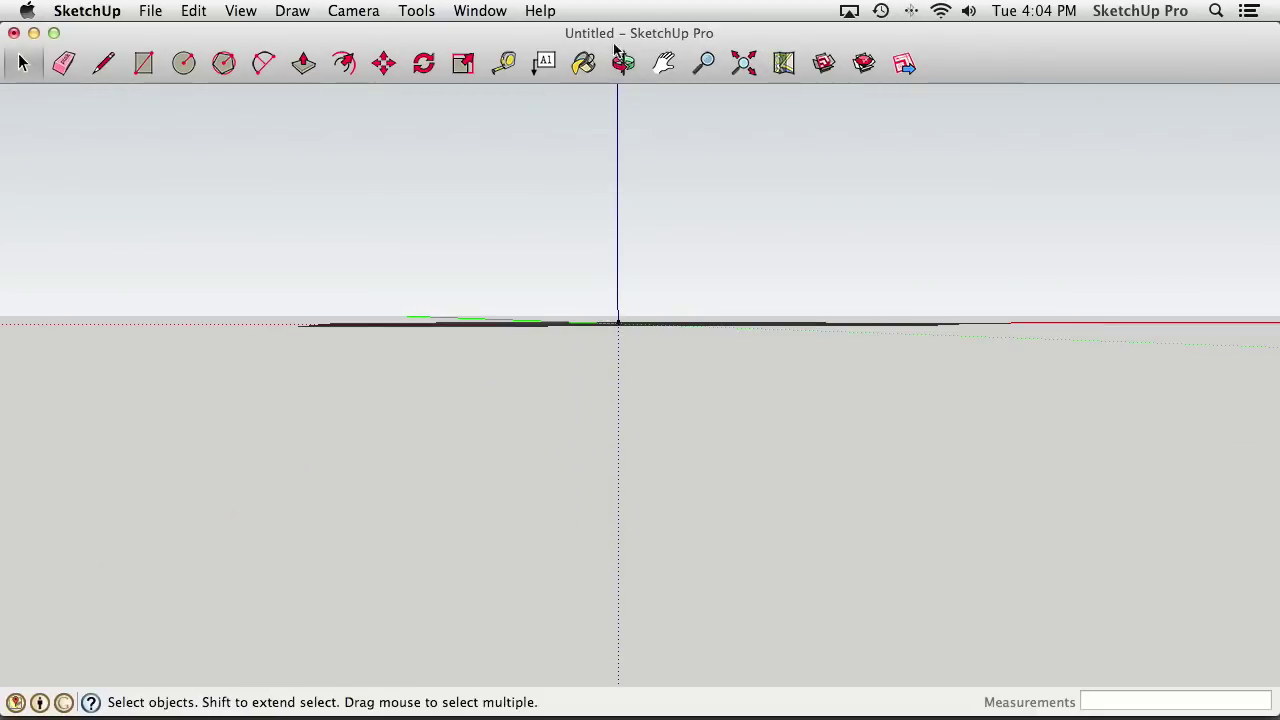
click(150, 14)
mouse_move(210, 288)
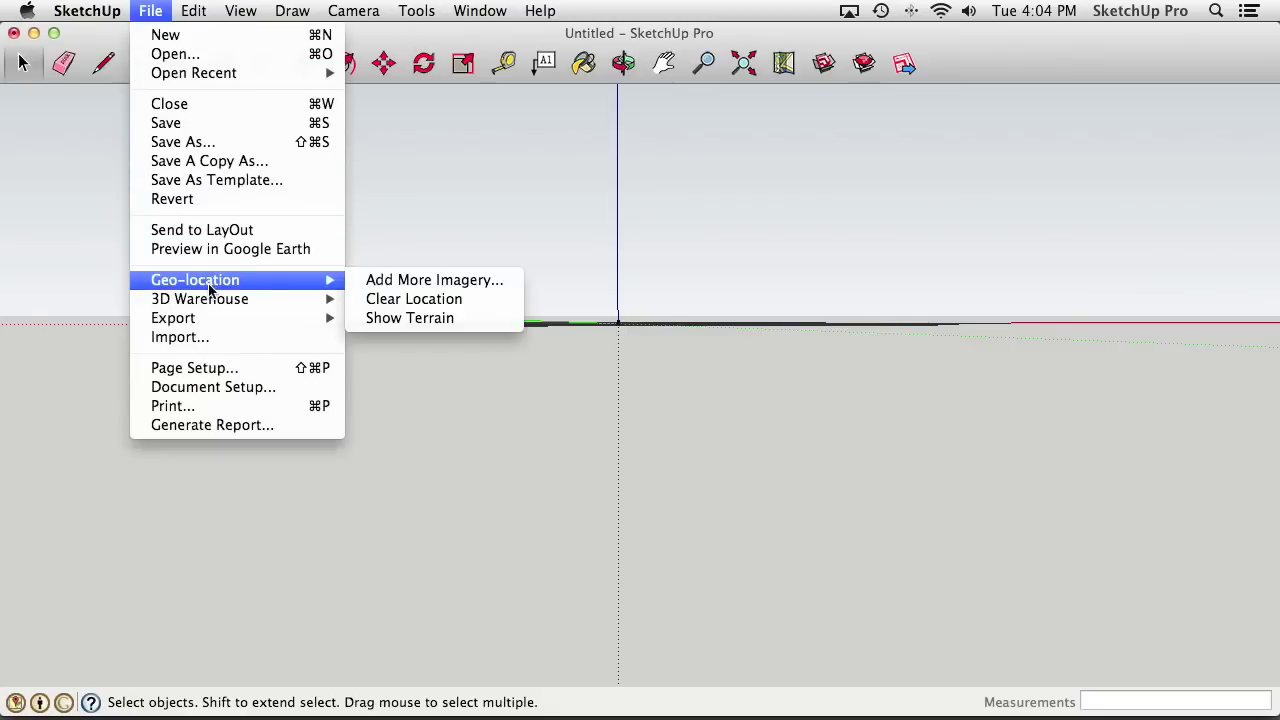
click(412, 318)
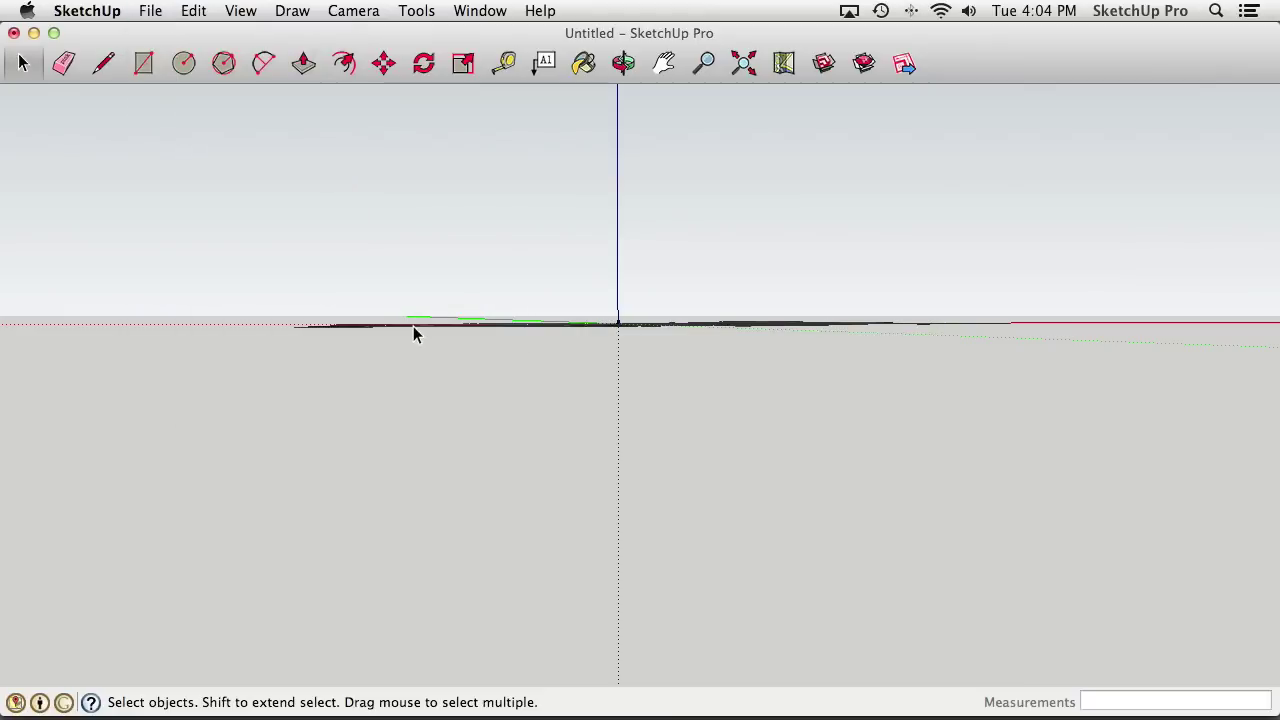
click(150, 12)
mouse_move(210, 288)
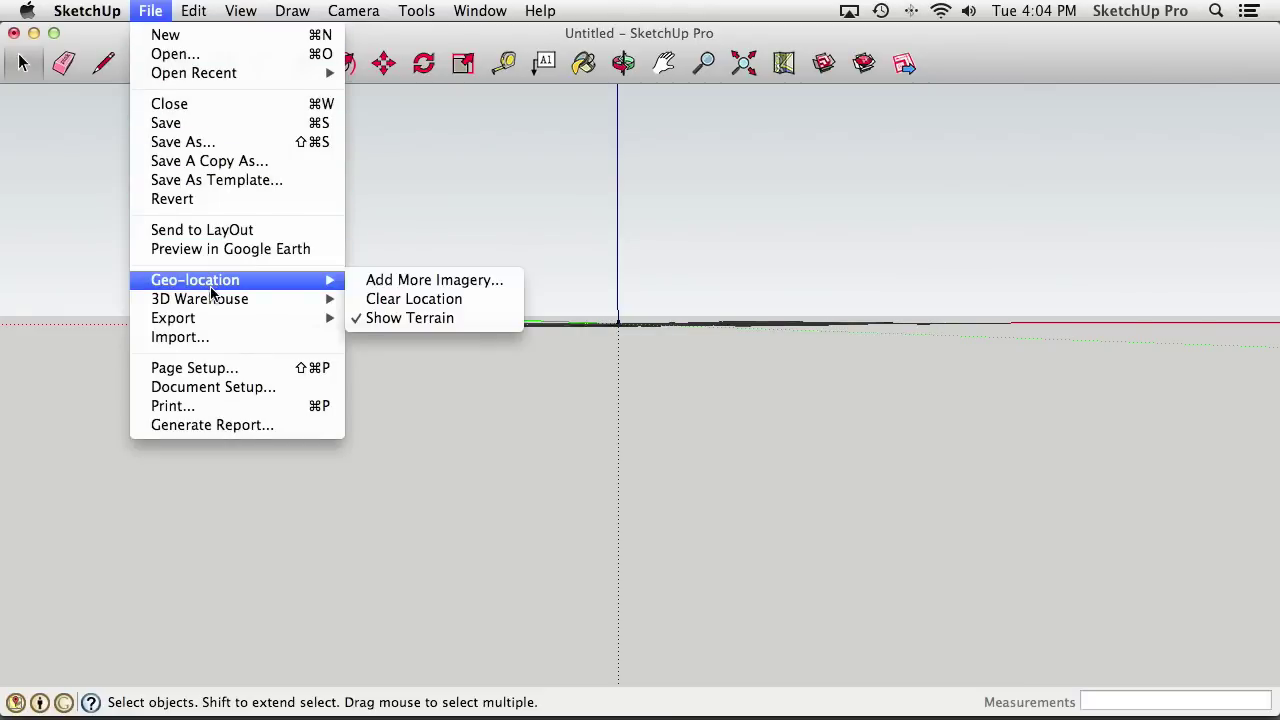
click(386, 318)
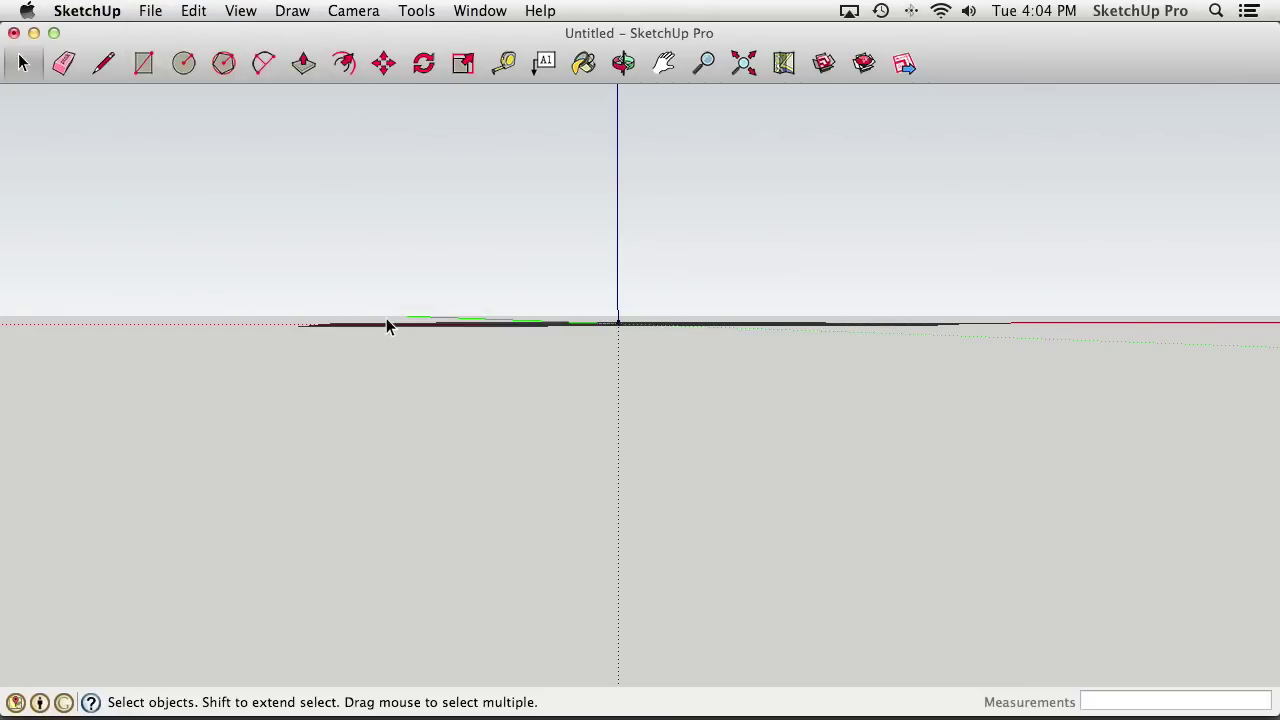
key(o)
drag(528, 266, 657, 396)
key(space)
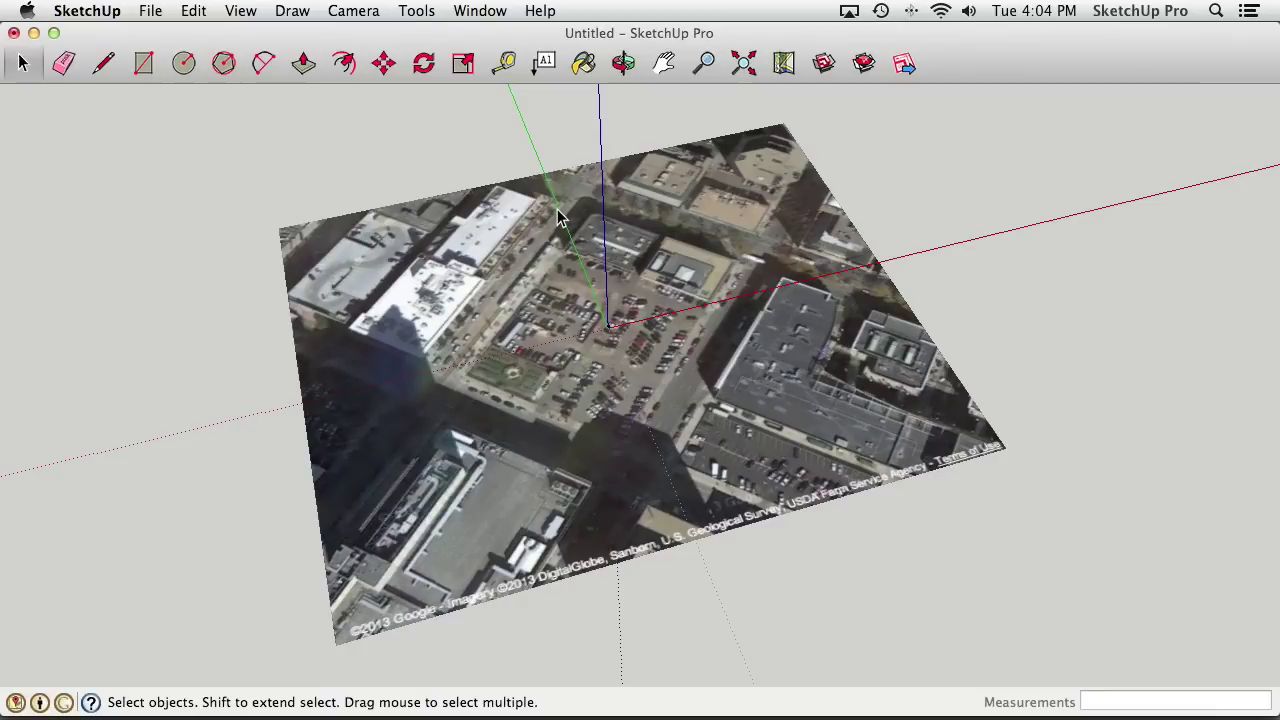
Switch to Google Earth to examine the 3D buildings around the parking lot, and return to SketchUp
scroll(599, 288, down, 2)
shift+middle_drag(665, 312, 486, 343)
key(super+Tab)
key(super+Tab)
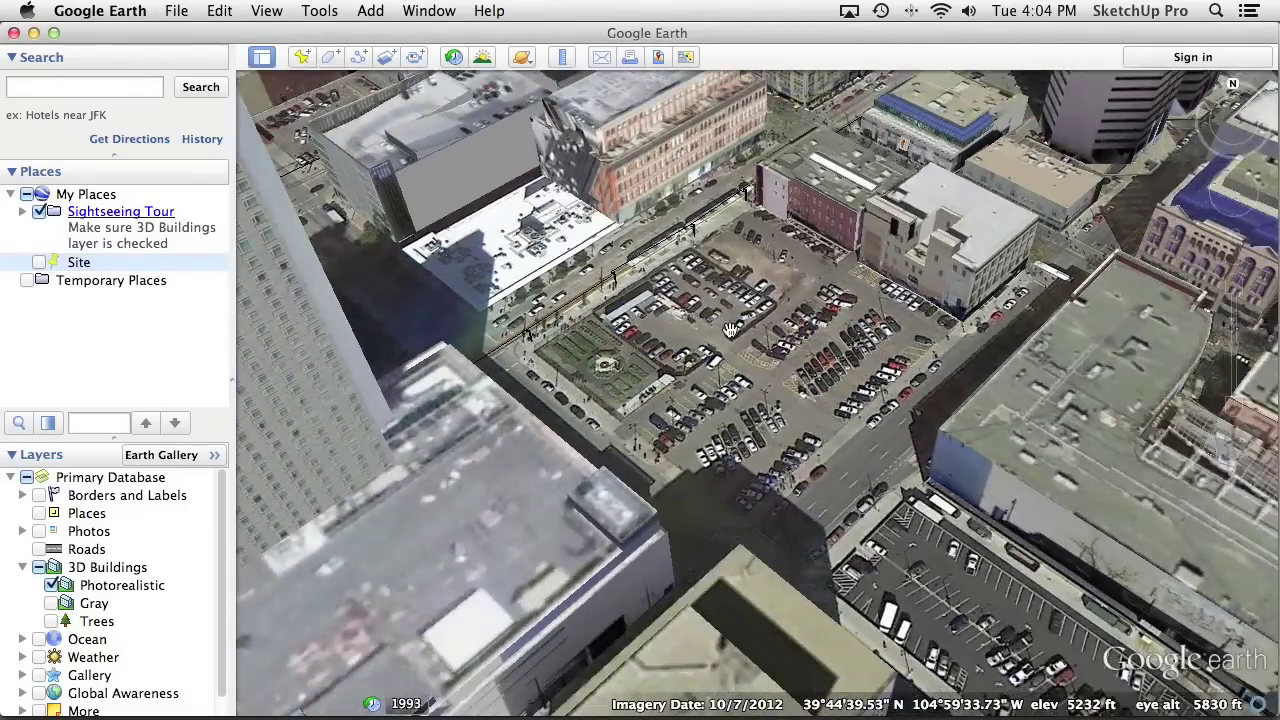
middle_drag(731, 330, 731, 261)
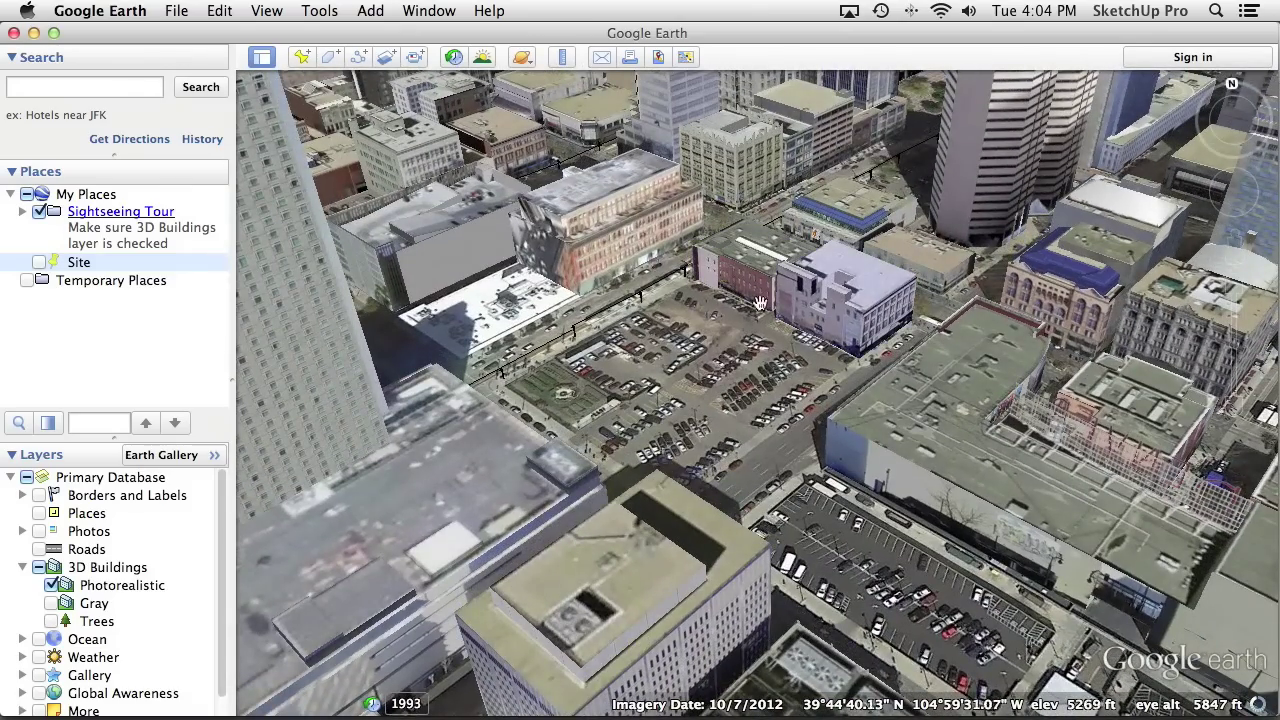
key(super+Tab)
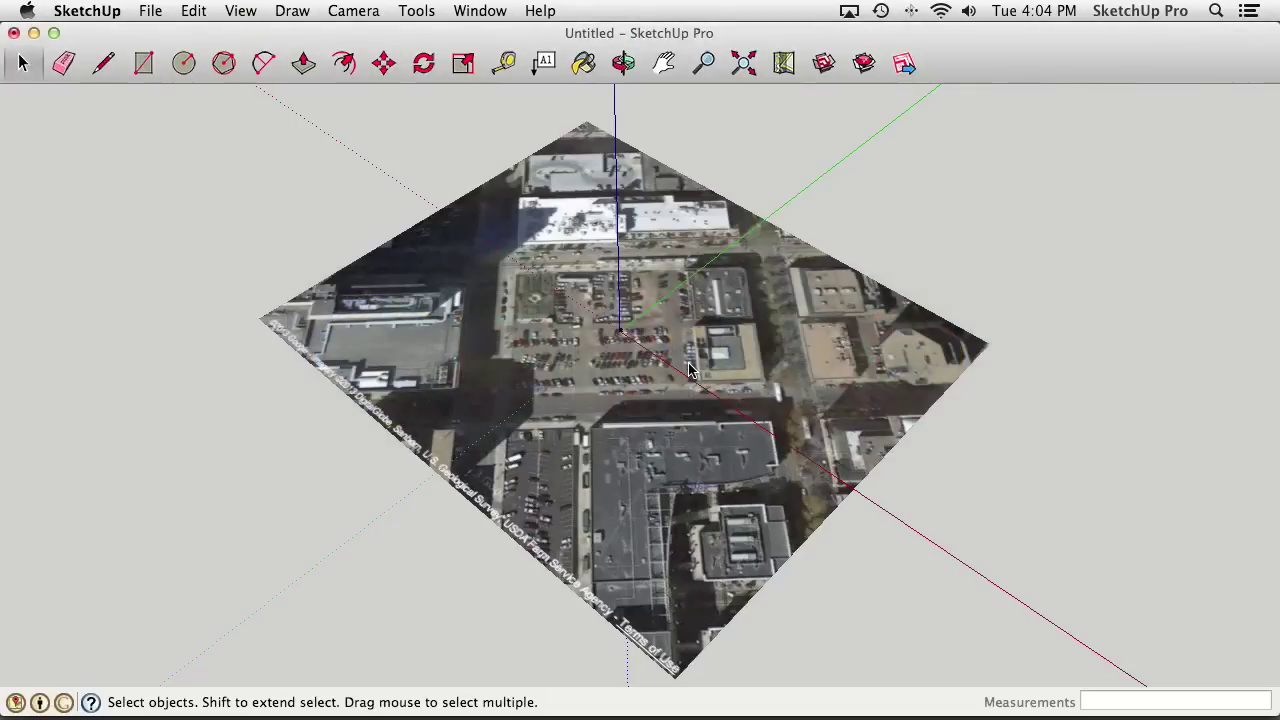
List the Nearby Models in the Components browser and add the Hyatt Regency Denver to the model
middle_drag(678, 358, 590, 250)
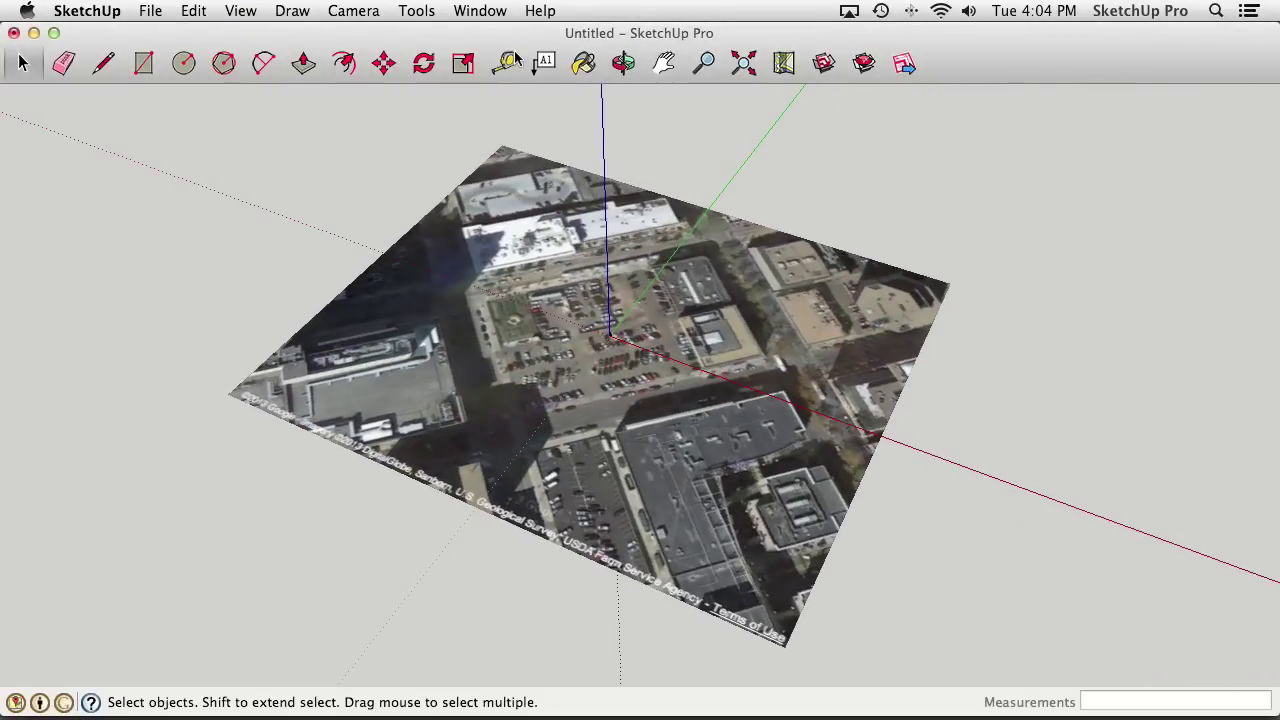
click(493, 9)
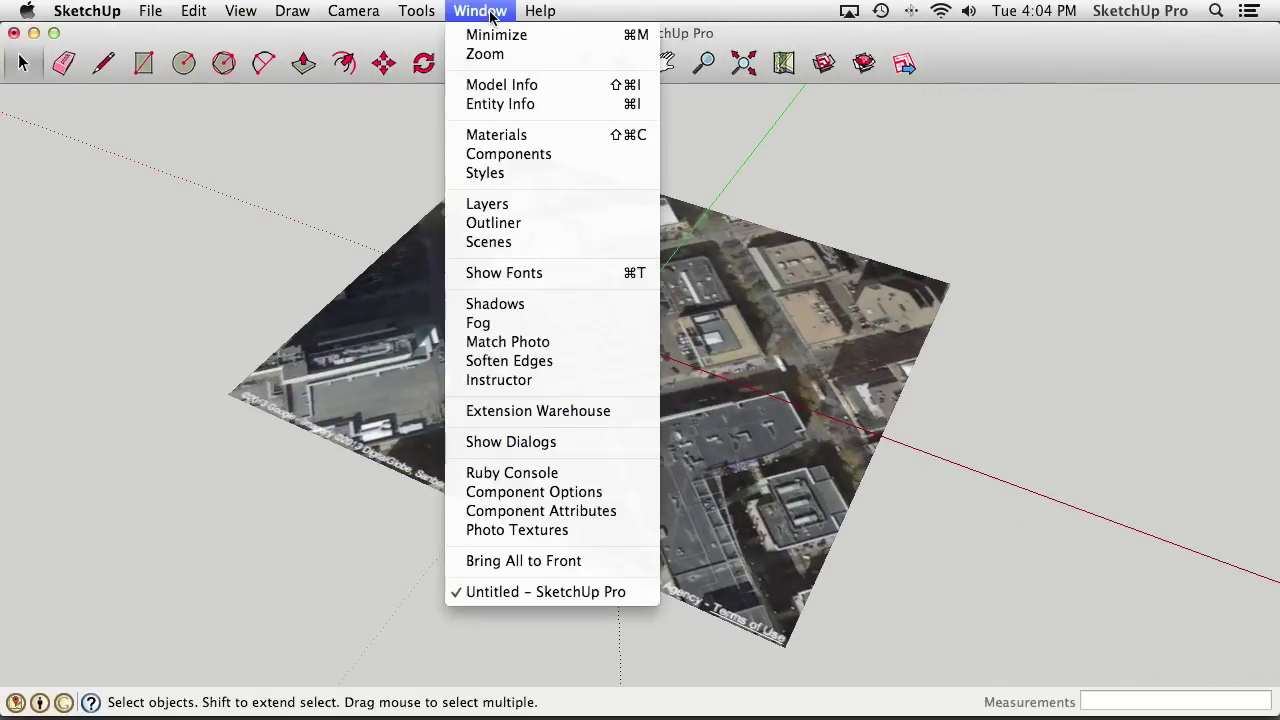
click(535, 157)
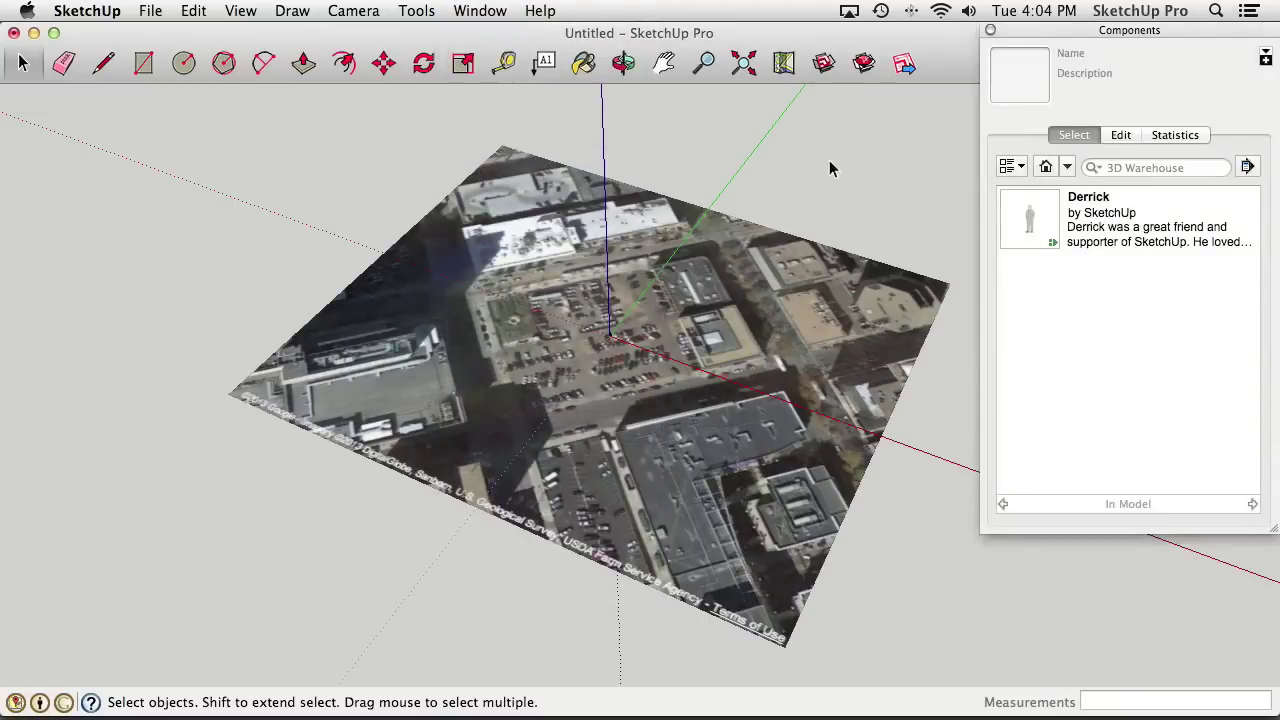
click(1068, 167)
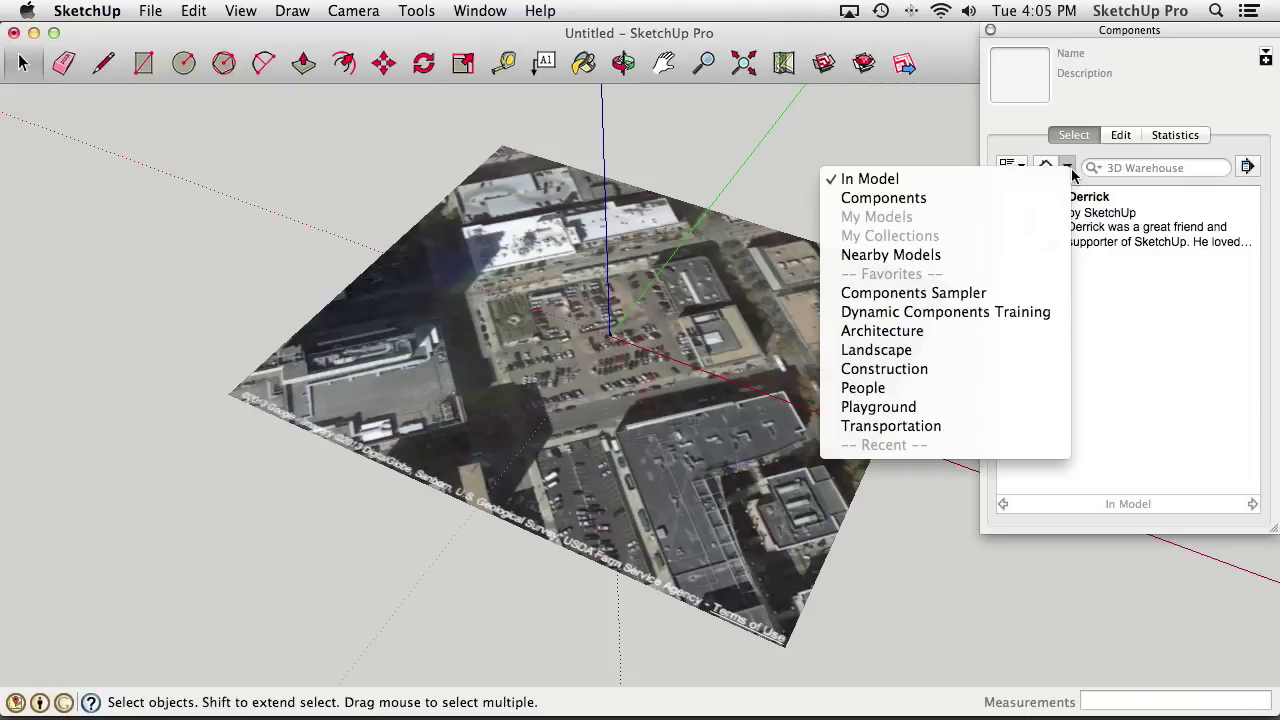
click(960, 256)
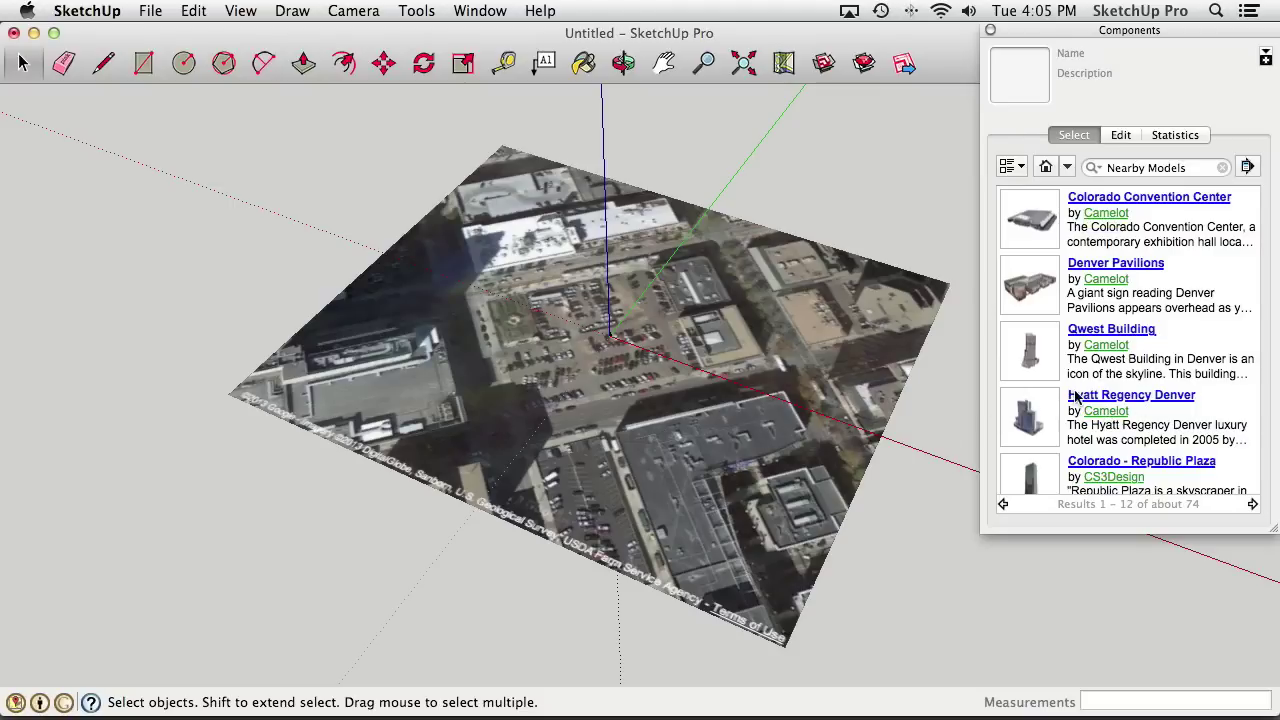
click(1031, 422)
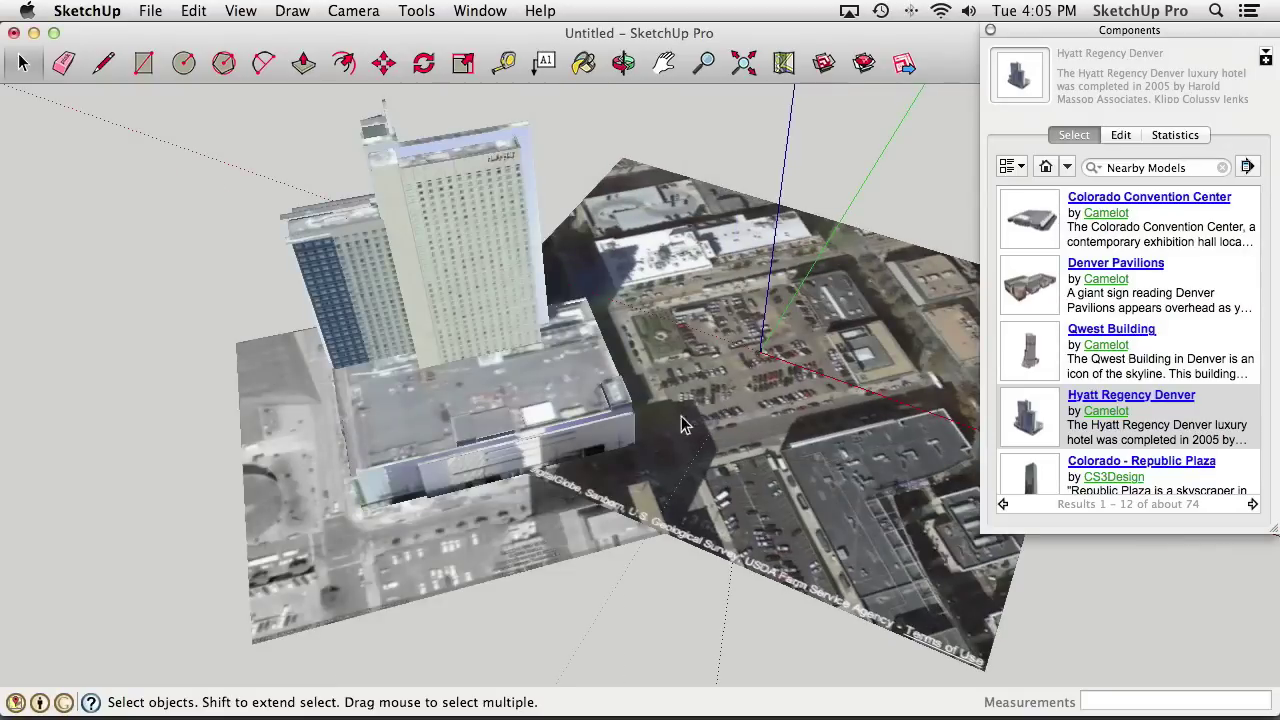
click(824, 465)
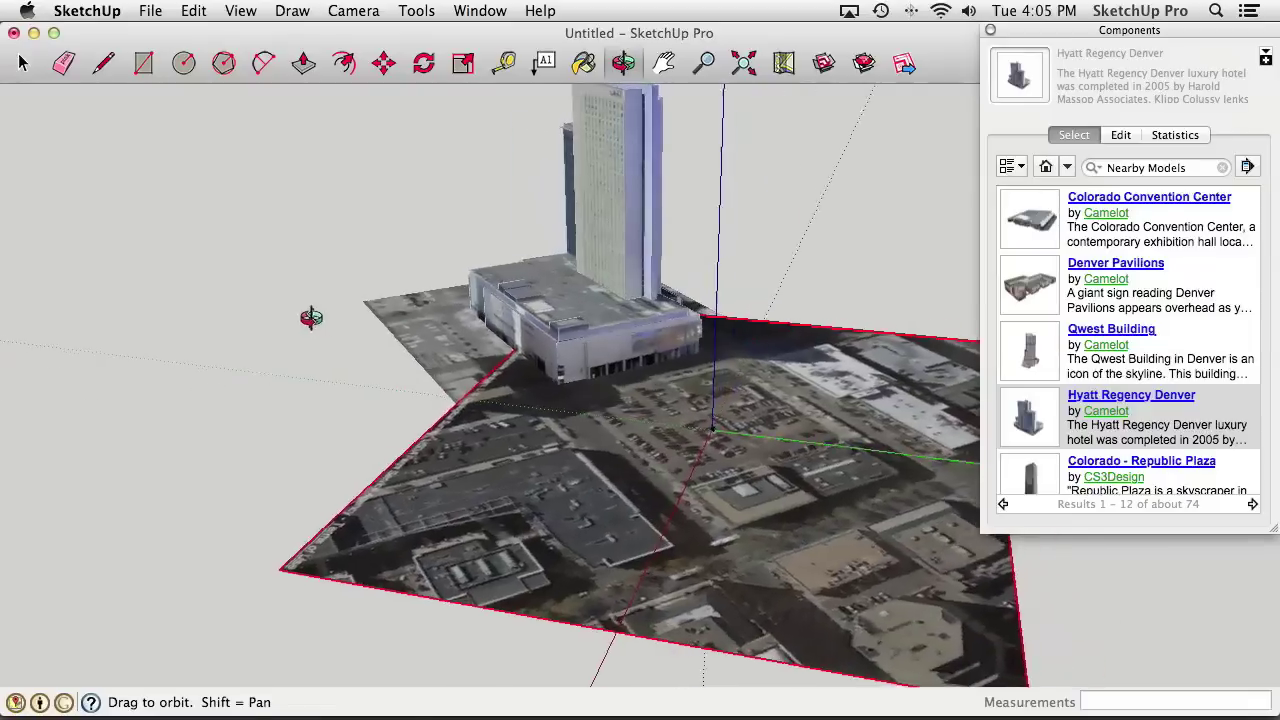
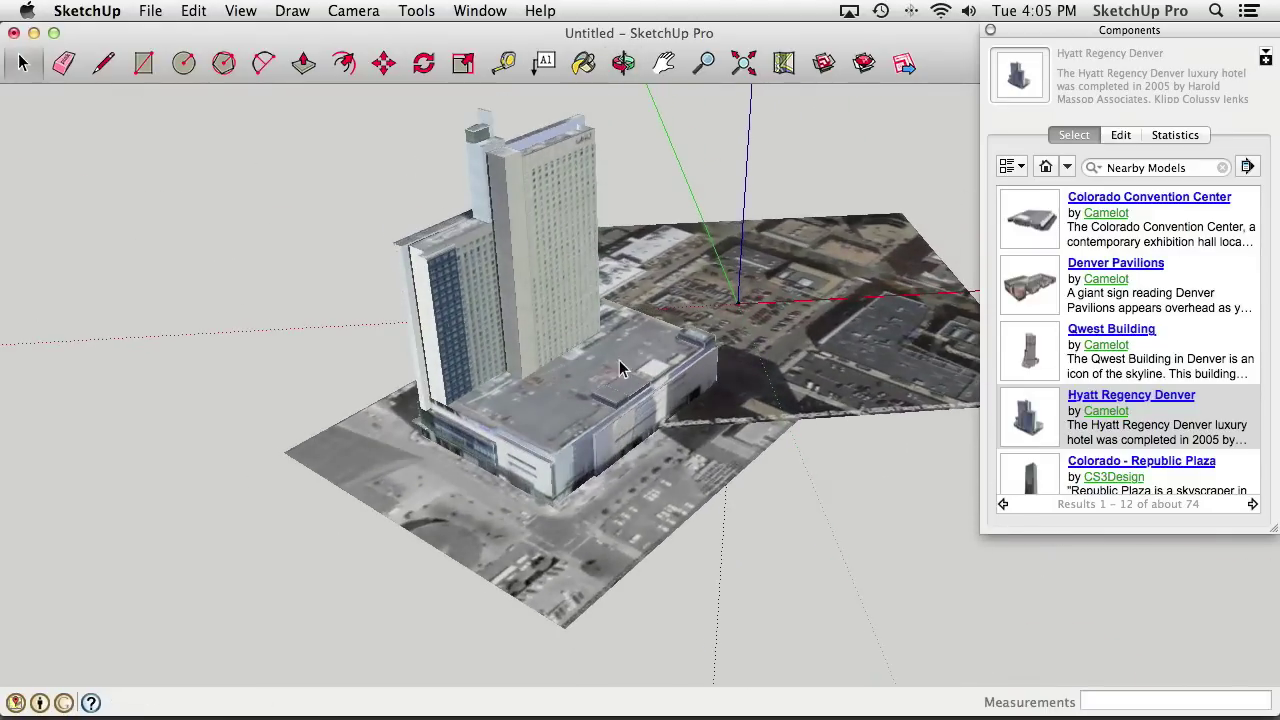
Erase the gray ground imagery inside the Hyatt Regency Denver component and close the component
click(646, 487)
double_click(643, 488)
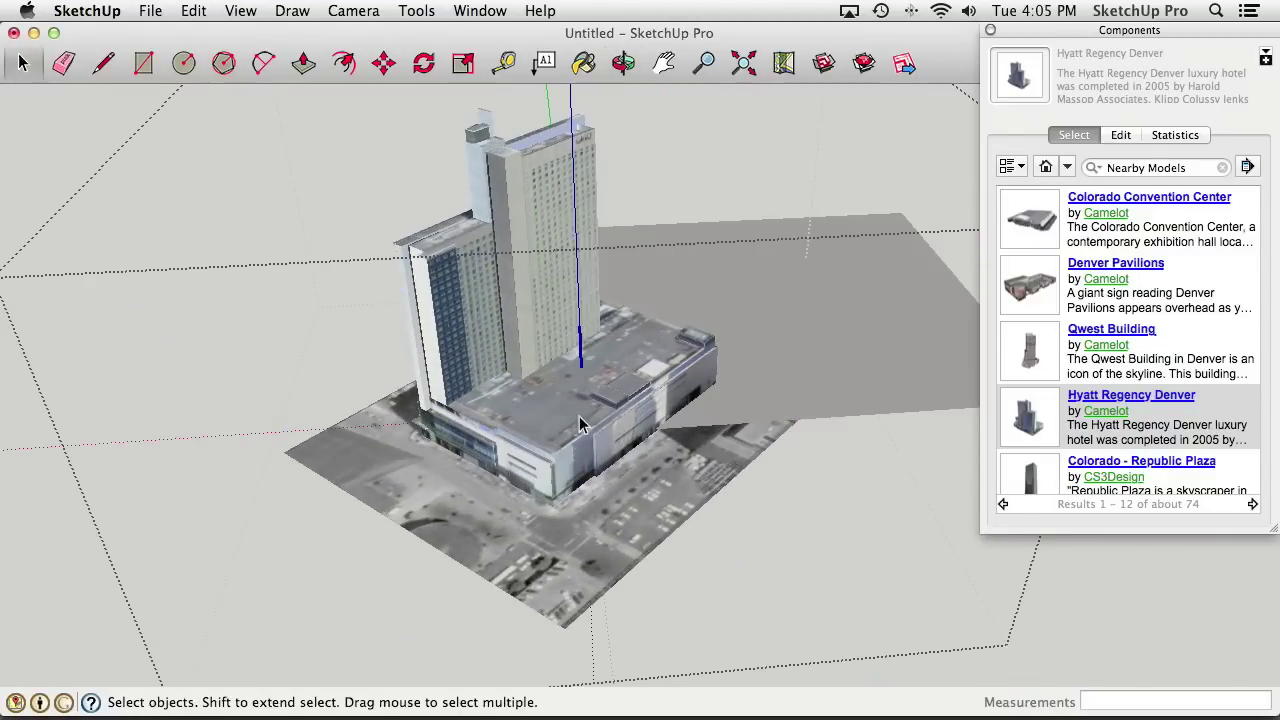
middle_drag(584, 424, 595, 388)
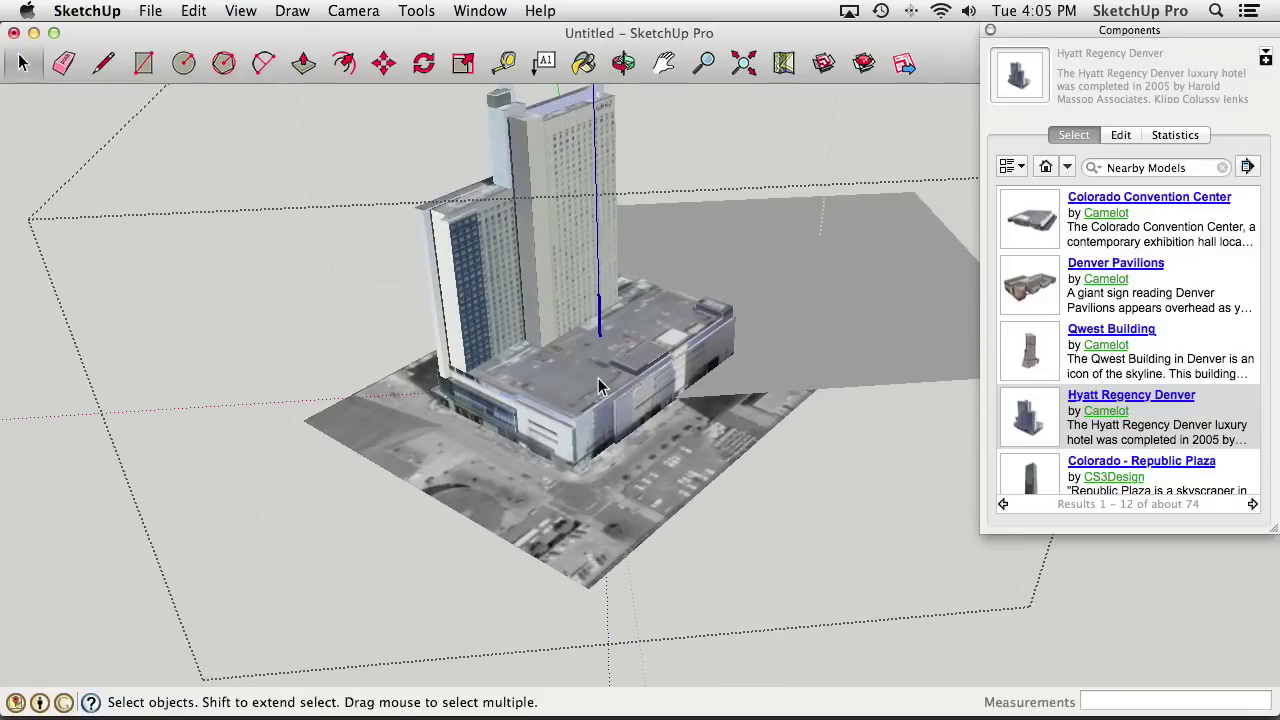
click(564, 492)
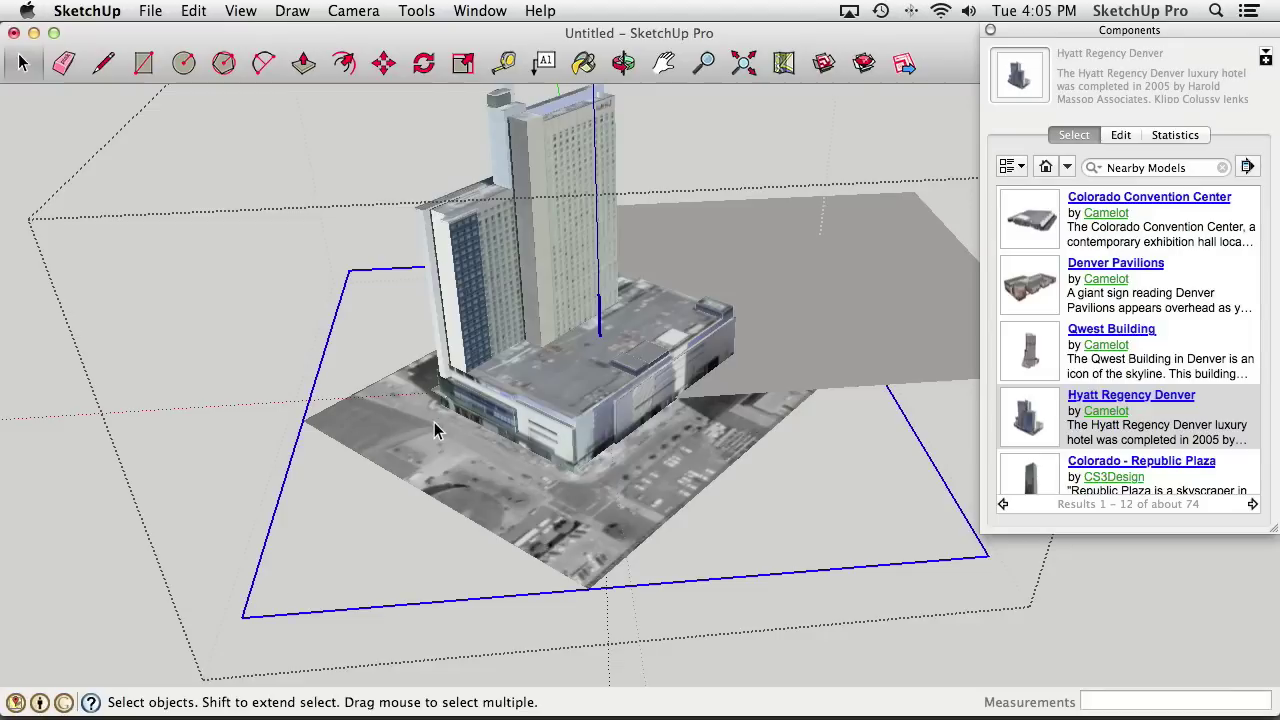
click(139, 441)
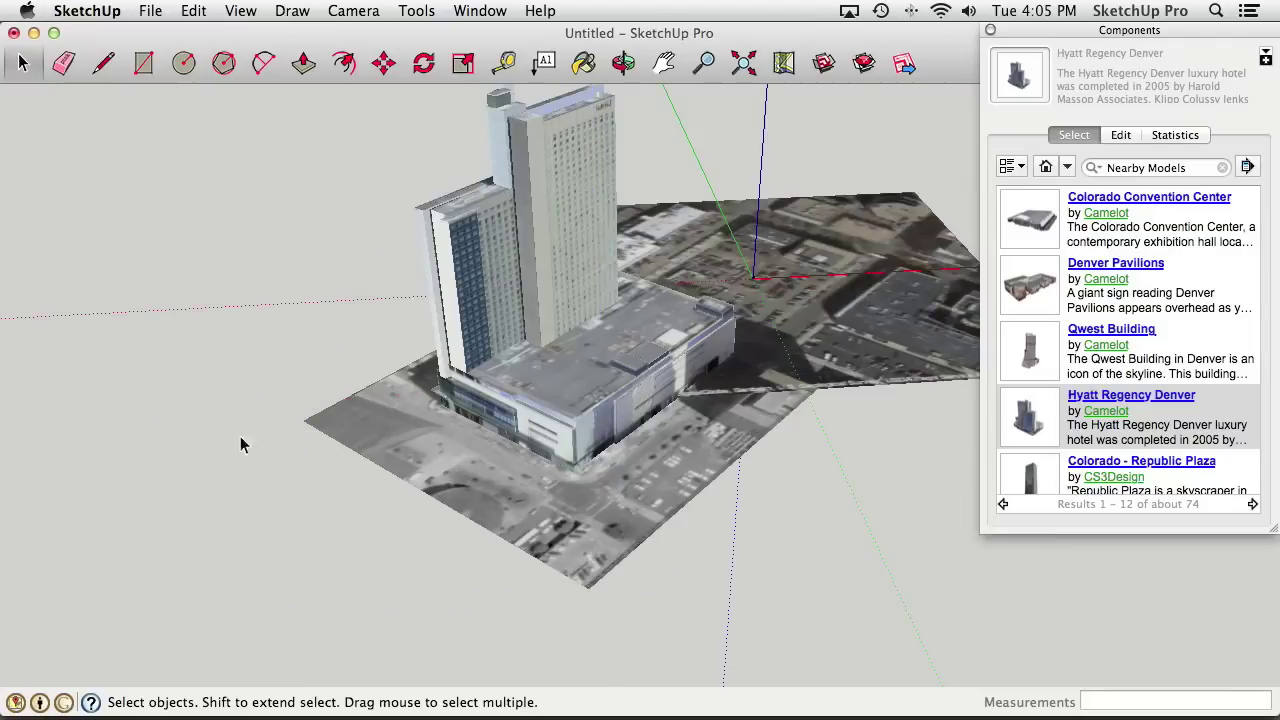
click(563, 390)
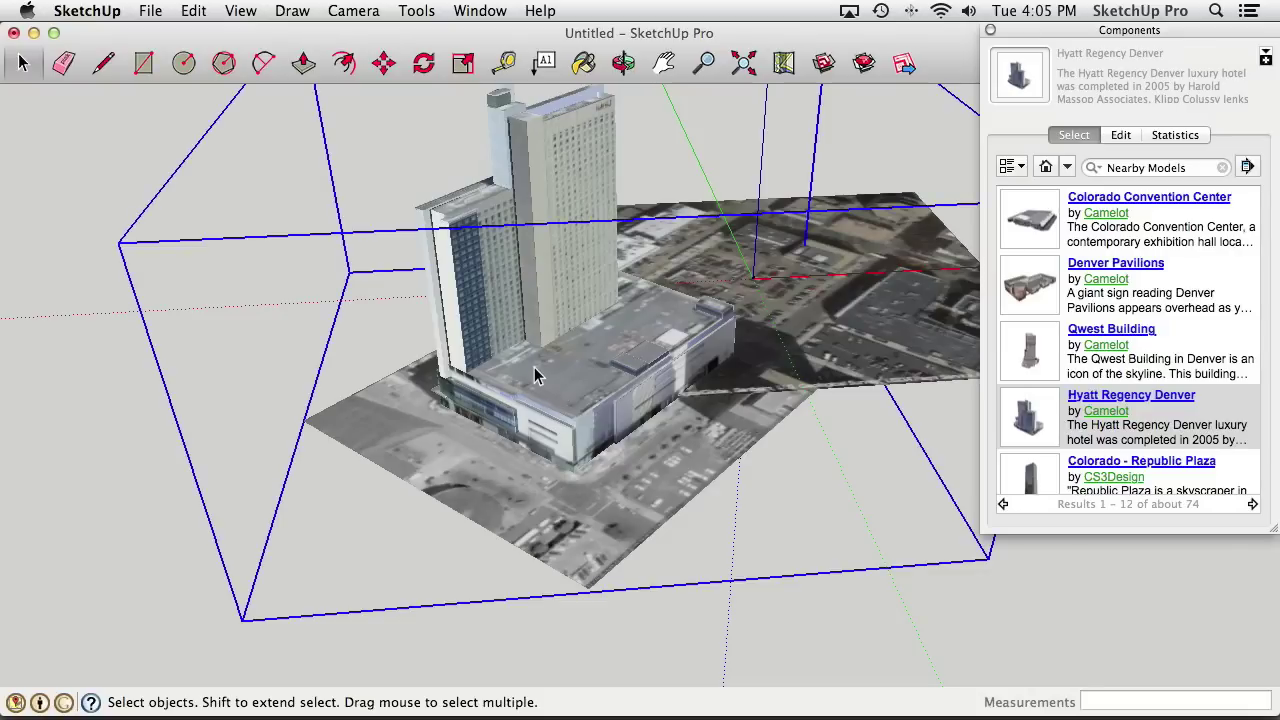
double_click(534, 367)
click(447, 442)
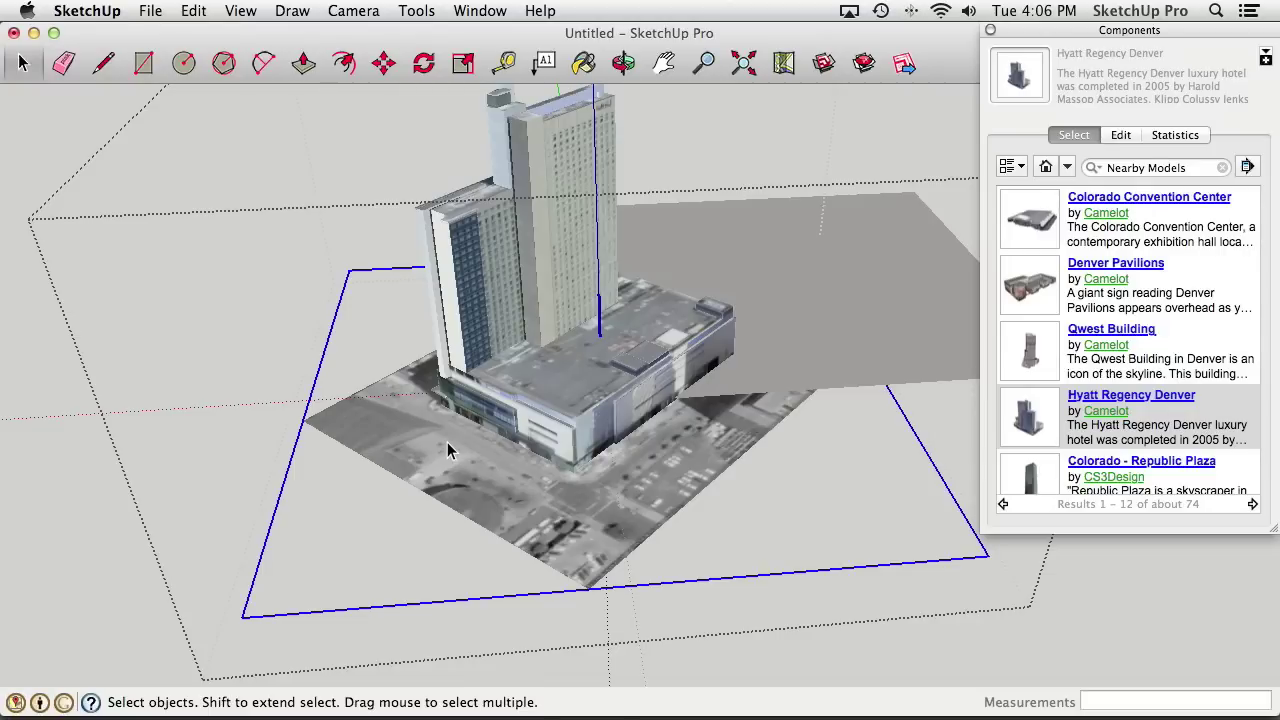
right_click(447, 442)
click(477, 464)
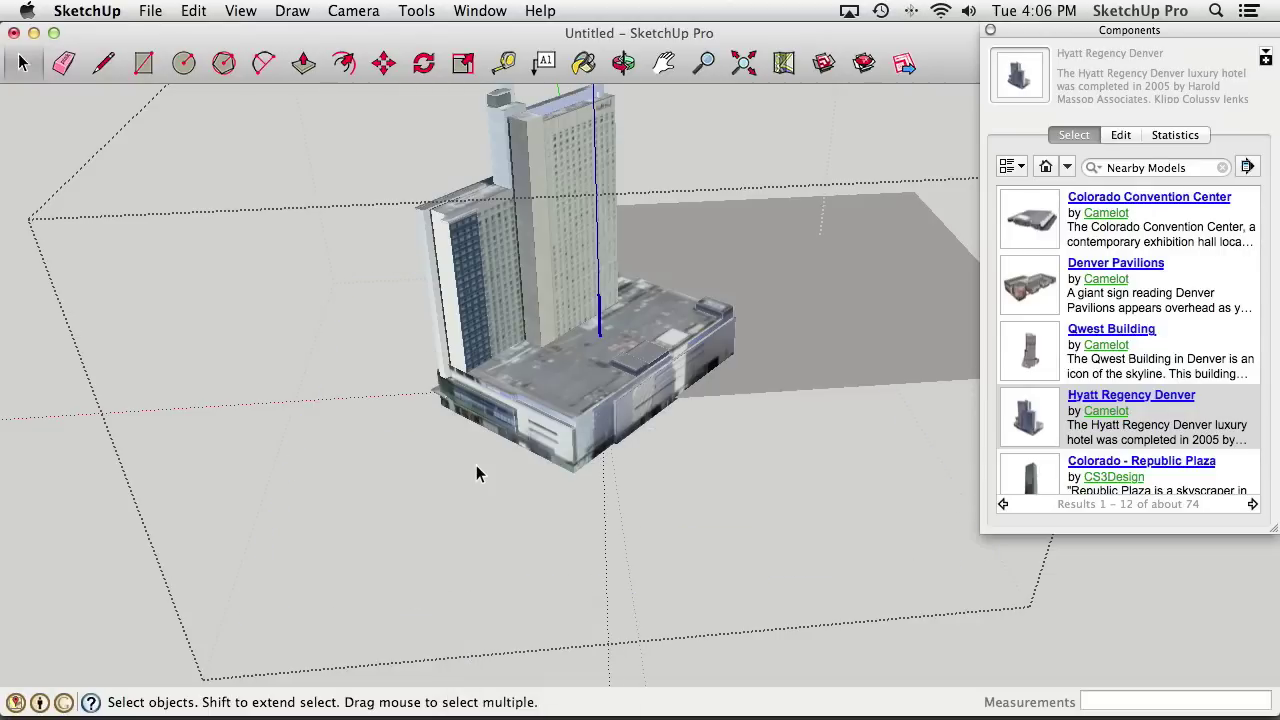
click(858, 651)
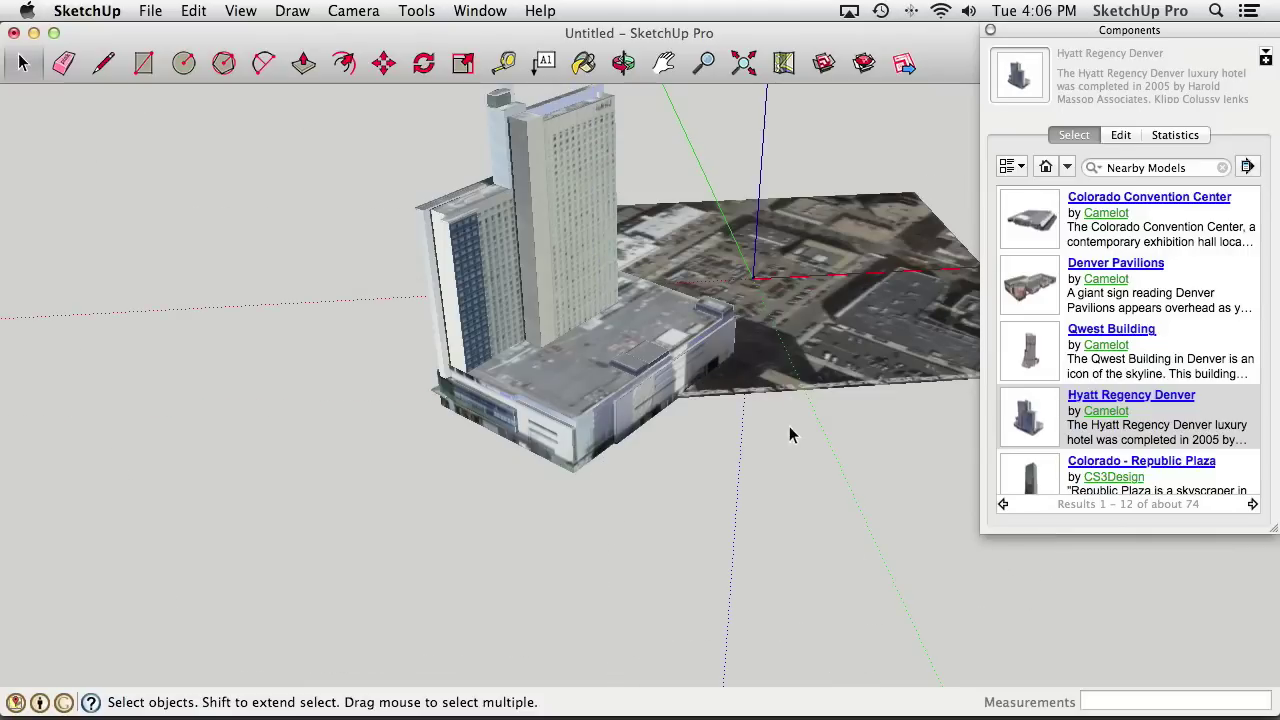
Switch to Google Earth, open the information for the pale corner building beside the parking lot, and copy its name
middle_drag(797, 288, 744, 442)
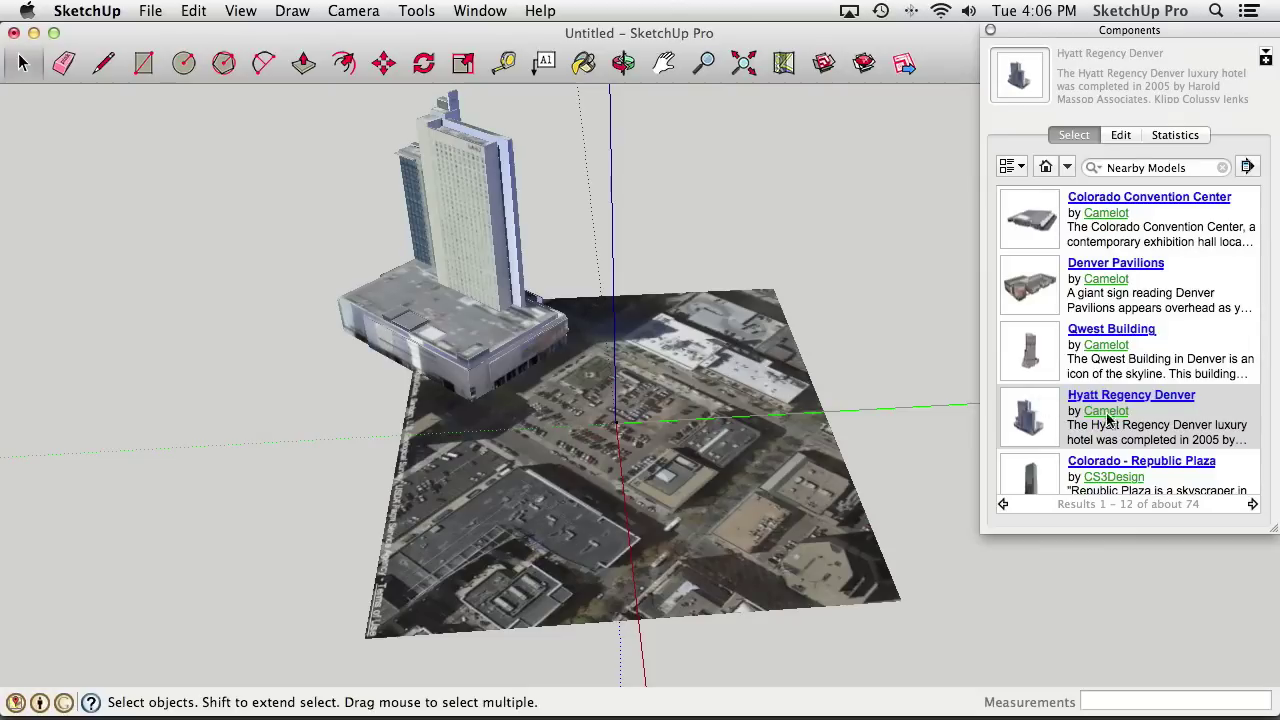
key(super+Tab)
key(super+Tab)
key(super+shift+Tab)
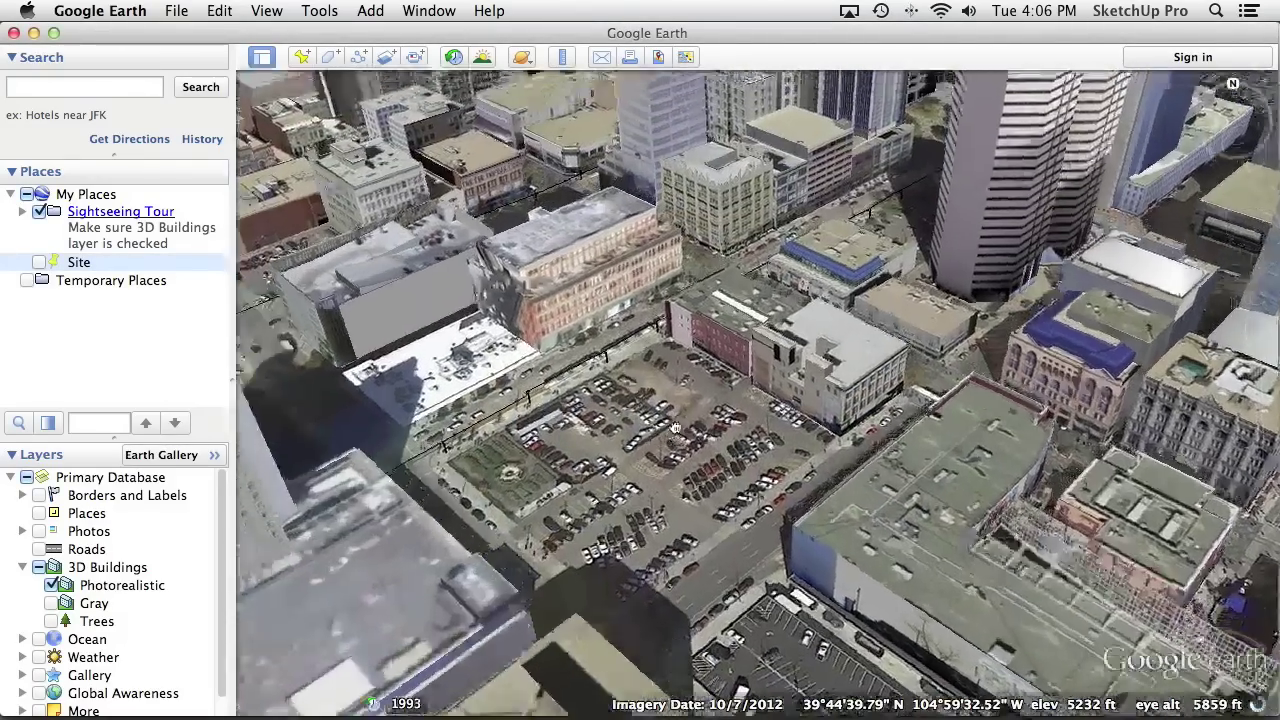
click(780, 352)
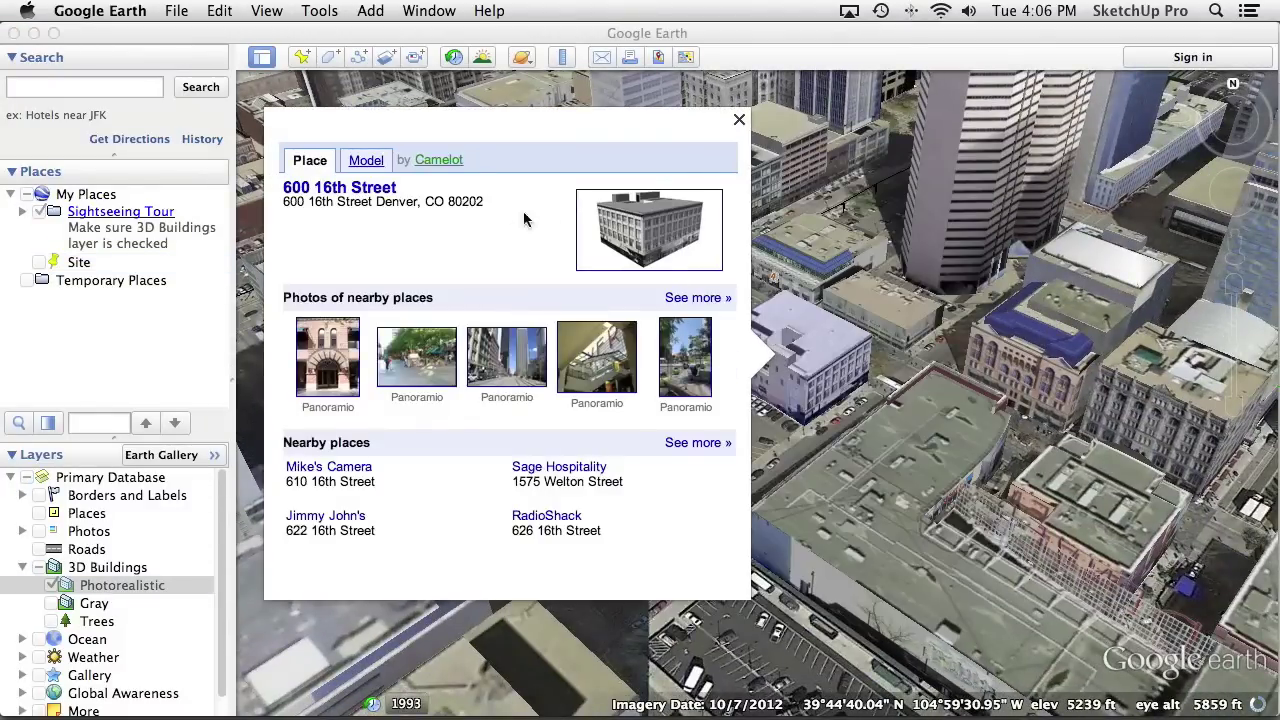
drag(372, 187, 283, 187)
key(super+c)
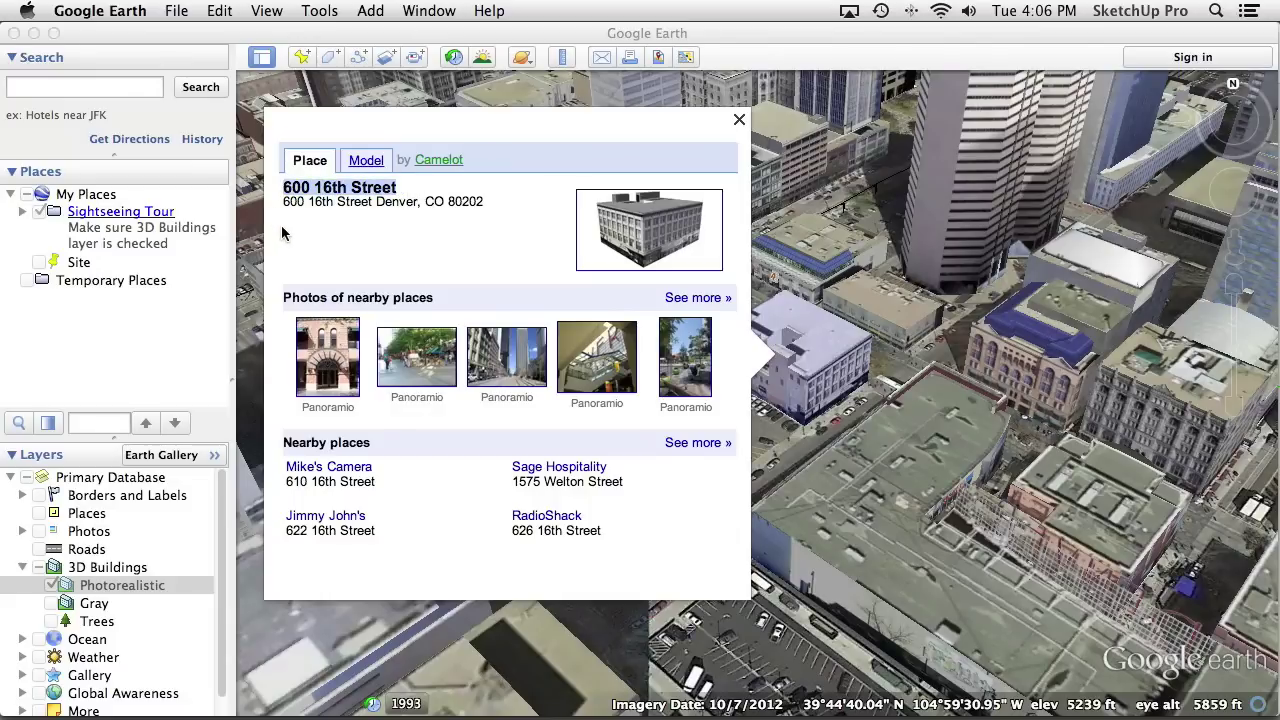
Switch to SketchUp, search the Components browser for "600 16th Street", and add the matching four-story building to the model
key(super+Tab)
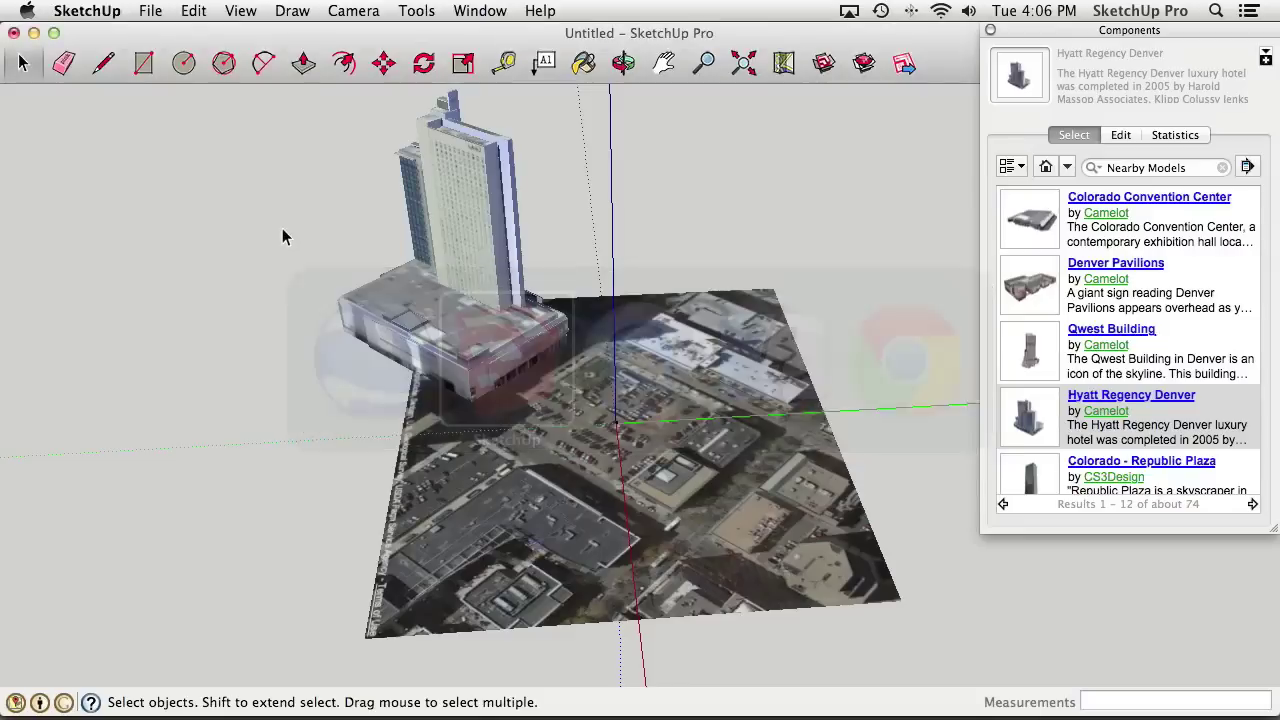
scroll(1147, 318, down, 8)
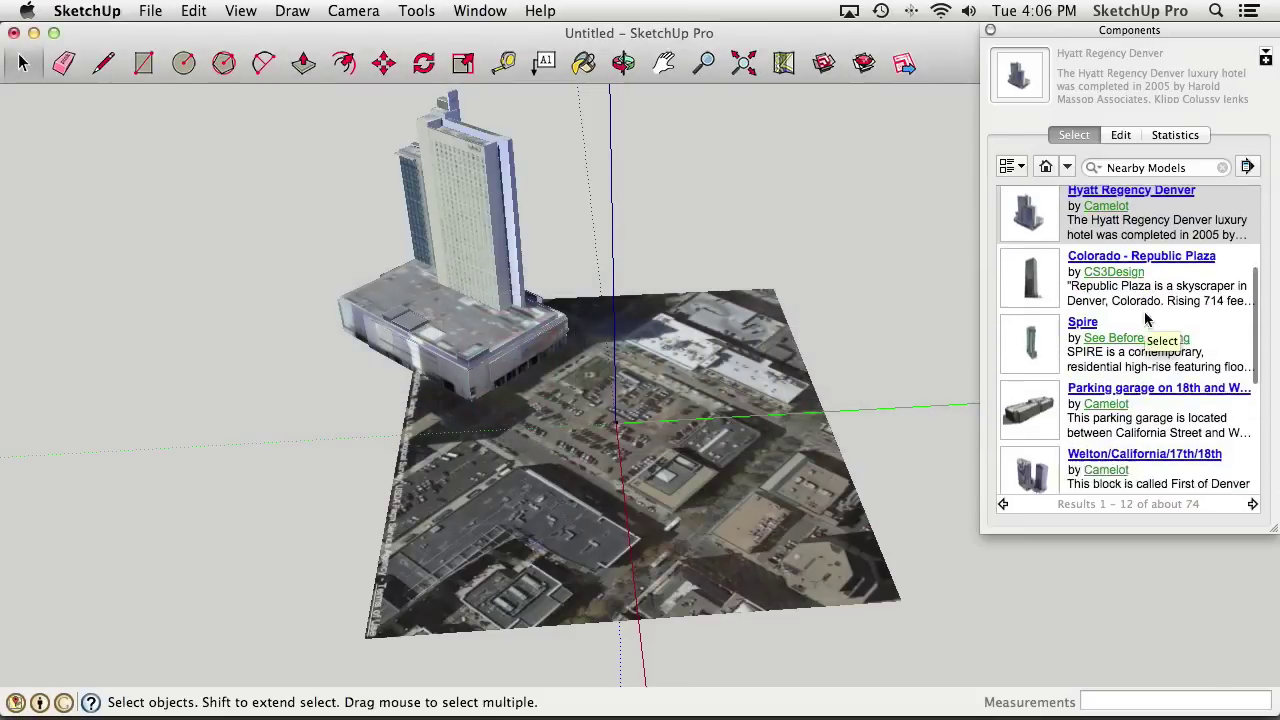
scroll(1147, 318, down, 3)
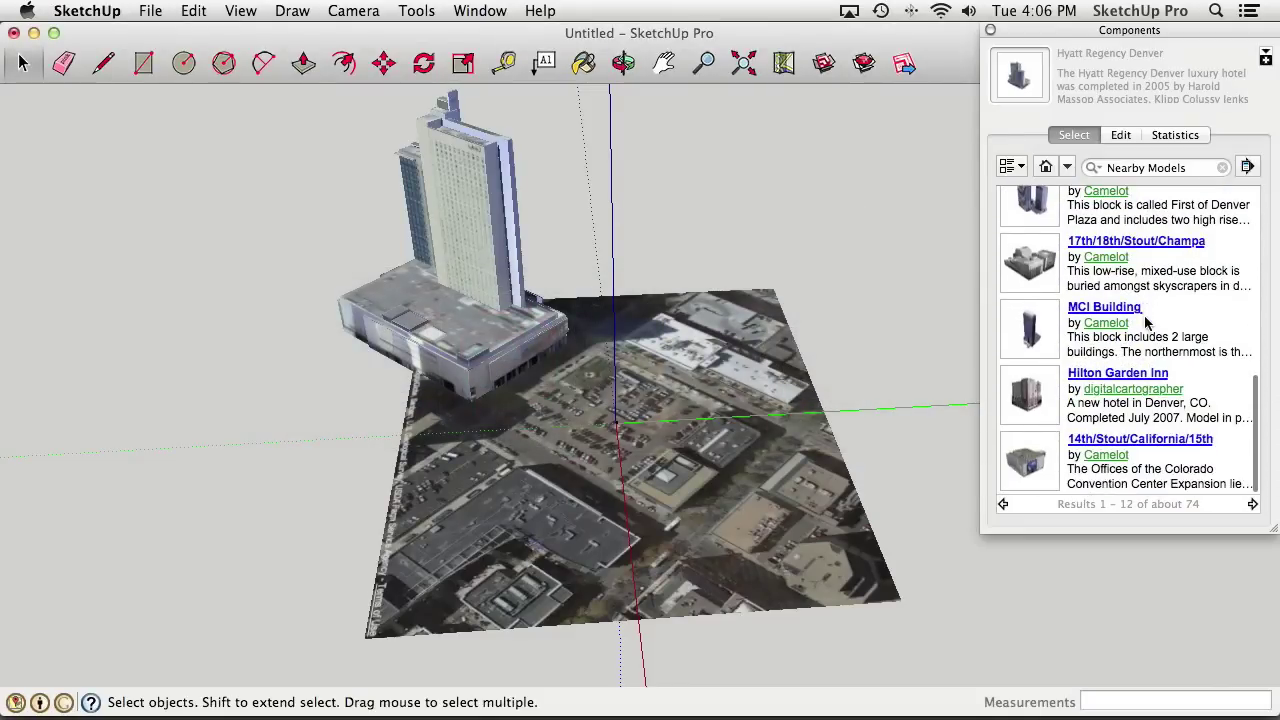
scroll(1135, 381, up, 10)
click(1121, 168)
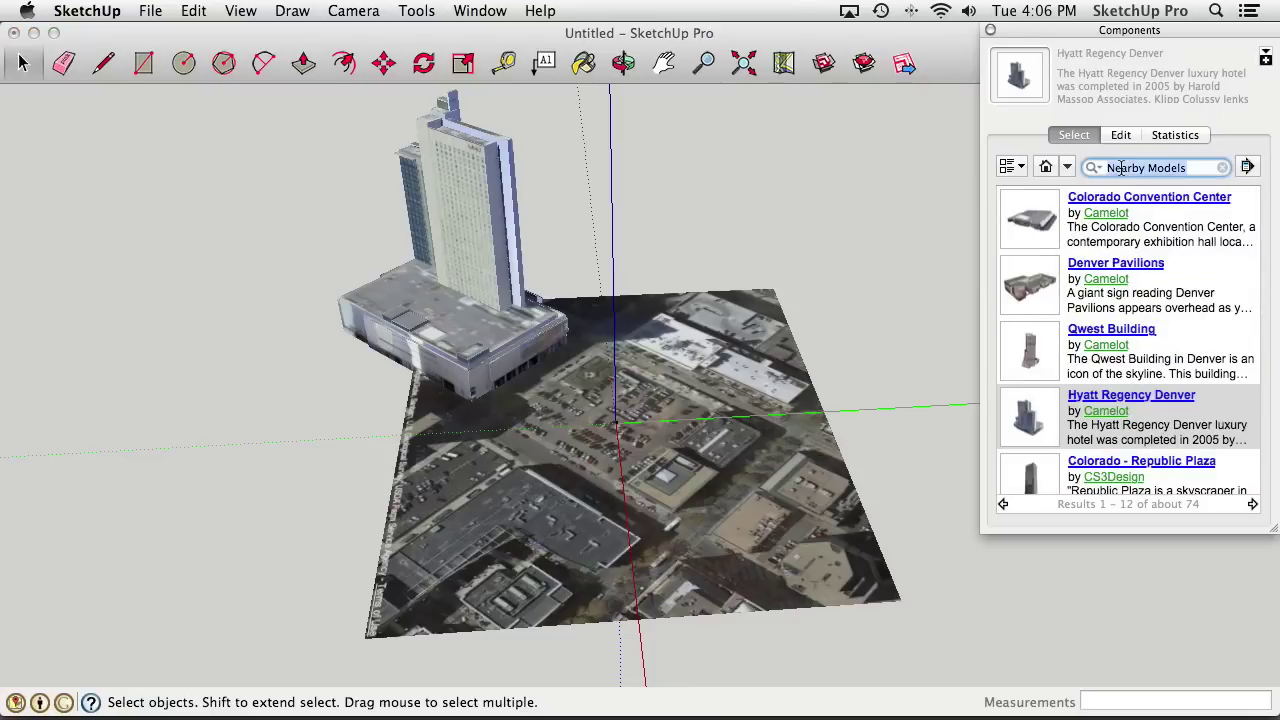
key(super+v)
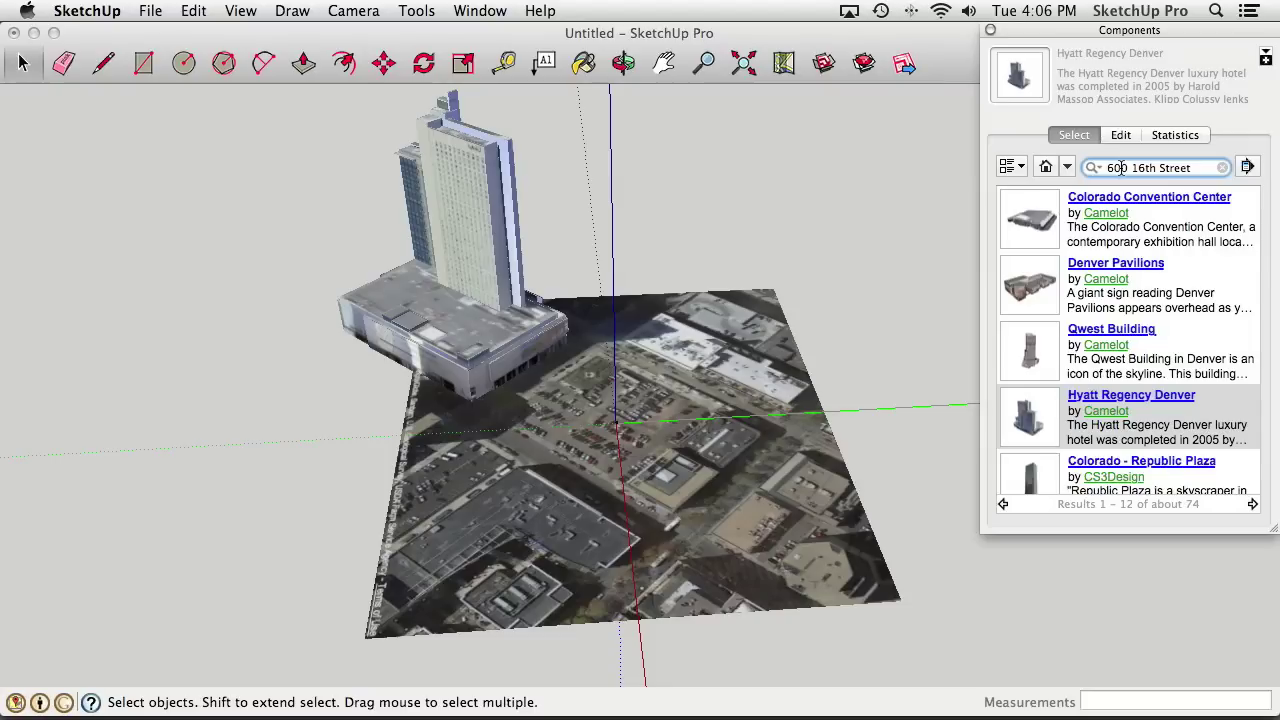
key(Return)
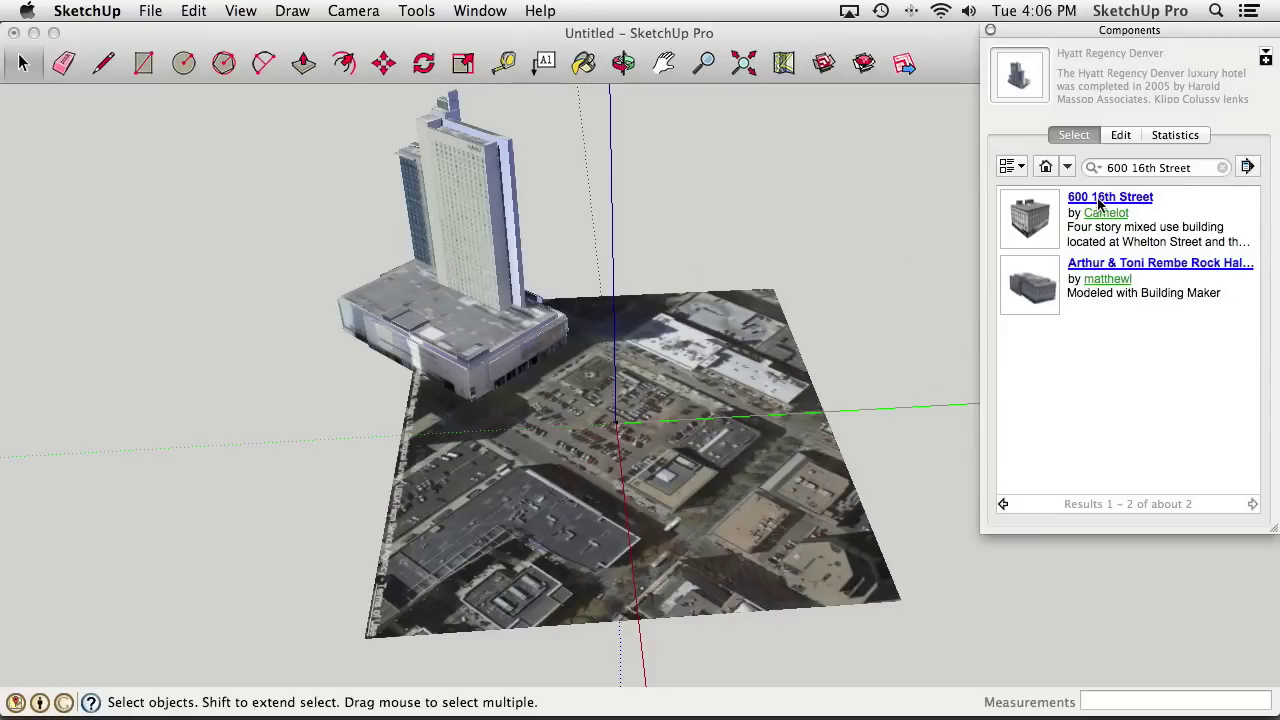
click(1030, 218)
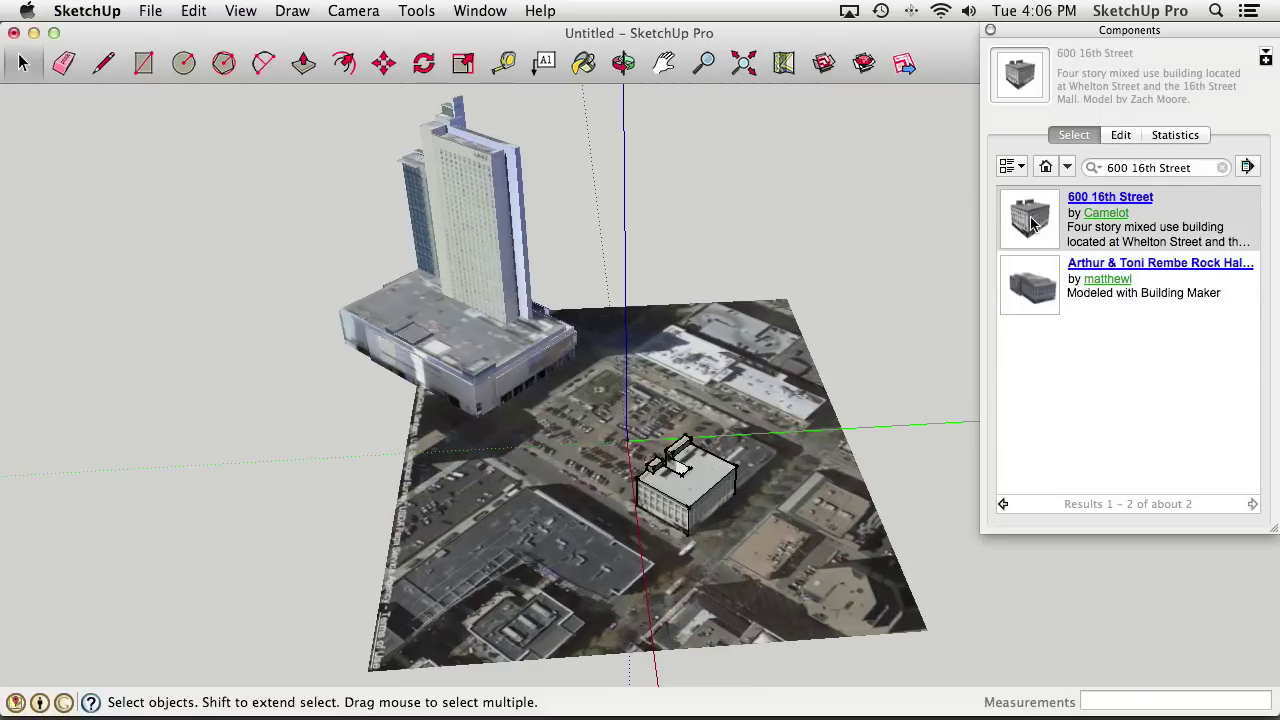
middle_drag(483, 424, 643, 412)
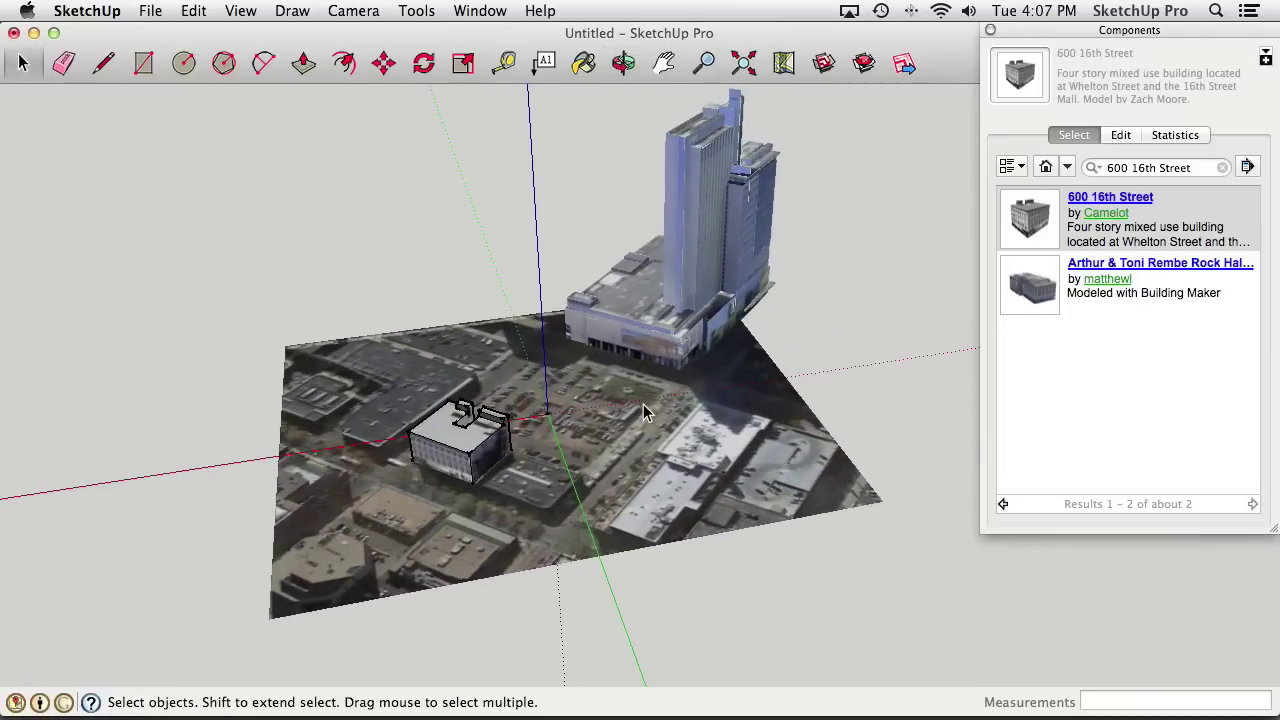
scroll(643, 404, down, 1)
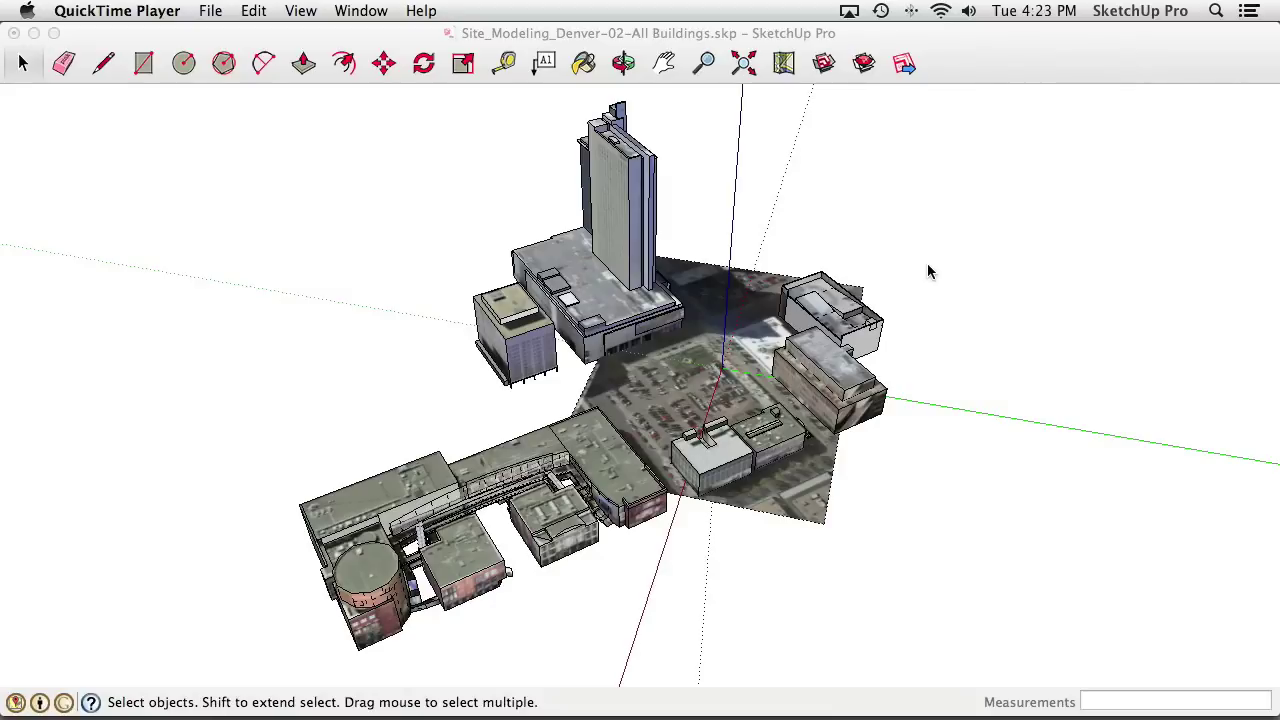
Examine the completed building set around the parking lot, and switch to Google Earth to compare the low white-roofed building with its surroundings
middle_click(937, 412)
mouse_move(937, 412)
middle_down()
mouse_move(760, 370)
mouse_move(700, 365)
mouse_move(638, 385)
mouse_move(884, 406)
mouse_move(723, 393)
middle_up()
scroll(728, 357, up, 5)
scroll(675, 372, up, 5)
key(super+Tab)
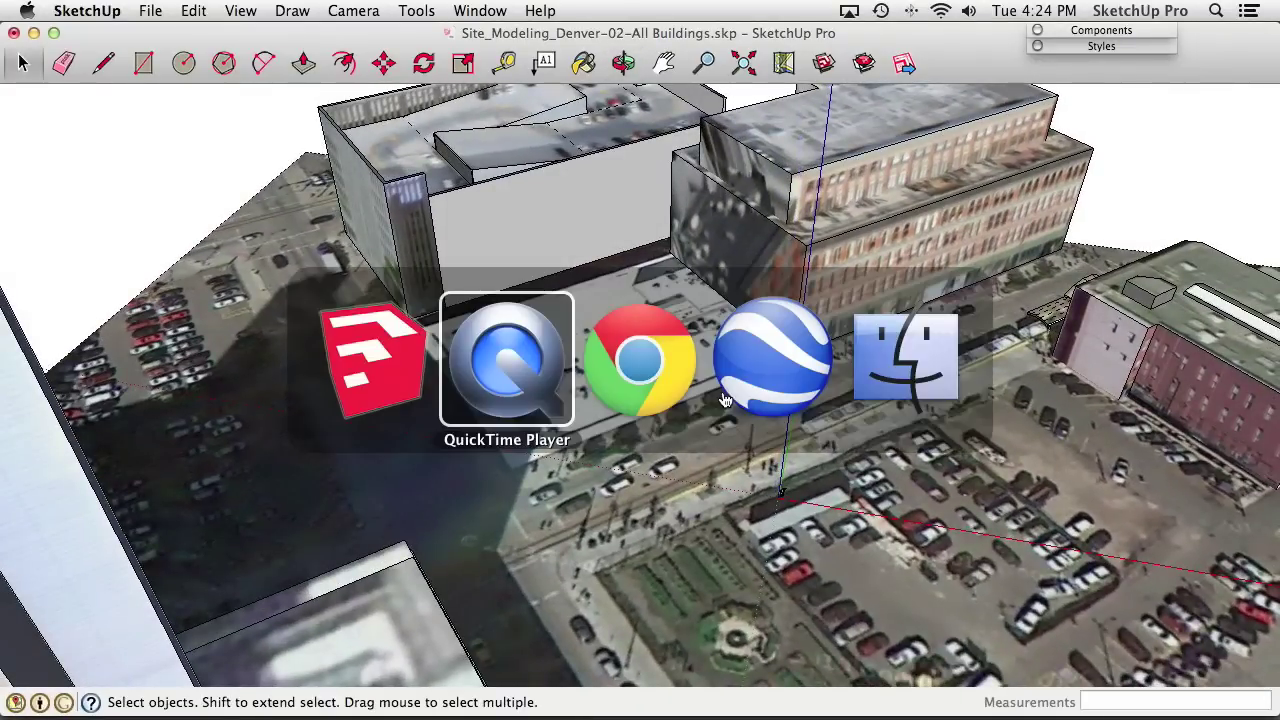
key(super+Tab)
key(super+Tab)
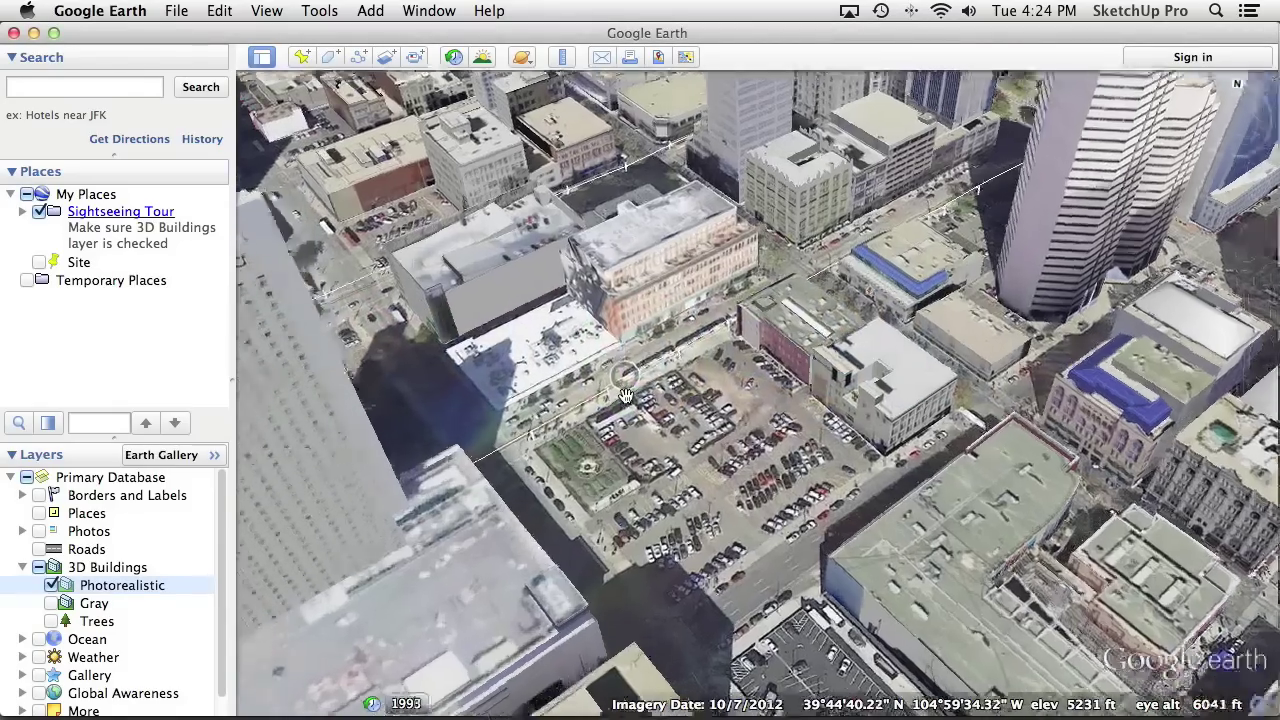
middle_drag(625, 395, 505, 335)
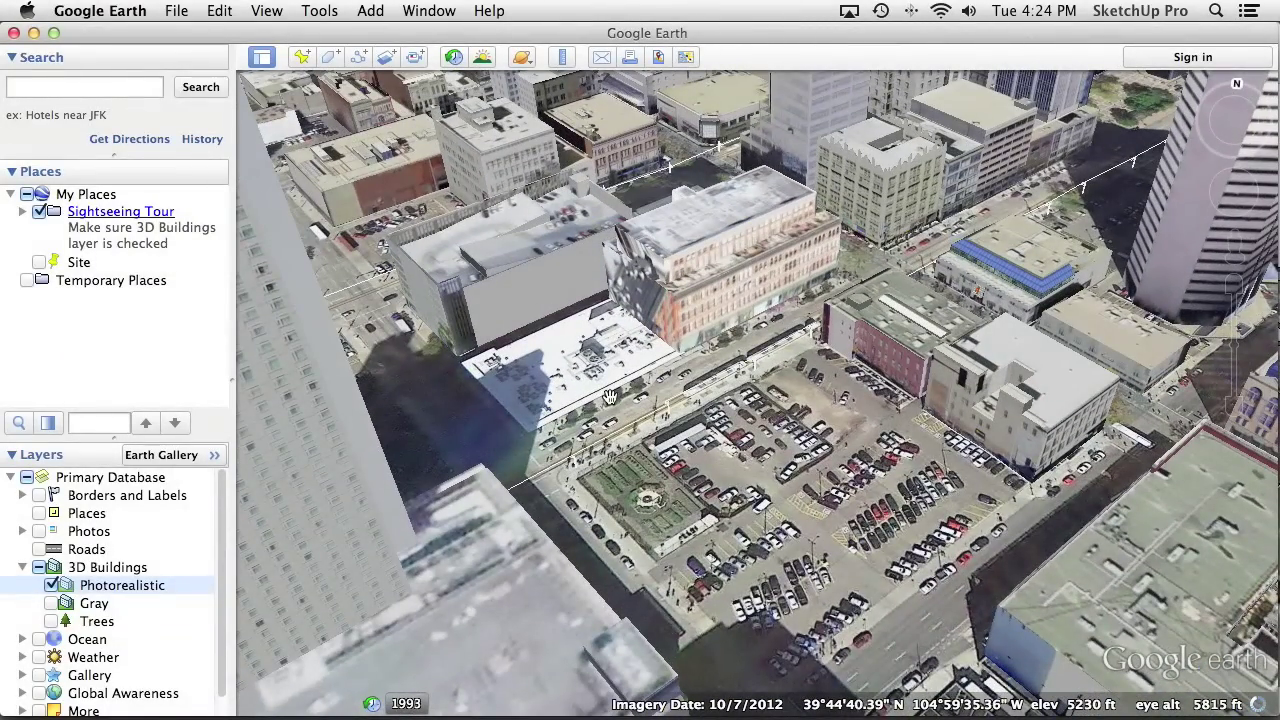
Enable Use 3D Imagery in the Google Earth preferences and apply the setting
click(107, 12)
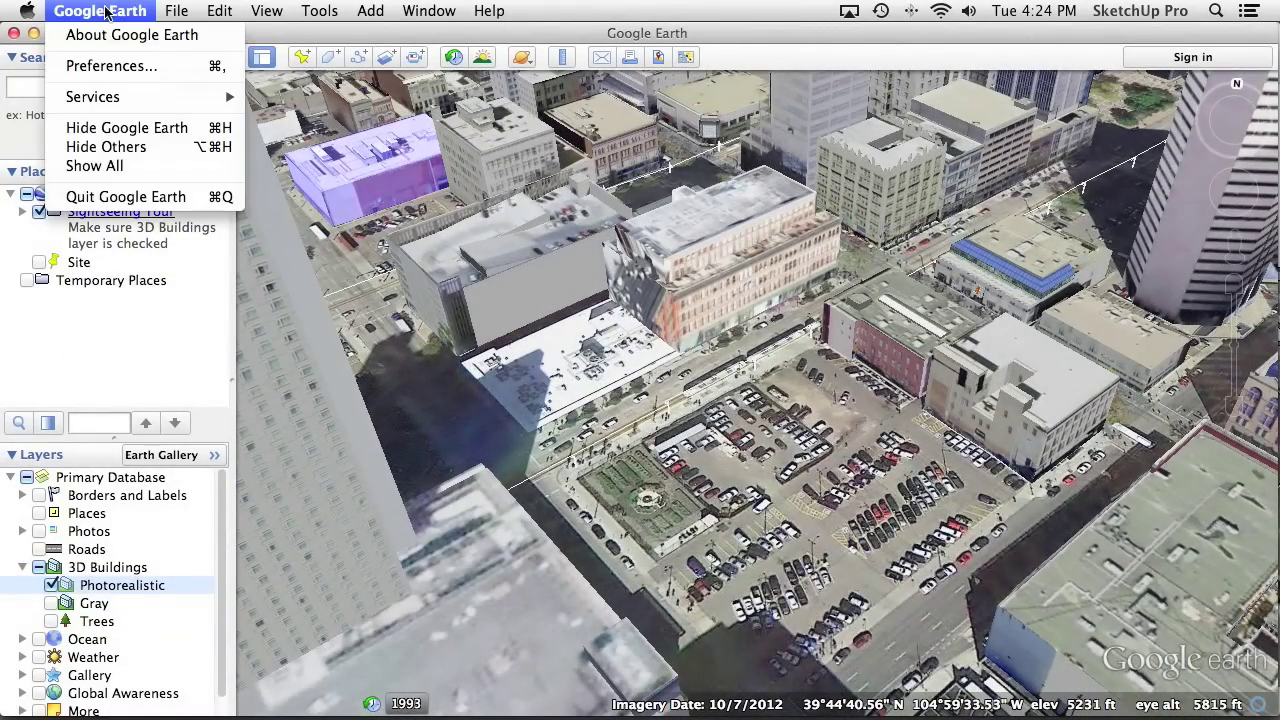
click(101, 64)
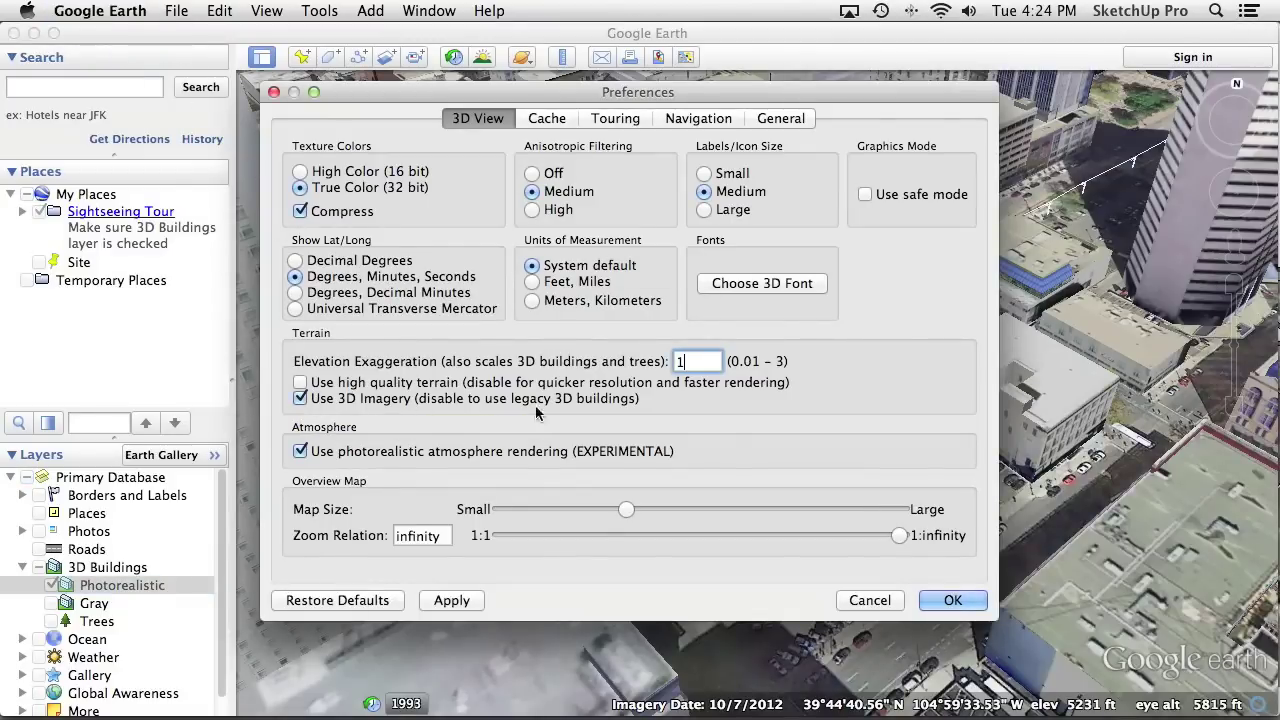
click(952, 600)
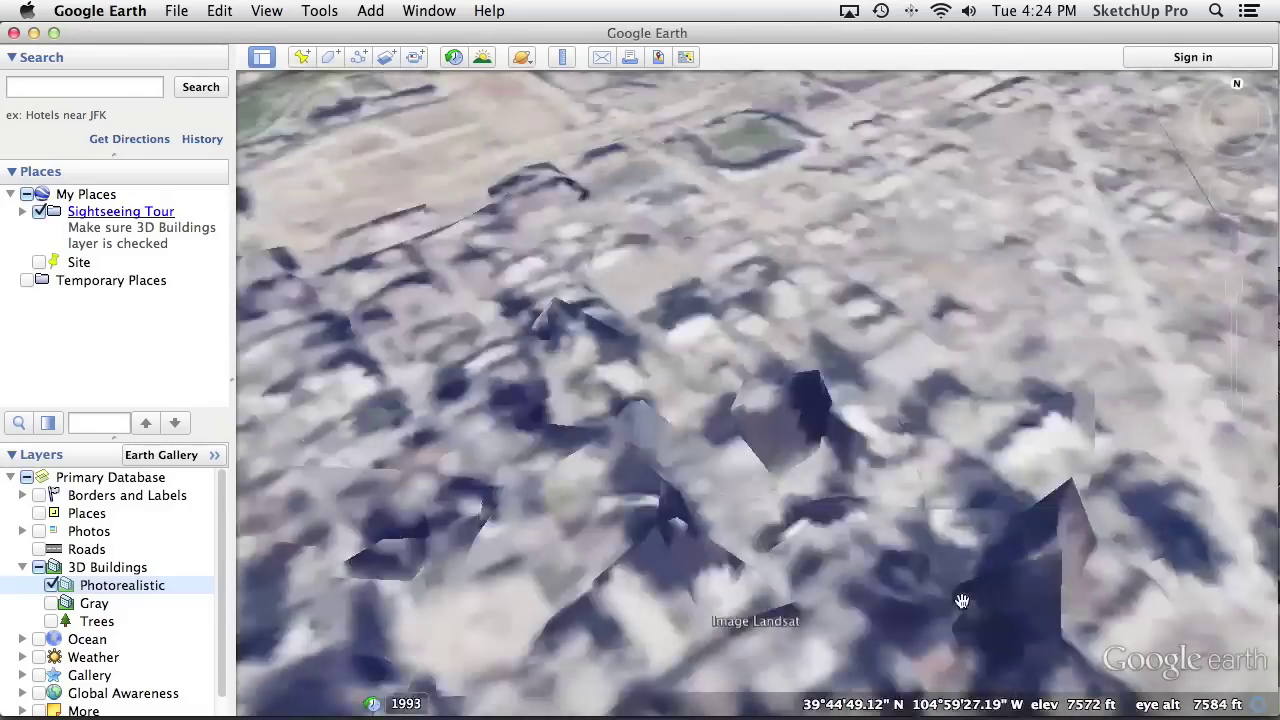
Examine the red brick building facing the parking lot in Google Earth's 3D imagery from above and at street-facing angles
drag(838, 545, 769, 245)
scroll(745, 448, up, 5)
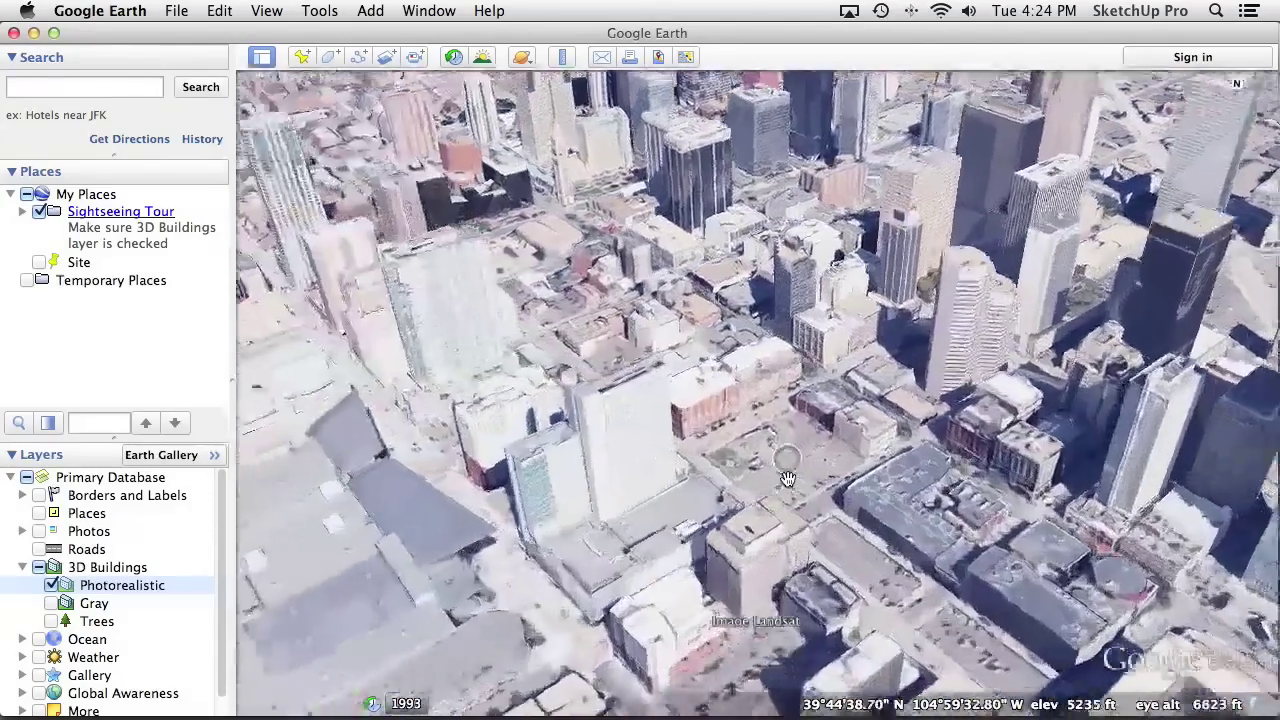
scroll(735, 425, up, 3)
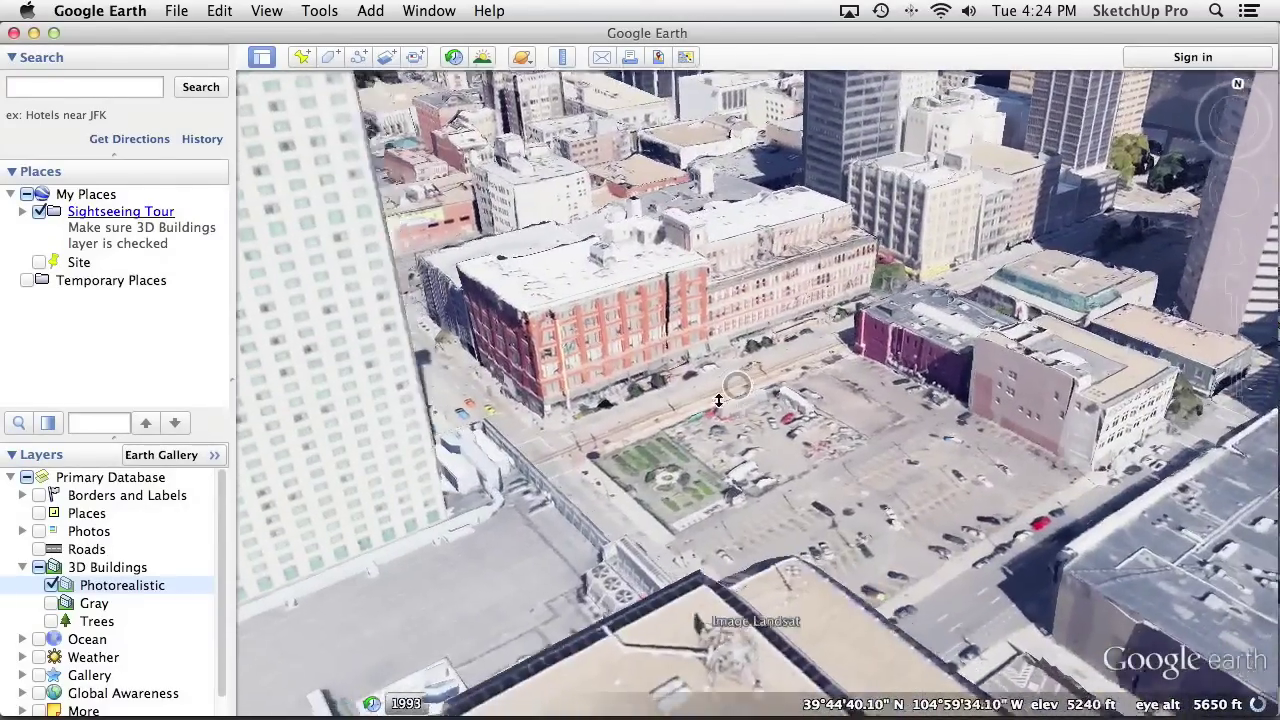
middle_drag(718, 400, 622, 530)
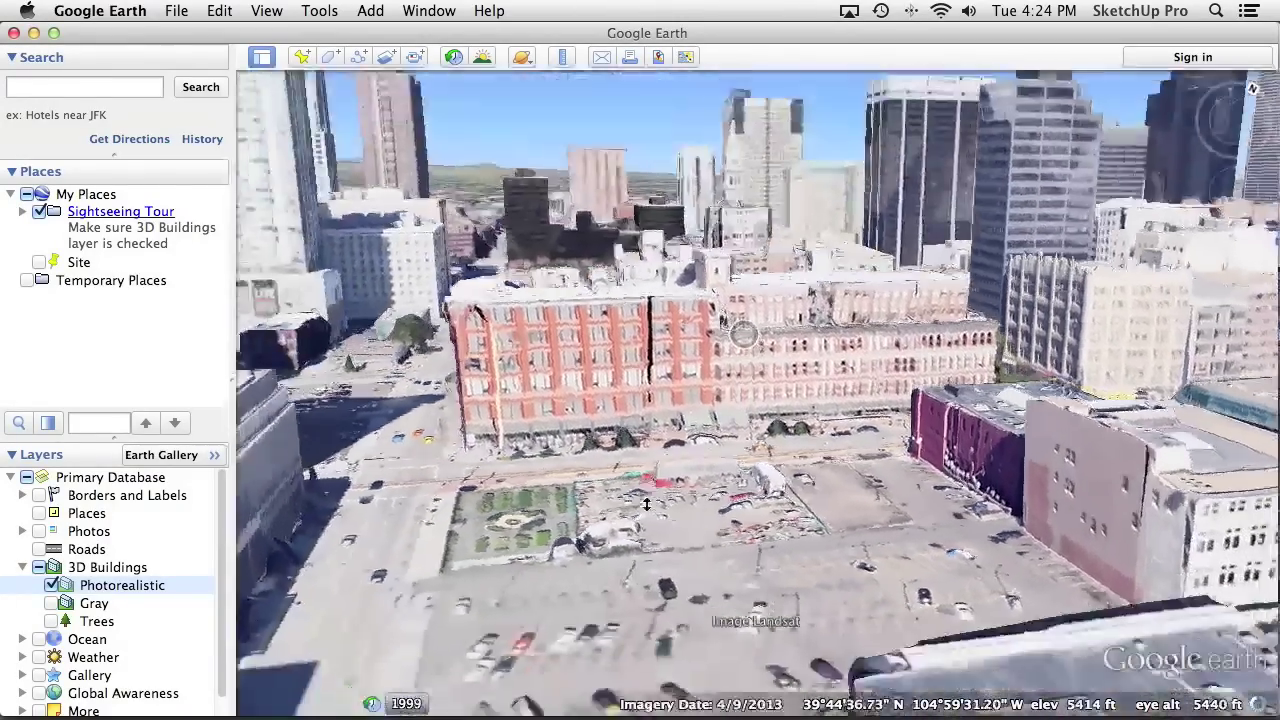
key(r)
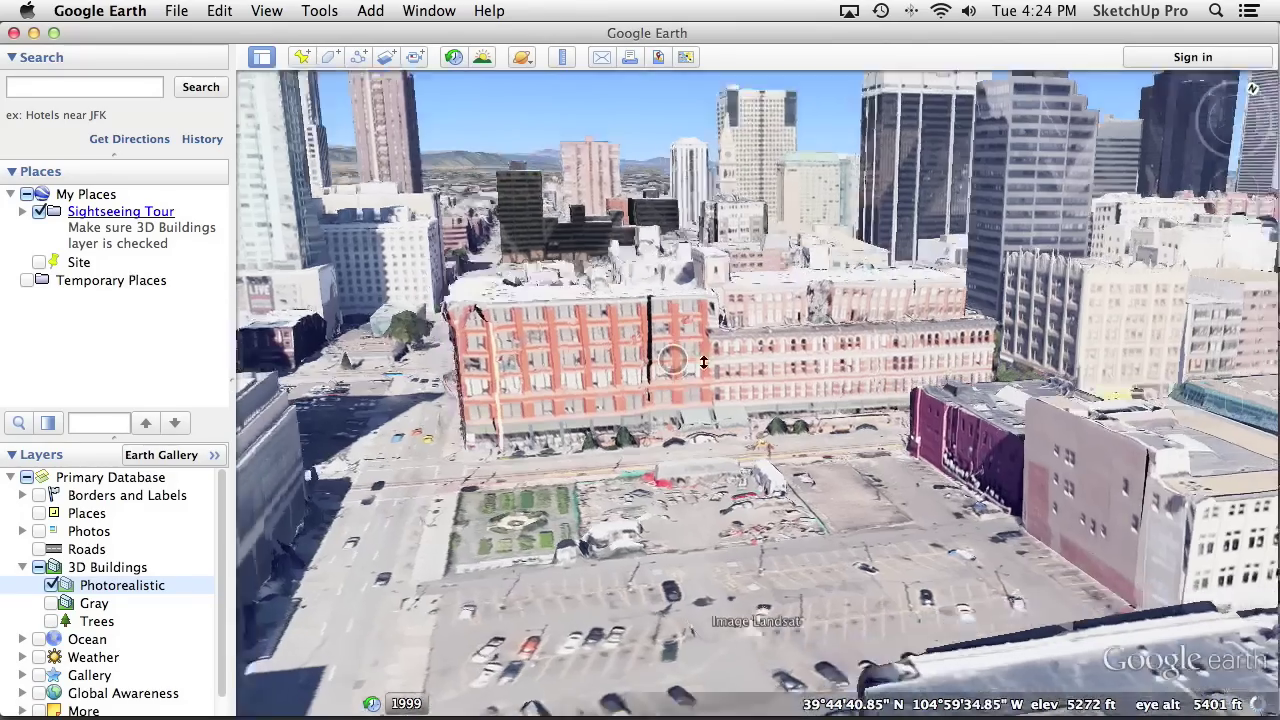
Switch to SketchUp and examine the white-roofed footprint beside the brick building, where the 3D building is missing
key(super+Tab)
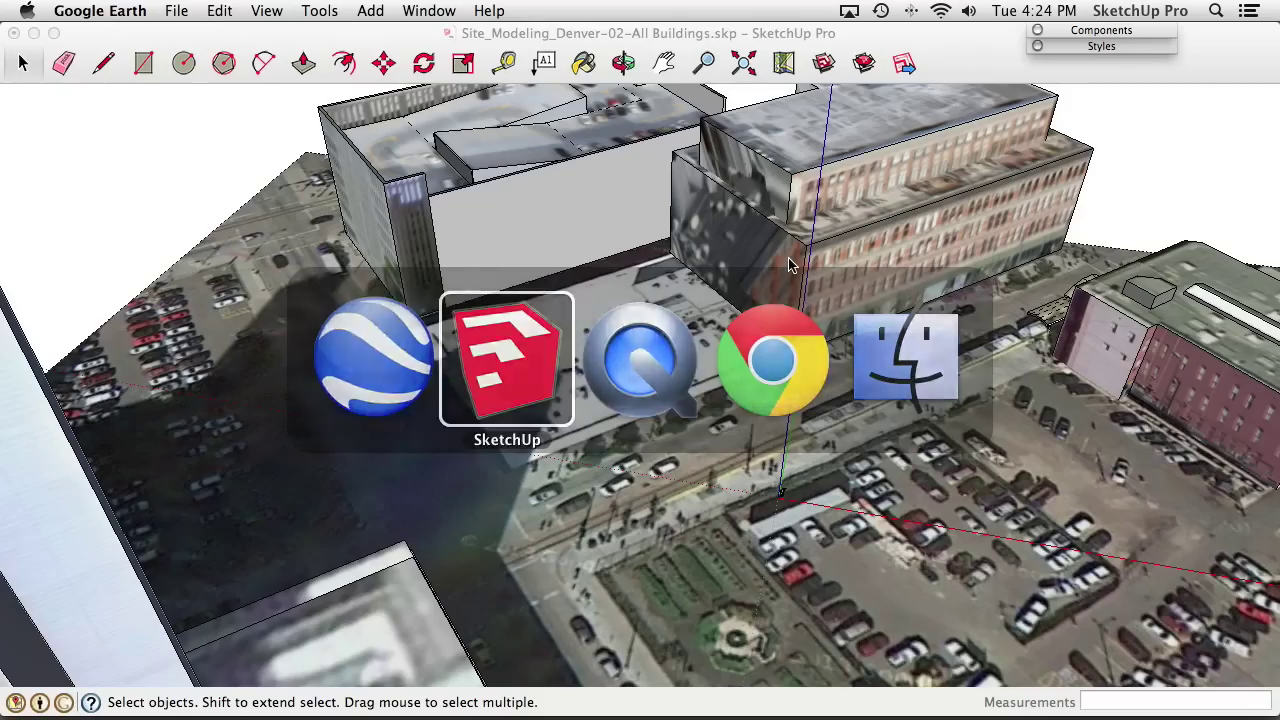
mouse_move(790, 267)
middle_down()
mouse_move(727, 483)
mouse_move(704, 408)
middle_up()
scroll(600, 372, up, 10)
middle_drag(600, 372, 710, 388)
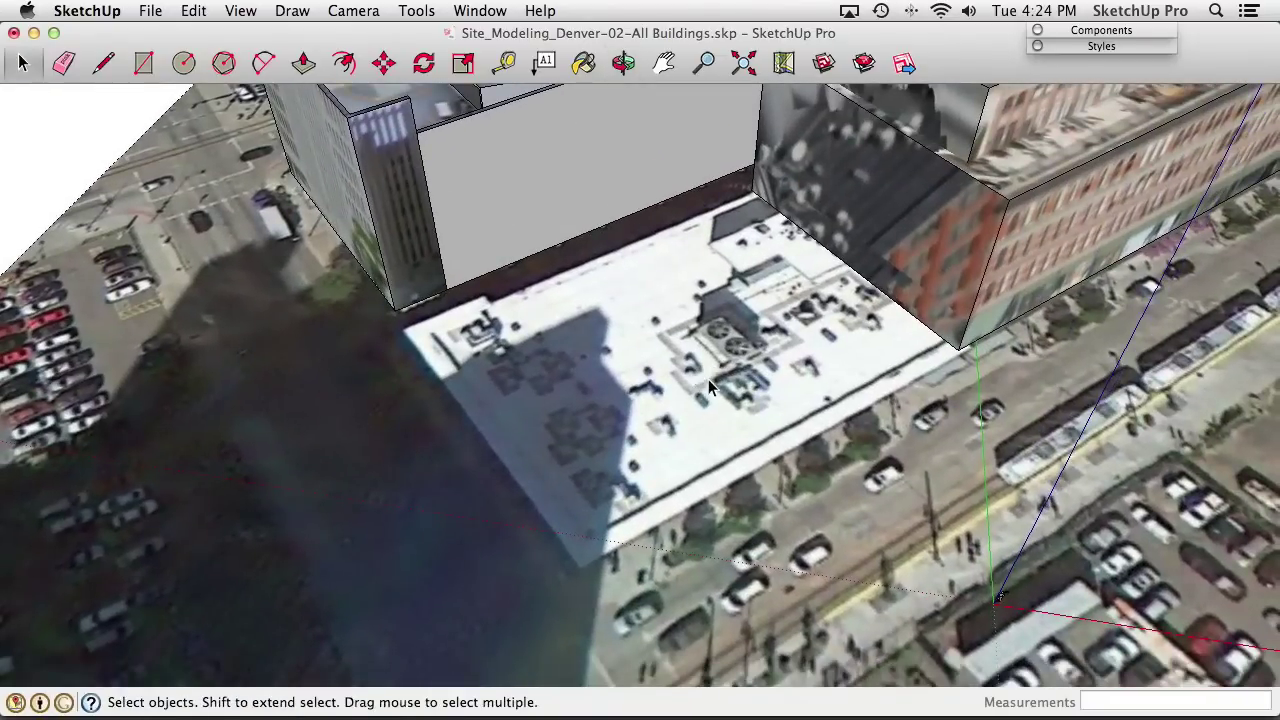
click(102, 63)
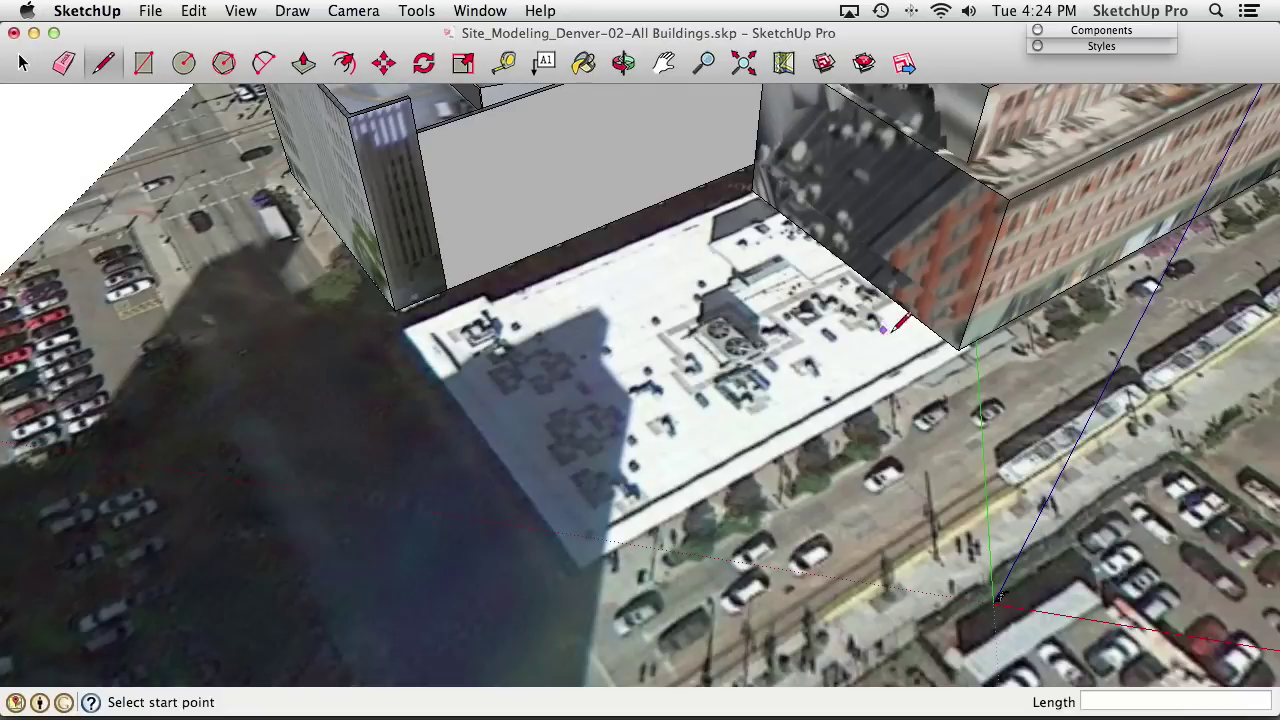
click(930, 370)
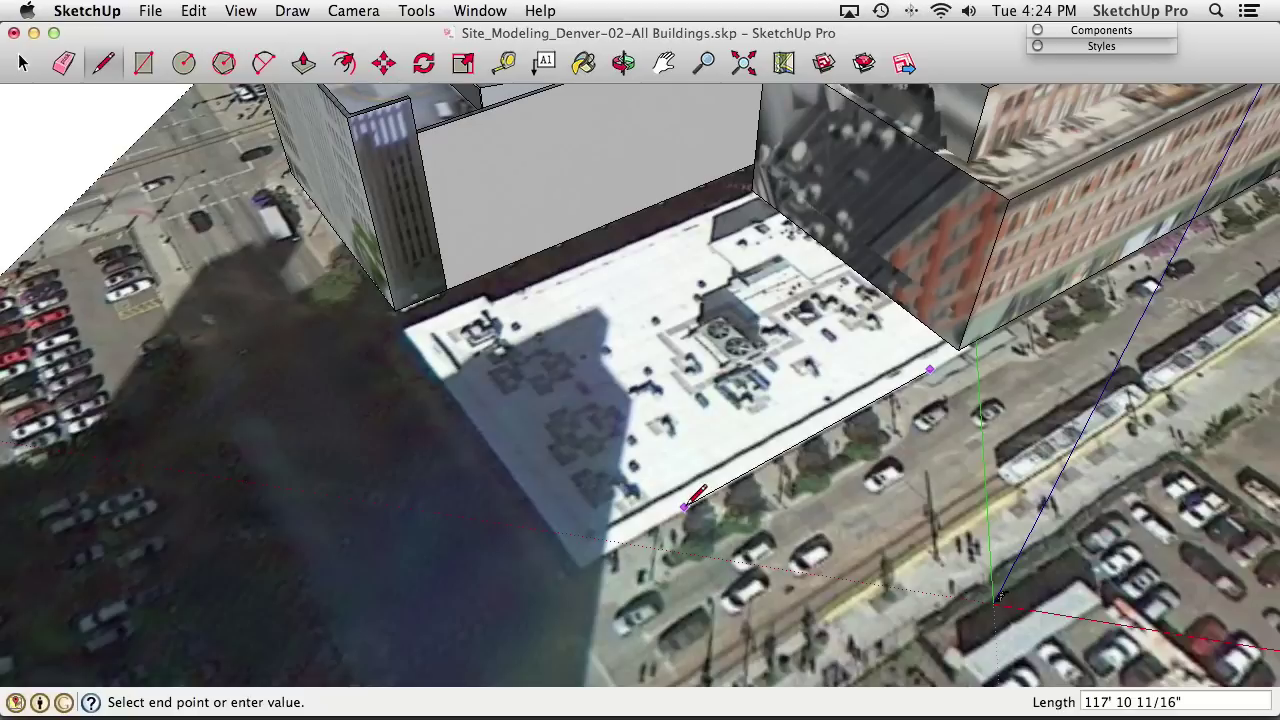
middle_drag(686, 436, 836, 431)
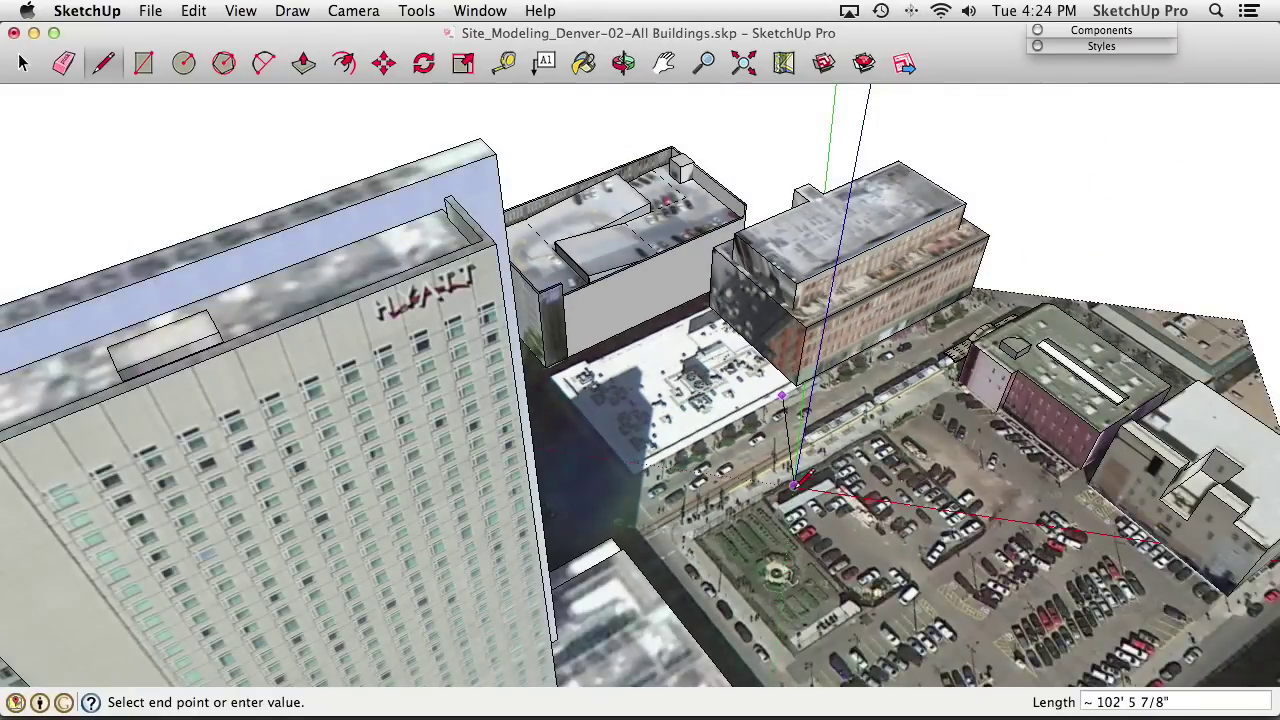
middle_drag(810, 436, 690, 405)
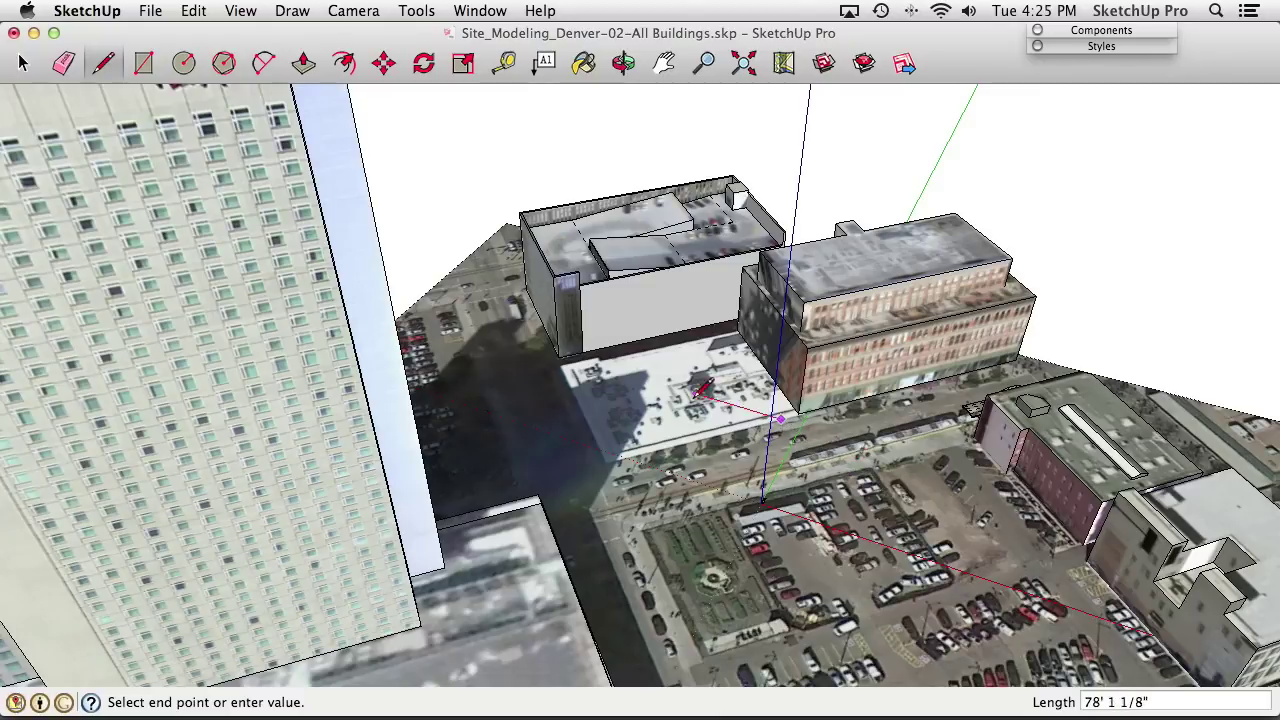
key(Escape)
mouse_move(736, 413)
middle_down()
mouse_move(746, 390)
mouse_move(640, 412)
middle_up()
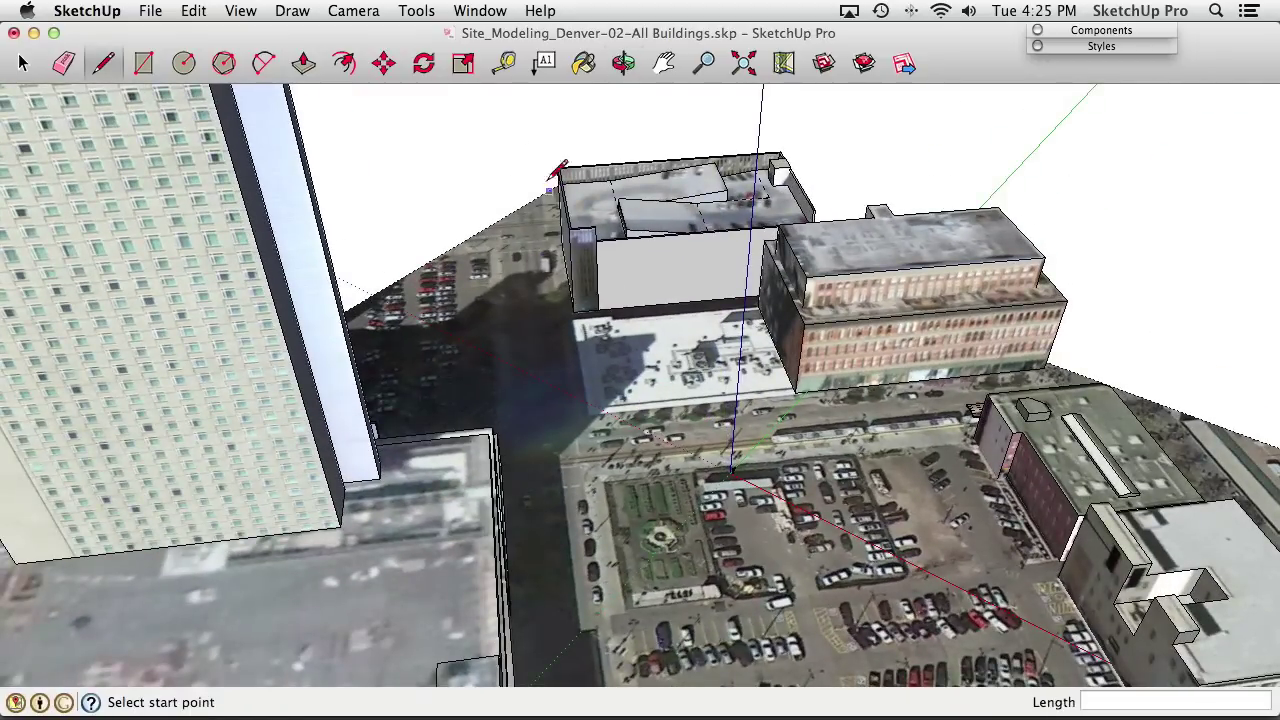
Place the drawing axes at the white roof's street corner, with red along the street edge and green along the shadowed side edge
click(418, 10)
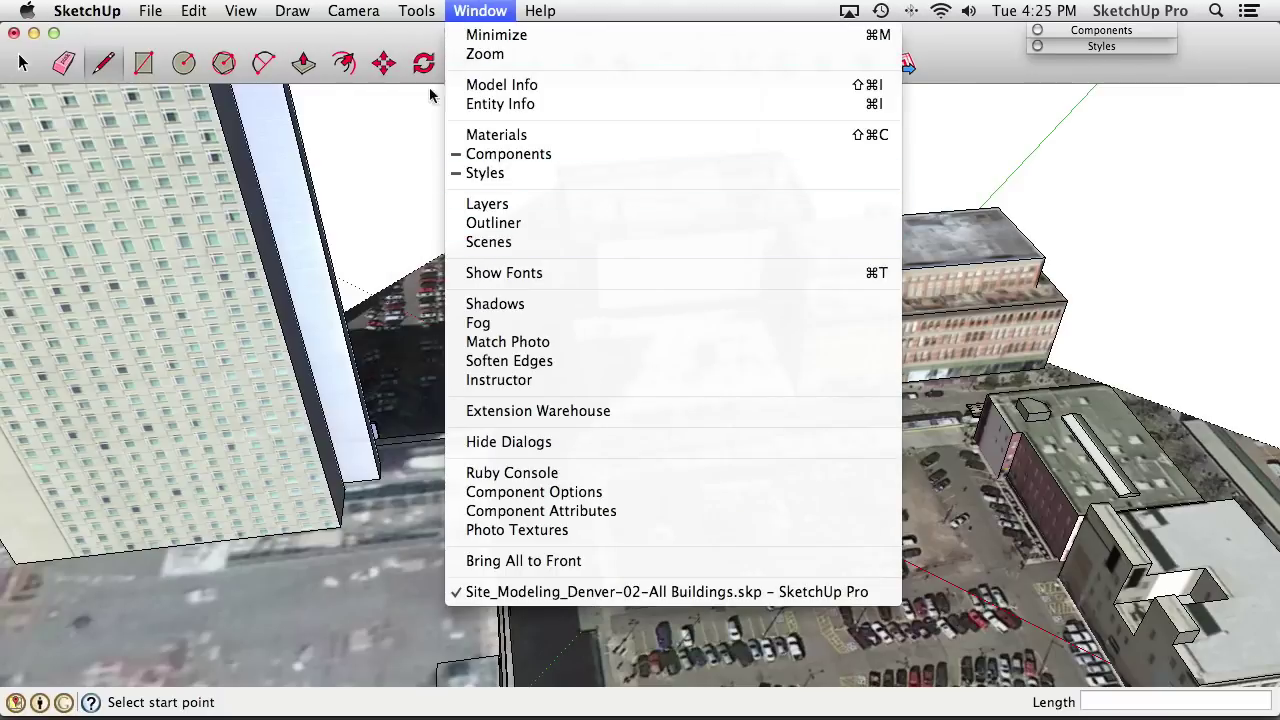
click(445, 330)
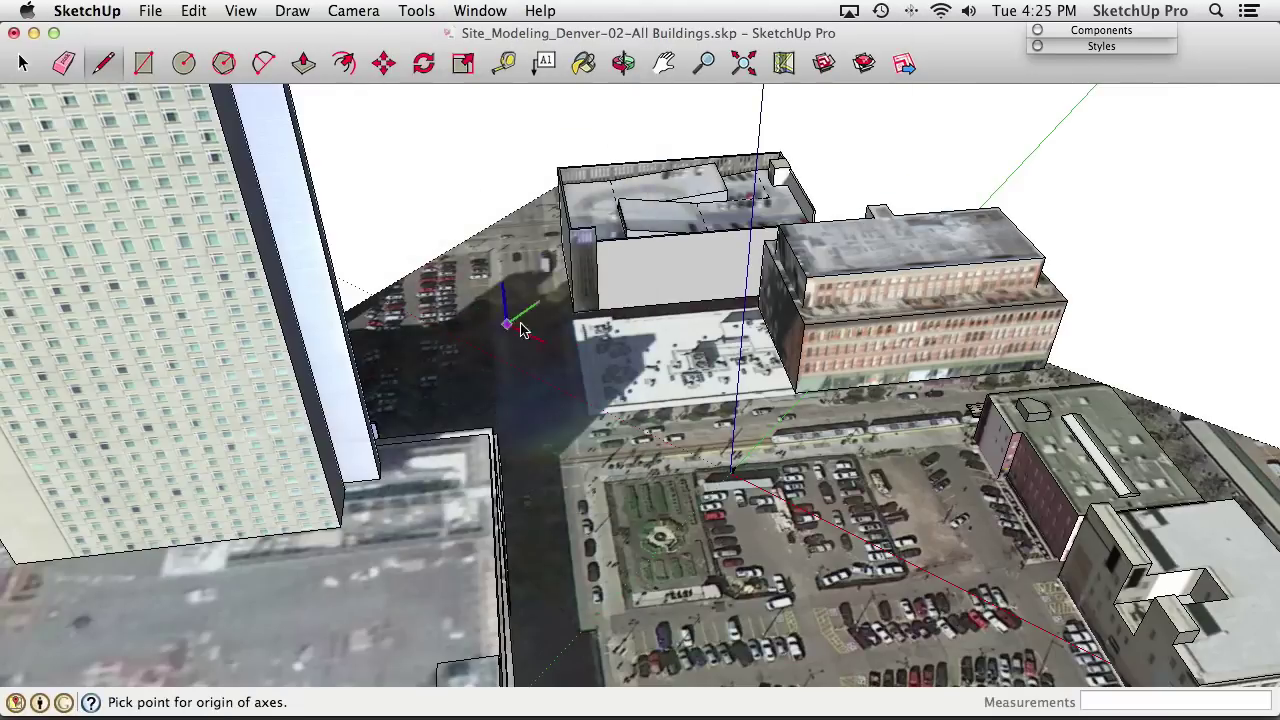
scroll(620, 405, up, 6)
middle_drag(590, 412, 737, 409)
click(635, 460)
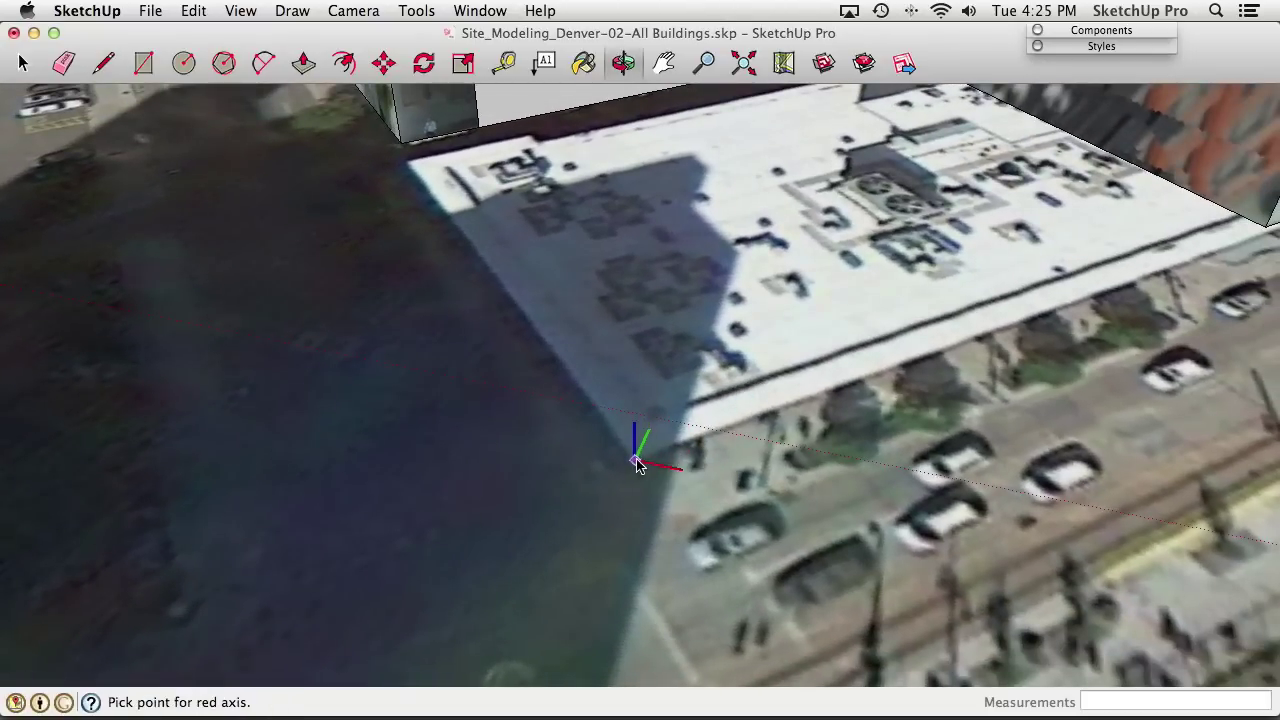
click(1148, 280)
click(449, 227)
Draw the footprint's street edge from the axes origin to the neighbouring brick building, then its side edge back to the rear corner
key(l)
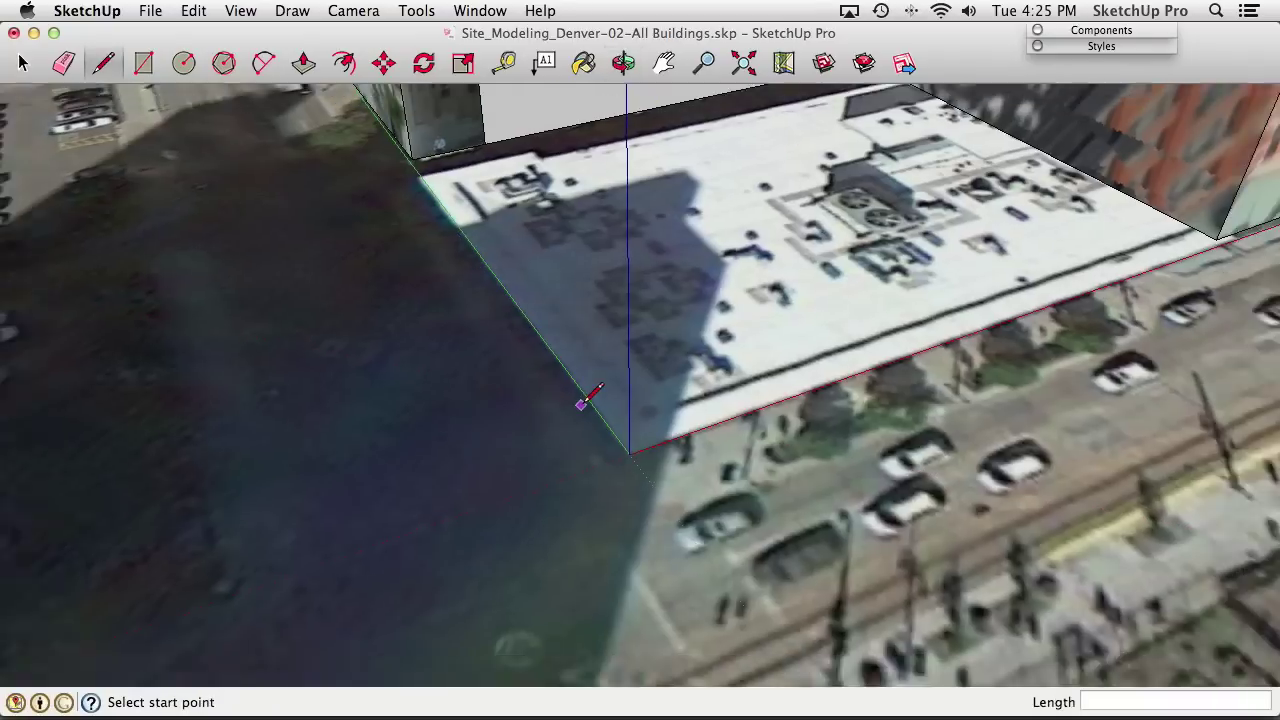
scroll(581, 404, down, 3)
middle_drag(584, 400, 620, 350)
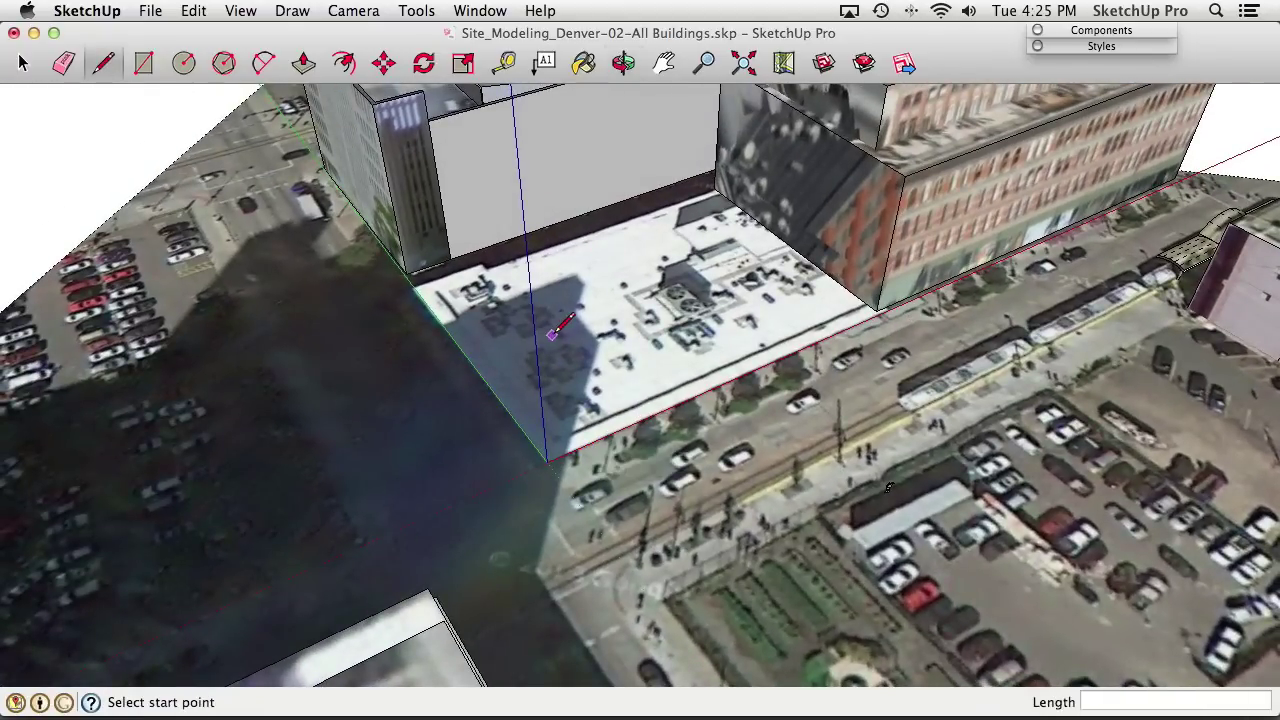
scroll(553, 333, up, 2)
click(545, 497)
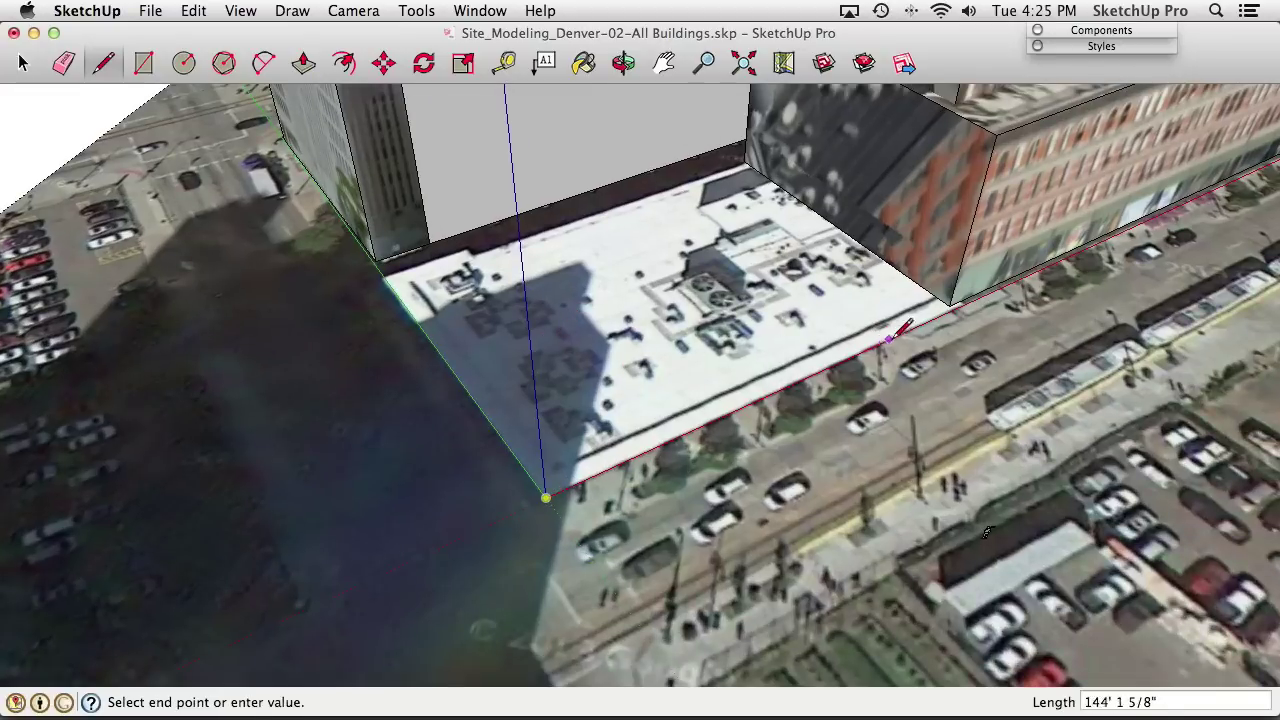
click(953, 308)
click(742, 157)
Trace the white roof's rear edge with its small jog near the parking garage and close the footprint along the shadowed side
scroll(540, 205, up, 2)
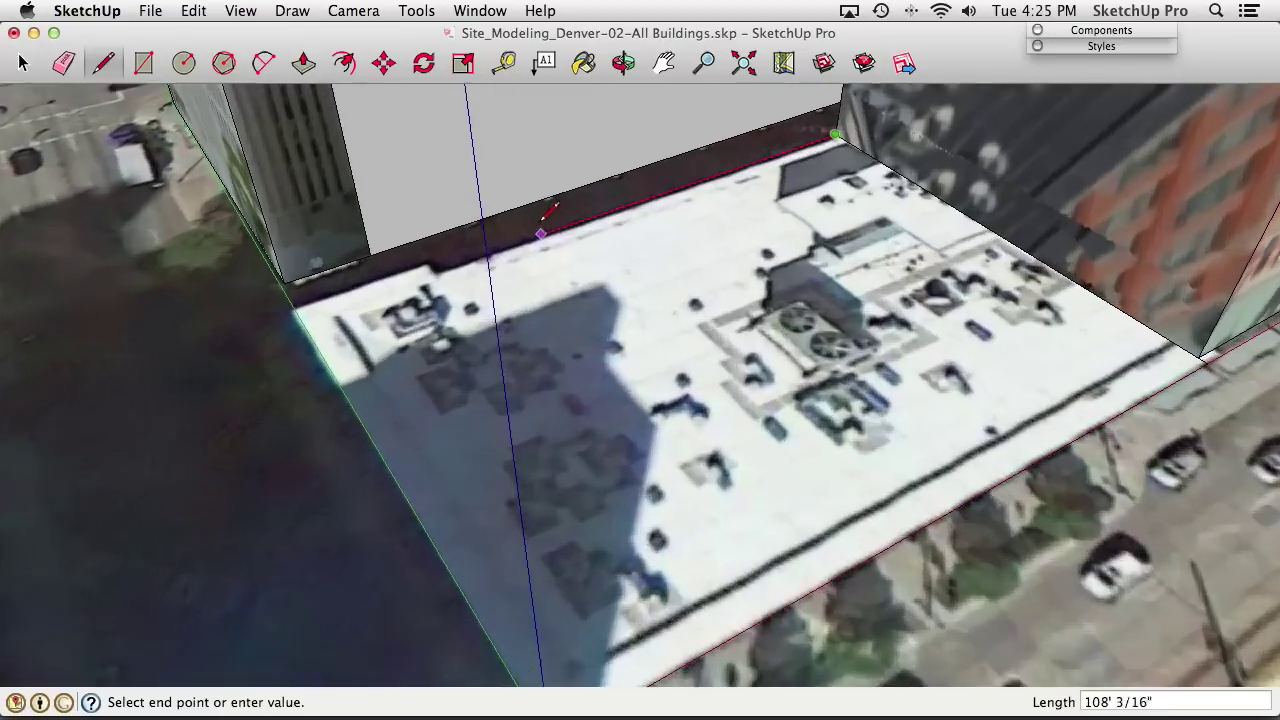
click(437, 268)
scroll(838, 125, up, 5)
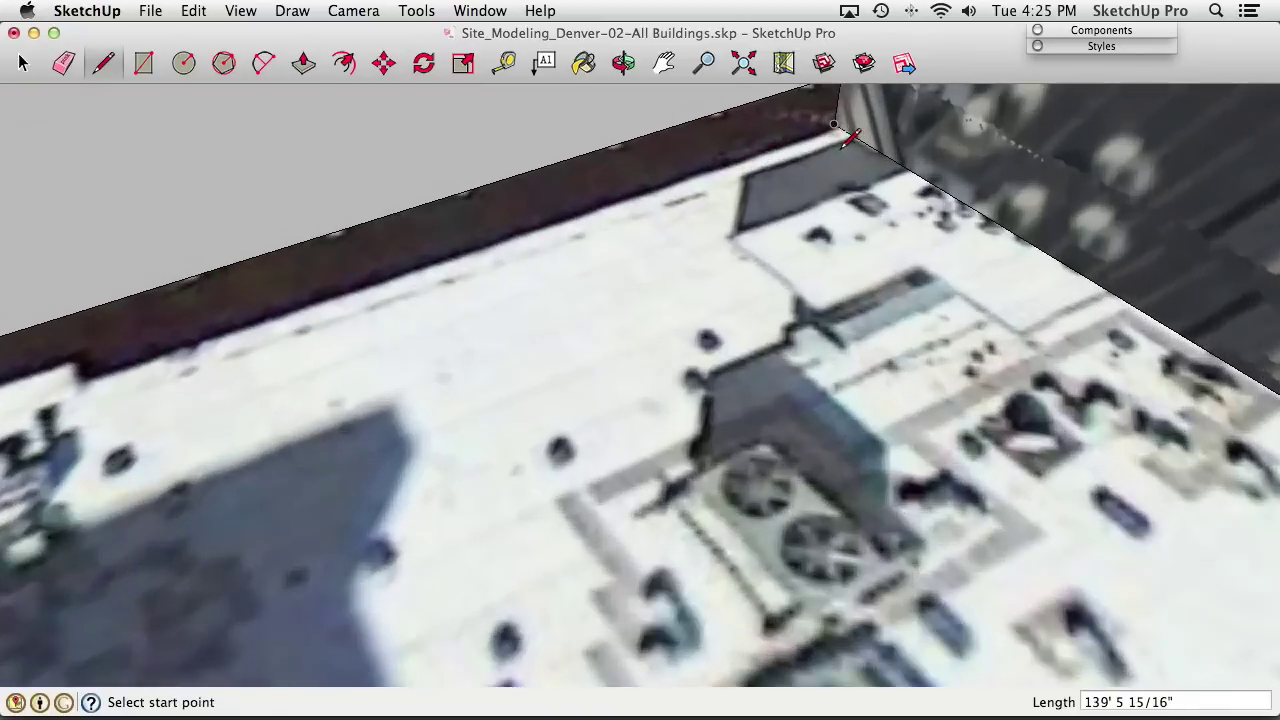
scroll(836, 110, up, 3)
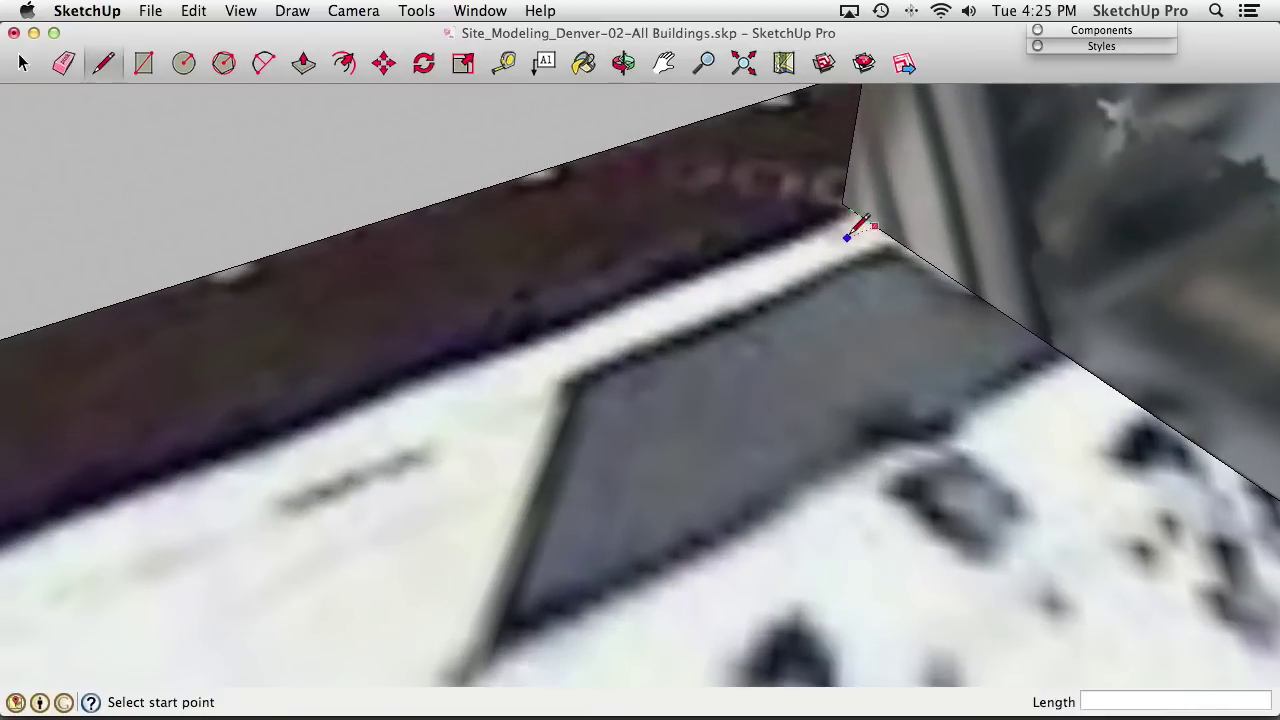
click(853, 211)
scroll(725, 277, down, 5)
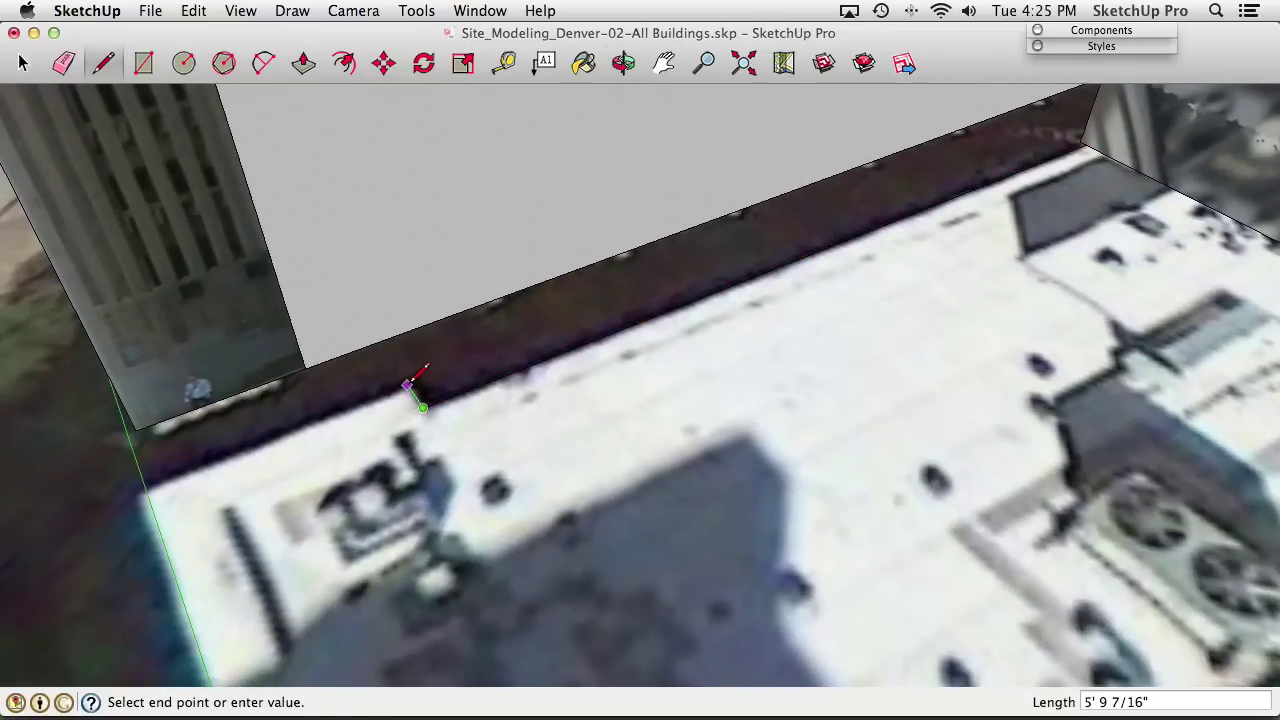
middle_drag(252, 418, 443, 288)
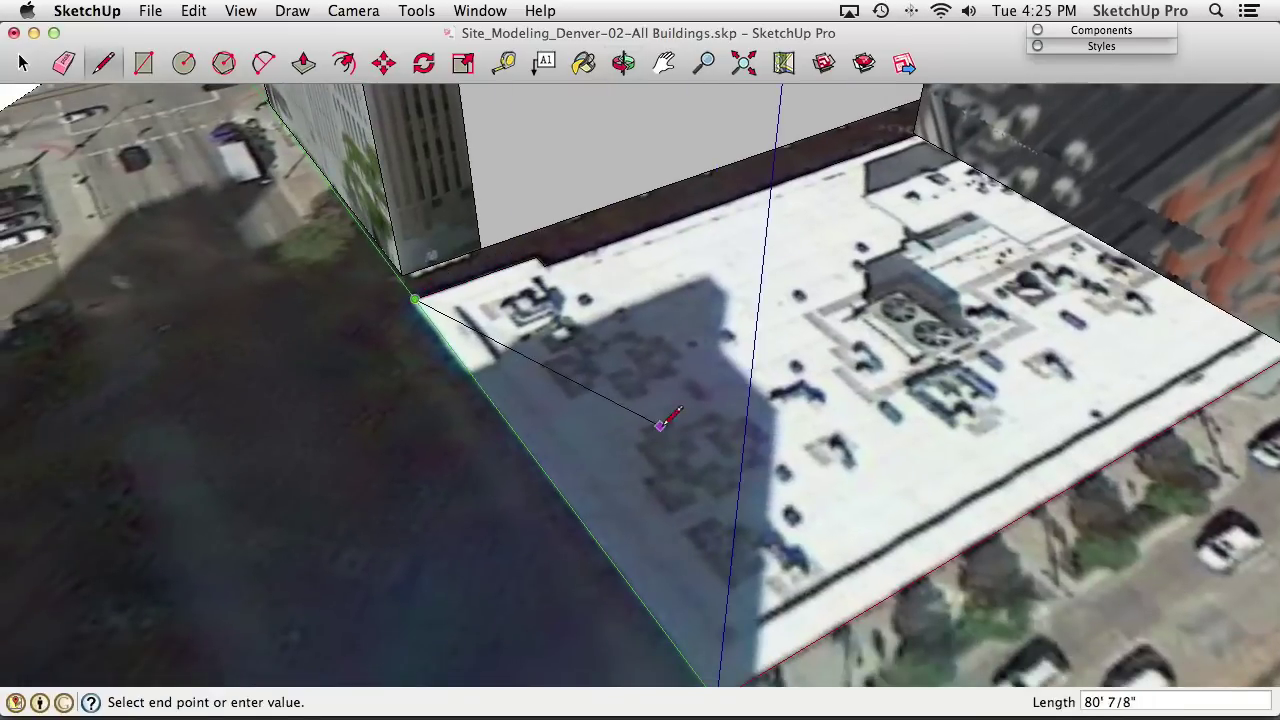
shift+middle_drag(663, 423, 594, 303)
click(628, 540)
Push/Pull the closed footprint up to the upper roof level of the neighbouring brick building, about 101' 8"
mouse_move(628, 540)
middle_down()
mouse_move(766, 354)
mouse_move(774, 414)
mouse_move(367, 341)
mouse_move(640, 440)
mouse_move(600, 400)
mouse_move(774, 377)
mouse_move(660, 265)
mouse_move(646, 357)
mouse_move(630, 362)
middle_up()
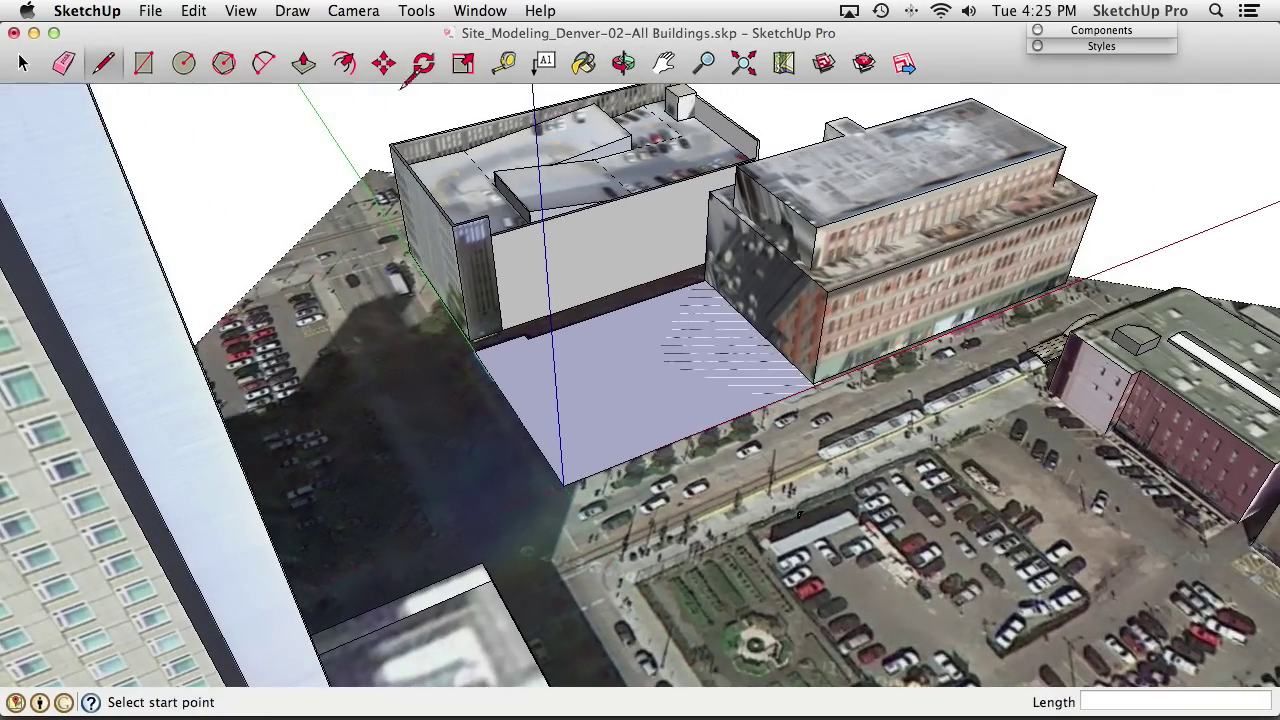
click(304, 64)
click(706, 362)
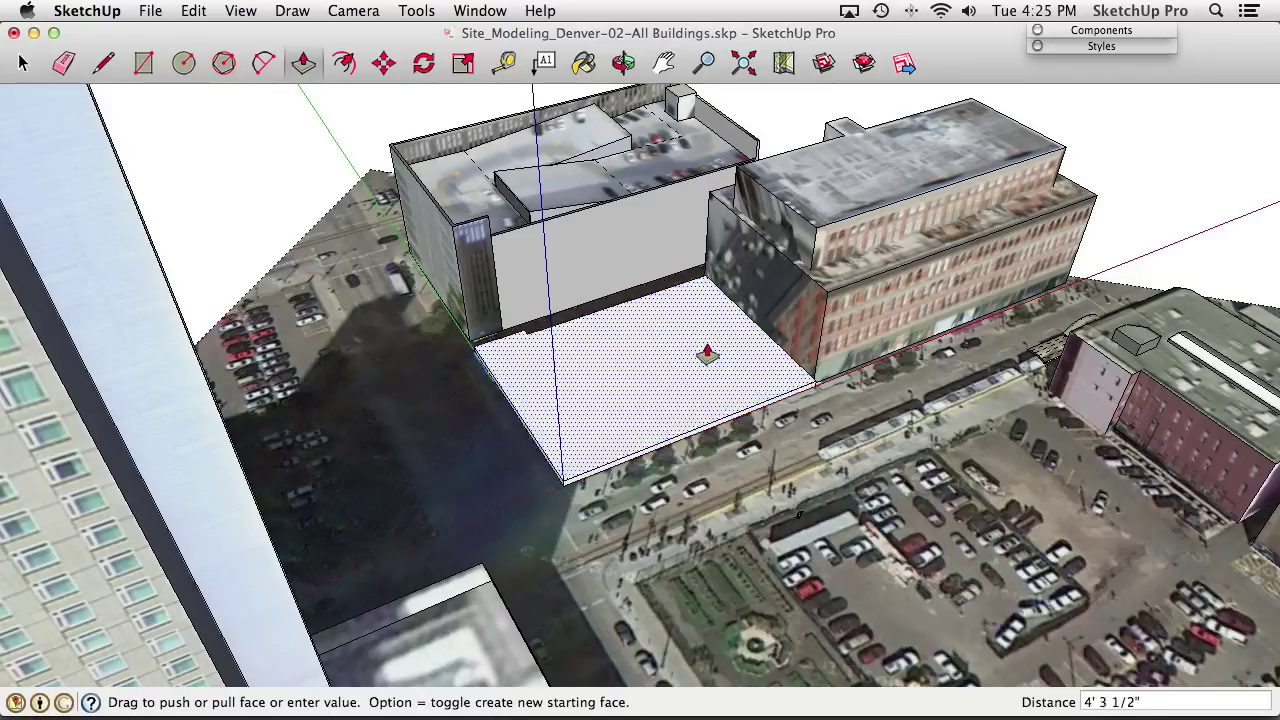
middle_drag(740, 283, 649, 330)
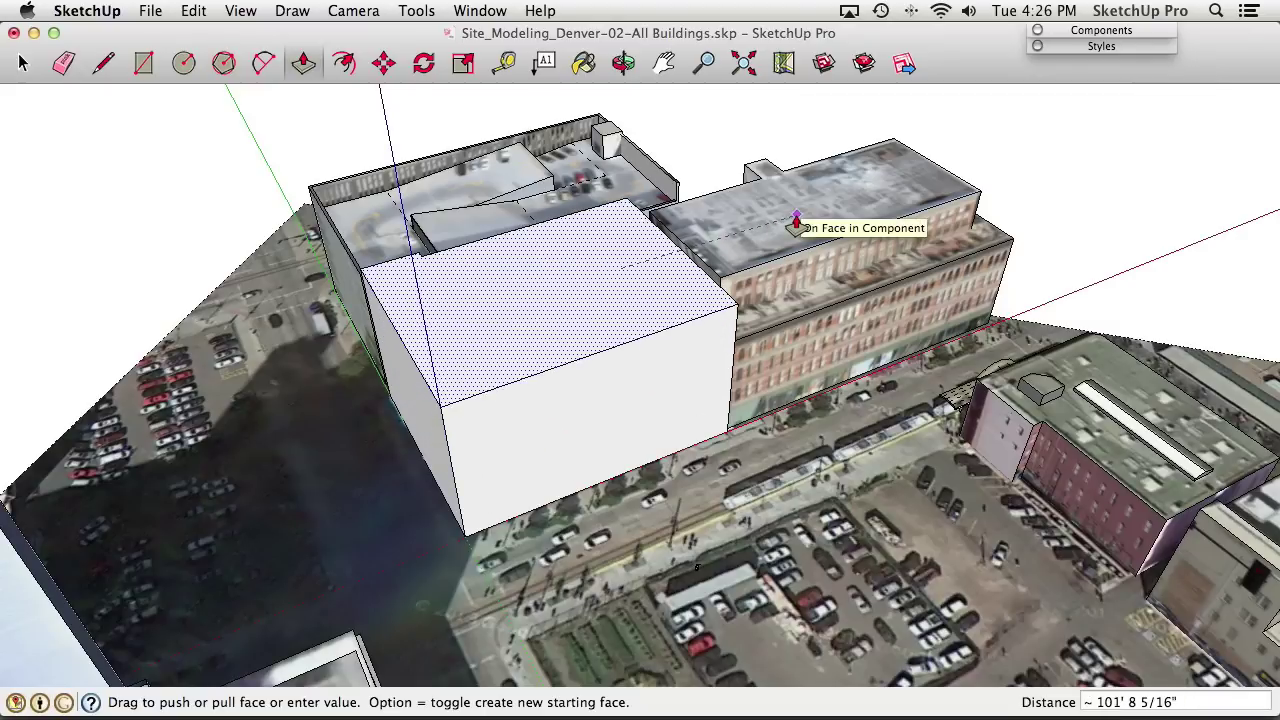
middle_drag(790, 220, 695, 366)
click(819, 288)
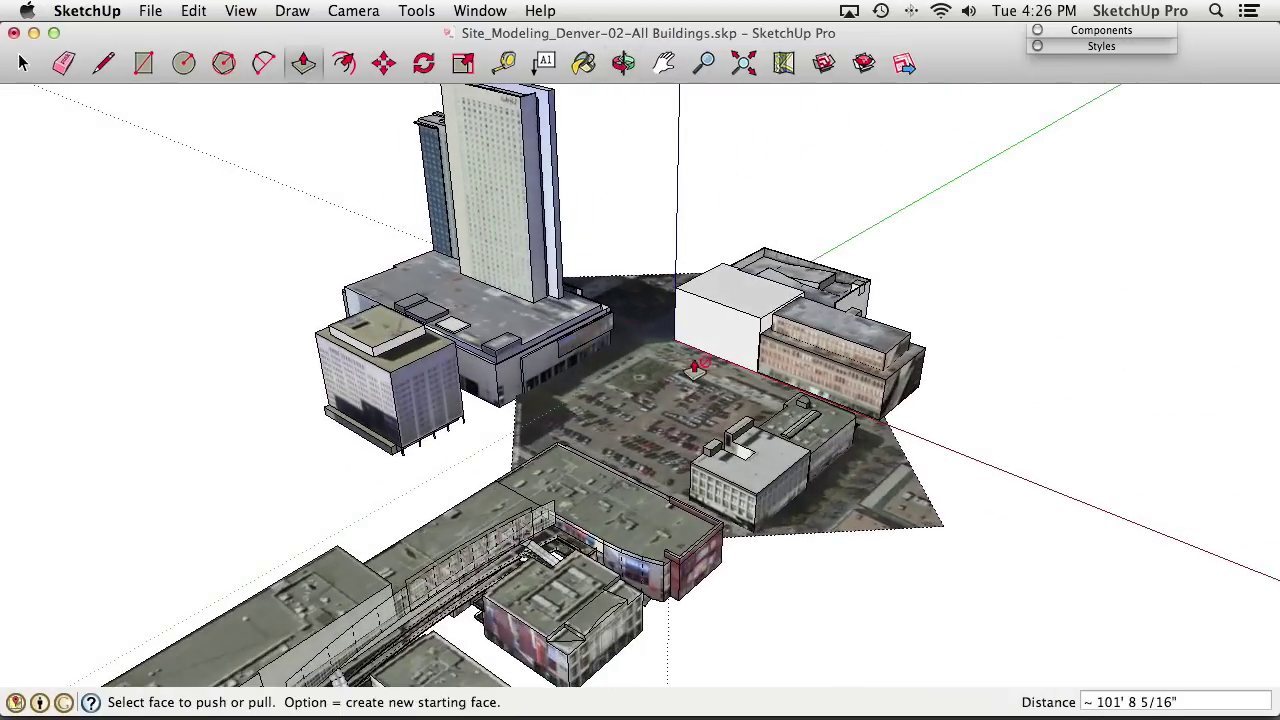
Start adding a photo texture to the new block's wall facing the parking lot and enlarge the Photo Textures window
key(space)
scroll(714, 354, up, 4)
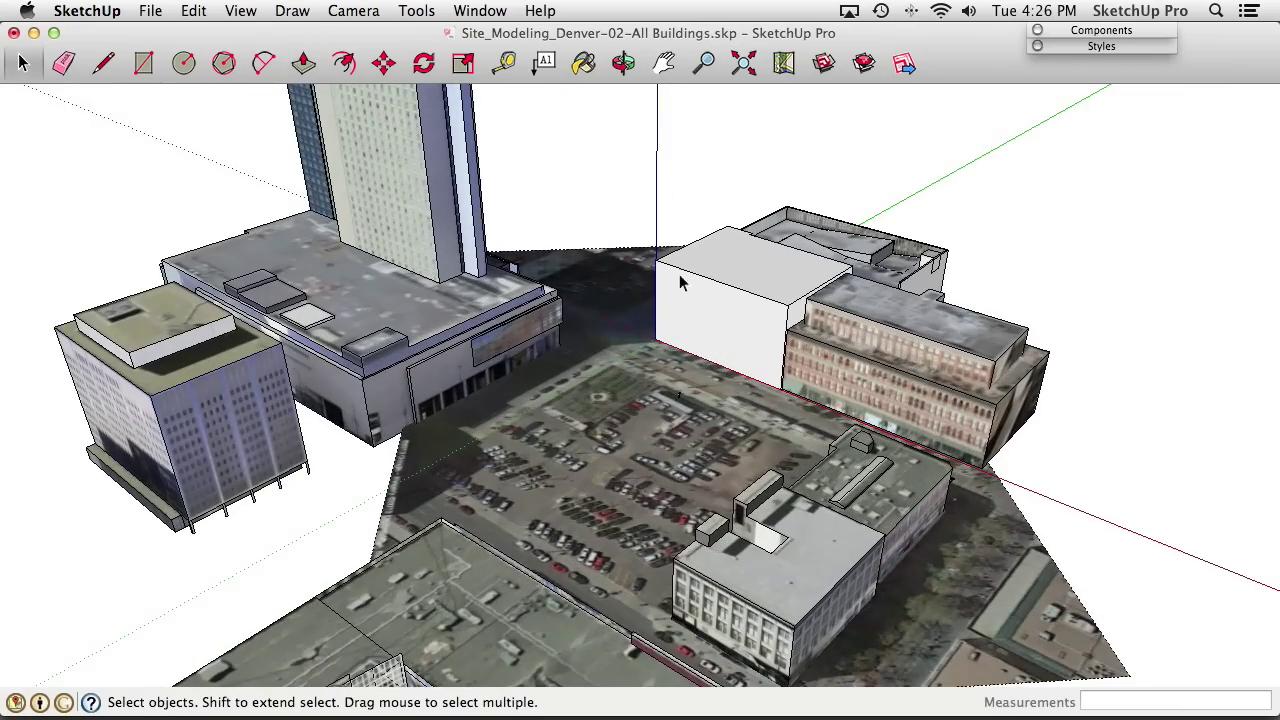
middle_drag(741, 355, 848, 433)
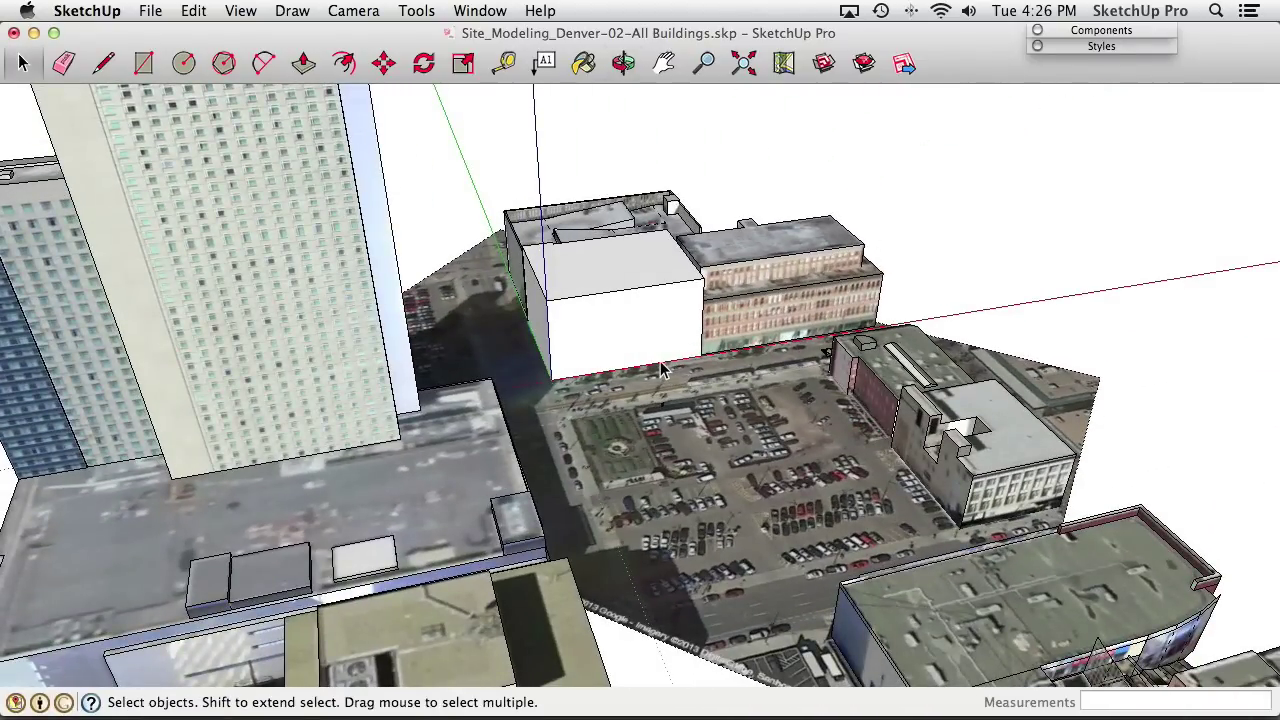
middle_drag(660, 370, 707, 387)
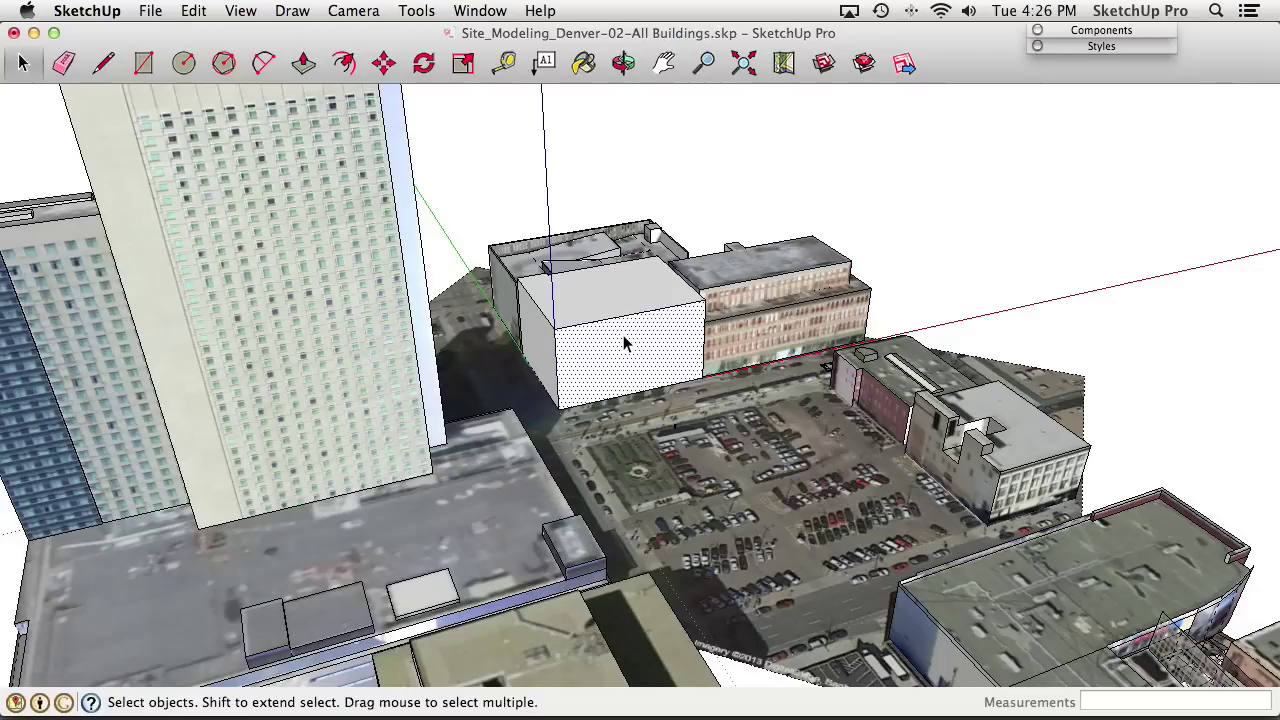
right_click(624, 342)
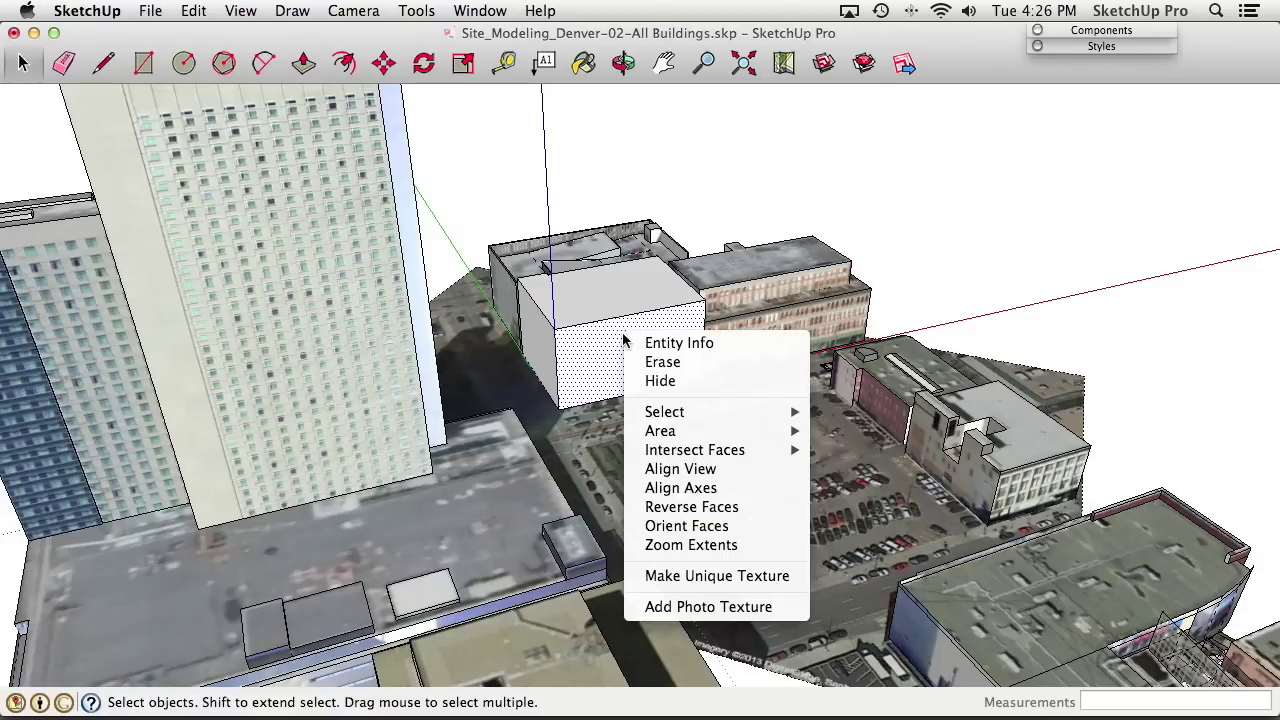
click(710, 607)
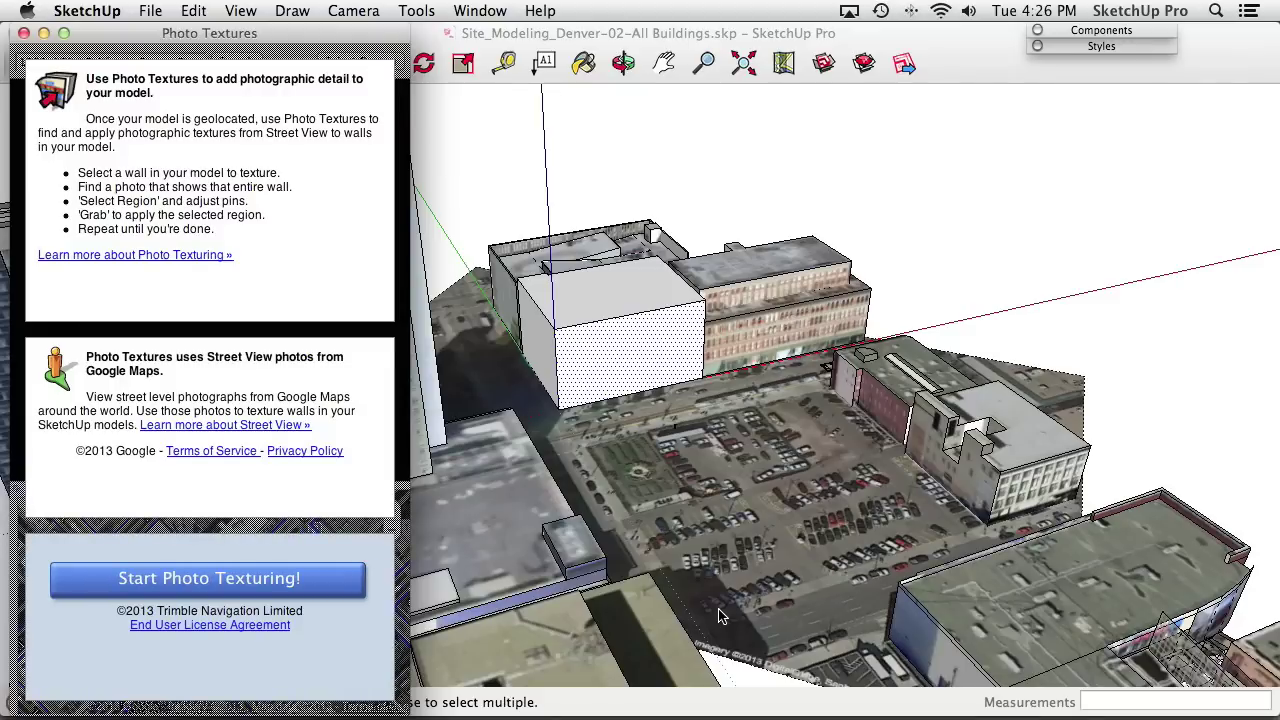
drag(367, 40, 802, 10)
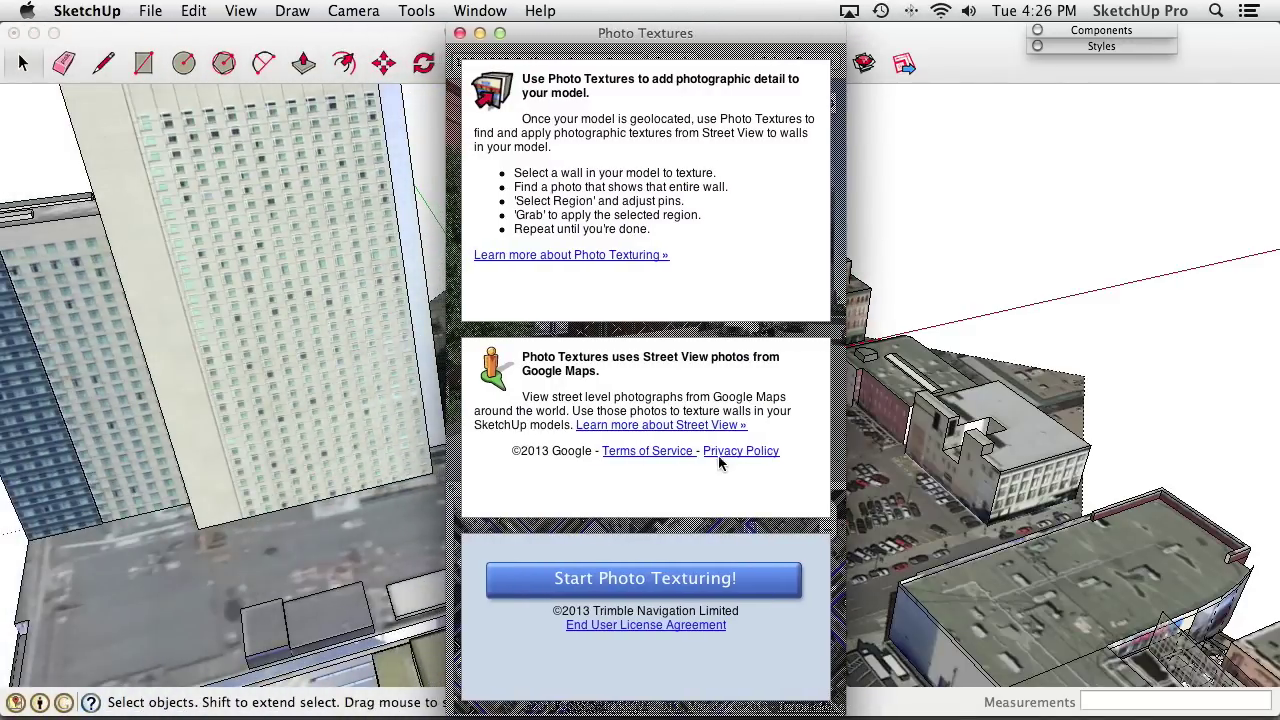
click(690, 586)
drag(720, 26, 620, 27)
drag(740, 706, 1082, 690)
Move the Street View position to 15th Street and frame the brick building's full facade facing the parking lot
drag(684, 262, 519, 244)
click(730, 230)
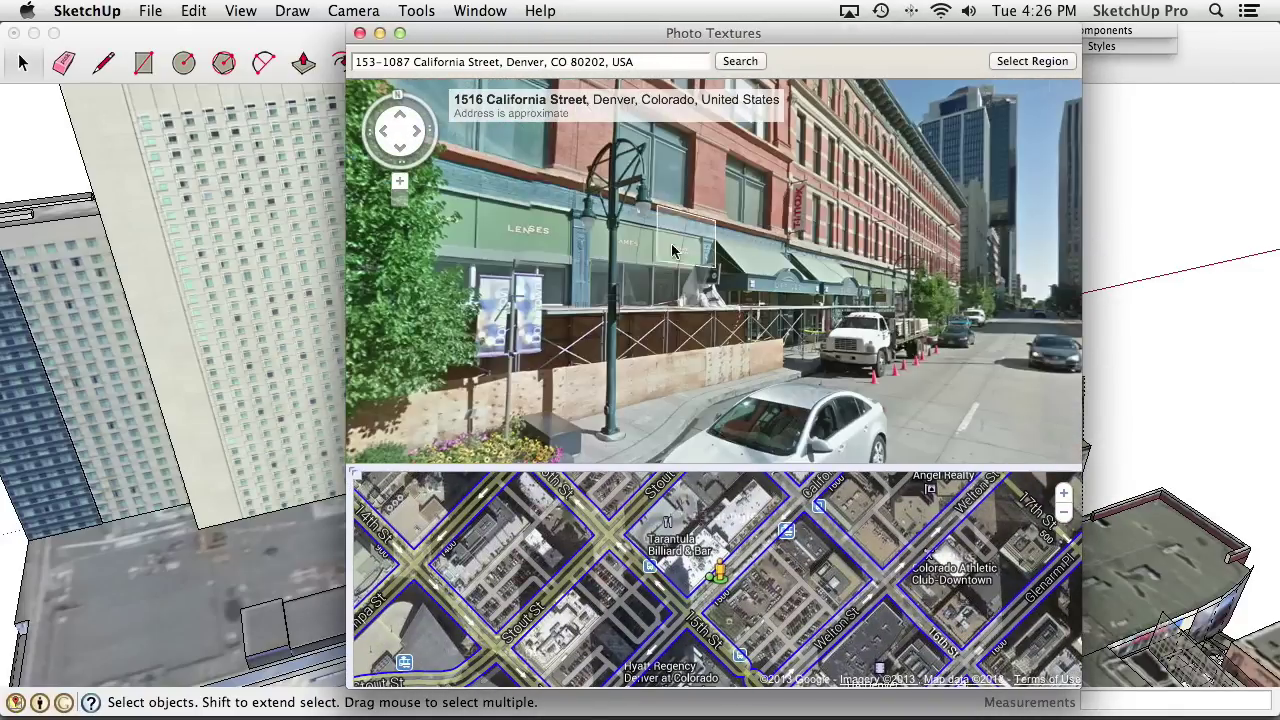
click(843, 265)
drag(728, 260, 596, 266)
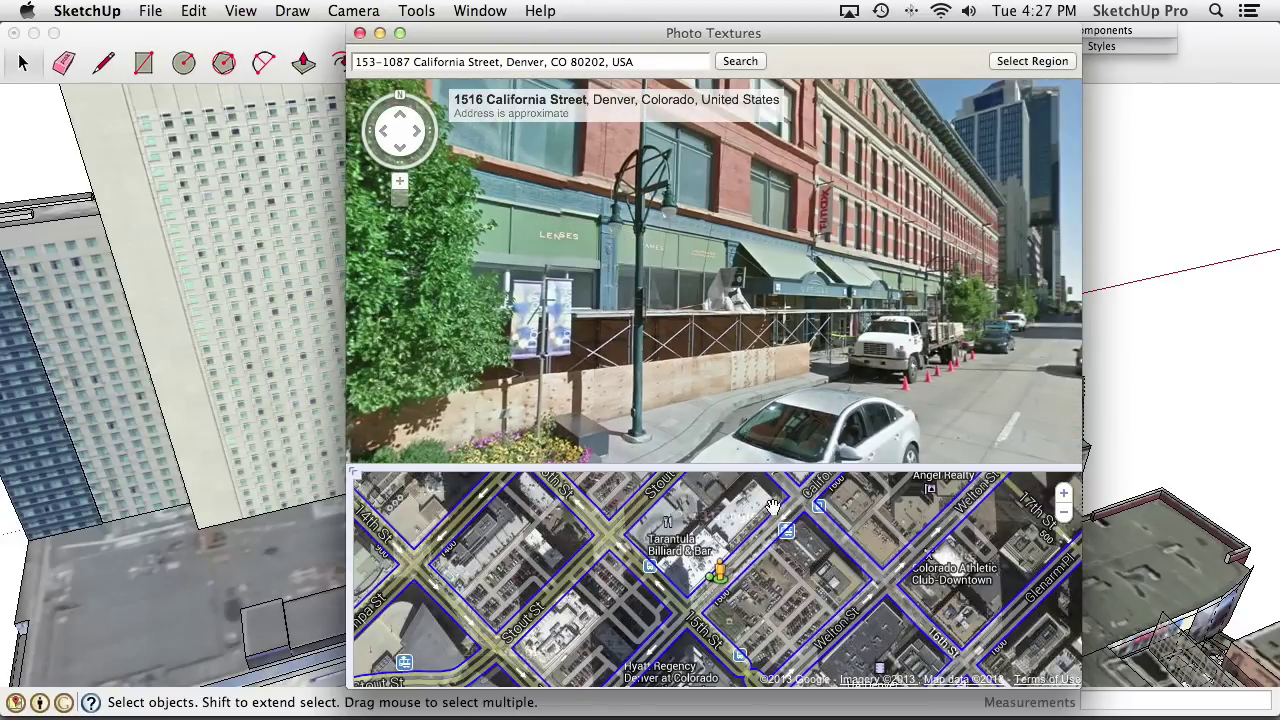
drag(729, 597, 727, 663)
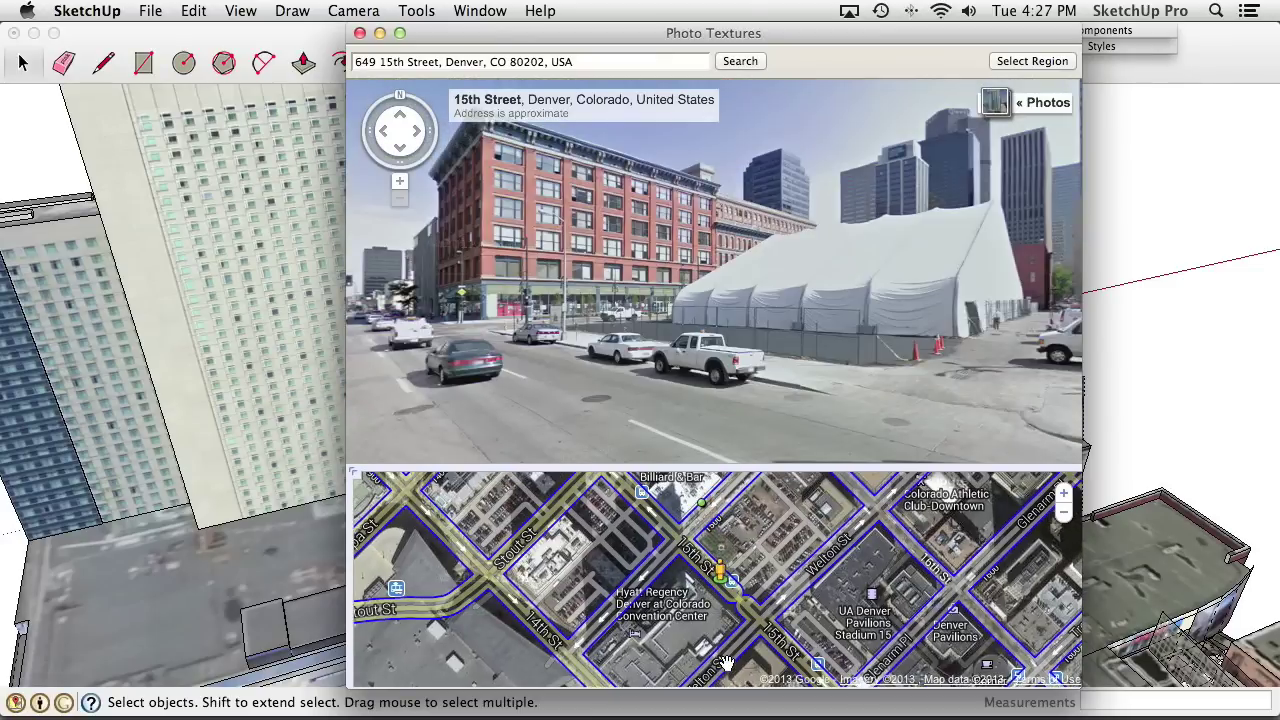
click(622, 245)
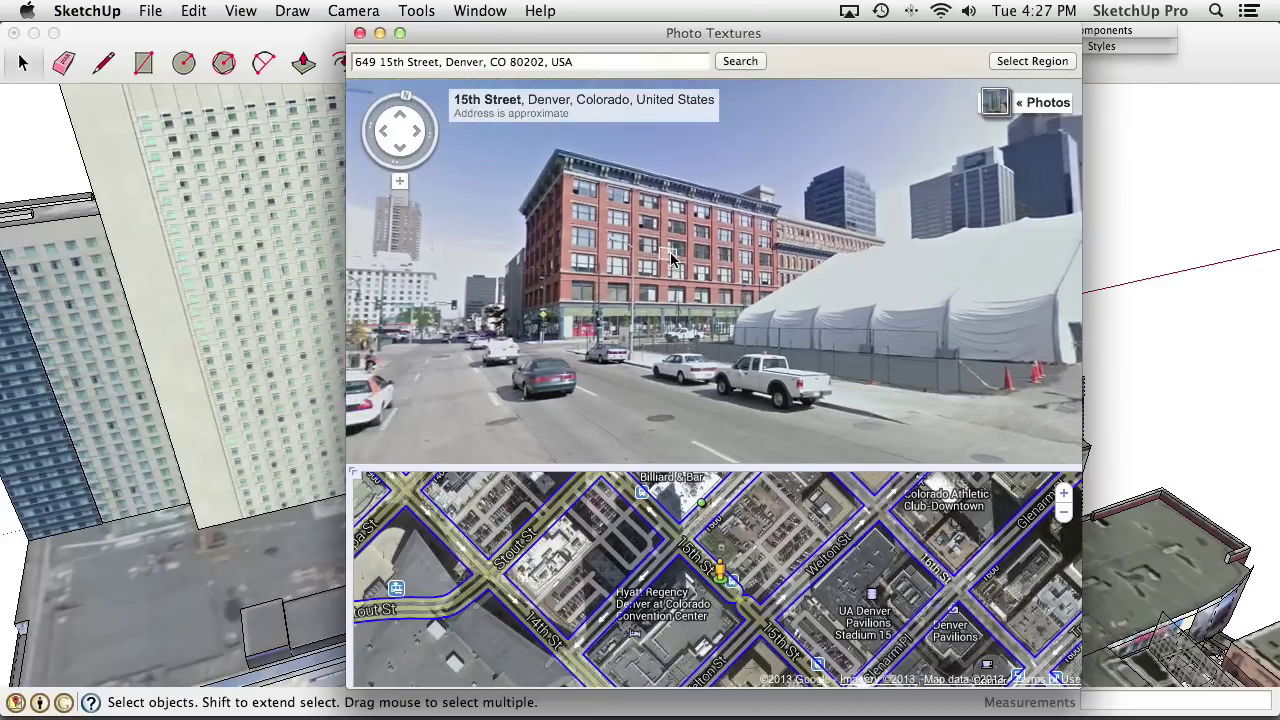
click(566, 409)
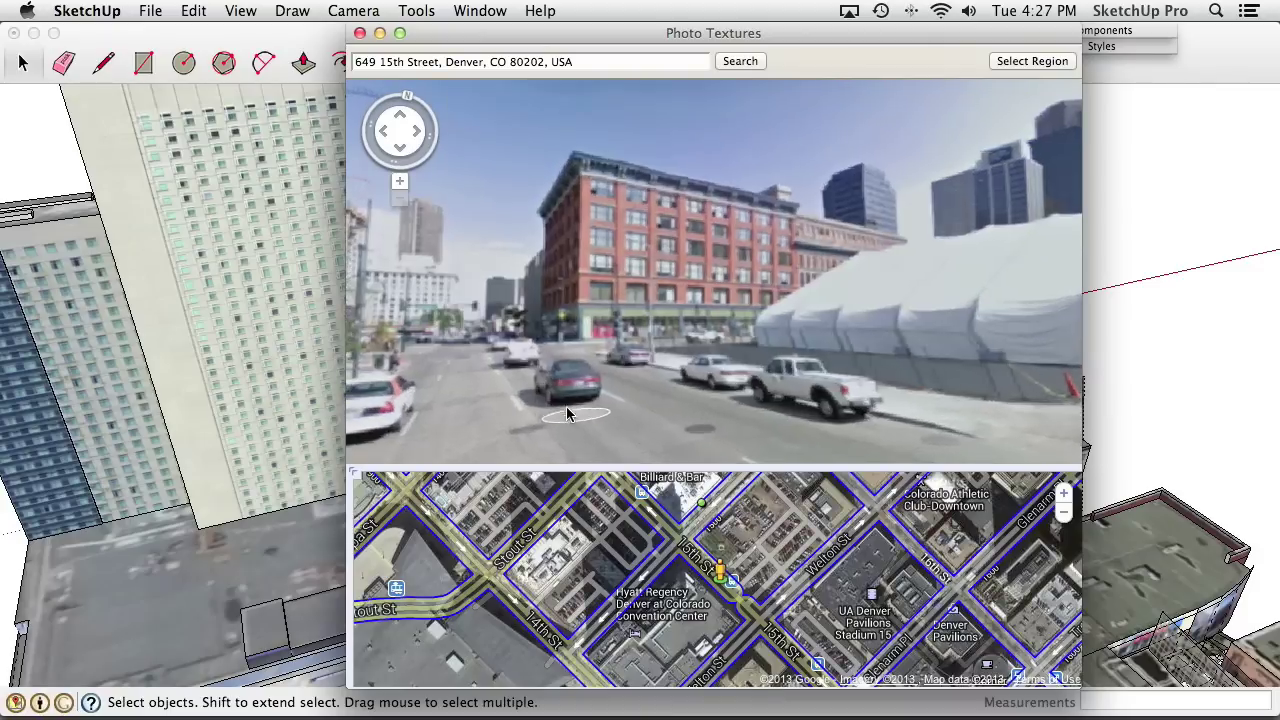
drag(713, 276, 690, 304)
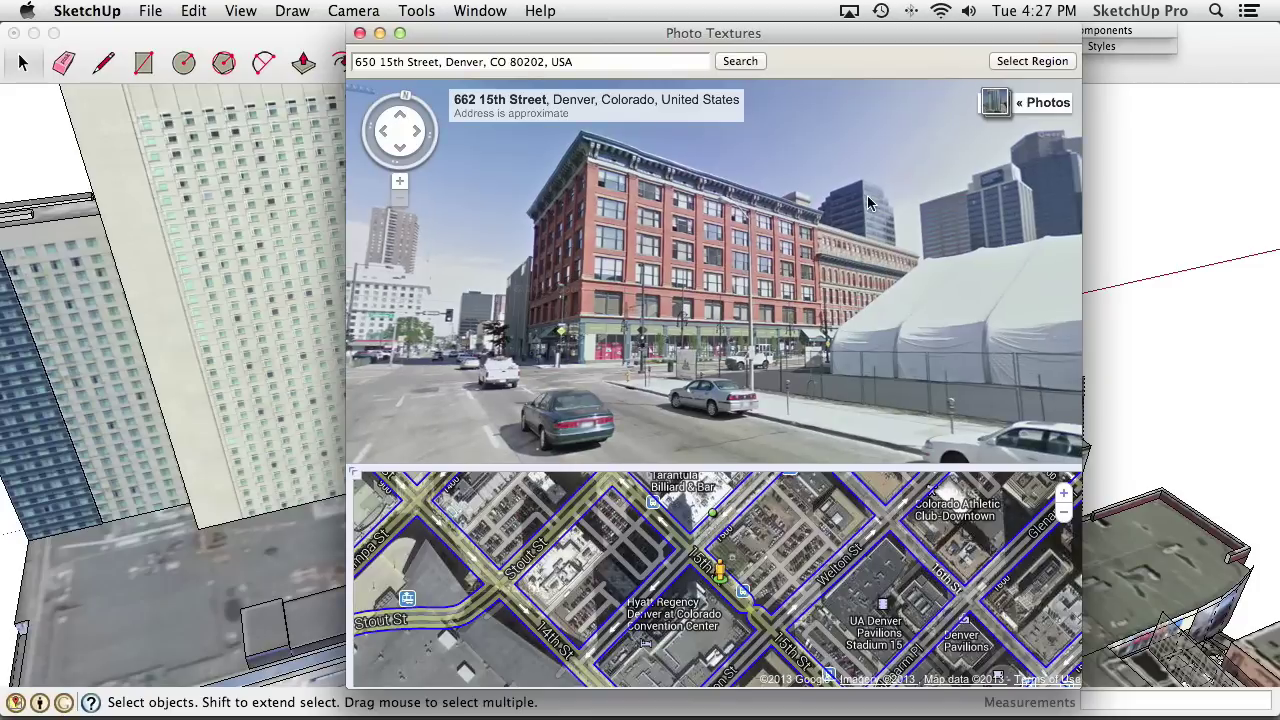
Select a photo region with its pins on the four corners of the brick facade facing the parking lot and grab it
click(1010, 62)
click(1010, 62)
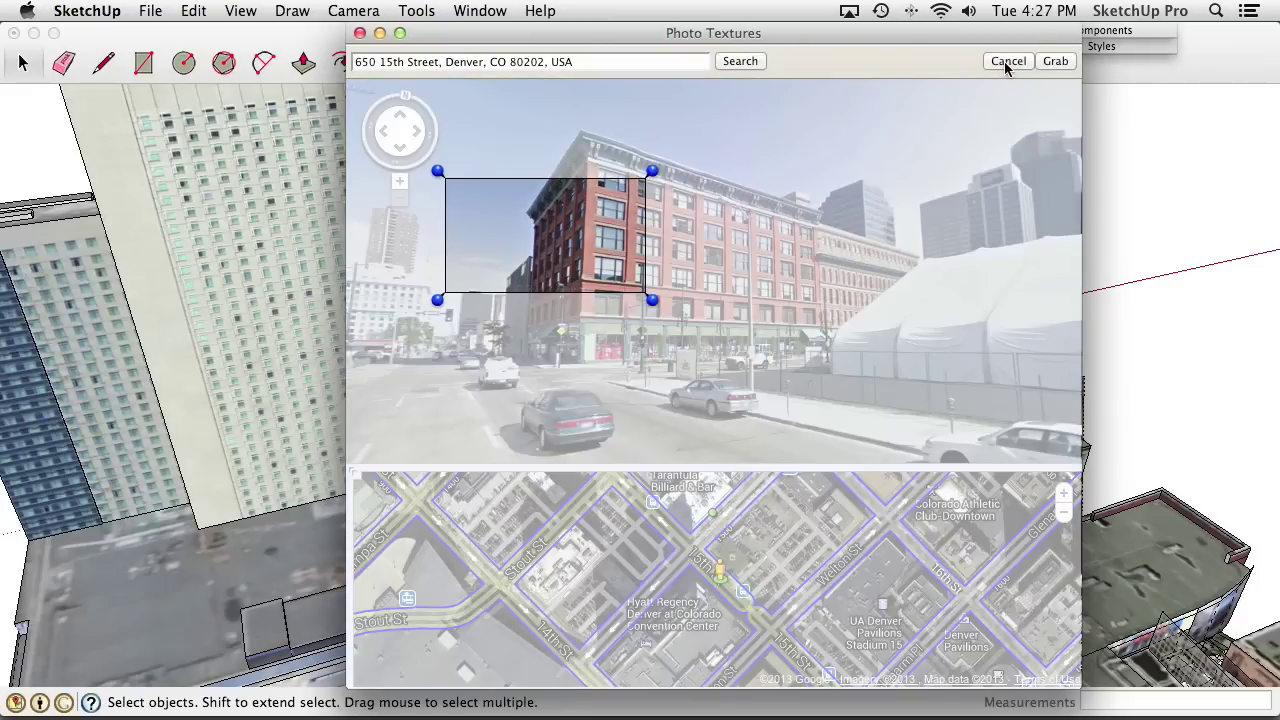
drag(560, 222, 679, 184)
drag(580, 256, 572, 372)
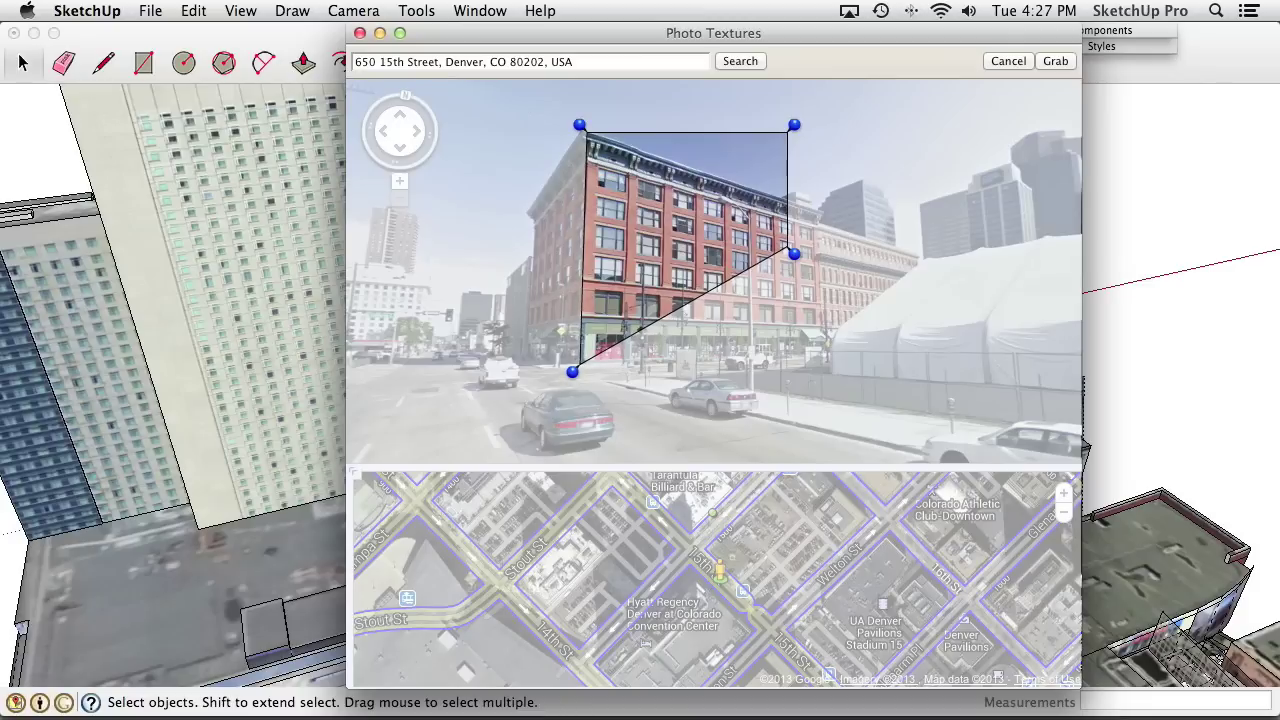
drag(794, 254, 833, 365)
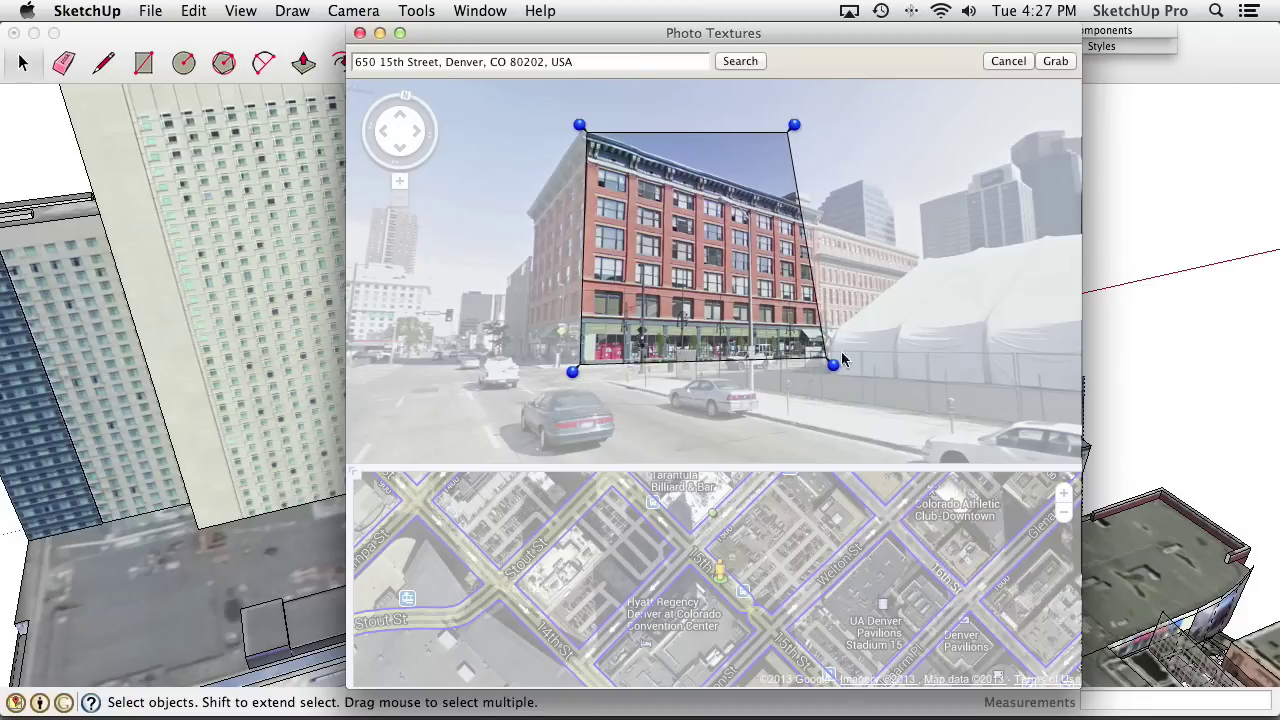
drag(796, 130, 824, 204)
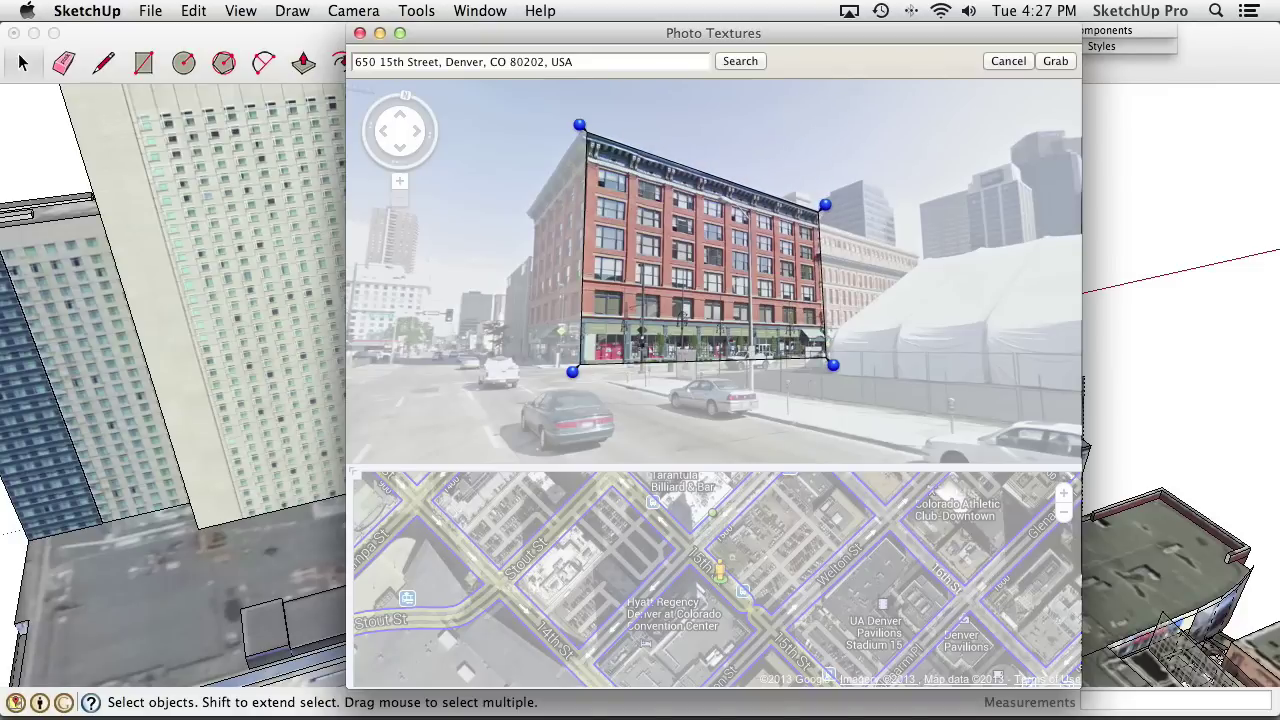
drag(834, 365, 831, 365)
click(1056, 62)
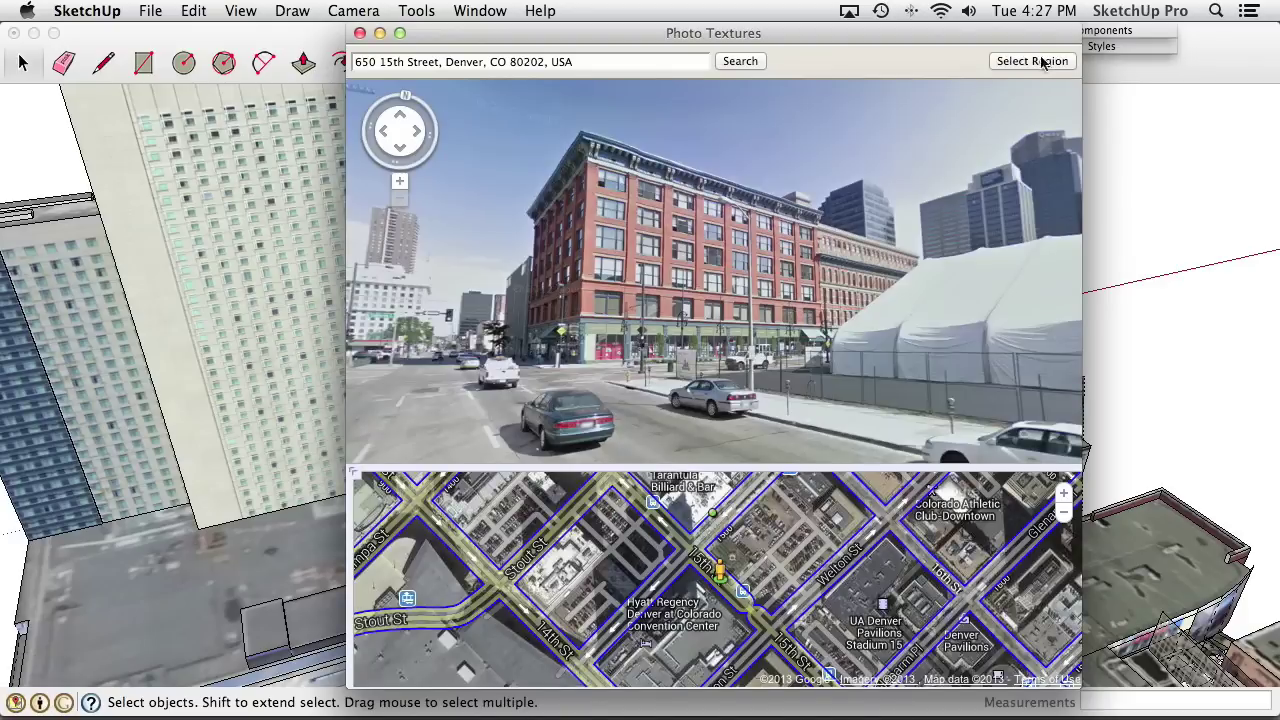
Close the Photo Textures window and start adding a photo texture to the block's side wall along 15th Street
click(360, 33)
middle_drag(674, 399, 722, 234)
scroll(612, 373, up, 5)
middle_drag(600, 370, 931, 177)
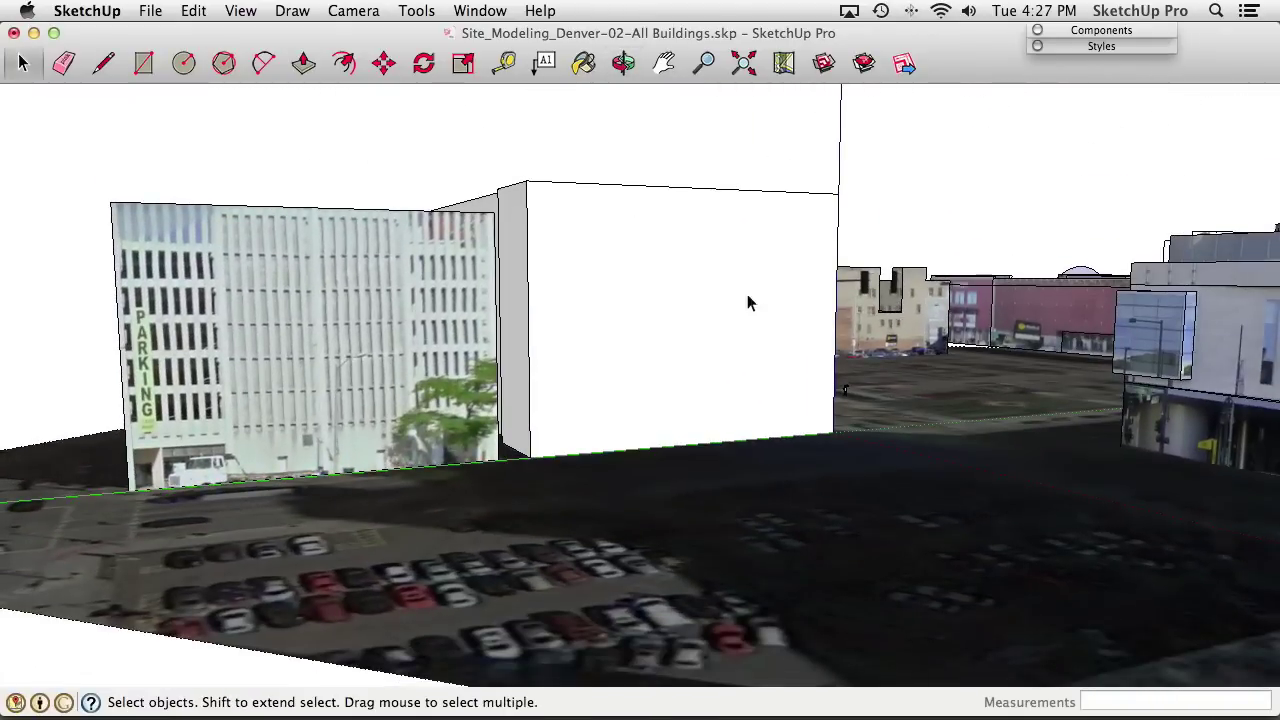
right_click(614, 200)
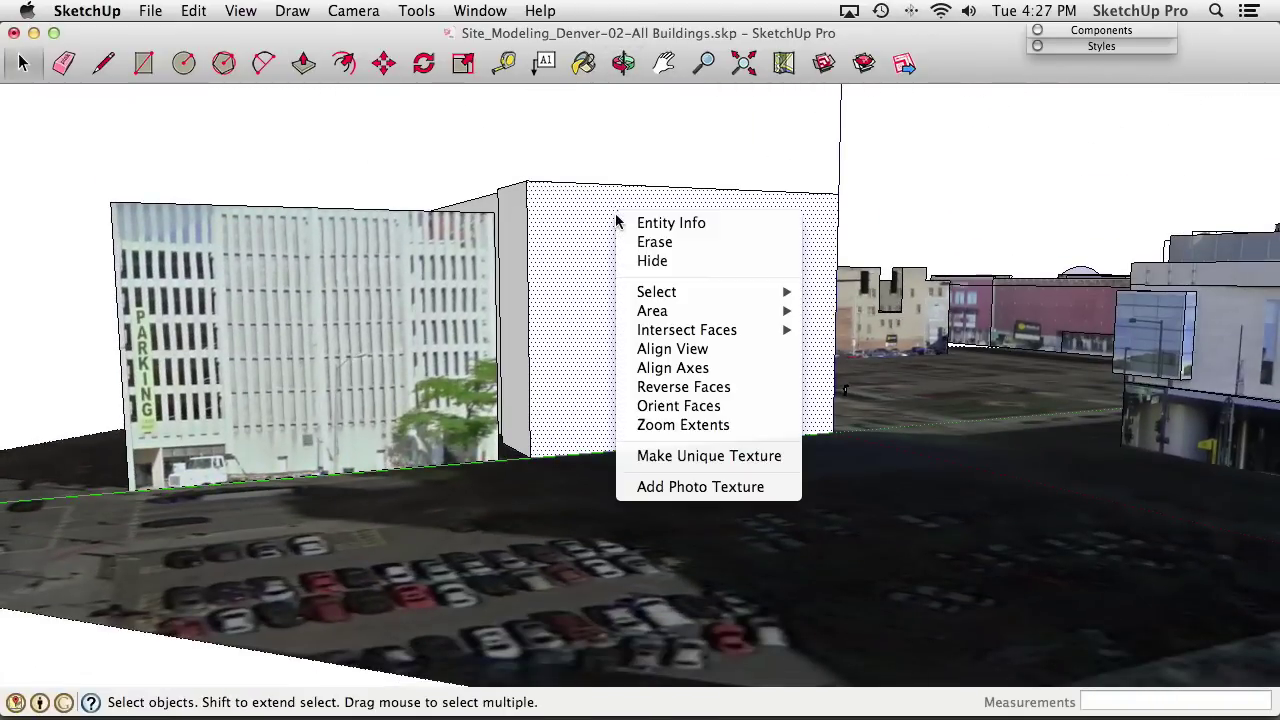
click(754, 496)
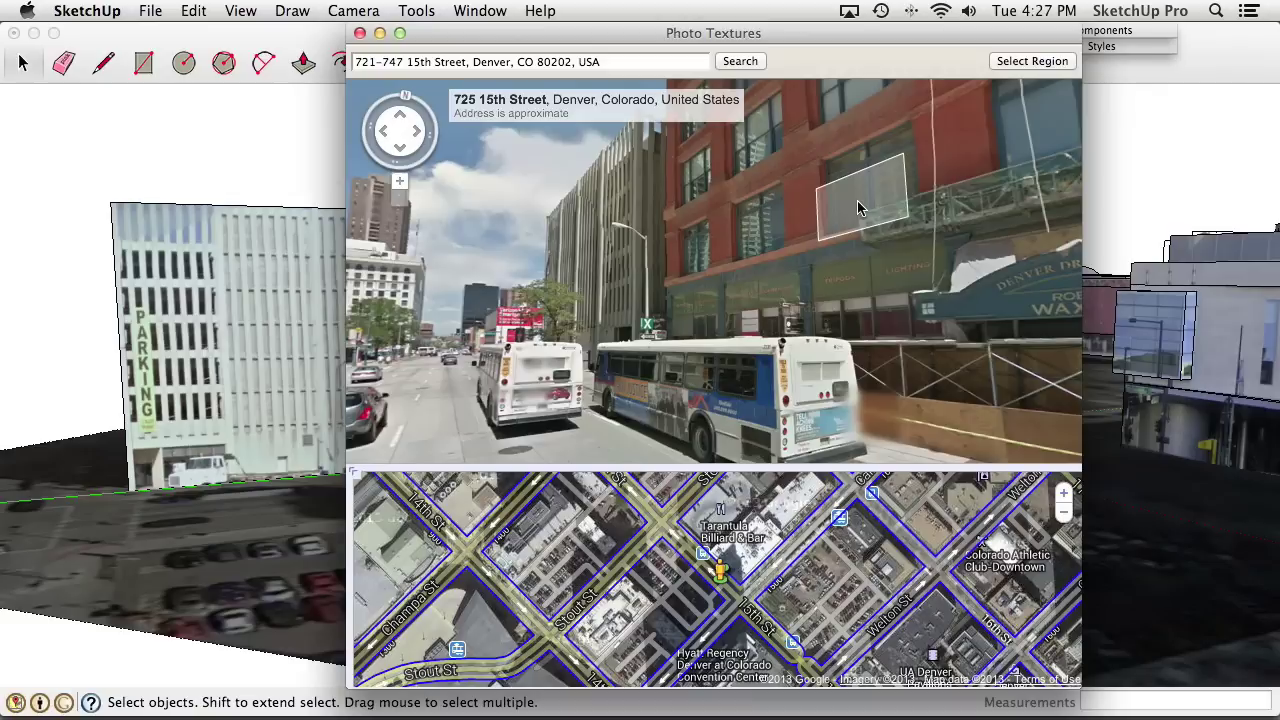
Move the Street View position to California Street and frame the brick building's full facade along 15th Street
click(724, 250)
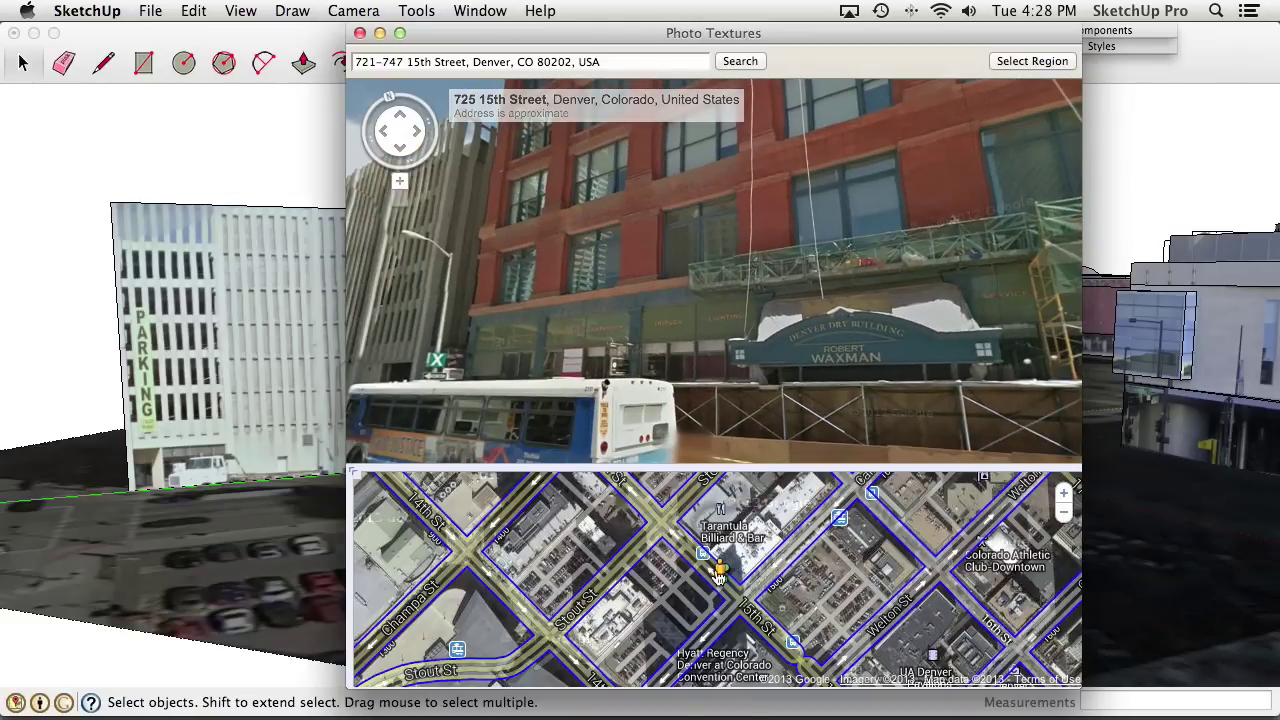
drag(720, 572, 703, 640)
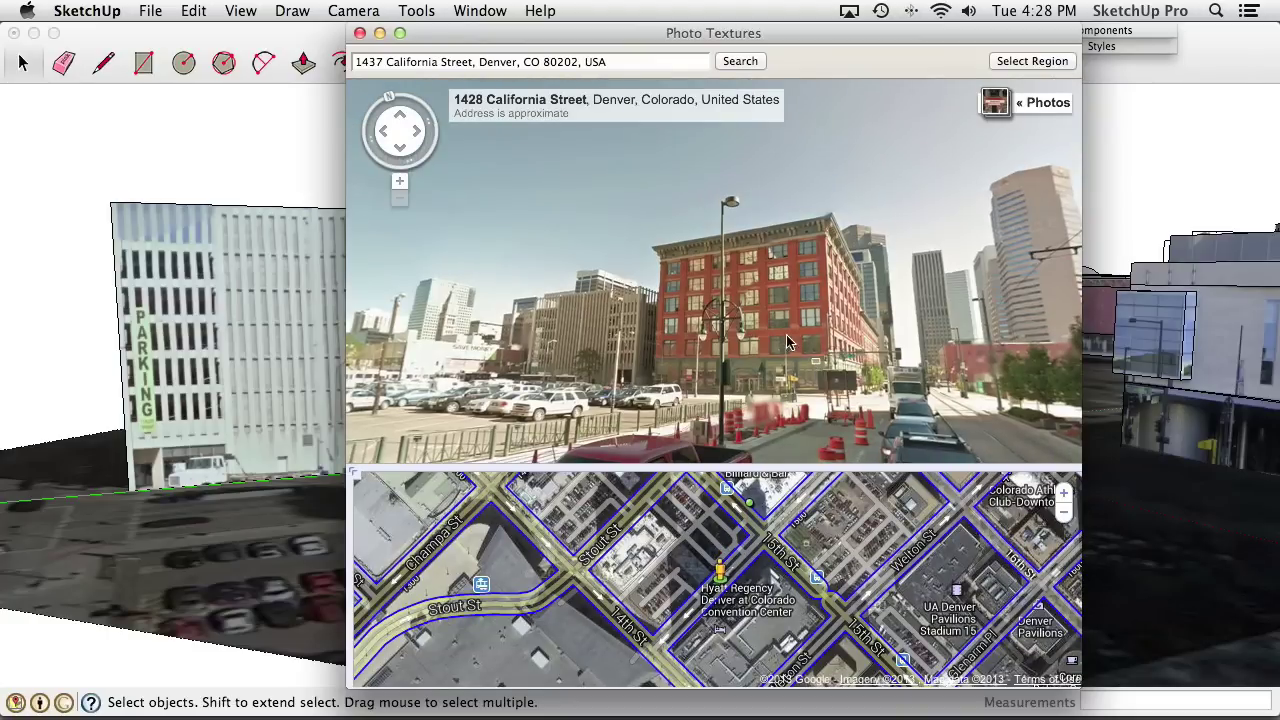
click(766, 323)
click(800, 392)
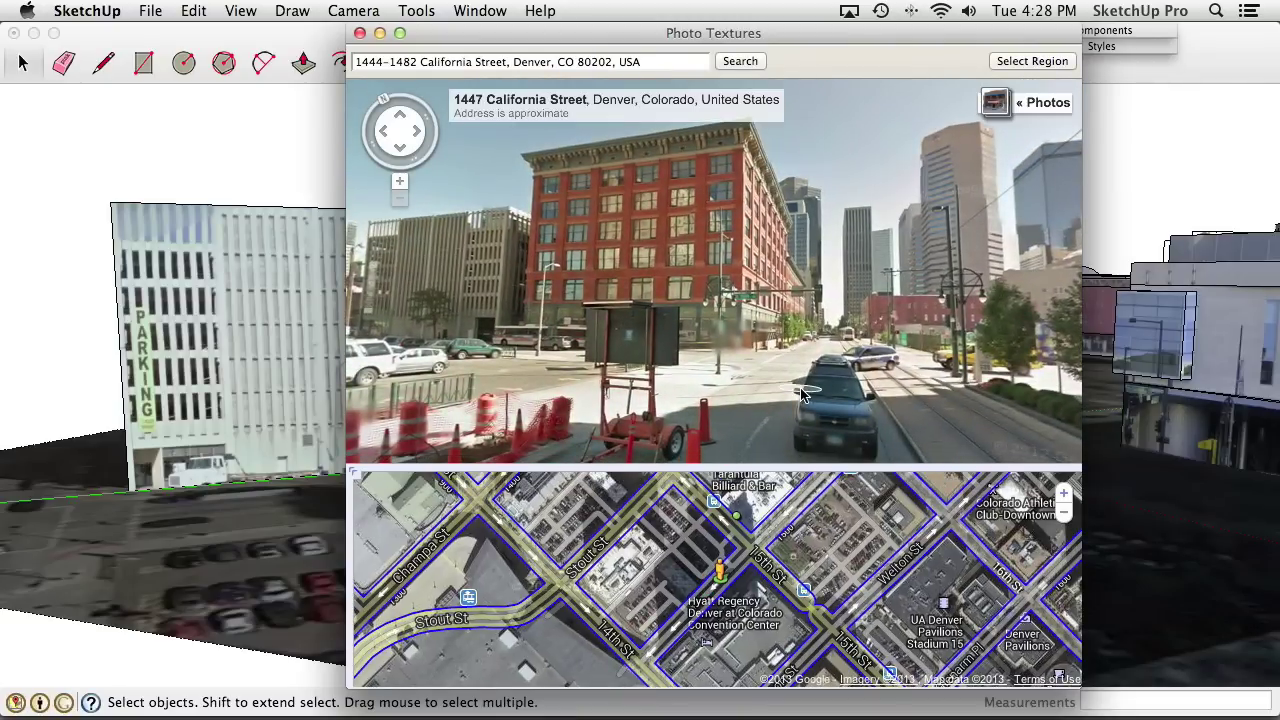
Advance the Street View position along California Street toward the 15th Street intersection
drag(655, 310, 740, 291)
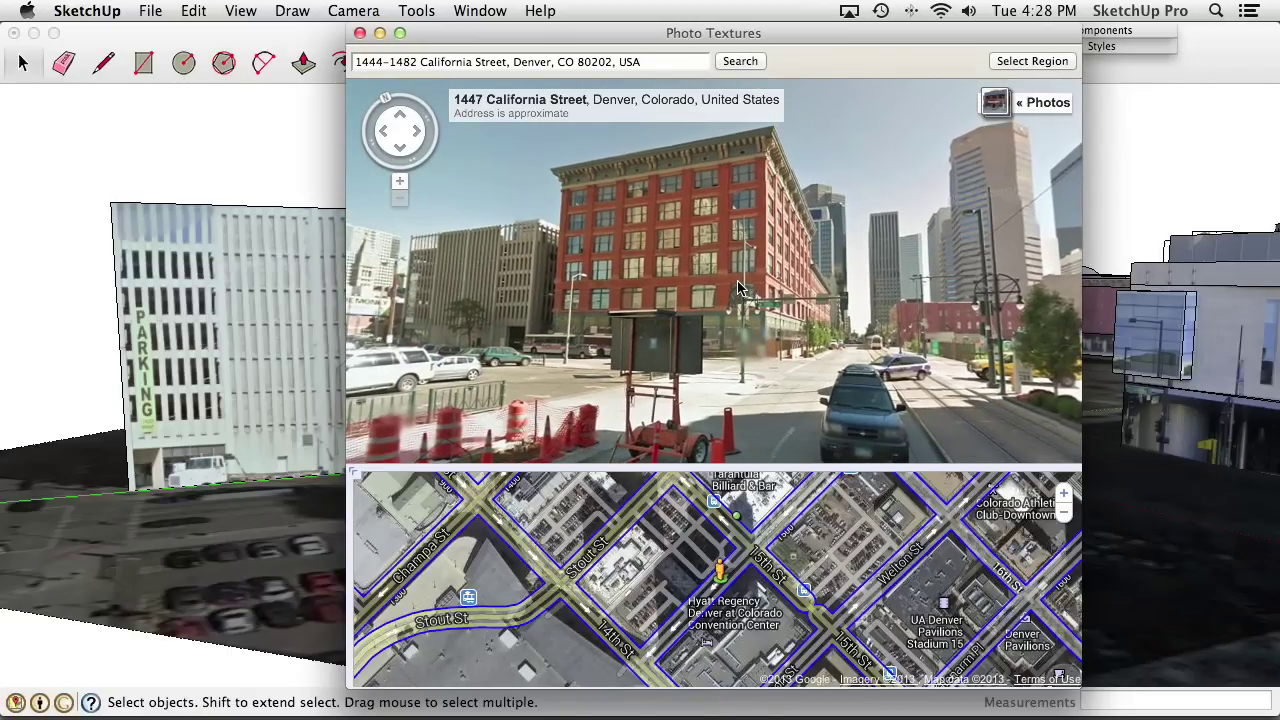
click(822, 395)
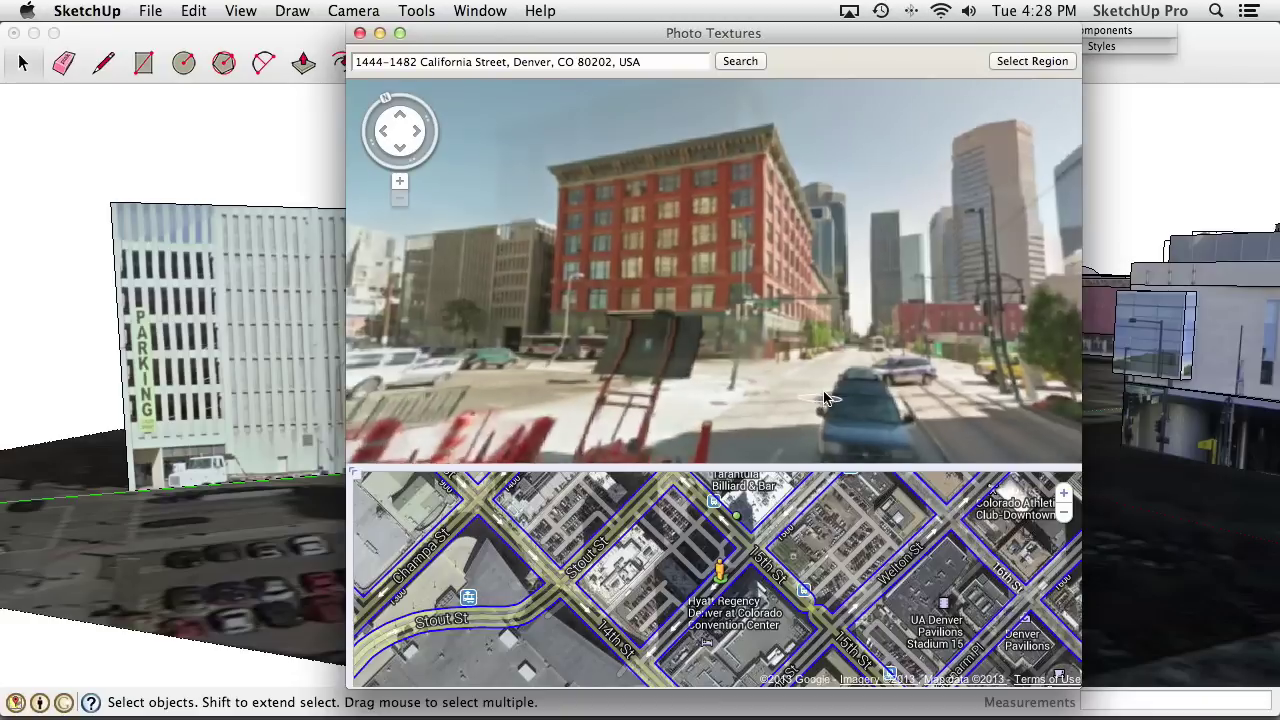
key(Left)
key(Left)
key(Left)
key(Left)
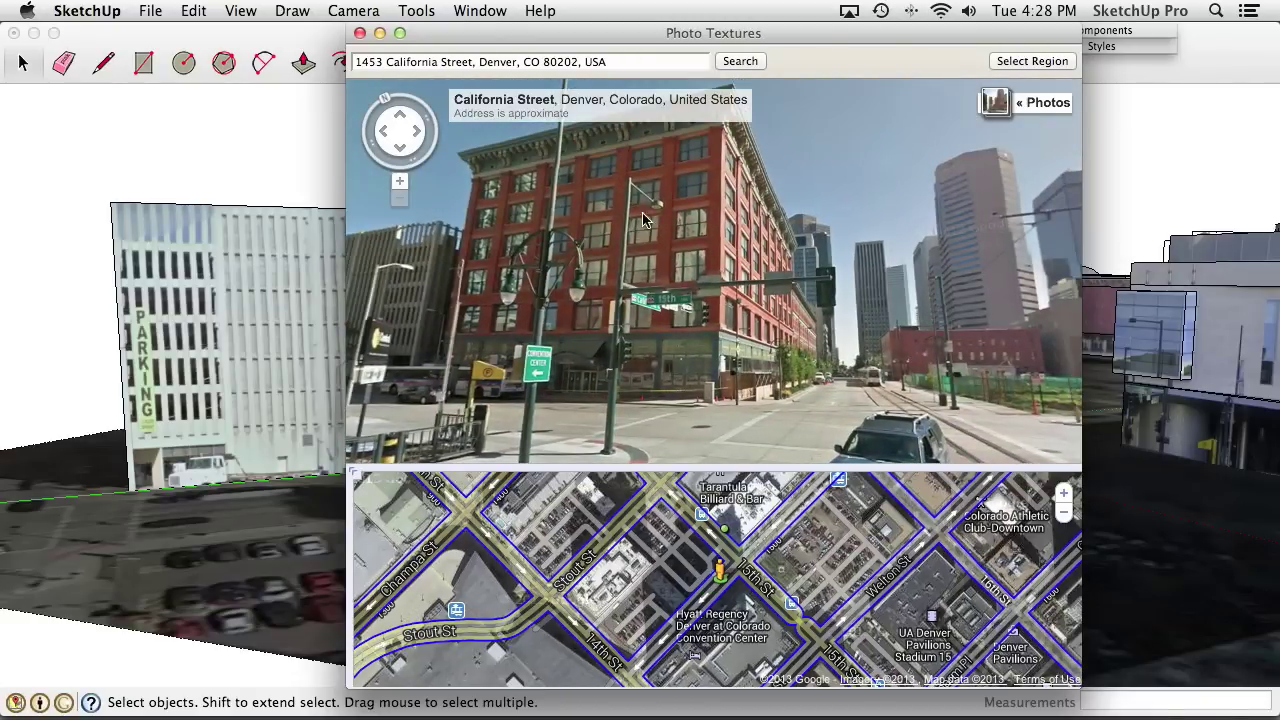
Move the Street View position back to 1450 California Street and frame the brick facade clear of the road sign
key(Left)
key(Left)
key(Left)
key(Left)
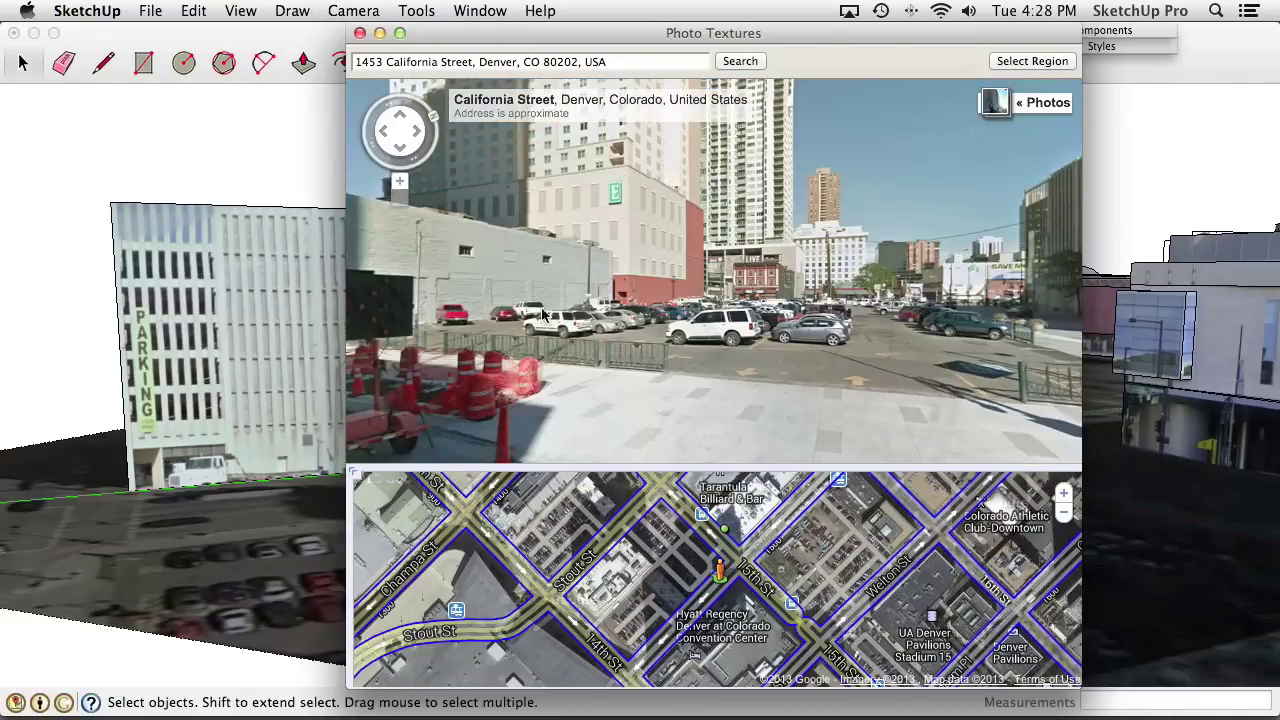
click(541, 388)
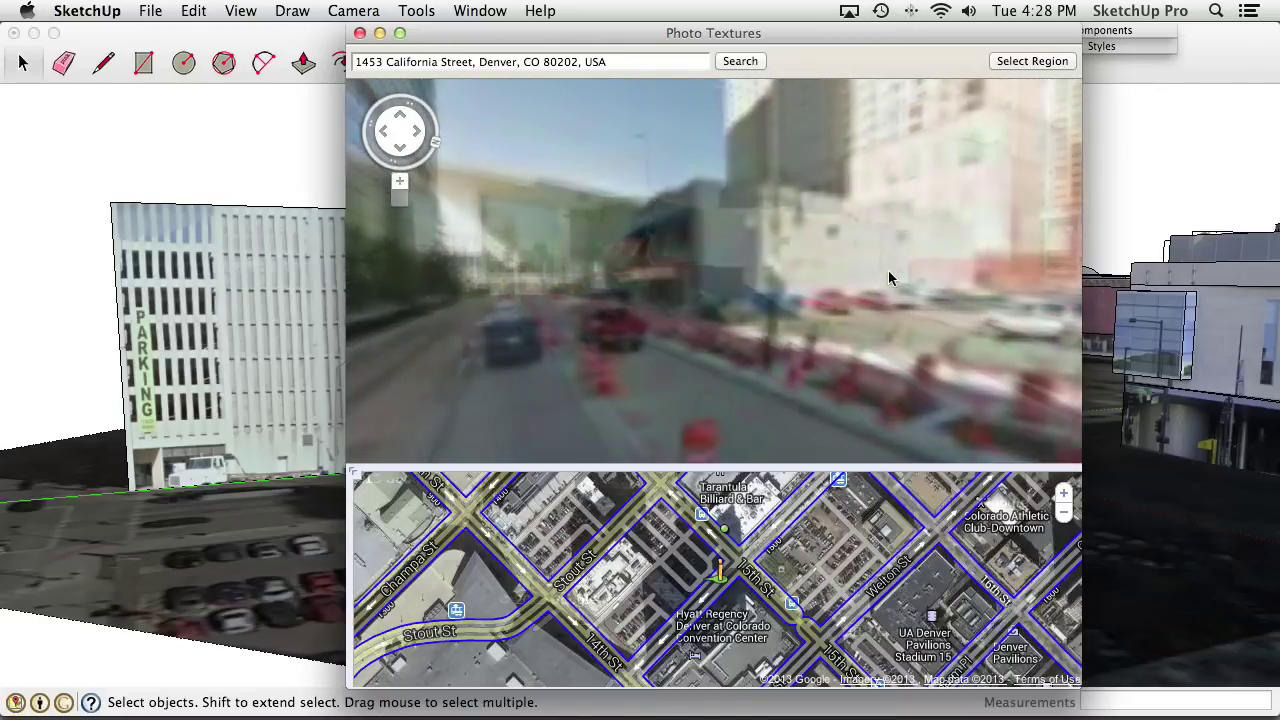
click(557, 263)
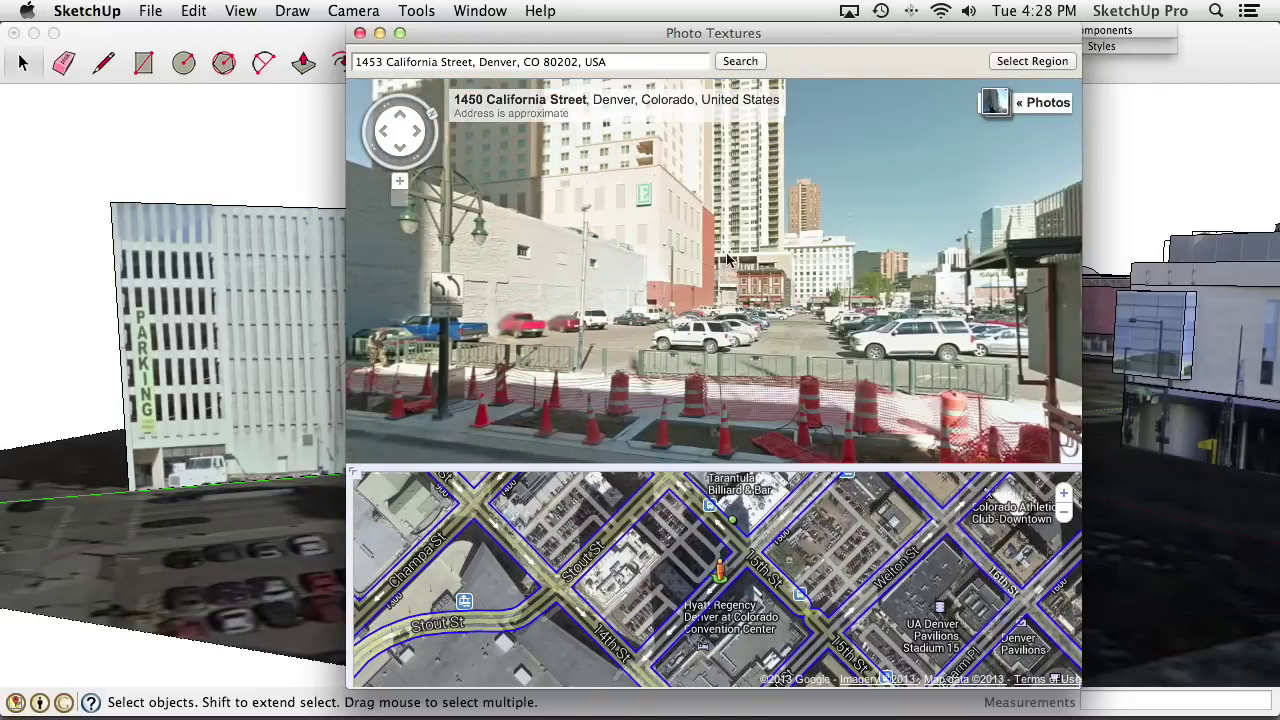
key(Right)
key(Right)
key(Right)
key(Right)
key(Right)
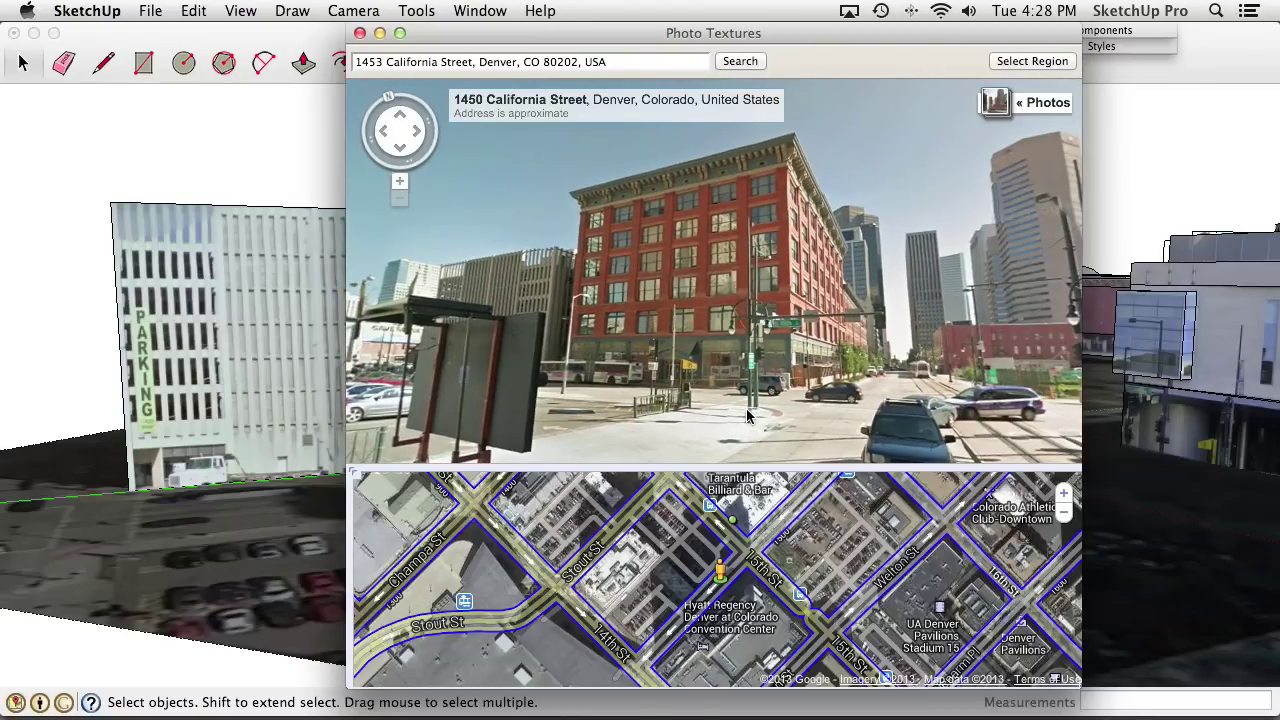
Select a photo region with pins on the four corners of the brick facade along 15th Street, grab it and close Photo Textures
click(1035, 62)
drag(593, 240, 731, 249)
drag(576, 345, 558, 388)
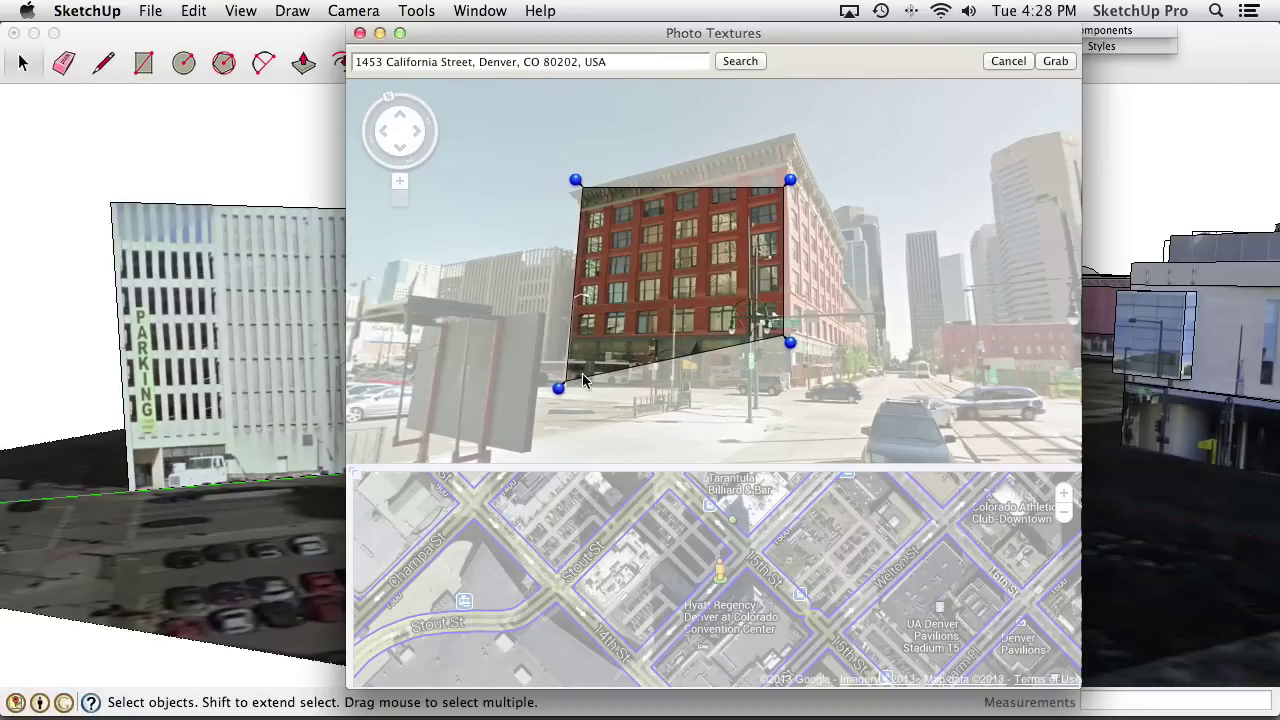
drag(785, 345, 799, 396)
drag(790, 180, 793, 127)
drag(575, 180, 576, 182)
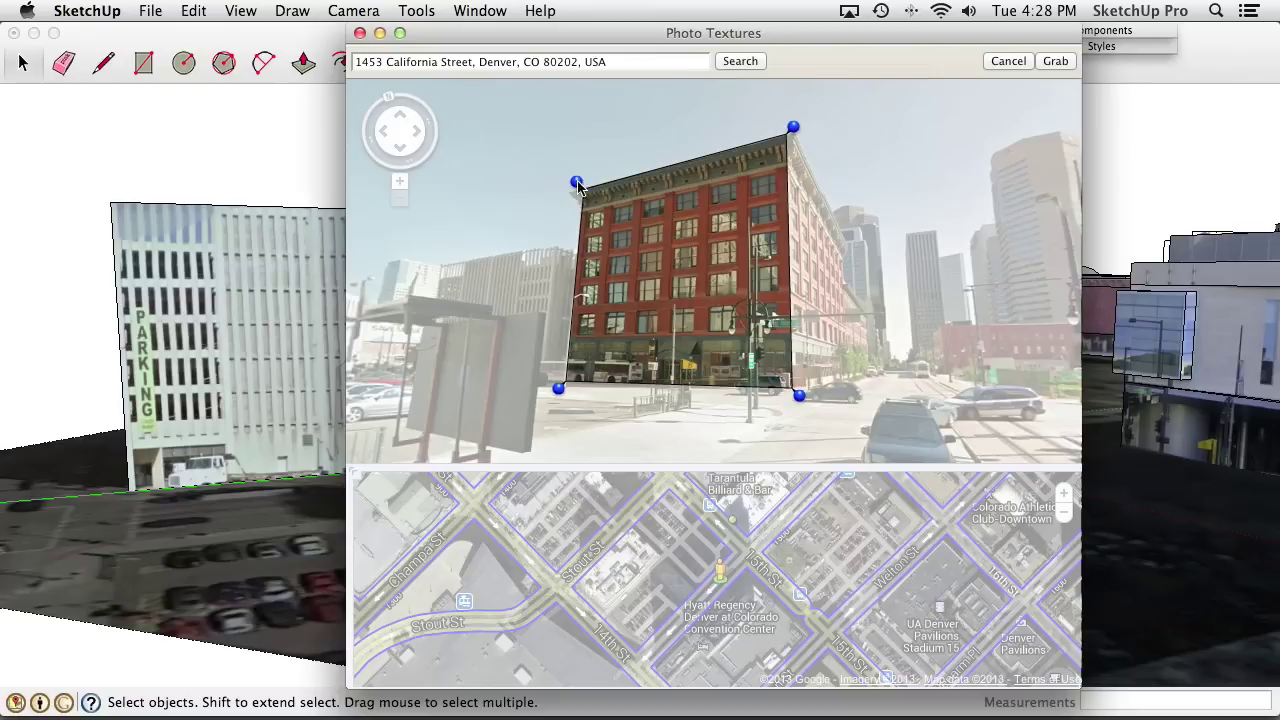
click(1055, 61)
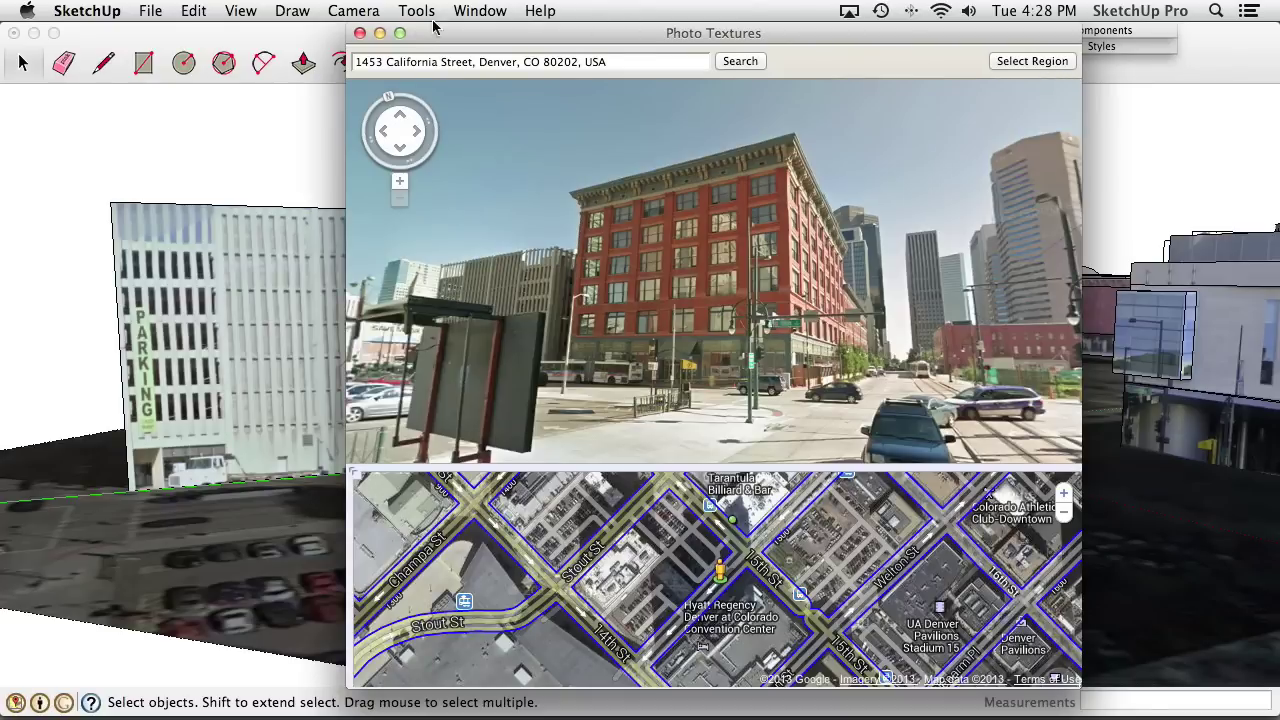
click(359, 33)
Sample the aerial imagery from the ground with Paint Bucket and paint it onto the brick building's blank roof
scroll(795, 352, up, 3)
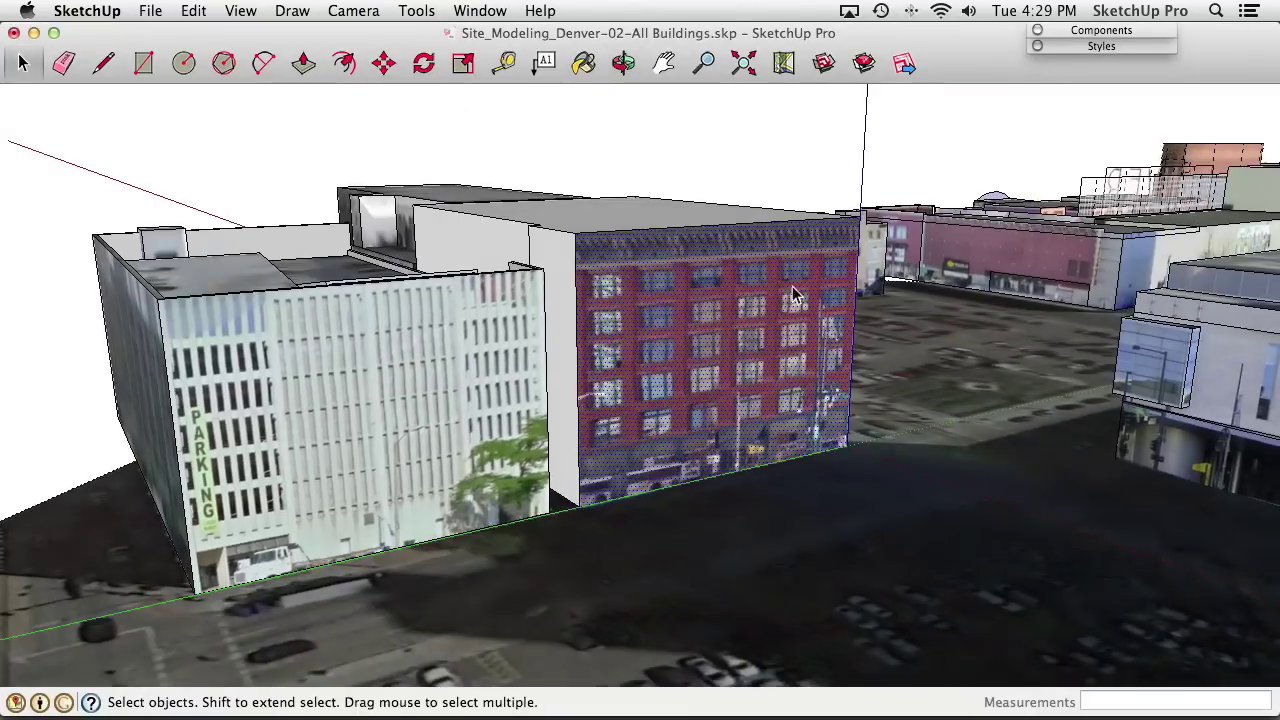
middle_drag(764, 307, 256, 456)
scroll(539, 401, down, 10)
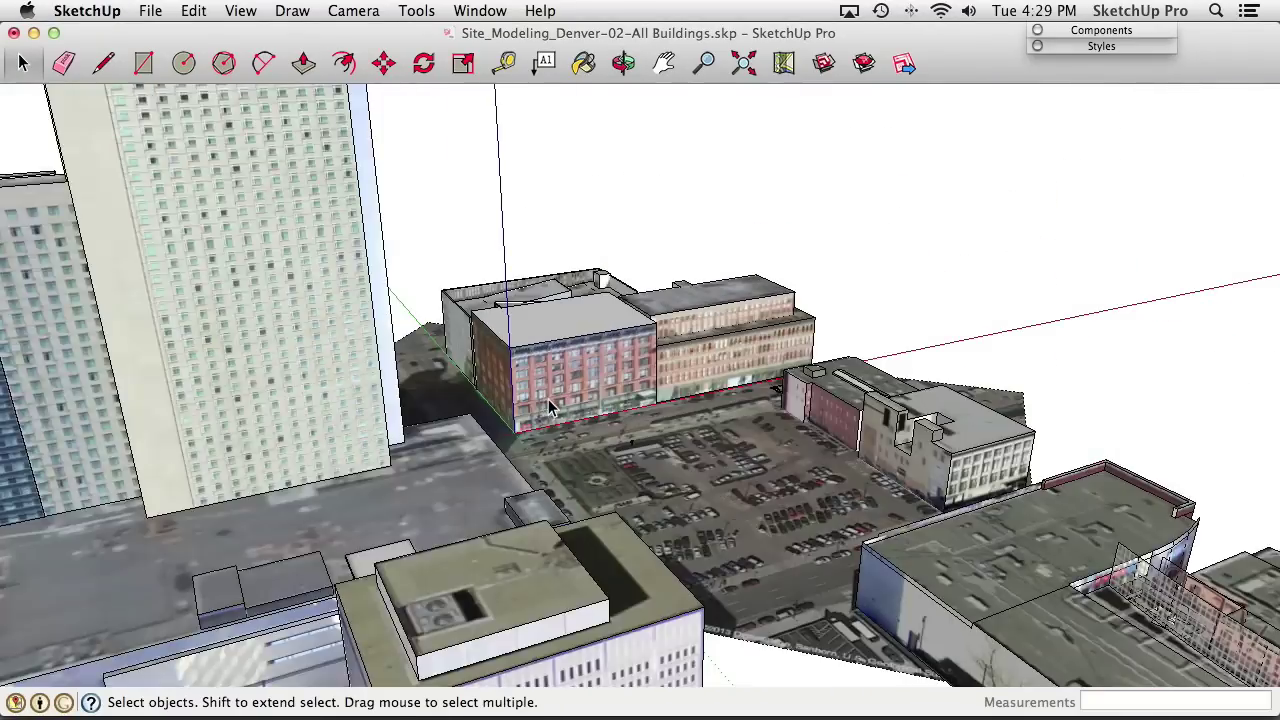
middle_drag(539, 401, 263, 449)
scroll(263, 449, up, 5)
middle_drag(640, 420, 731, 281)
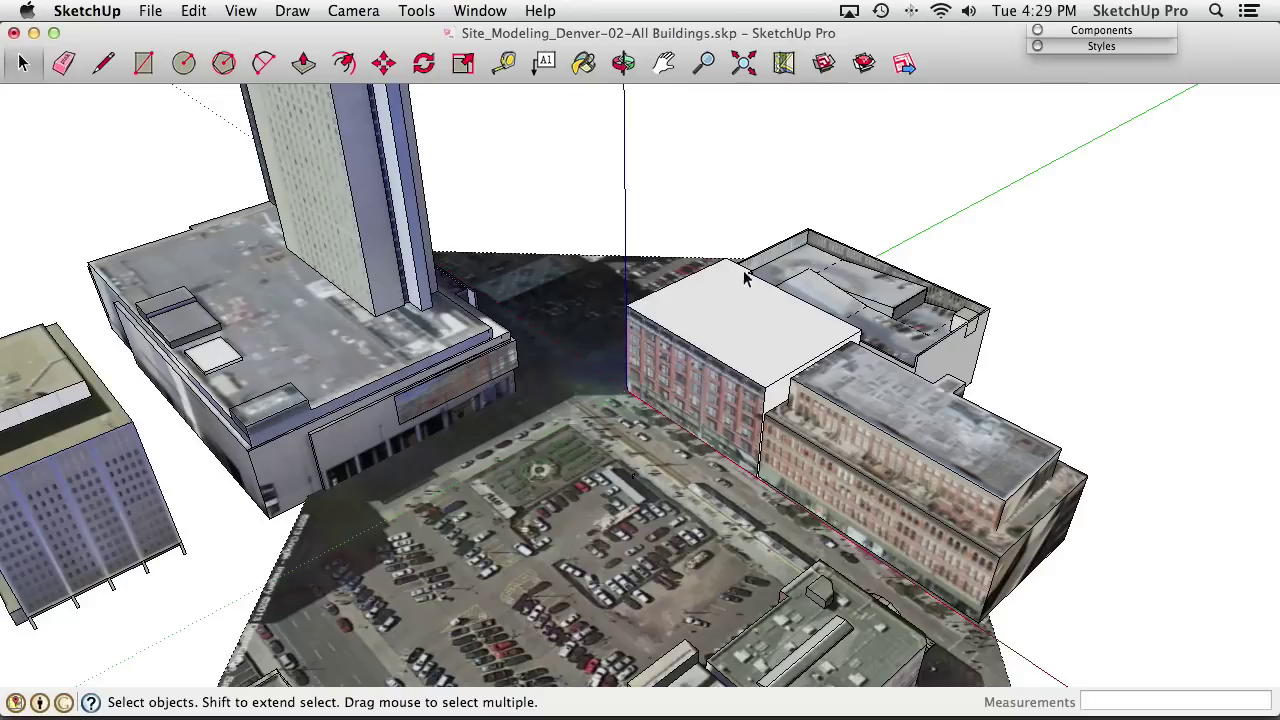
middle_drag(727, 324, 727, 280)
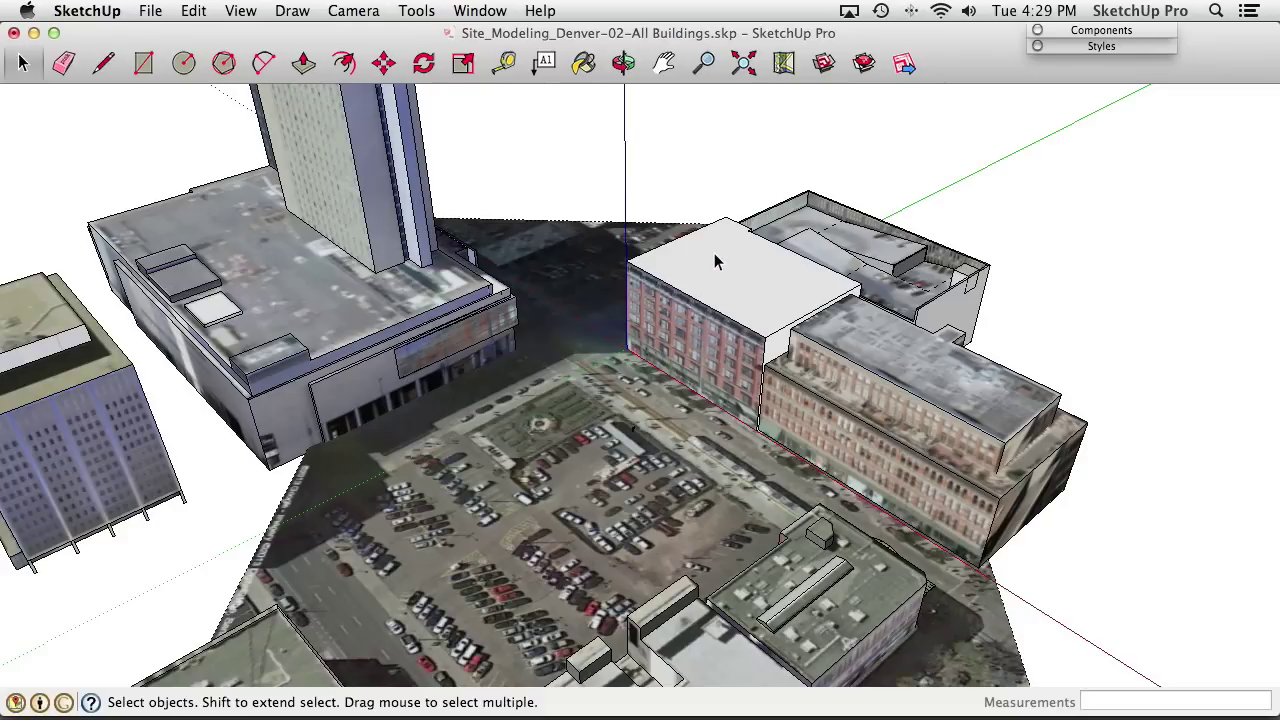
click(585, 63)
drag(432, 247, 1213, 121)
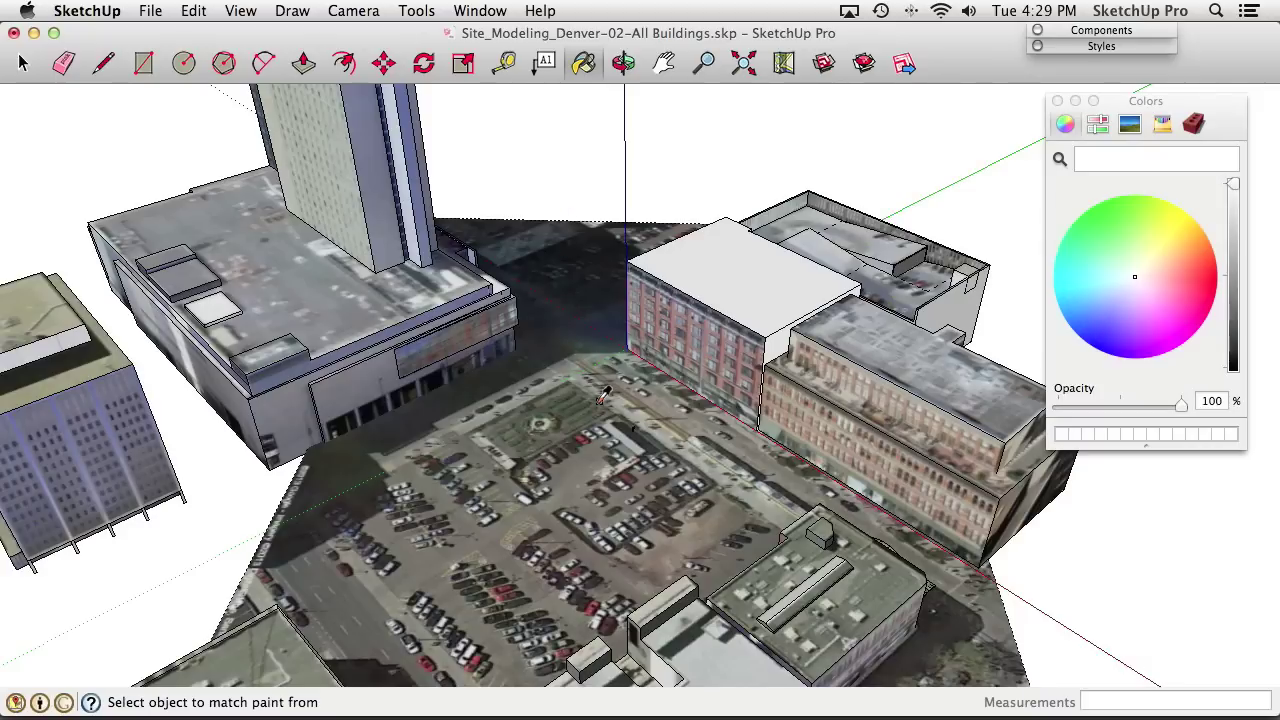
super+click(633, 420)
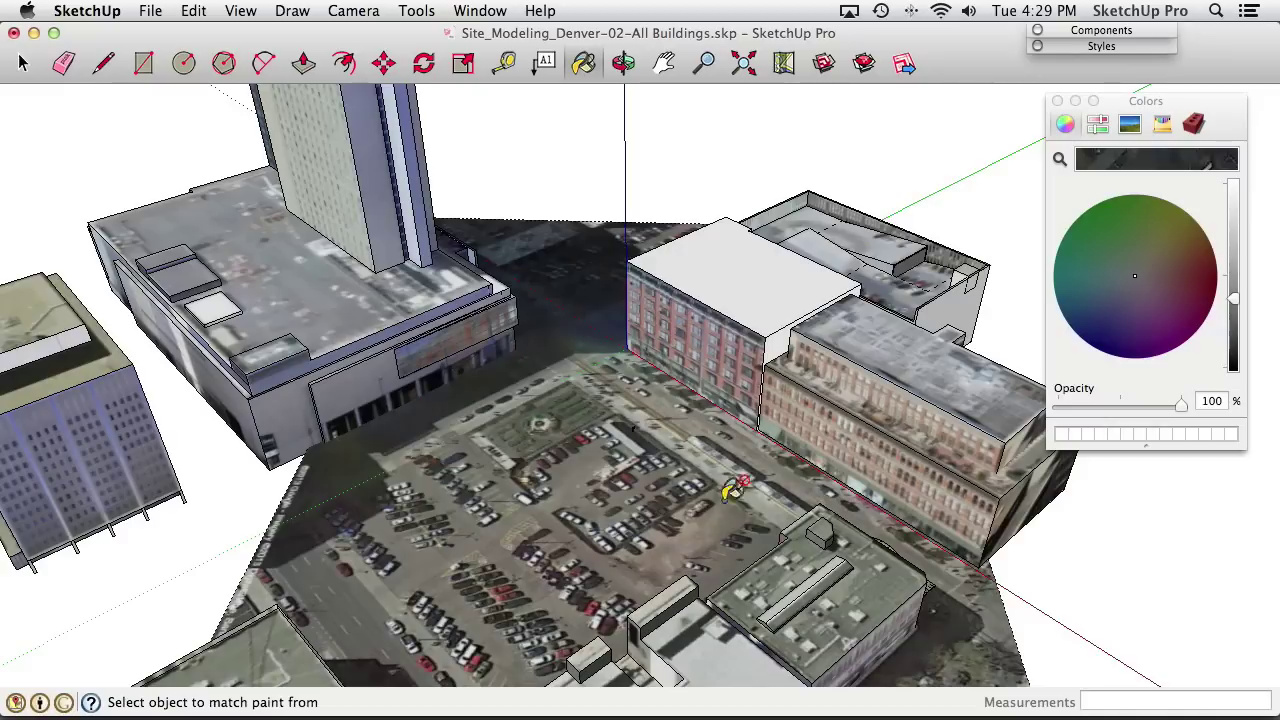
click(748, 258)
Examine the brick building's textured roof and its fit with the surrounding buildings
mouse_move(745, 258)
middle_down()
mouse_move(720, 290)
mouse_move(711, 363)
mouse_move(620, 382)
mouse_move(545, 440)
middle_up()
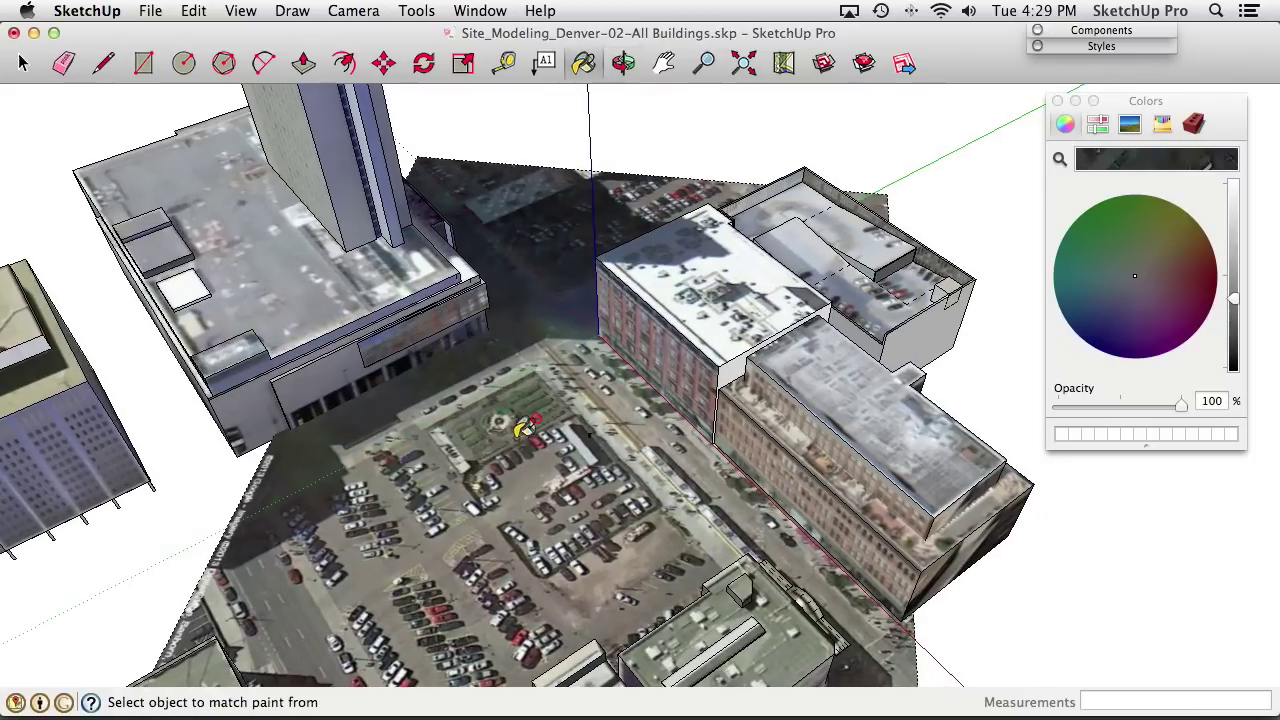
middle_drag(690, 312, 619, 355)
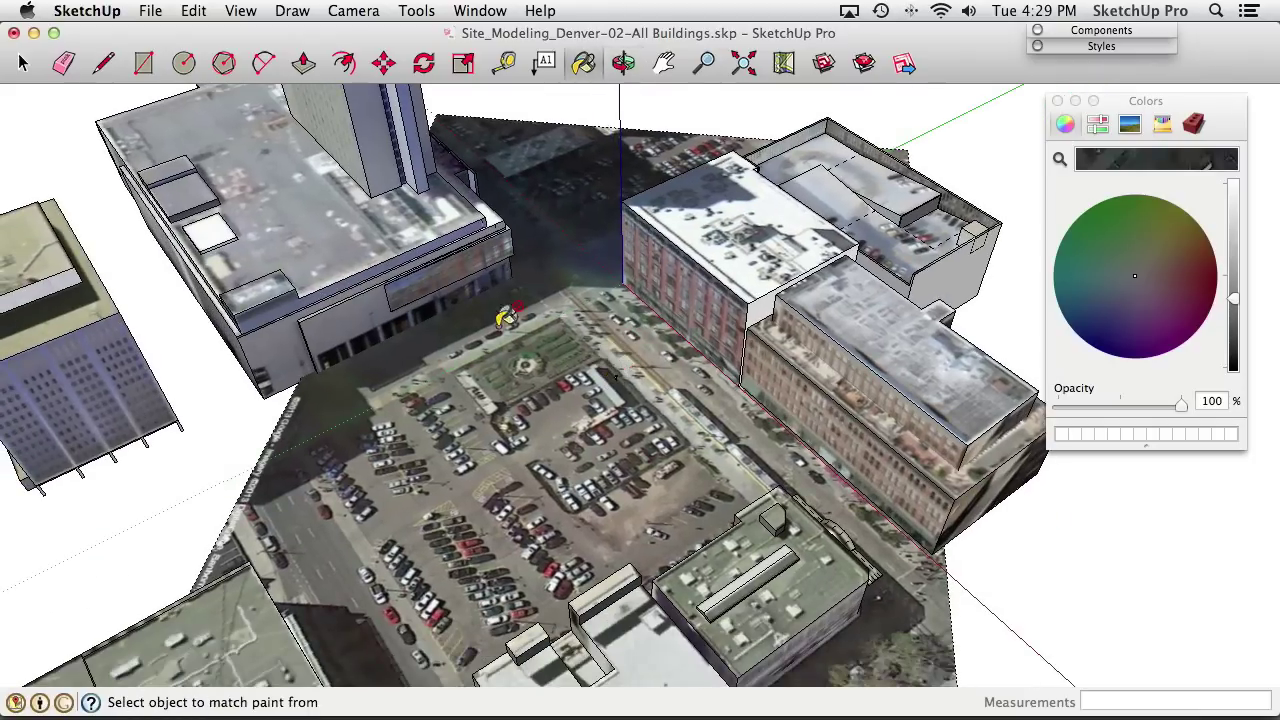
scroll(500, 309, down, 3)
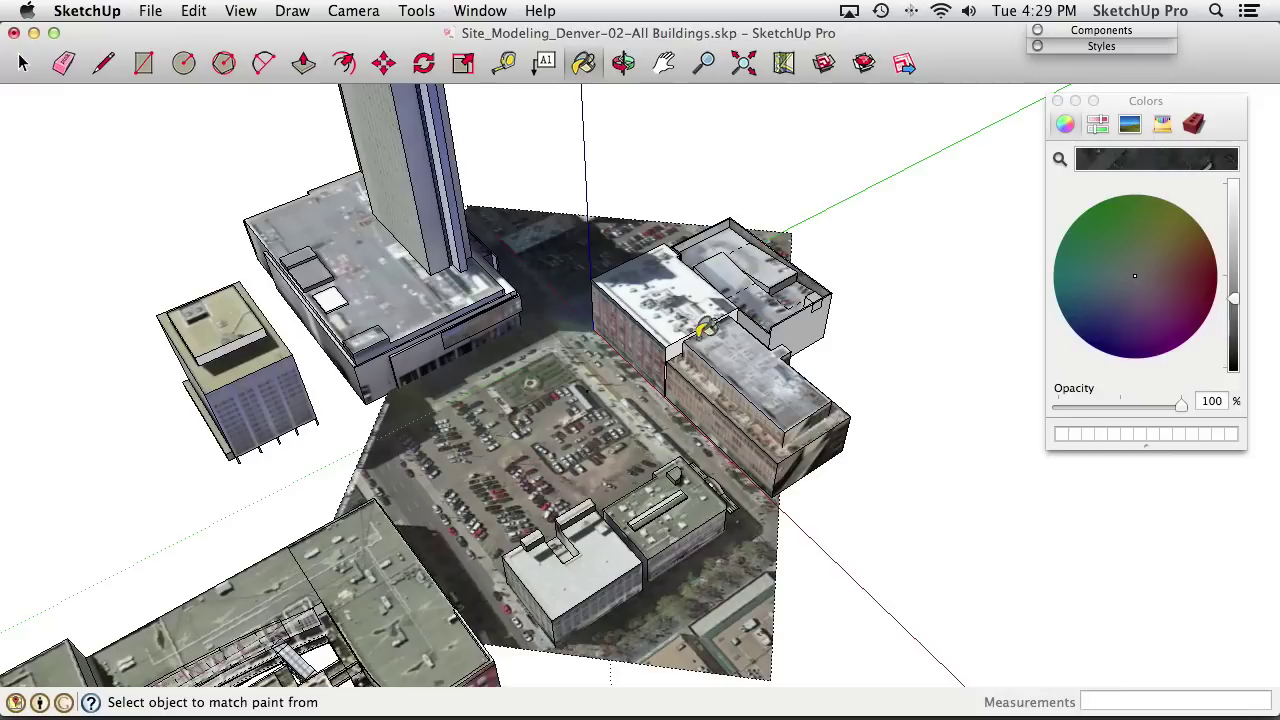
scroll(679, 300, up, 3)
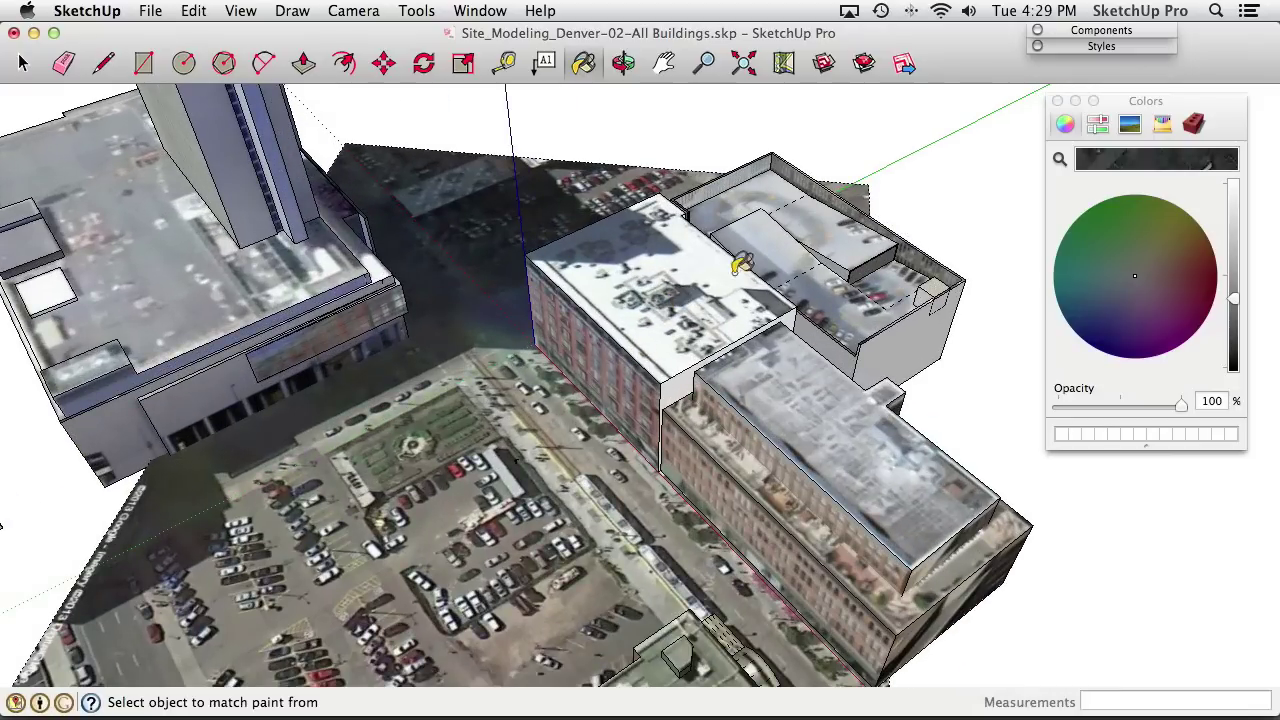
middle_drag(720, 322, 697, 360)
mouse_move(628, 323)
middle_down()
mouse_move(650, 330)
mouse_move(610, 375)
mouse_move(609, 330)
middle_up()
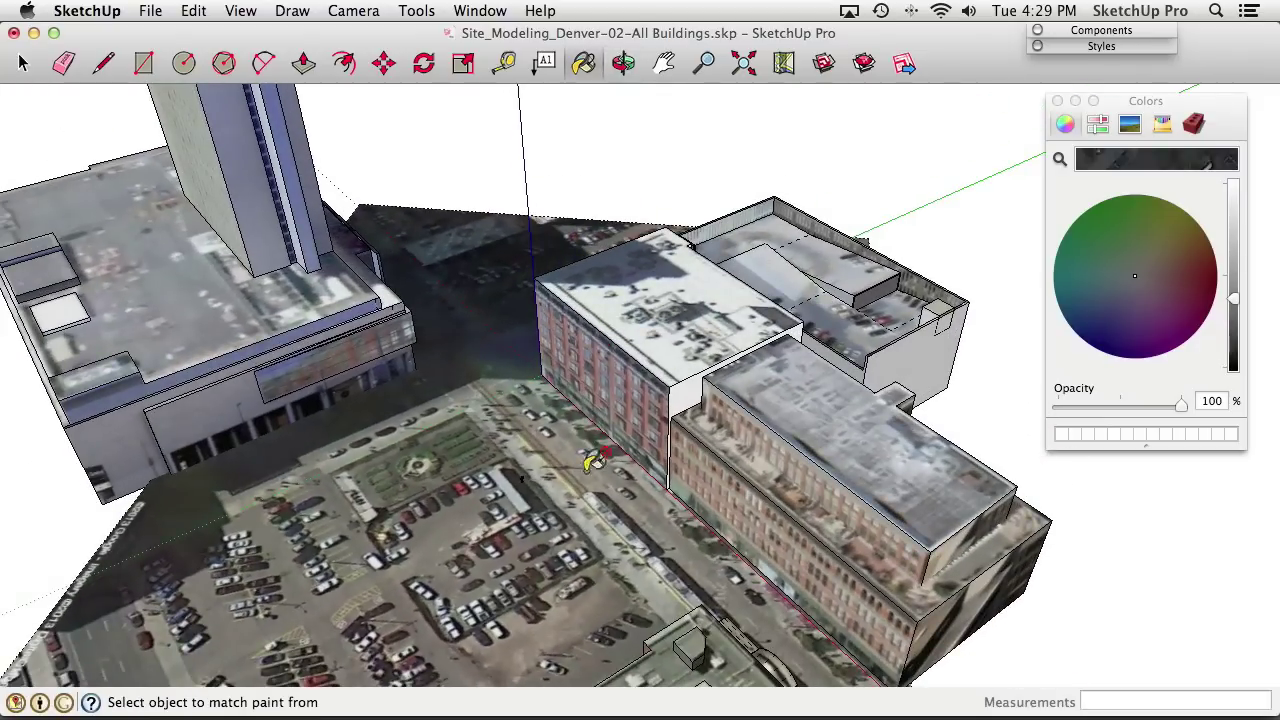
middle_drag(677, 283, 665, 275)
scroll(655, 300, down, 6)
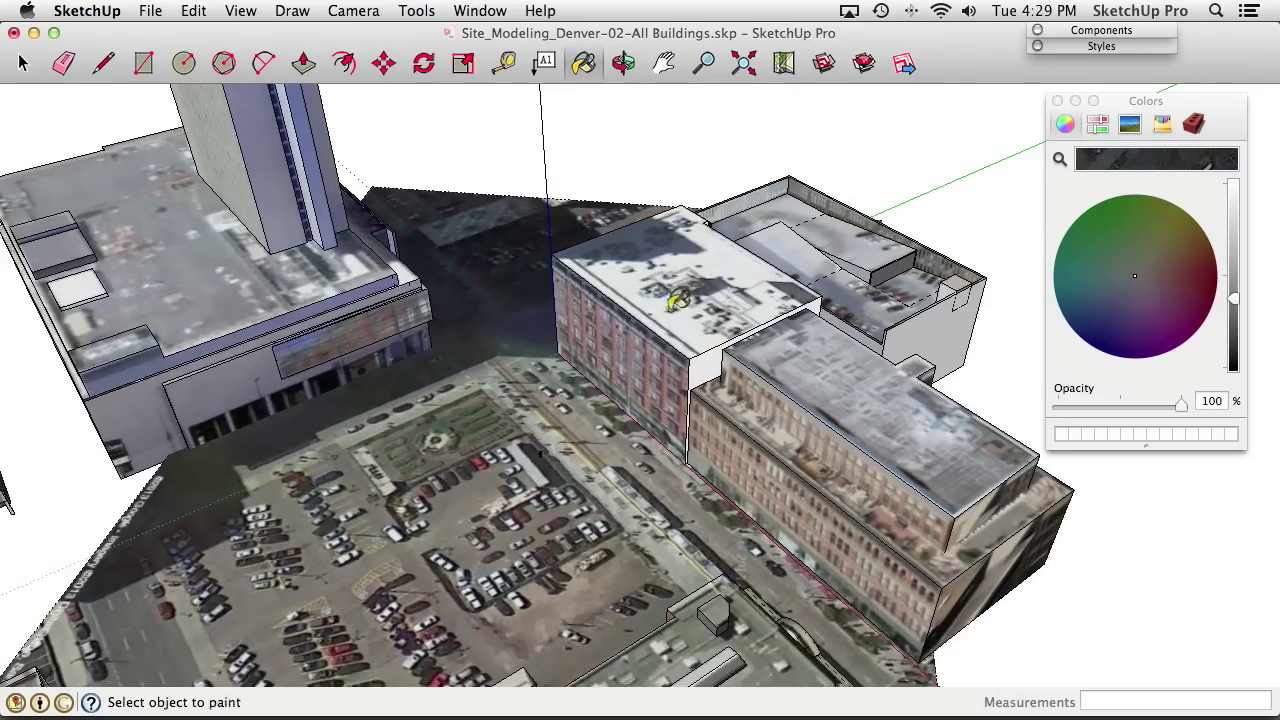
Select the whole brick building and make it a component named "New Building"
key(space)
middle_drag(665, 412, 562, 316)
scroll(625, 330, up, 3)
click(572, 340)
triple_click(572, 340)
right_click(562, 316)
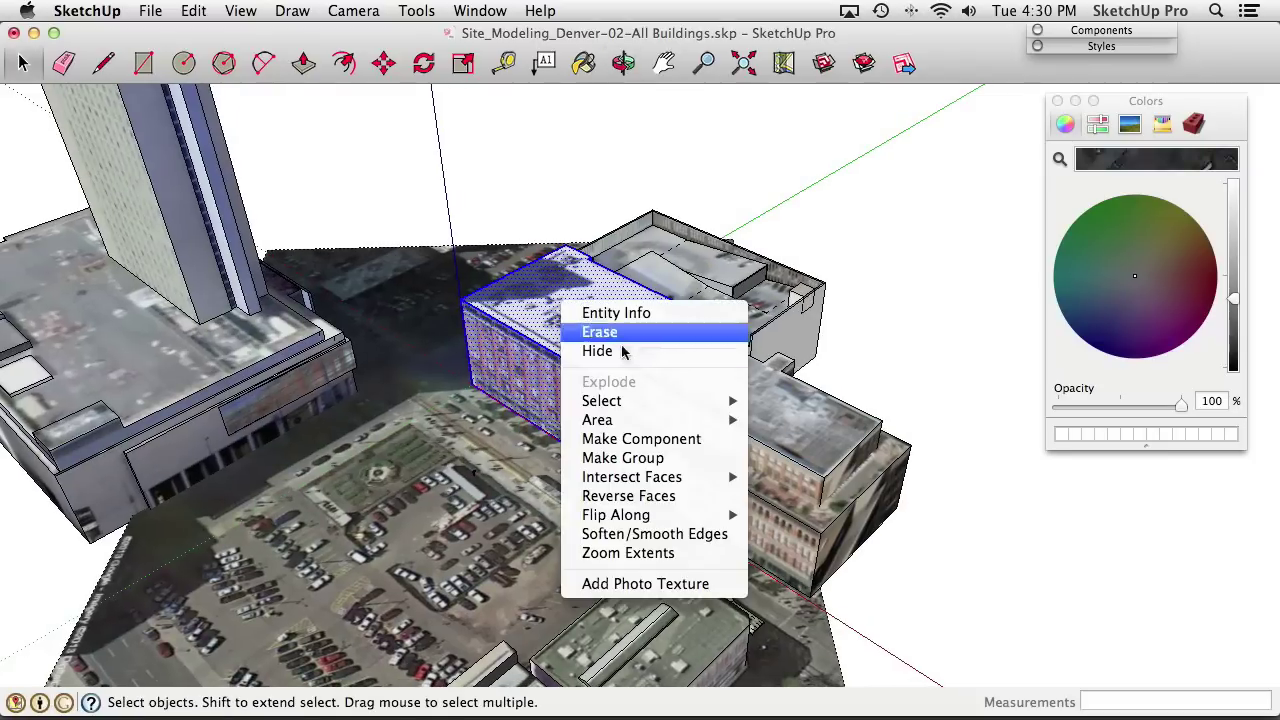
click(653, 440)
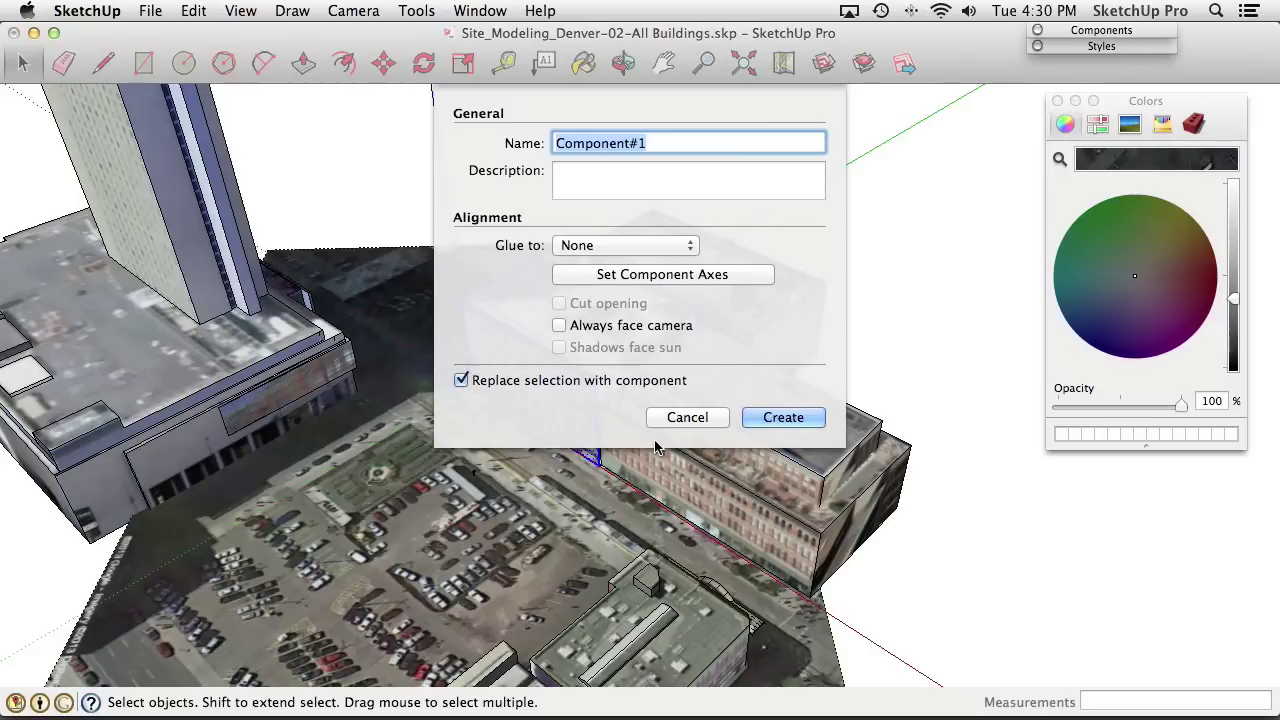
text(N)
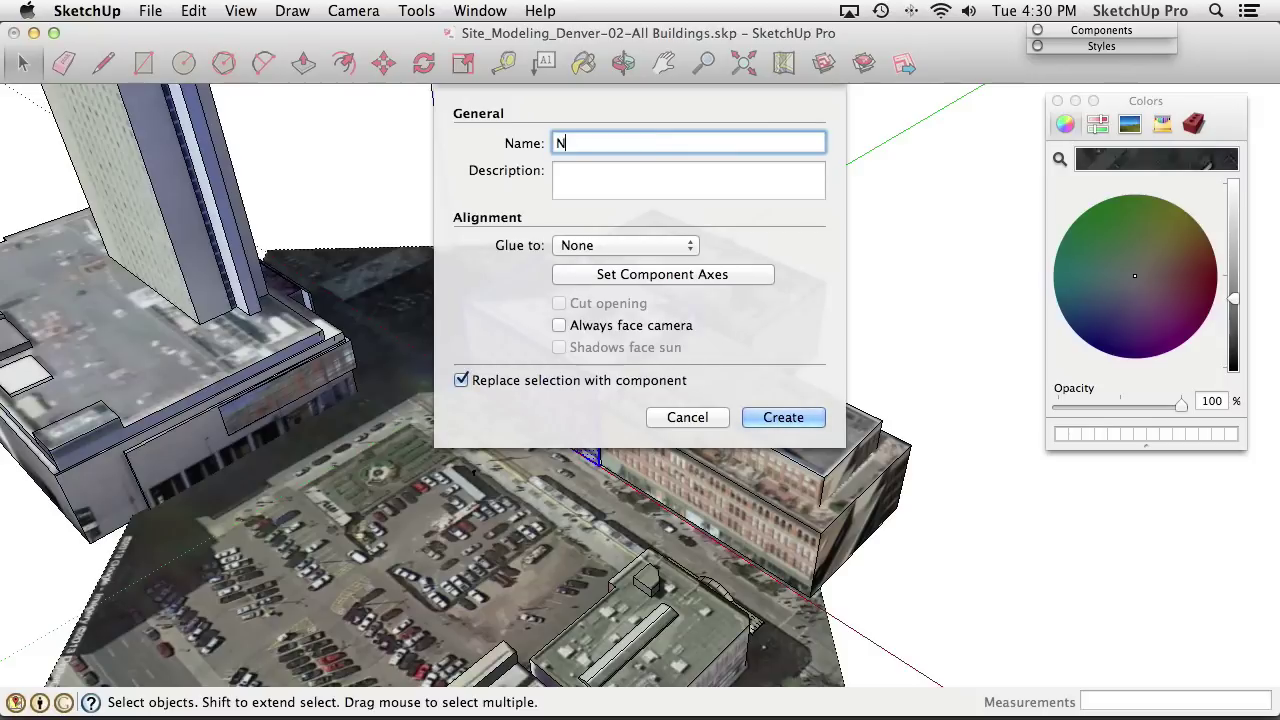
text(ew Building)
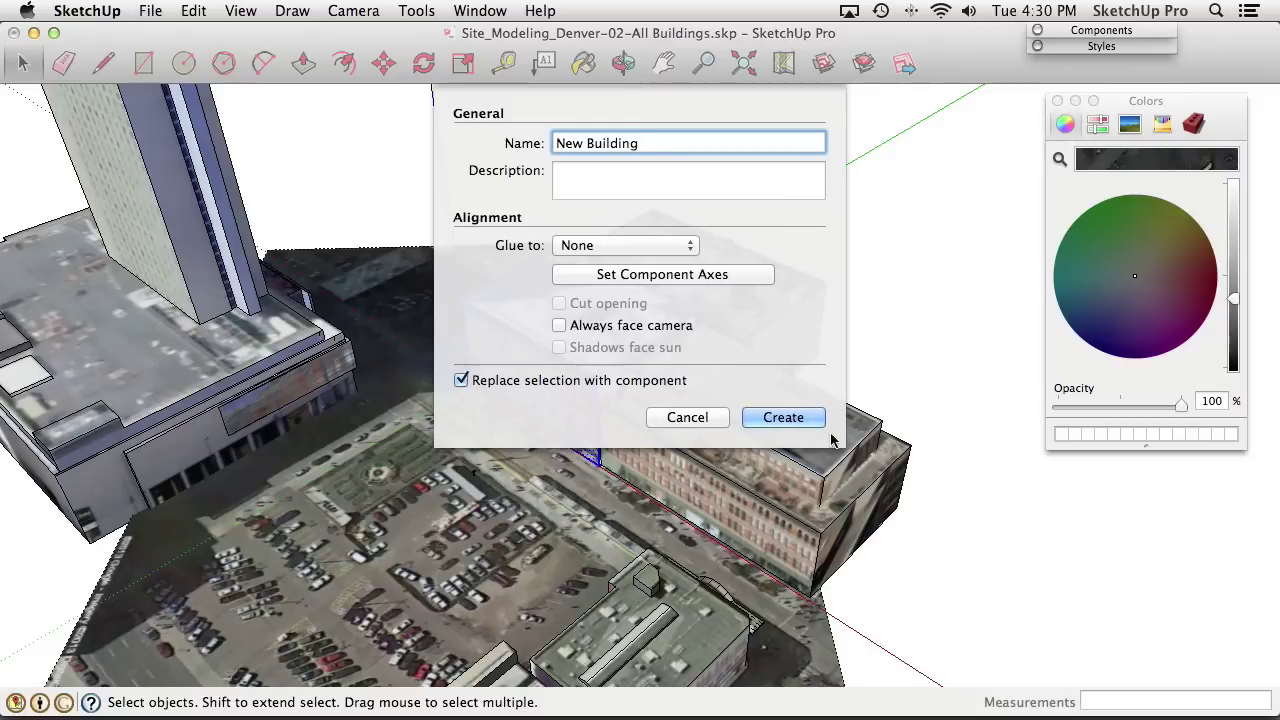
click(795, 419)
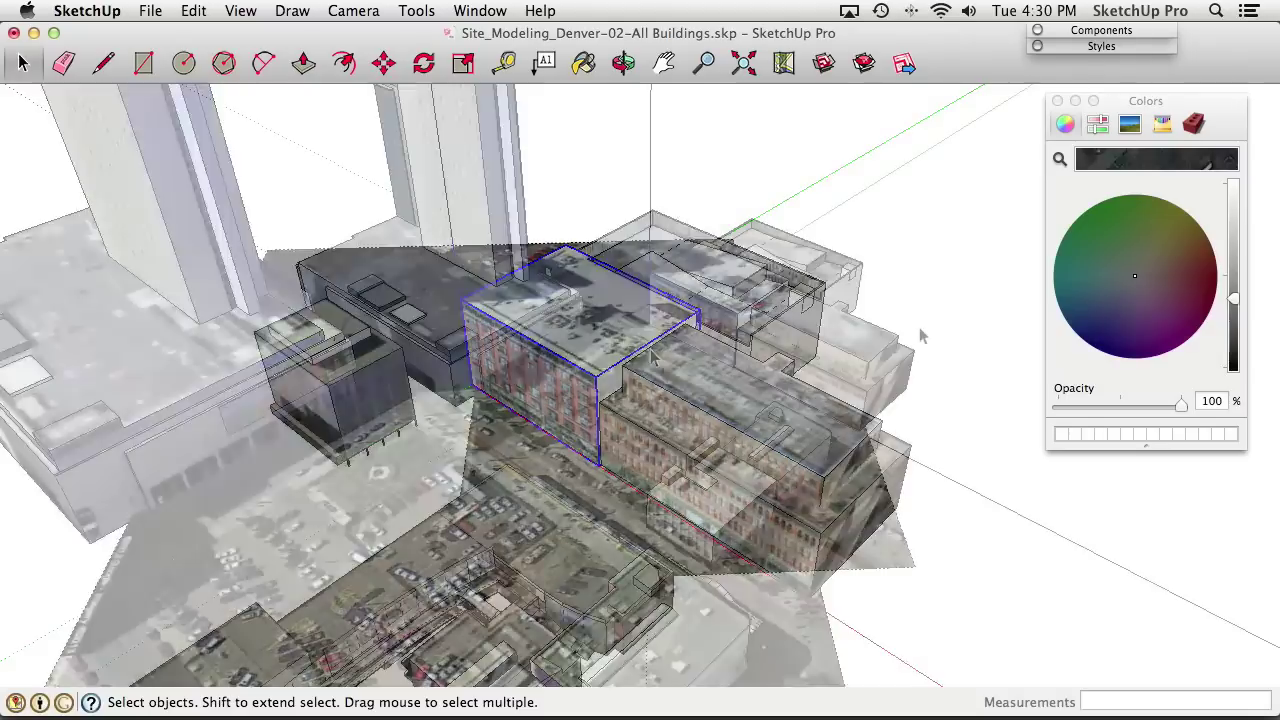
Examine the site model around the parking lot, including the missing building, from several directions
key(o)
drag(610, 330, 603, 396)
key(space)
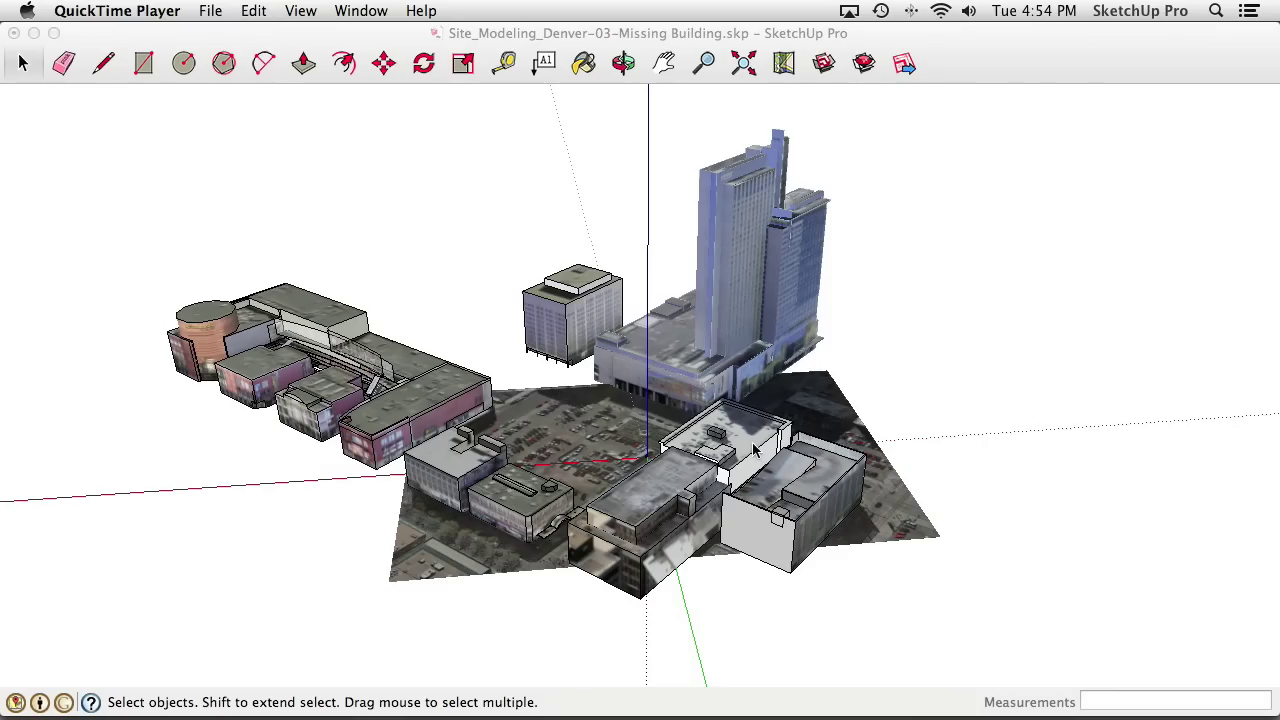
click(933, 417)
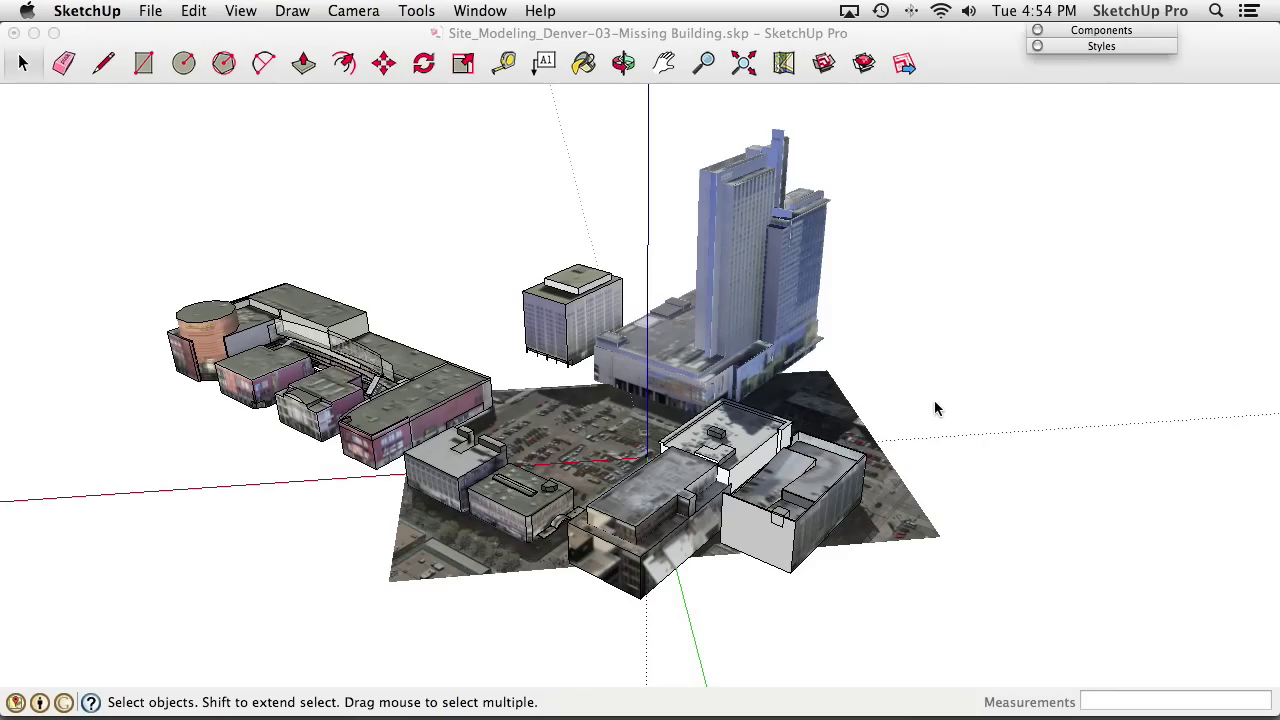
mouse_move(933, 417)
middle_down()
mouse_move(1034, 480)
mouse_move(703, 418)
mouse_move(587, 426)
mouse_move(735, 438)
mouse_move(652, 418)
middle_up()
scroll(587, 426, down, 5)
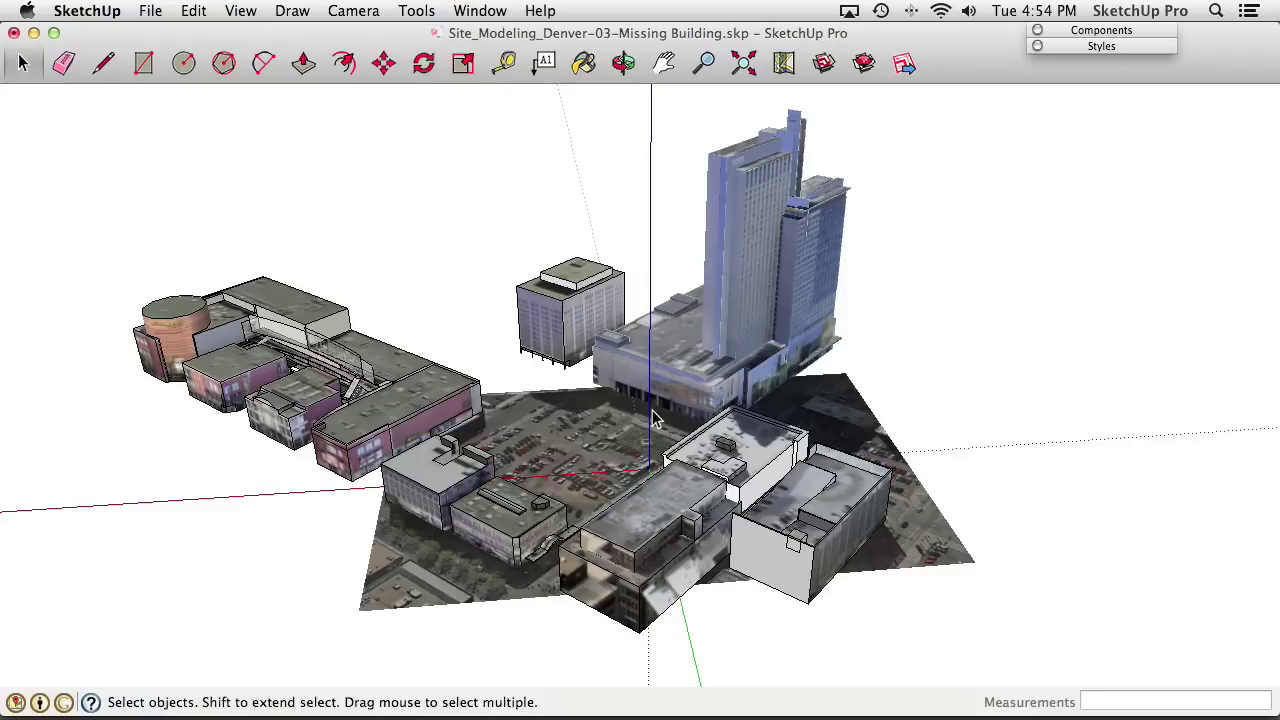
scroll(618, 426, up, 3)
middle_drag(618, 426, 650, 365)
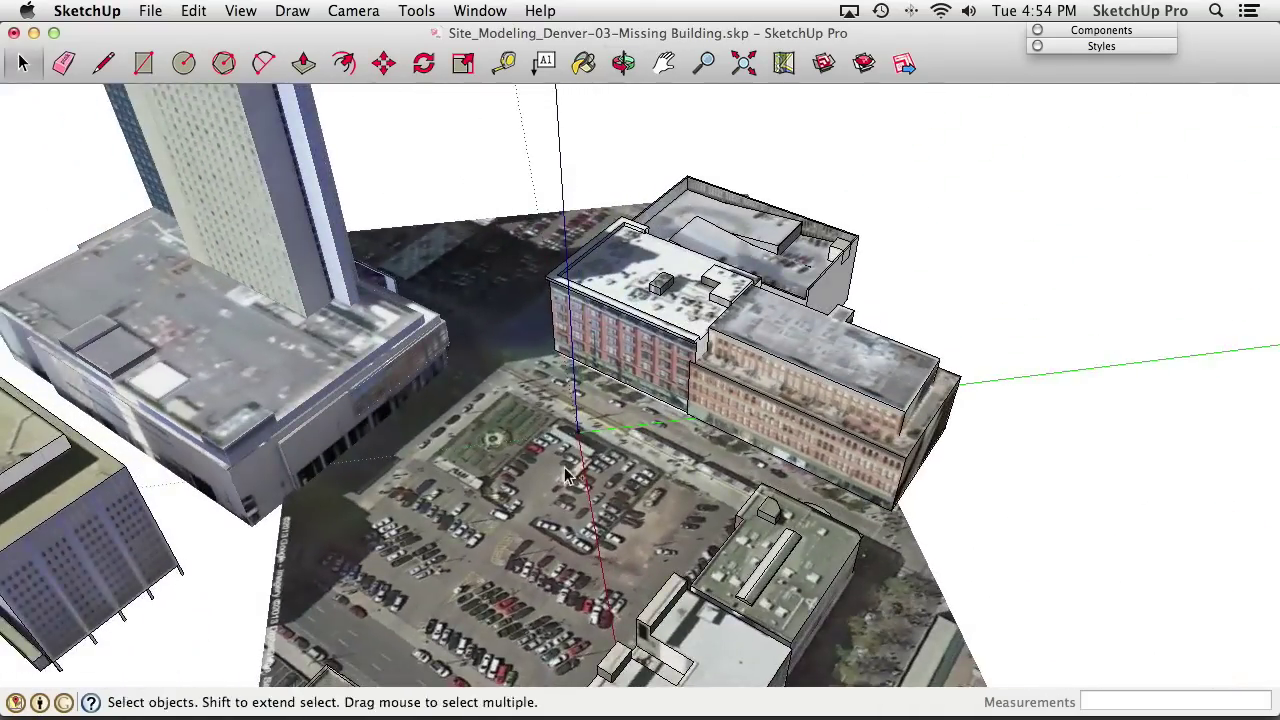
middle_drag(636, 300, 795, 295)
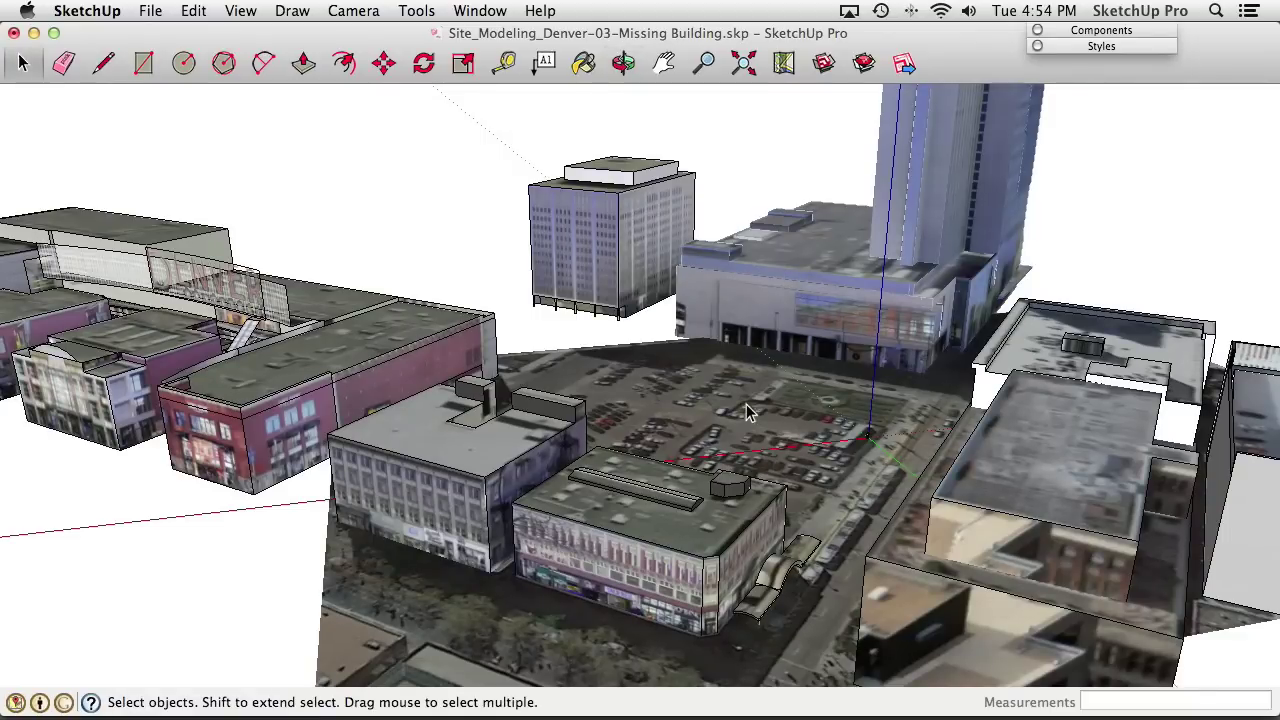
scroll(760, 450, down, 5)
middle_drag(760, 450, 609, 466)
scroll(650, 455, down, 3)
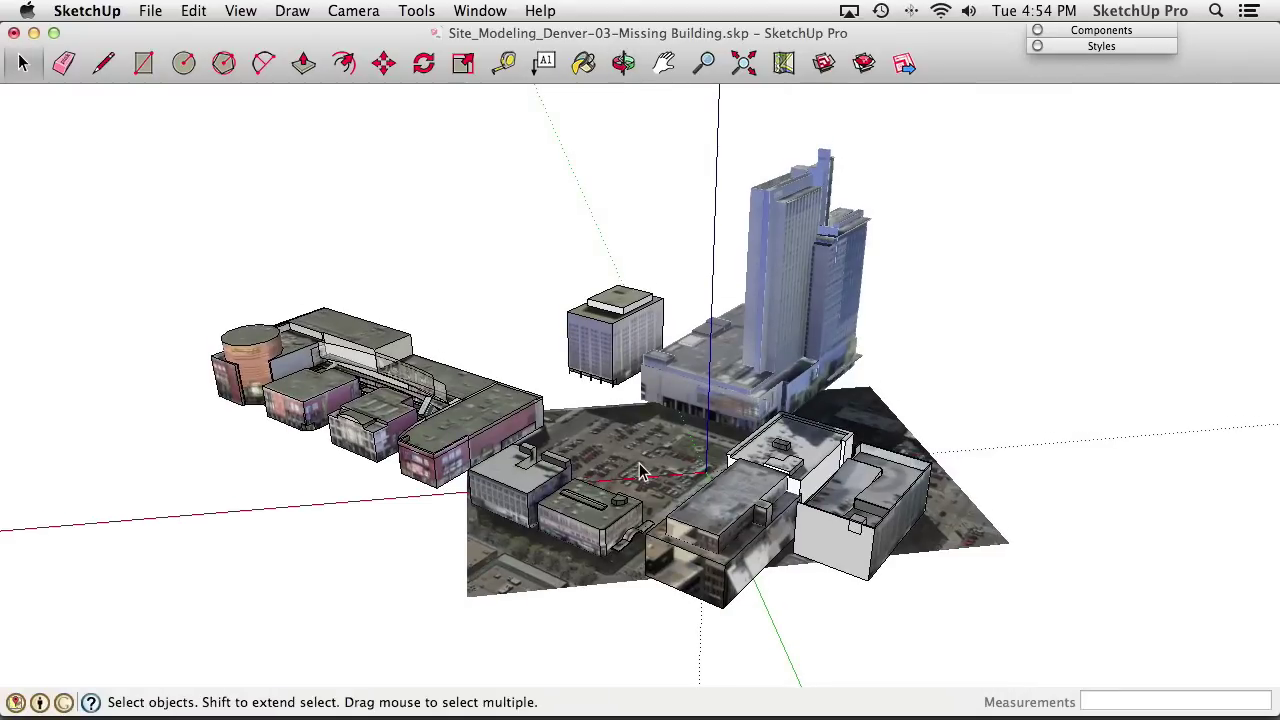
Edit the style's face settings to display the site model as Shaded without textures
click(1104, 47)
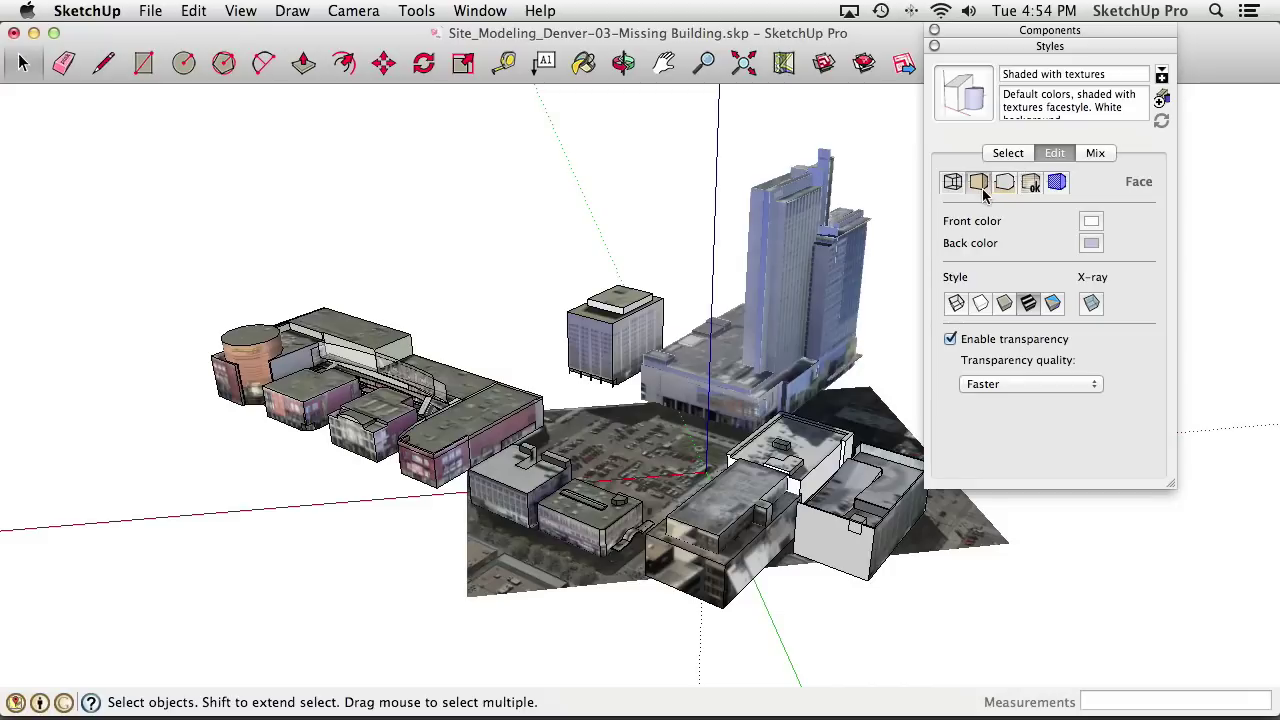
click(1005, 311)
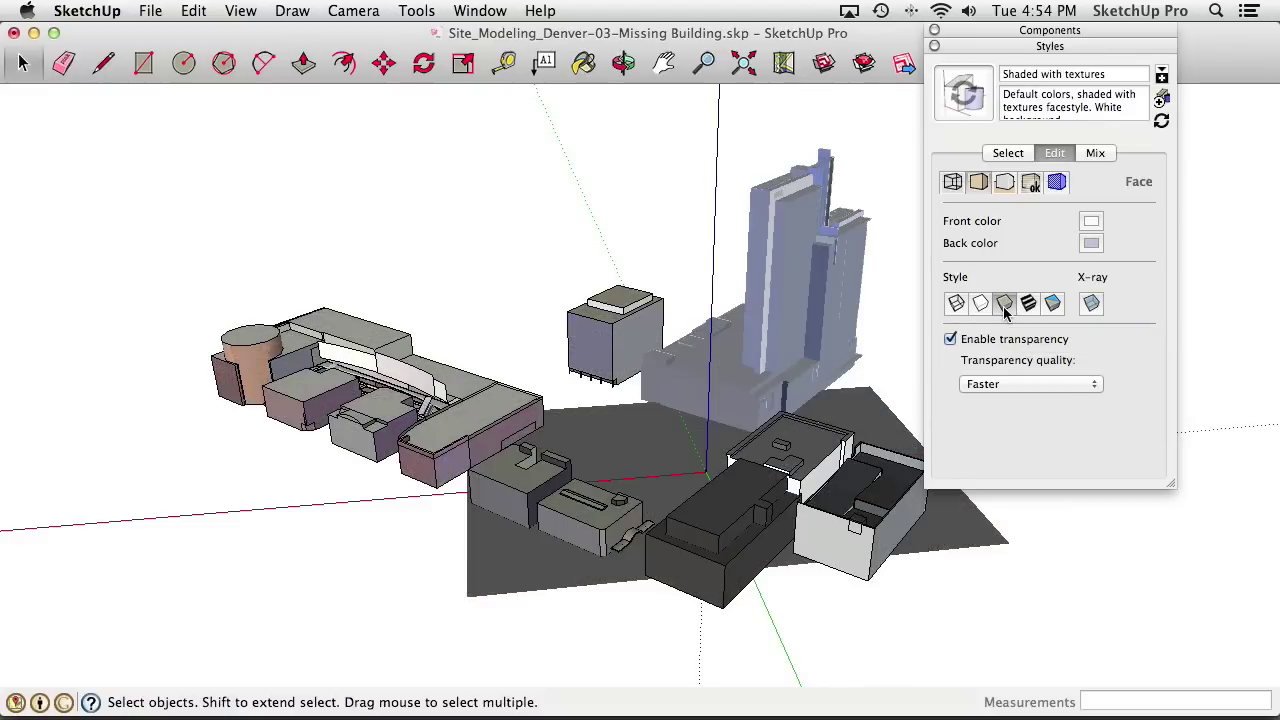
Select all eight buildings around the parking lot together, leaving the ground snapshot unselected
click(1010, 48)
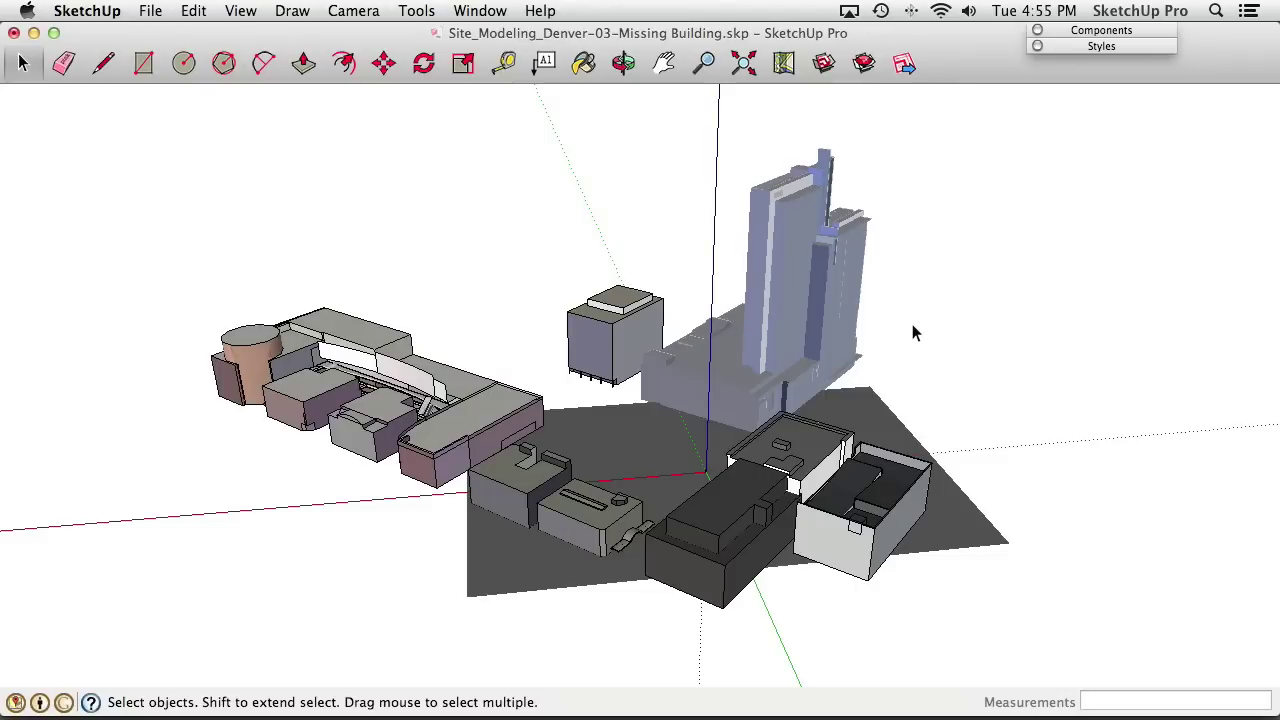
middle_drag(617, 434, 620, 500)
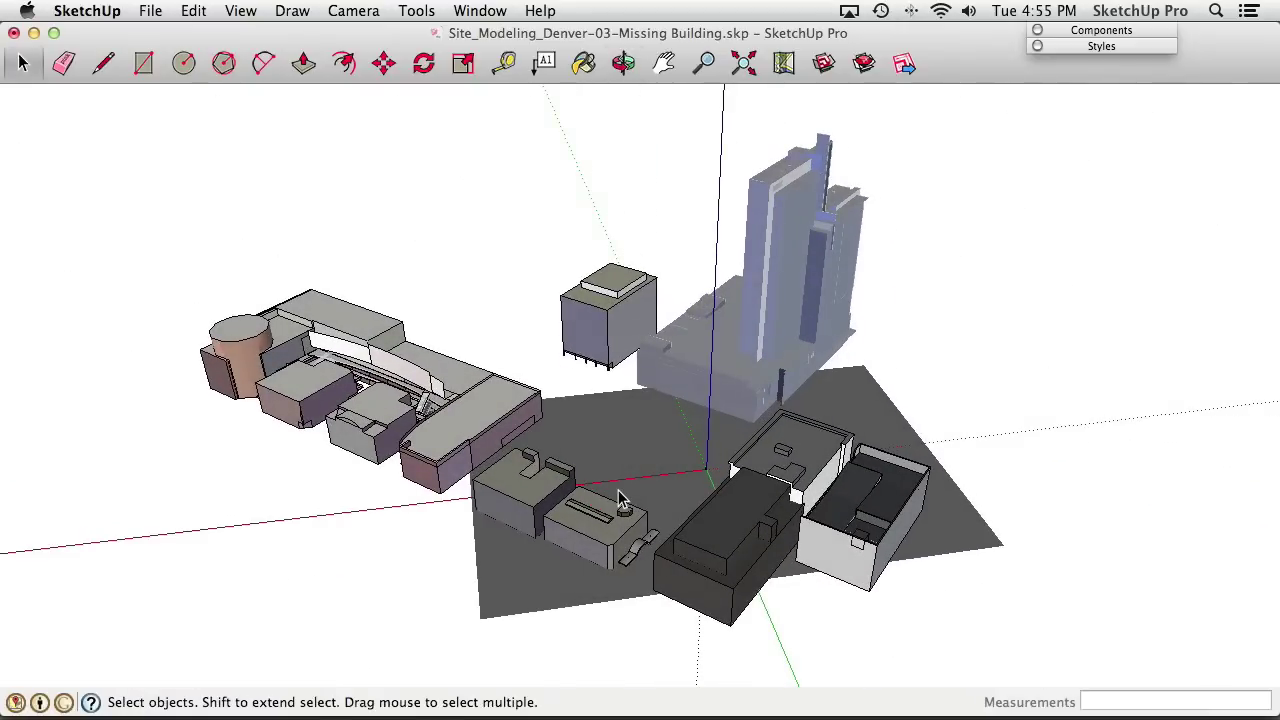
click(689, 362)
shift+click(592, 330)
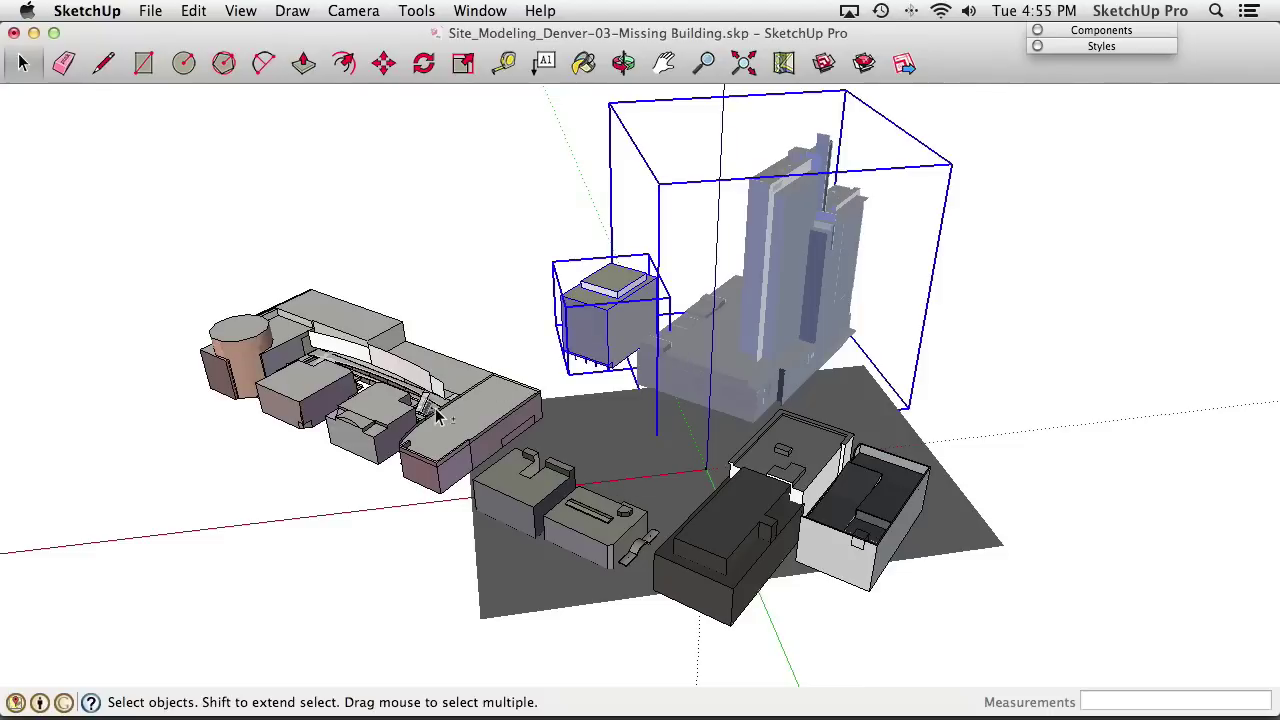
shift+click(437, 416)
shift+click(545, 505)
shift+click(612, 520)
shift+click(738, 528)
shift+click(800, 462)
shift+click(858, 507)
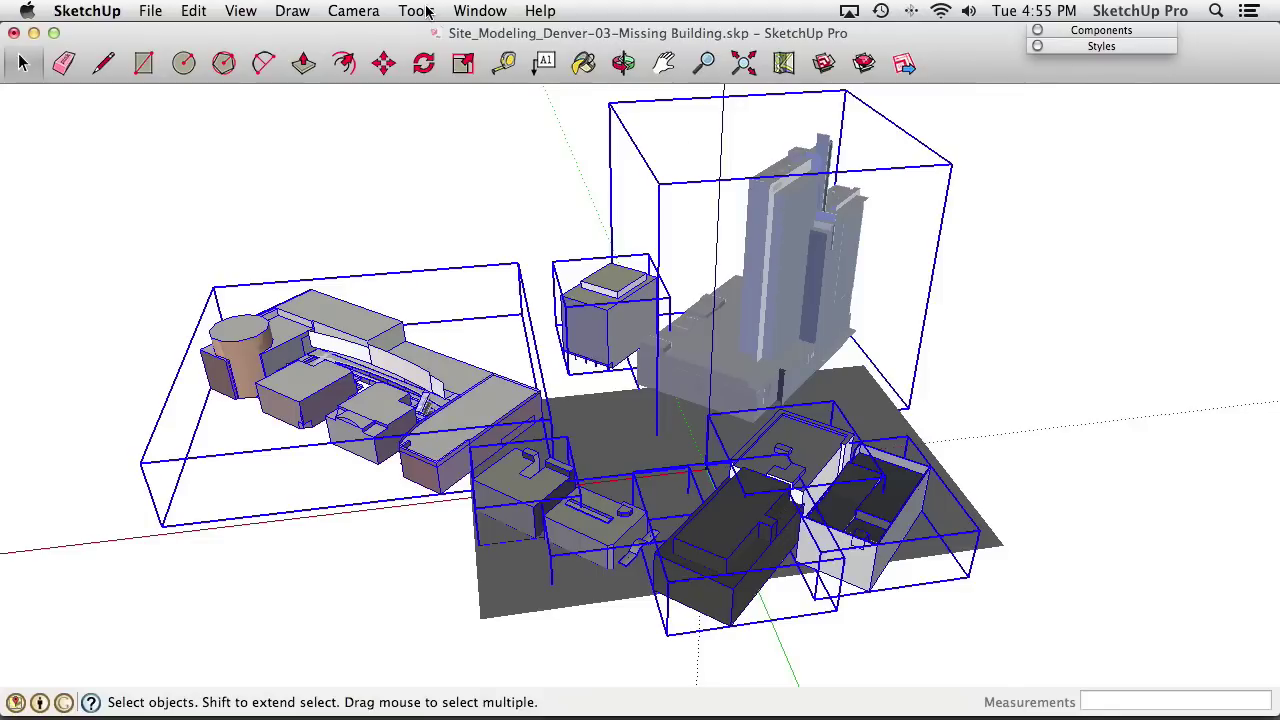
Add a new layer named "Context Buildings"
click(459, 11)
click(492, 207)
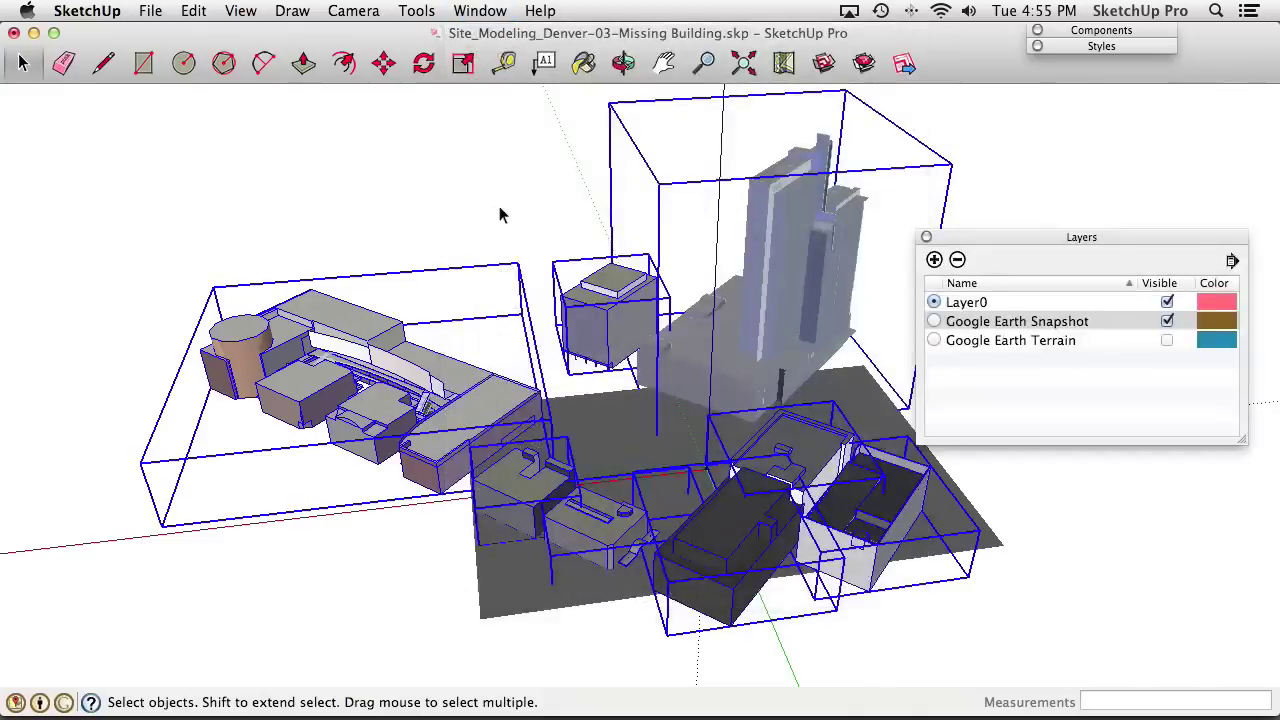
click(938, 260)
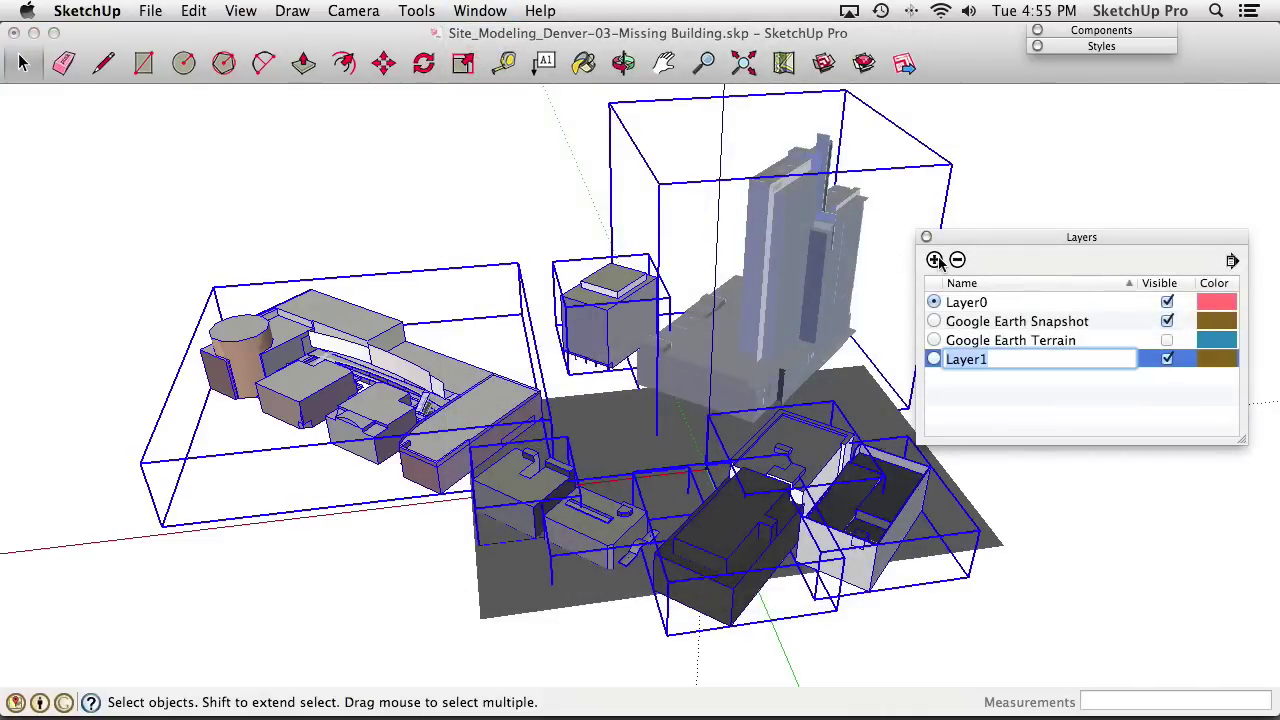
text(C)
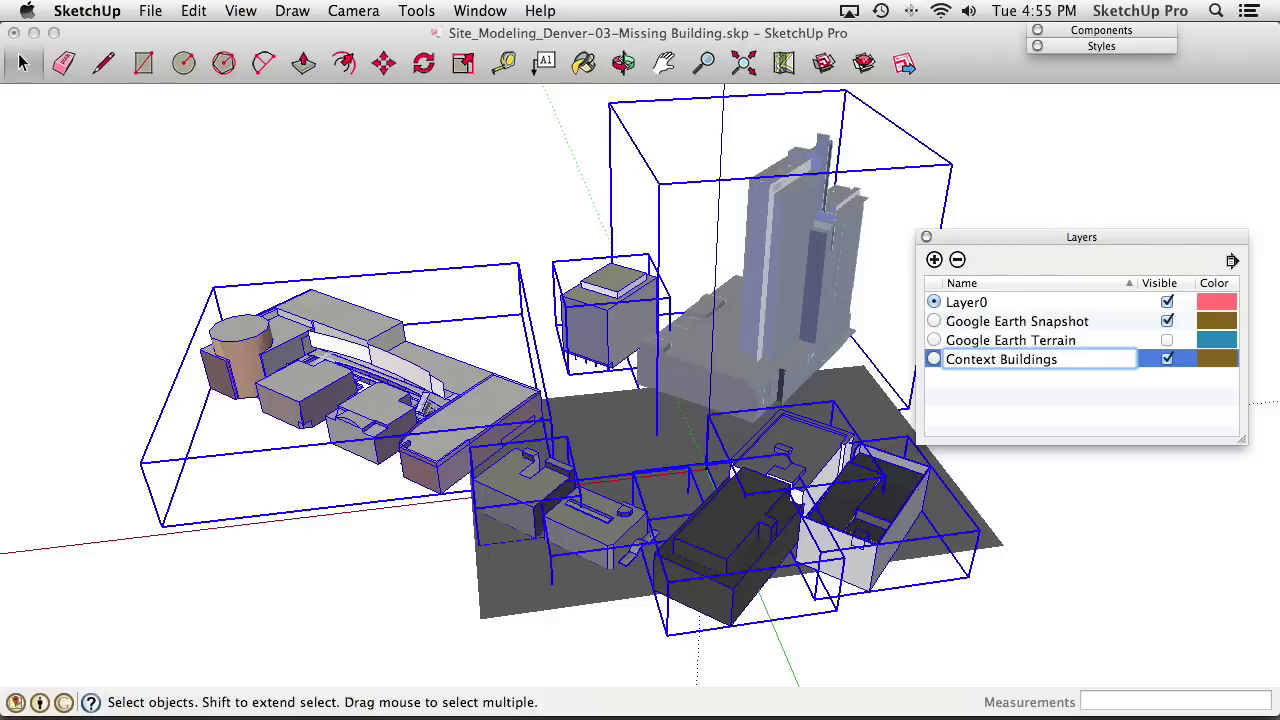
text(ontext Buildings)
key(Return)
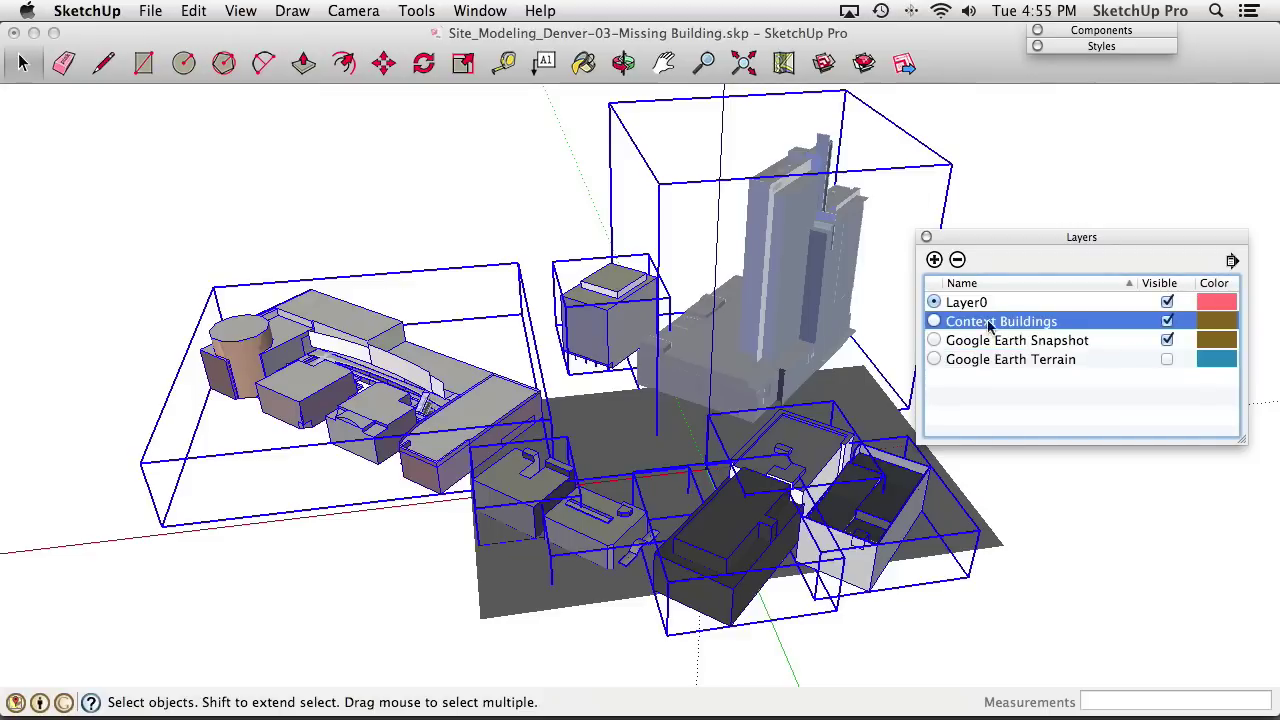
Assign the selected buildings to the Context Buildings layer and check the assignment by switching that layer's visibility off and on
drag(1024, 238, 1026, 75)
right_click(774, 236)
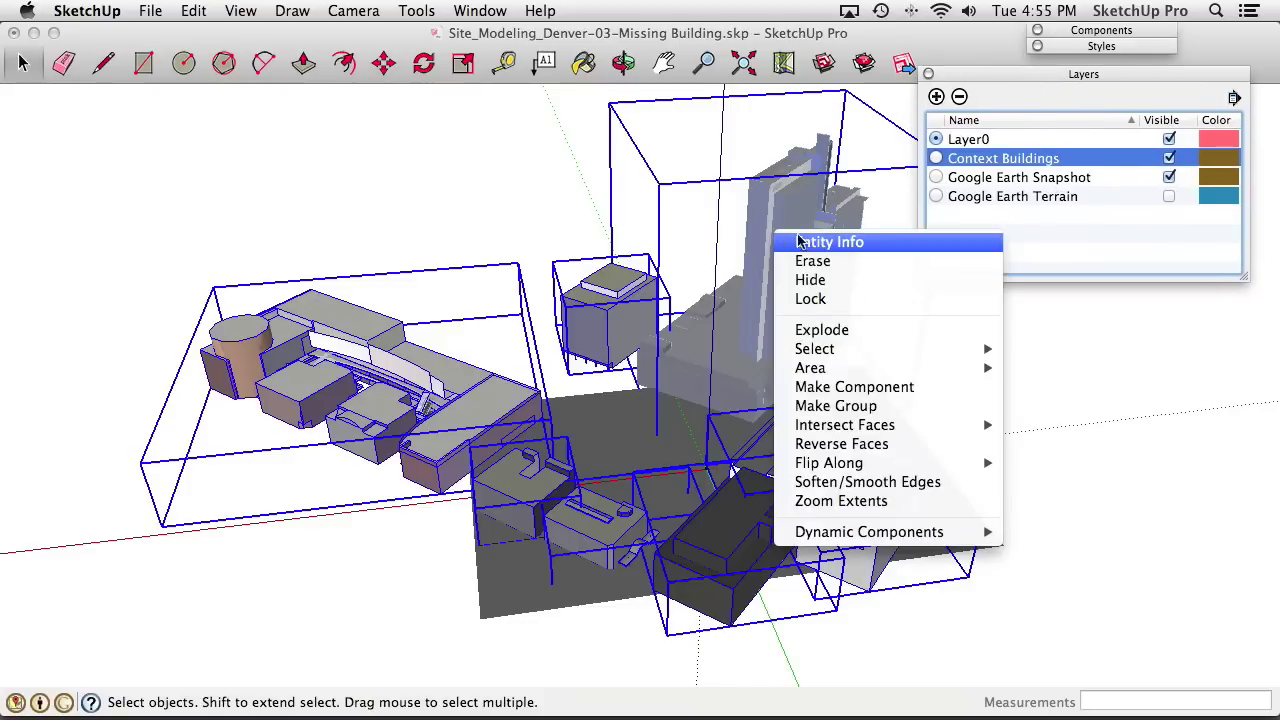
click(817, 243)
drag(990, 102, 986, 307)
click(1231, 346)
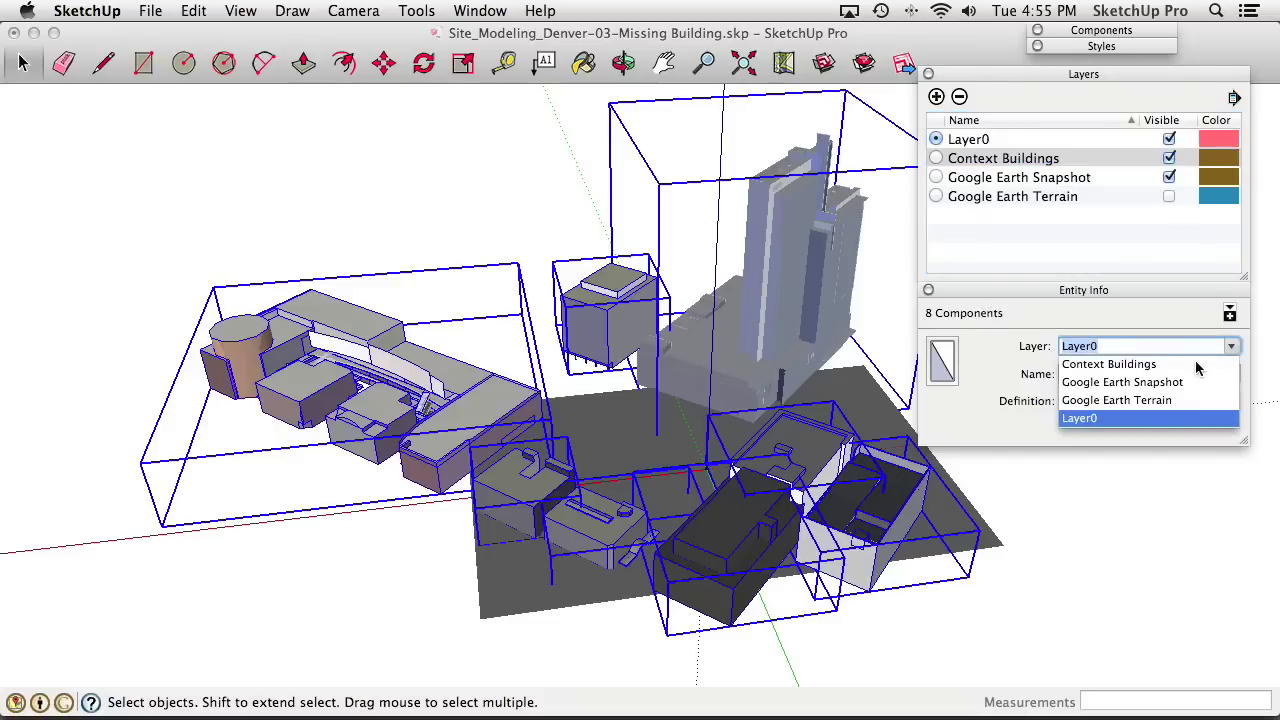
click(1120, 366)
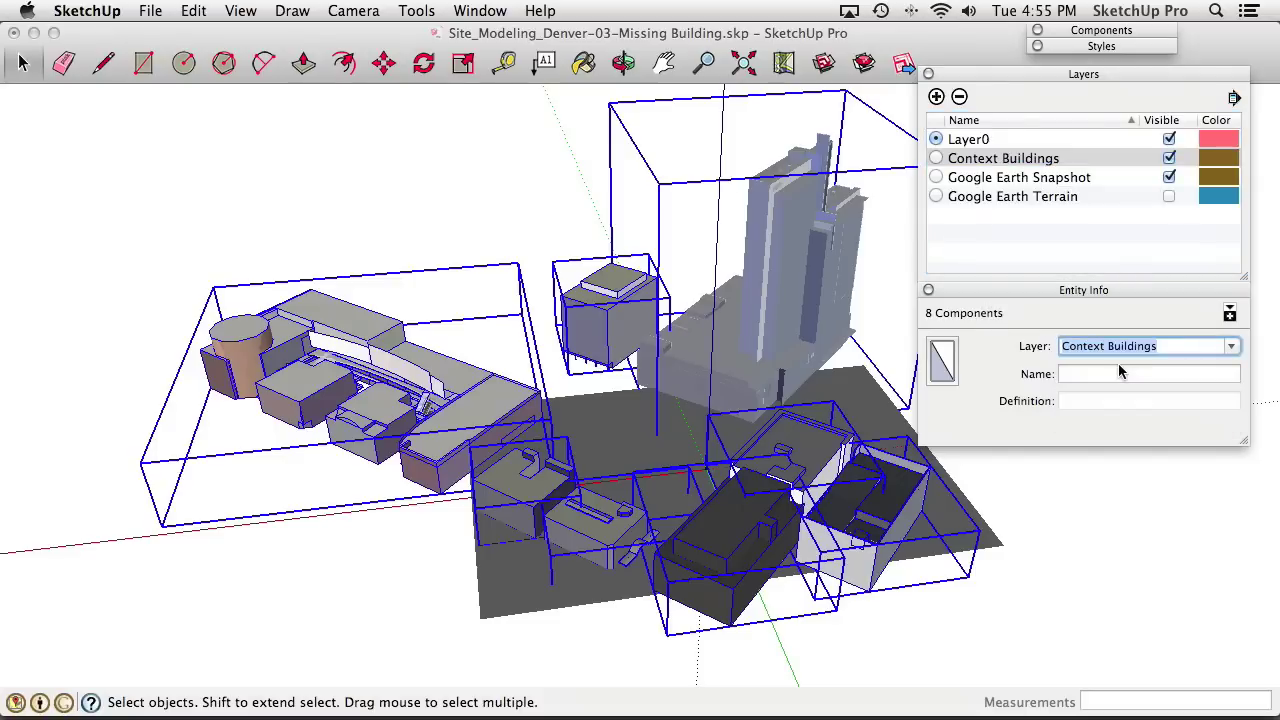
click(1170, 159)
click(1170, 159)
click(1170, 159)
click(1170, 159)
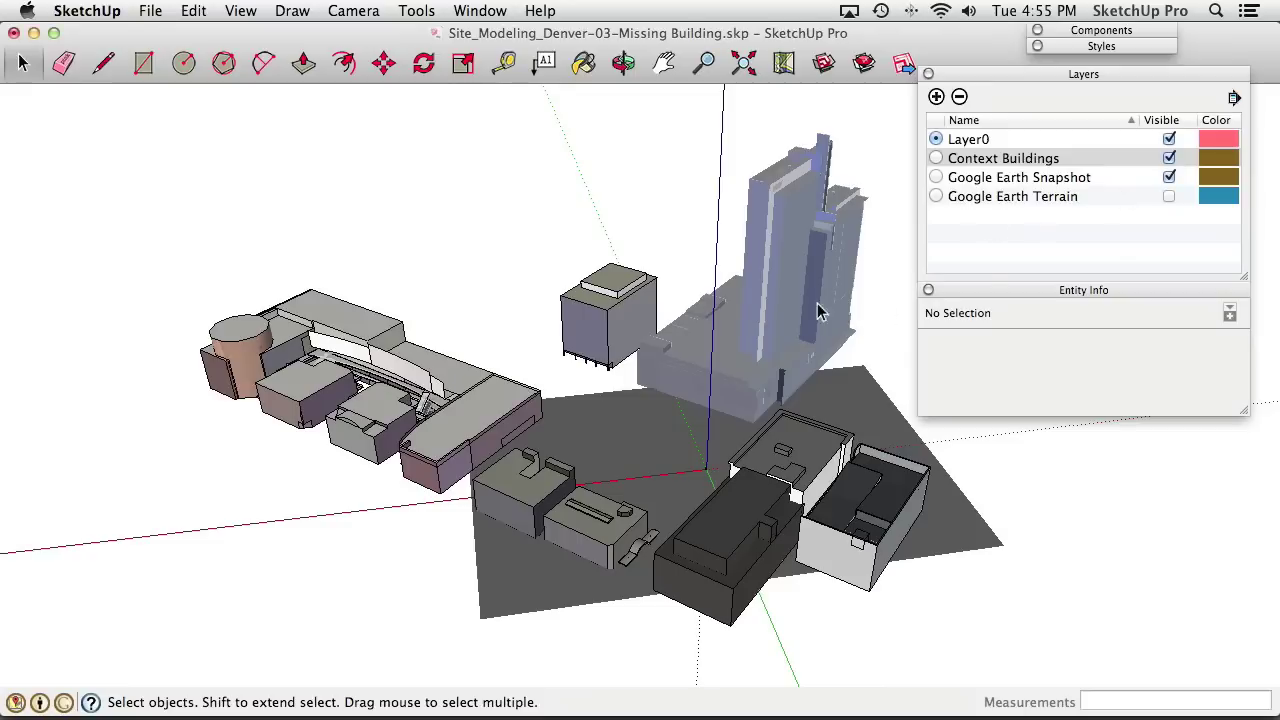
Copy all eight context buildings and paste the duplicates in place over the originals
click(746, 310)
shift+click(603, 318)
shift+click(450, 384)
shift+click(500, 484)
shift+click(740, 540)
shift+click(800, 462)
shift+click(820, 446)
shift+click(870, 508)
click(193, 10)
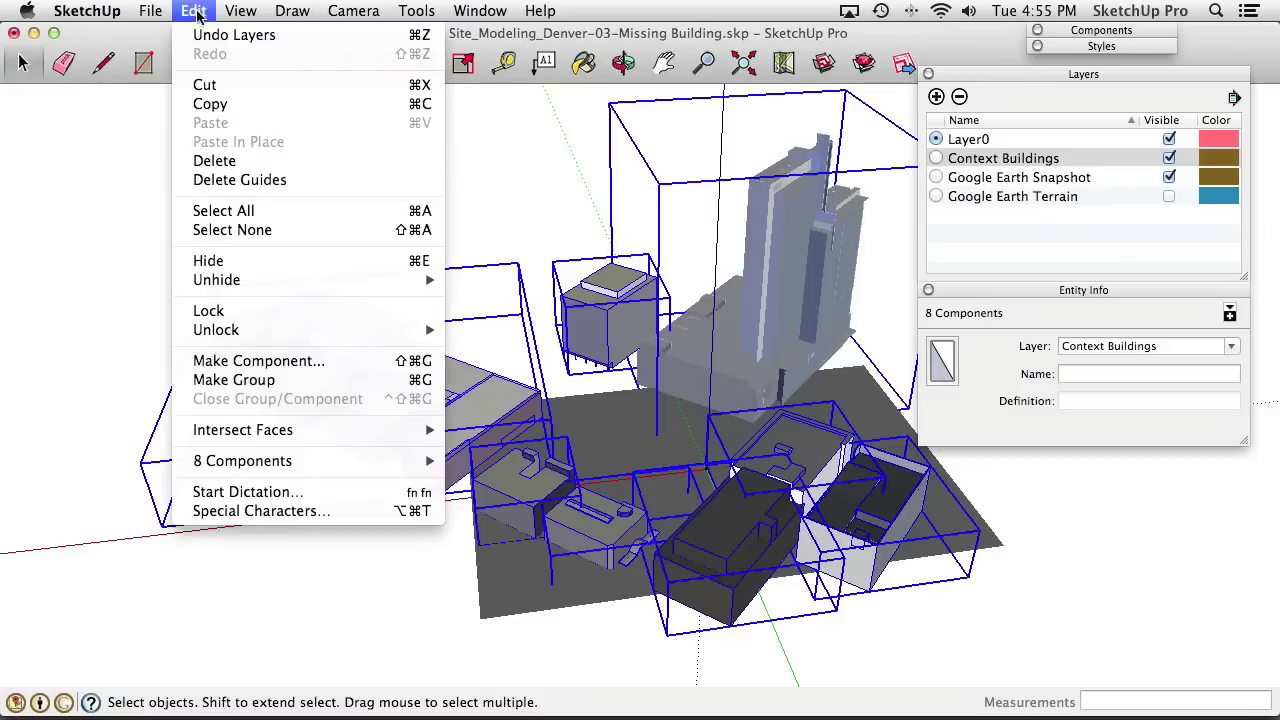
click(200, 100)
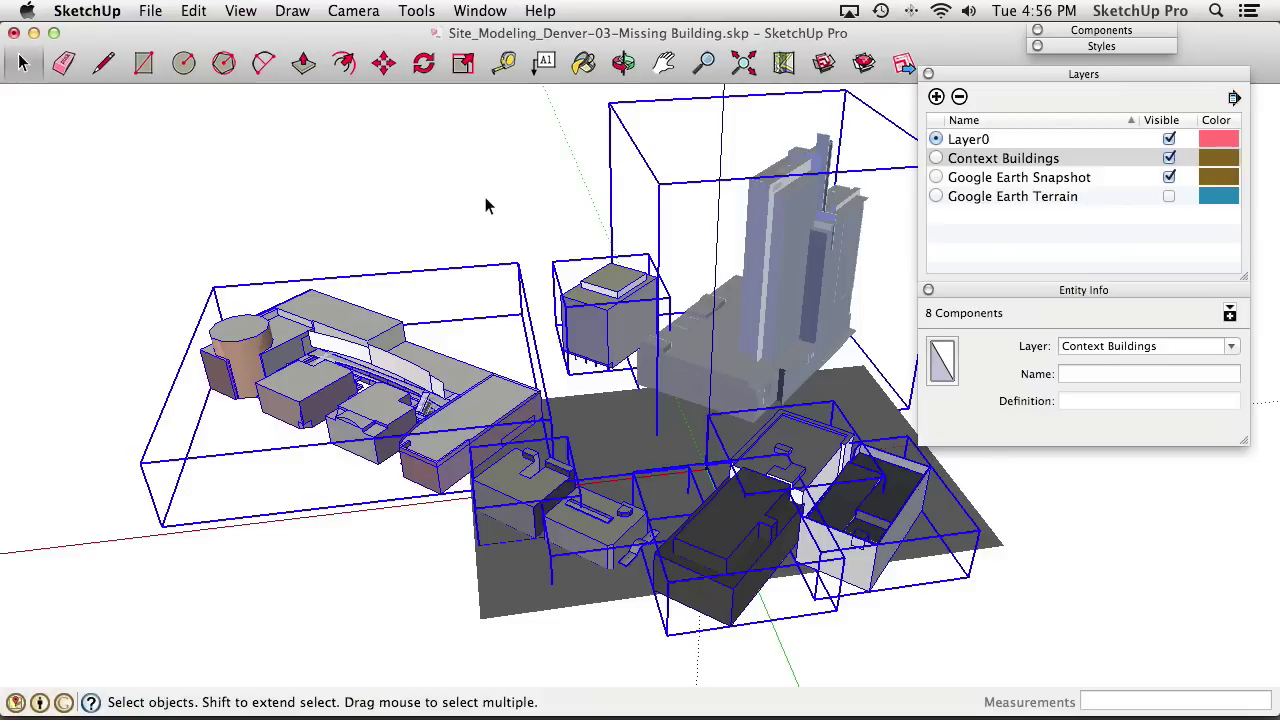
click(193, 10)
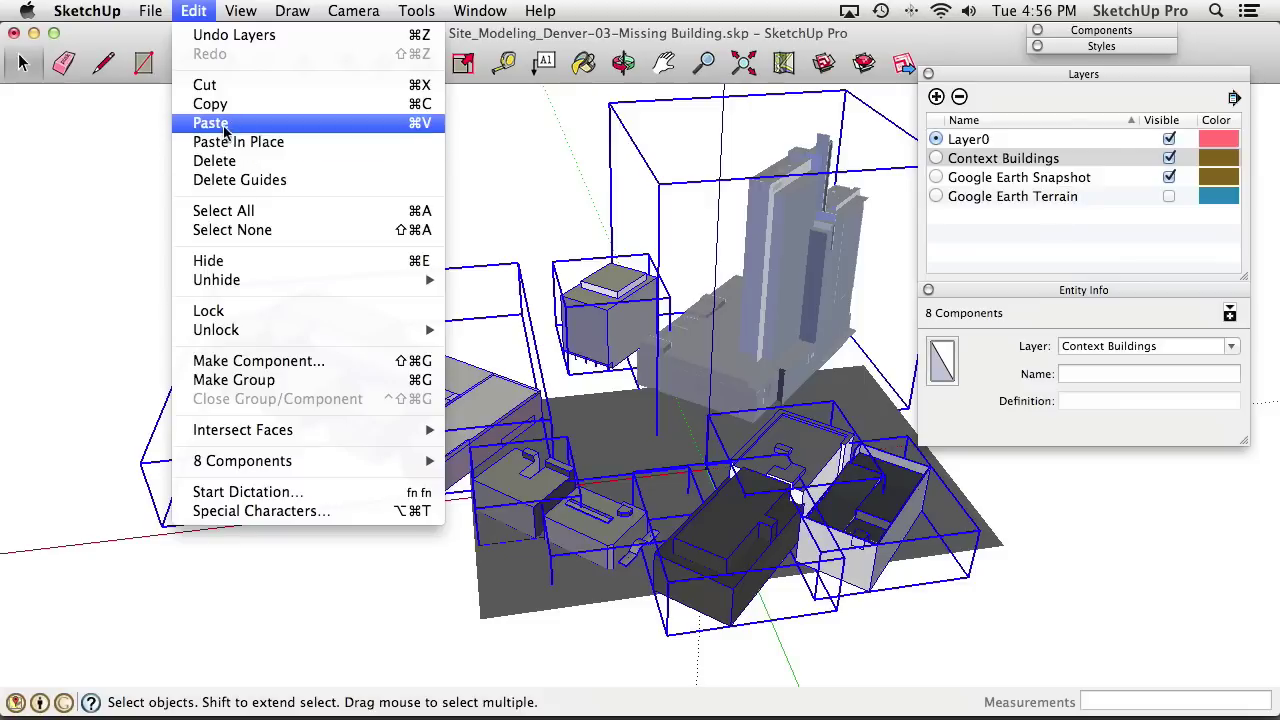
click(293, 148)
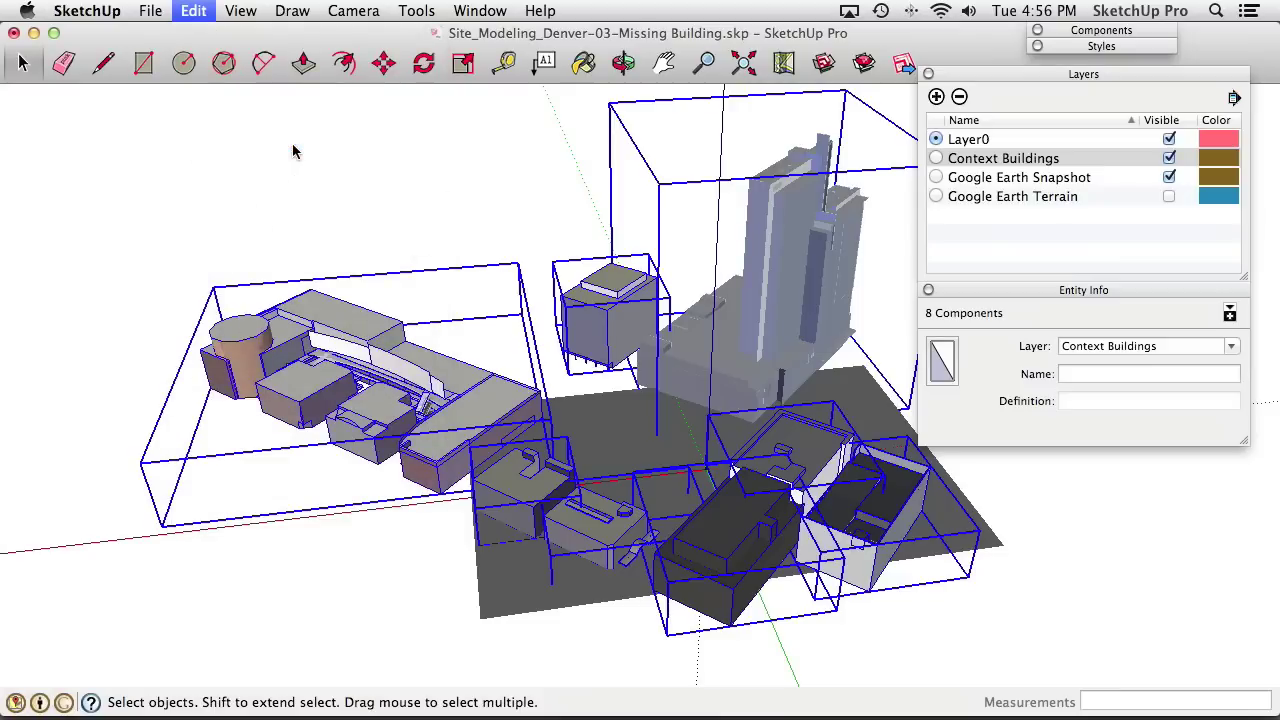
click(491, 219)
Select one set of the eight duplicated buildings and assign it to a new layer named "Massing Buildings"
middle_drag(491, 218, 1000, 395)
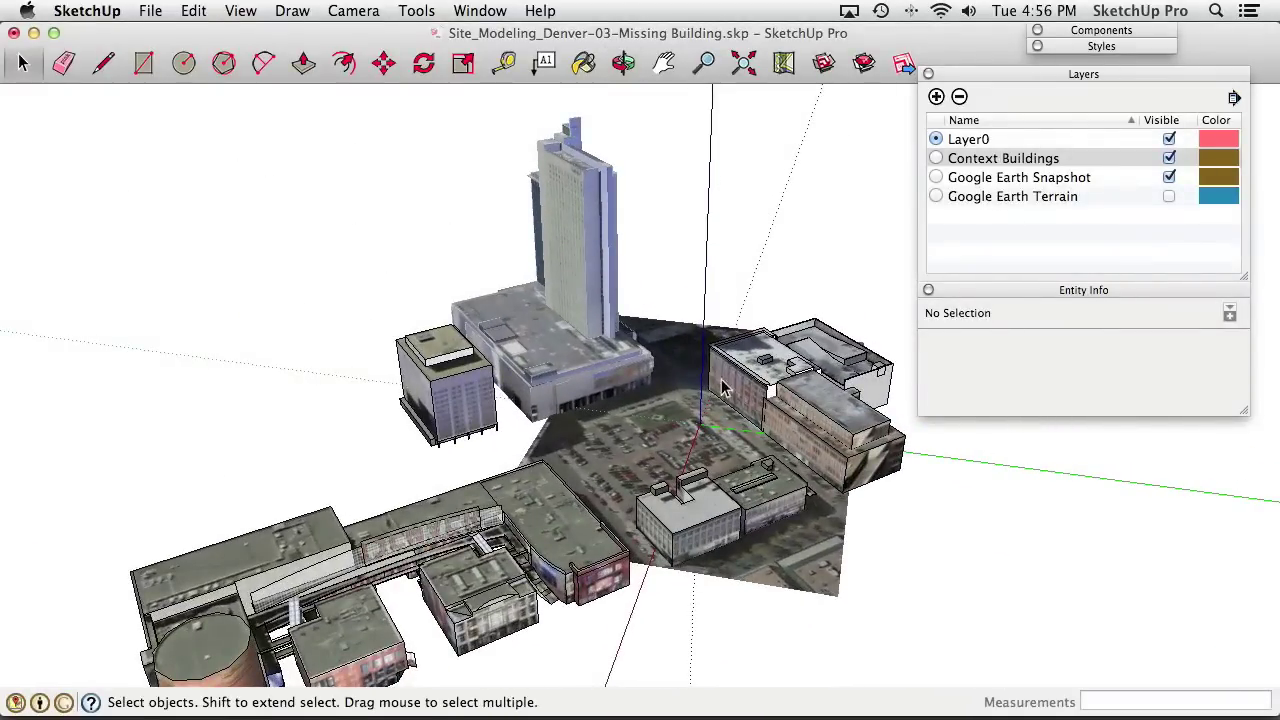
click(482, 372)
shift+click(572, 358)
shift+click(778, 376)
shift+click(862, 370)
shift+click(848, 425)
shift+click(783, 490)
shift+click(714, 510)
shift+click(552, 512)
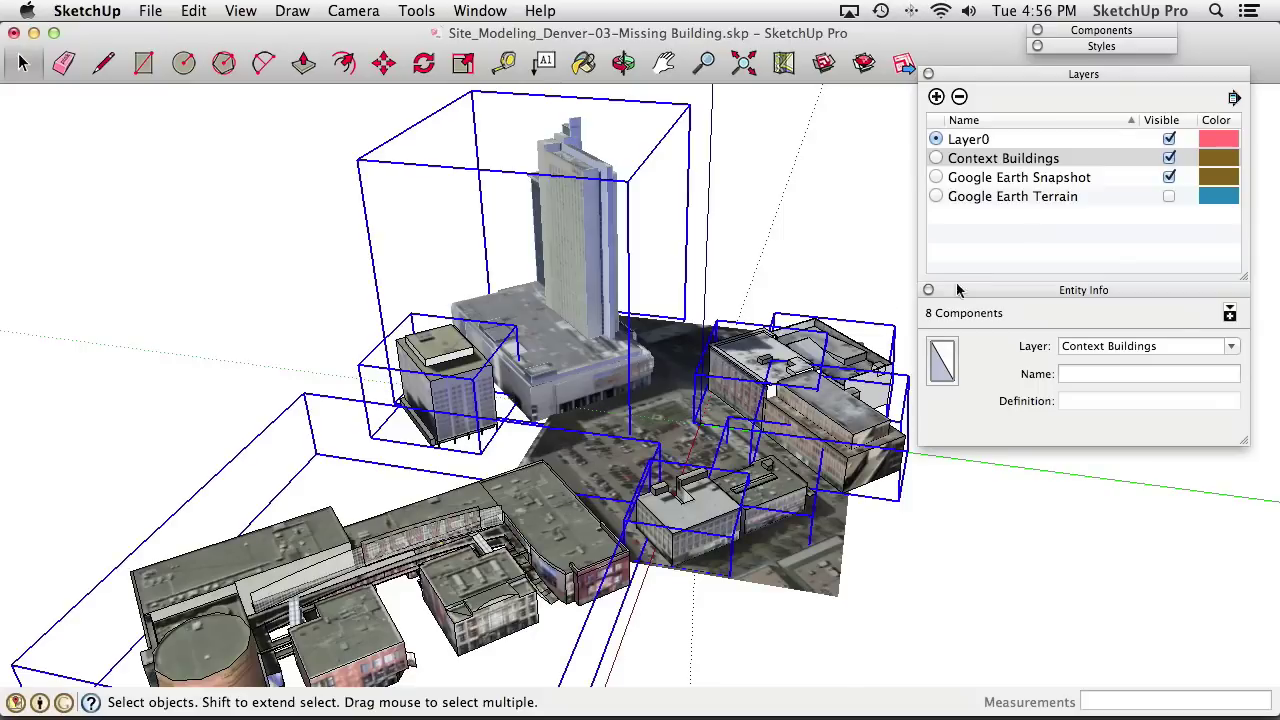
click(1164, 345)
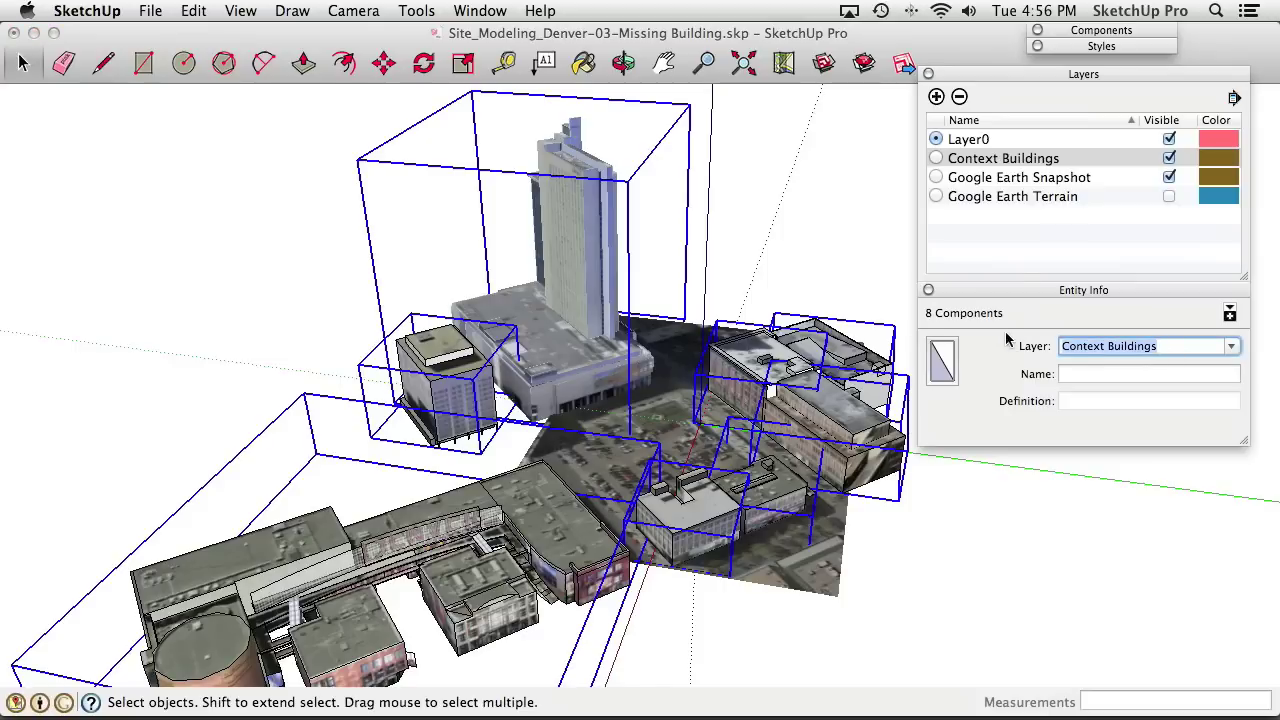
text(Massing)
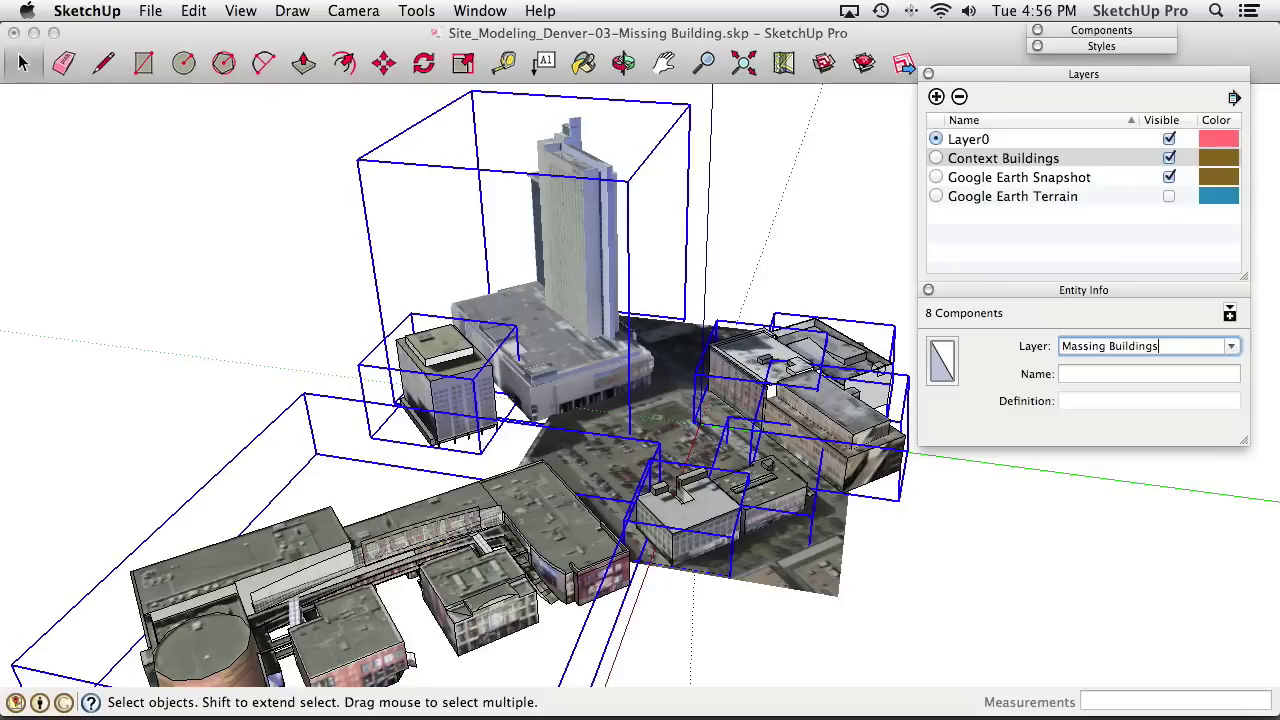
key(Return)
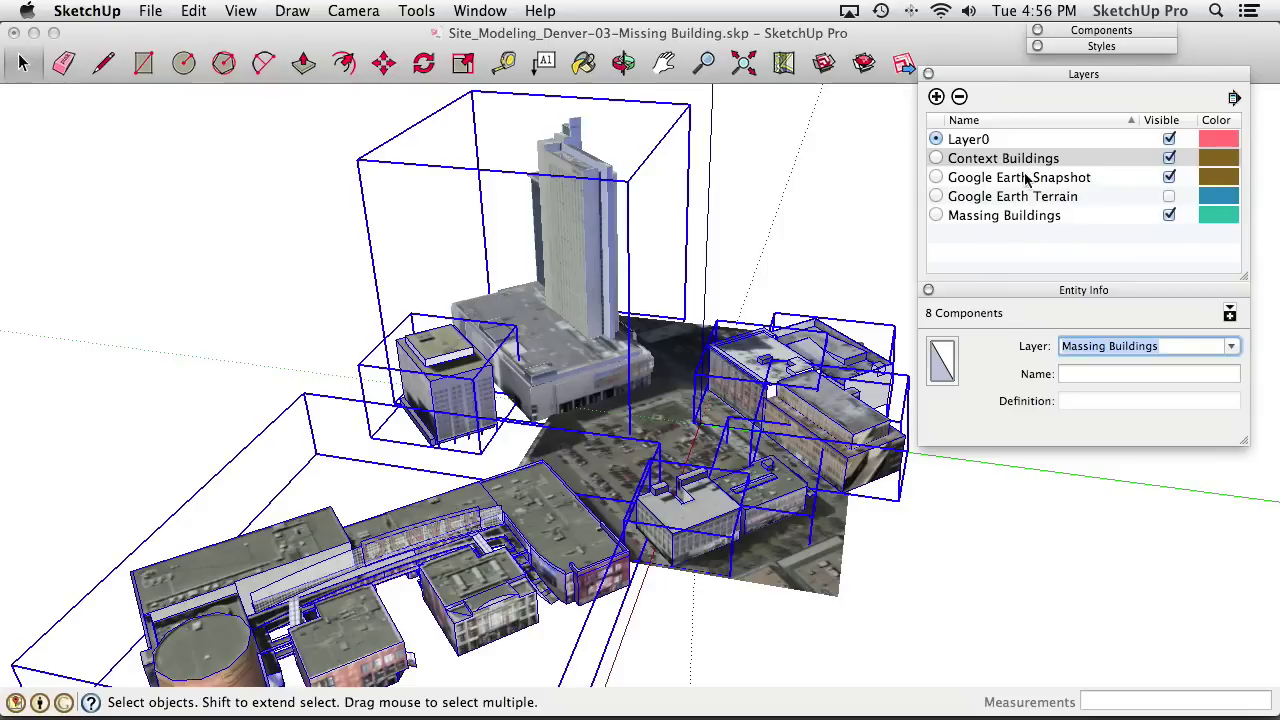
Hide the Context Buildings layer and leave the Massing Buildings layer visible
click(1169, 216)
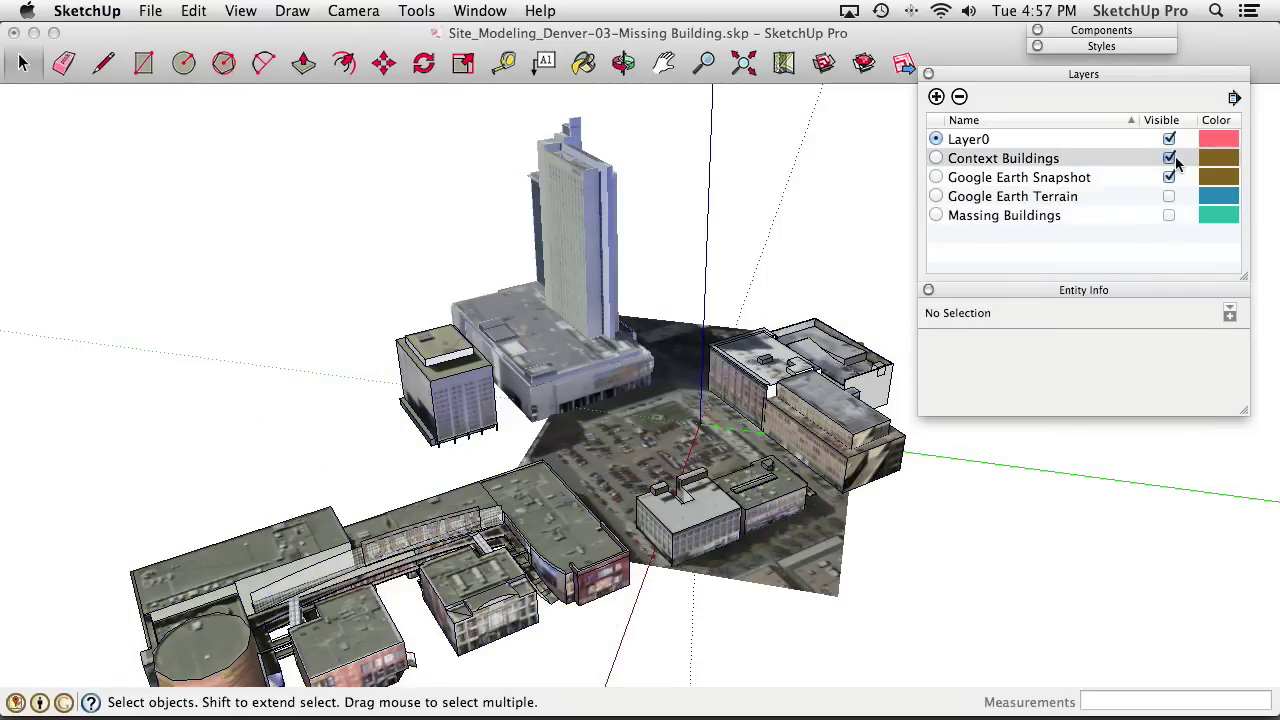
click(1169, 158)
click(1169, 216)
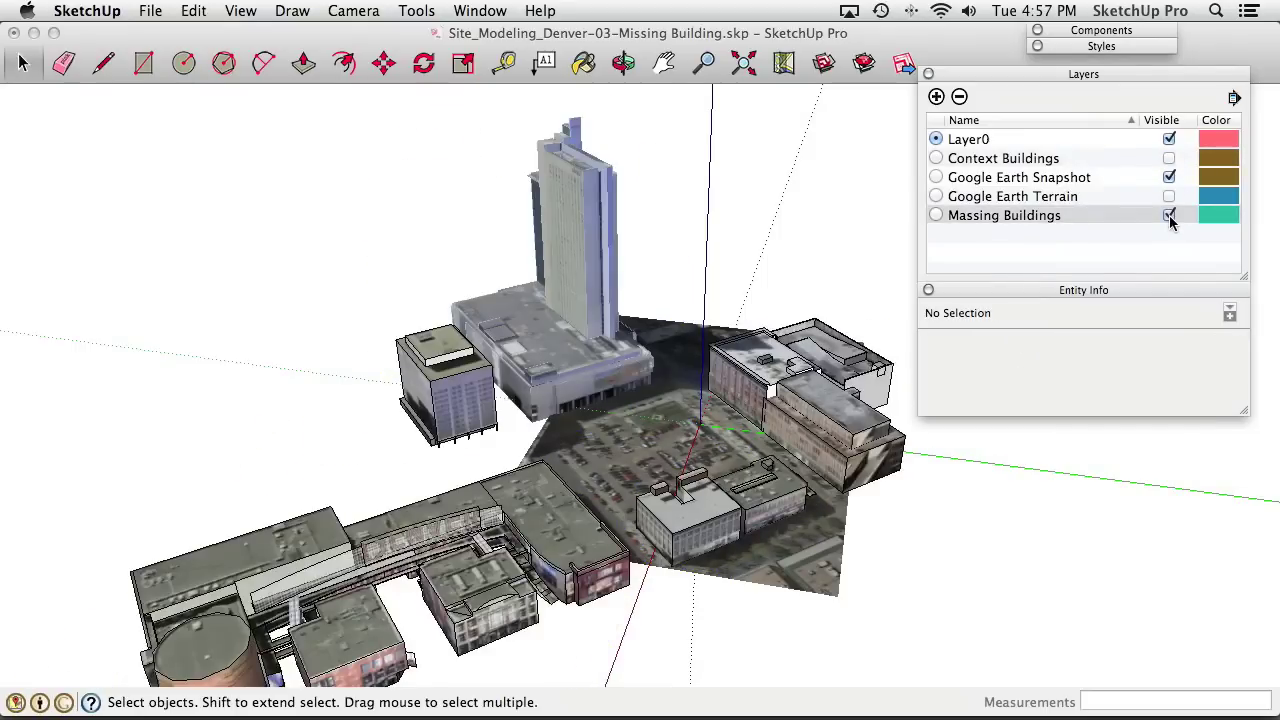
middle_drag(880, 395, 885, 277)
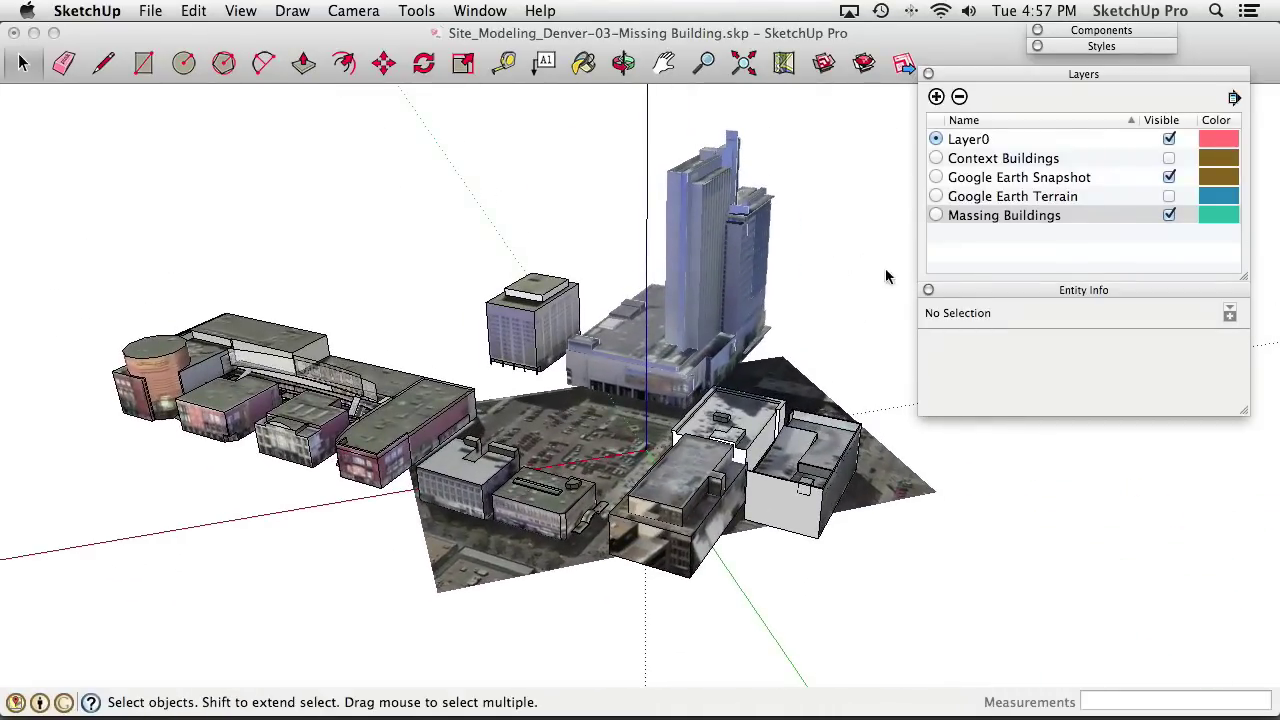
click(1036, 76)
Make the massing copy of the low building with the long roof skylight and side canopy a unique component
middle_drag(700, 390, 660, 400)
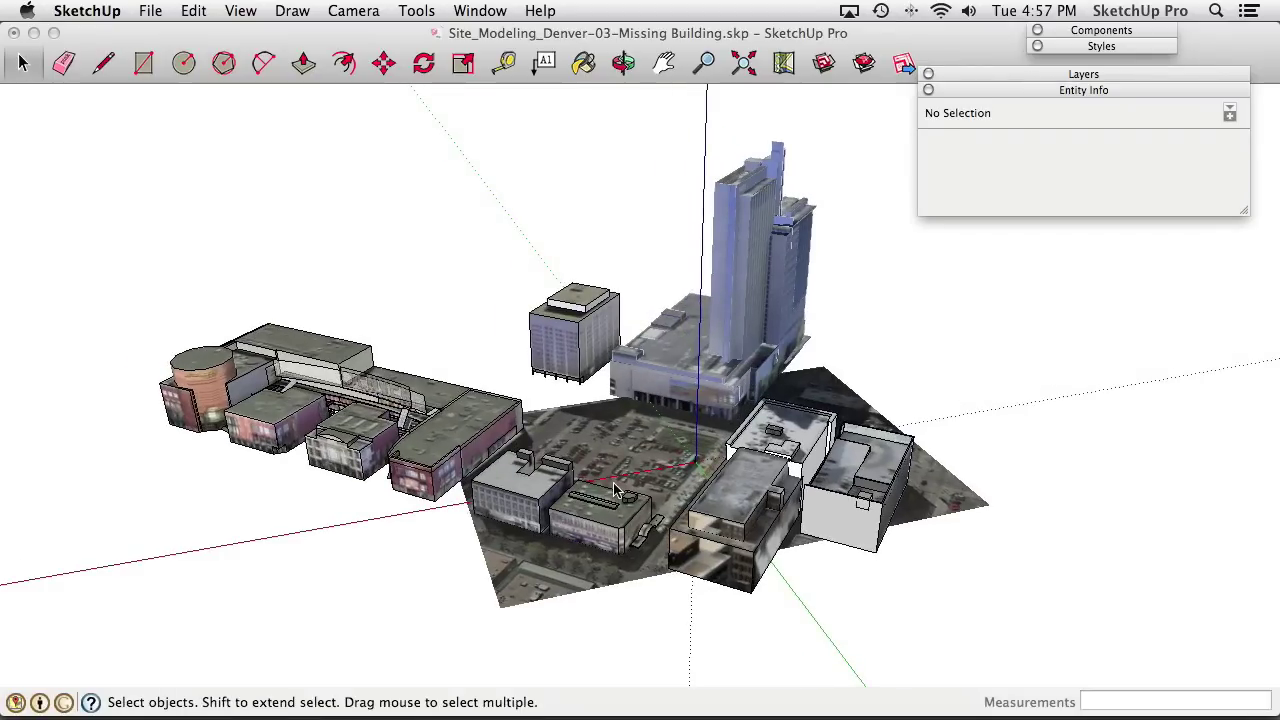
click(608, 530)
scroll(608, 530, up, 5)
middle_drag(612, 536, 593, 367)
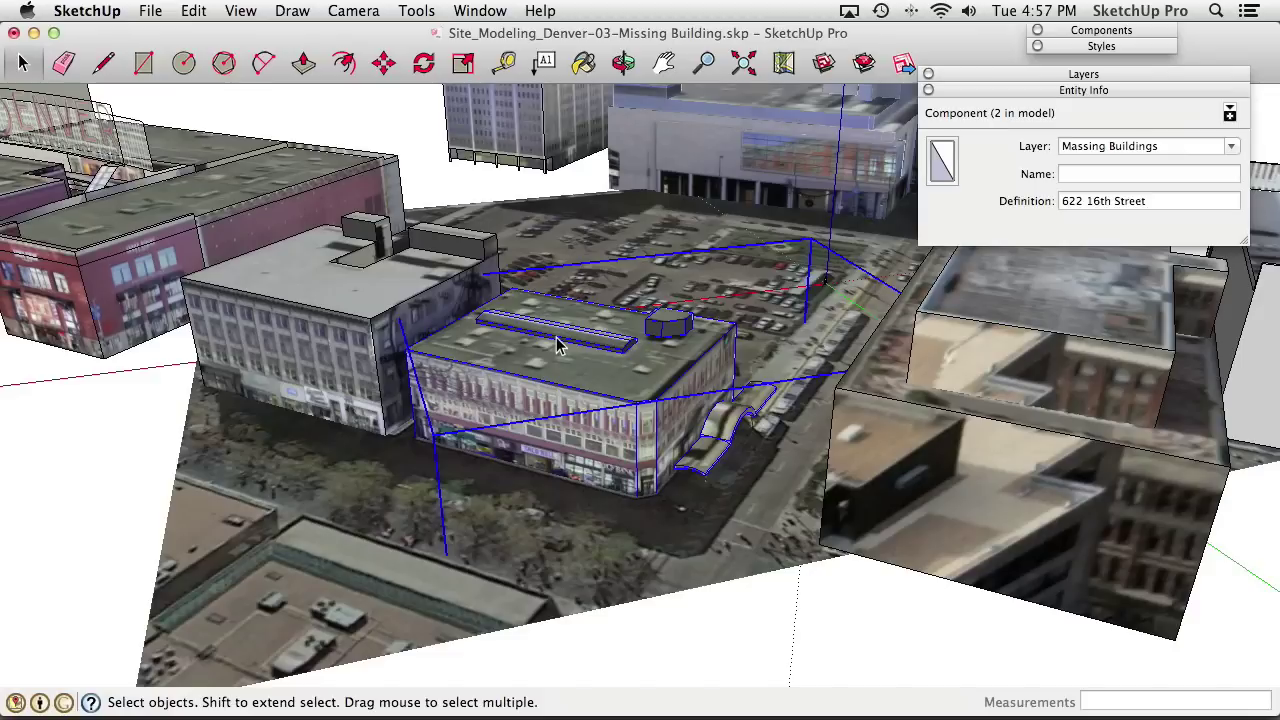
scroll(580, 372, down, 6)
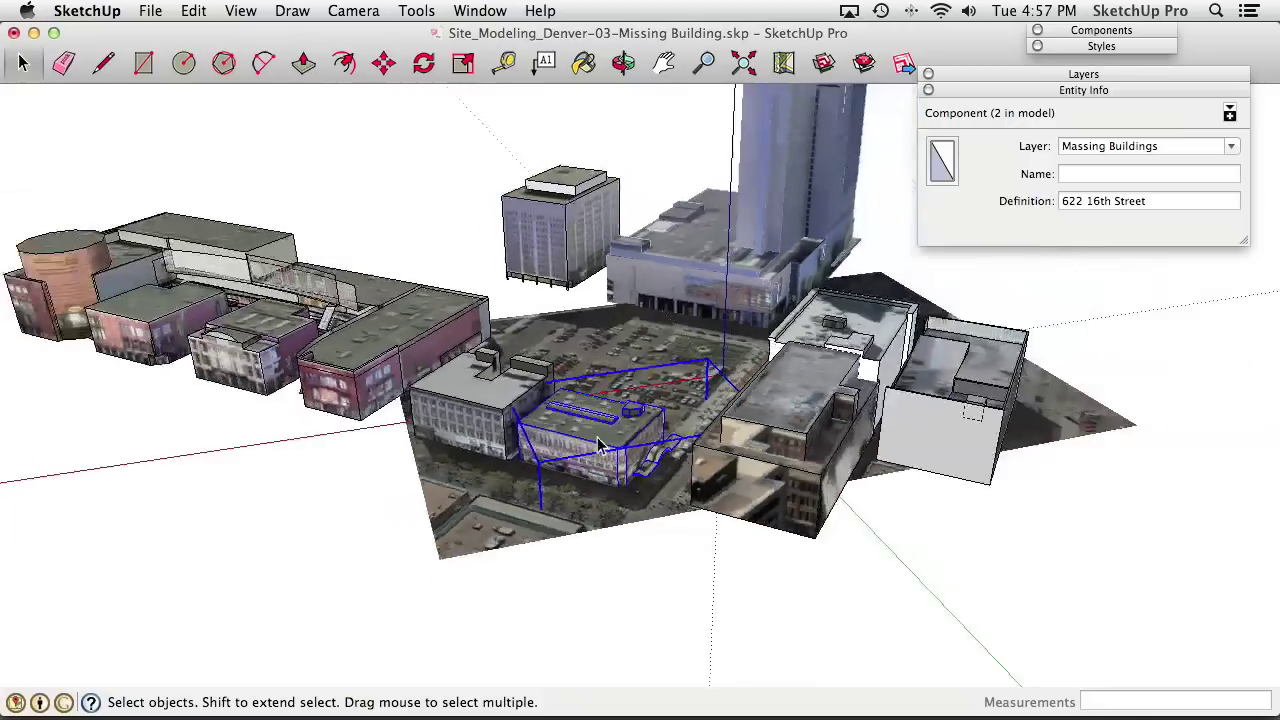
mouse_move(600, 447)
middle_down()
mouse_move(606, 540)
mouse_move(596, 412)
mouse_move(606, 428)
middle_up()
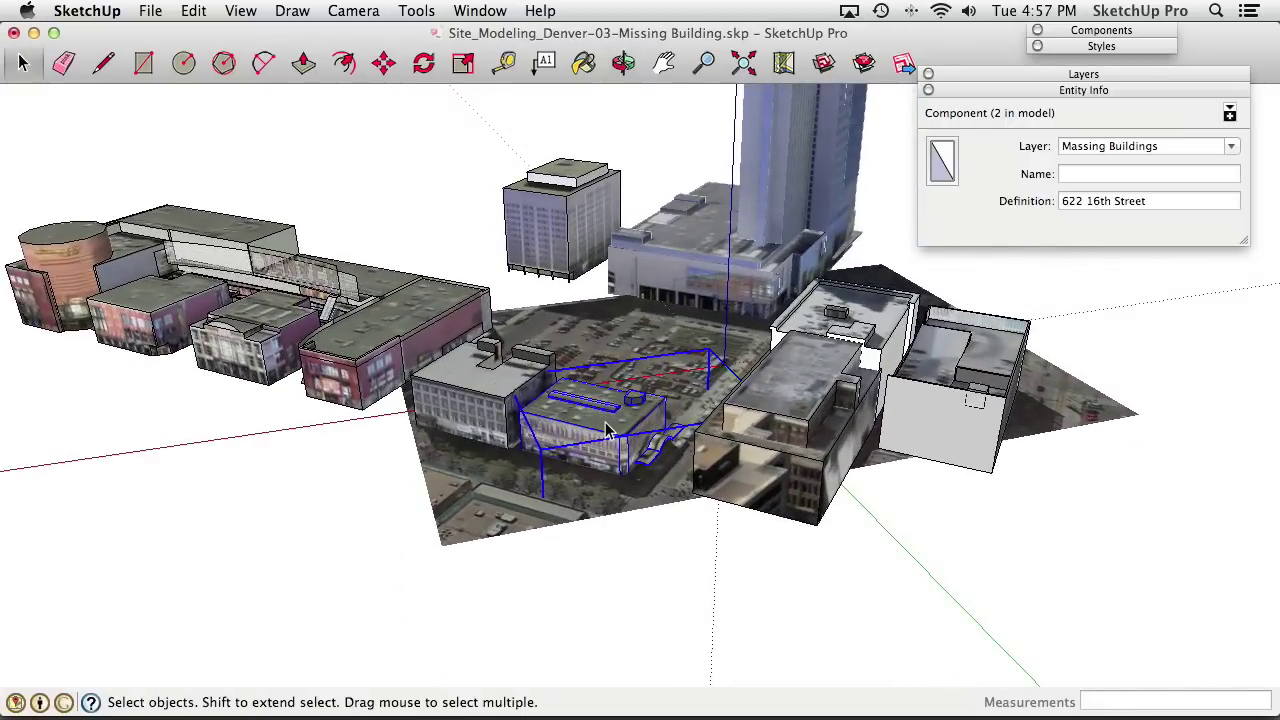
right_click(588, 405)
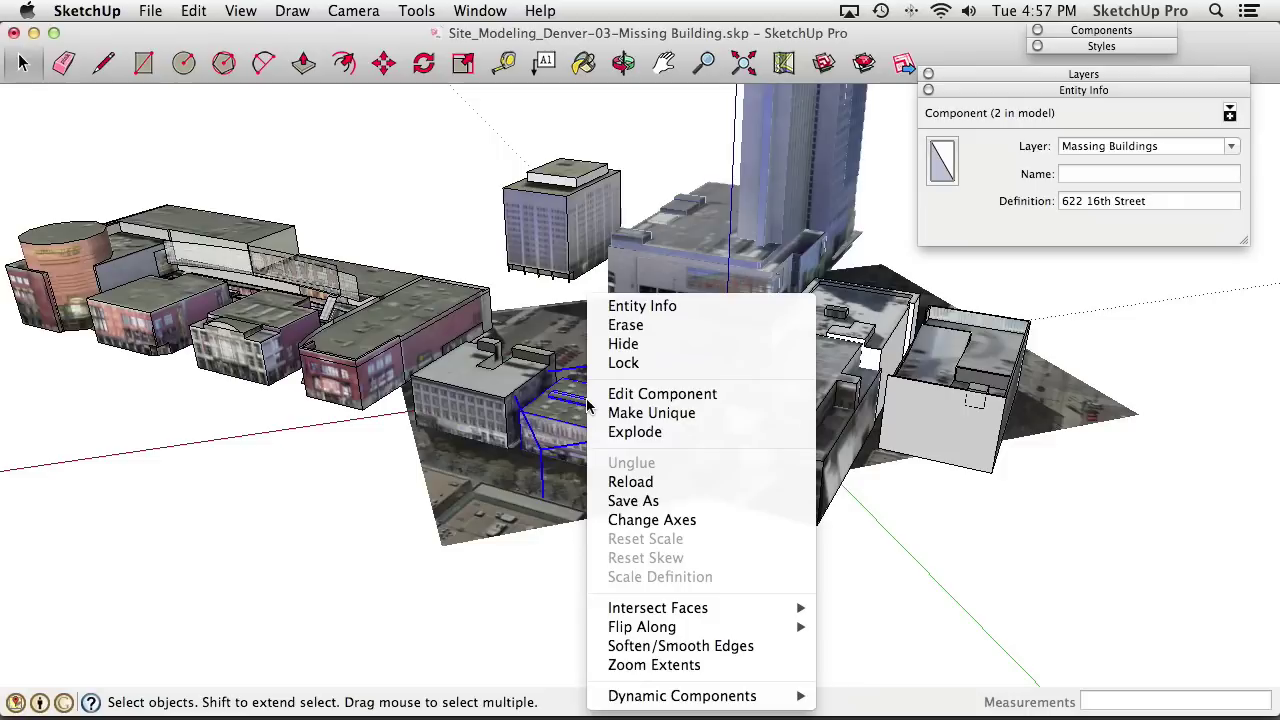
click(704, 413)
Make the massing copies of the textured building nearest the green axis and the New Building behind it unique components
click(775, 405)
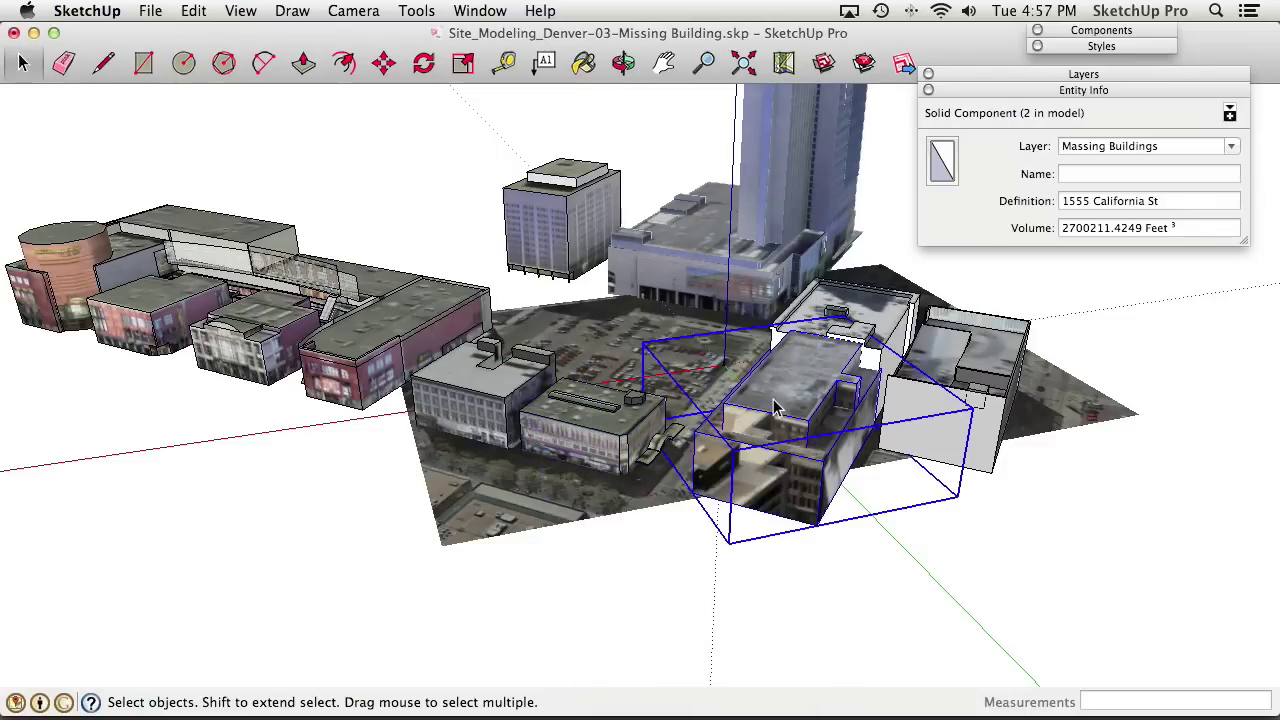
right_click(775, 405)
click(810, 409)
click(845, 305)
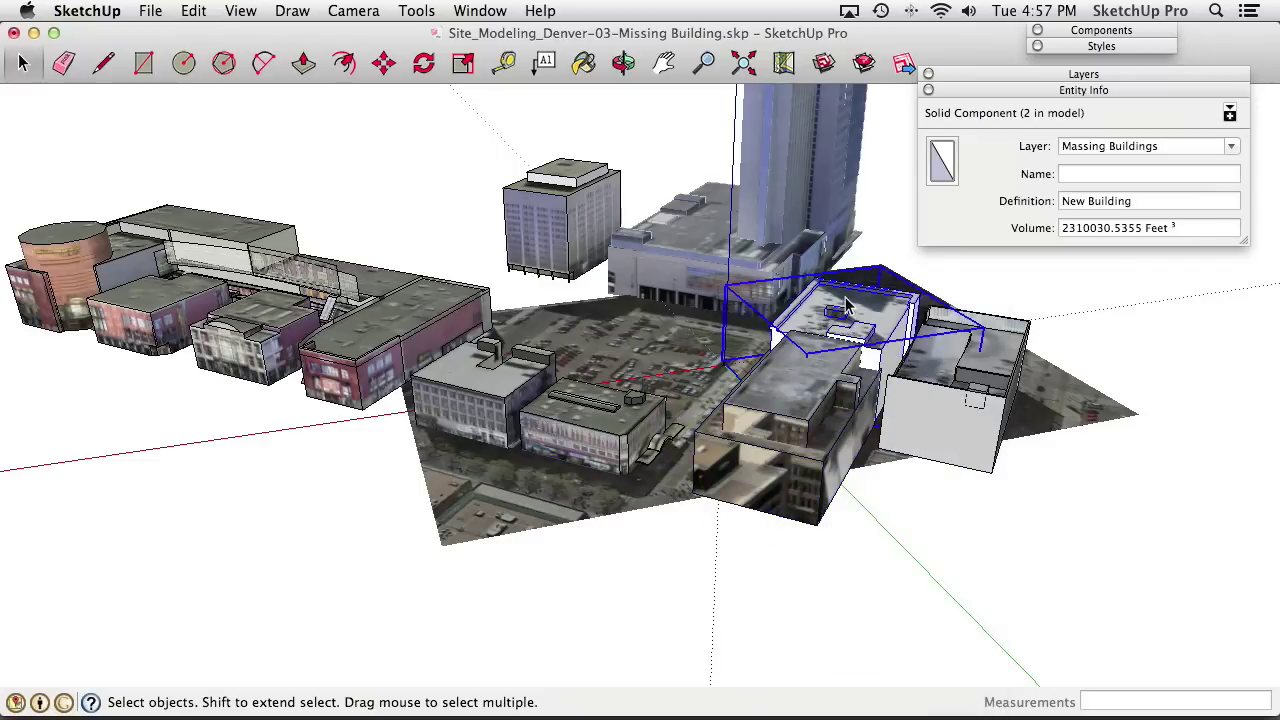
right_click(845, 305)
click(905, 412)
Make the massing copies of the white-walled New Building, the tall hotel tower and the mid-rise block behind the parking lot unique components
right_click(940, 372)
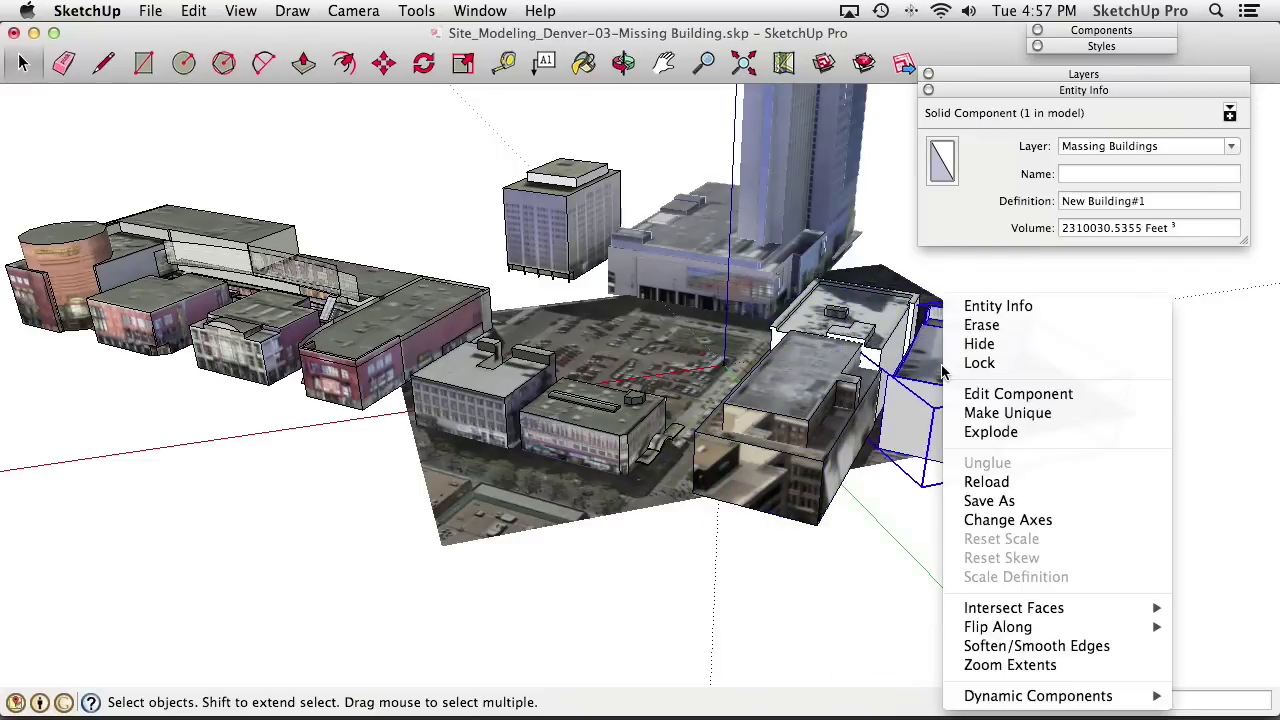
click(1007, 413)
right_click(757, 248)
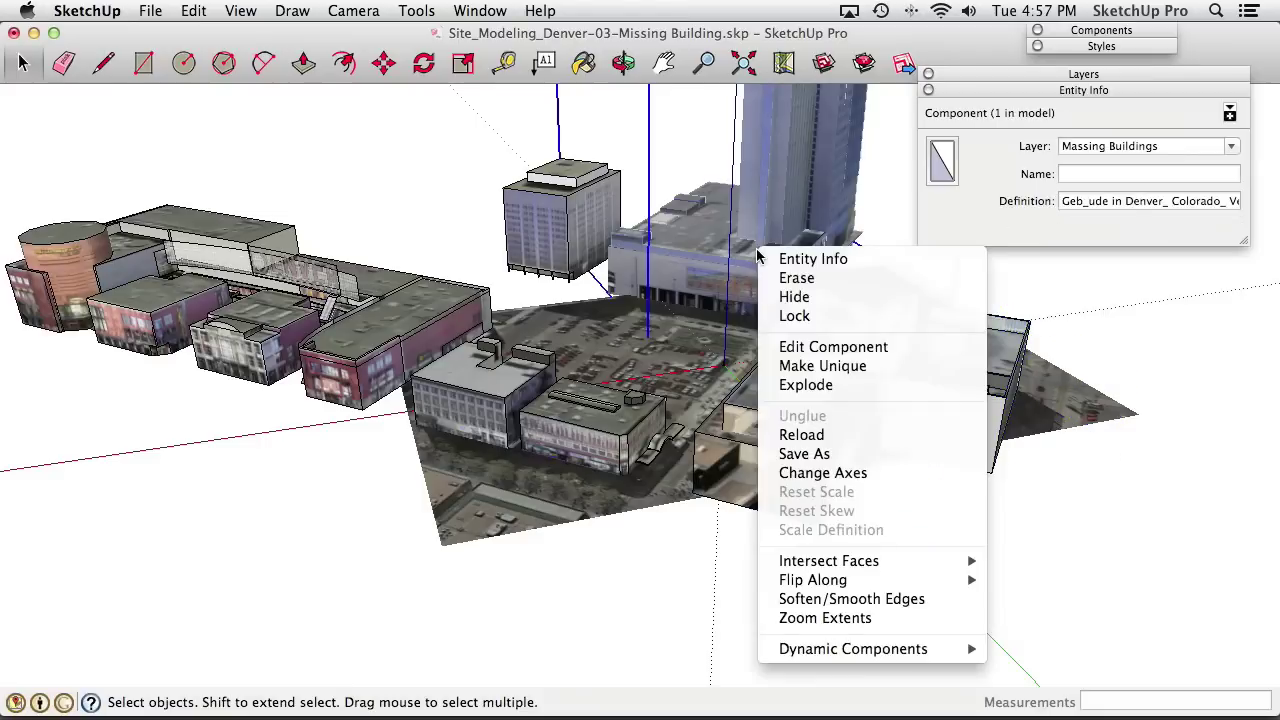
click(822, 366)
right_click(542, 205)
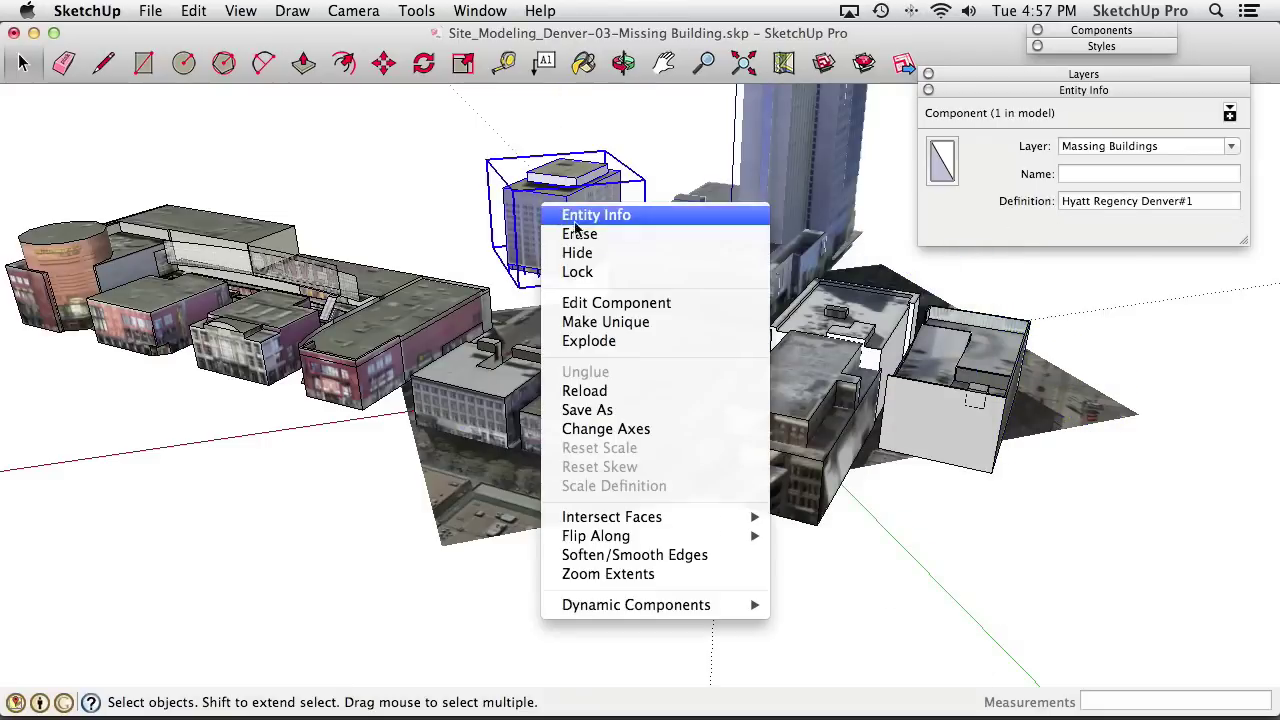
click(622, 324)
Make the massing copies of the Denver Pavilions complex and the 600 16th Street building unique components
right_click(401, 297)
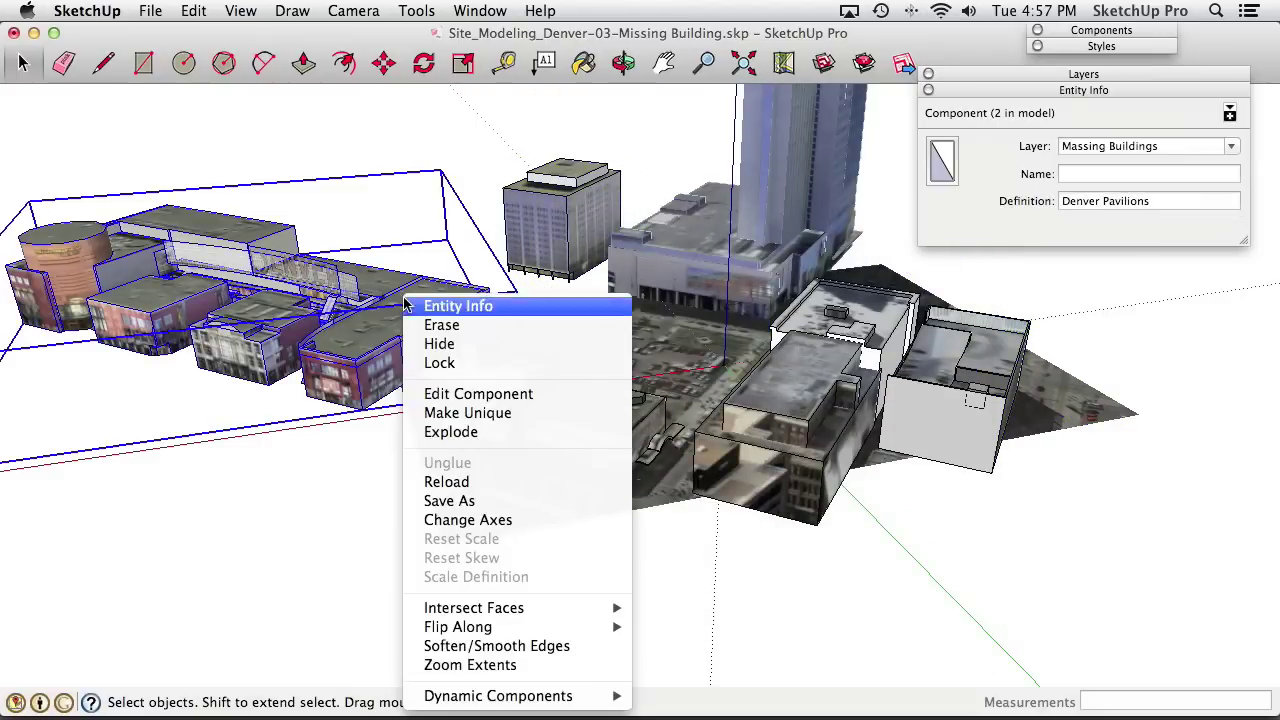
click(482, 411)
right_click(512, 394)
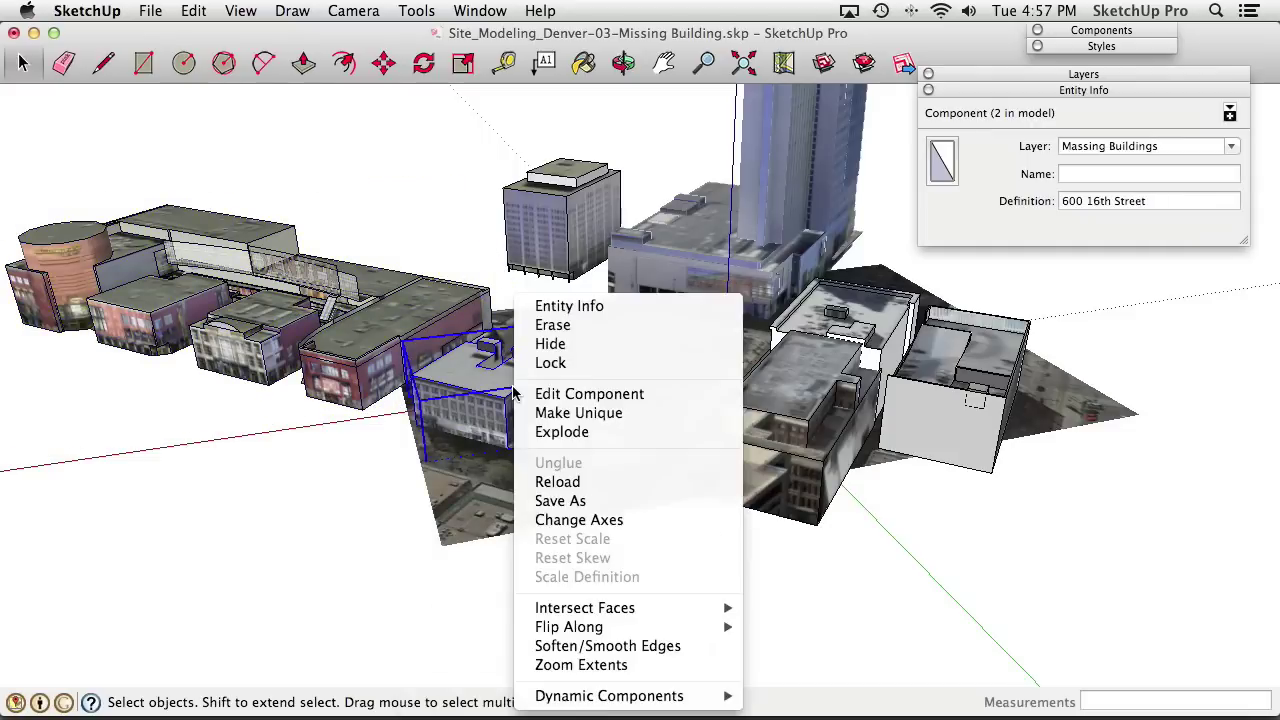
click(580, 413)
click(616, 404)
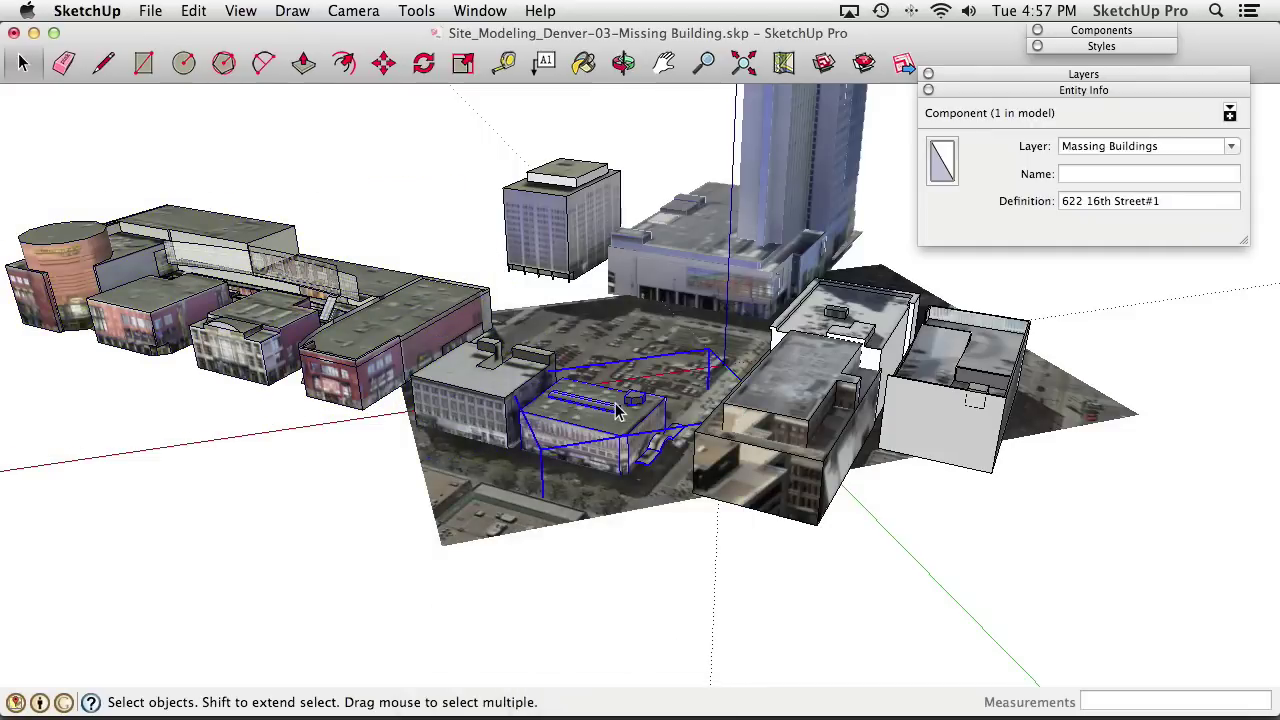
right_click(616, 404)
click(297, 491)
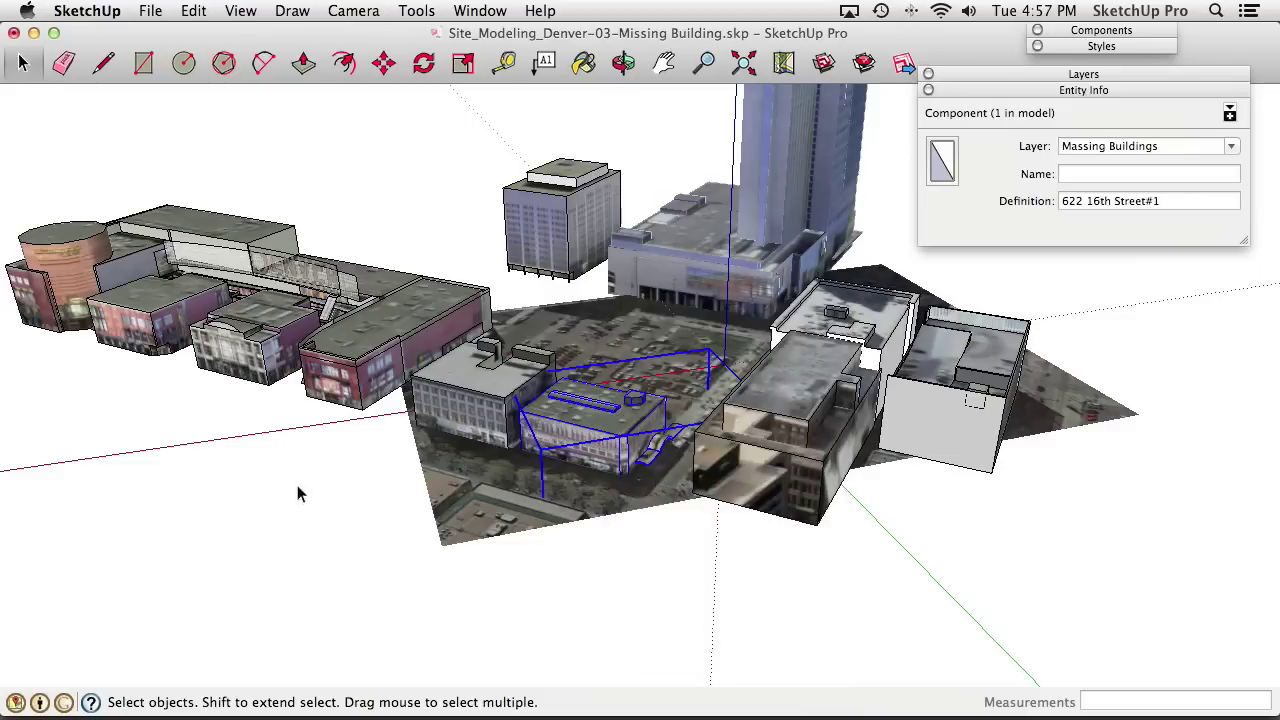
click(666, 549)
Open the massing copy of the tall hotel tower for component editing
scroll(616, 388, down, 3)
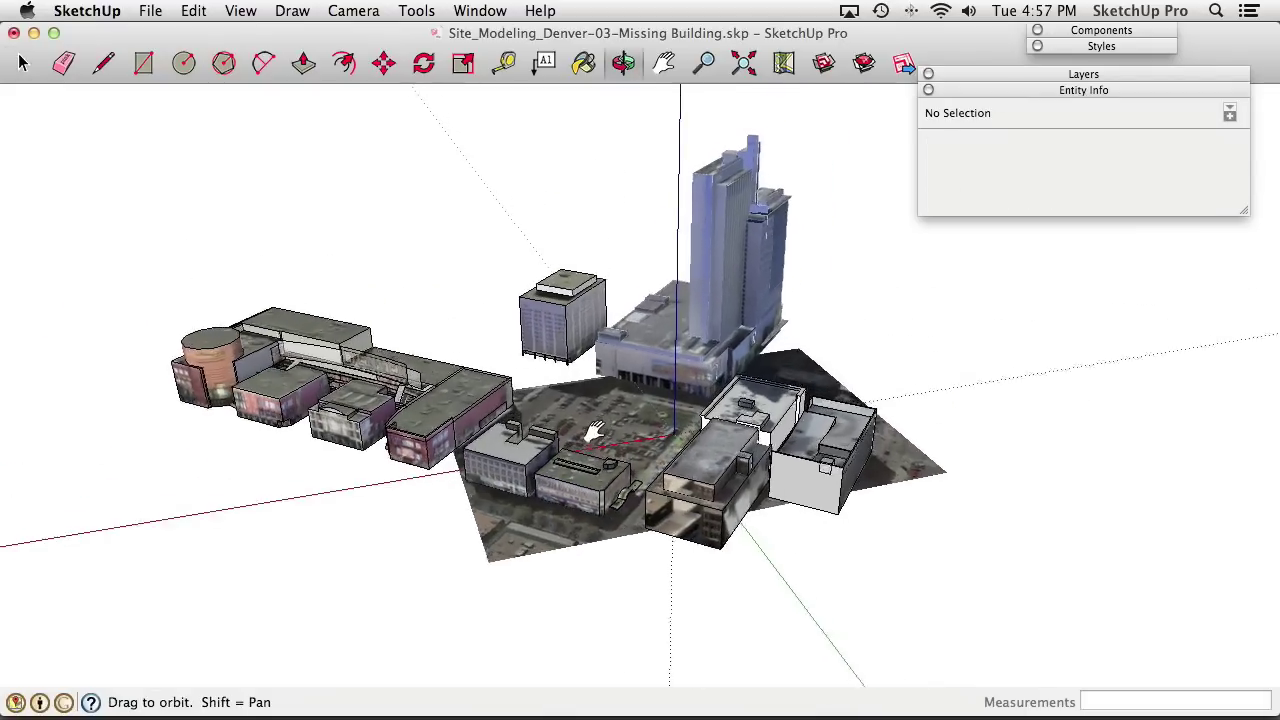
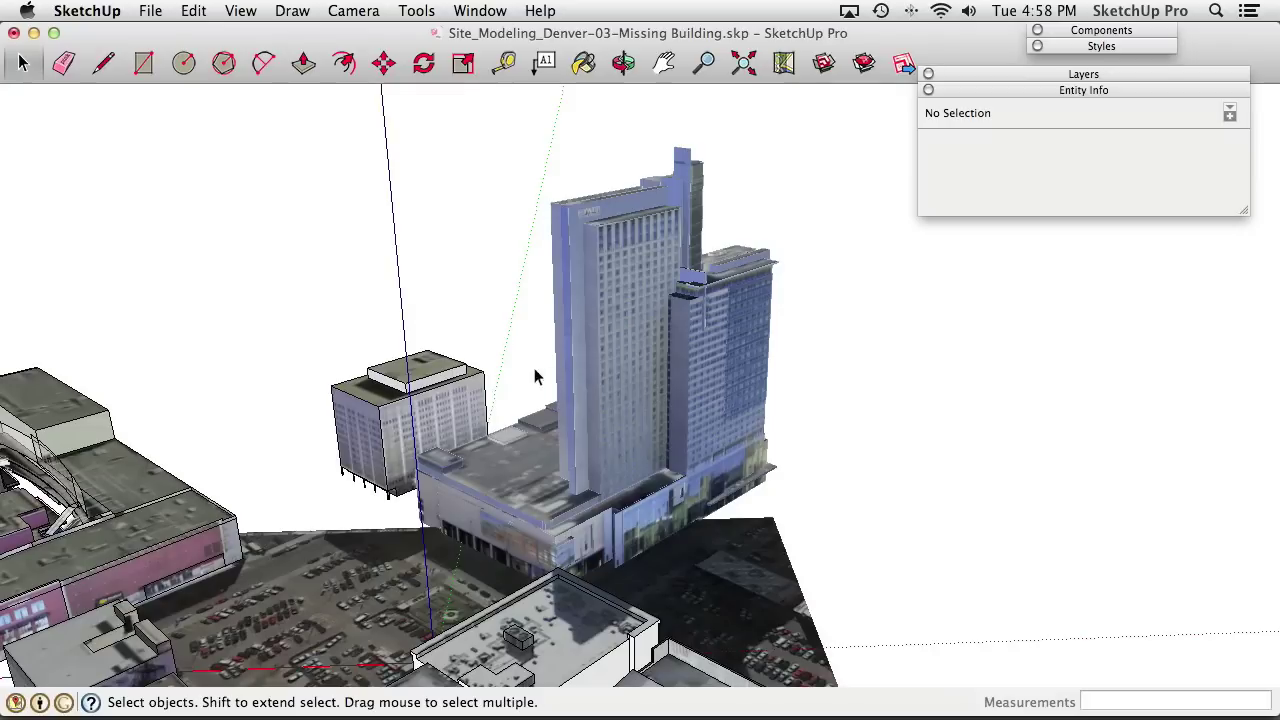
scroll(365, 415, up, 4)
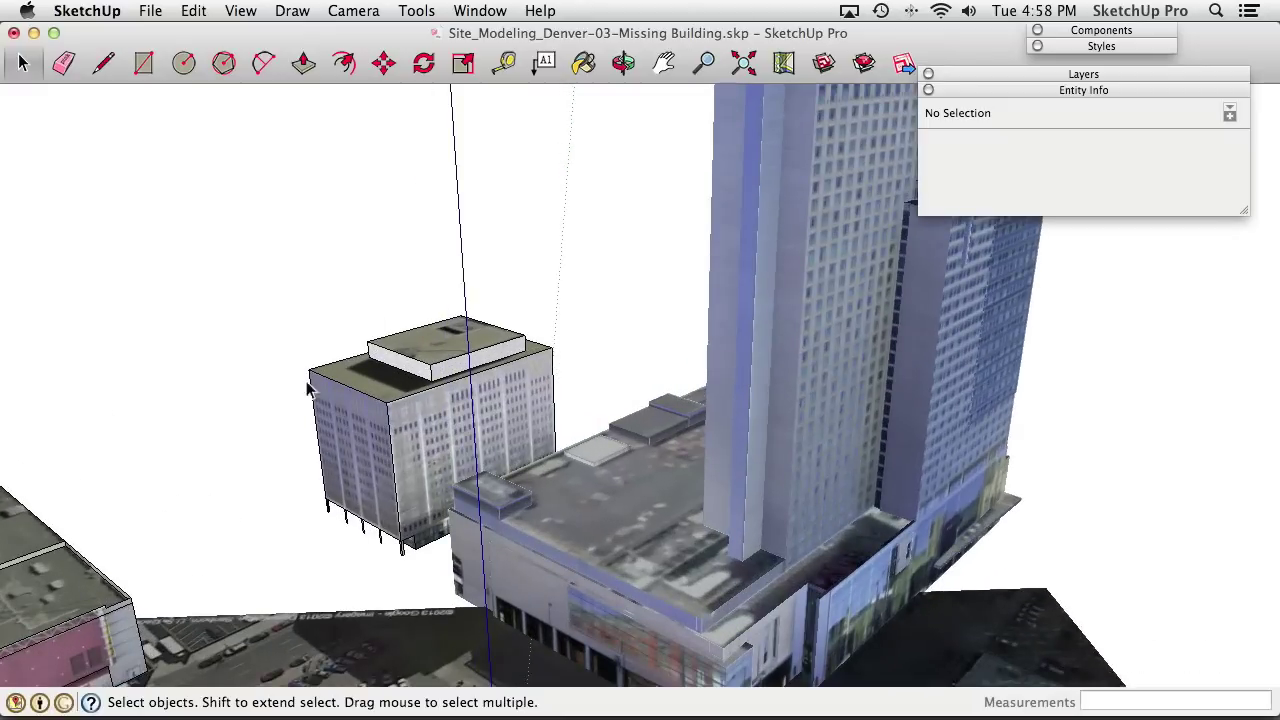
scroll(462, 402, down, 3)
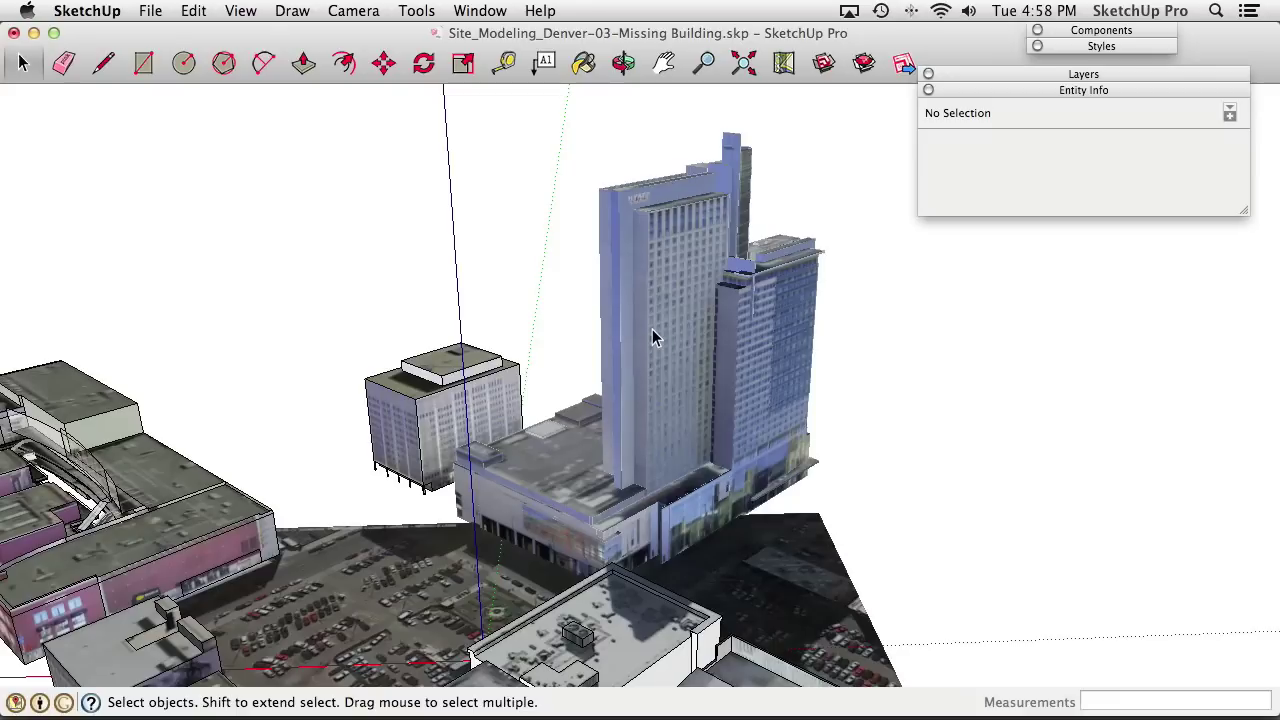
middle_drag(652, 338, 669, 414)
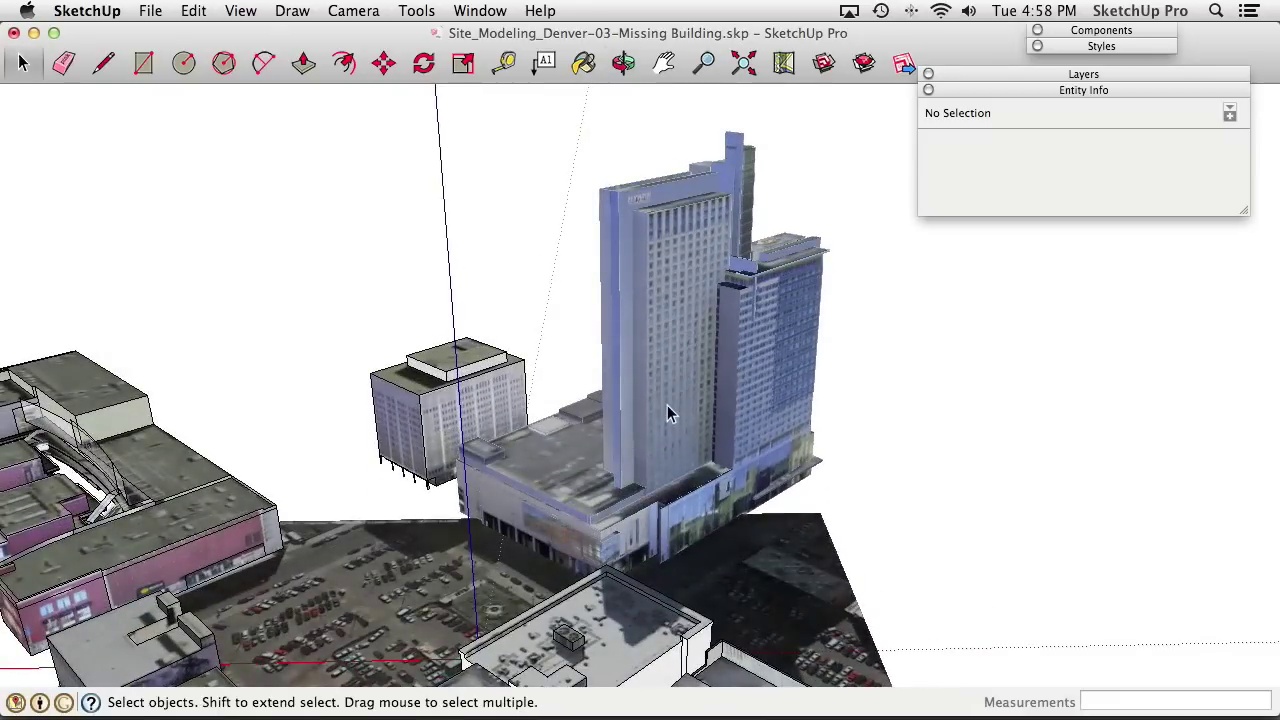
double_click(704, 338)
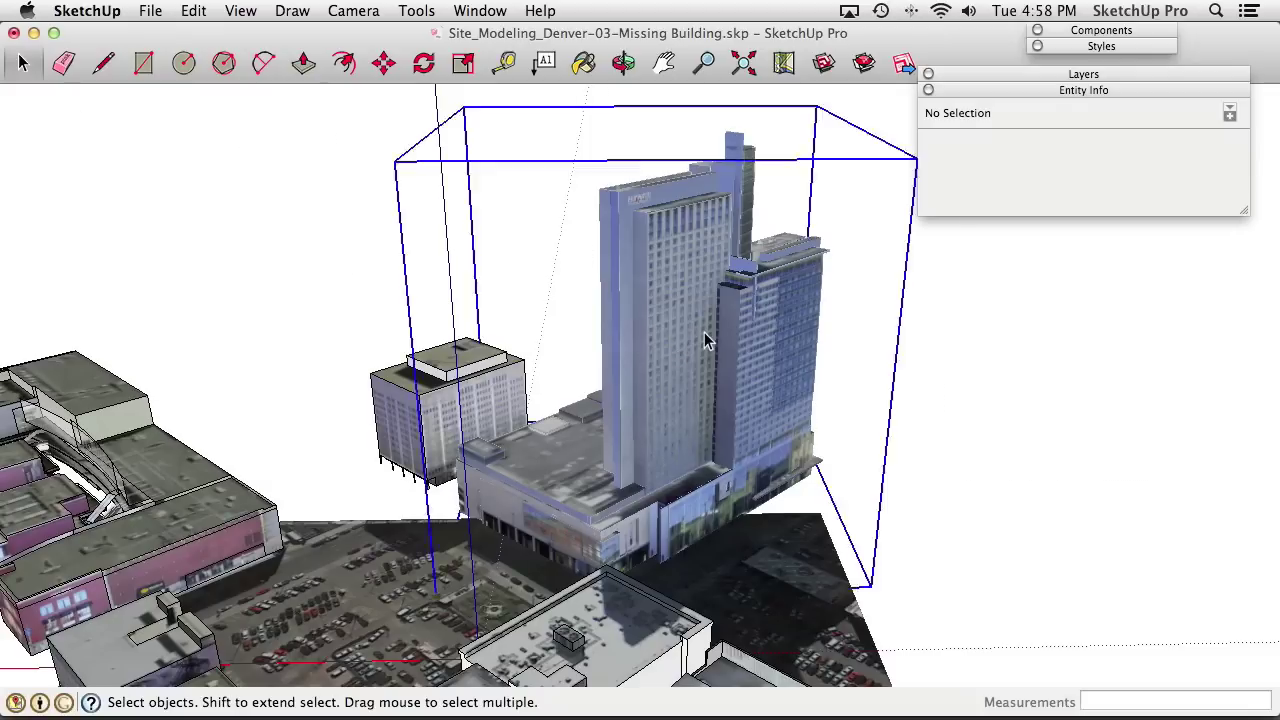
middle_drag(683, 343, 655, 300)
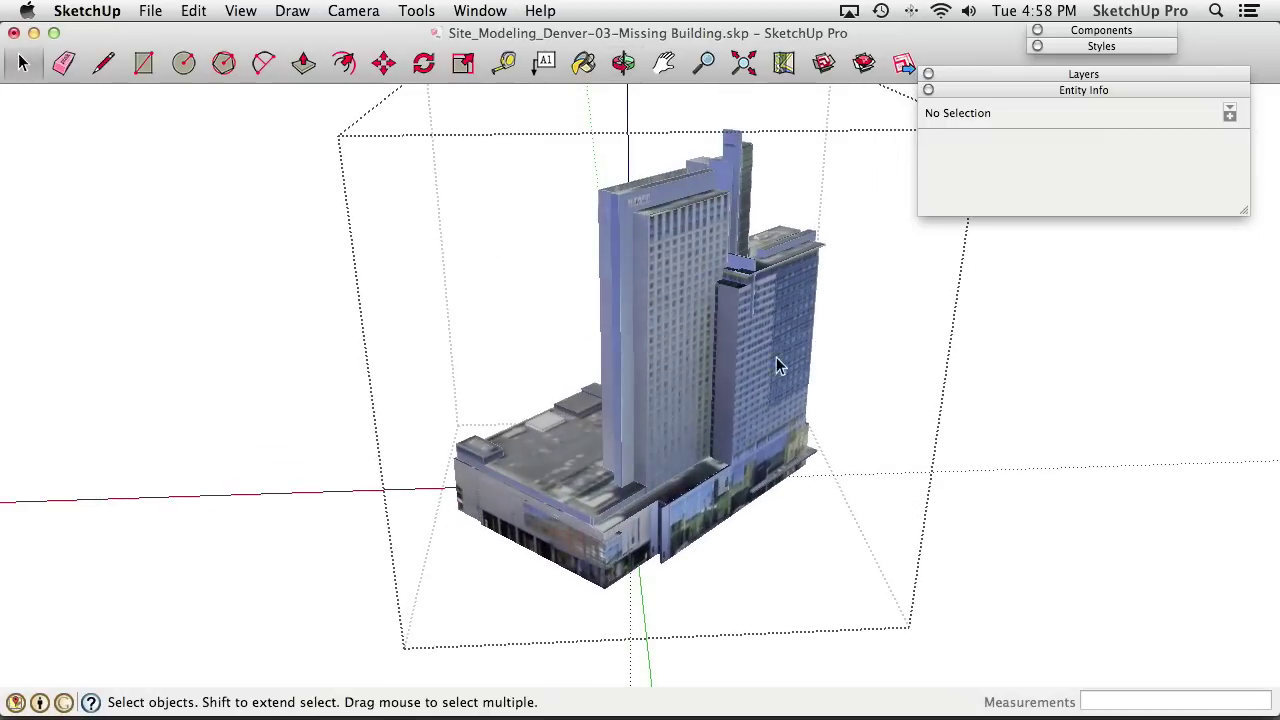
Delete the Denver Hyatt Sign component near the top of the tower
triple_click(665, 276)
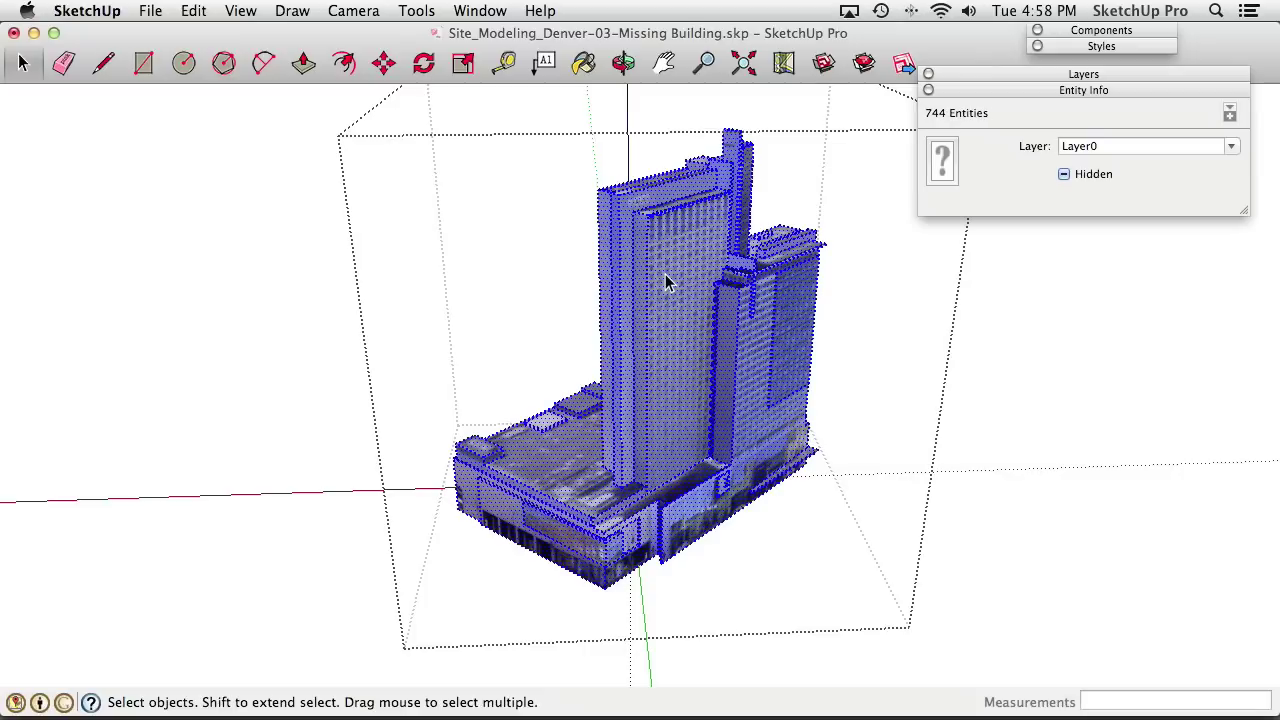
middle_drag(557, 388, 553, 418)
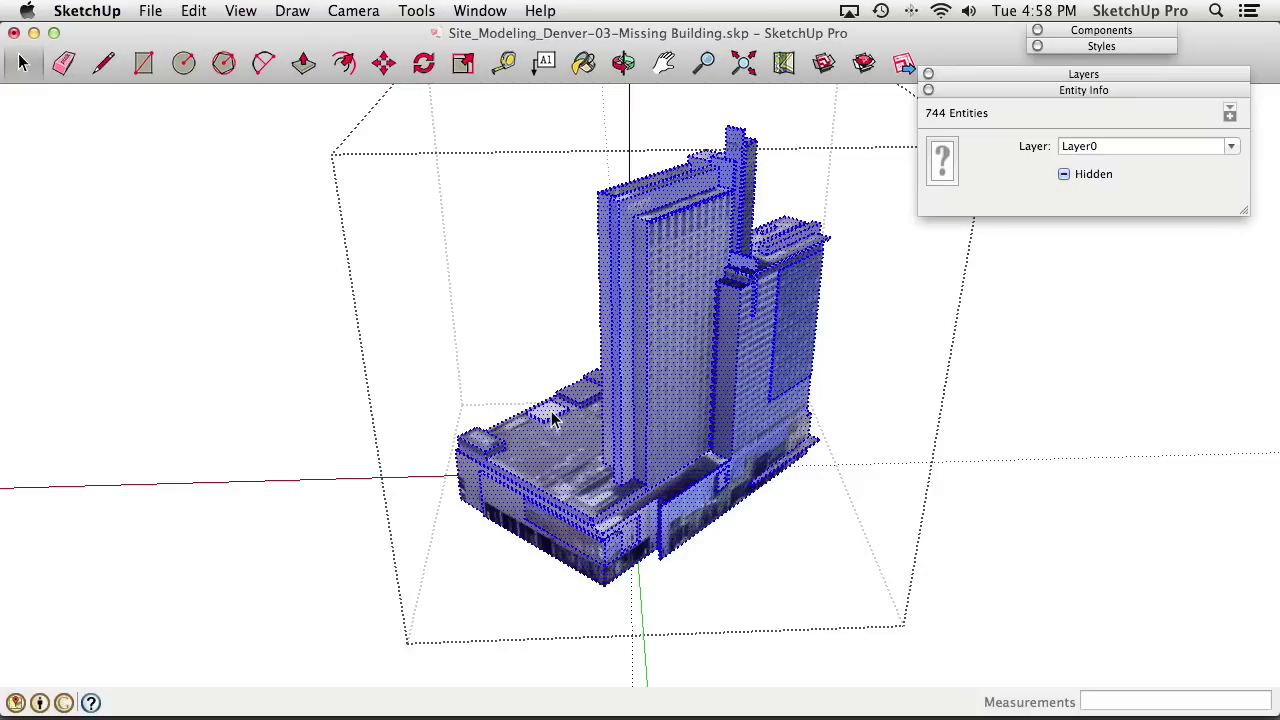
click(678, 380)
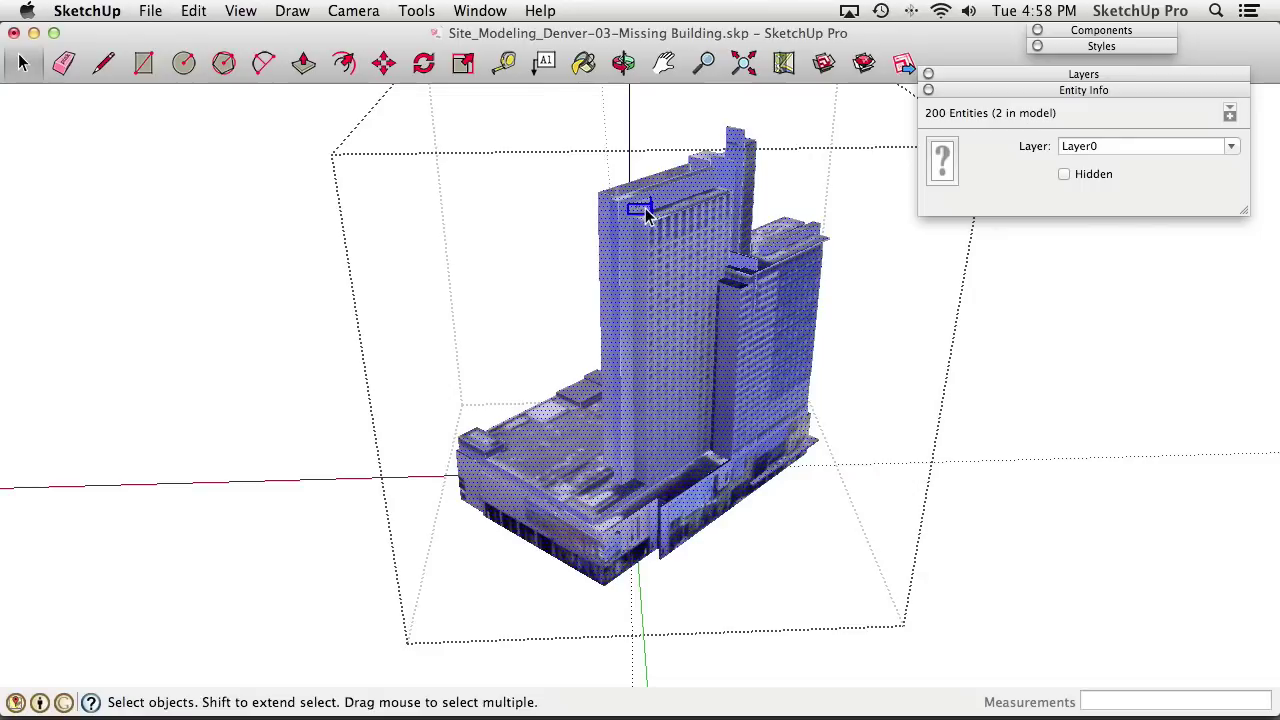
click(588, 214)
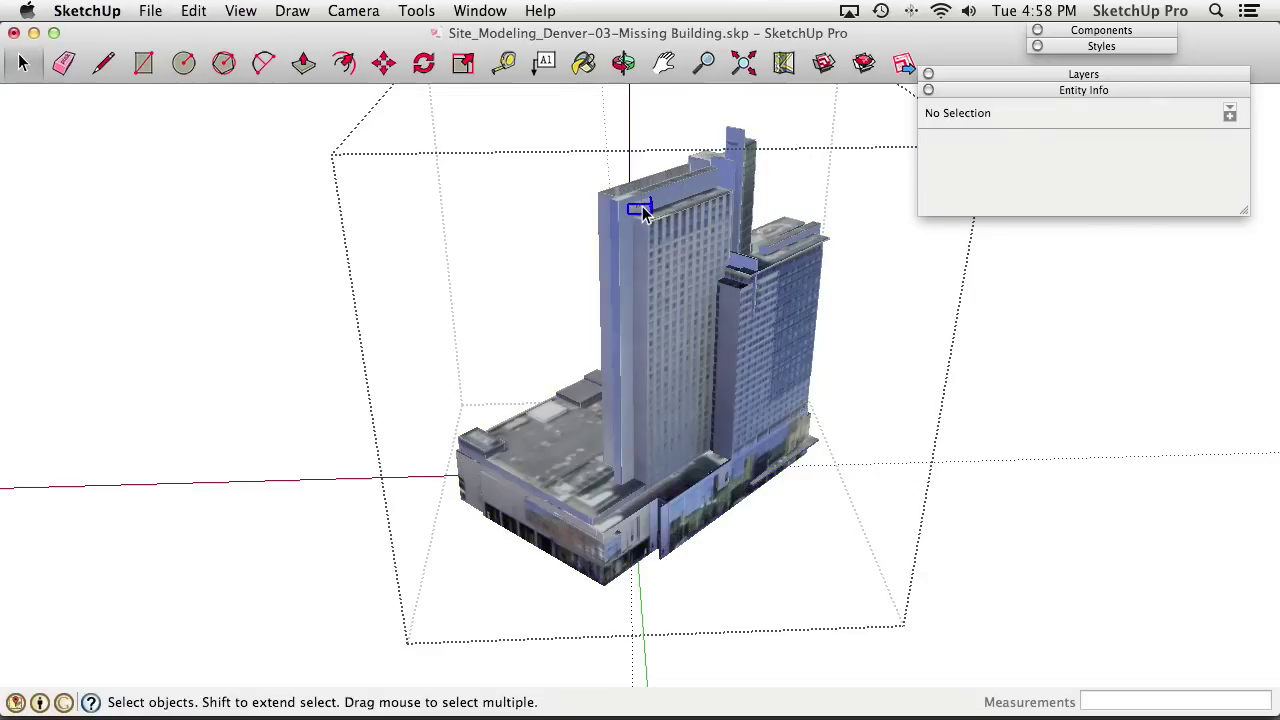
click(642, 208)
key(Delete)
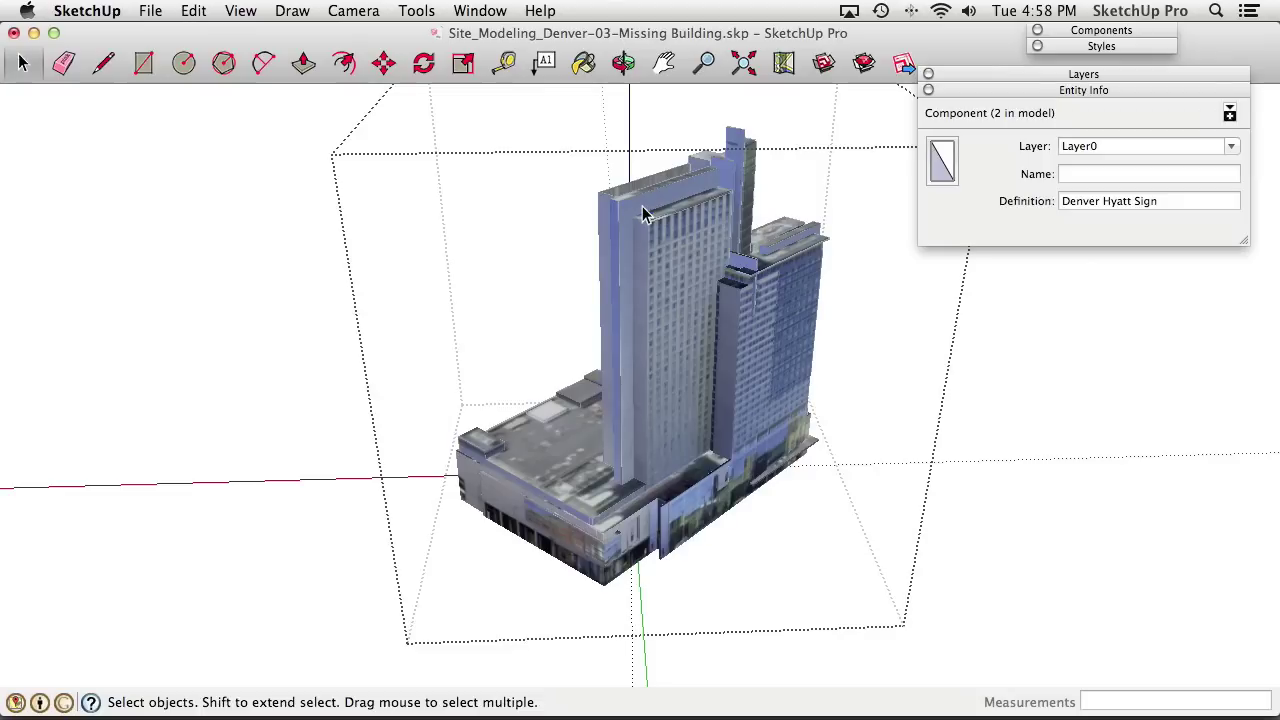
triple_click(668, 262)
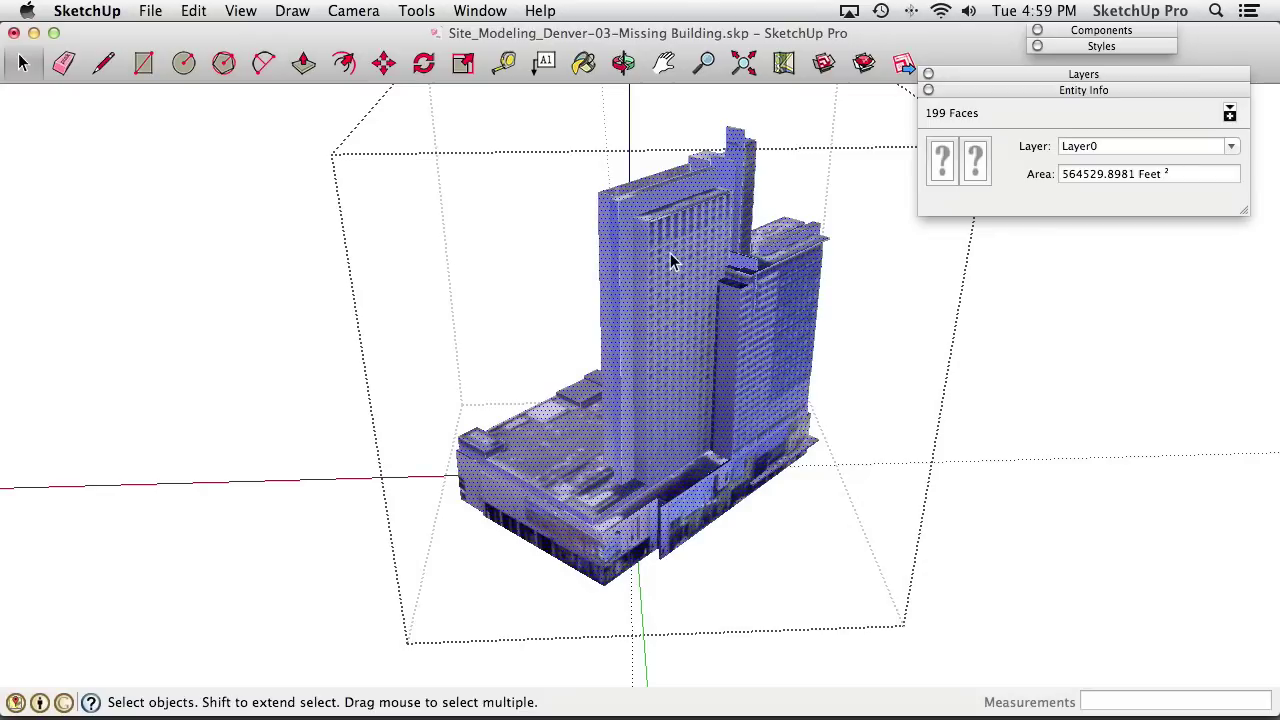
right_click(671, 260)
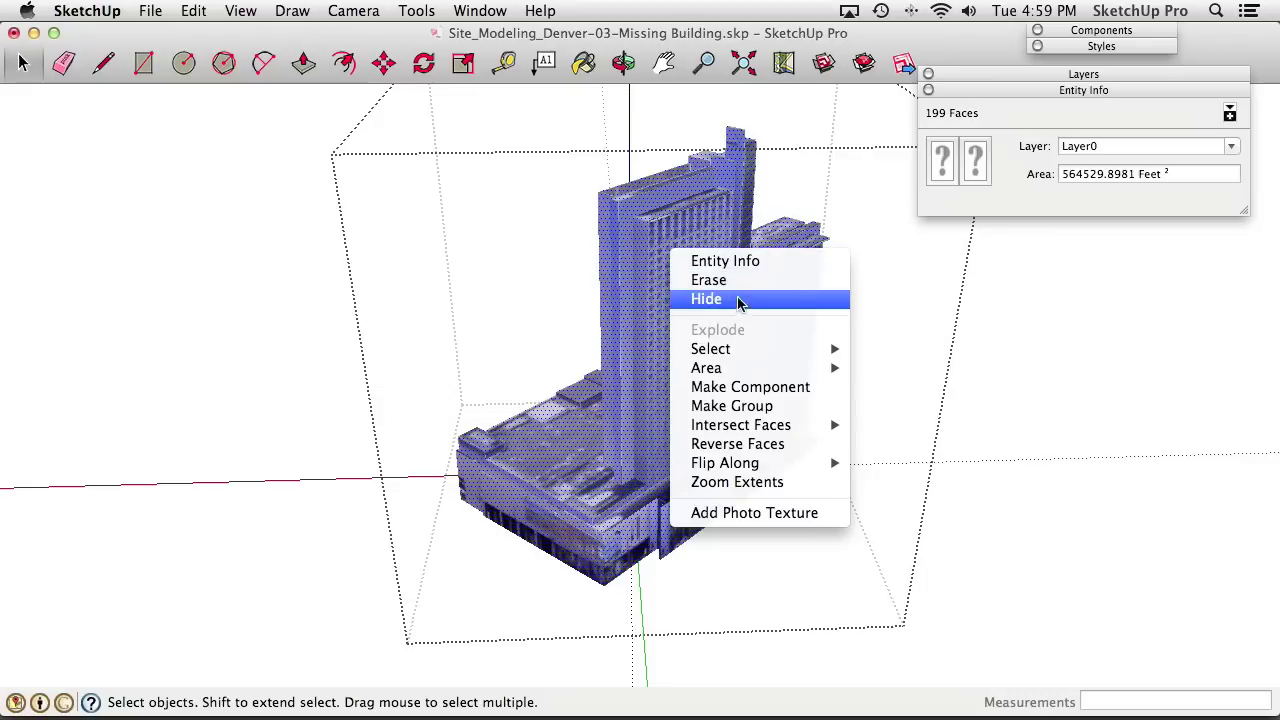
click(620, 268)
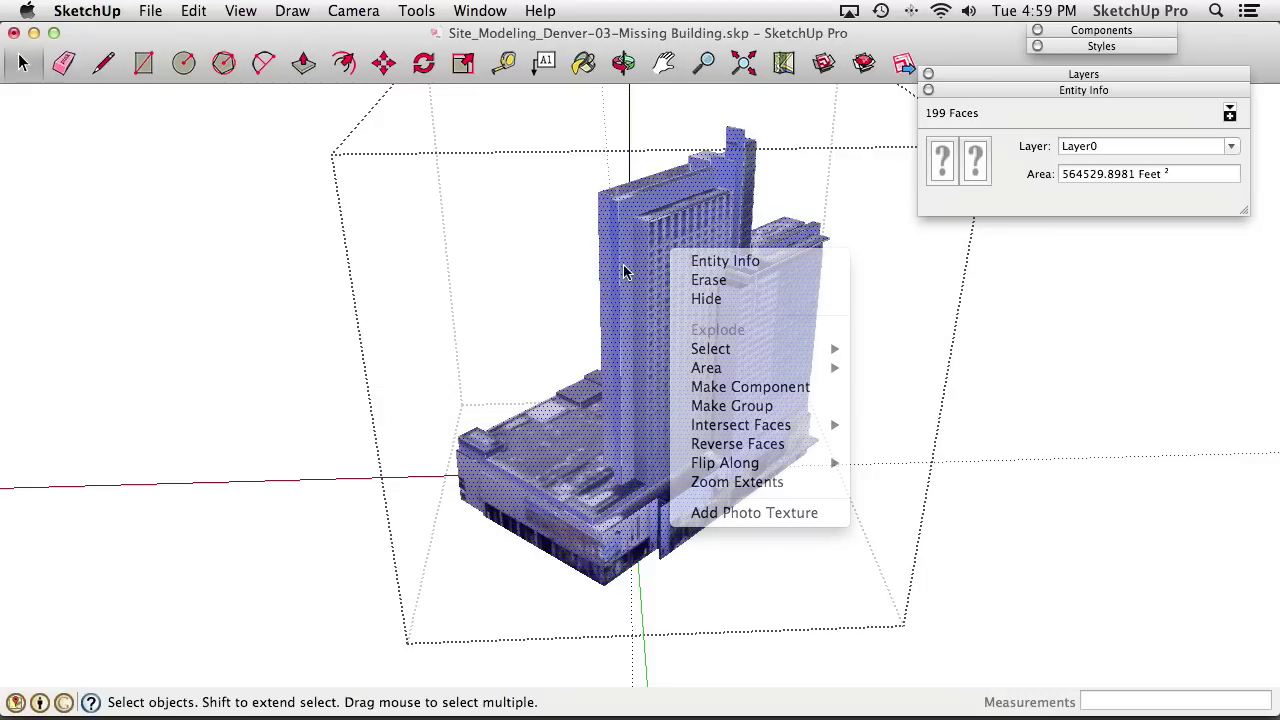
Display hidden geometry, then select all of the tower's connected geometry and unhide its edges
click(222, 14)
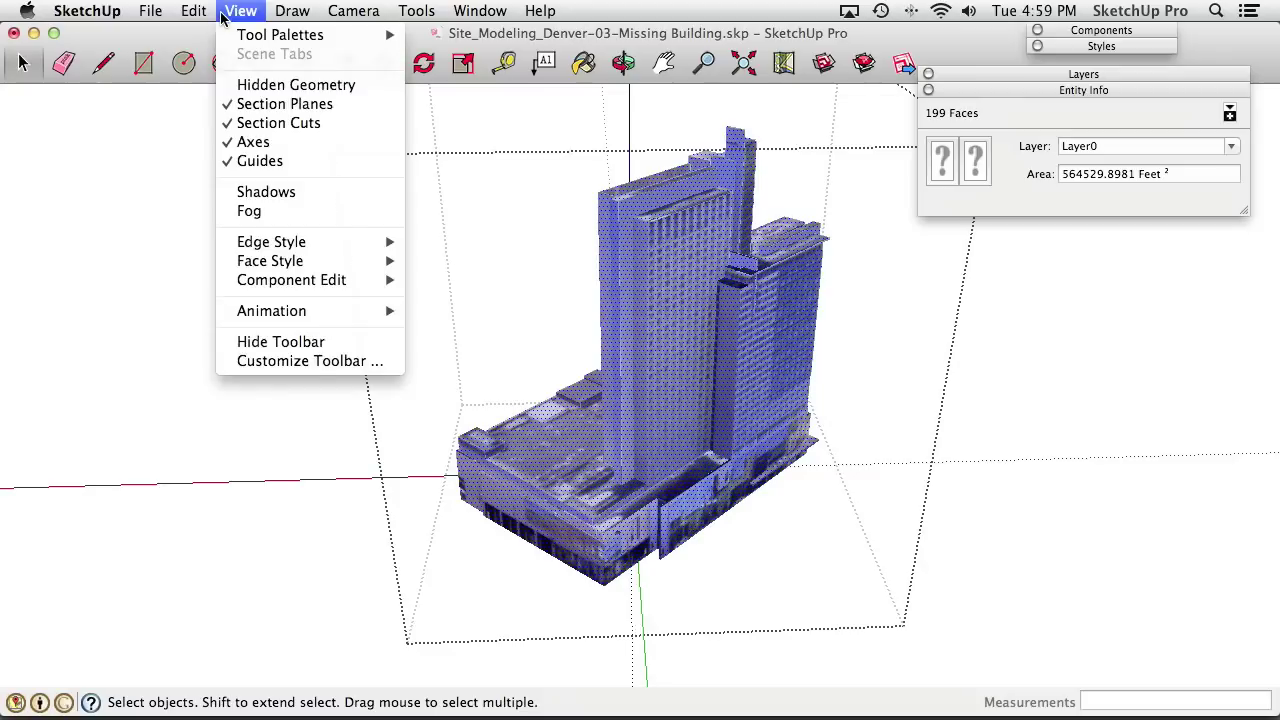
click(270, 90)
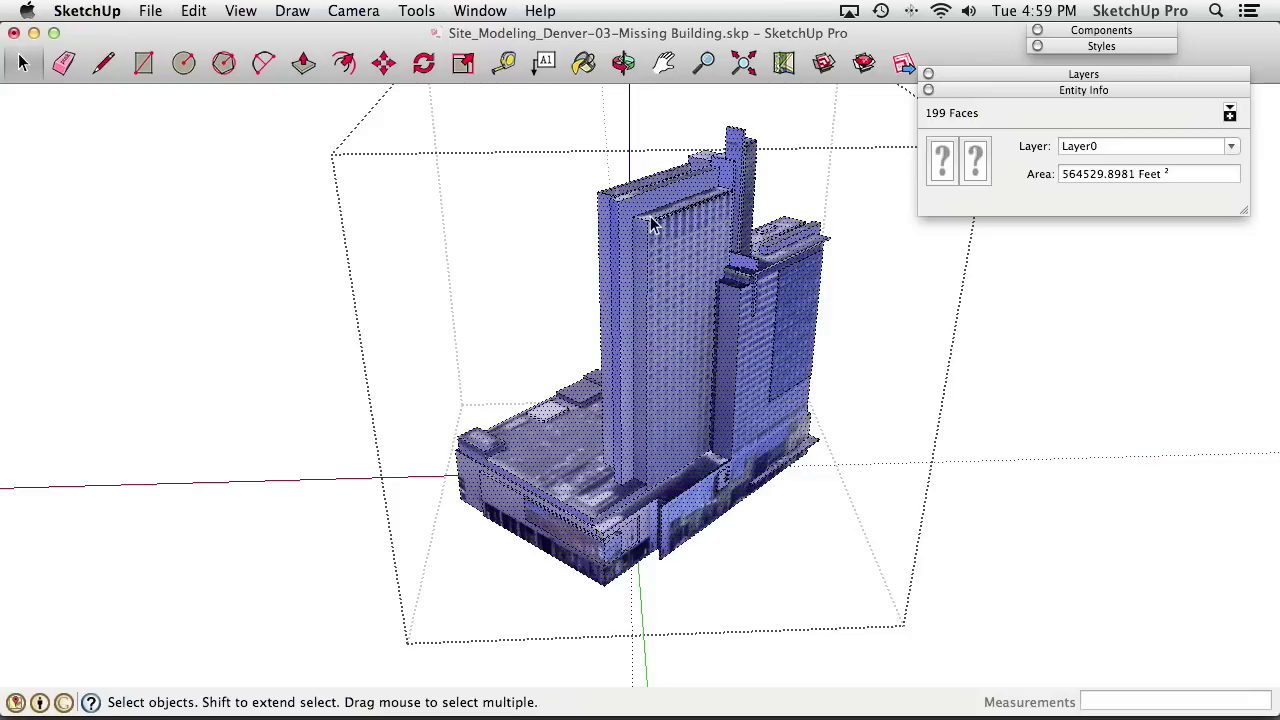
triple_click(680, 272)
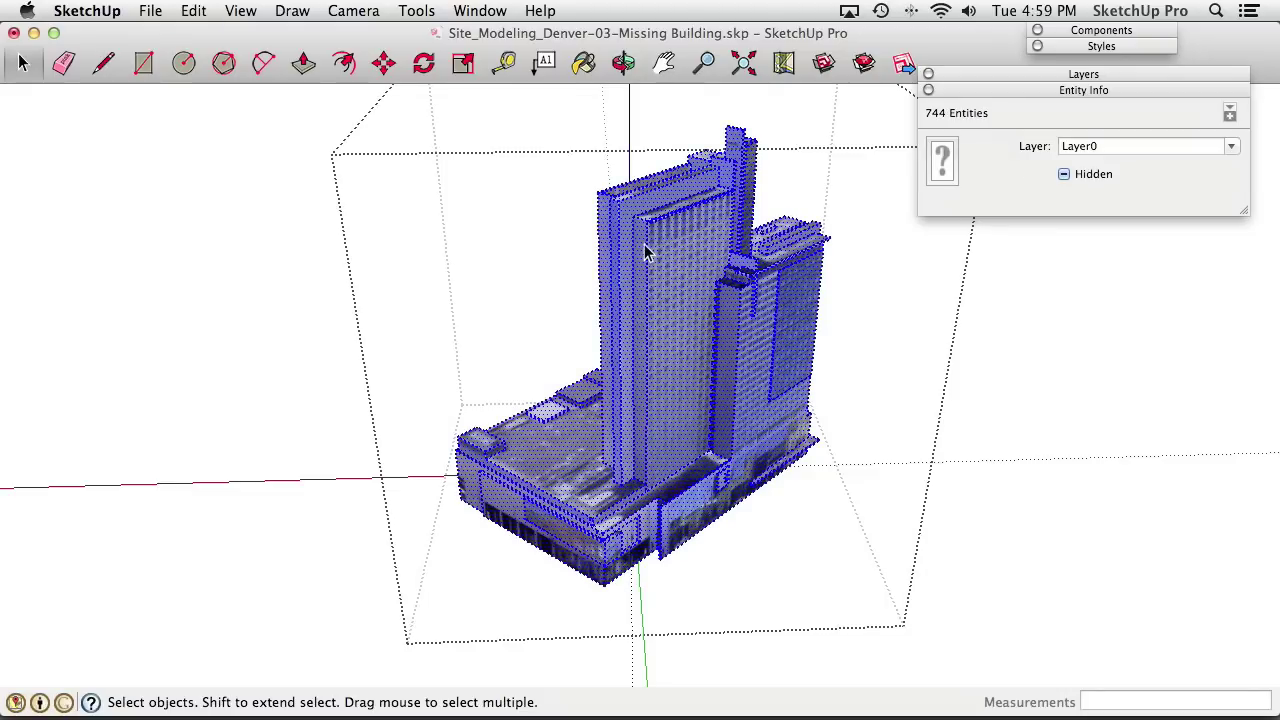
right_click(648, 244)
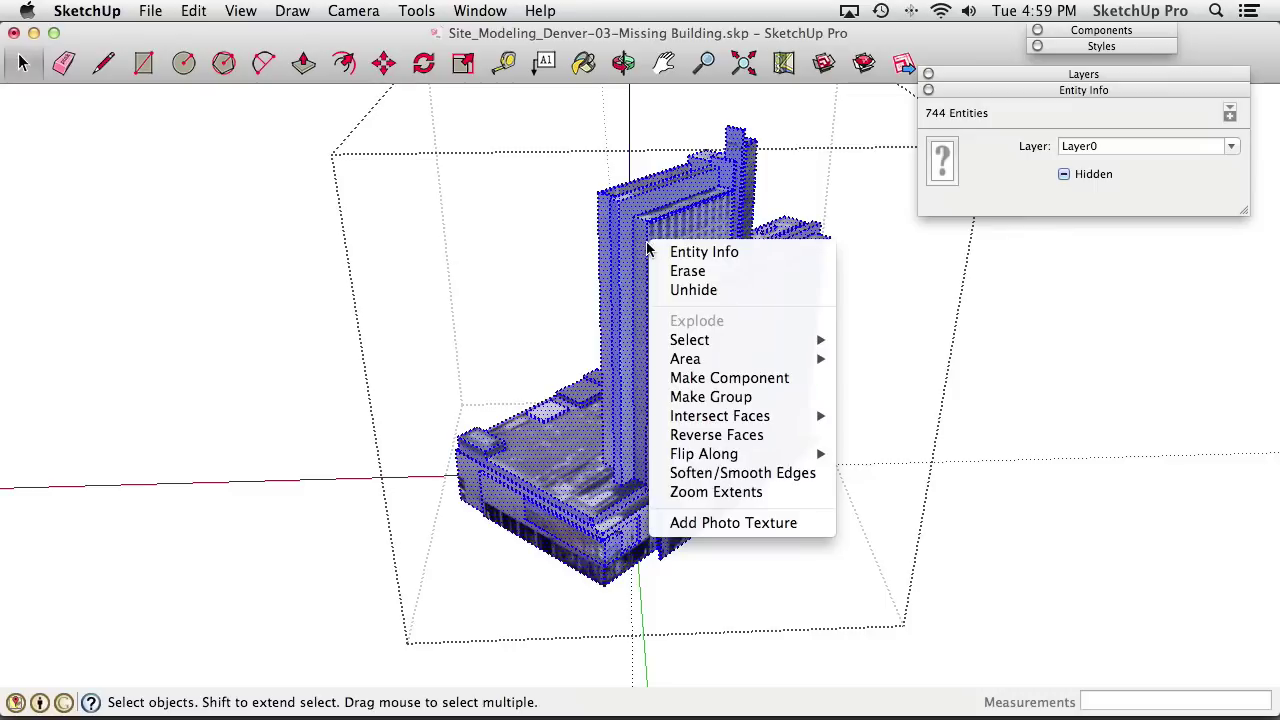
click(707, 293)
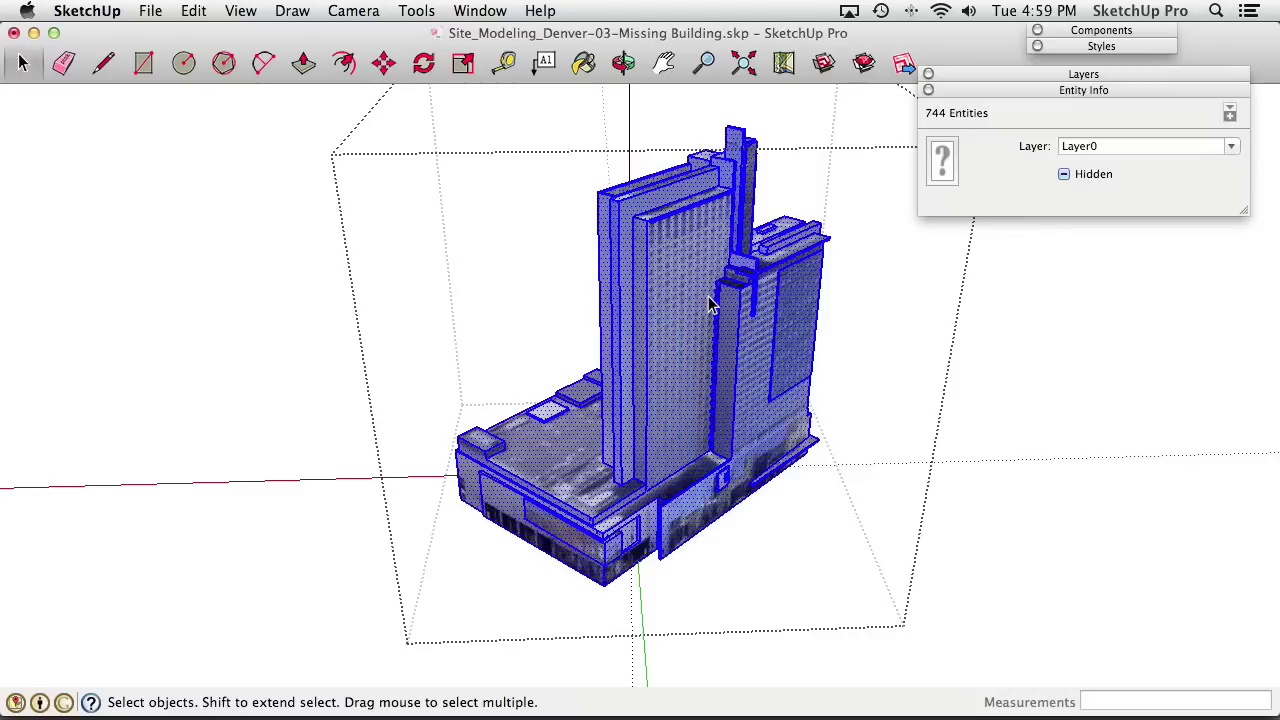
Turn off the display of hidden geometry and clear the tower selection
click(240, 11)
click(262, 85)
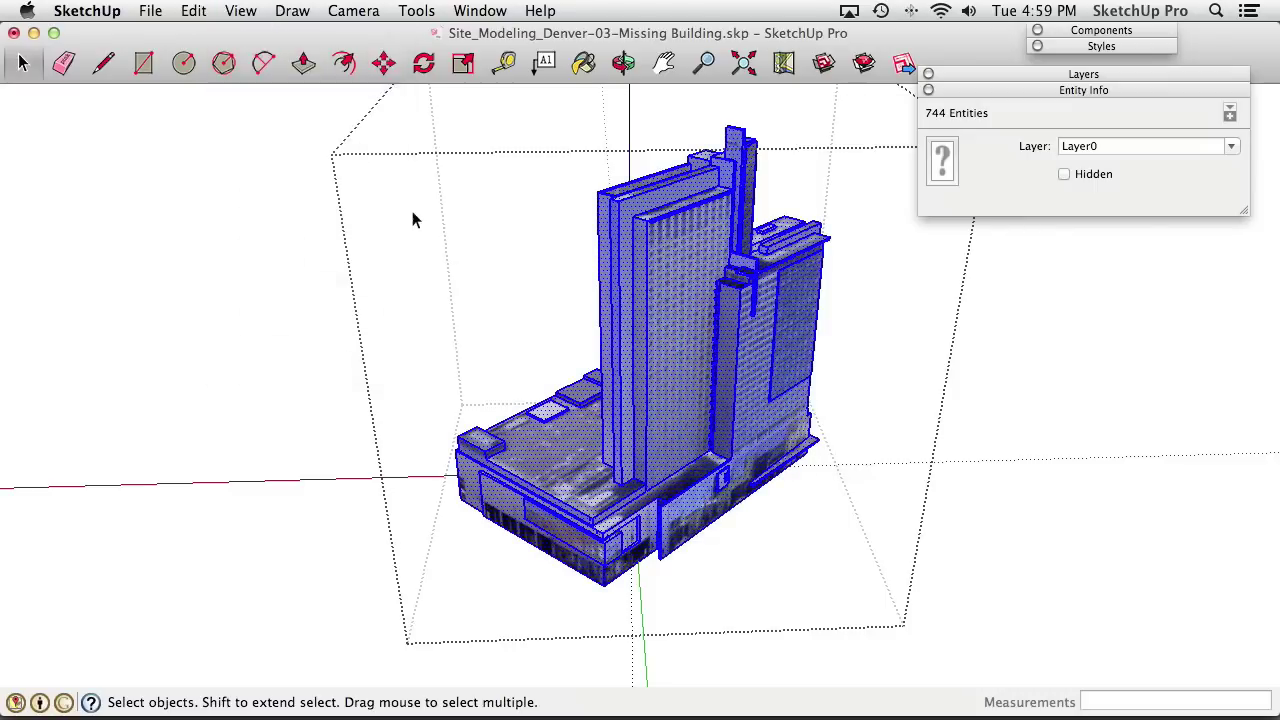
click(489, 257)
middle_drag(680, 320, 702, 362)
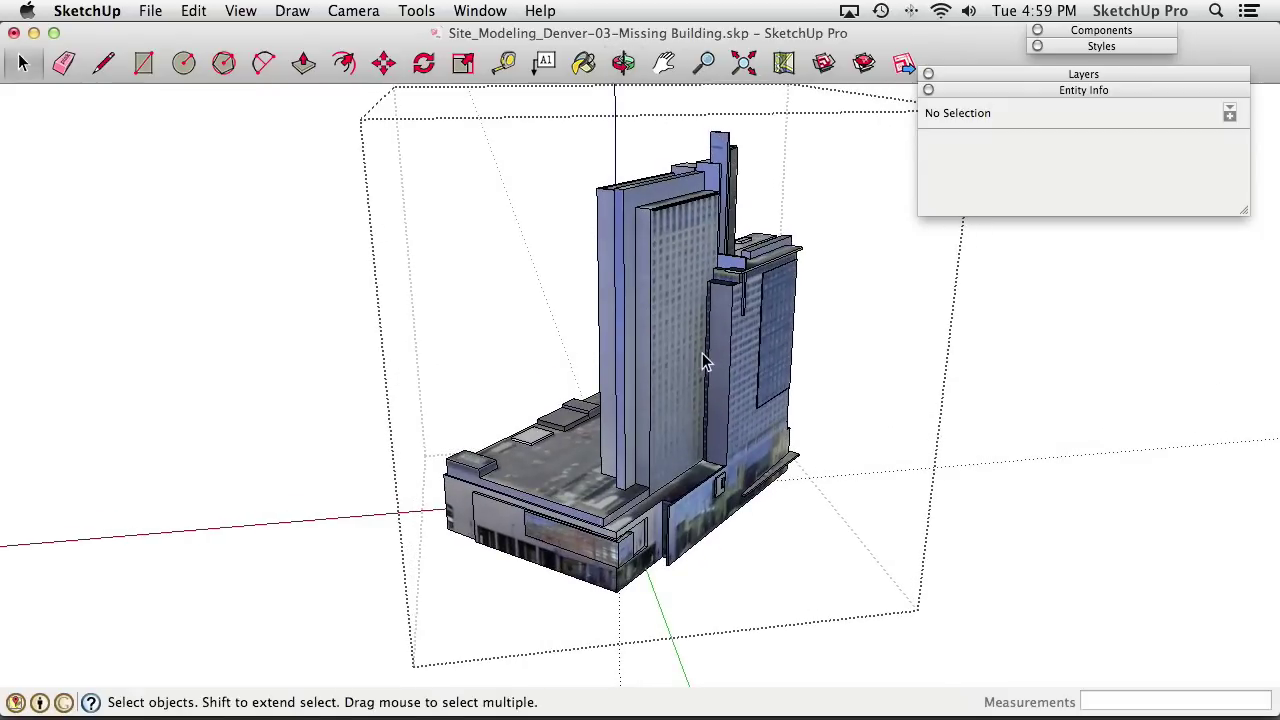
Paint all of the tower's connected geometry with the Default material from the Colors In Model collection to strip its textures
triple_click(678, 349)
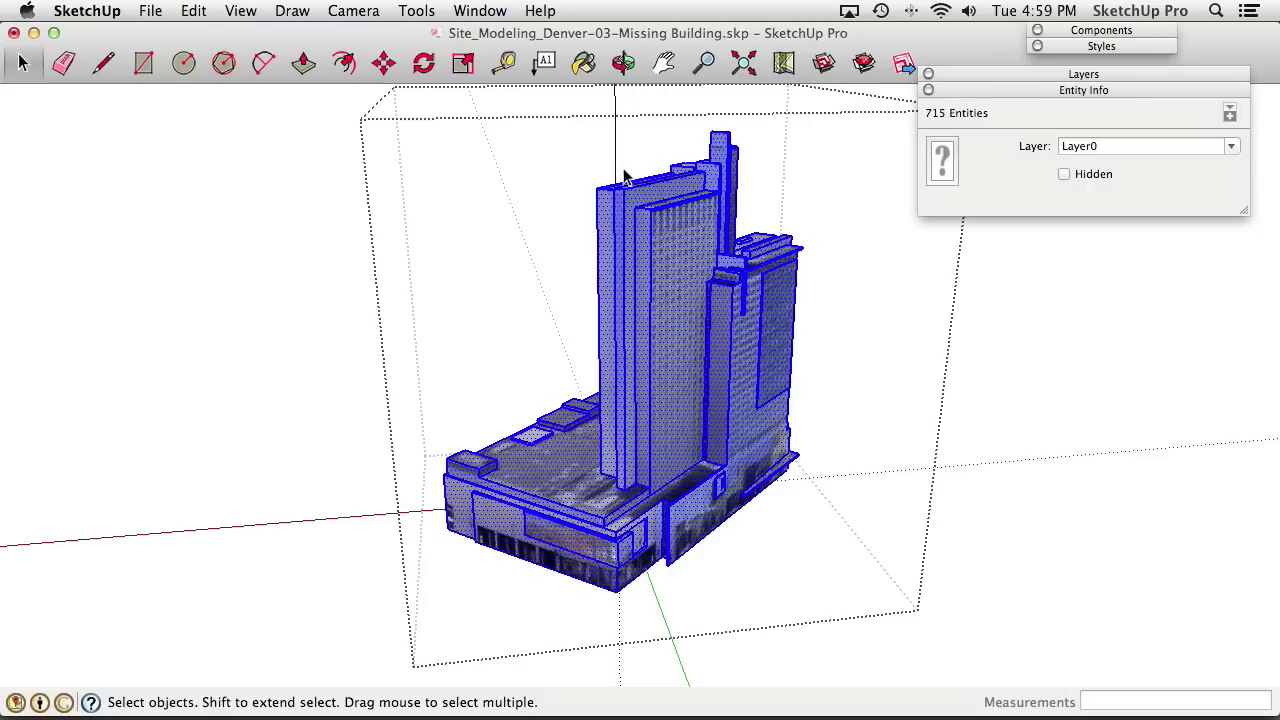
click(586, 70)
mouse_move(1152, 104)
mouse_down()
mouse_move(1050, 228)
mouse_move(1023, 236)
mouse_up()
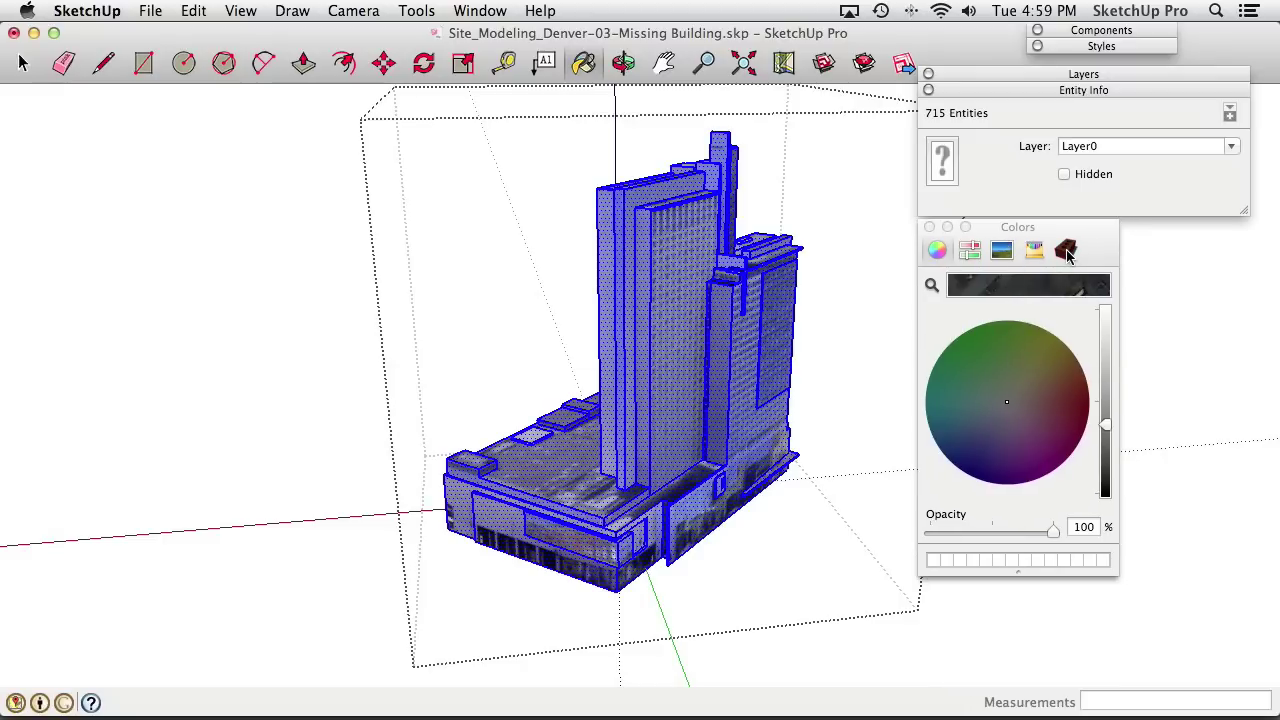
click(1067, 252)
click(1033, 318)
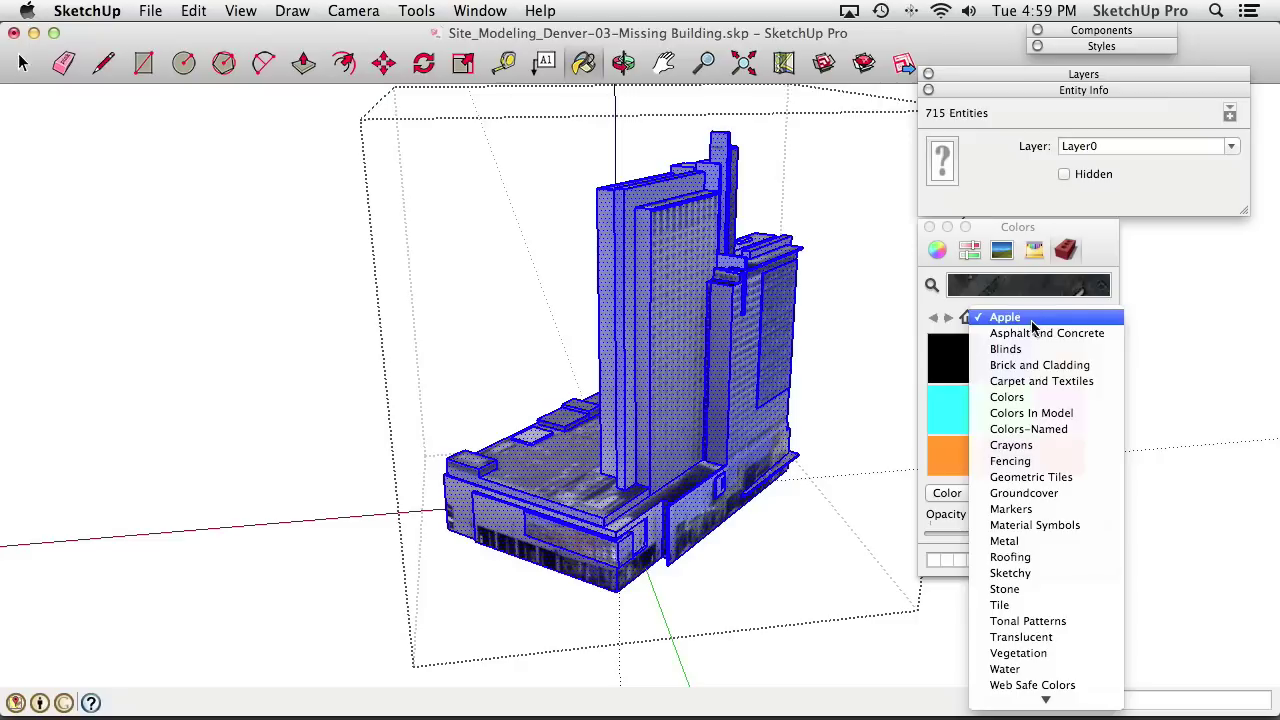
click(1052, 418)
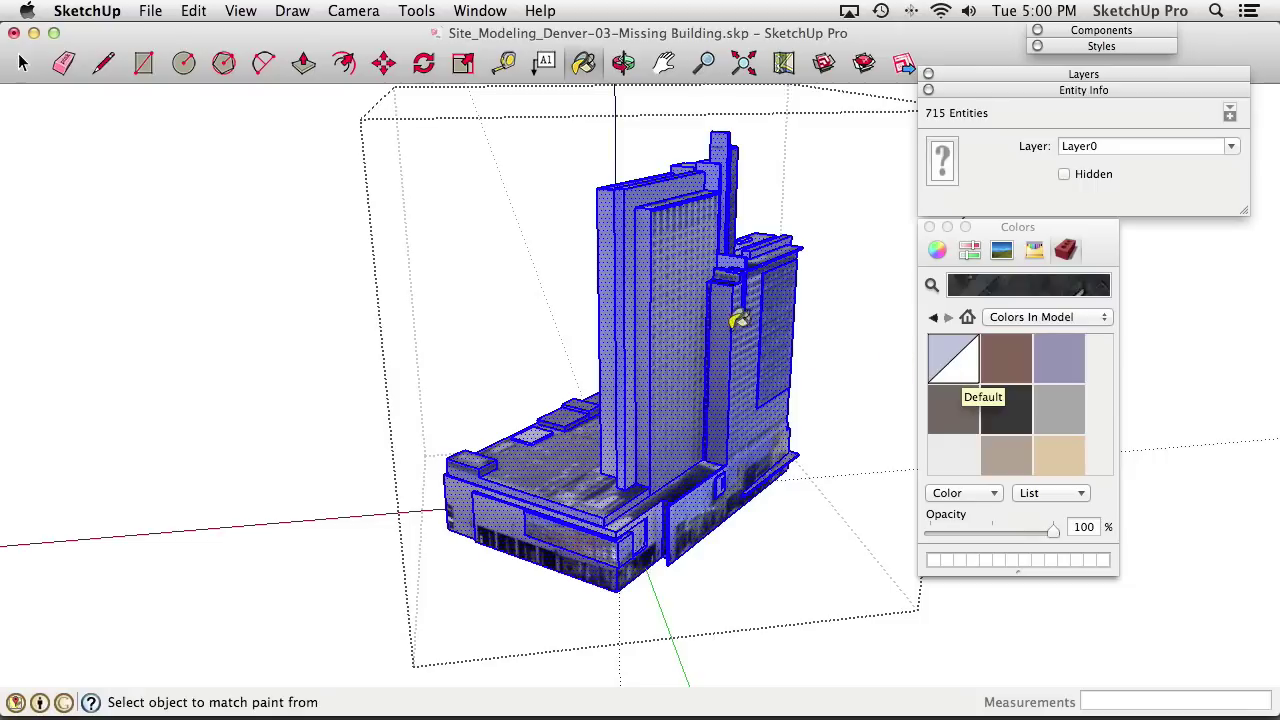
click(954, 361)
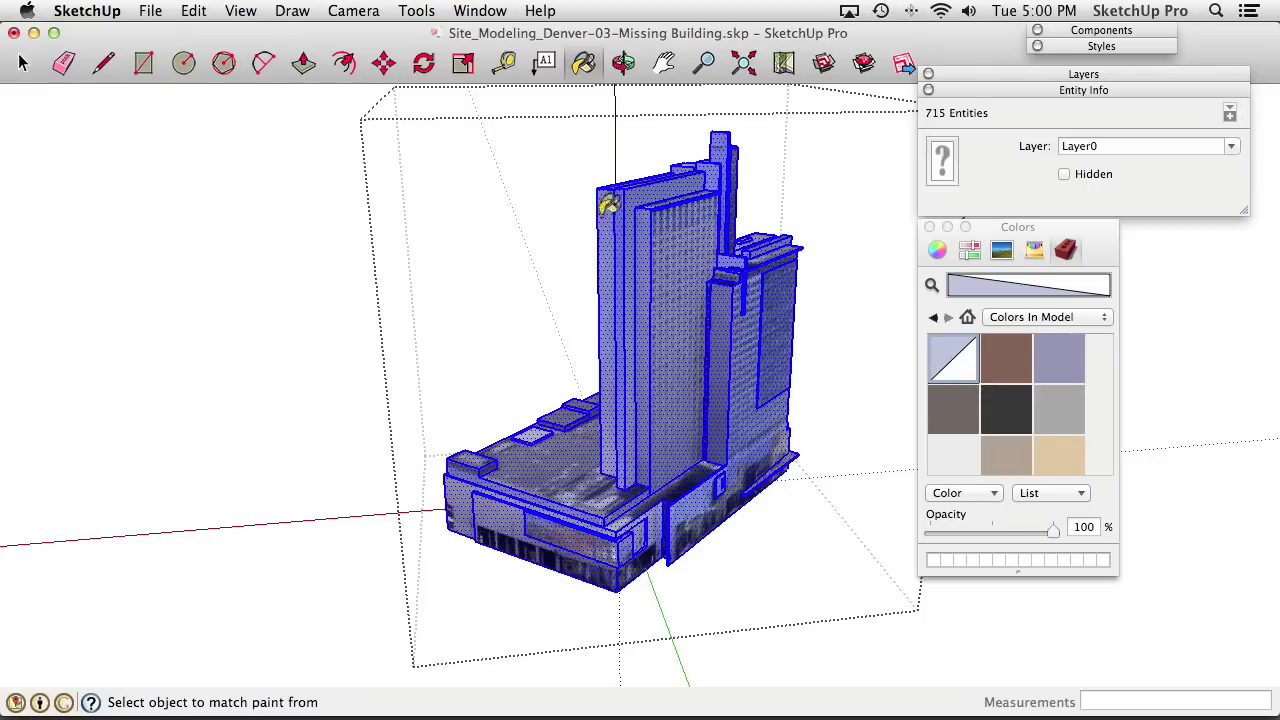
click(678, 305)
key(space)
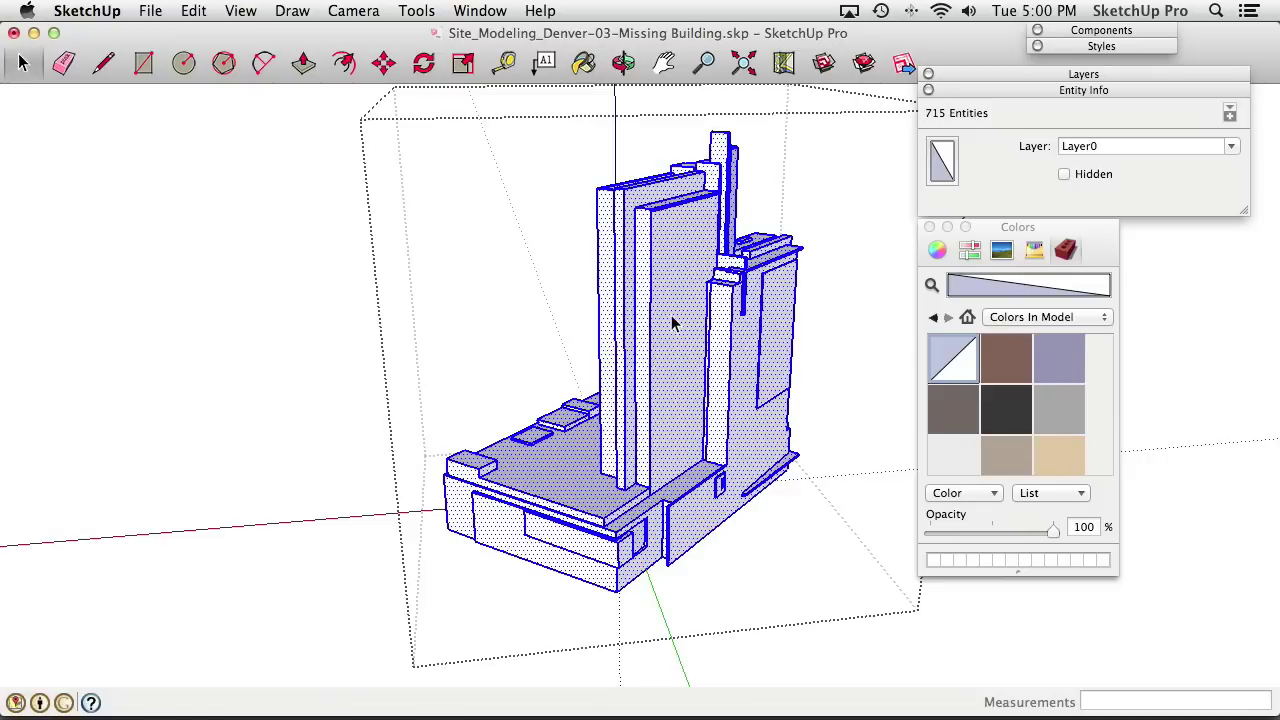
Close the tower component and paint all geometry of the neighbouring small office block with the Default material from Colors In Model
click(347, 316)
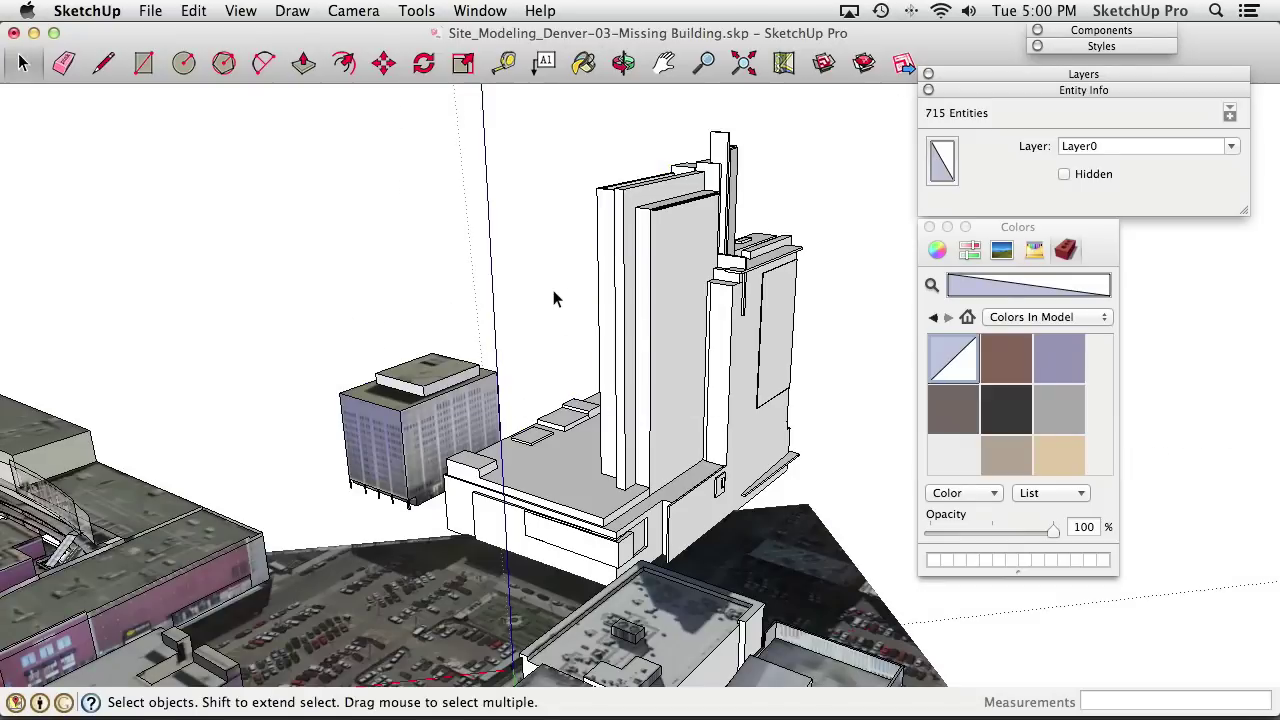
key(o)
drag(646, 380, 712, 430)
key(space)
middle_drag(712, 430, 590, 400)
double_click(652, 355)
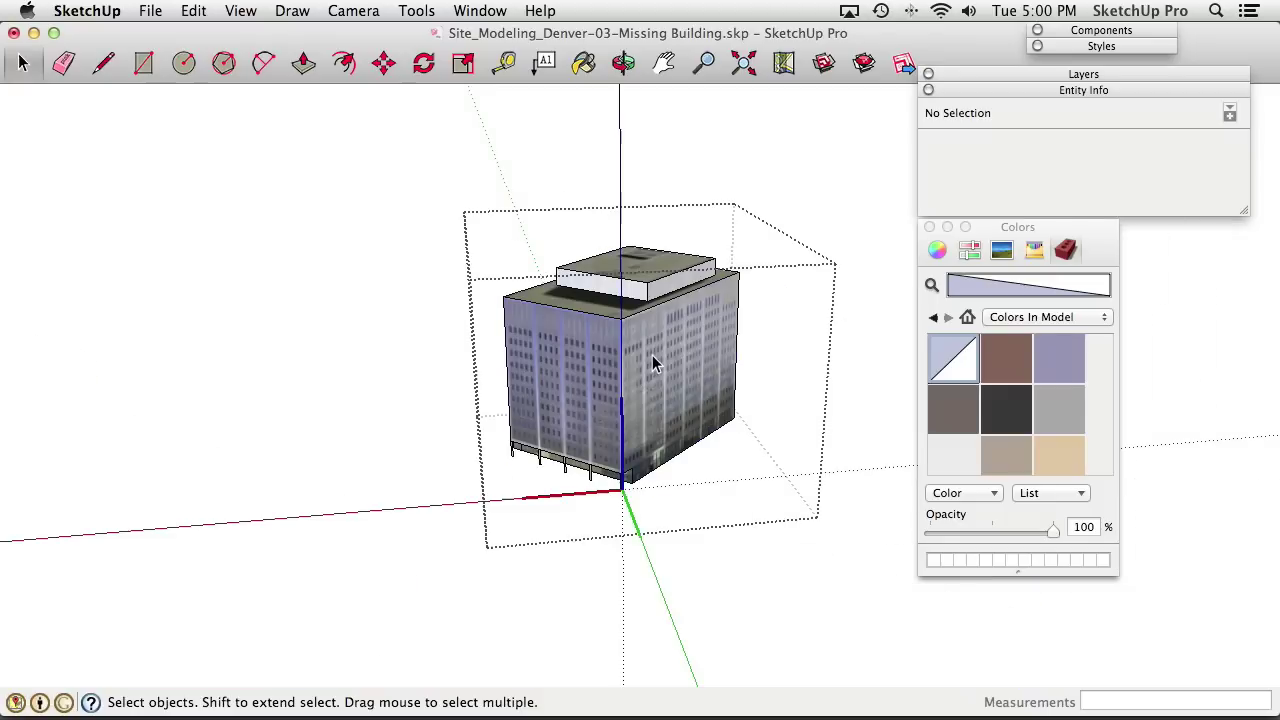
key(super+a)
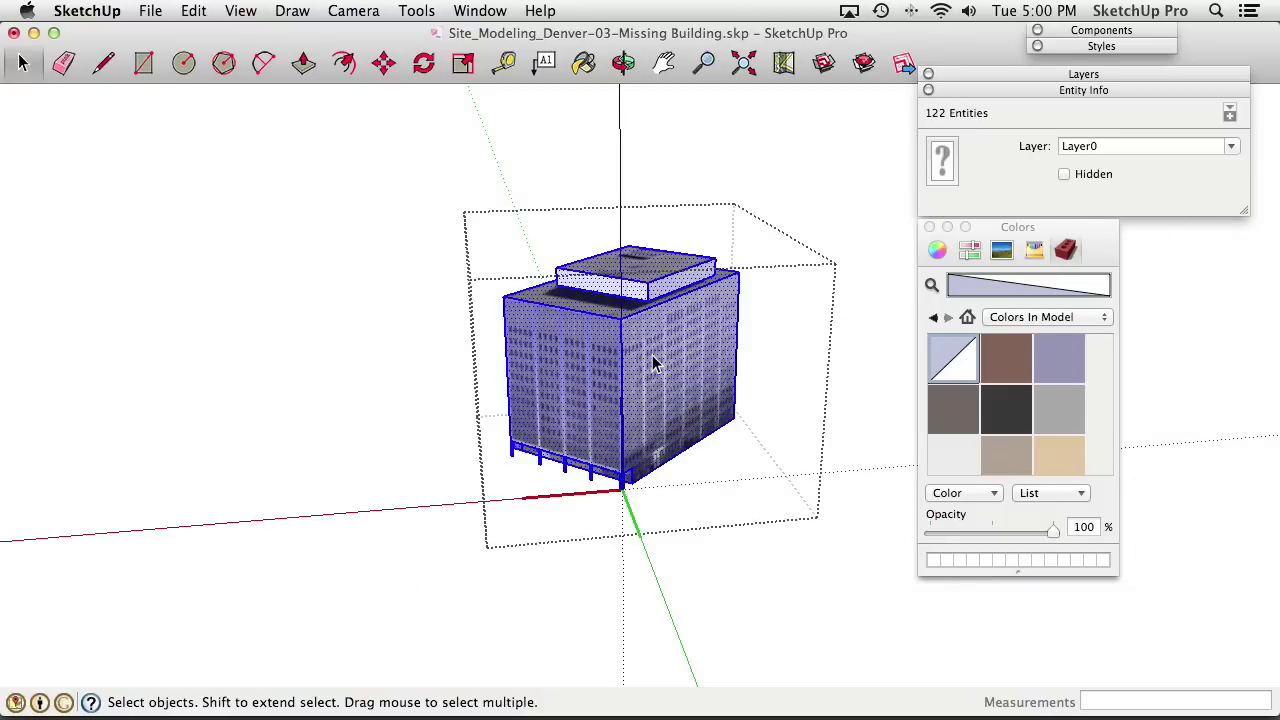
click(583, 63)
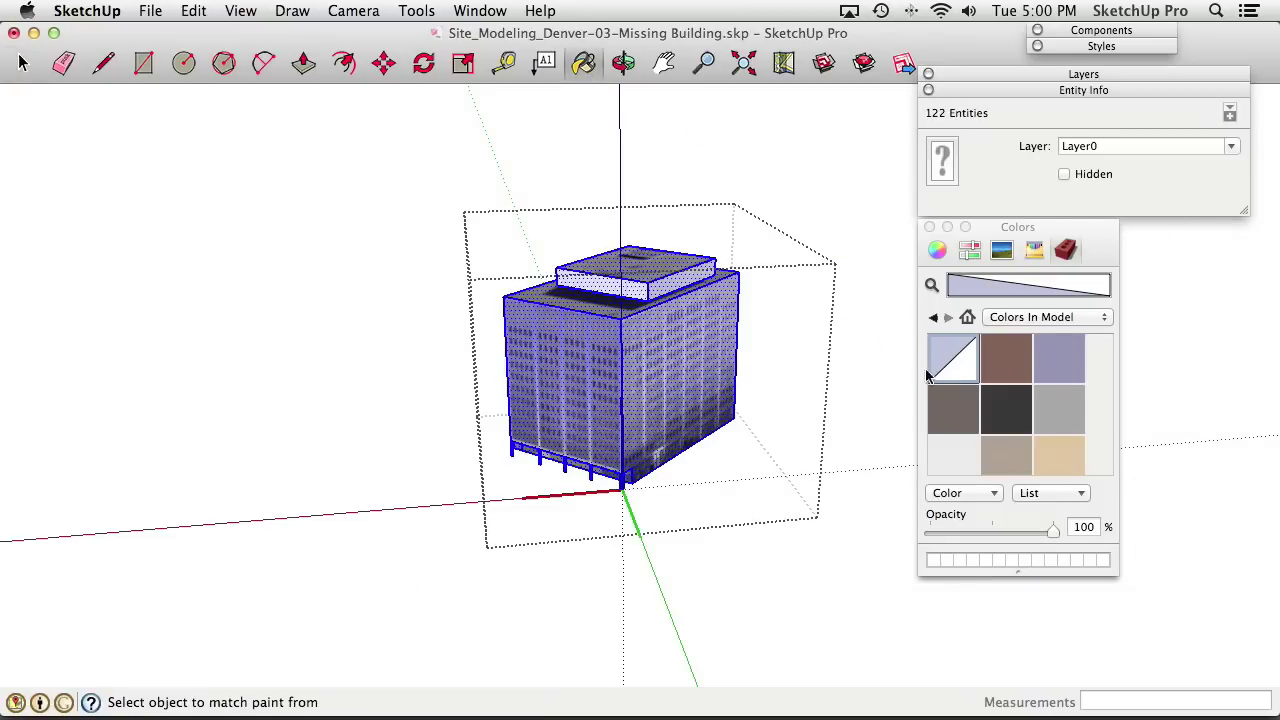
click(664, 355)
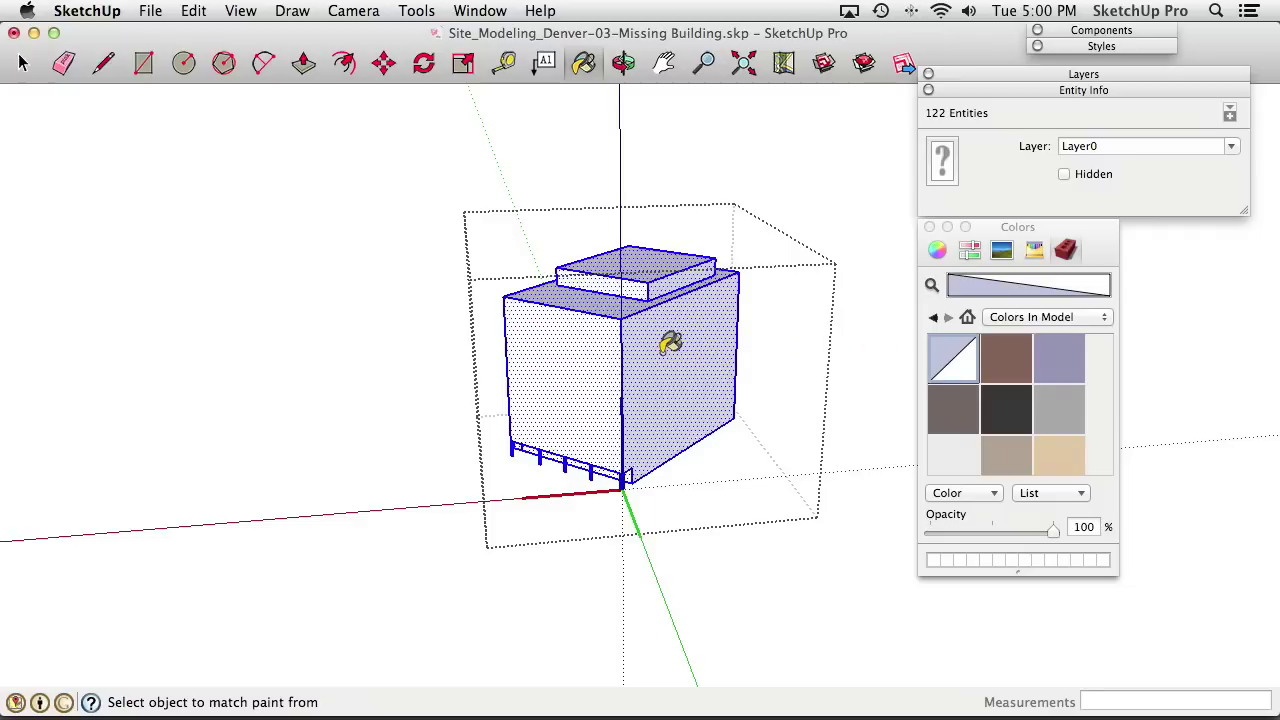
key(space)
click(667, 132)
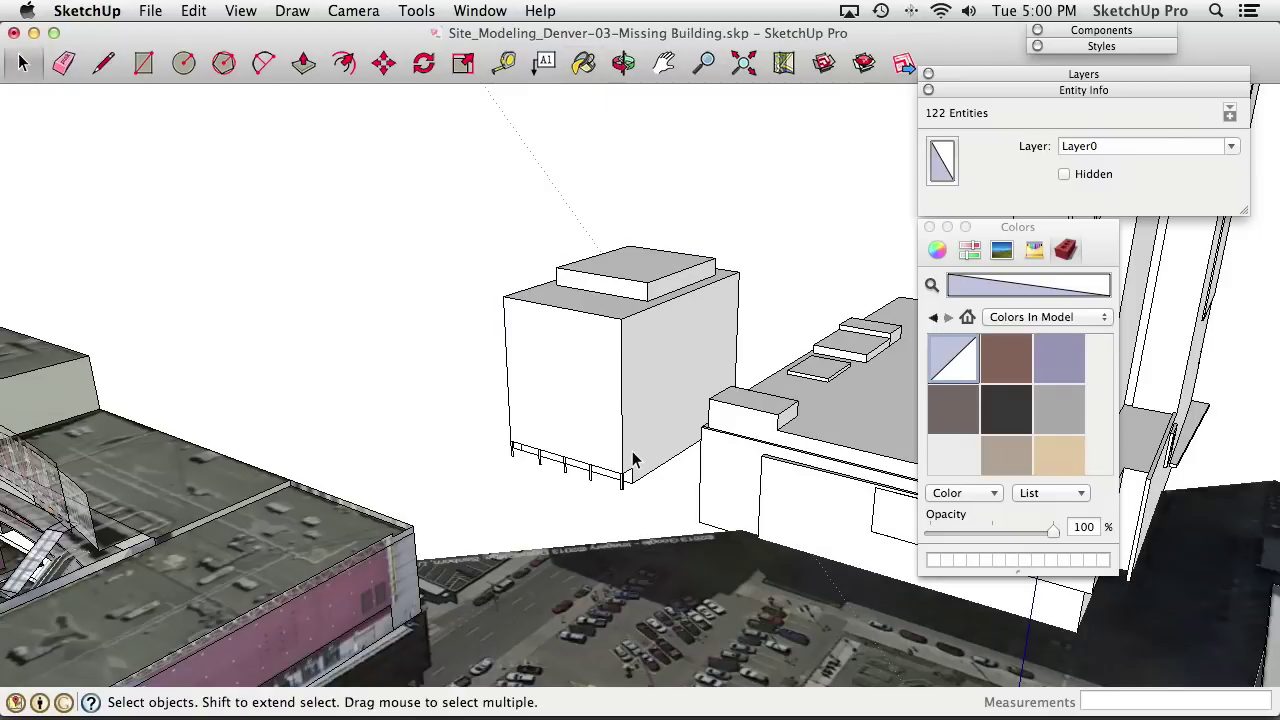
Open the retail complex with the DENVER sign and paint all of its geometry with the Default material
click(488, 413)
middle_drag(488, 413, 677, 471)
middle_drag(614, 394, 846, 257)
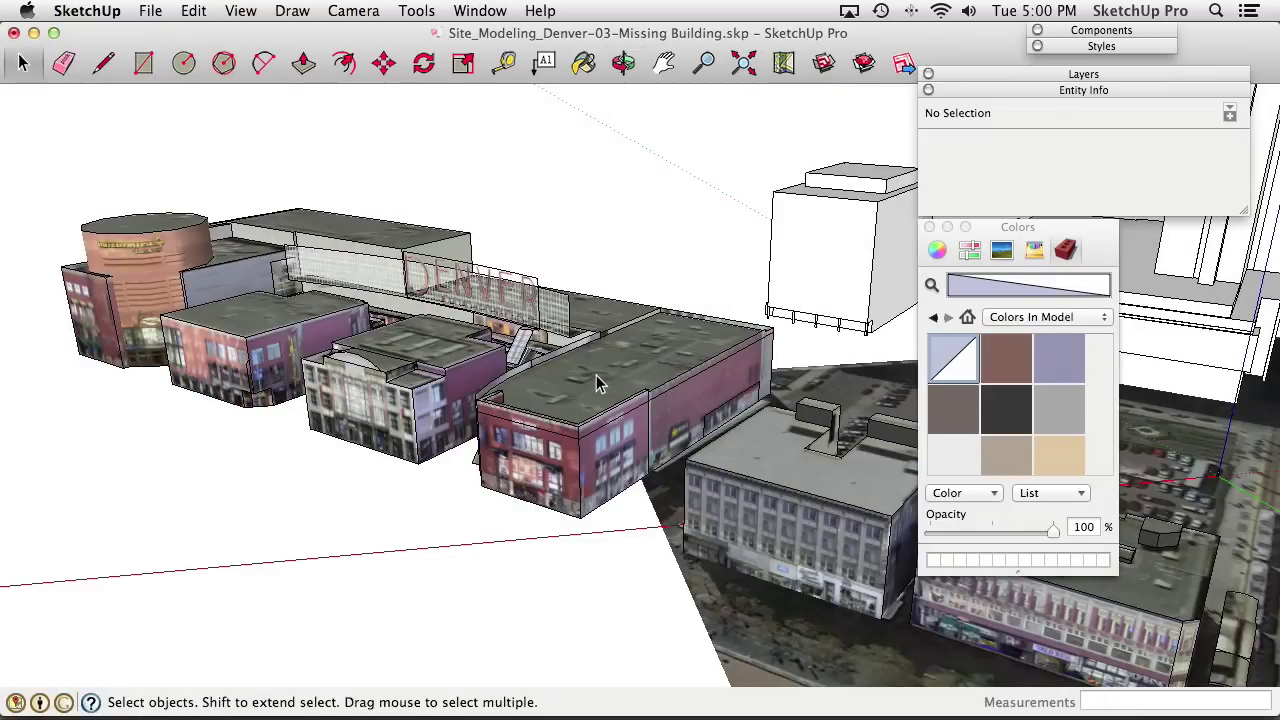
double_click(596, 378)
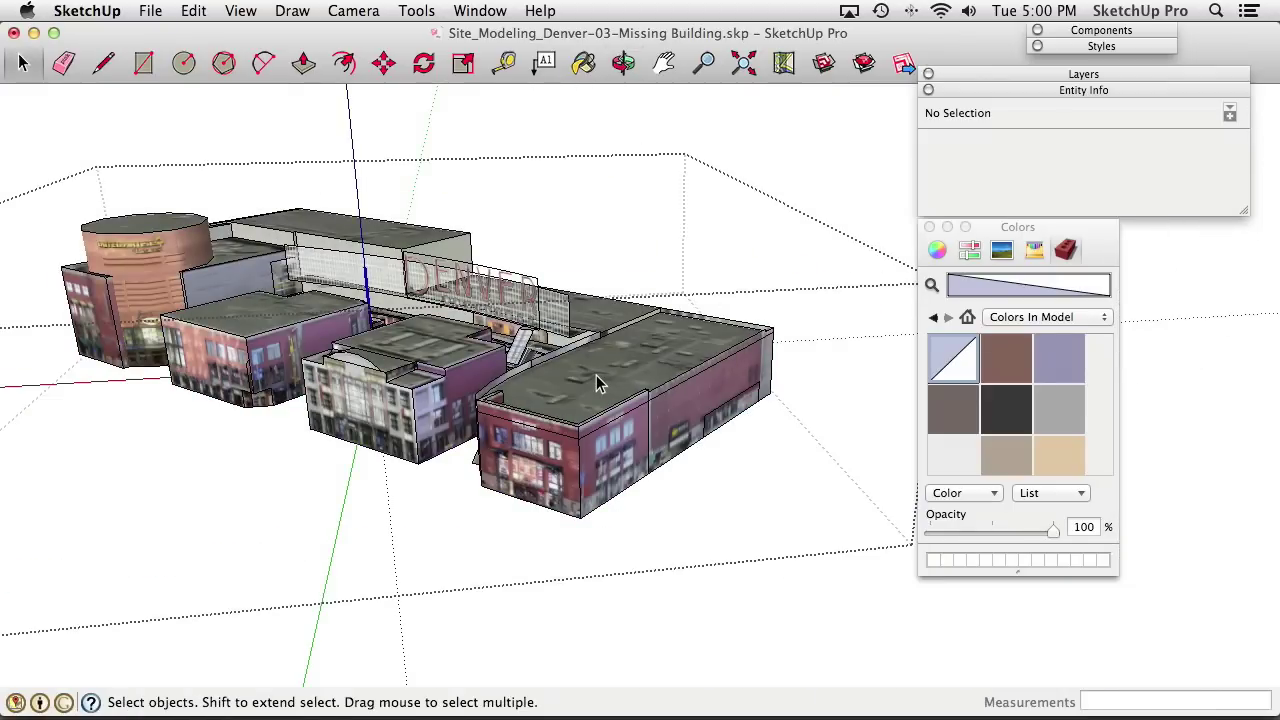
key(super+a)
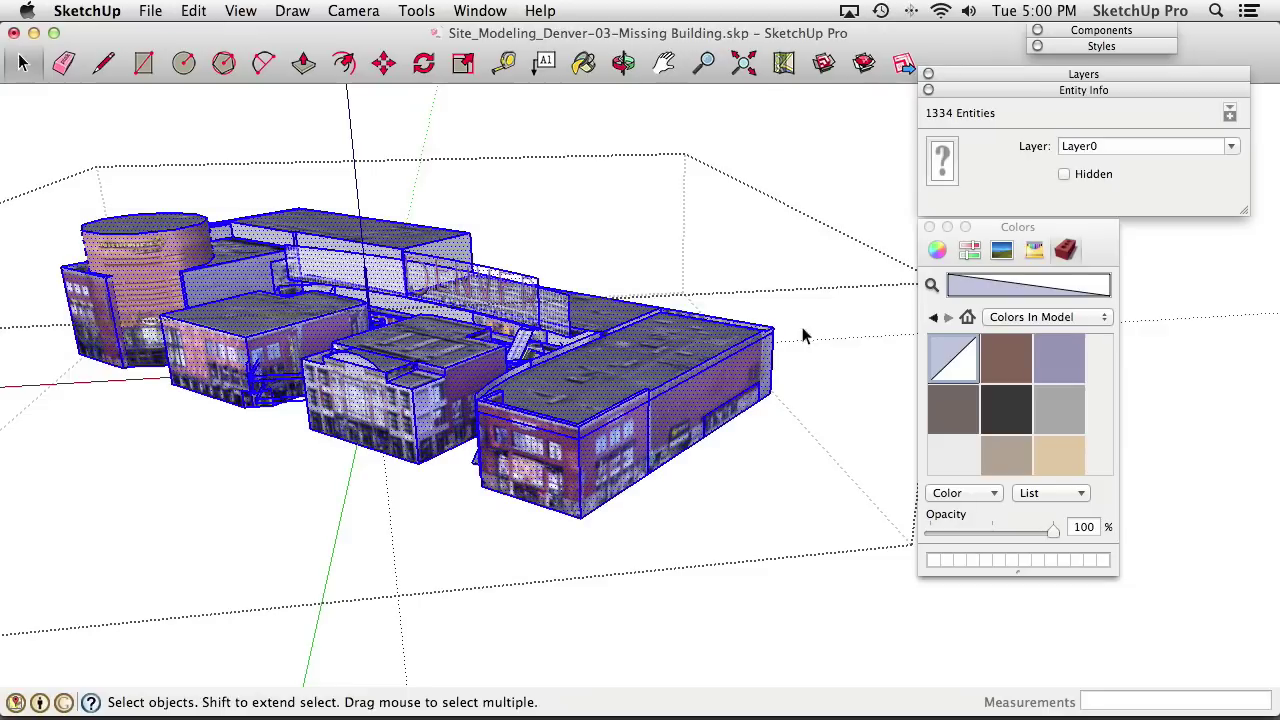
click(583, 63)
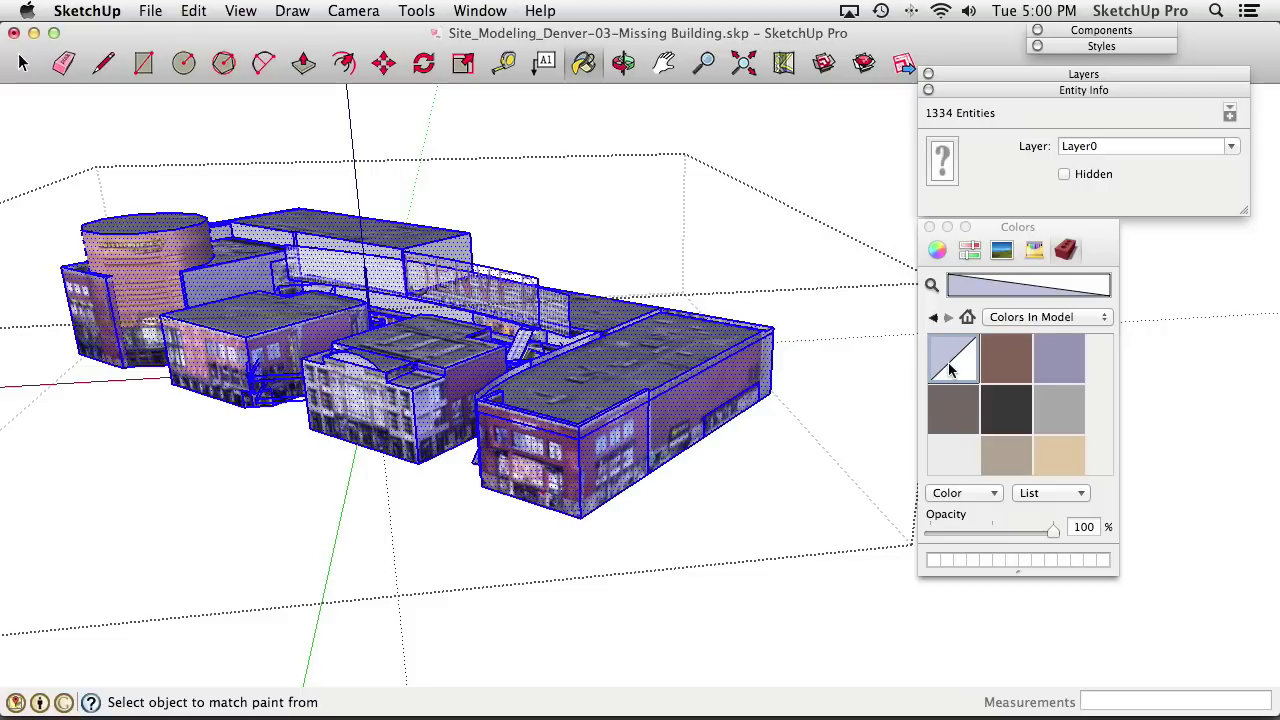
click(622, 348)
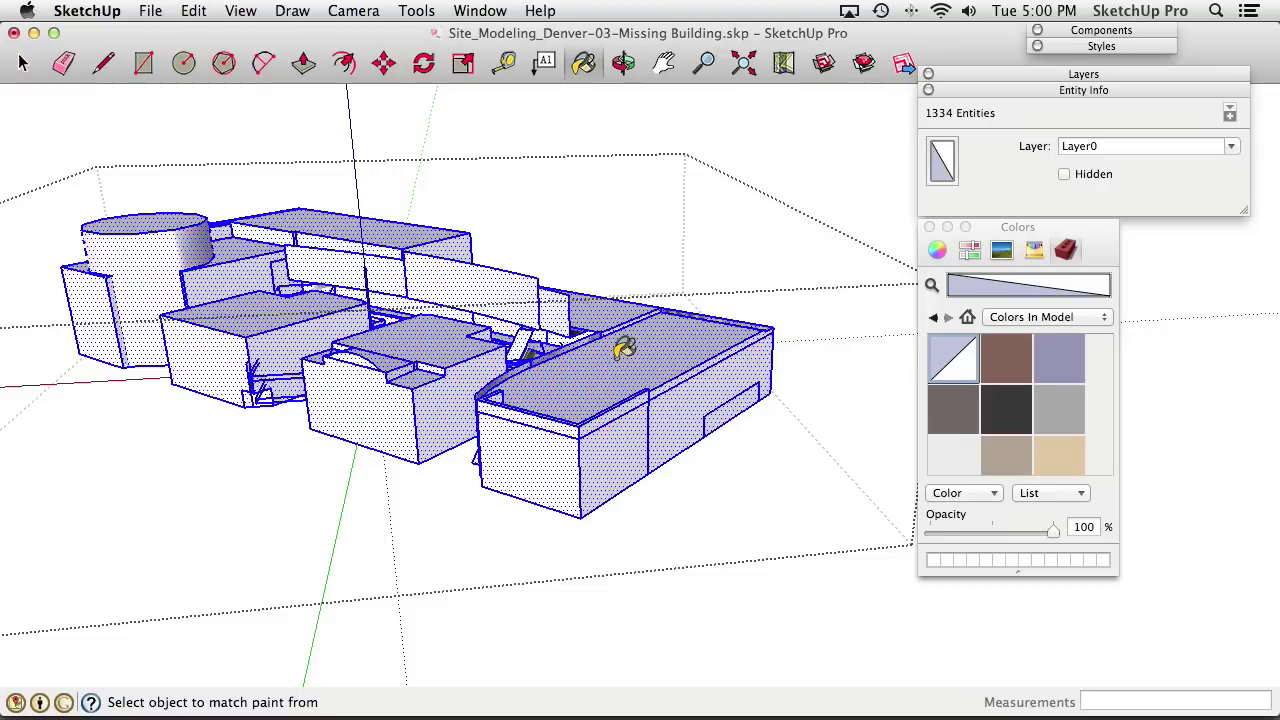
key(space)
click(652, 250)
Delete the escalatorCover component and the escalator beneath it at the far end of the retail complex's curved walkway
mouse_move(604, 331)
middle_down()
mouse_move(558, 428)
mouse_move(586, 434)
mouse_move(303, 410)
mouse_move(457, 466)
mouse_move(294, 289)
mouse_move(560, 409)
mouse_move(410, 278)
mouse_move(431, 297)
mouse_move(623, 289)
mouse_move(324, 272)
mouse_move(475, 433)
mouse_move(474, 518)
middle_up()
scroll(558, 428, up, 10)
click(414, 424)
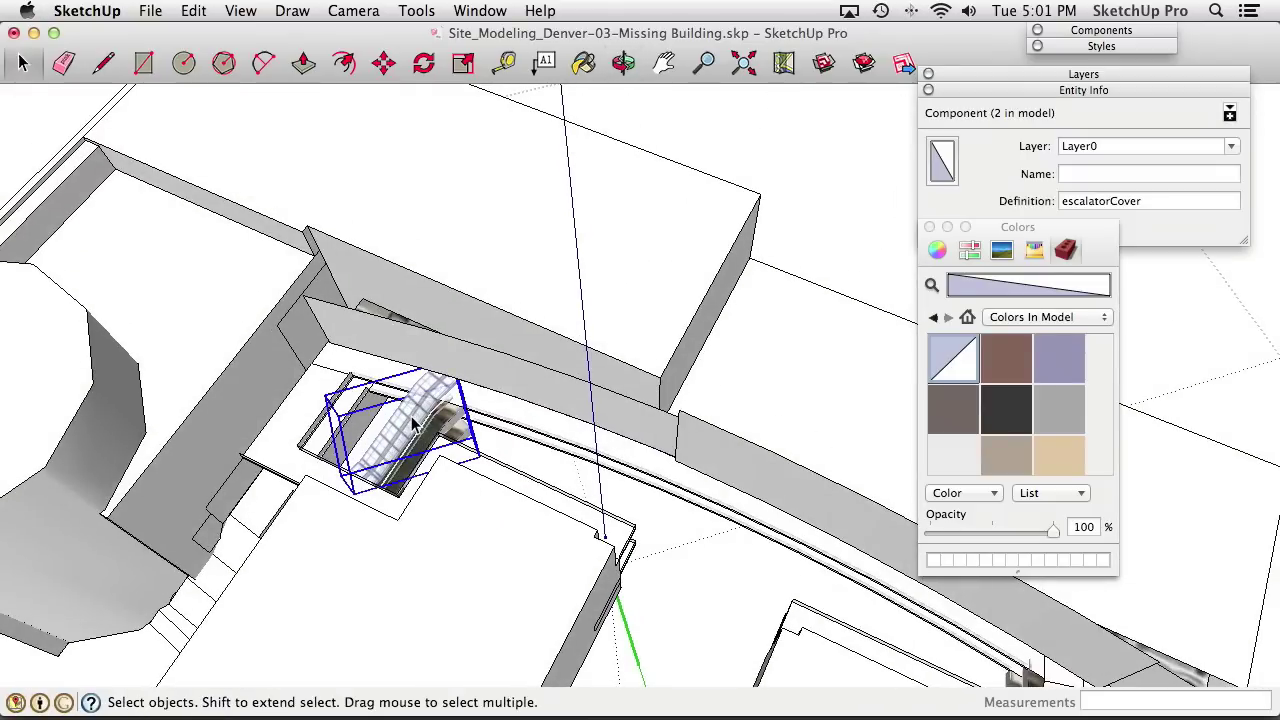
click(448, 430)
click(452, 436)
click(445, 425)
key(Delete)
click(457, 427)
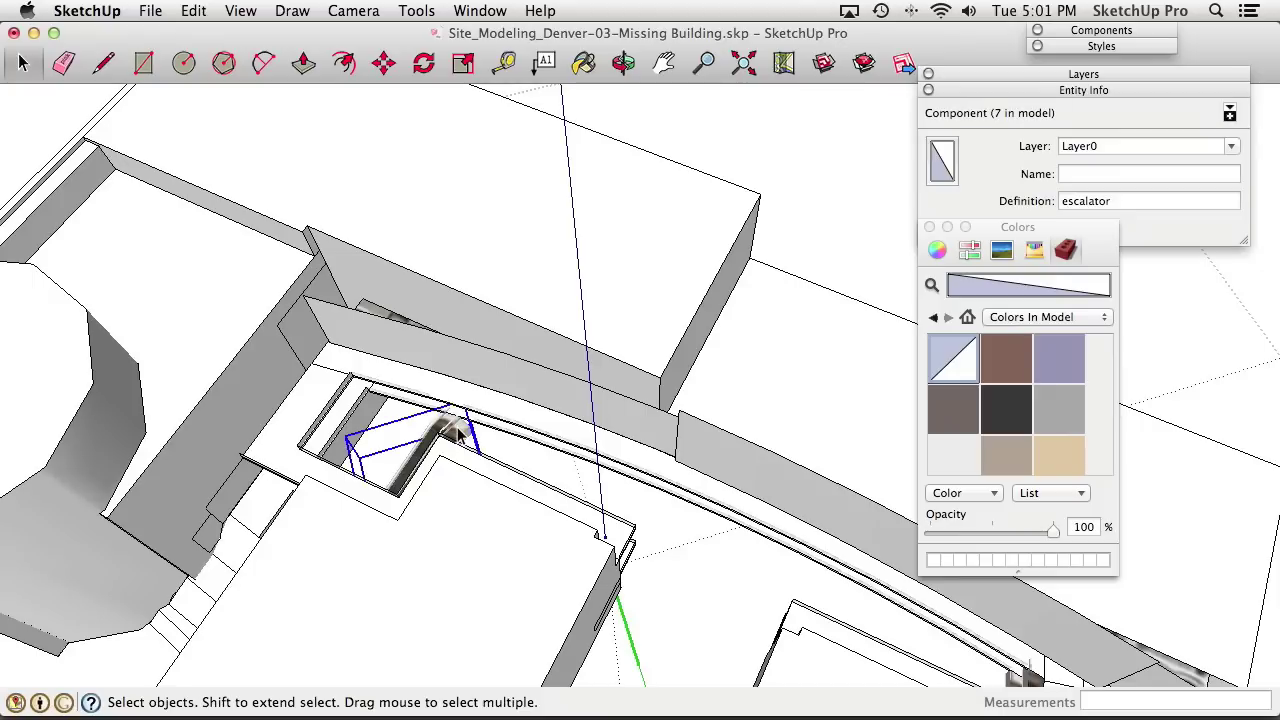
key(Delete)
Delete the textured escalator component at the other end of the curved walkway, beside the long roof
mouse_move(457, 427)
middle_down()
mouse_move(429, 471)
mouse_move(417, 266)
mouse_move(720, 551)
mouse_move(503, 366)
mouse_move(617, 514)
mouse_move(443, 500)
mouse_move(476, 420)
middle_up()
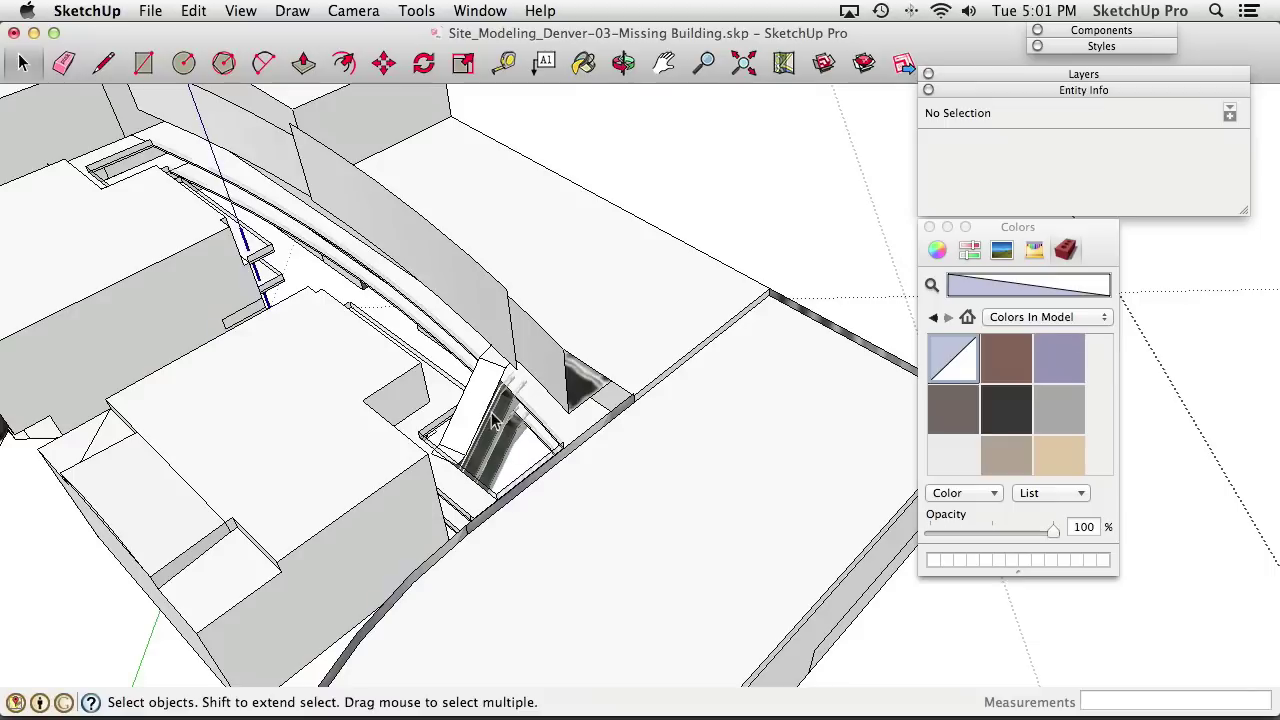
click(476, 420)
click(506, 434)
key(Delete)
Repaint all of the complex's geometry with Default to clear the texture left on the curved parapet, and close the component
middle_drag(505, 431, 651, 343)
scroll(391, 366, up, 5)
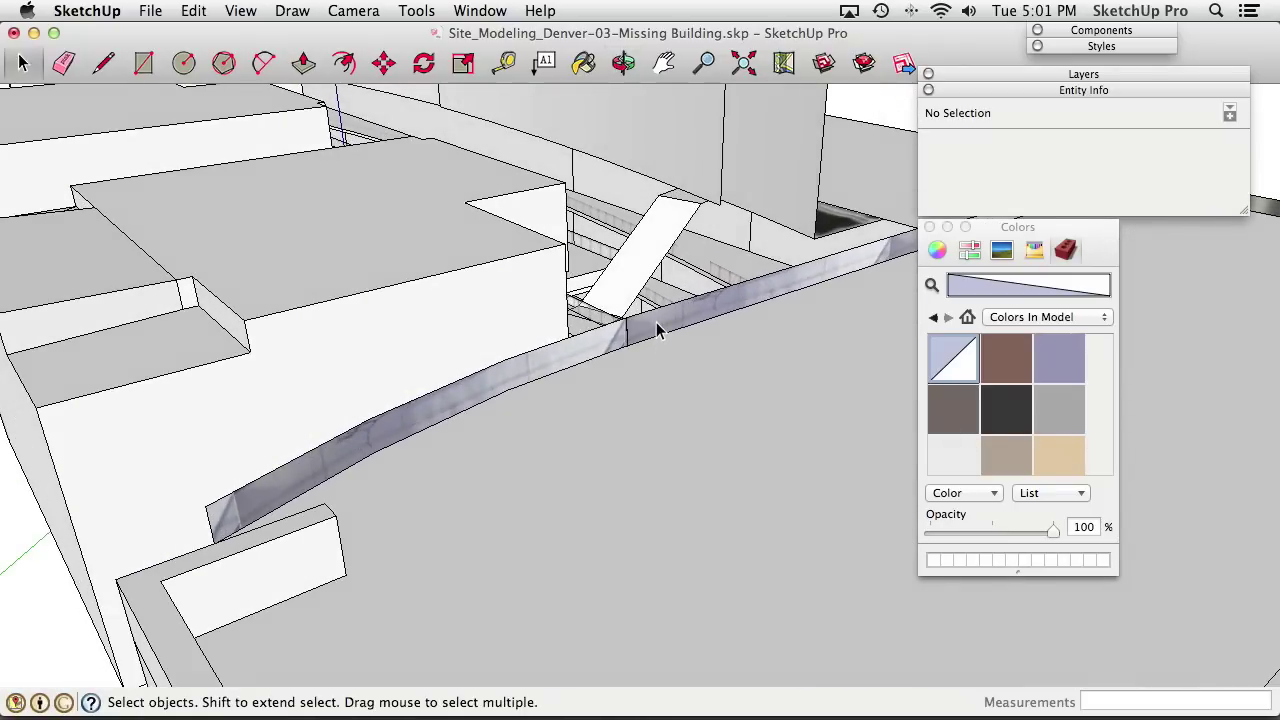
key(super+a)
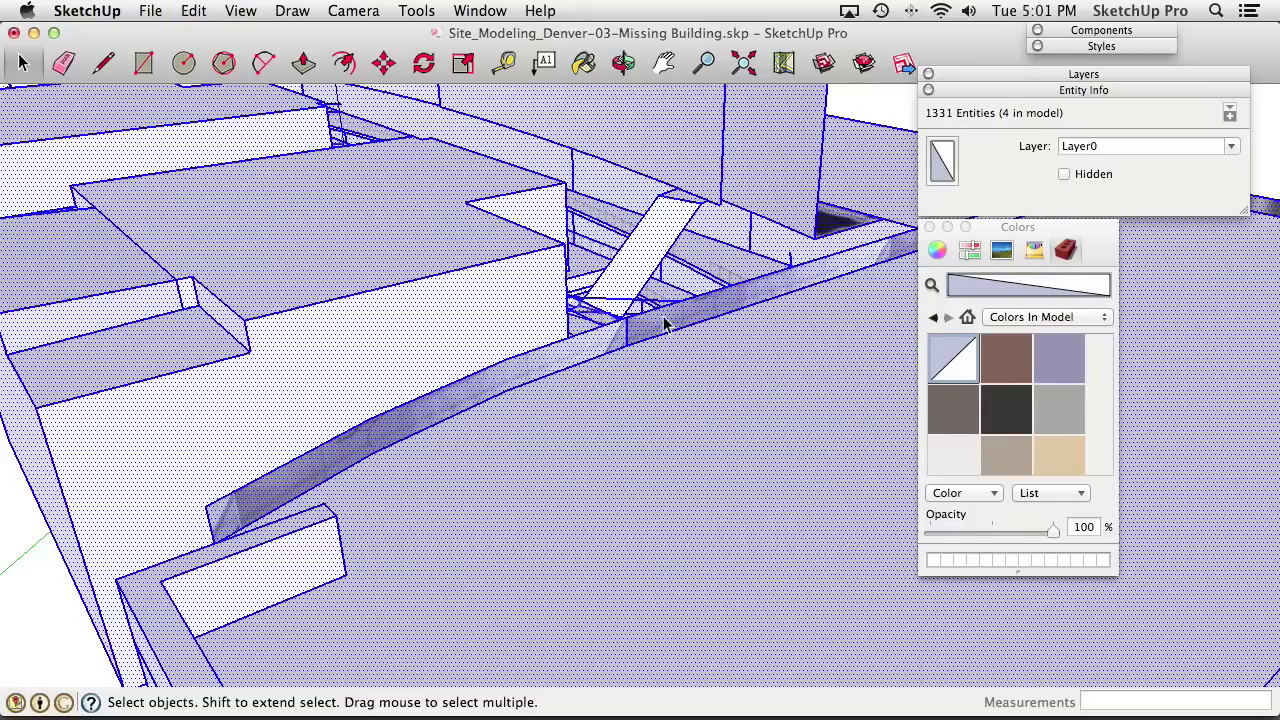
click(583, 62)
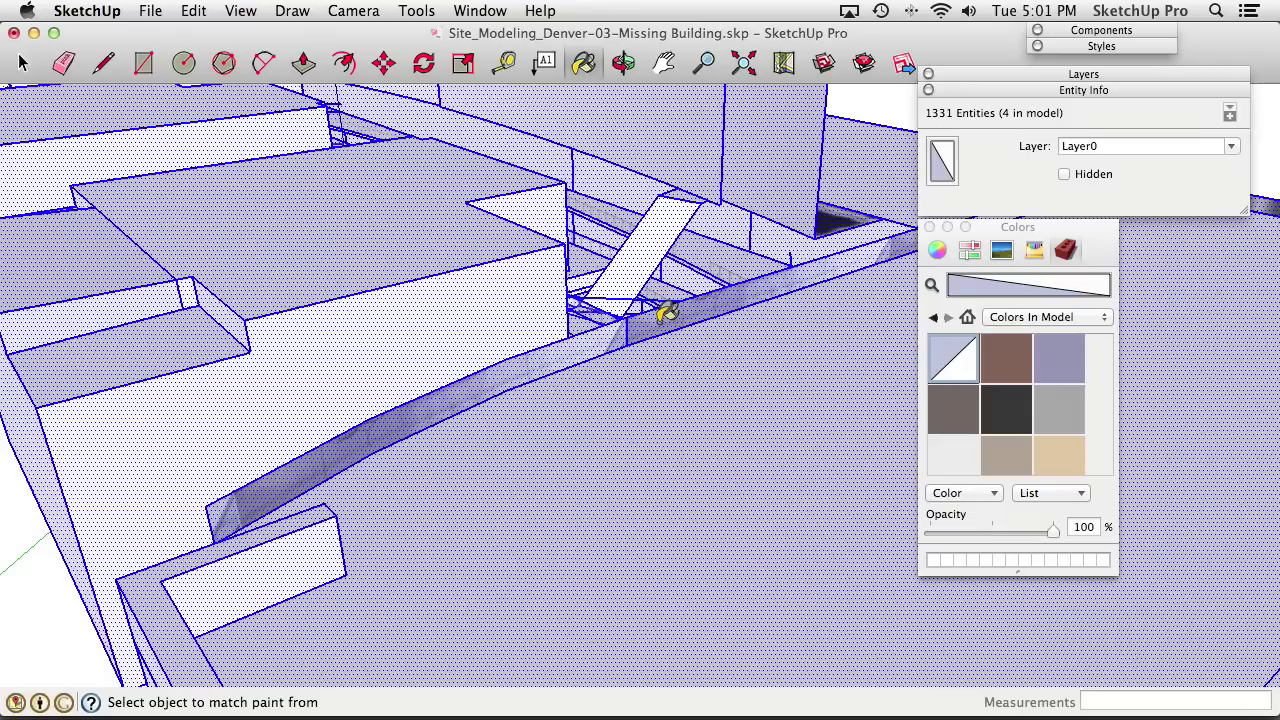
scroll(665, 313, down, 5)
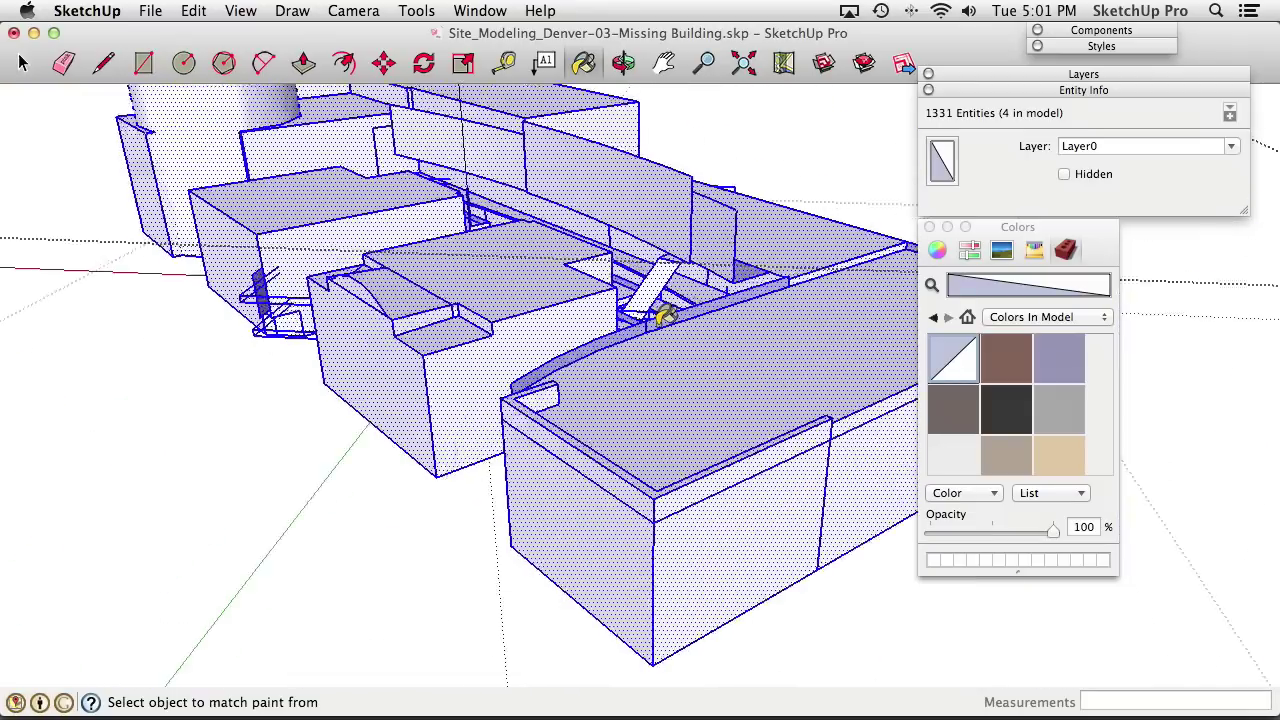
key(space)
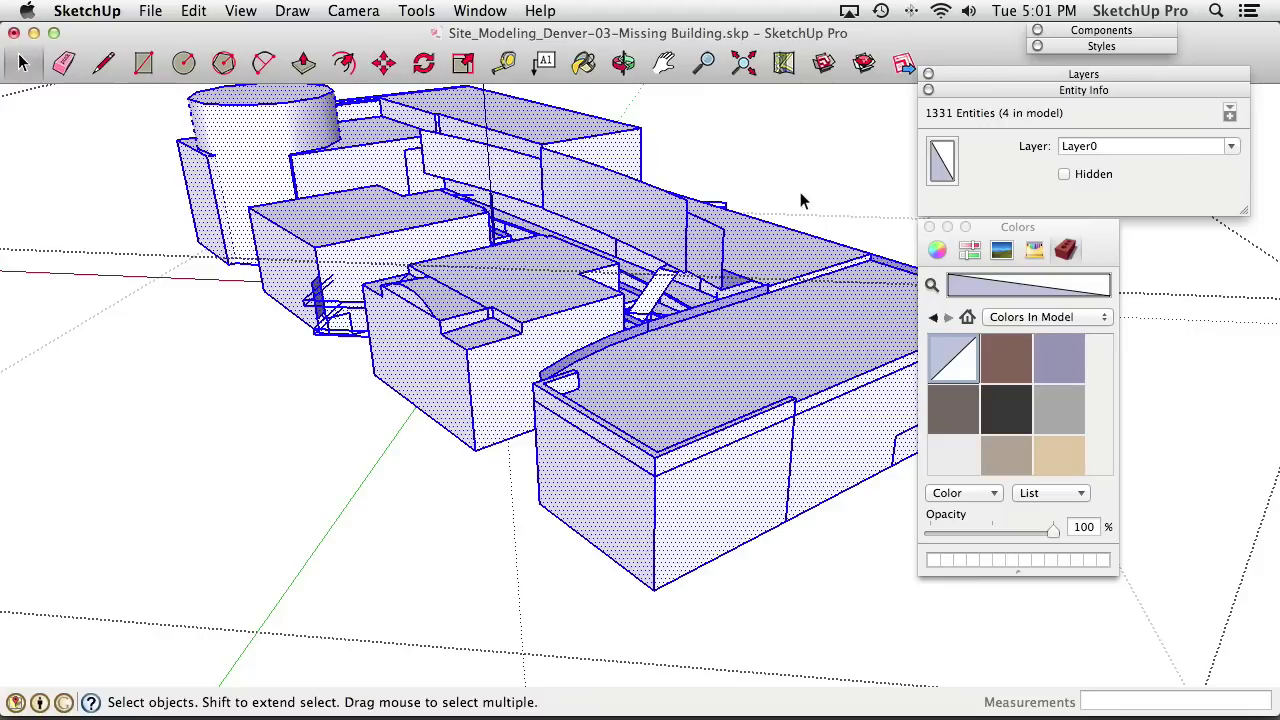
click(801, 200)
middle_drag(801, 200, 585, 408)
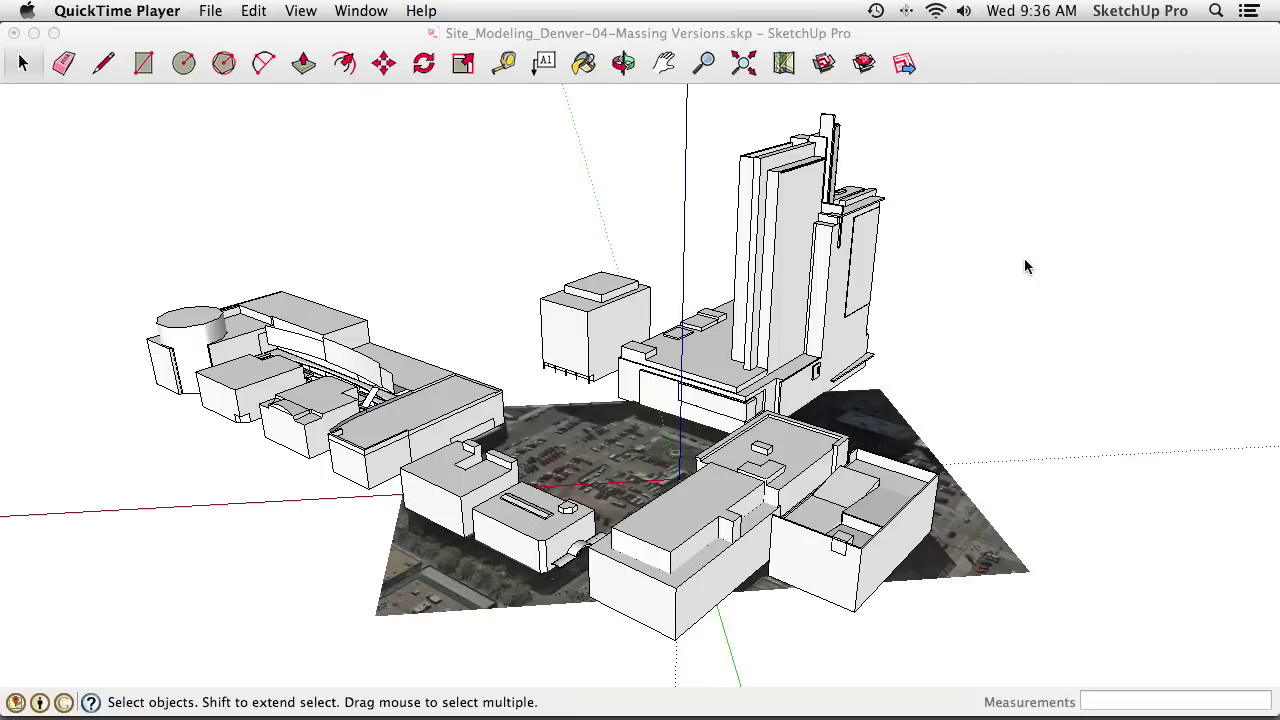
Open the stepped building at the front corner of the site for editing and delete its long side face
click(893, 396)
mouse_move(893, 396)
middle_down()
mouse_move(820, 371)
mouse_move(740, 427)
mouse_move(651, 357)
mouse_move(849, 429)
mouse_move(983, 397)
mouse_move(697, 386)
mouse_move(549, 400)
middle_up()
scroll(675, 402, up, 3)
middle_drag(676, 398, 640, 352)
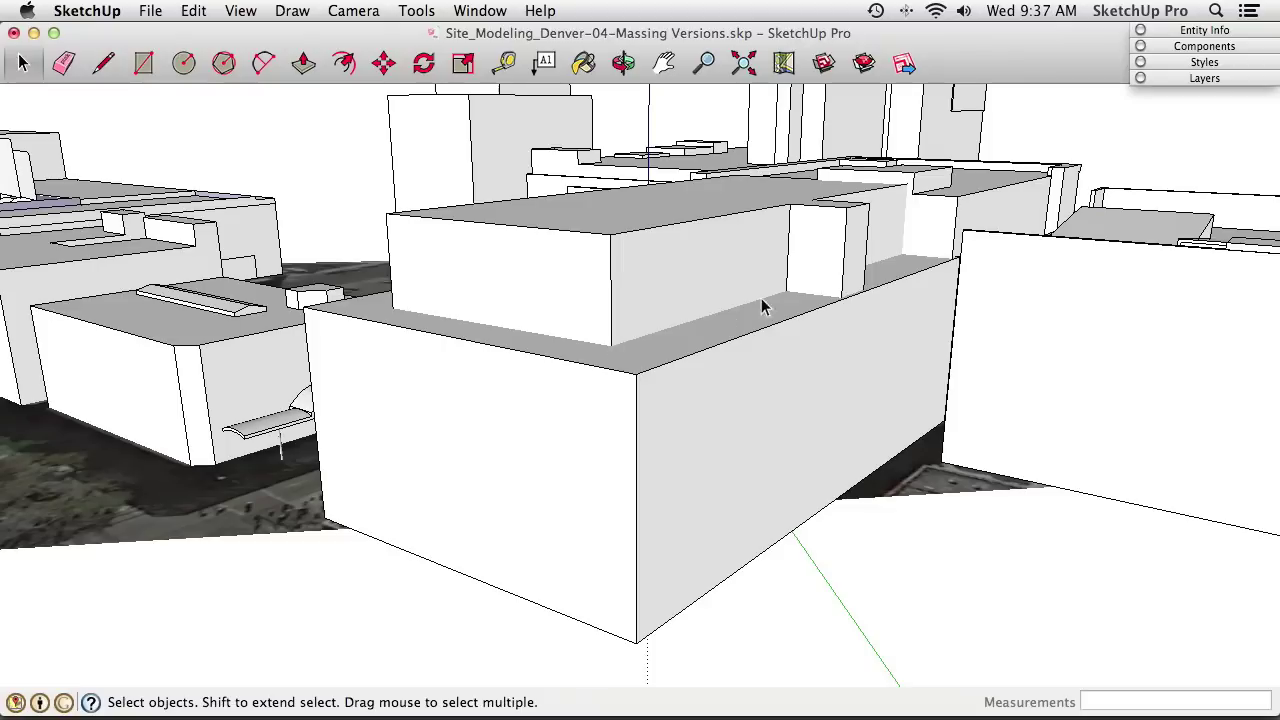
middle_drag(593, 348, 643, 364)
double_click(665, 418)
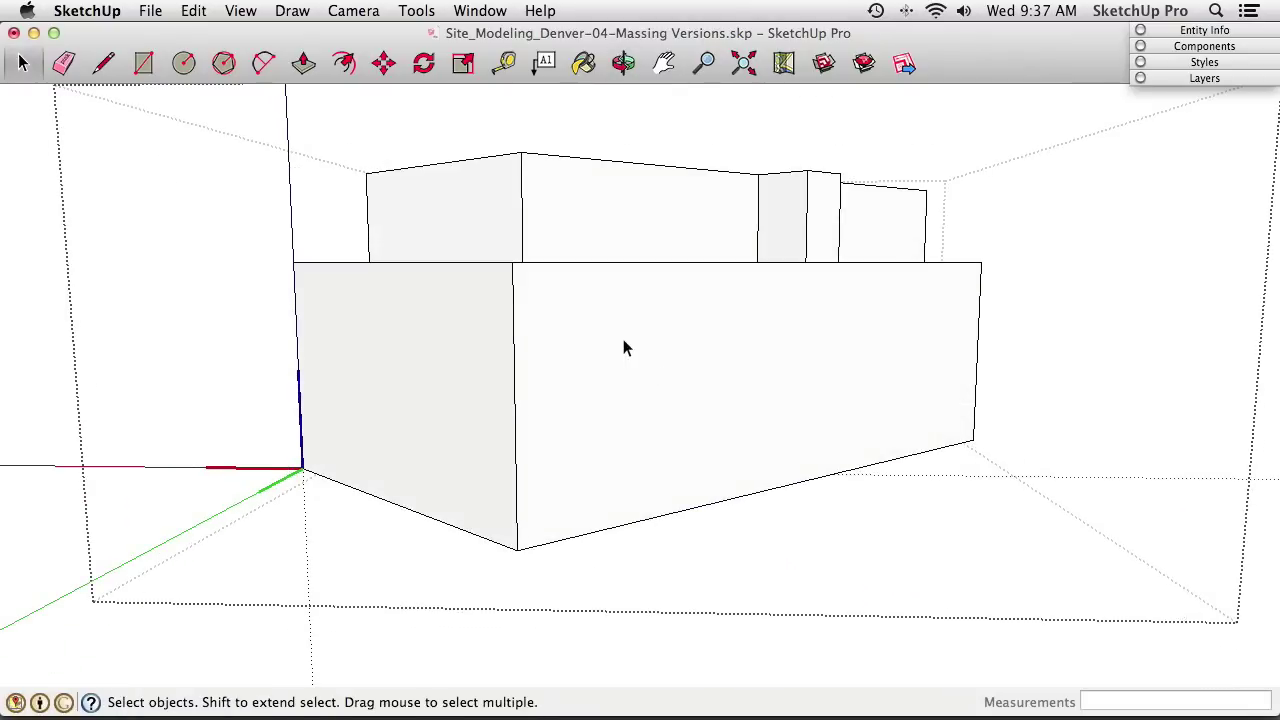
click(623, 341)
key(Delete)
Inspect from inside how the upper volume passes through the lower roof, and restore the deleted side face
middle_drag(670, 345, 604, 332)
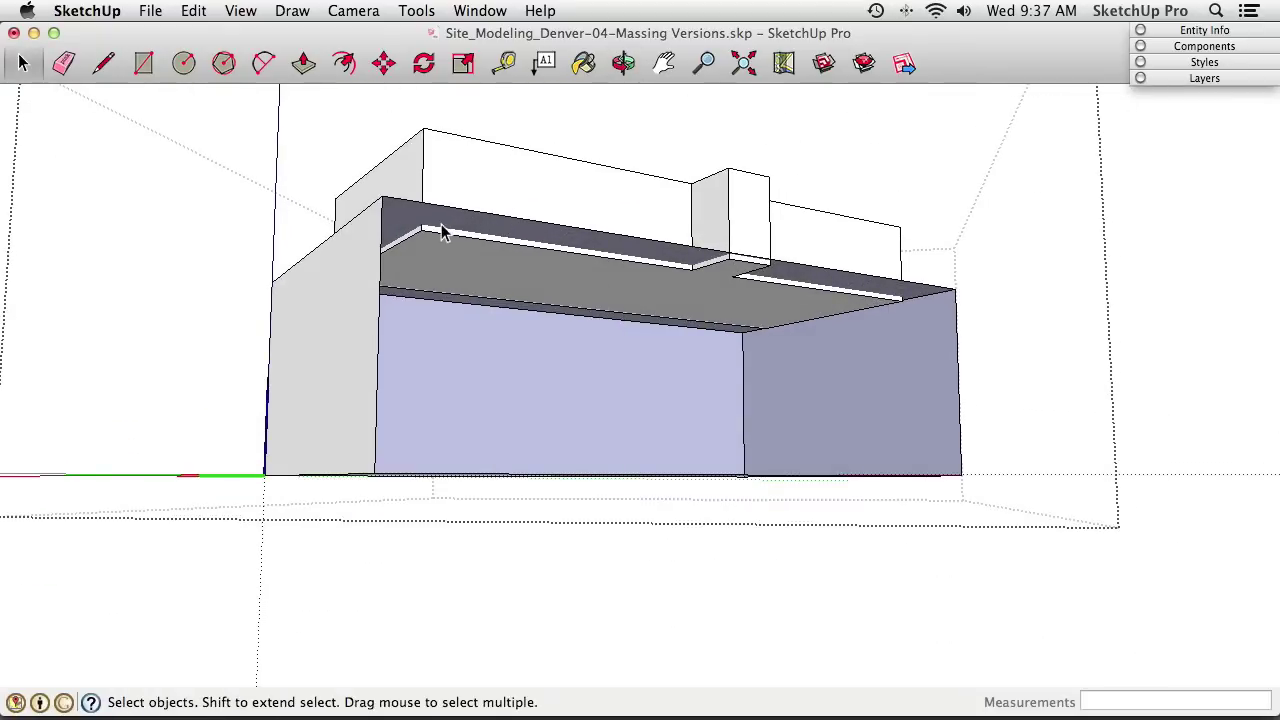
middle_drag(440, 262, 528, 377)
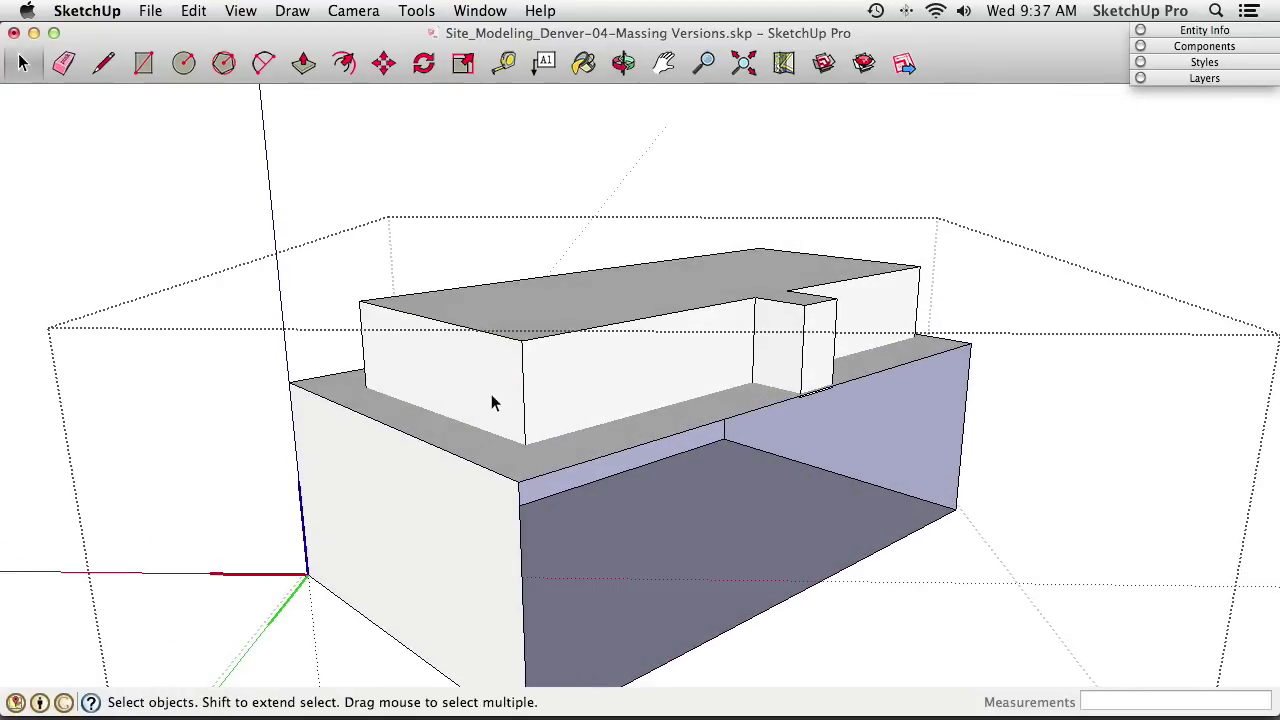
middle_drag(486, 437, 388, 362)
middle_drag(562, 416, 745, 340)
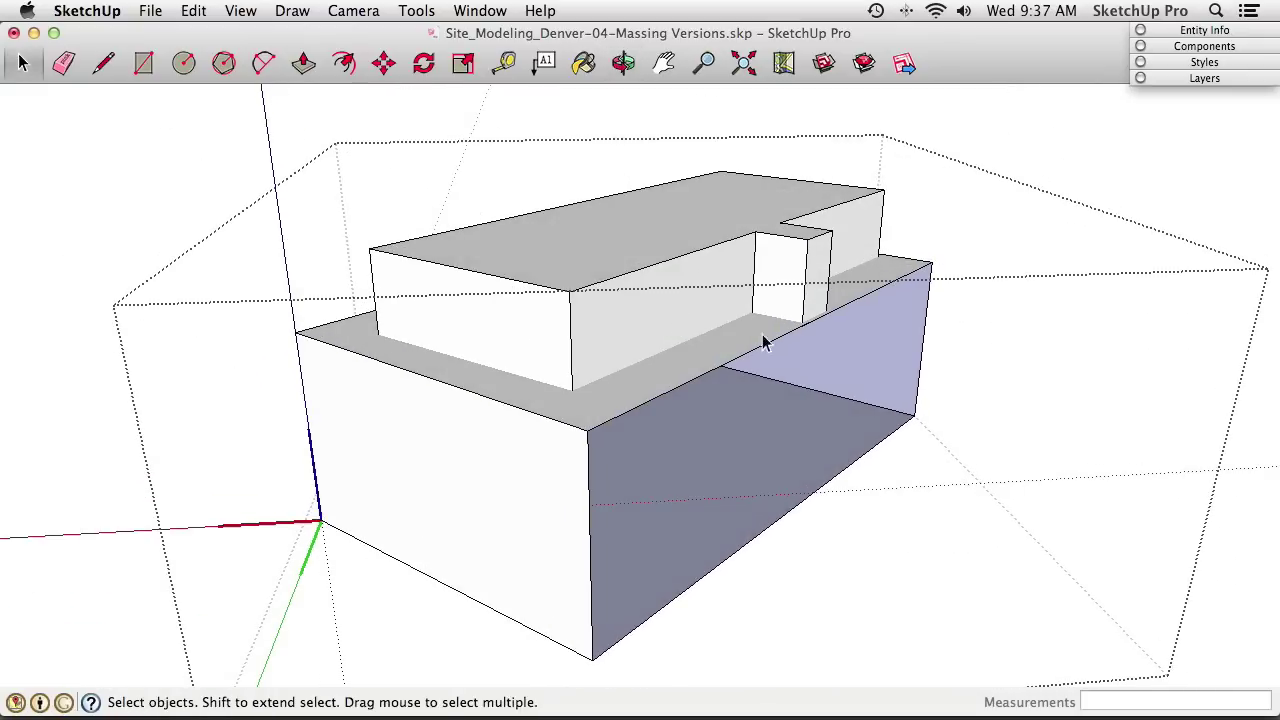
key(super+t)
Intersect the stepped building's lower roof face with the model
middle_drag(817, 387, 706, 436)
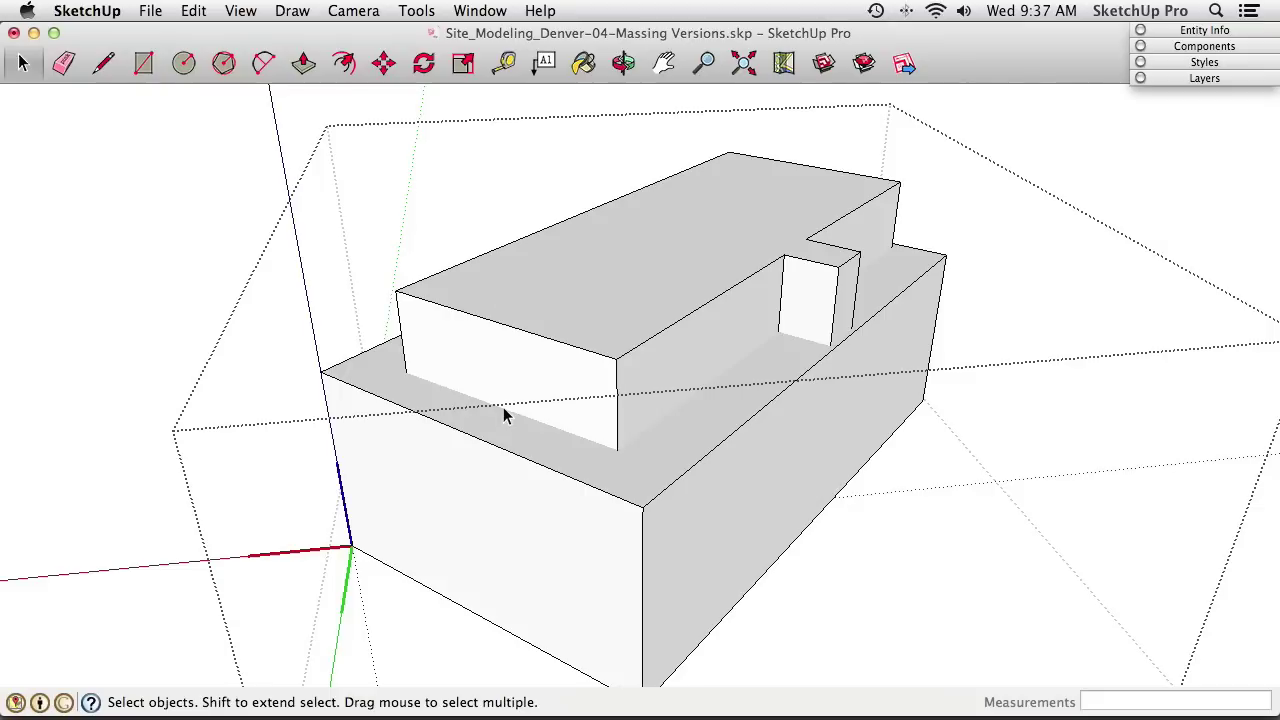
right_click(719, 391)
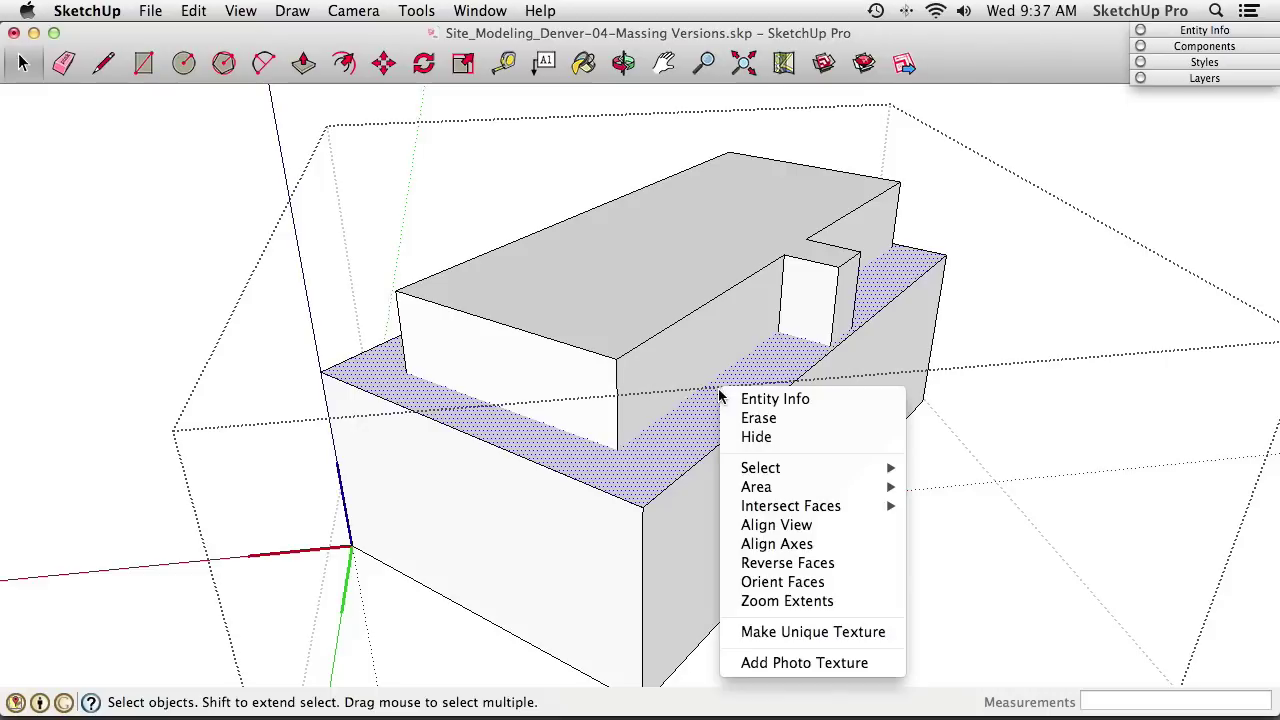
mouse_move(842, 507)
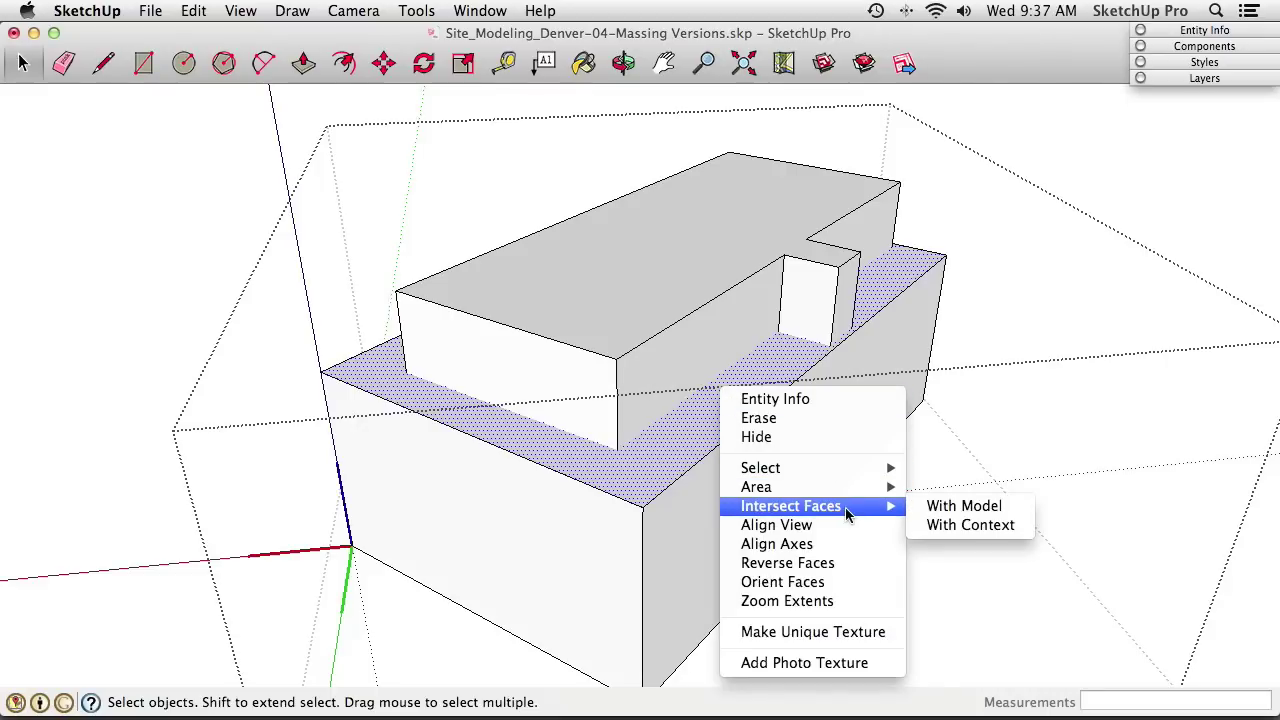
click(960, 508)
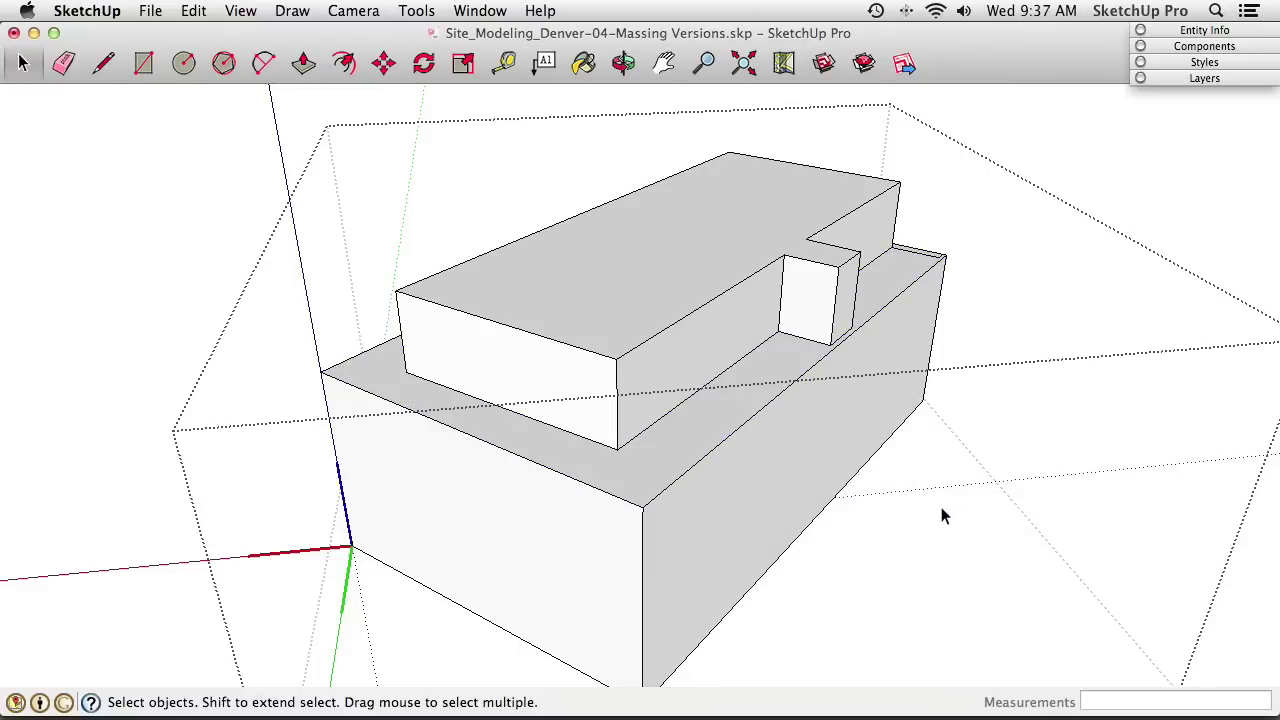
Check the extra roof edges against the adjoining building, and undo the lower roof's intersection with the model
middle_drag(343, 363, 725, 422)
scroll(678, 402, up, 5)
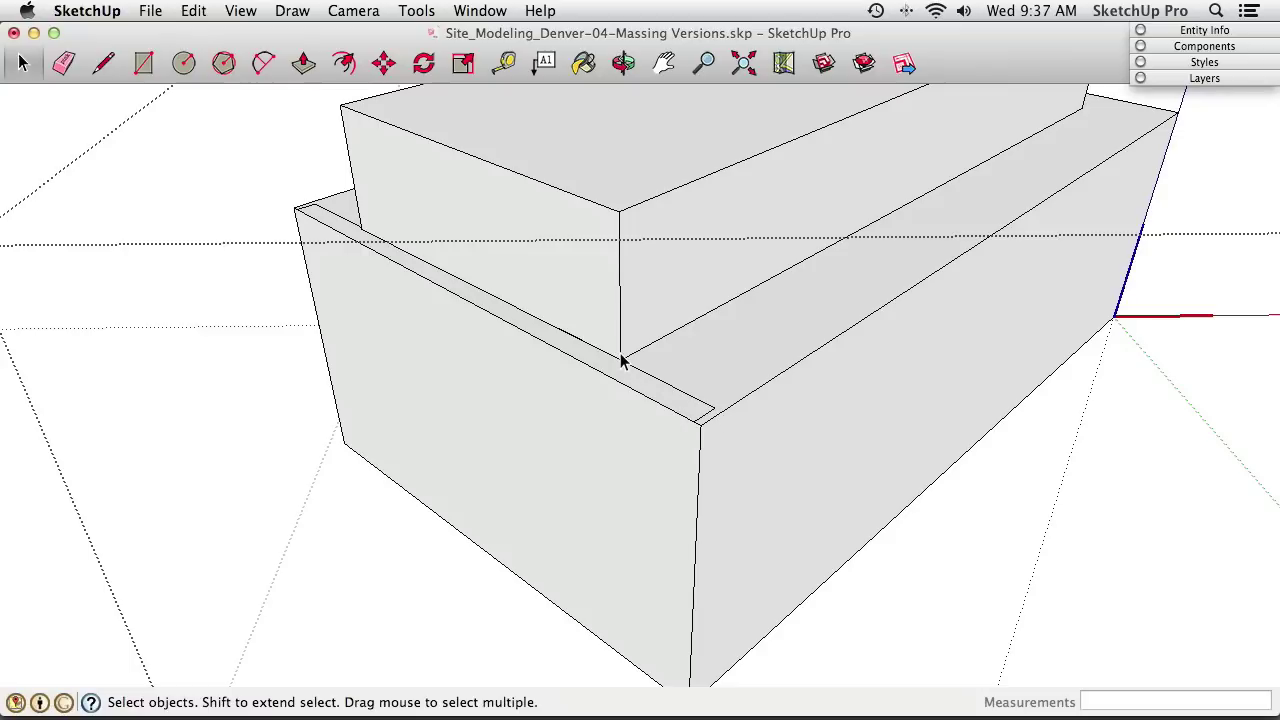
scroll(366, 480, down, 10)
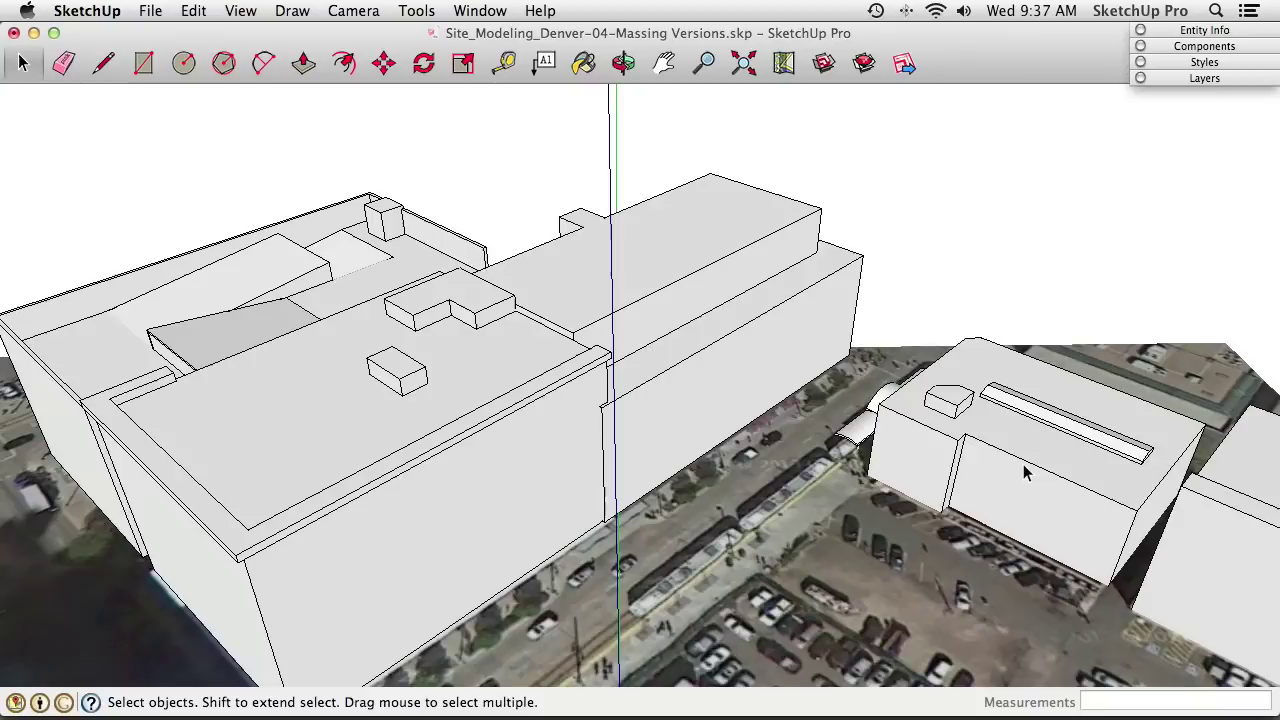
middle_drag(664, 404, 617, 393)
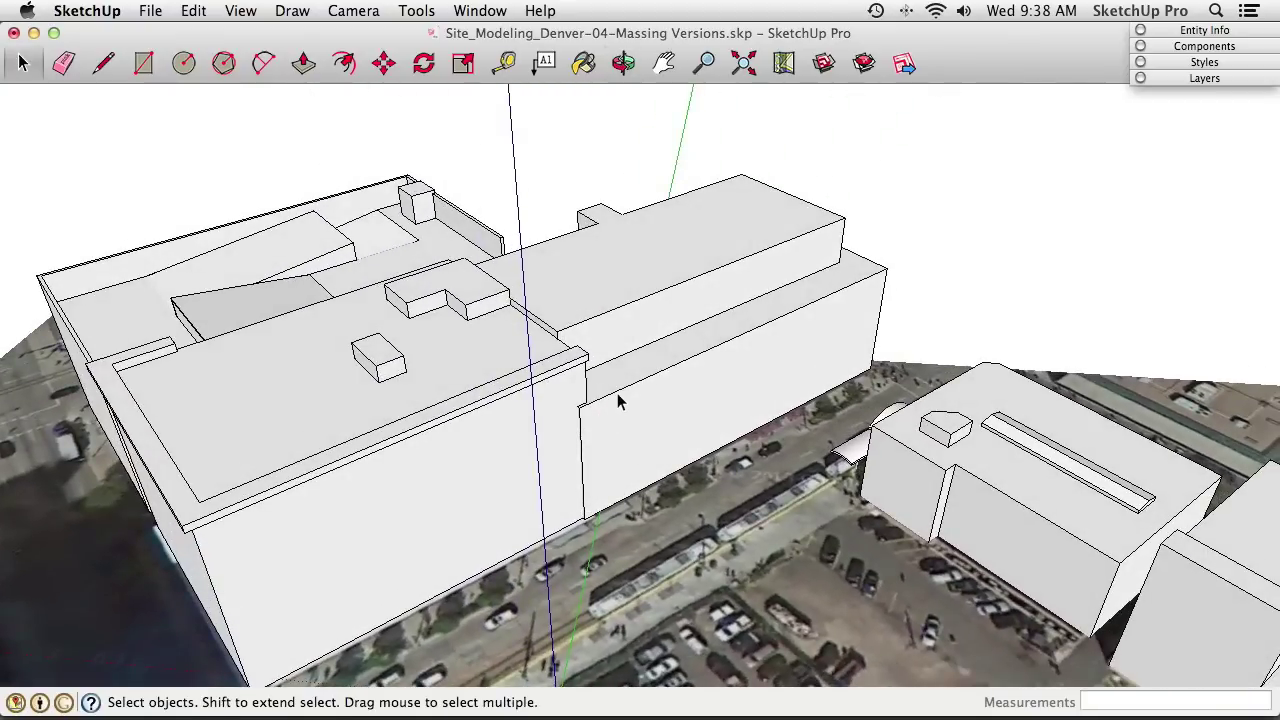
double_click(619, 399)
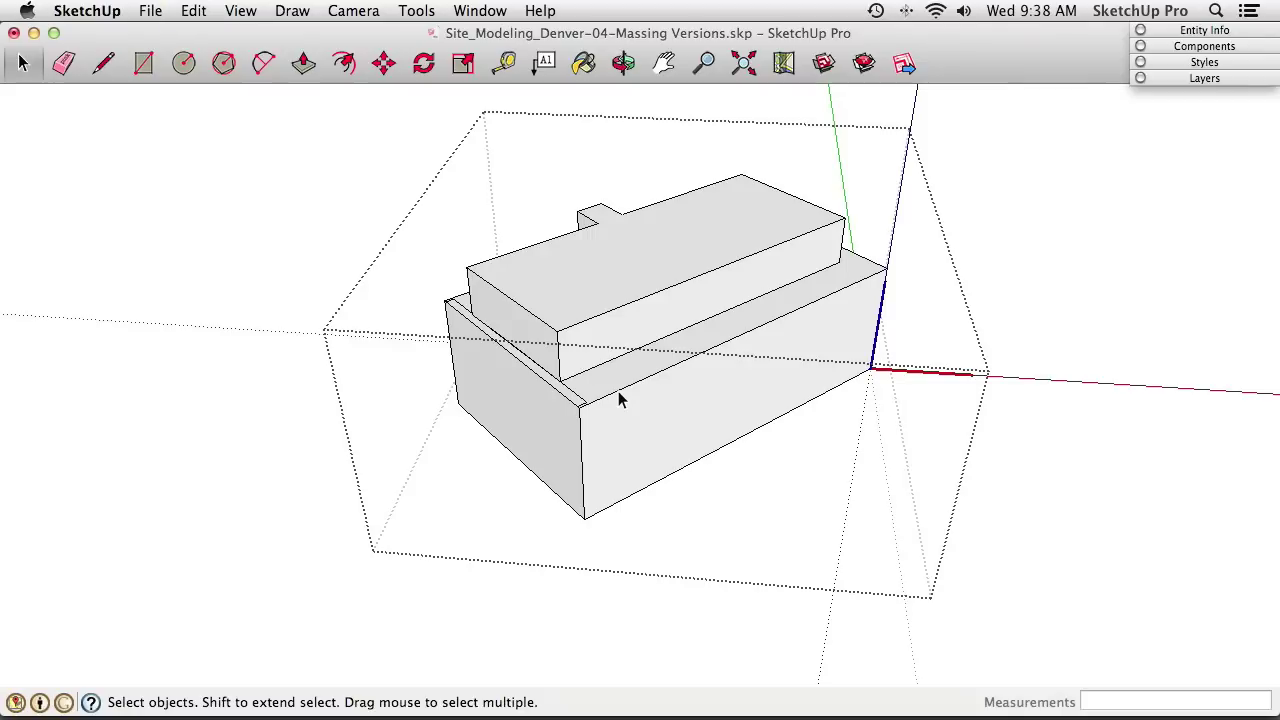
key(super+z)
Intersect the stepped building's lower roof face with its context only
right_click(730, 333)
mouse_move(818, 443)
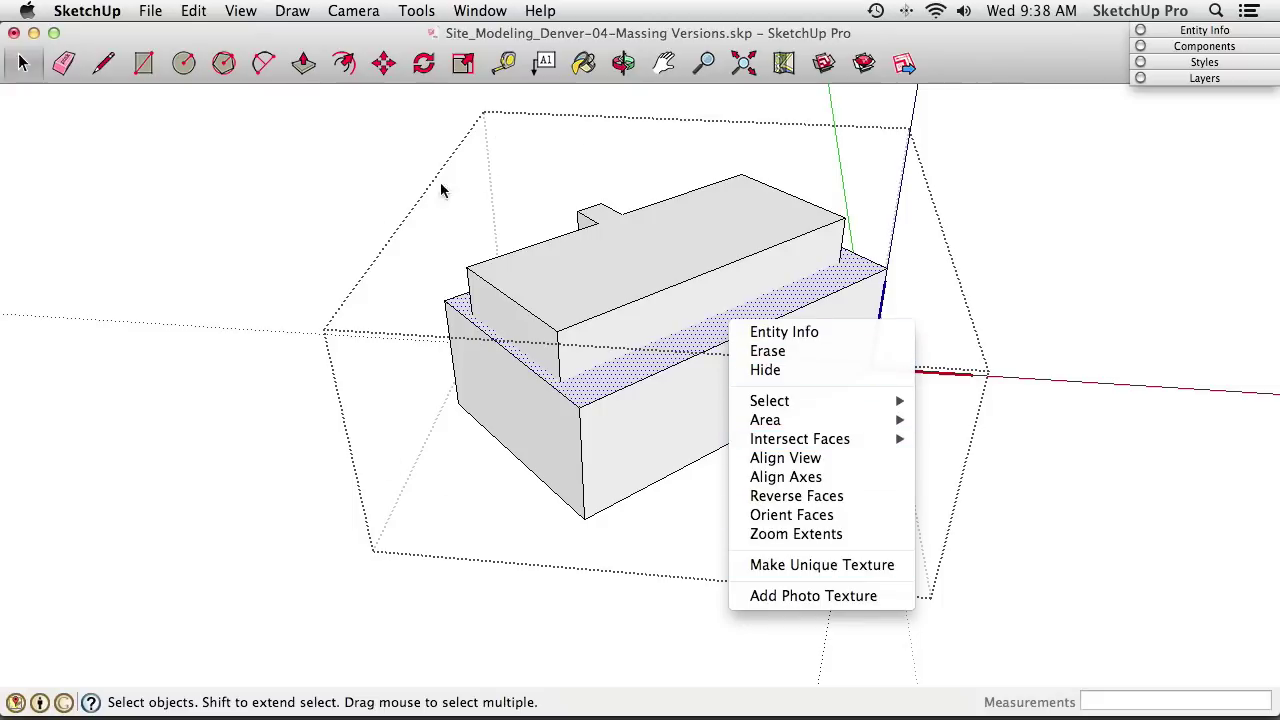
mouse_move(894, 438)
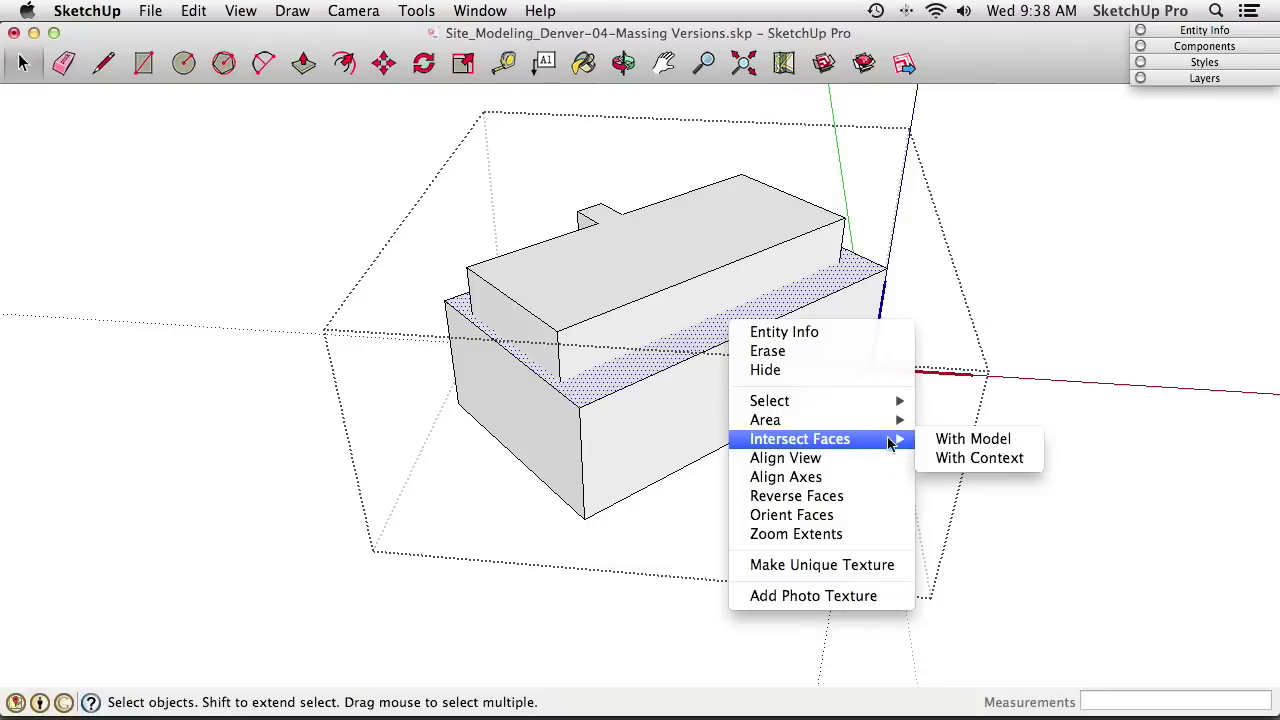
click(980, 460)
middle_drag(534, 374, 615, 372)
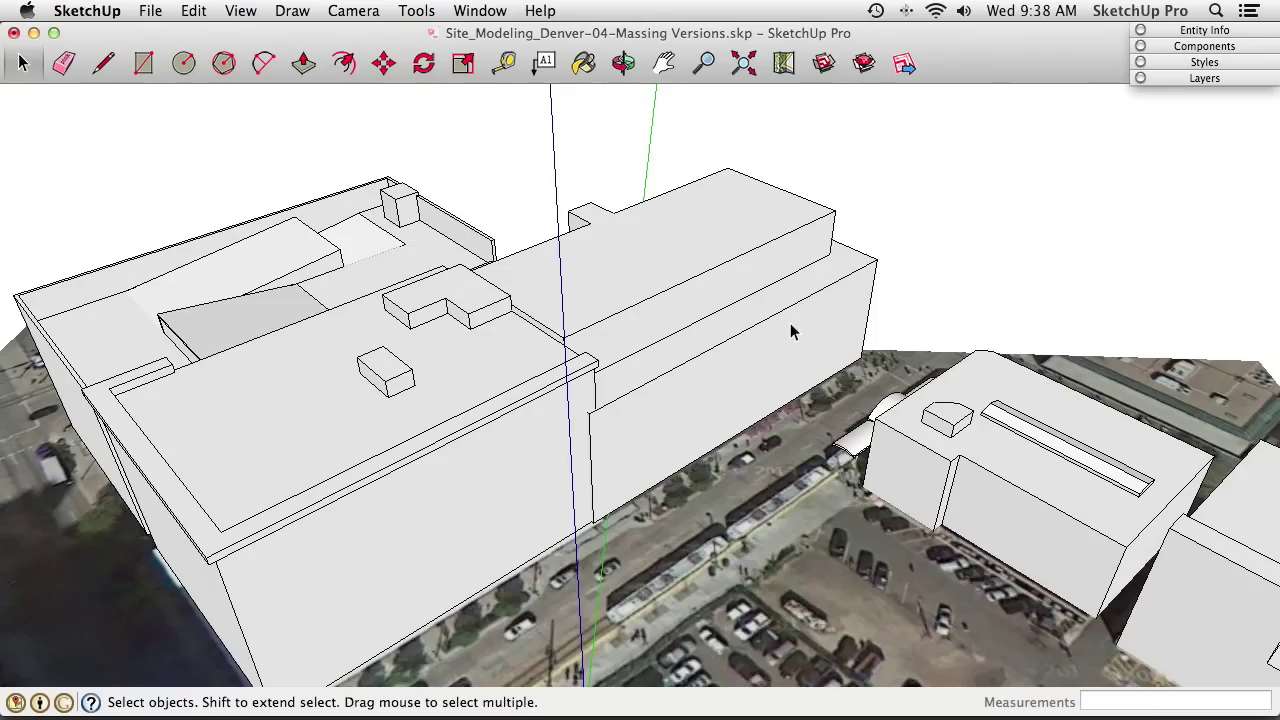
Leave the building group and review the massing buildings around the site from several sides
middle_drag(791, 323, 537, 417)
scroll(503, 393, down, 5)
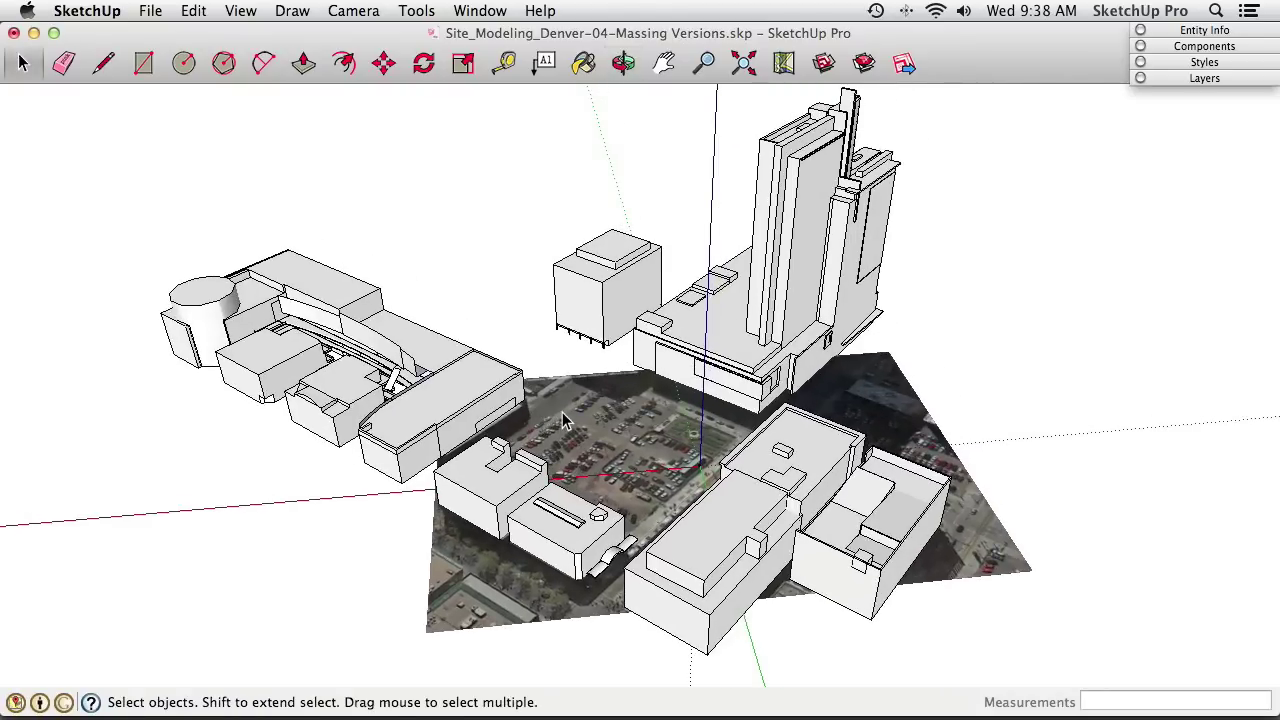
middle_drag(560, 424, 640, 468)
scroll(645, 460, up, 6)
middle_drag(672, 422, 594, 336)
scroll(631, 468, down, 5)
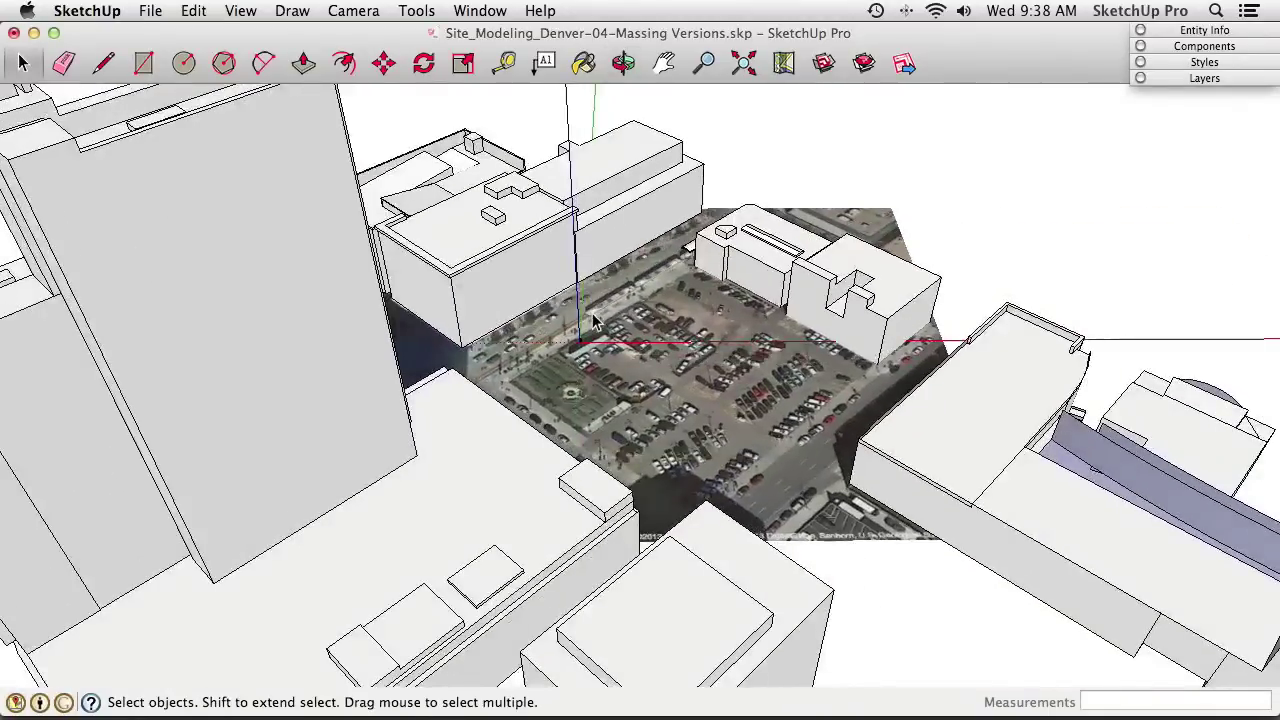
scroll(594, 336, down, 5)
scroll(560, 326, up, 5)
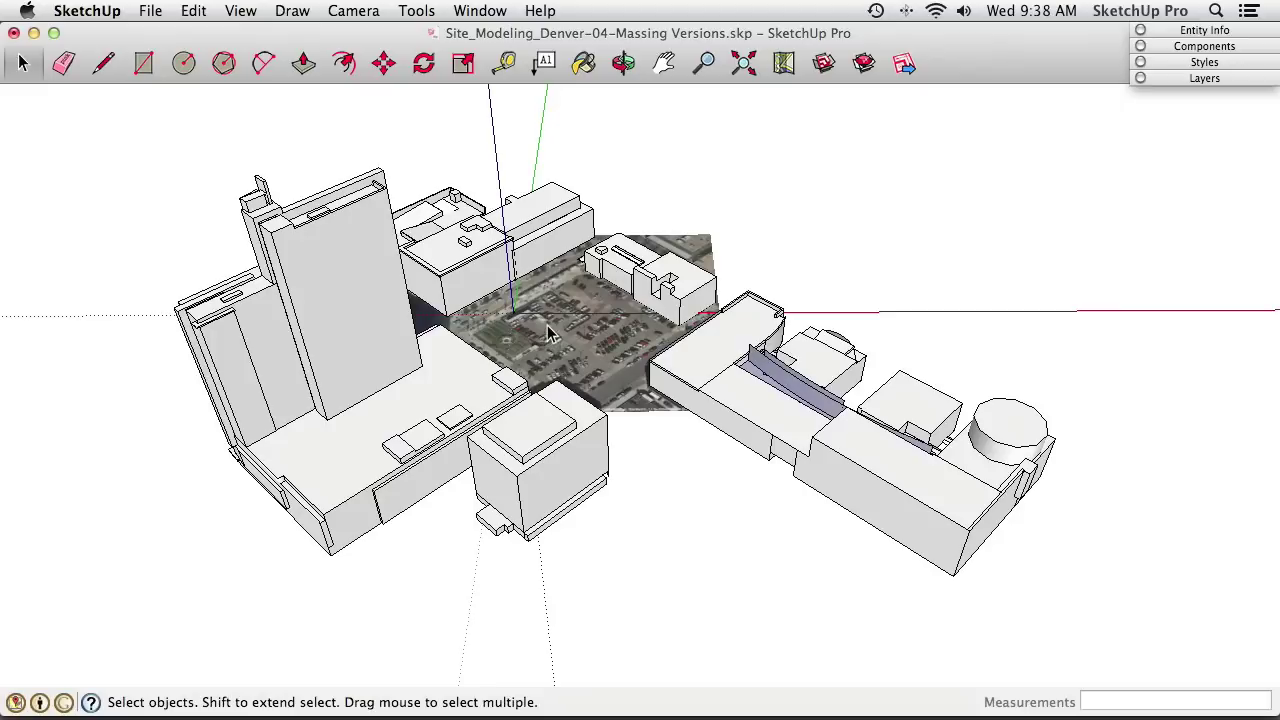
Hide the Context Buildings - Massing layer so that only the Google Earth Snapshot ground image is shown
click(1176, 78)
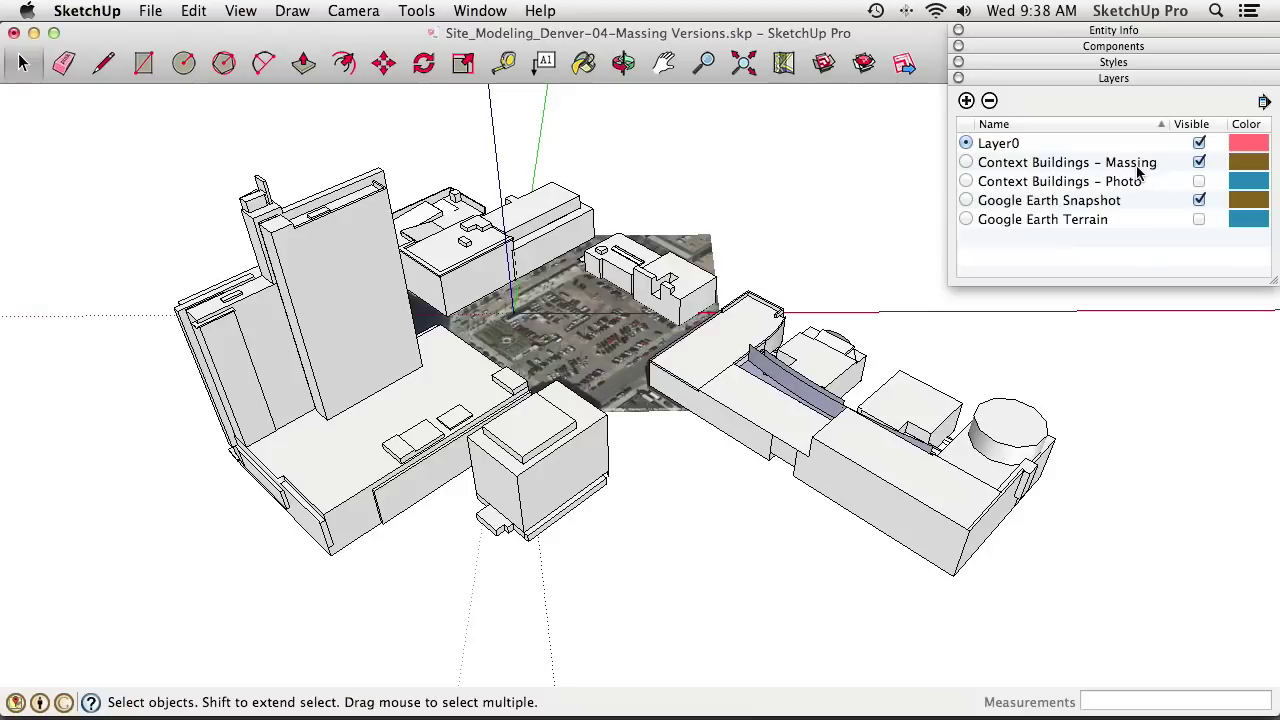
click(1199, 164)
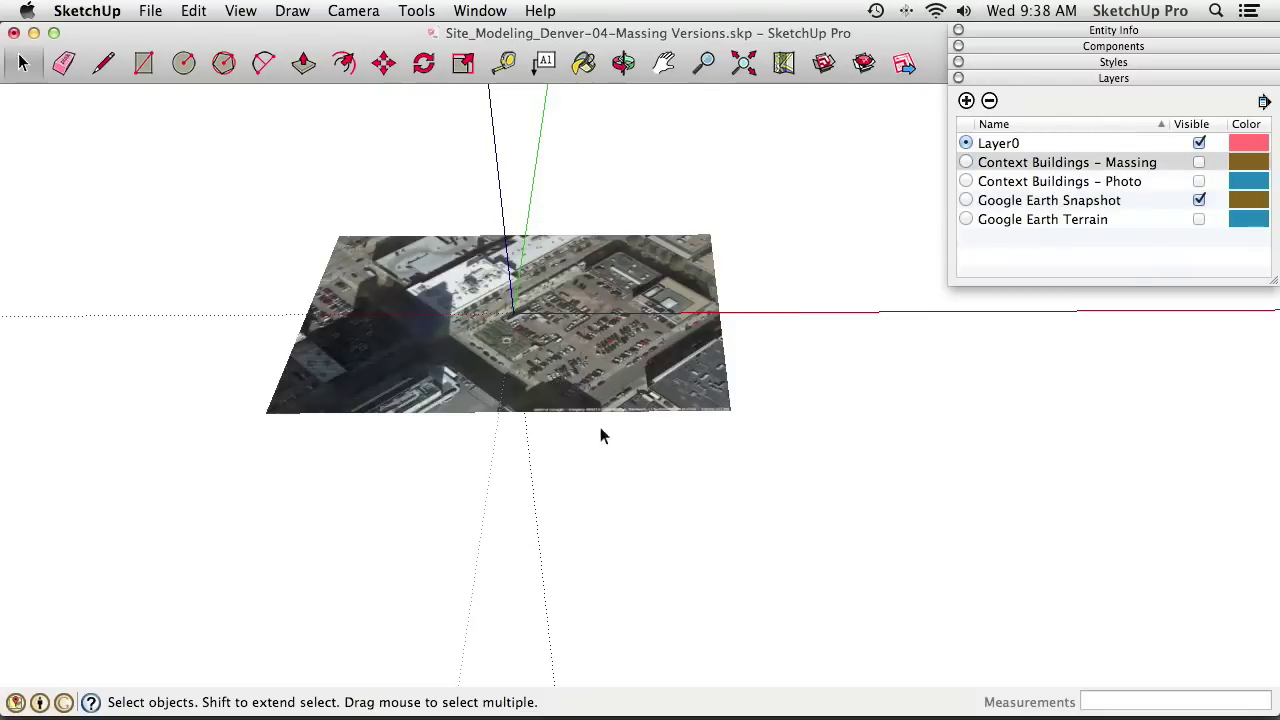
middle_drag(550, 300, 727, 287)
click(1060, 77)
middle_drag(620, 350, 665, 435)
scroll(718, 372, up, 5)
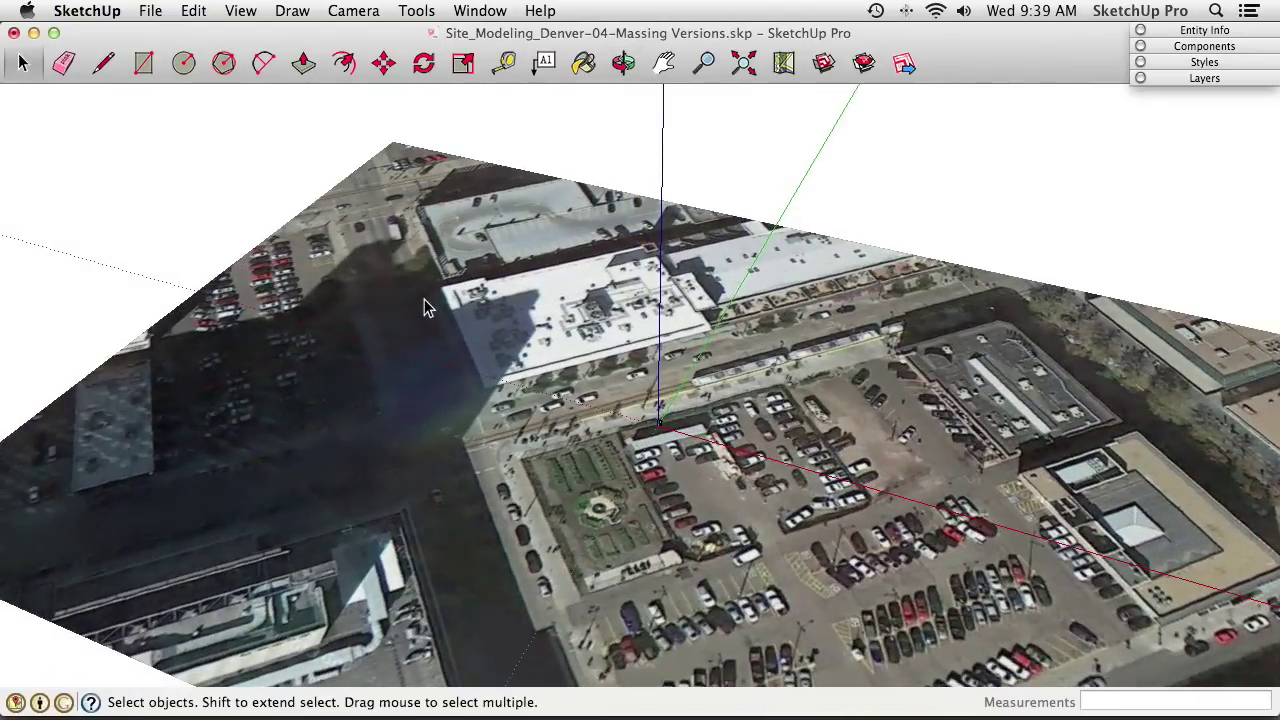
Relocate the axes with the origin on the light rail tracks at the garden corner and the red axis running along the tracks
middle_drag(635, 338, 730, 295)
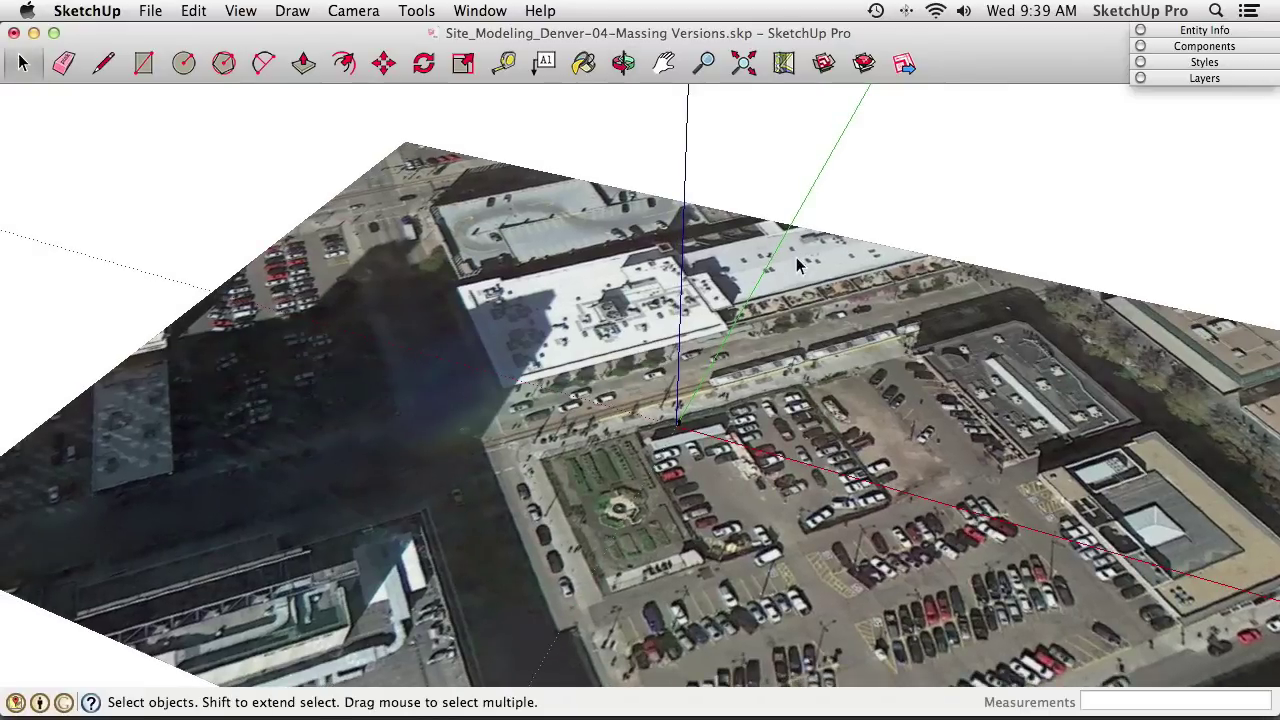
middle_drag(710, 390, 699, 376)
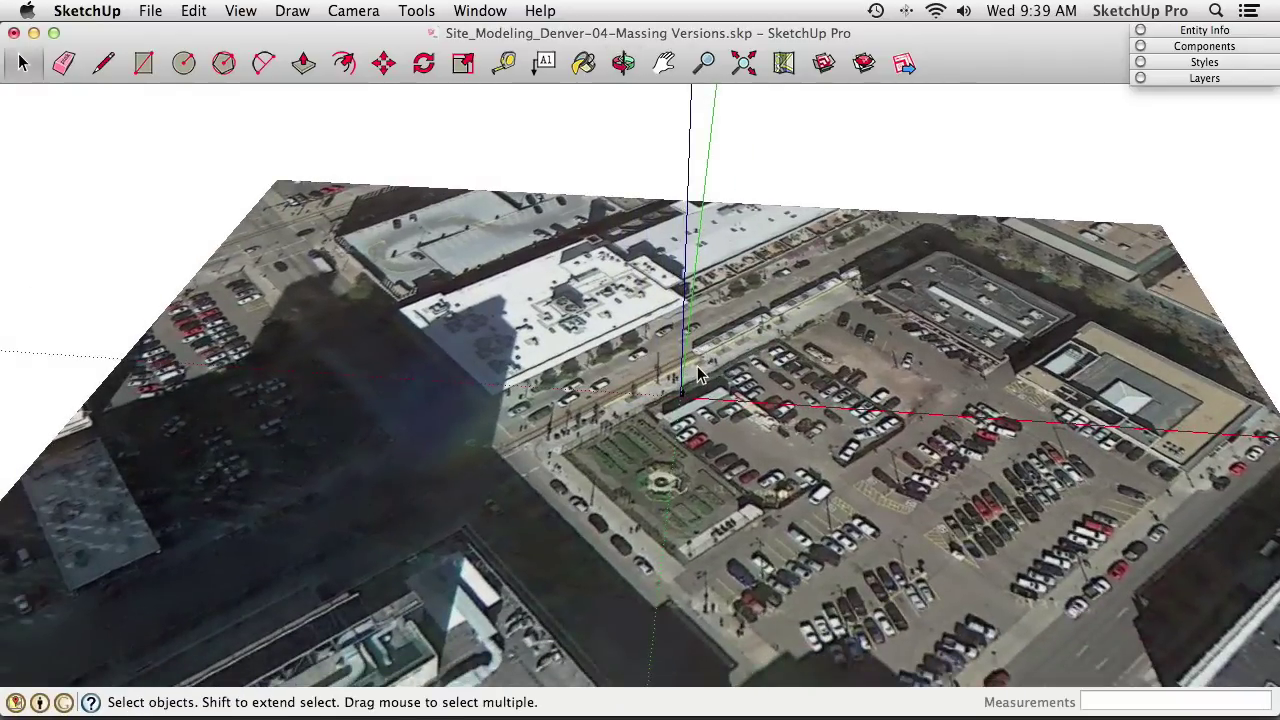
click(416, 12)
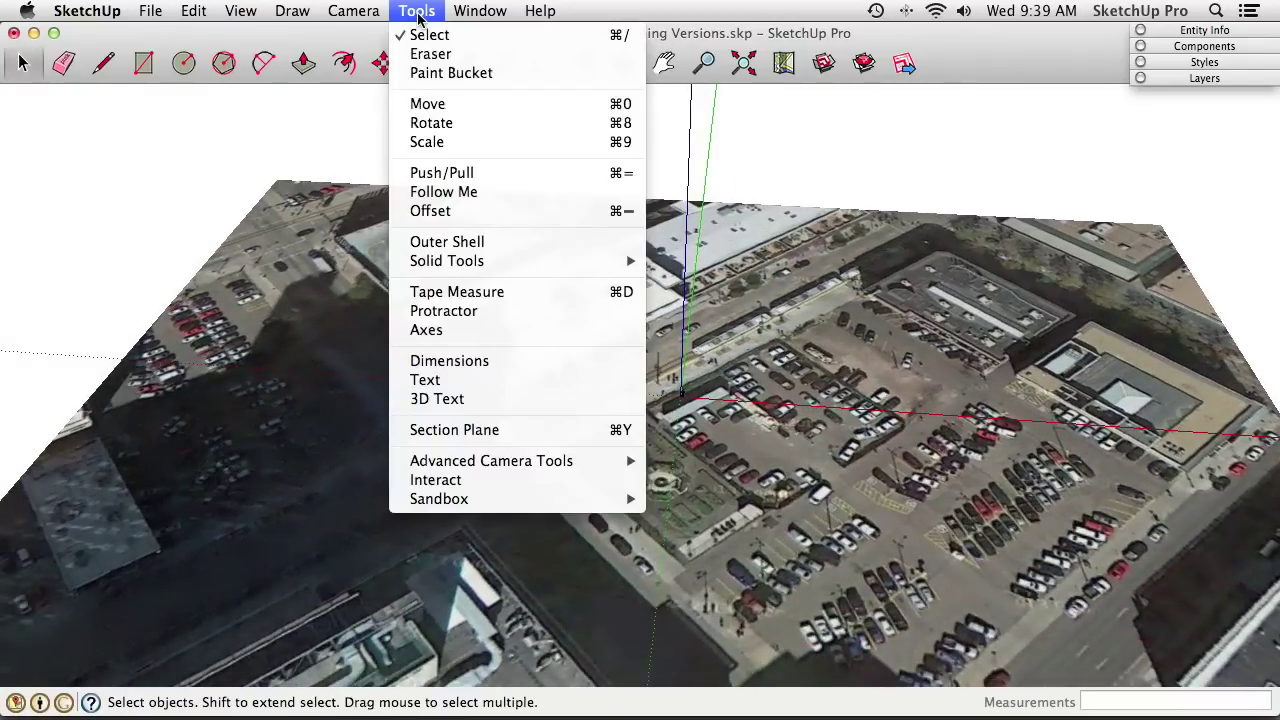
click(444, 334)
scroll(530, 365, up, 5)
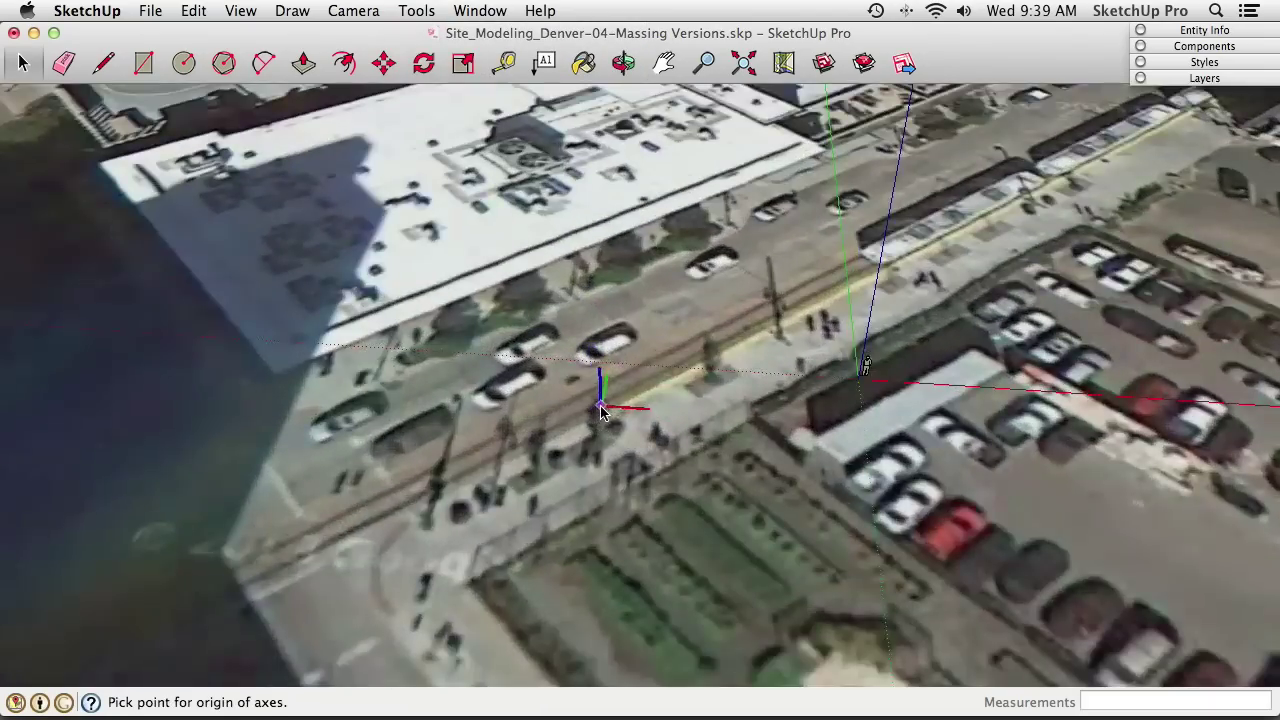
middle_drag(600, 411, 800, 431)
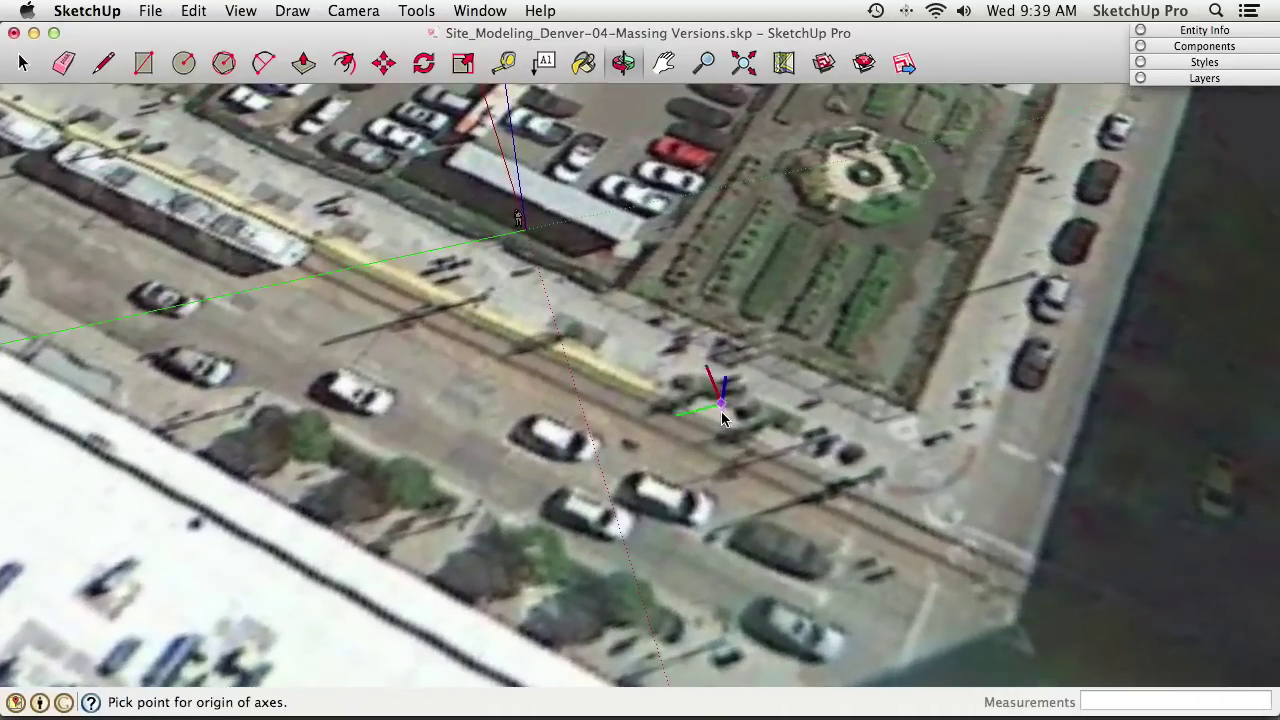
click(817, 478)
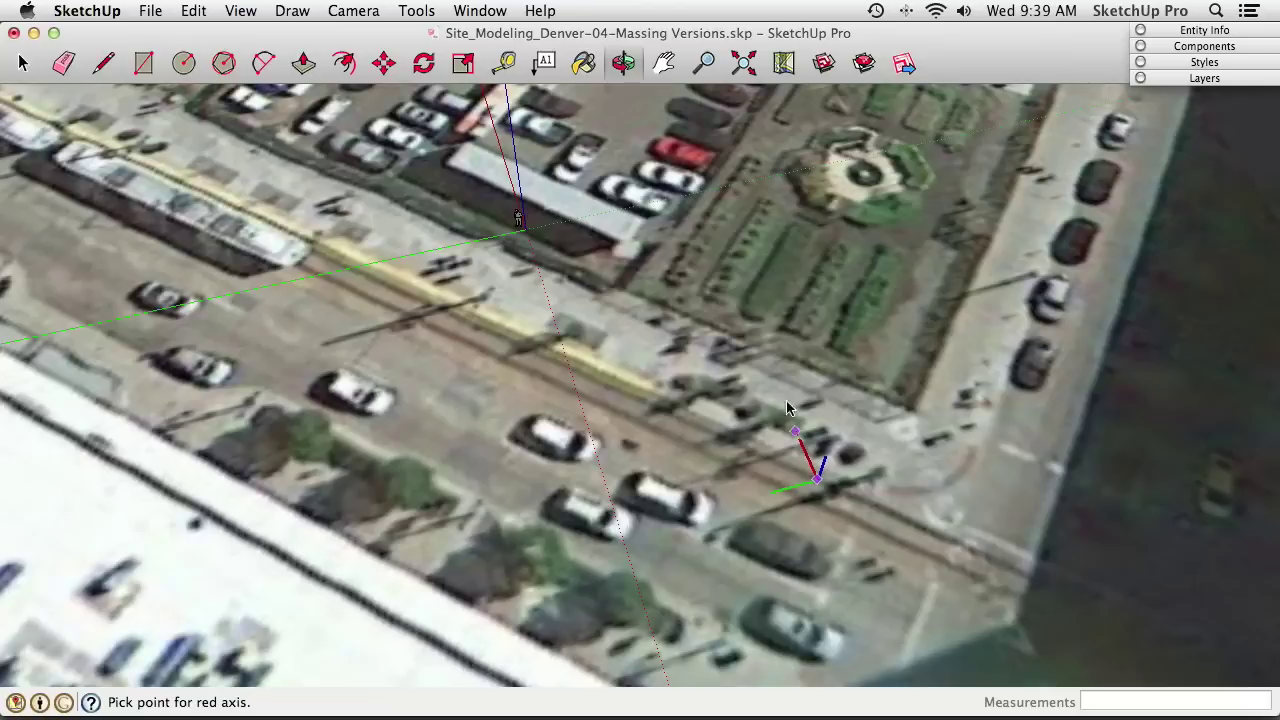
click(354, 272)
middle_drag(666, 537, 518, 335)
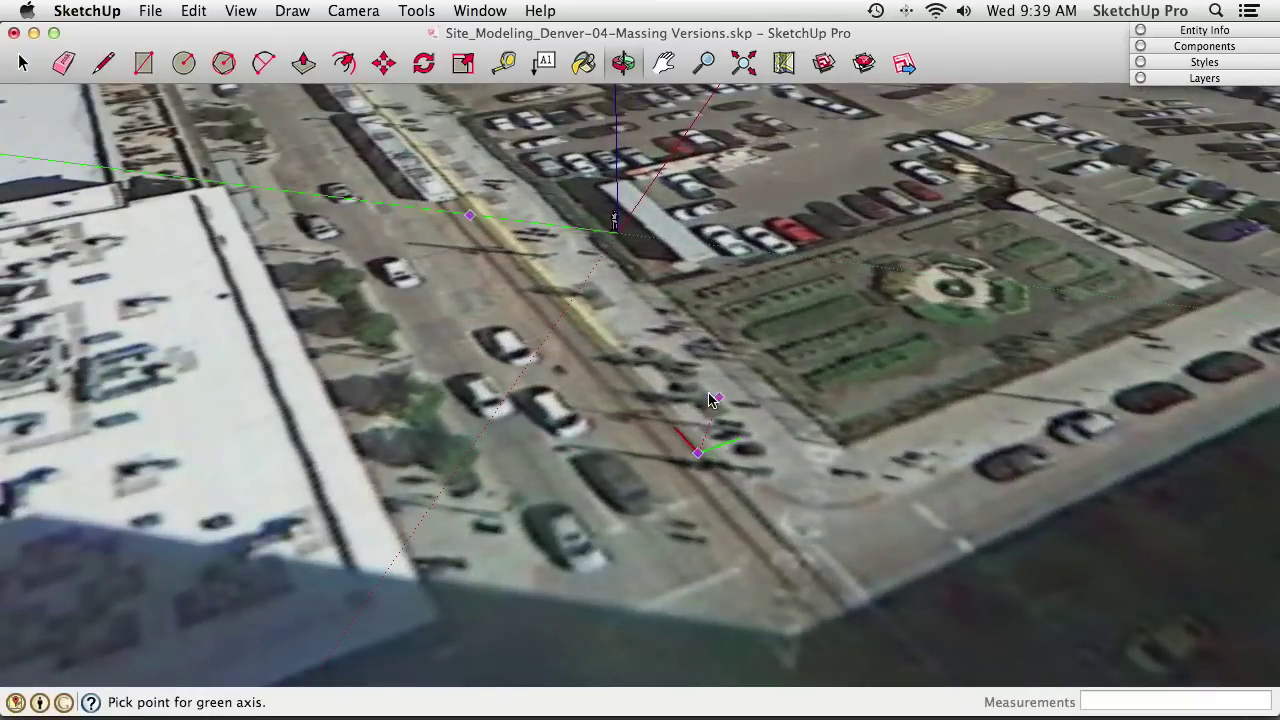
click(550, 465)
Draw a rectangle from the new origin over the street beside the light rail tracks, about 386' 6" by 42' 7"
scroll(561, 377, down, 5)
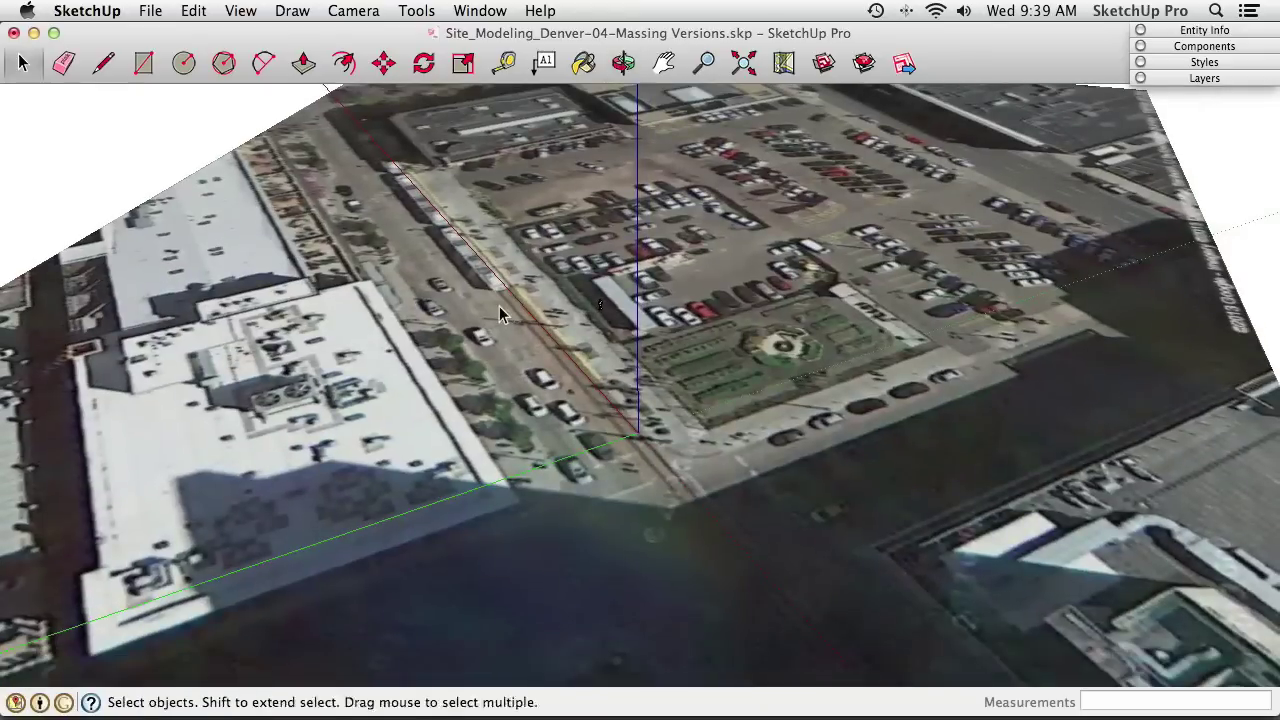
middle_drag(499, 306, 664, 348)
scroll(614, 310, down, 2)
scroll(655, 370, up, 3)
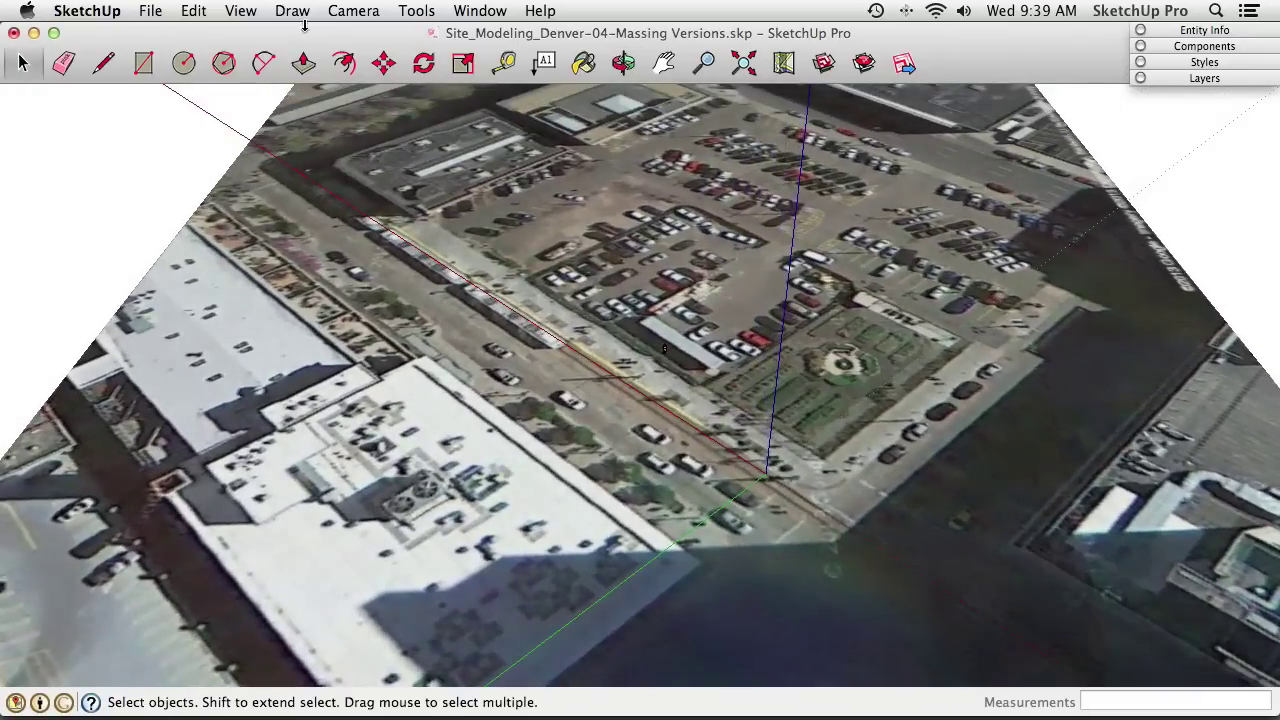
click(143, 63)
click(767, 465)
scroll(388, 237, up, 2)
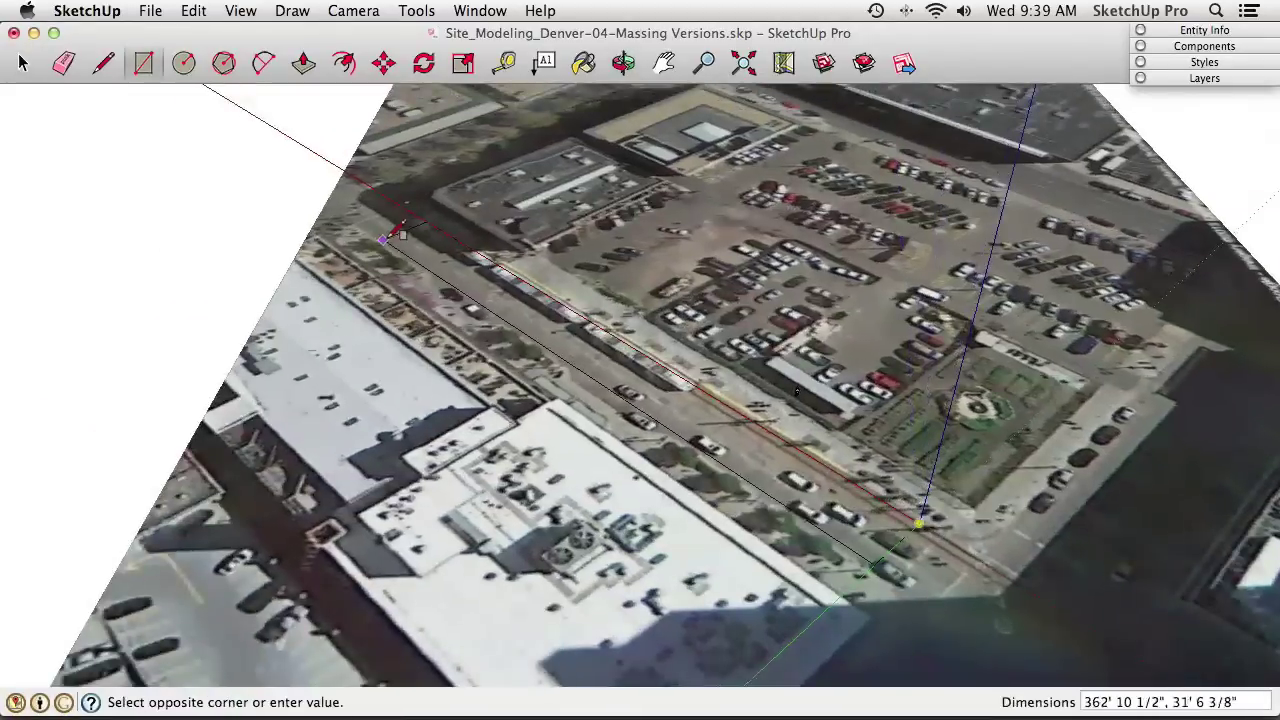
scroll(390, 236, up, 4)
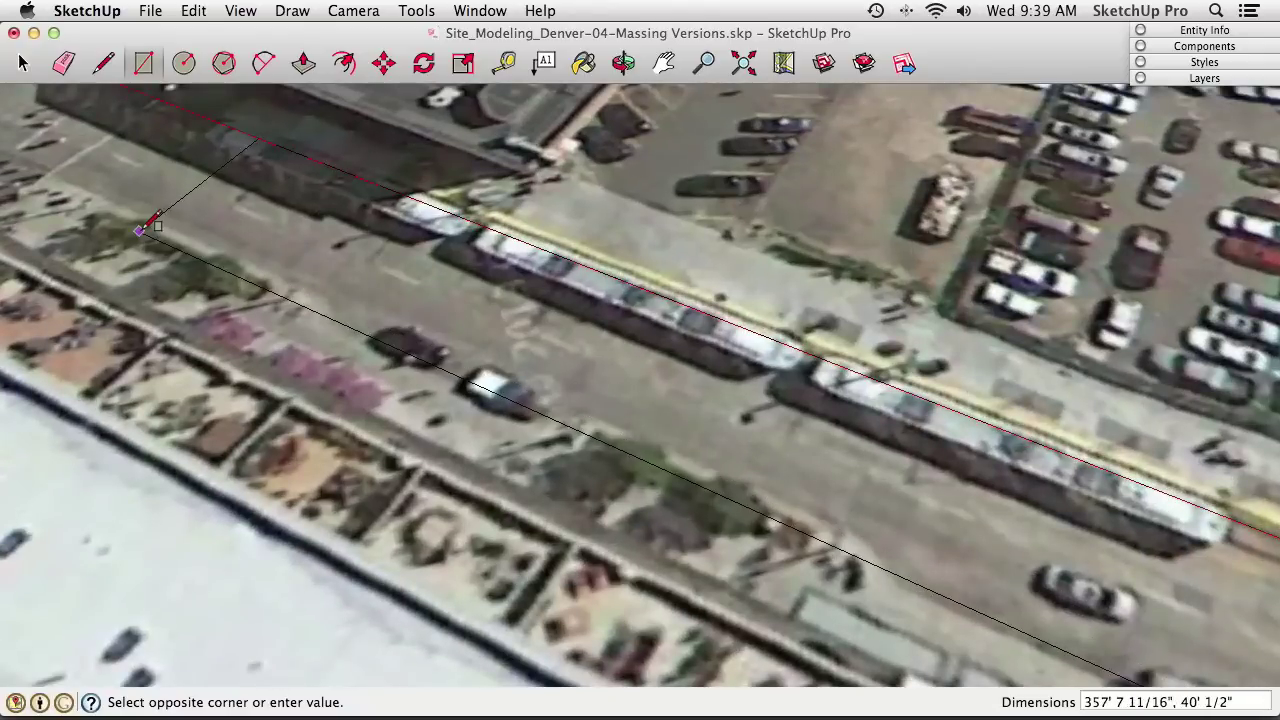
mouse_move(233, 238)
middle_down()
mouse_move(191, 234)
mouse_move(237, 240)
middle_up()
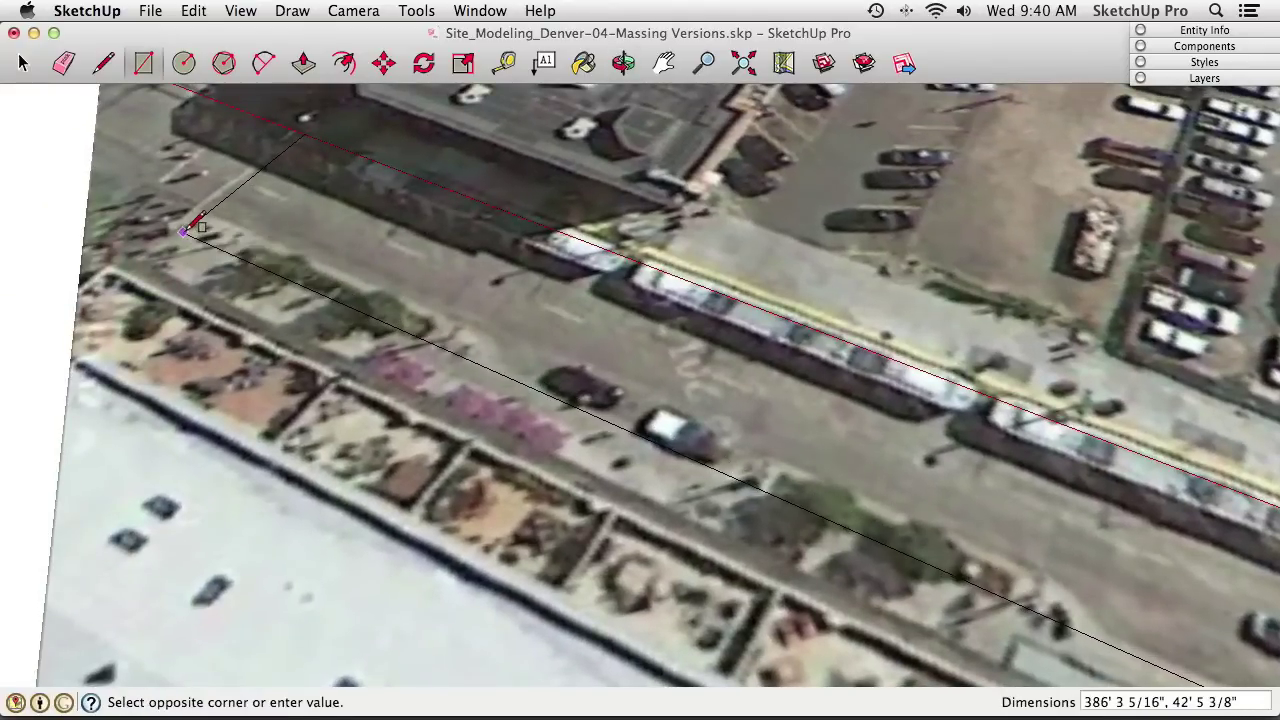
click(182, 232)
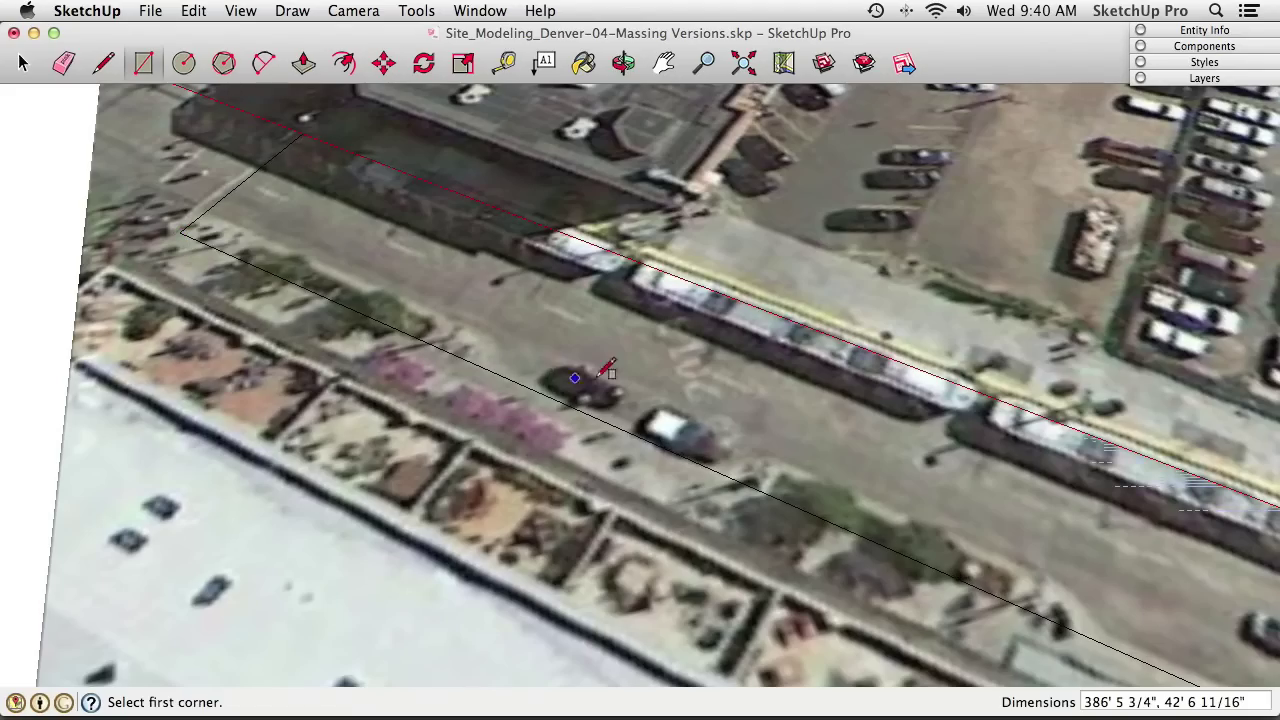
Erase the short end edges of the street rectangle, keeping its two long edges
scroll(565, 370, down, 4)
middle_drag(680, 380, 737, 377)
key(space)
key(e)
middle_drag(663, 391, 401, 140)
middle_drag(561, 241, 620, 363)
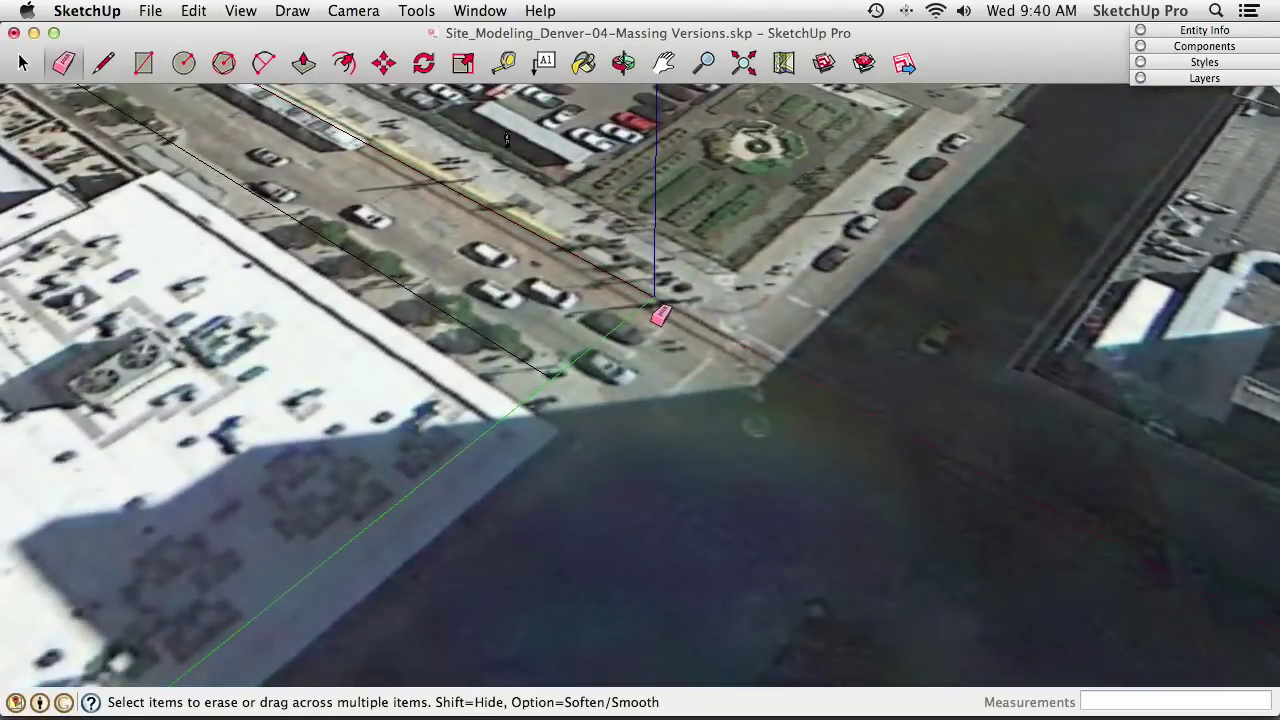
shift+middle_drag(660, 316, 610, 318)
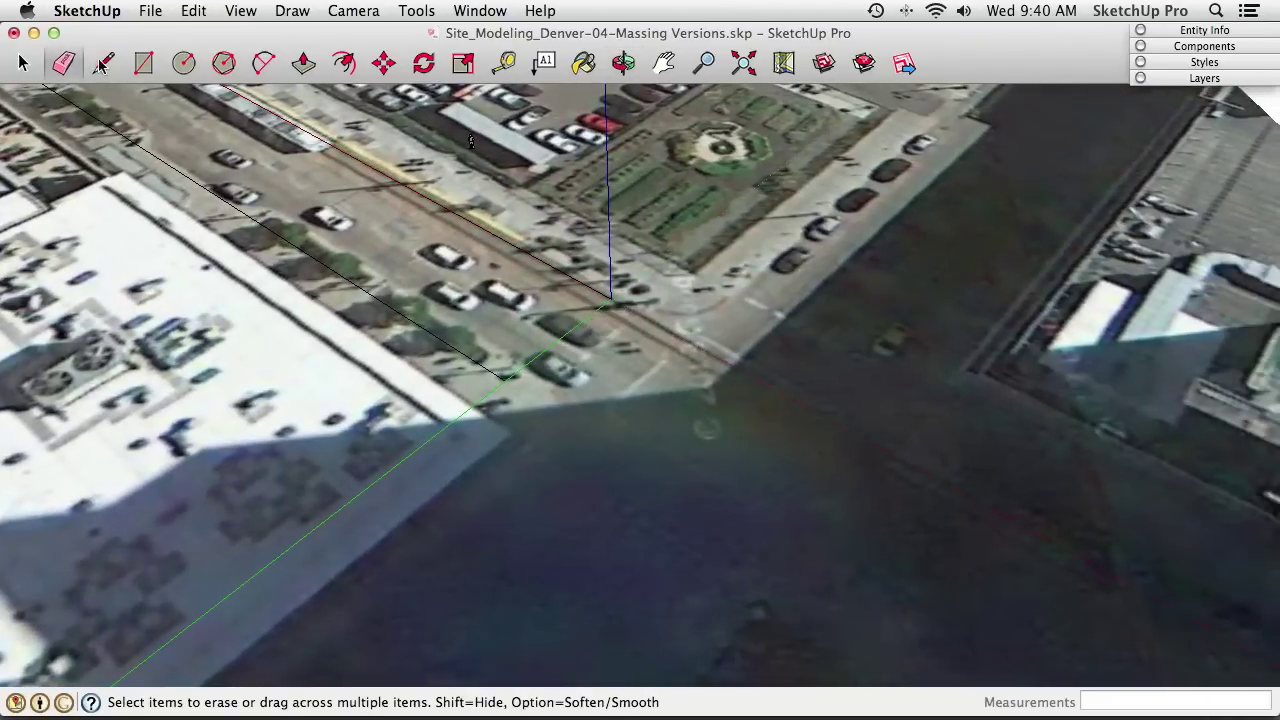
Draw a line about 306' long from the axes origin along the red axis, across the intersection toward the aerial photo's far edge
key(l)
click(610, 299)
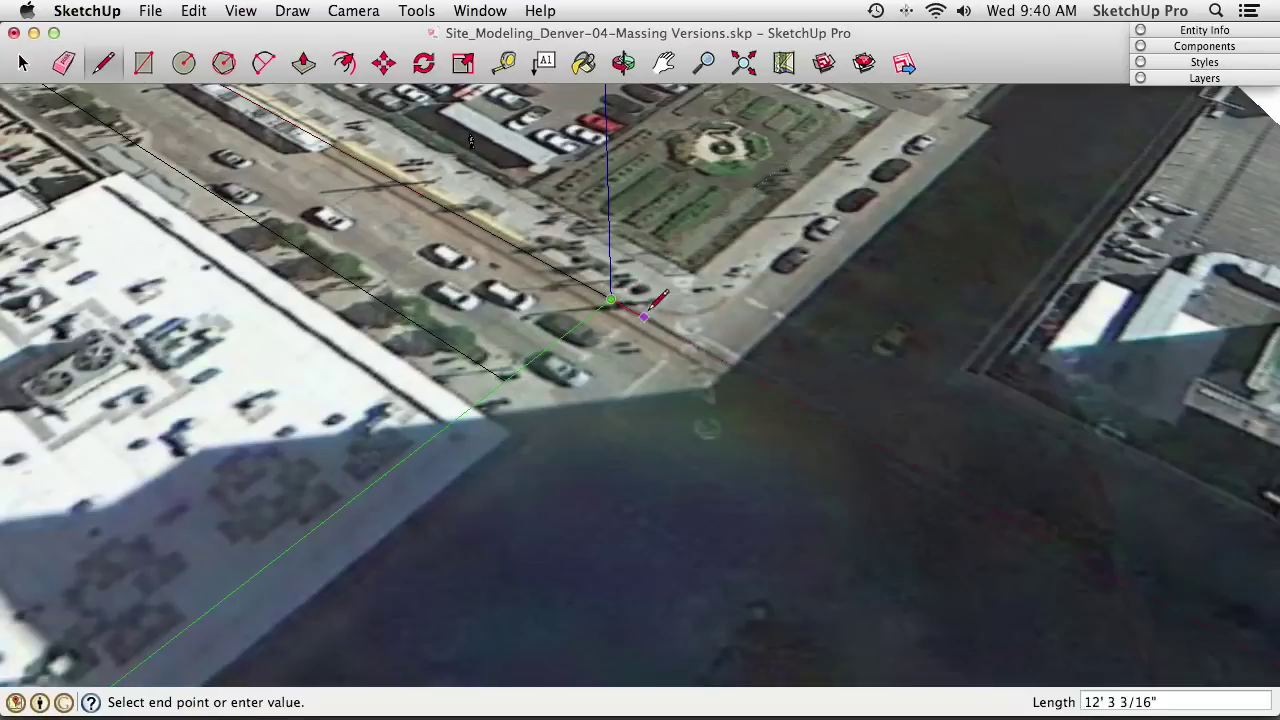
scroll(778, 388, down, 5)
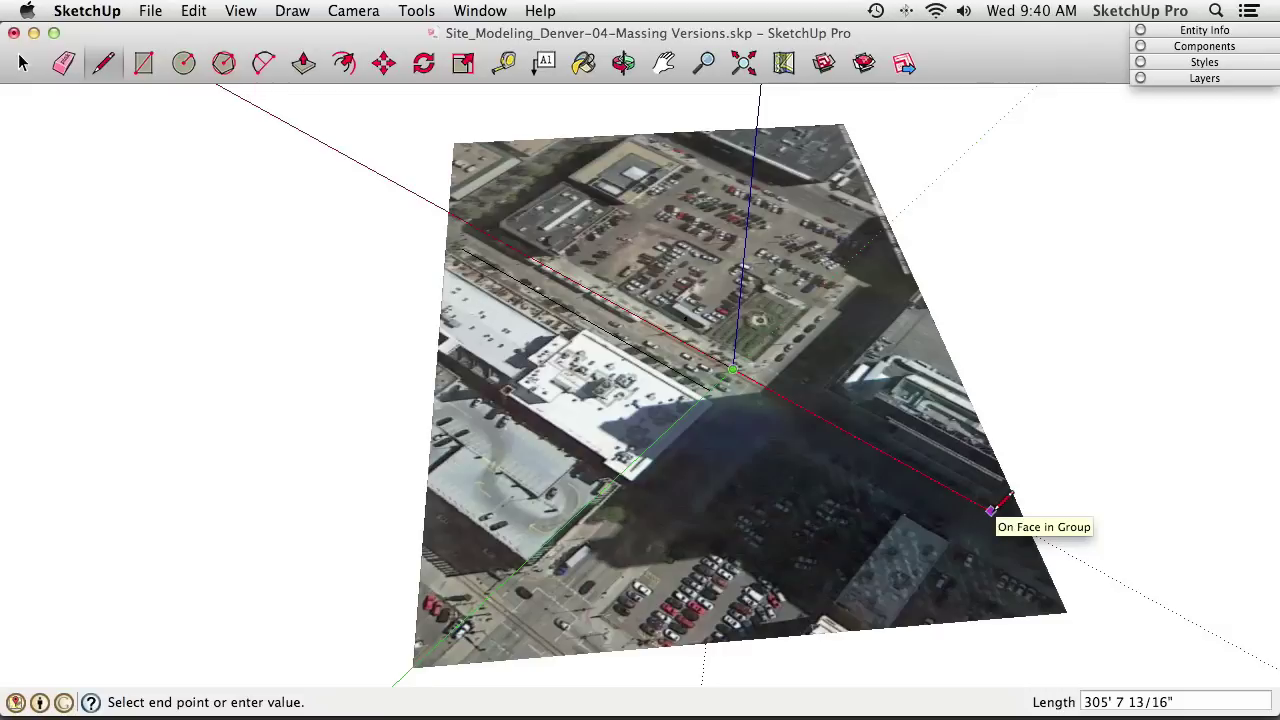
key(space)
middle_drag(863, 408, 562, 305)
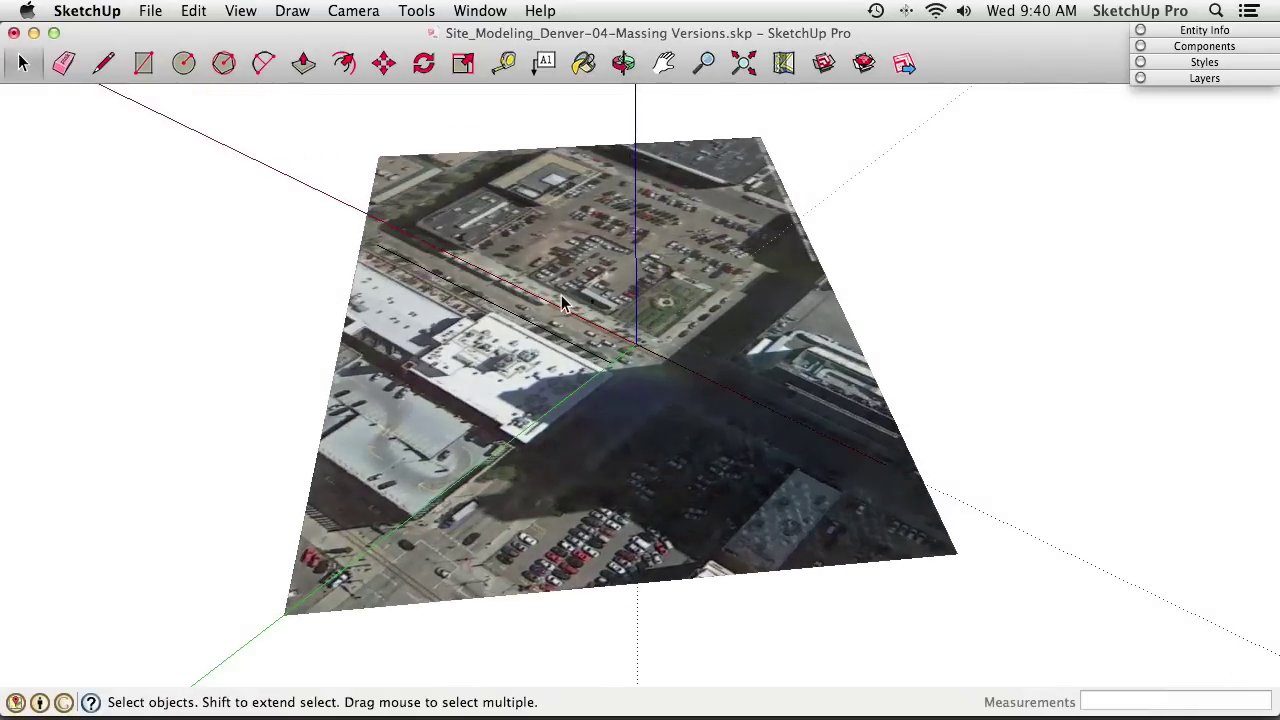
middle_drag(777, 419, 756, 372)
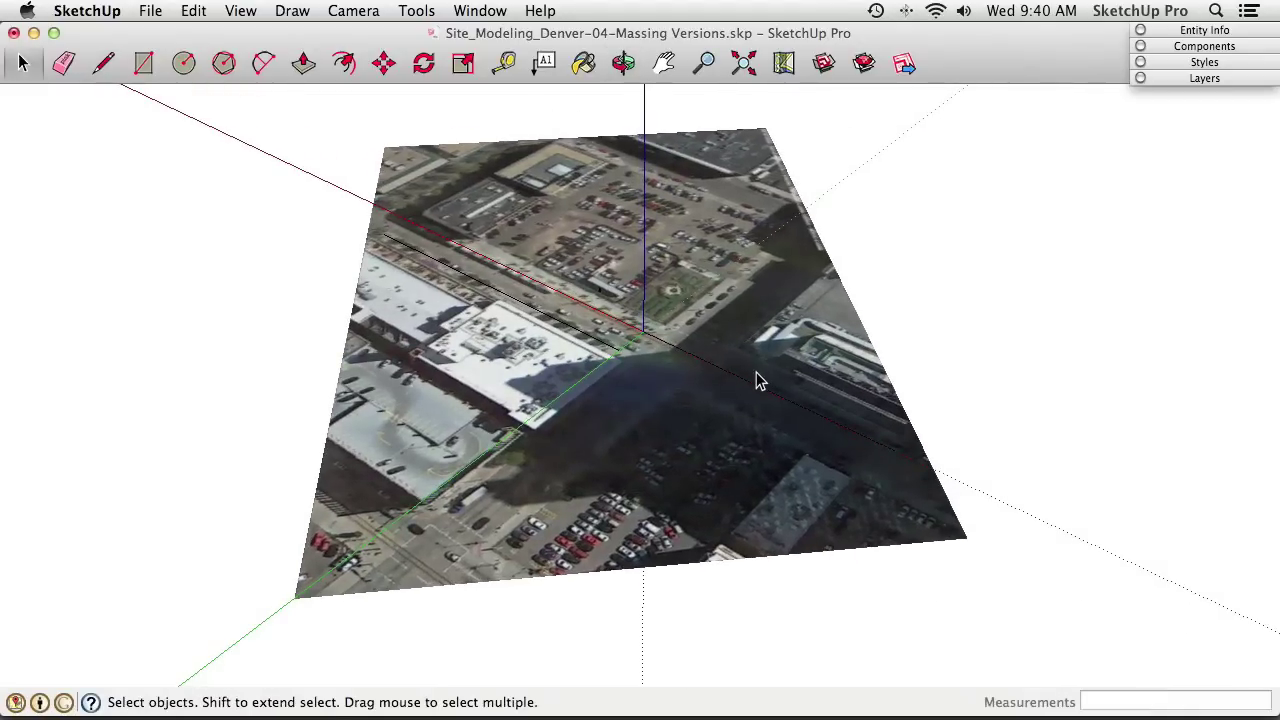
Switch to Google Earth and examine the streets and intersection around the garden corner of the site from above
key(super+Tab)
key(super+Tab)
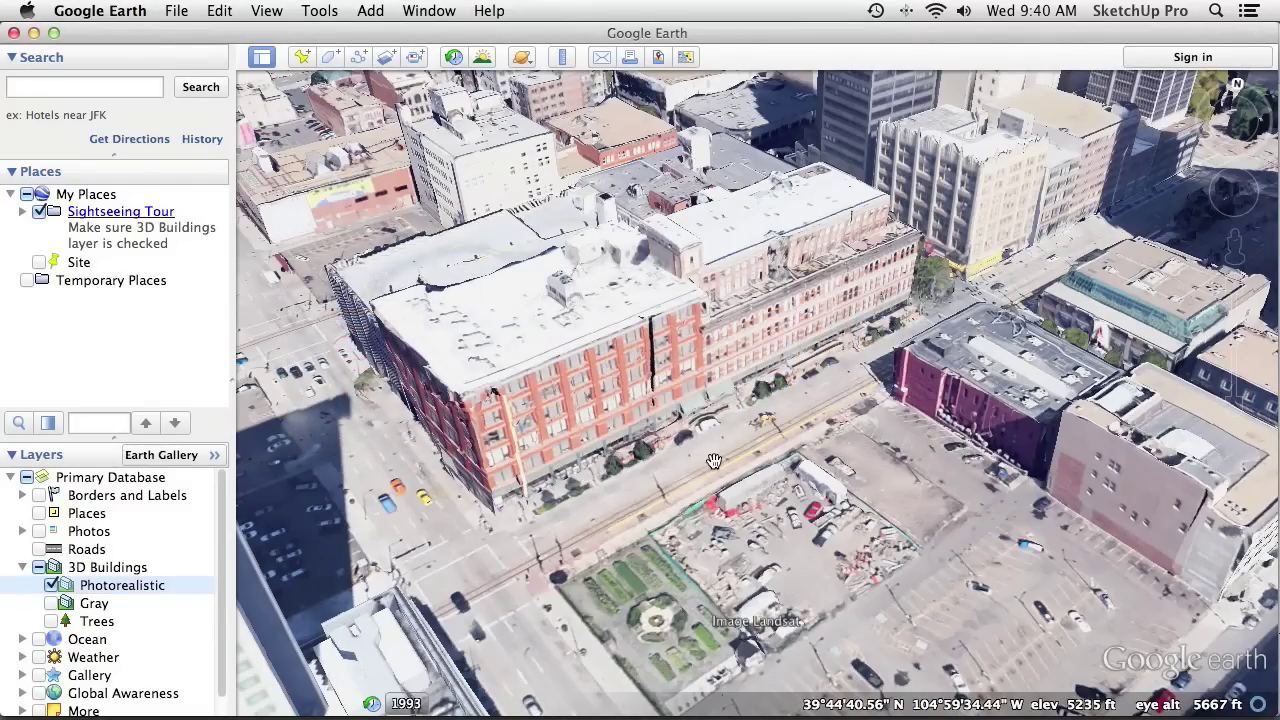
middle_drag(690, 443, 405, 385)
scroll(651, 319, up, 5)
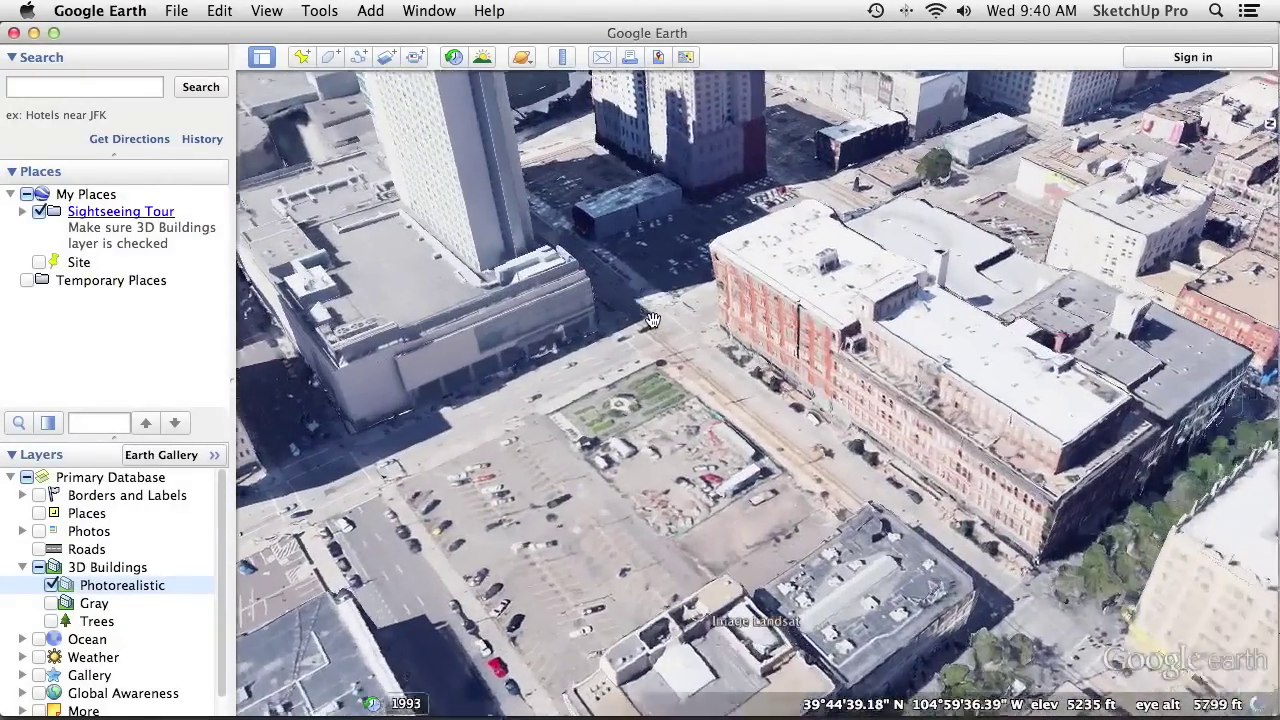
middle_drag(651, 319, 389, 343)
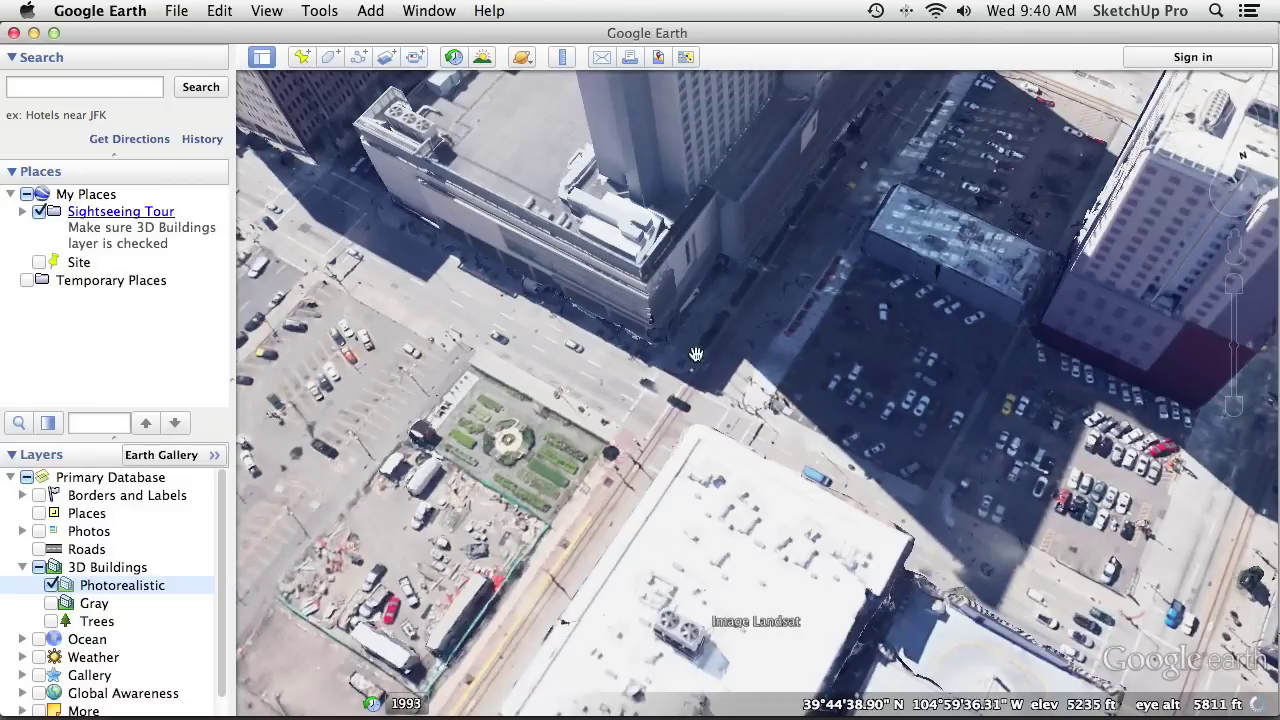
Enter Street View at 15th Street / California Street, look along the street and its light rail tracks, and switch back to SketchUp
mouse_move(1234, 258)
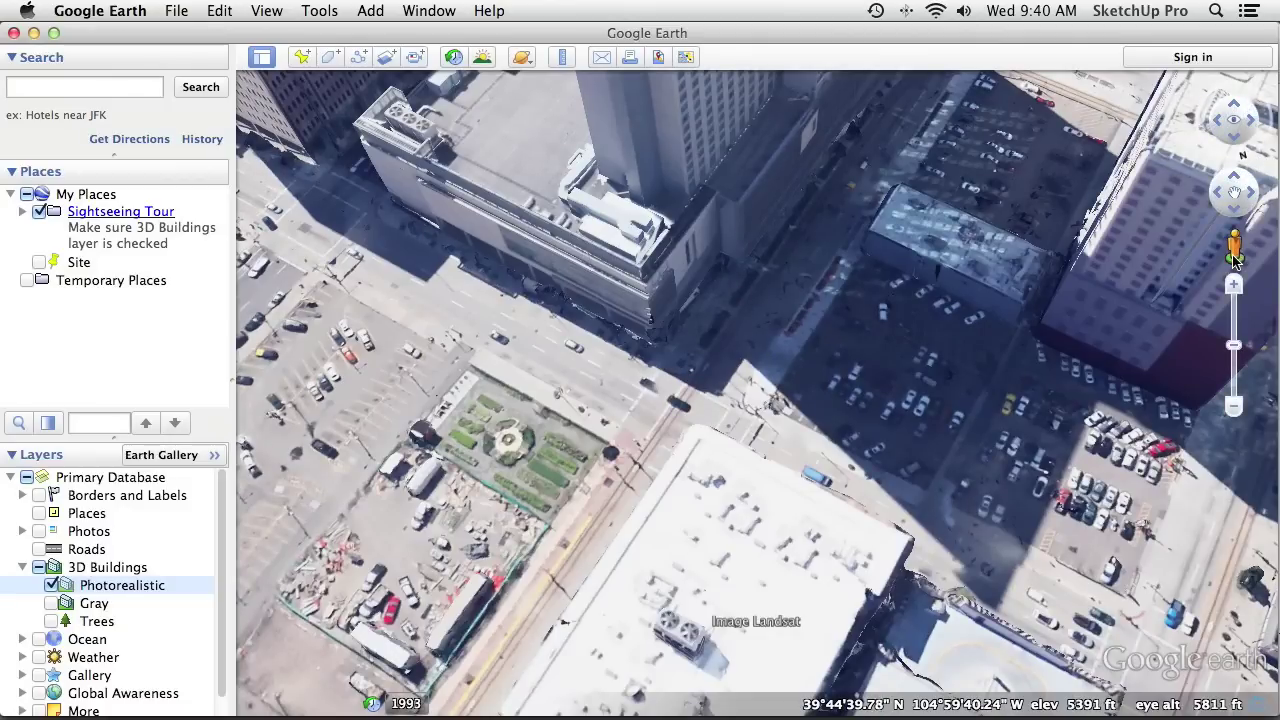
drag(767, 350, 705, 424)
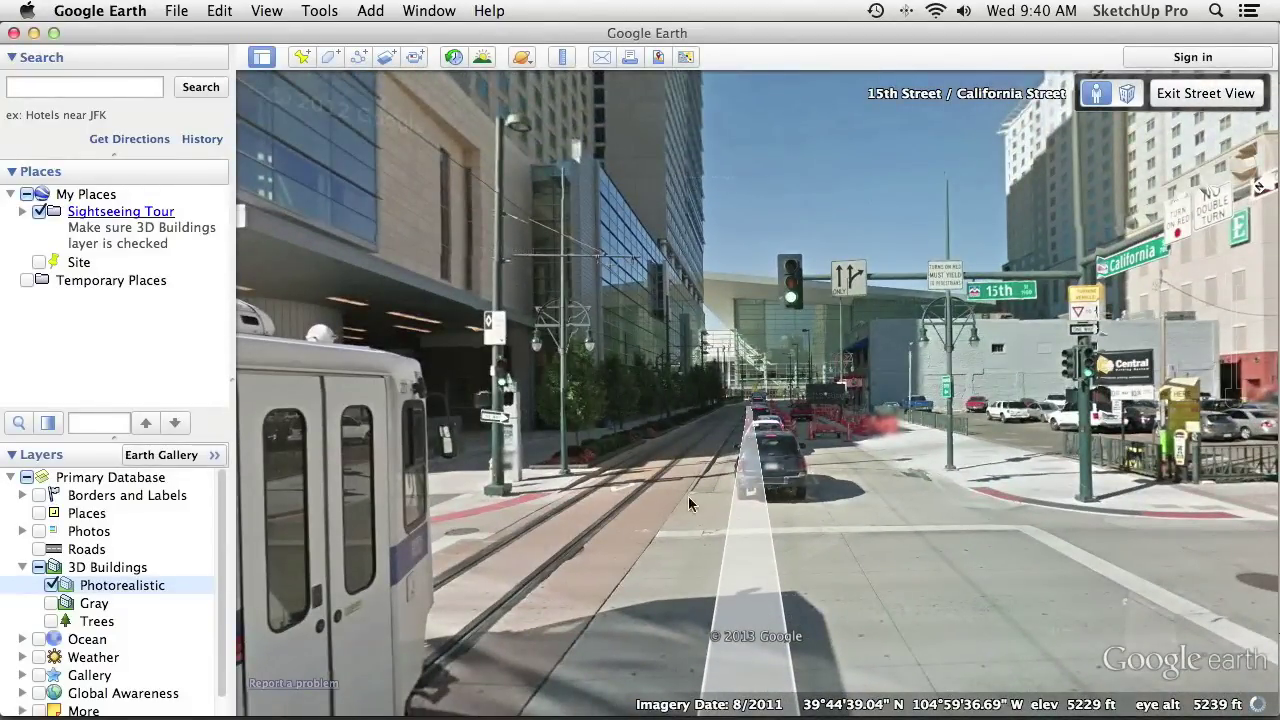
drag(890, 496, 578, 253)
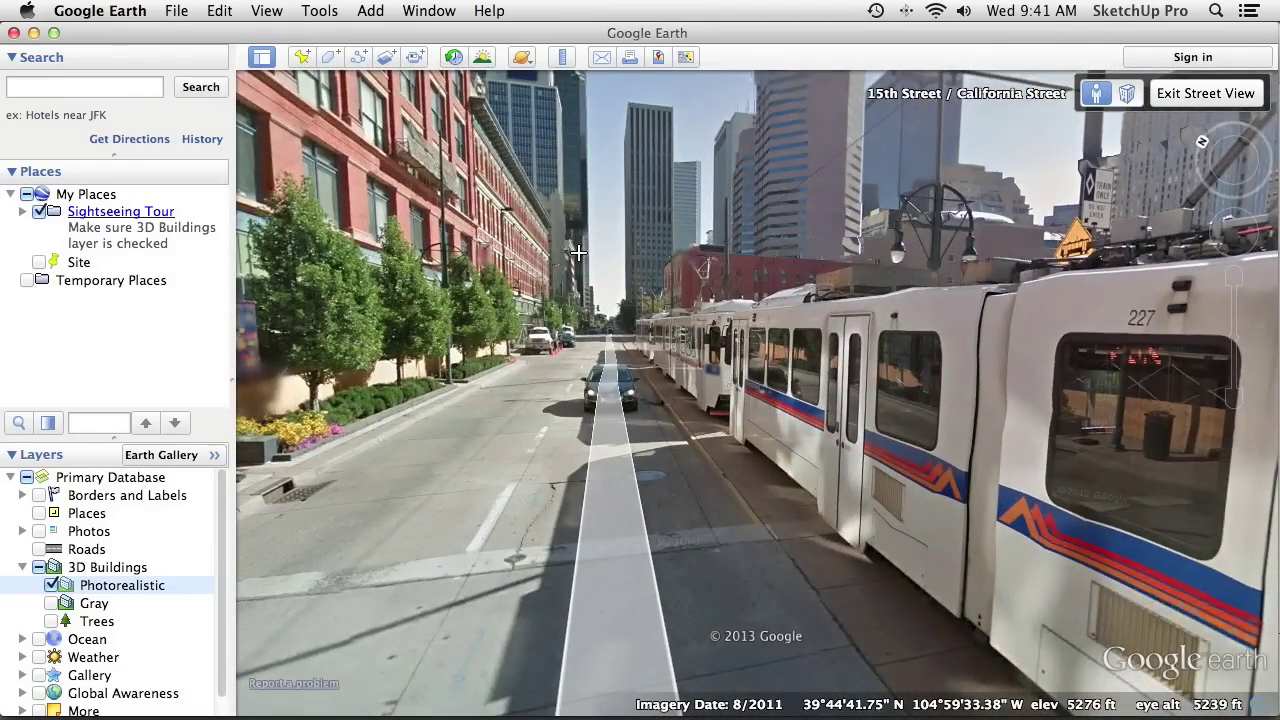
key(super+Tab)
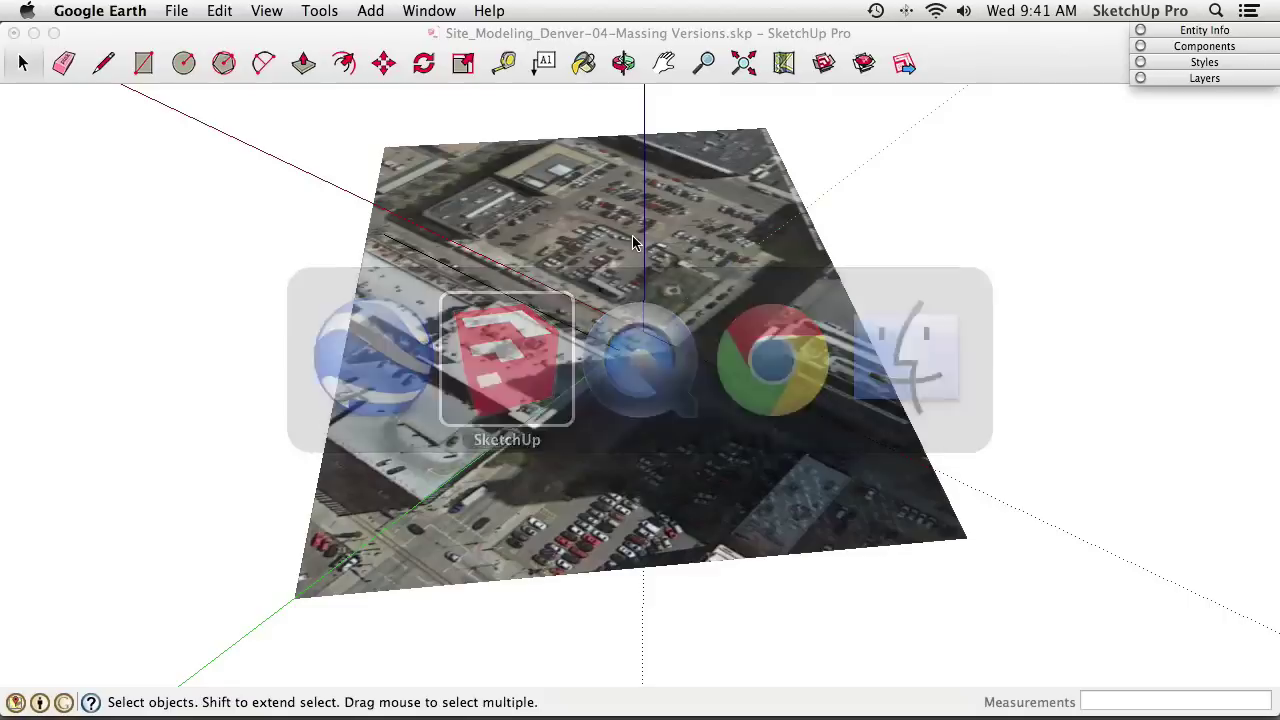
Draw a line along the red axis from the end of the second street edge, across the intersection toward the aerial photo's far edge
mouse_move(718, 313)
middle_down()
mouse_move(726, 341)
mouse_move(662, 371)
middle_up()
scroll(664, 366, up, 3)
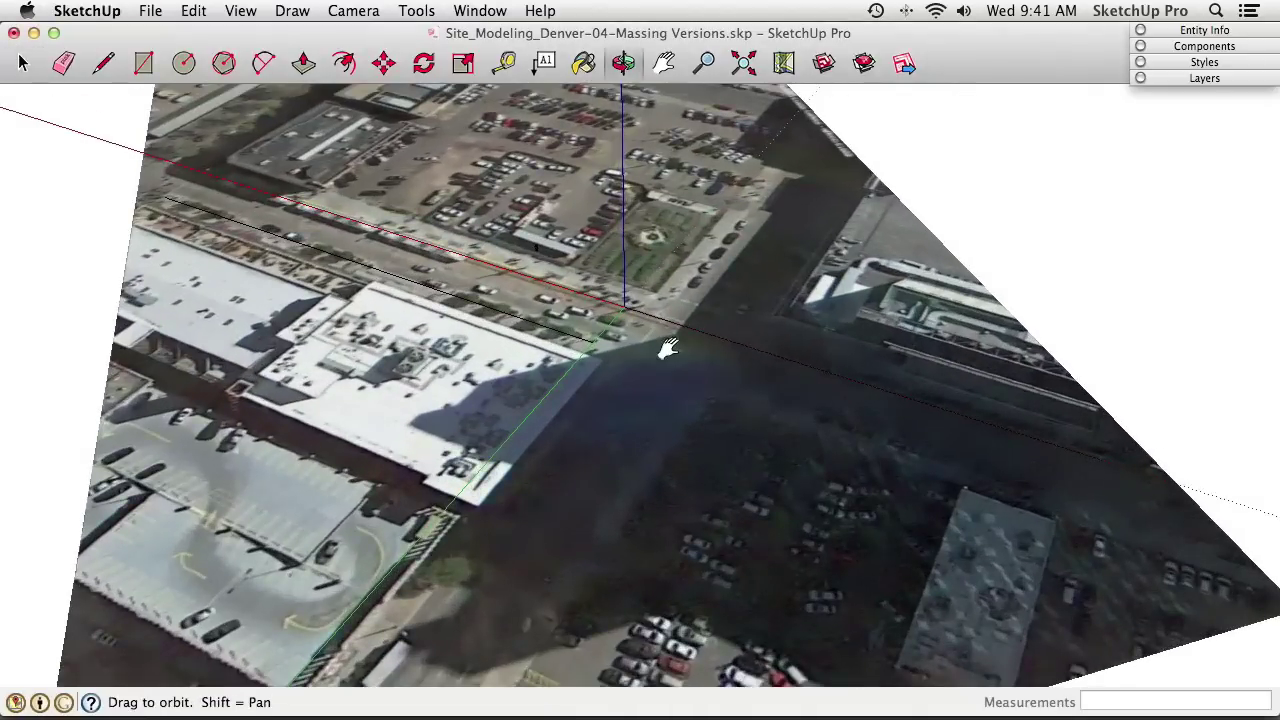
click(103, 63)
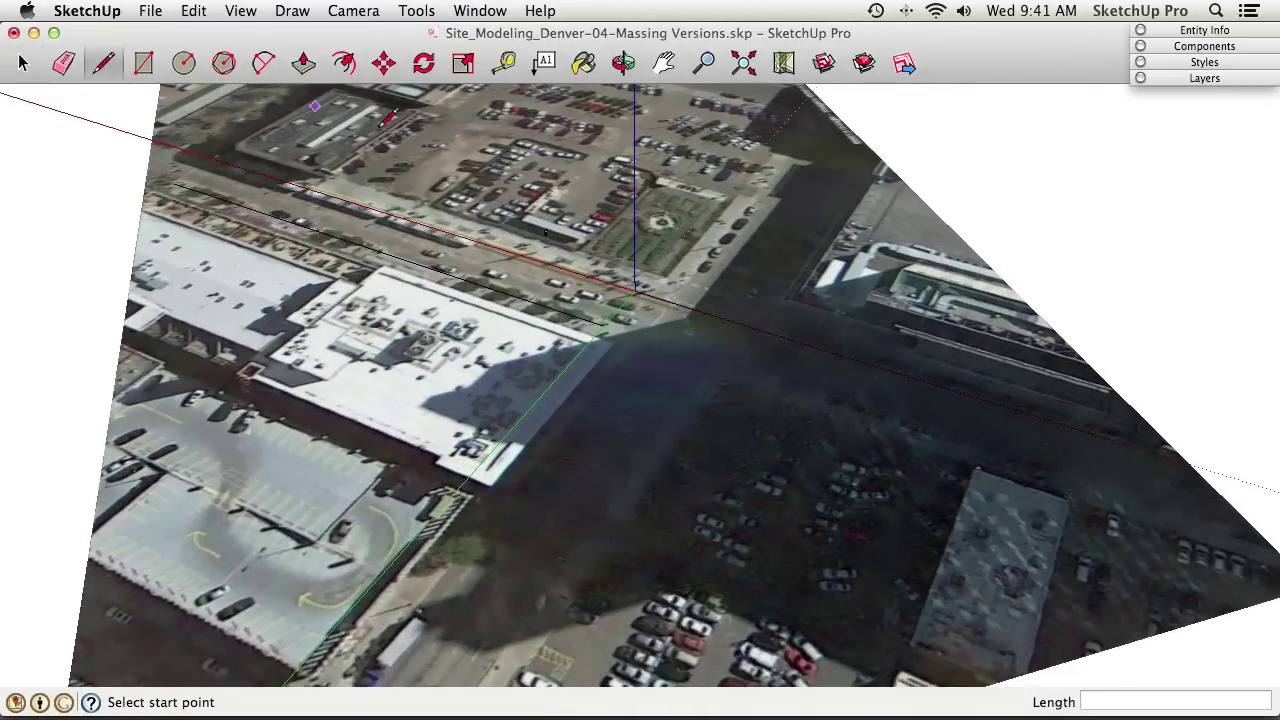
click(605, 325)
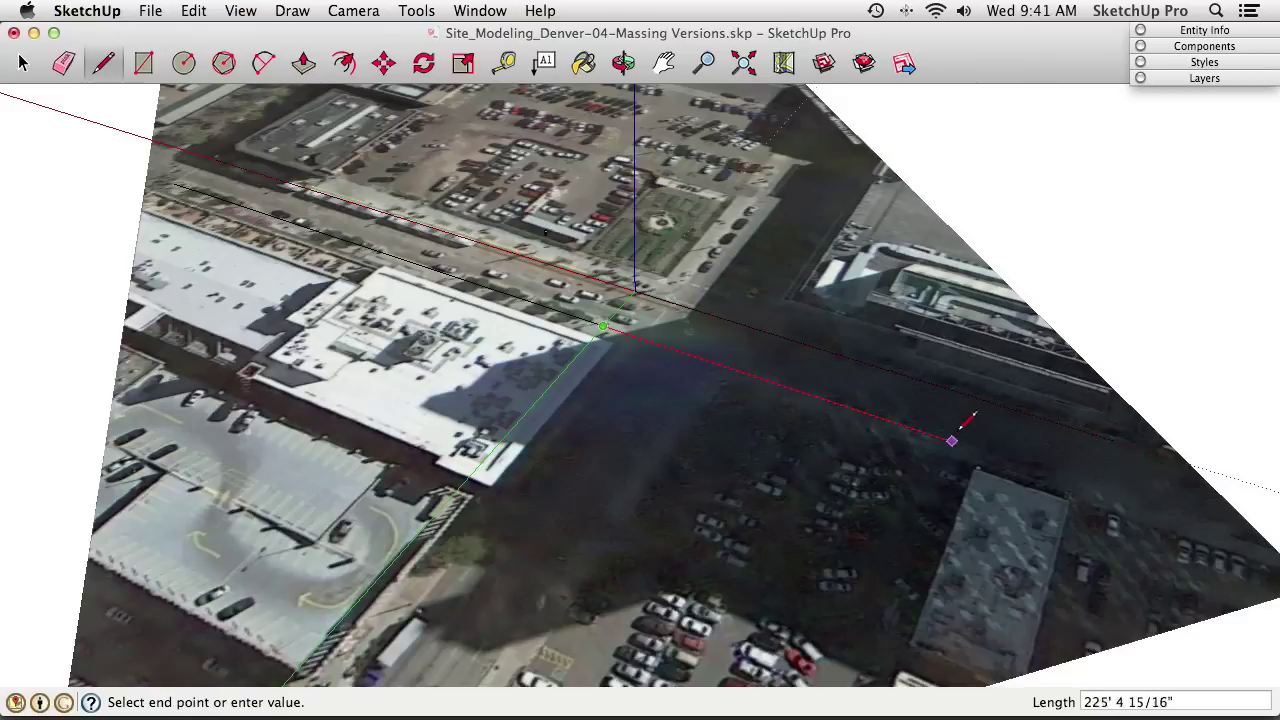
key(space)
Draw a rectangle about 511' by 49' over the cross street, from the curb beside the garden to the far intersection
middle_drag(963, 400, 826, 326)
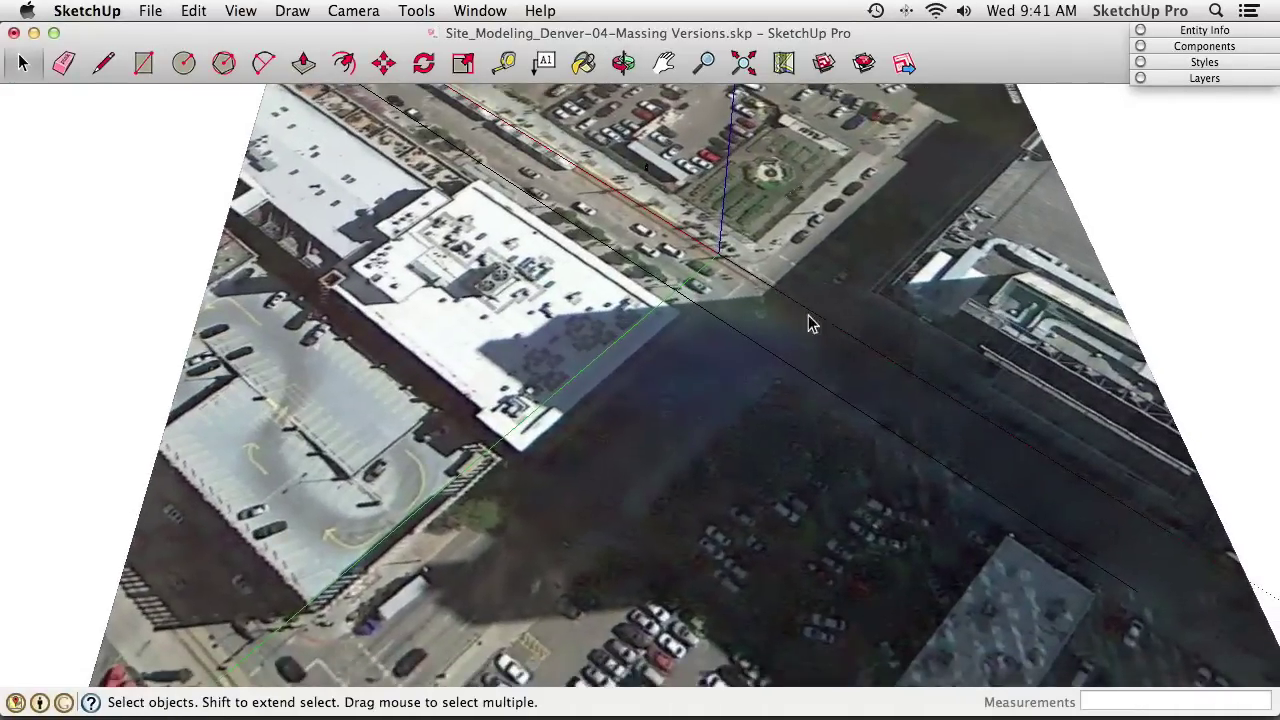
middle_drag(866, 167, 458, 130)
click(143, 63)
middle_drag(667, 187, 718, 183)
scroll(718, 183, up, 3)
scroll(718, 183, up, 4)
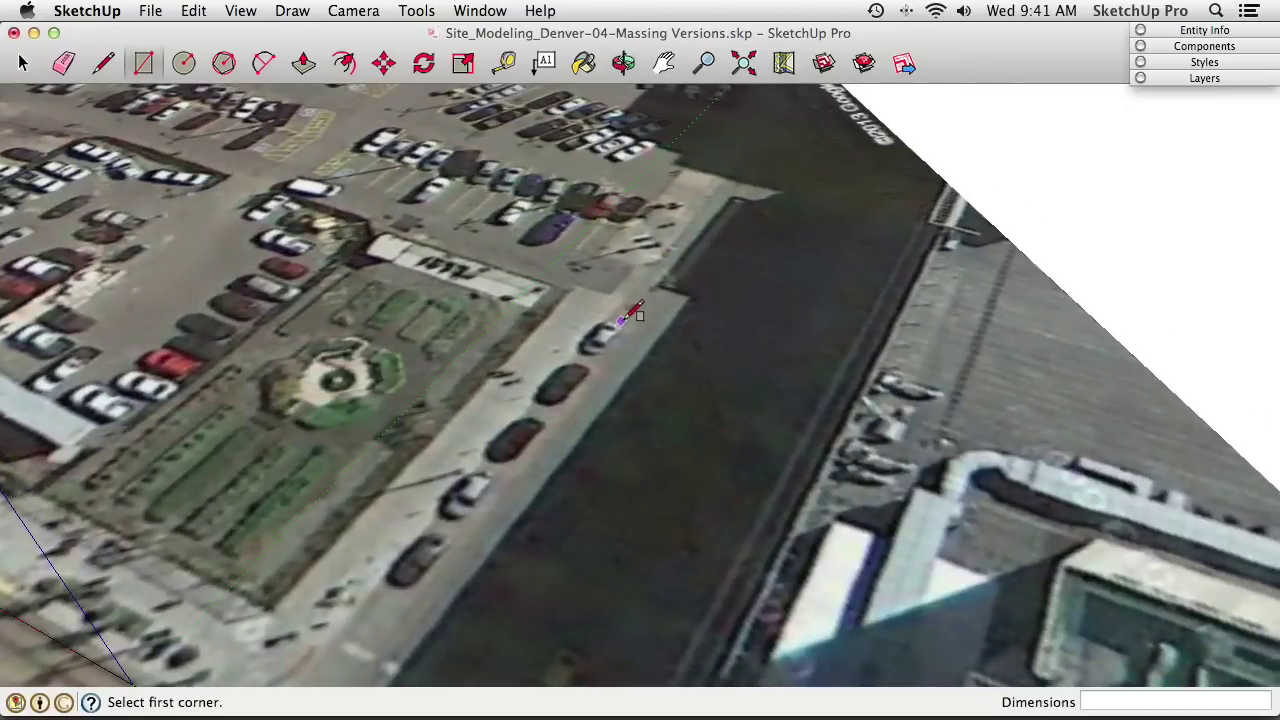
middle_drag(632, 316, 510, 390)
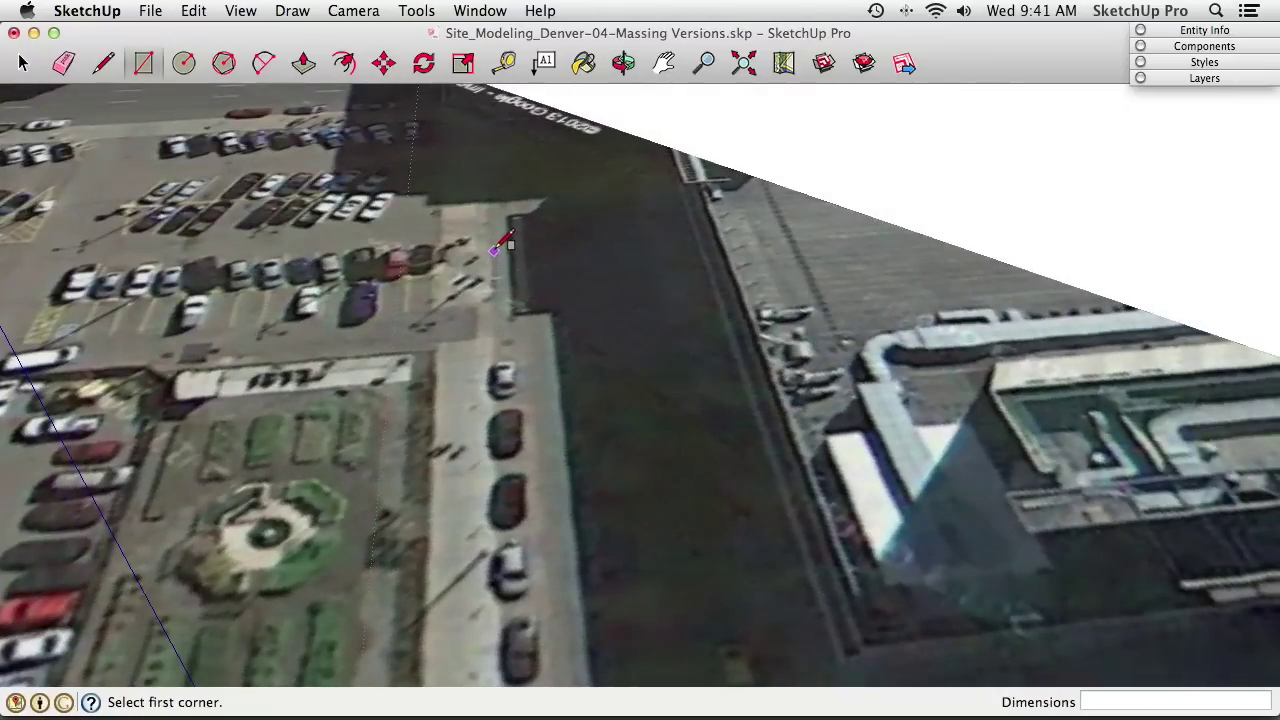
click(505, 241)
middle_drag(731, 371, 975, 430)
scroll(975, 430, up, 4)
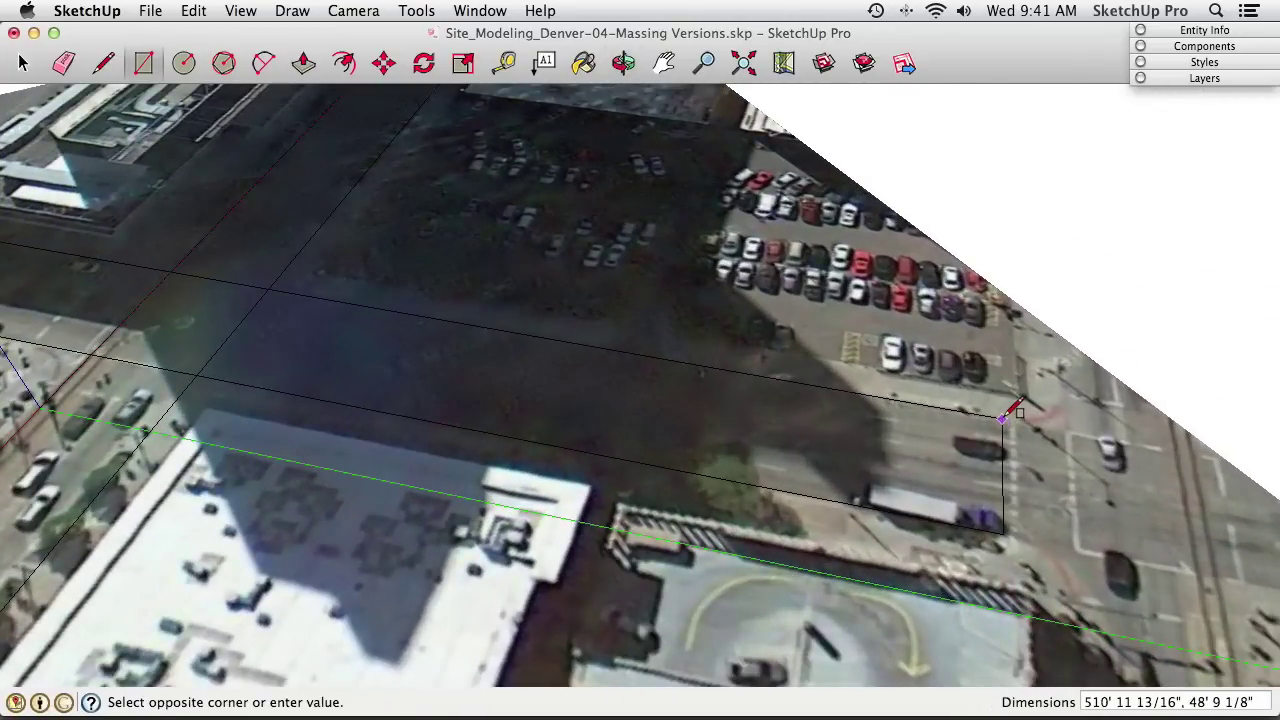
click(1004, 419)
Erase the two short end edges of the cross-street rectangle, keeping its long edges
middle_drag(1008, 414, 540, 350)
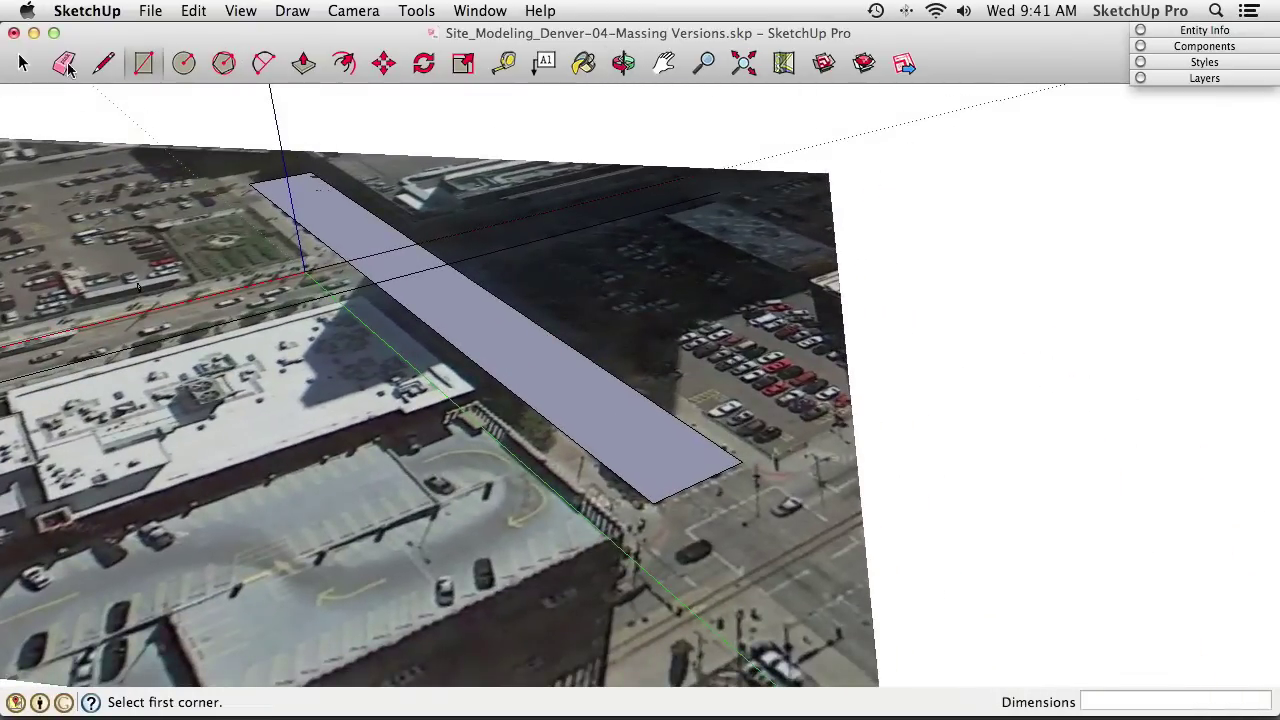
click(66, 64)
click(702, 480)
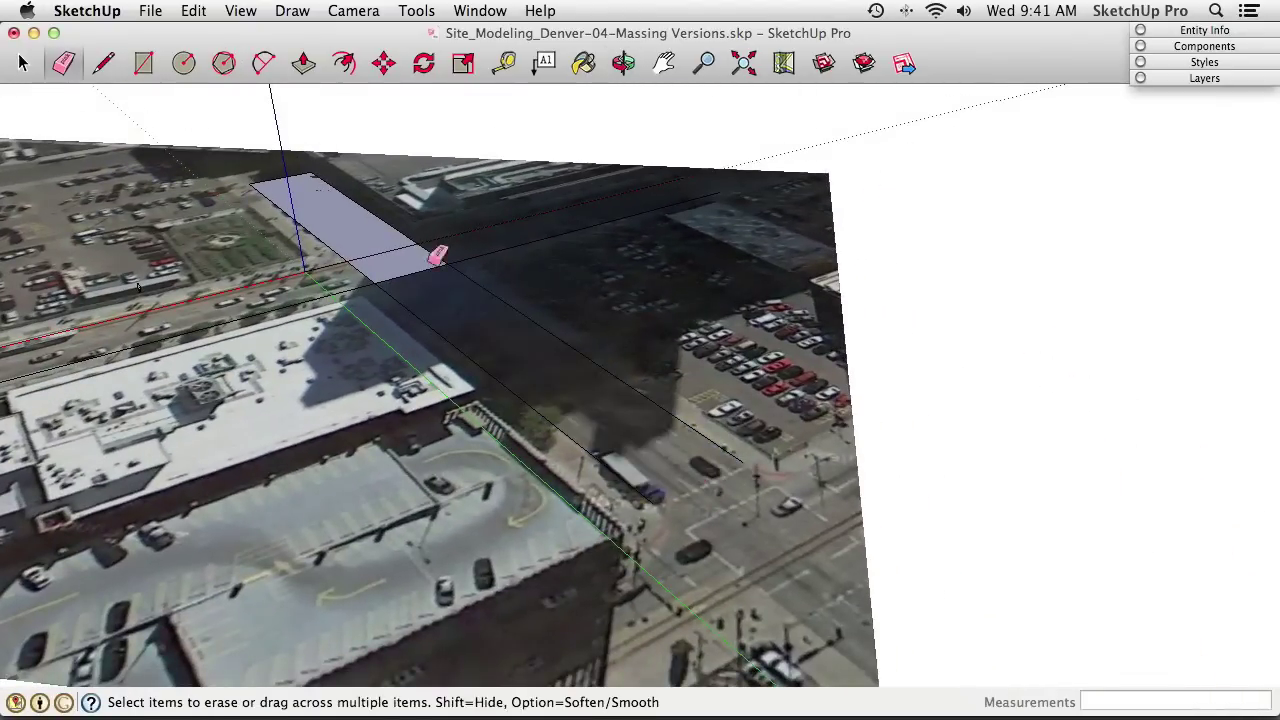
click(268, 181)
Extend both long cross-street edges along the green axis through the far intersection, the parking-lot side by about 57'
mouse_move(517, 272)
middle_down()
mouse_move(614, 343)
mouse_move(466, 301)
middle_up()
middle_drag(798, 546, 219, 103)
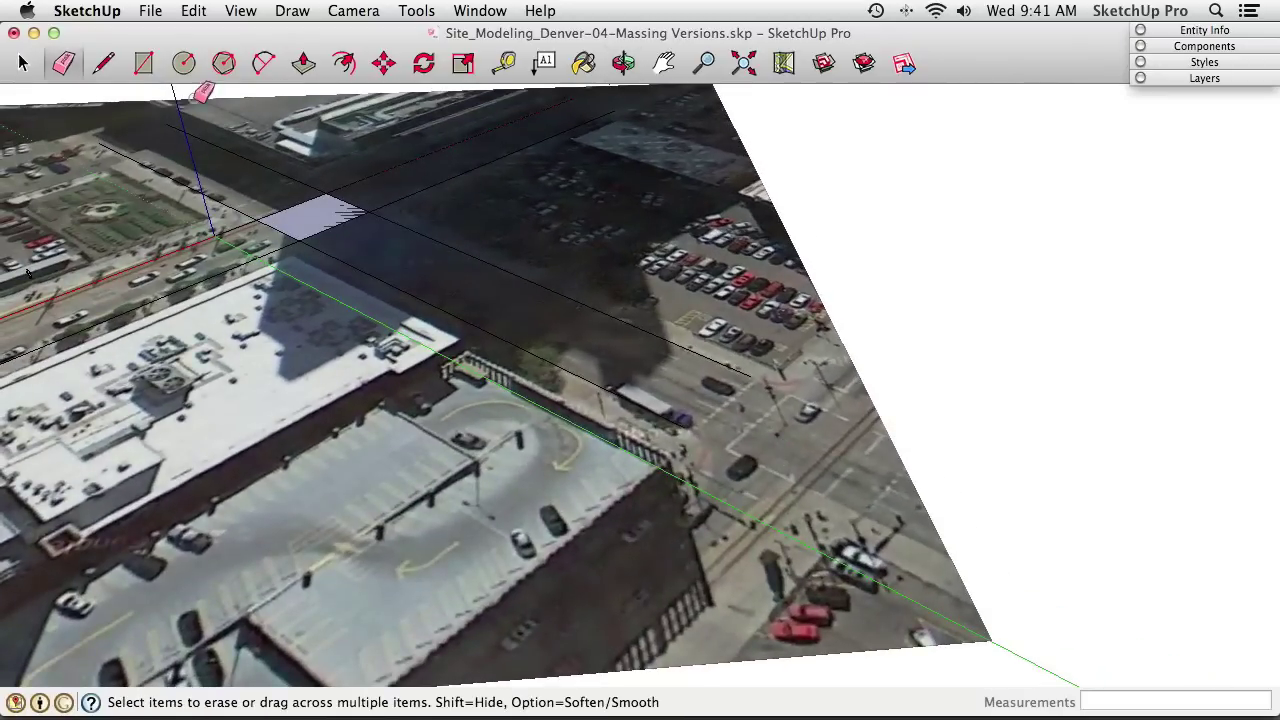
key(l)
click(750, 376)
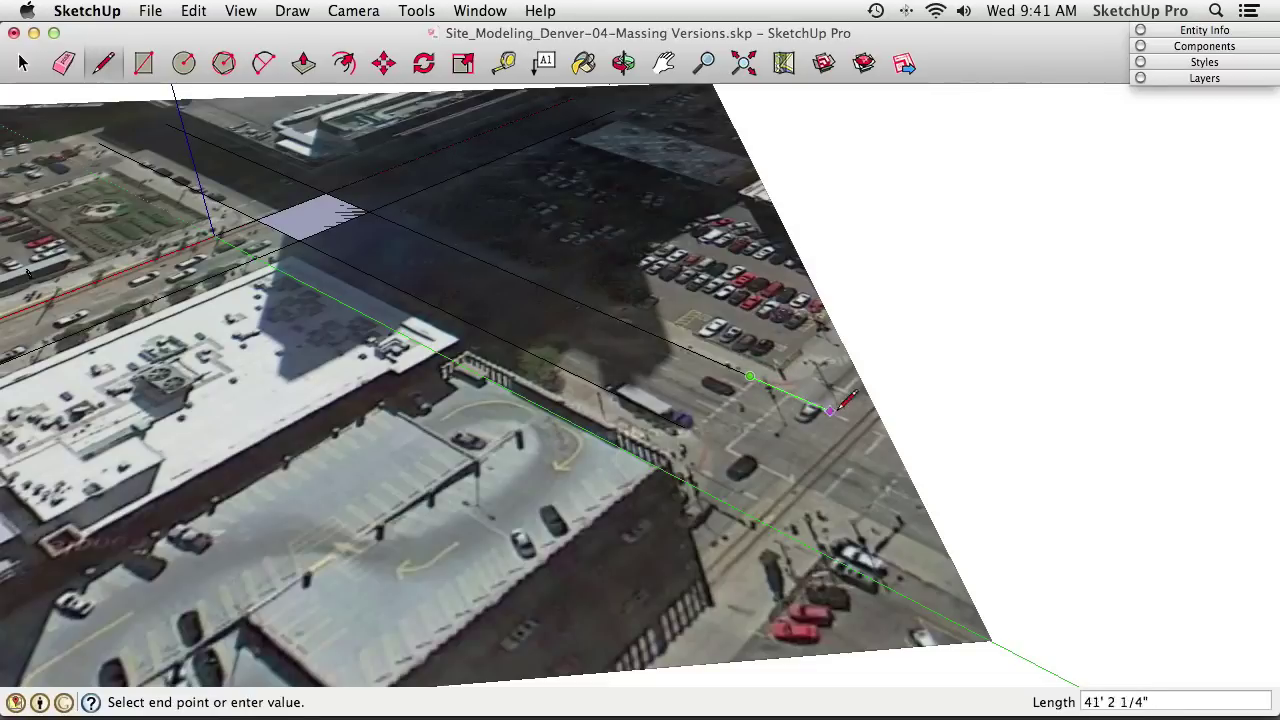
click(862, 423)
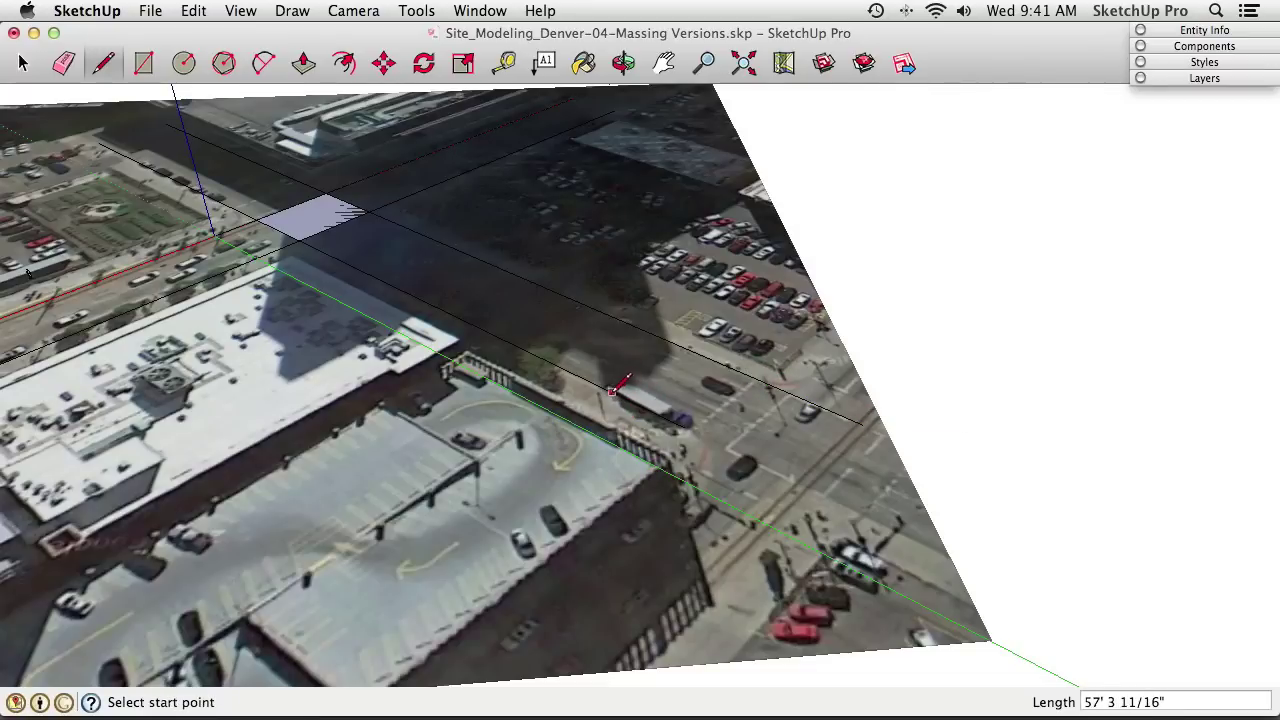
middle_drag(660, 405, 805, 418)
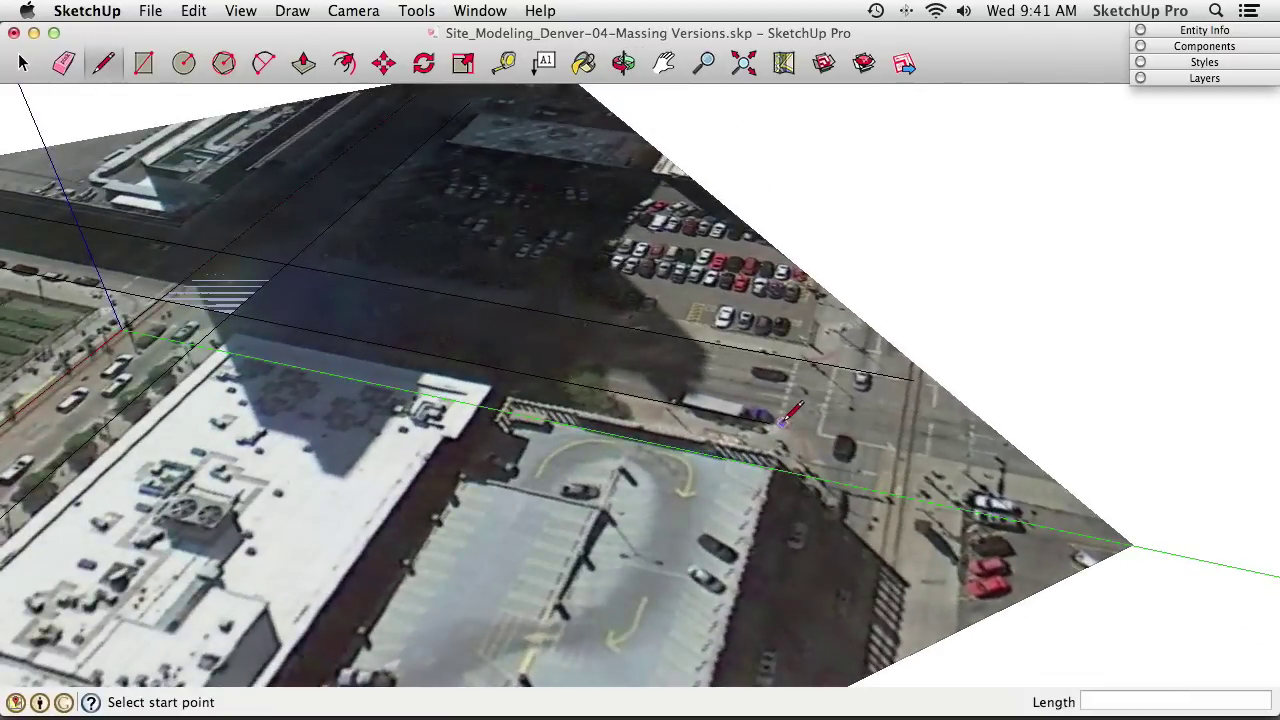
click(770, 424)
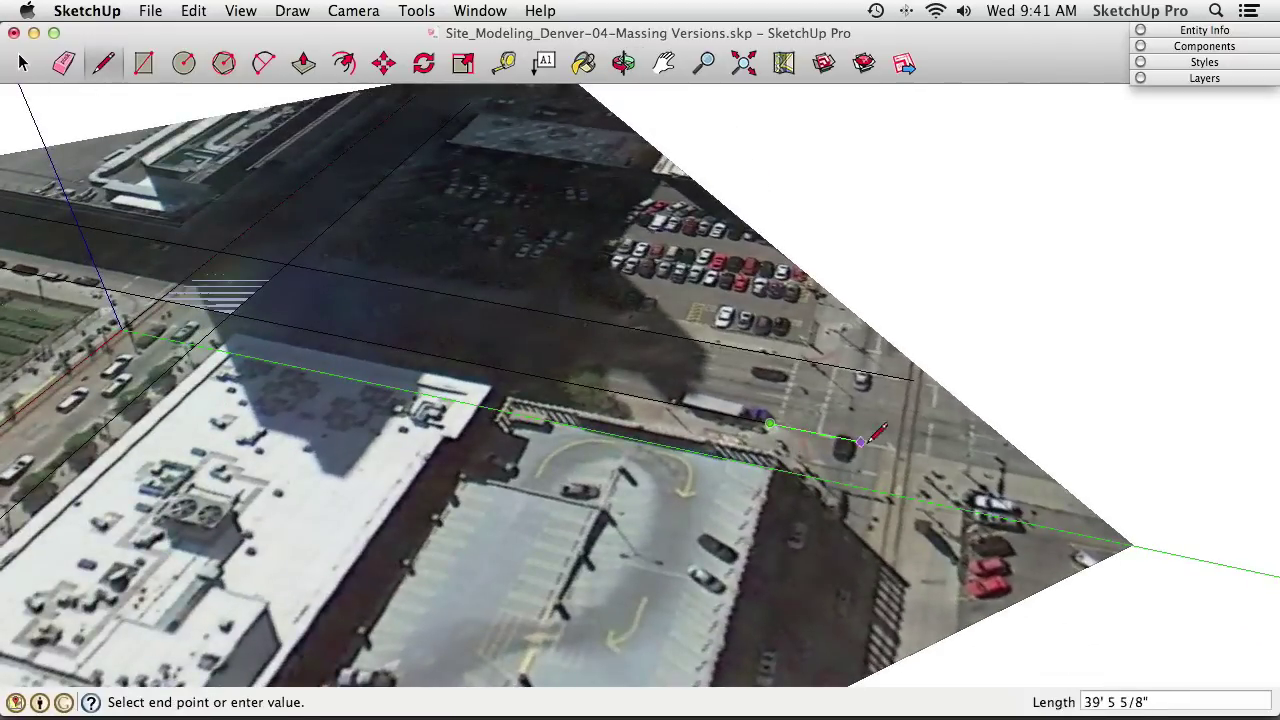
click(995, 465)
Erase the four street-edge segments enclosing the square where the two streets cross
middle_drag(995, 465, 500, 503)
scroll(620, 505, up, 6)
middle_drag(609, 491, 554, 380)
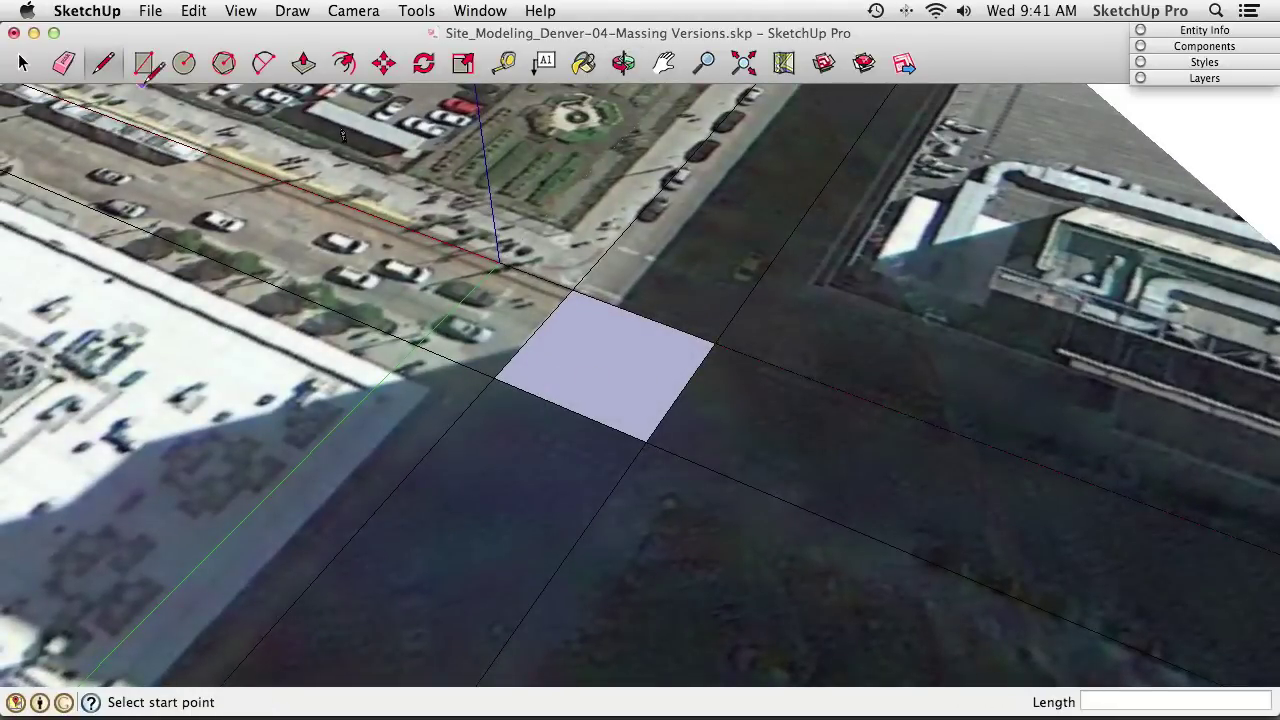
click(64, 64)
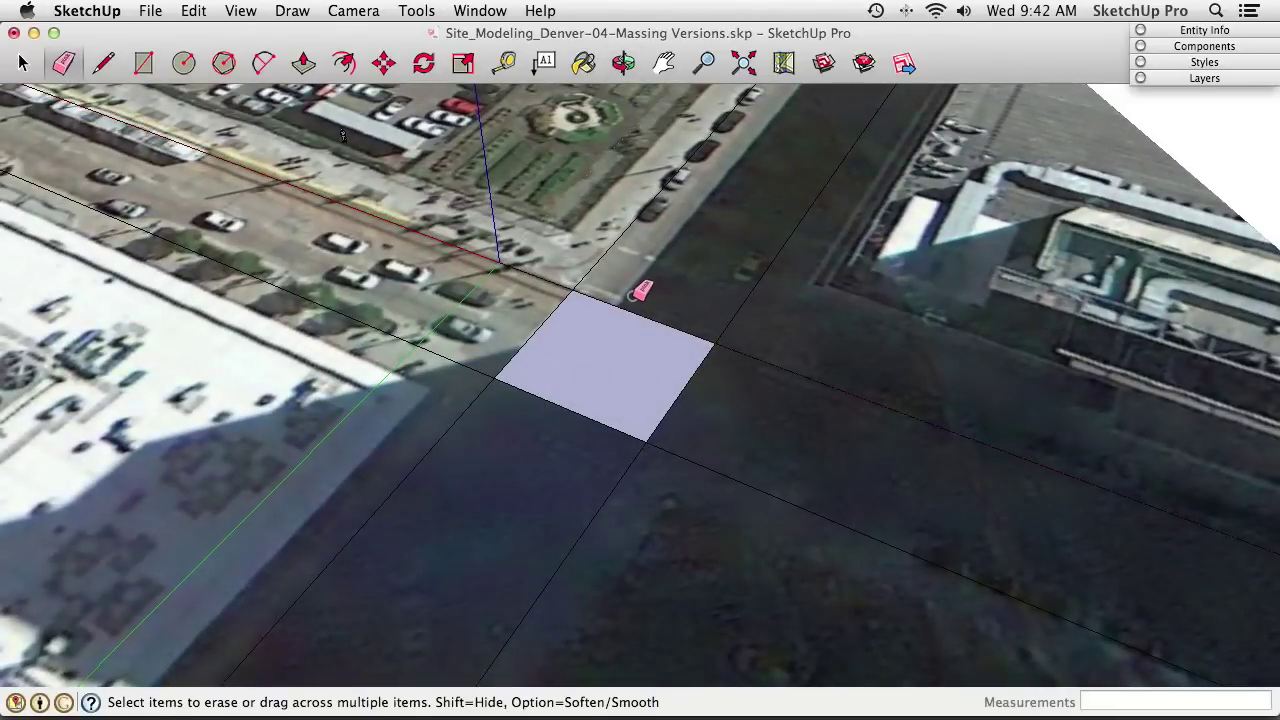
click(630, 311)
click(541, 311)
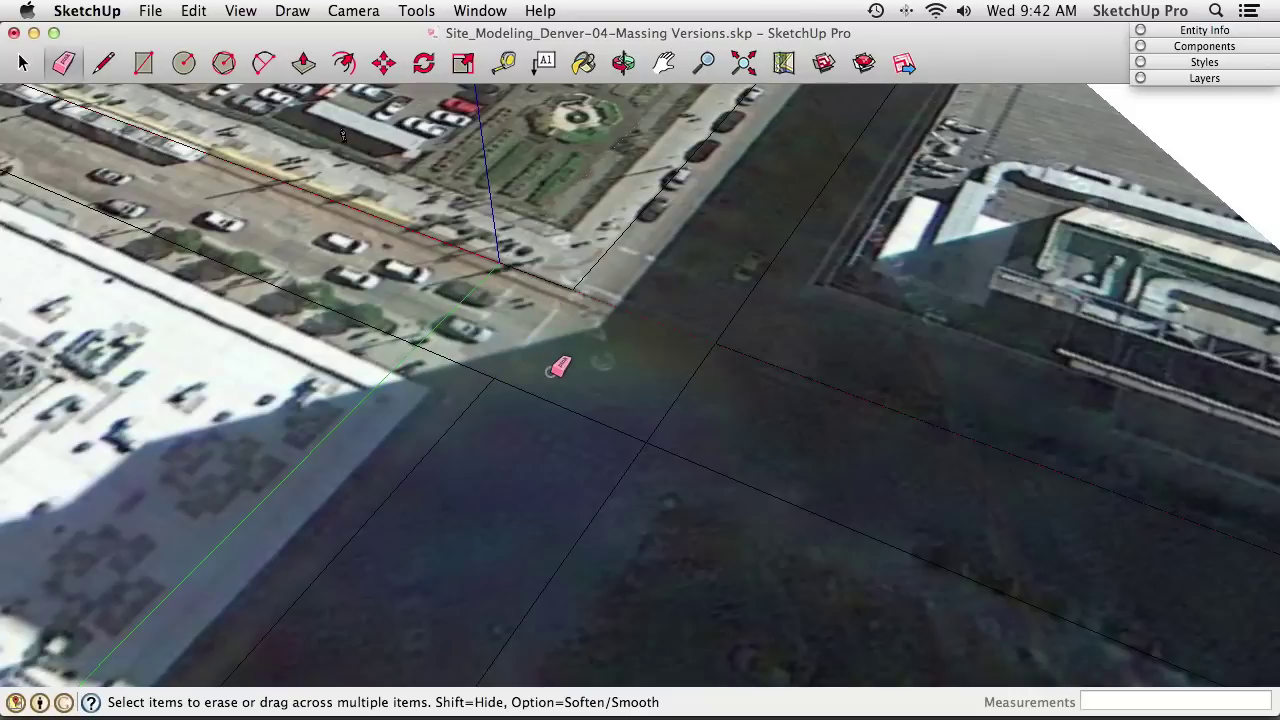
click(707, 382)
Add guides offset 25' from both curb edges at the garden corner, toward the garden
mouse_move(707, 382)
middle_down()
mouse_move(651, 309)
mouse_move(609, 403)
mouse_move(669, 407)
middle_up()
middle_drag(640, 326, 689, 397)
mouse_move(686, 294)
shift+middle_down()
mouse_move(613, 320)
mouse_move(626, 400)
mouse_move(562, 340)
shift+middle_up()
scroll(622, 293, up, 3)
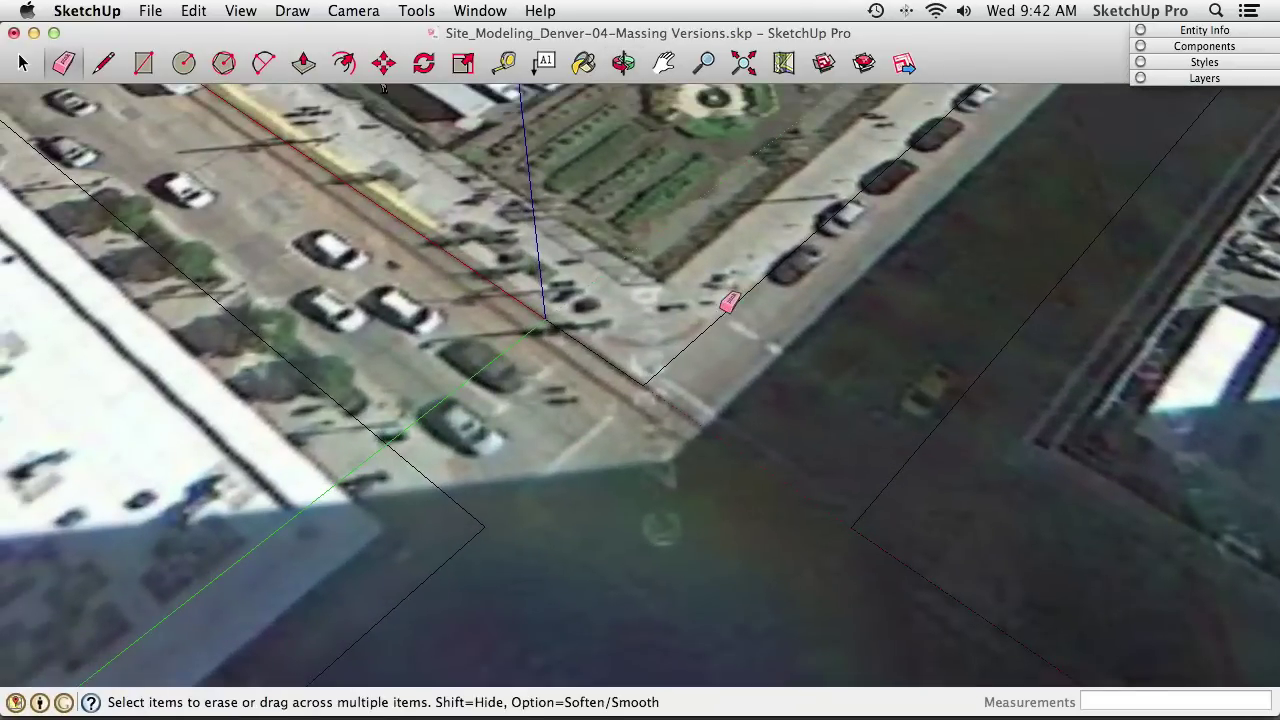
mouse_move(680, 376)
middle_down()
mouse_move(783, 337)
mouse_move(588, 221)
middle_up()
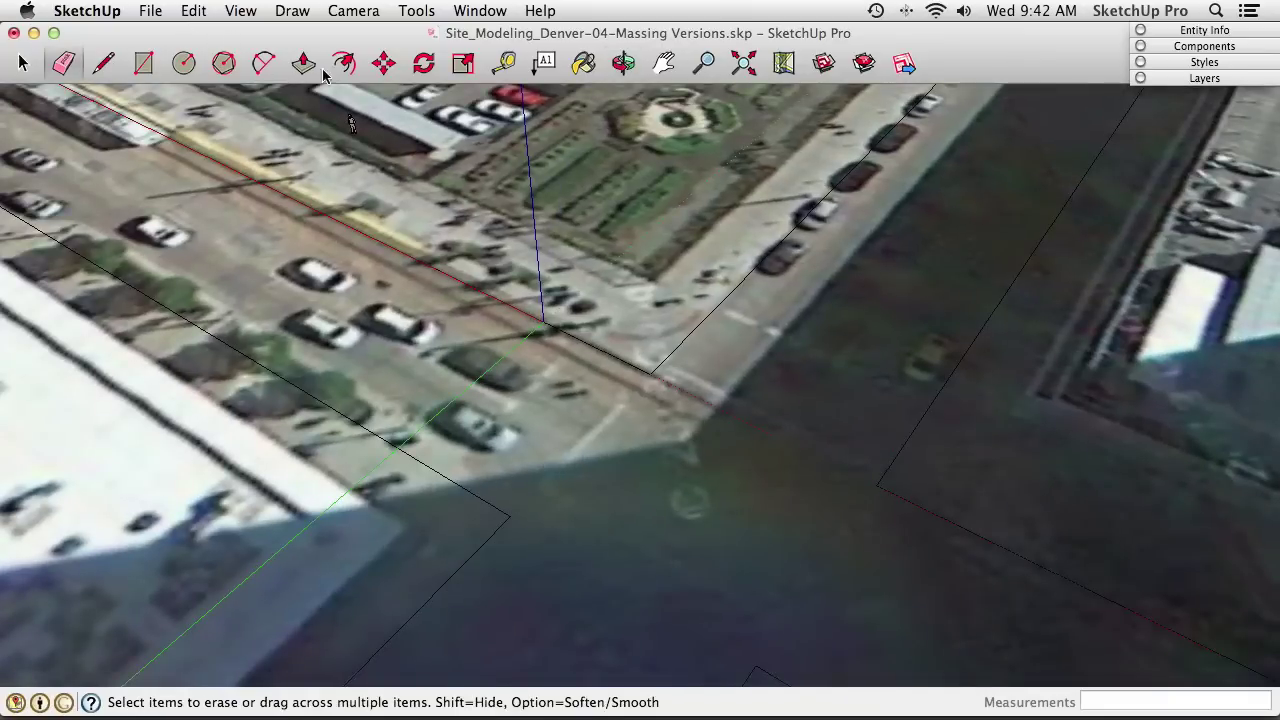
click(505, 64)
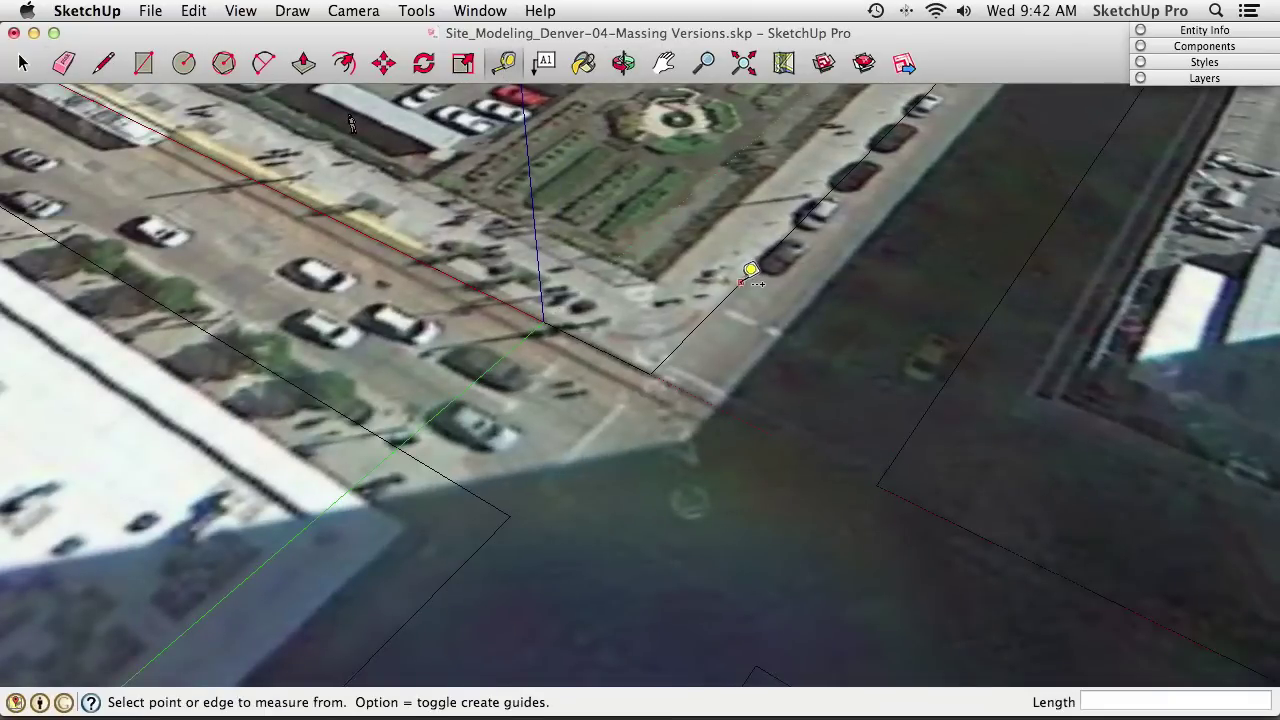
click(582, 341)
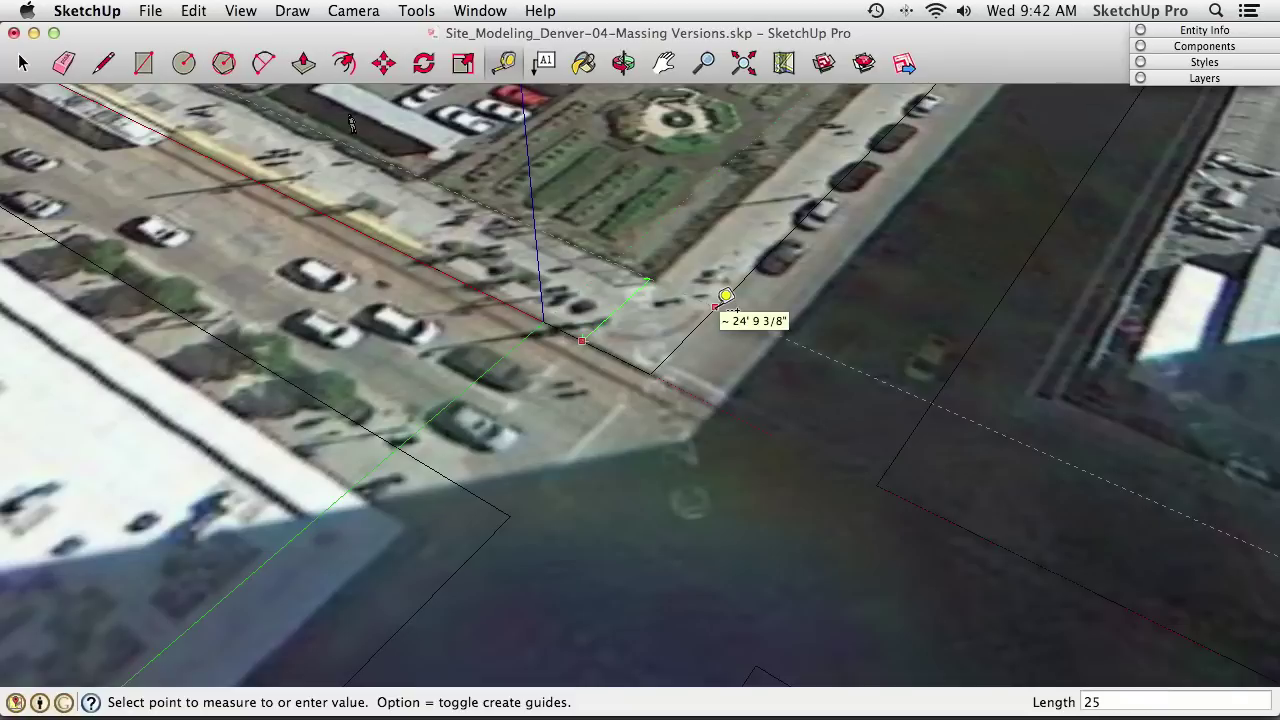
key(Return)
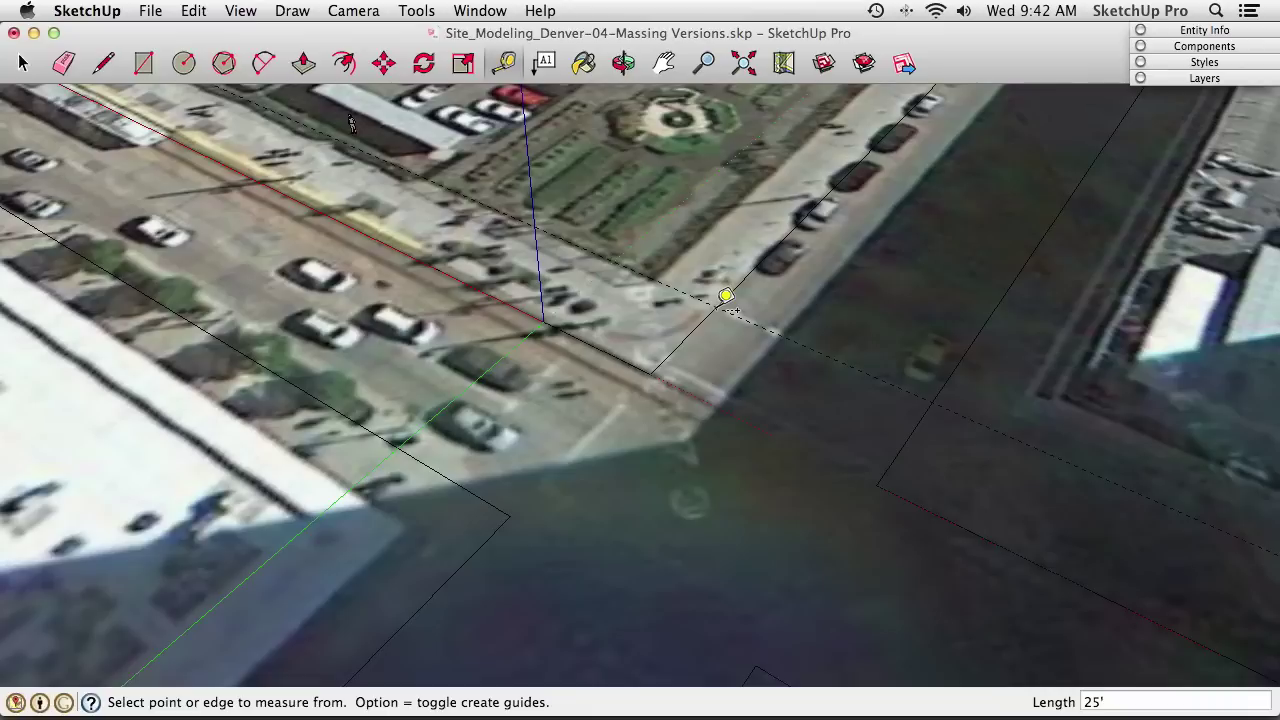
click(698, 325)
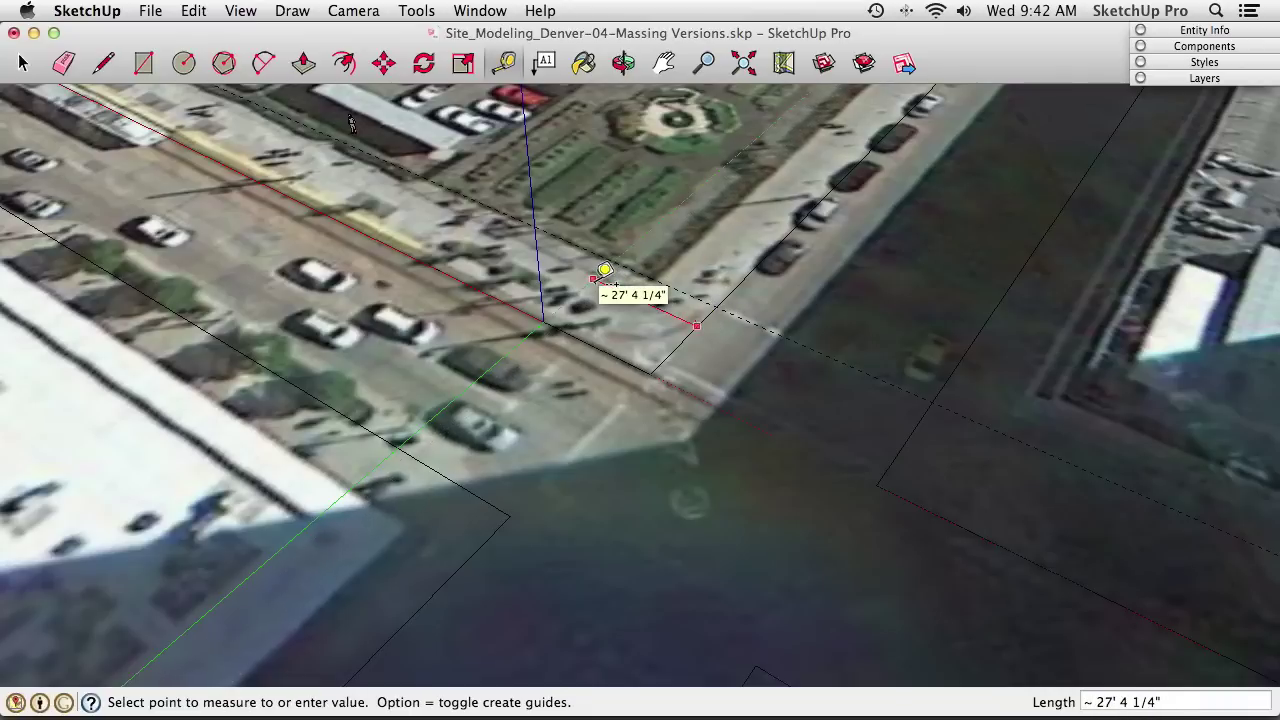
click(590, 267)
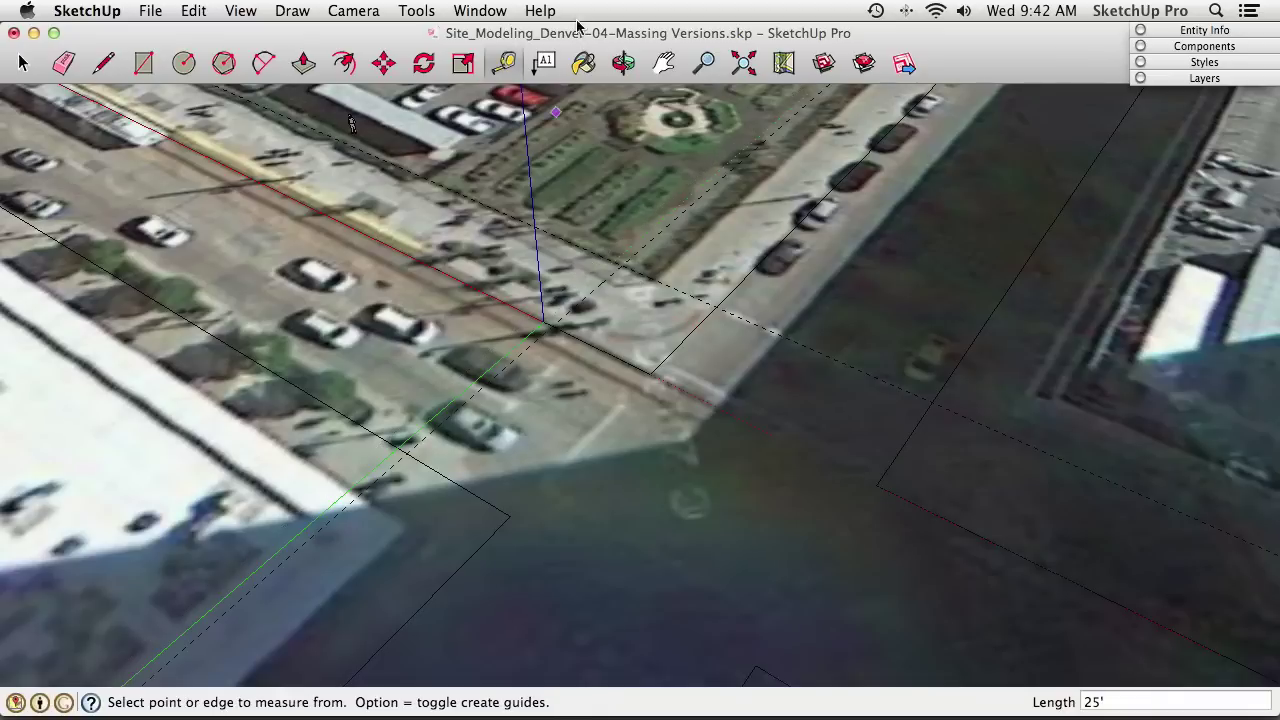
Add a guide 25' behind the curb edge at the white-roofed building and another behind the cross-street curb edge at the dark parking lot
scroll(560, 320, up, 3)
middle_drag(560, 320, 566, 330)
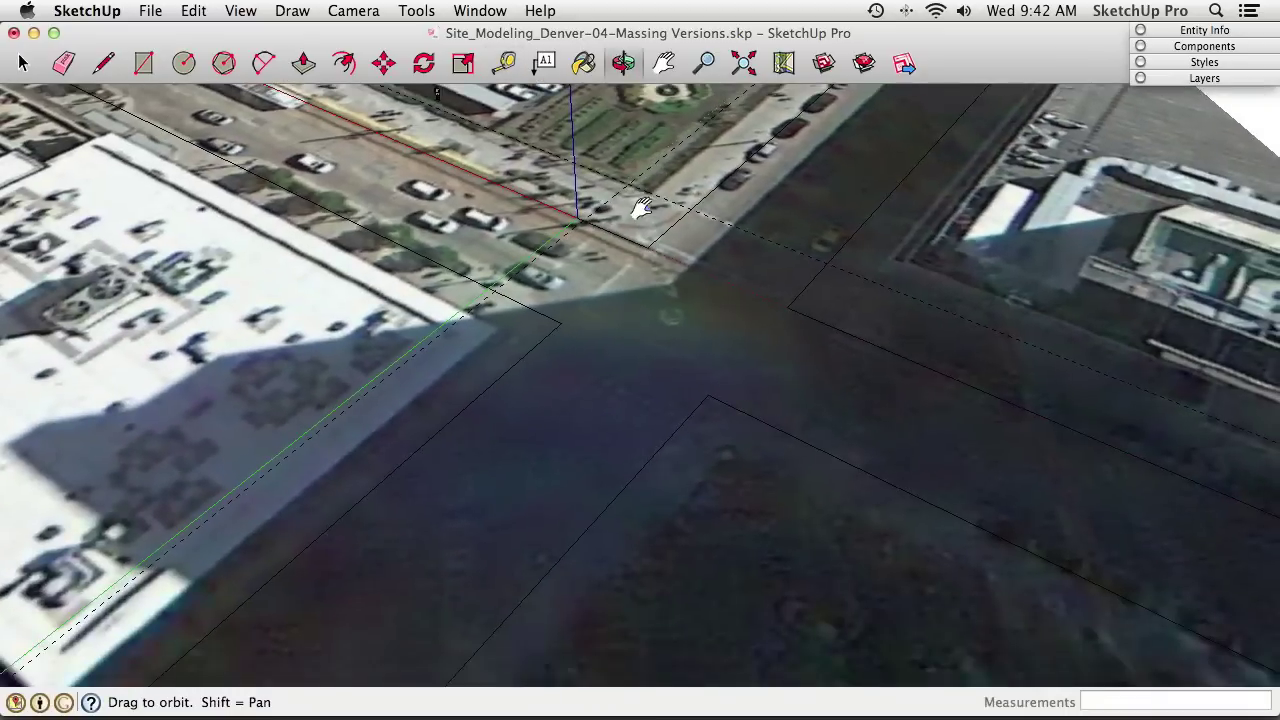
click(524, 305)
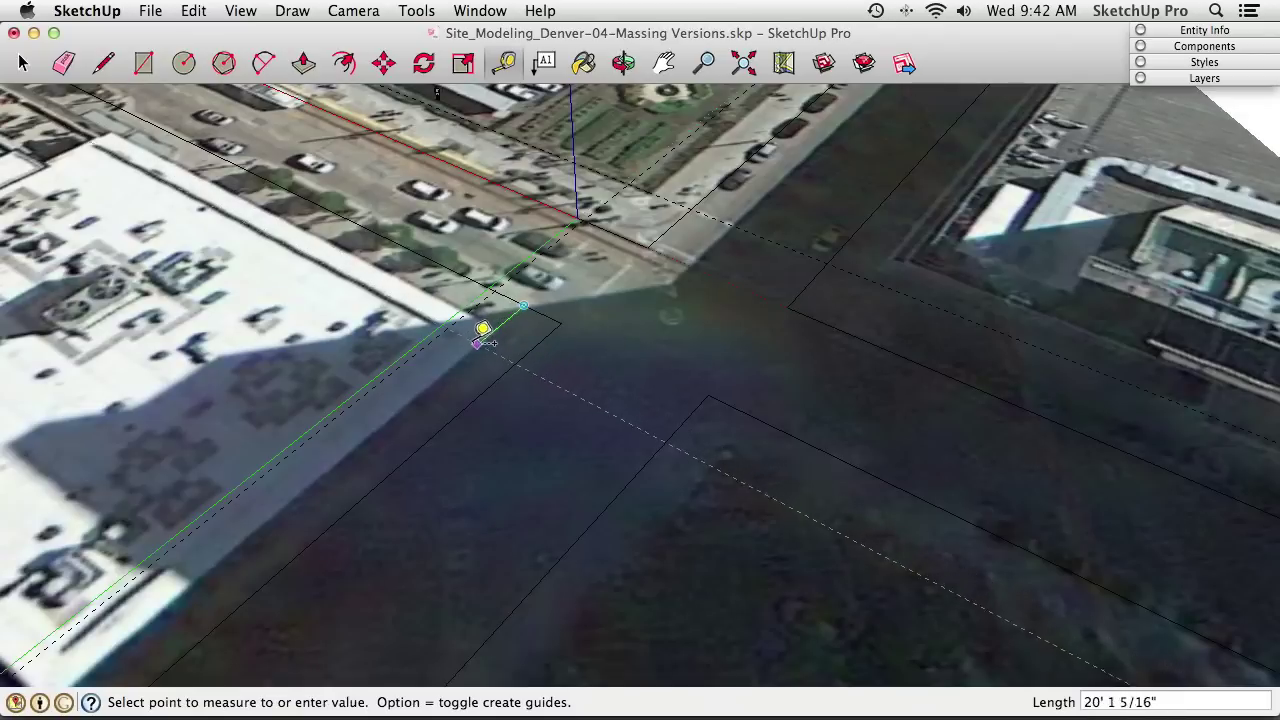
click(470, 338)
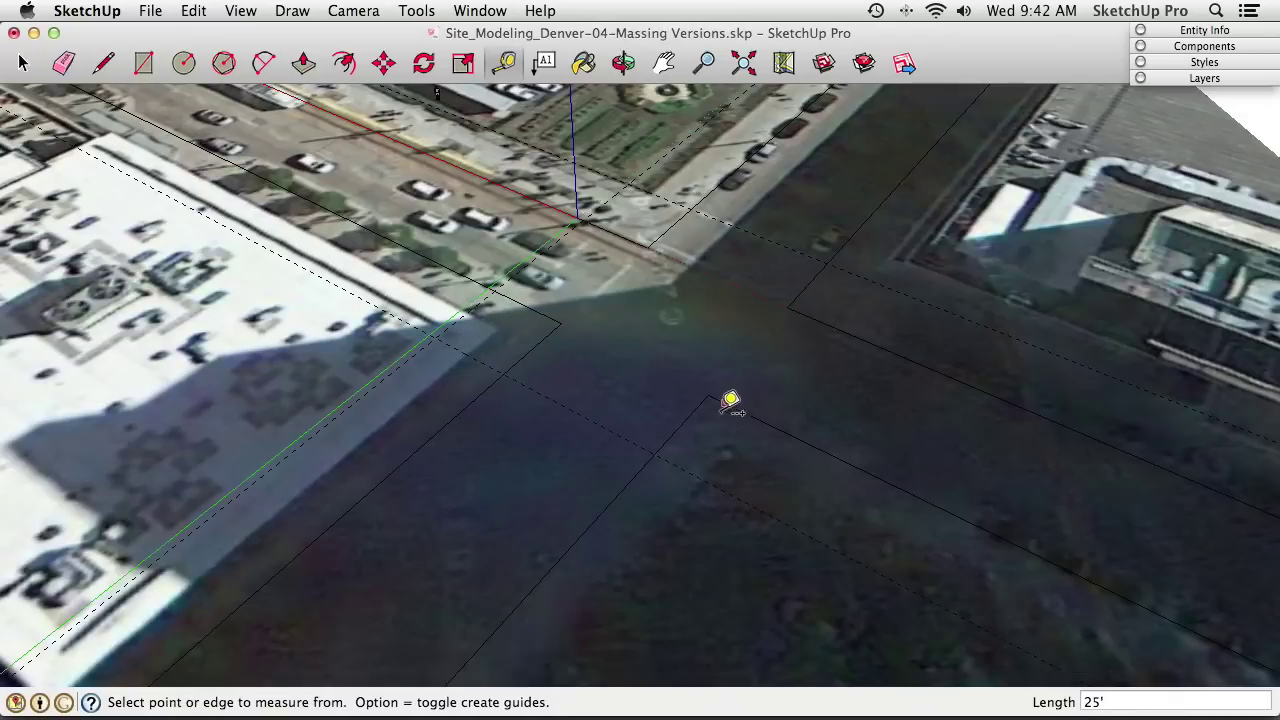
click(682, 422)
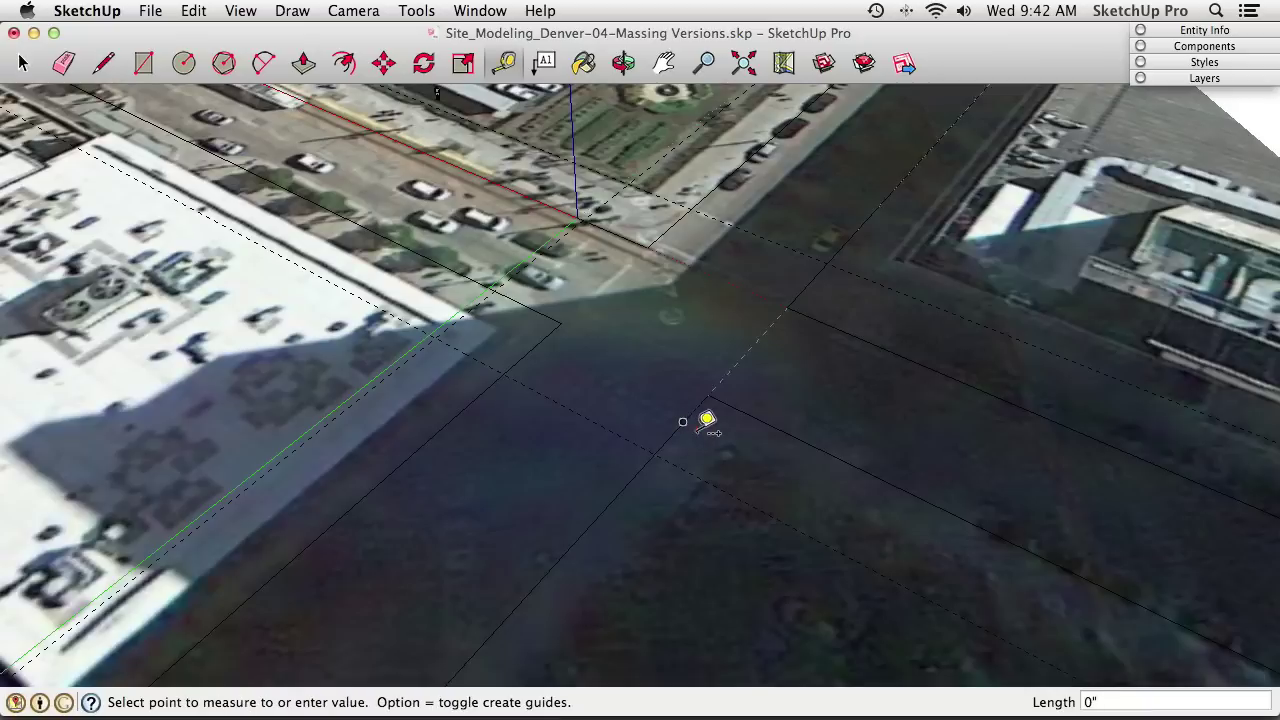
click(777, 457)
Change the face style to Hidden Line so only the street edges and guides show without the aerial photo
key(o)
drag(760, 380, 873, 226)
middle_drag(873, 226, 616, 342)
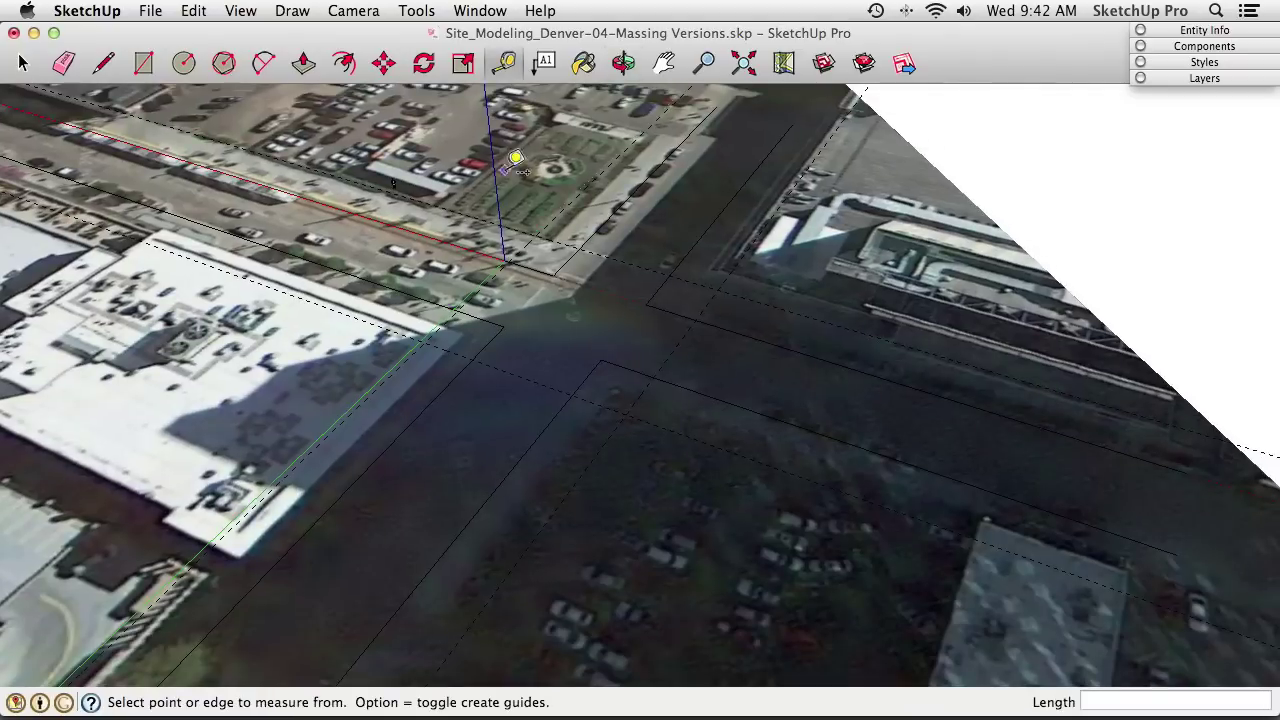
middle_drag(586, 300, 567, 347)
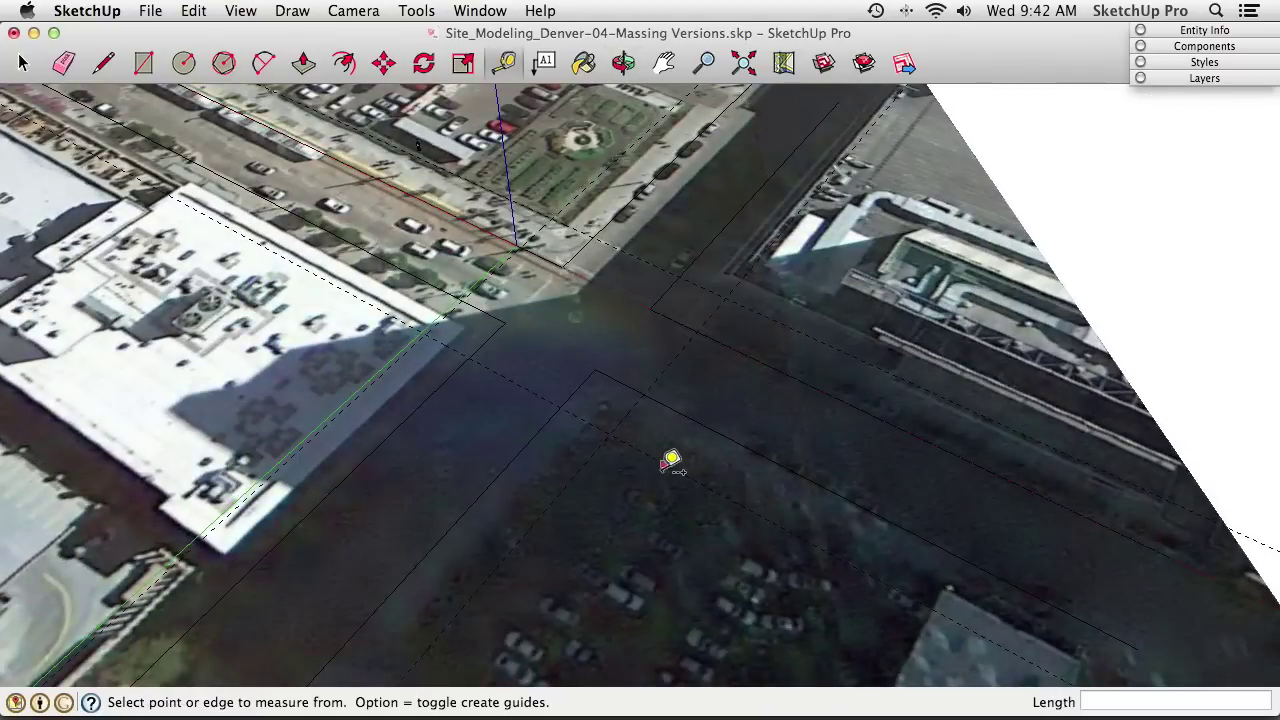
click(1197, 62)
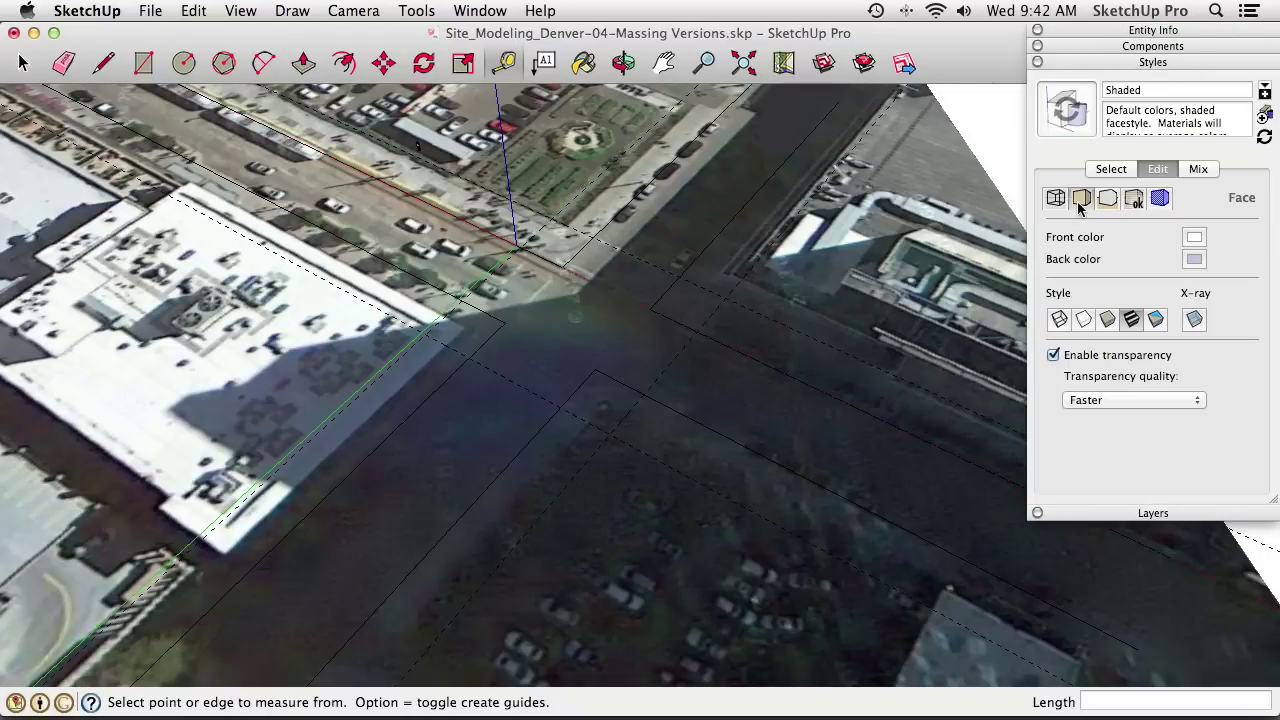
click(1109, 322)
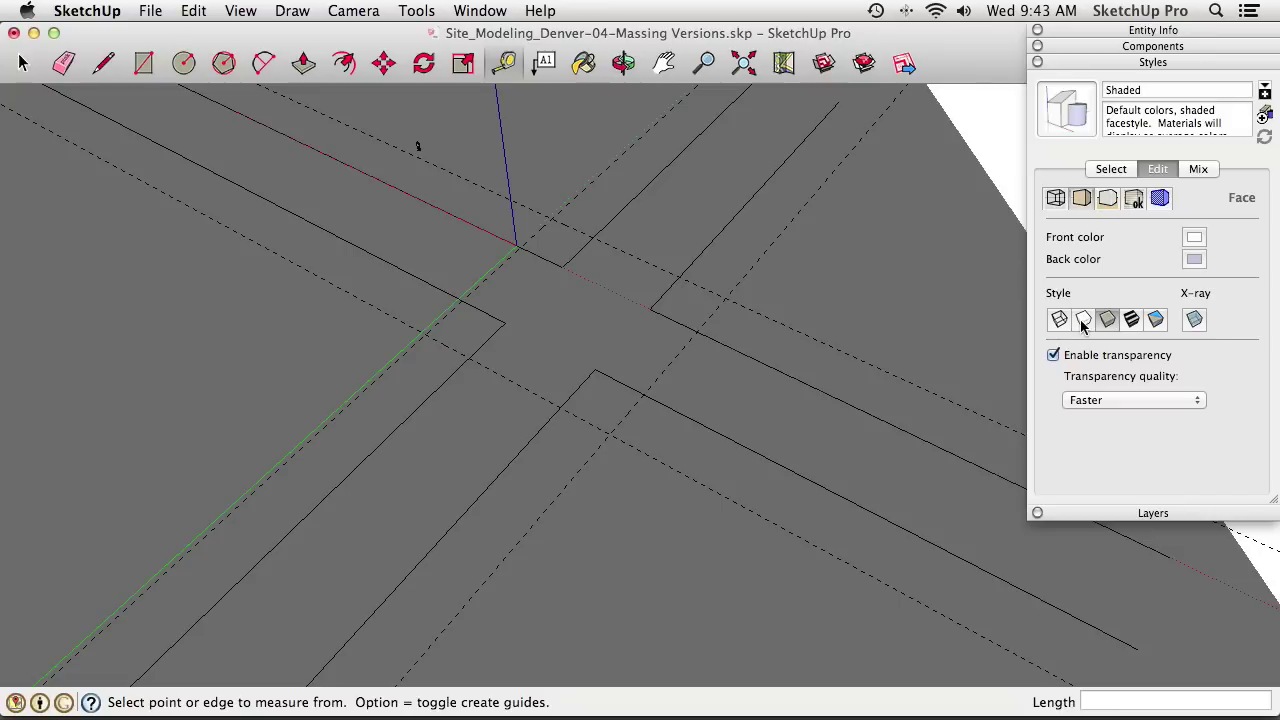
click(1083, 319)
middle_drag(708, 282, 712, 375)
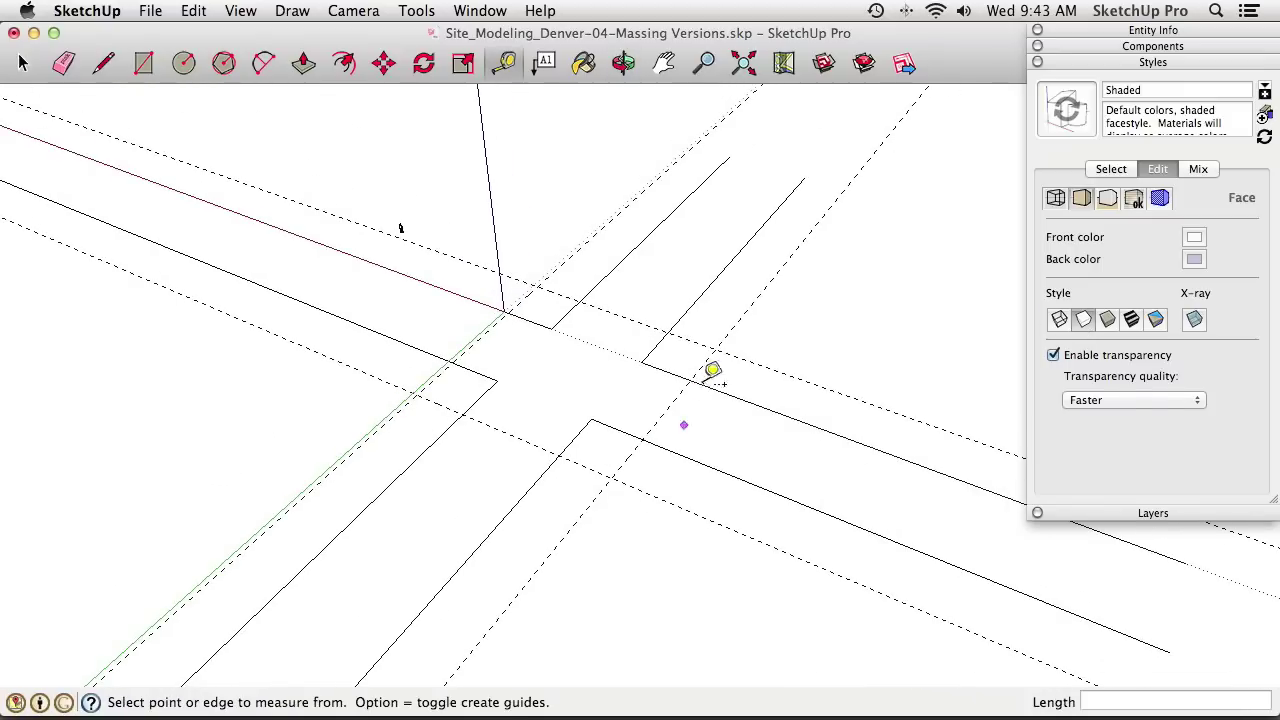
click(1175, 62)
Draw a 25' radius arc tangent to both curb edges at the corner across the street from the origin along the red axis
shift+middle_drag(511, 287, 560, 245)
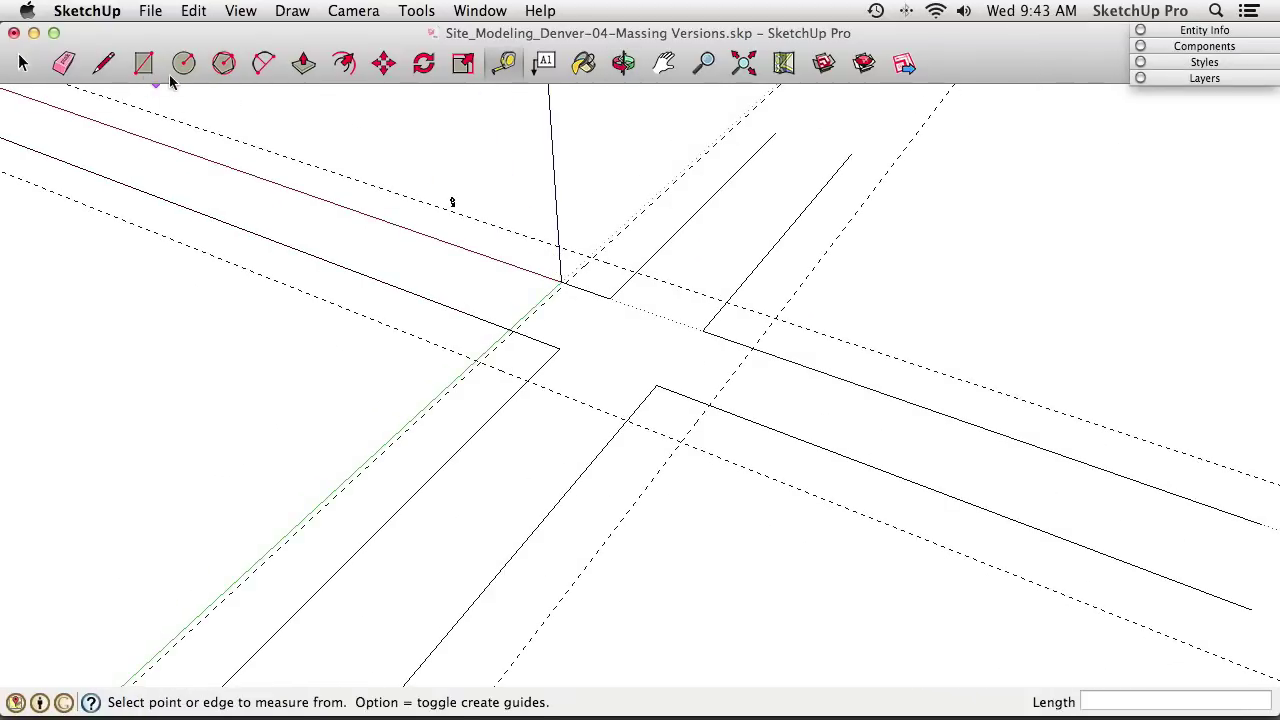
click(264, 65)
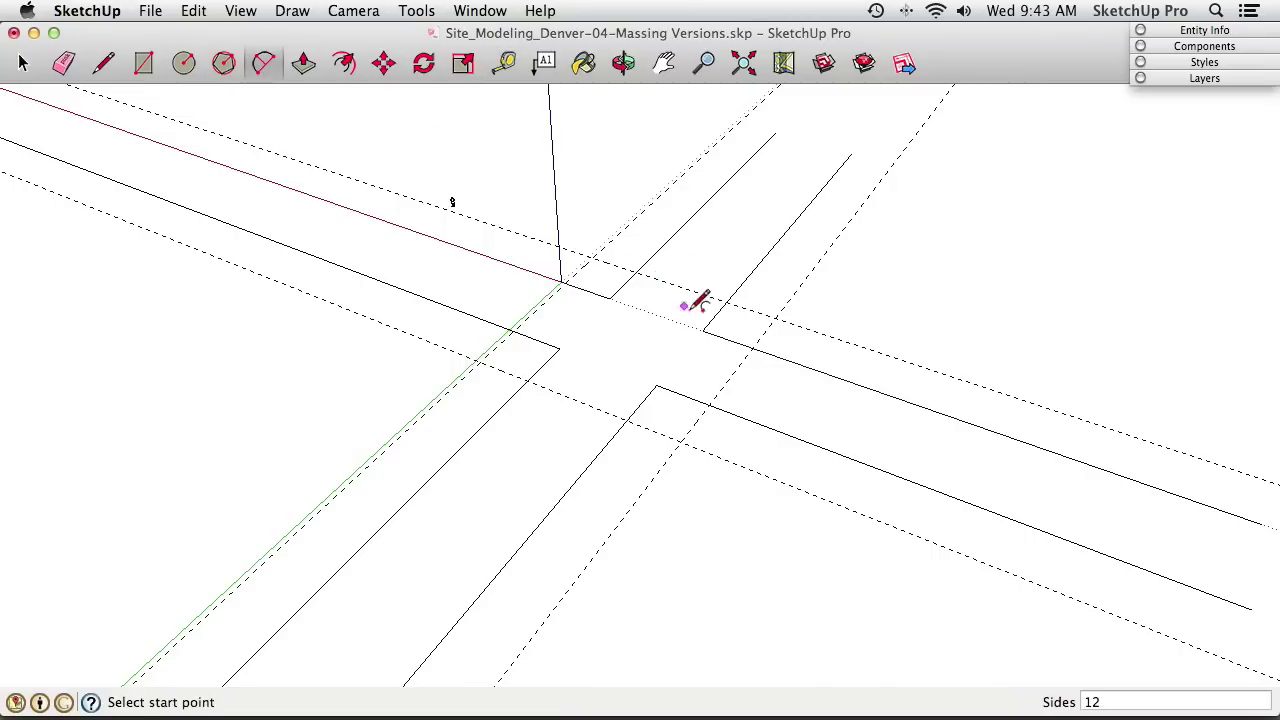
scroll(700, 308, up, 4)
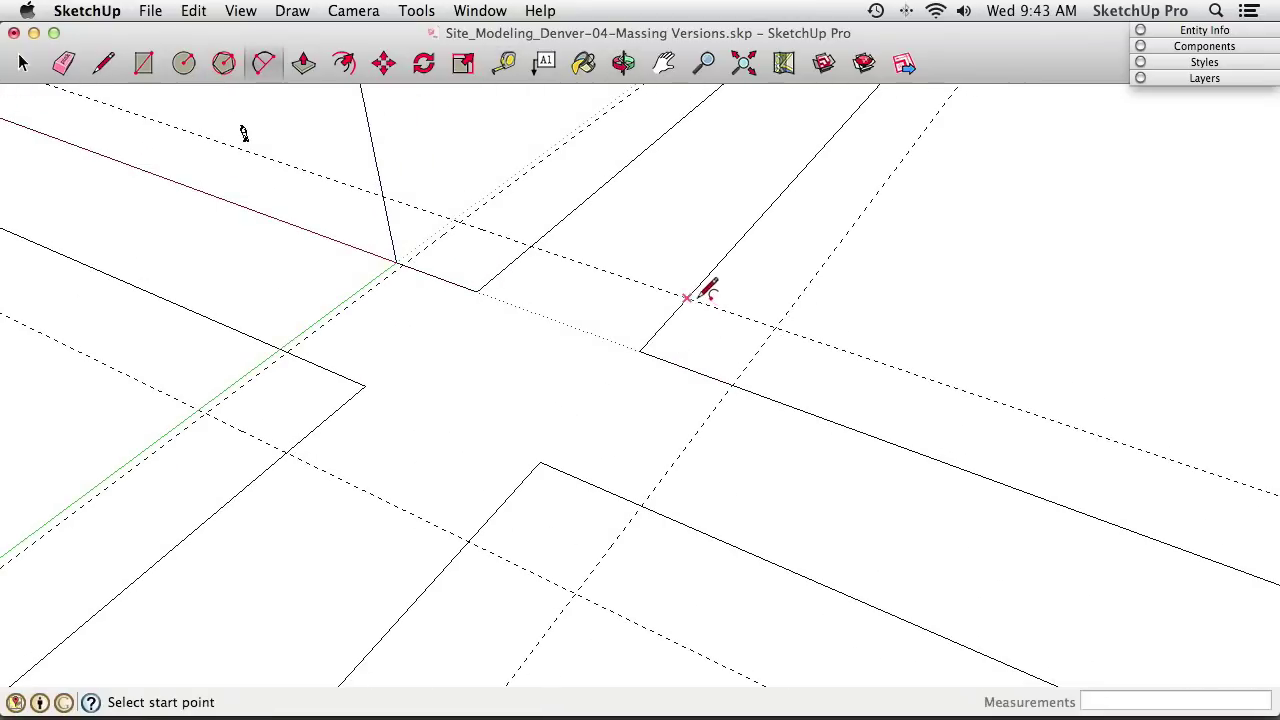
click(732, 383)
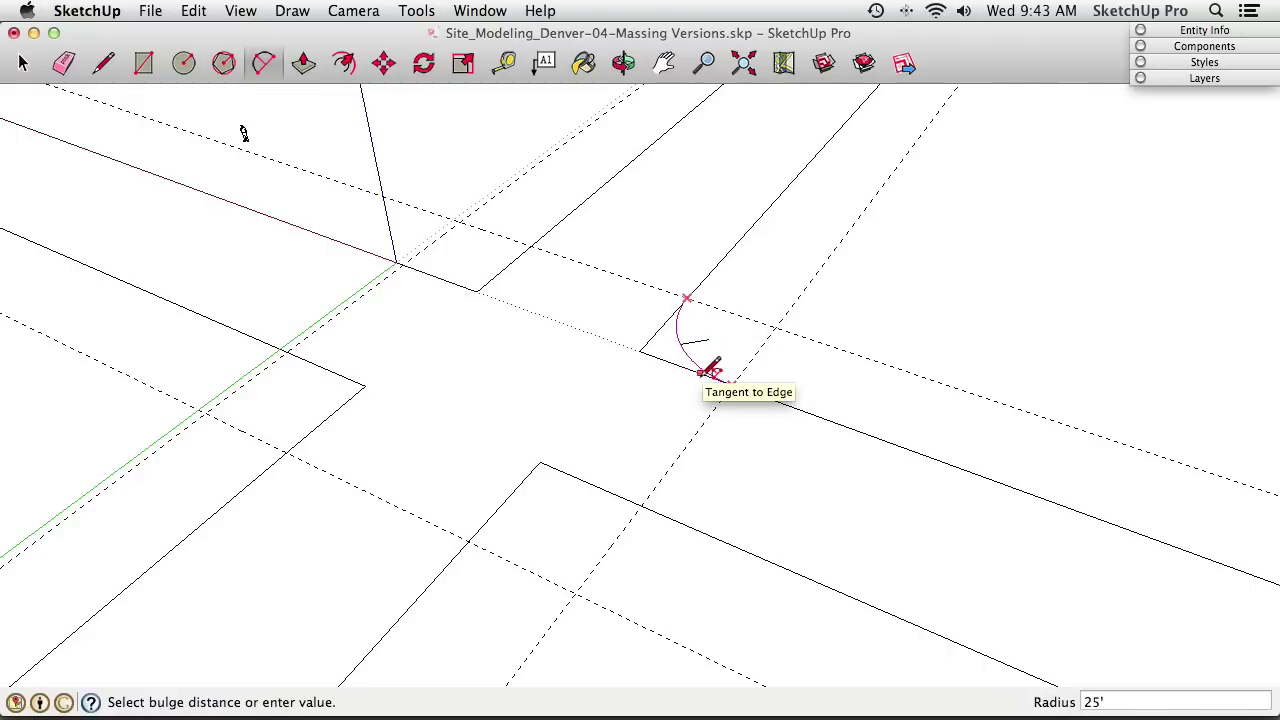
click(704, 372)
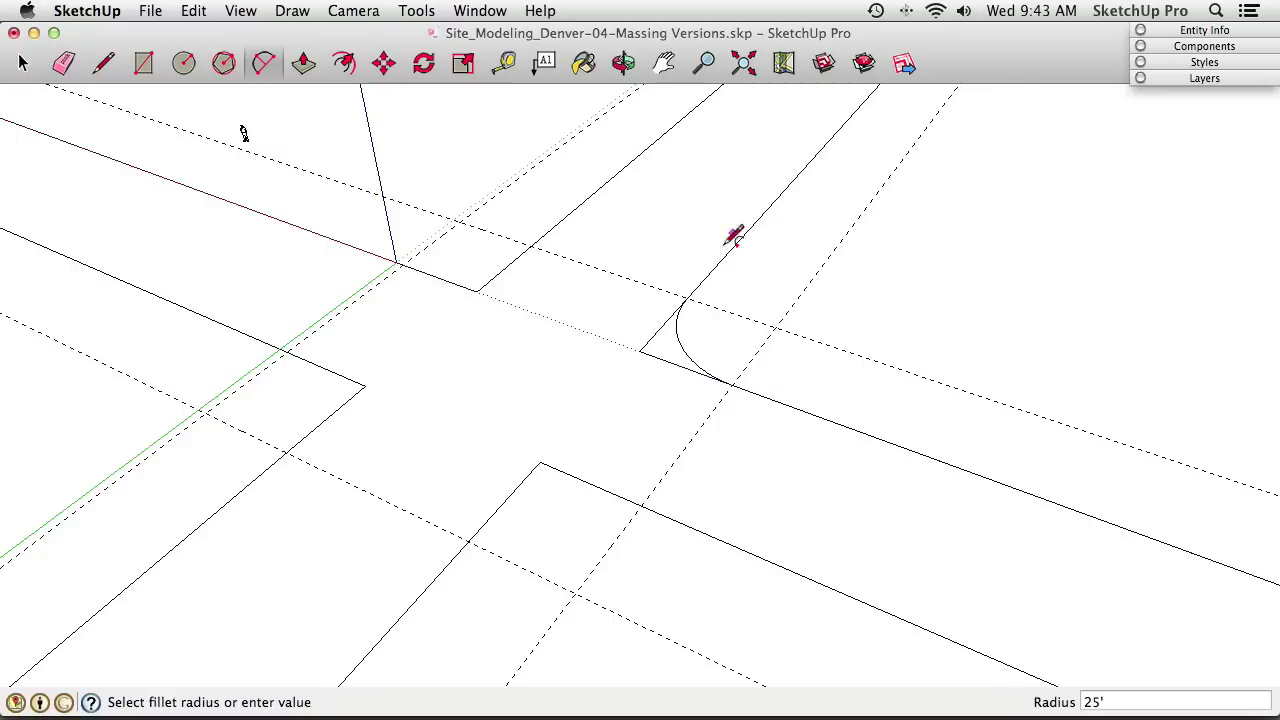
Round the curb corner diagonally opposite the origin with a tangent arc between the points where the guides cross its edges
shift+middle_drag(690, 428, 737, 307)
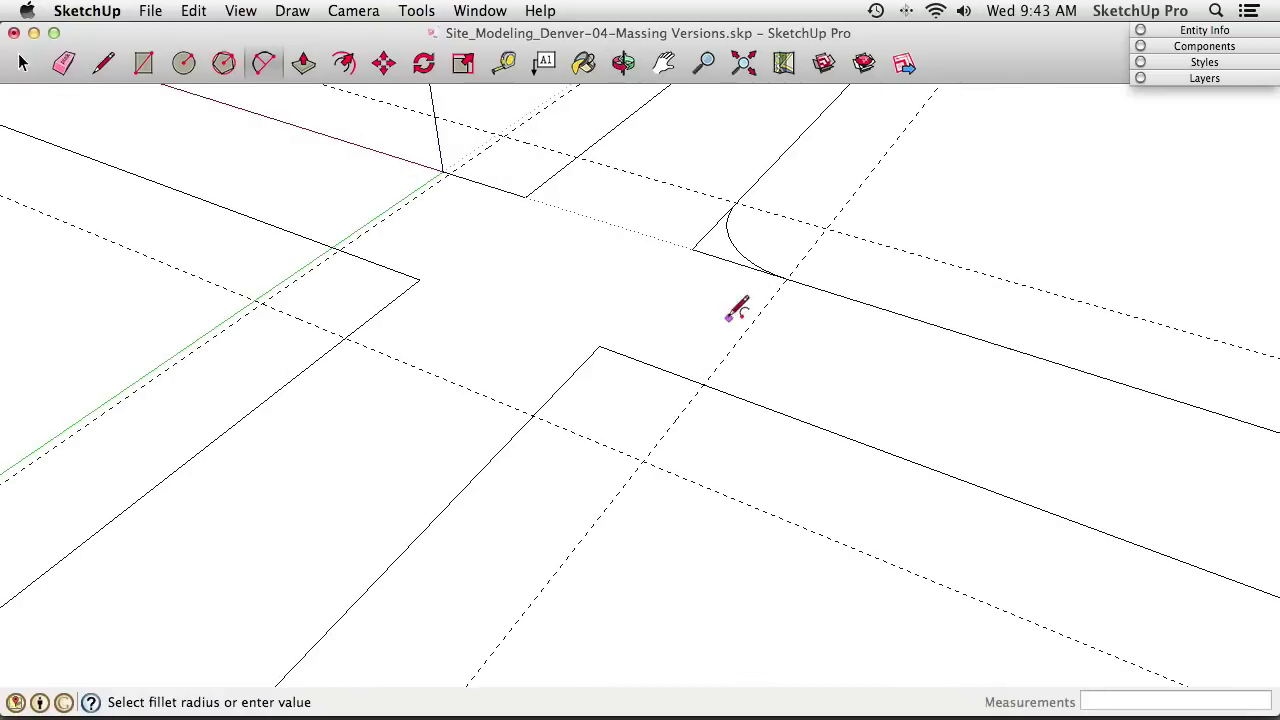
click(532, 415)
click(703, 383)
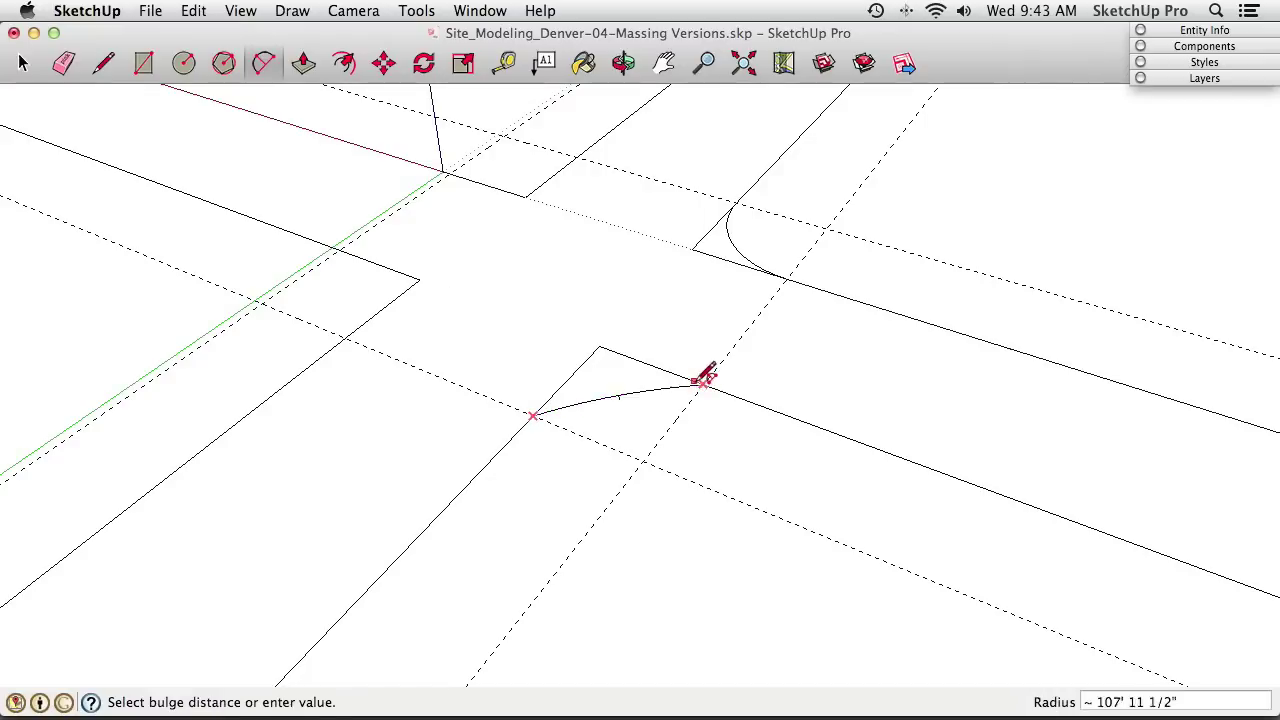
click(690, 368)
Round the curb corner across the street from the origin along the green axis with a tangent arc between its guide intersections
shift+middle_drag(380, 245, 430, 298)
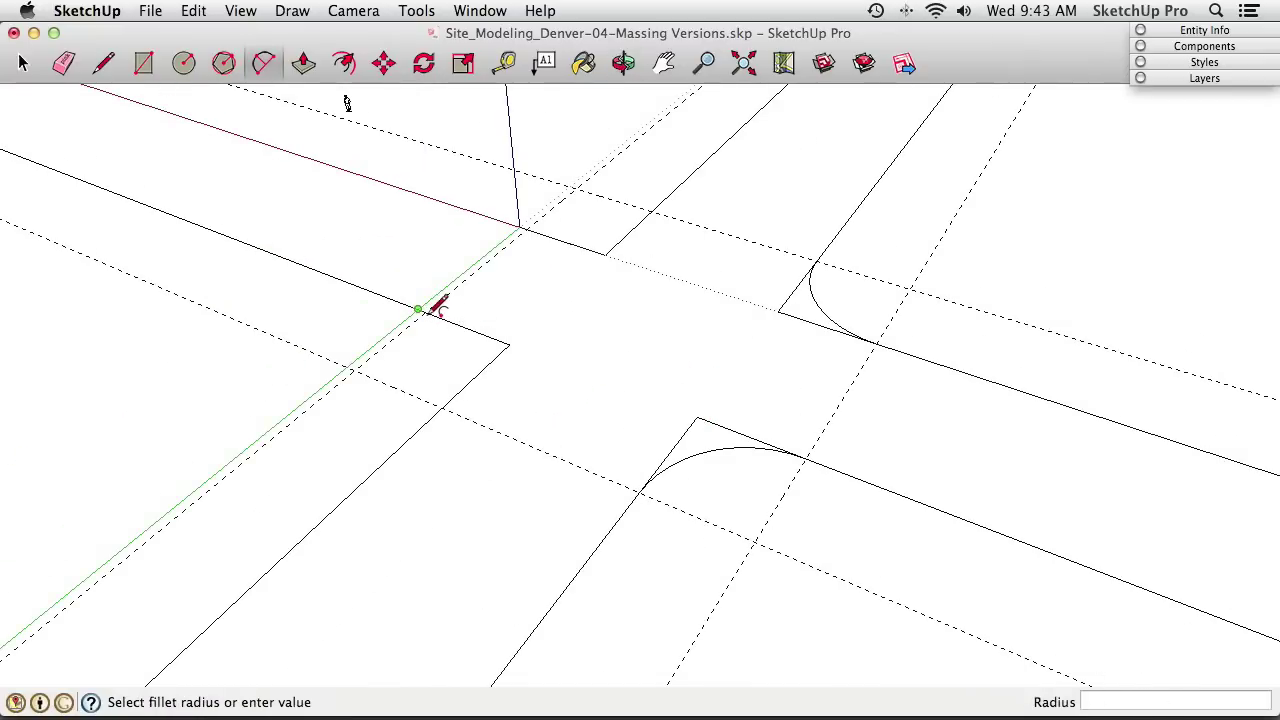
click(443, 406)
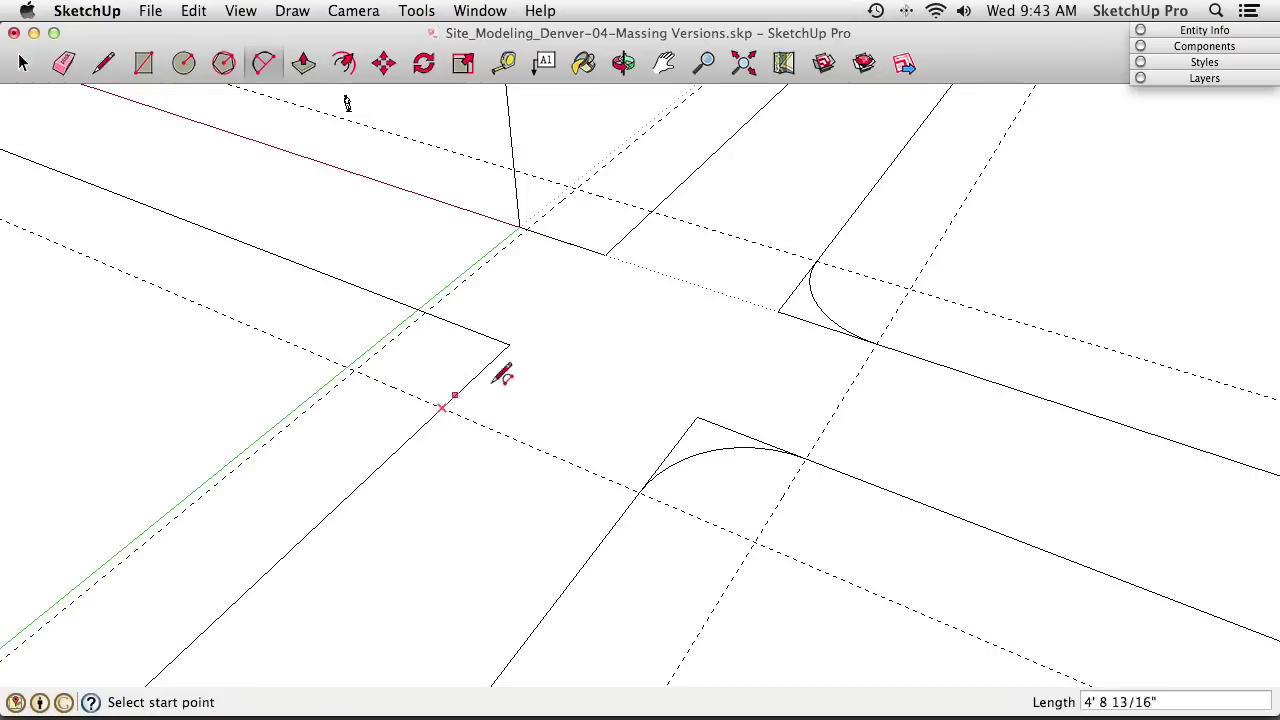
click(426, 313)
click(460, 320)
Draw a tangent arc rounding the curb corner beside the origin, starting where the guide crosses the curb edge on the red axis
click(536, 227)
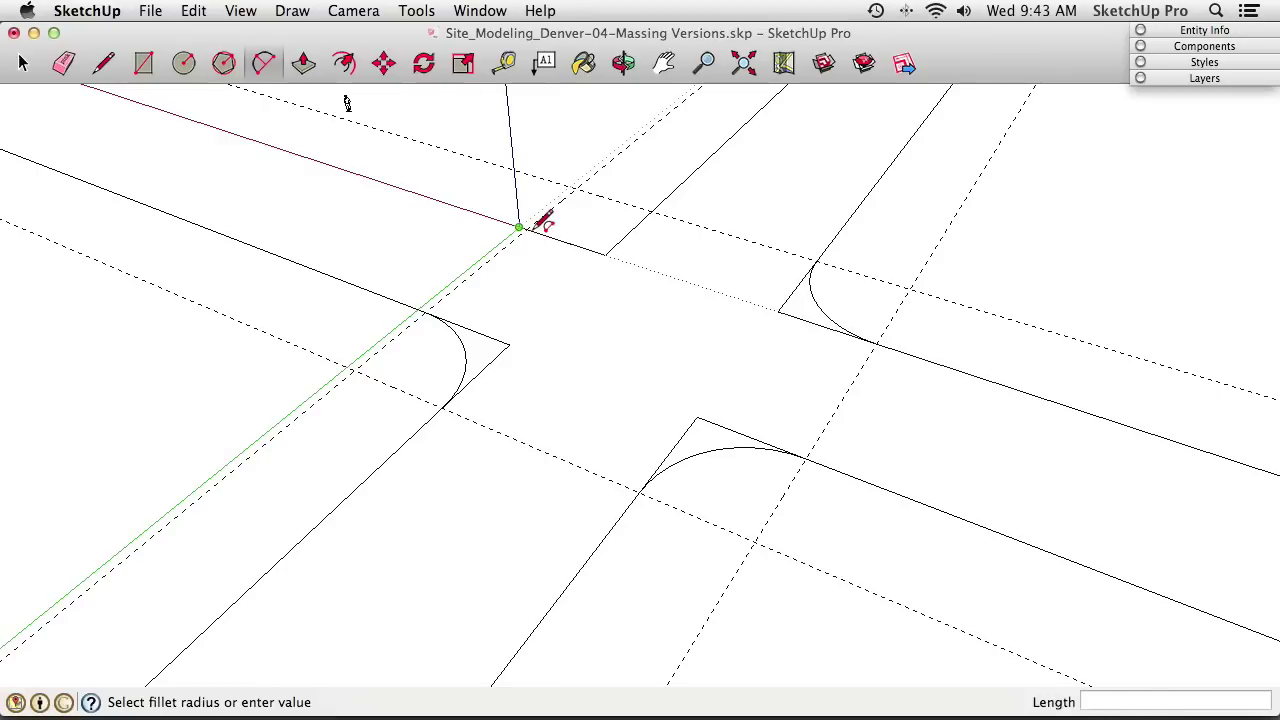
middle_drag(538, 258, 432, 342)
click(425, 355)
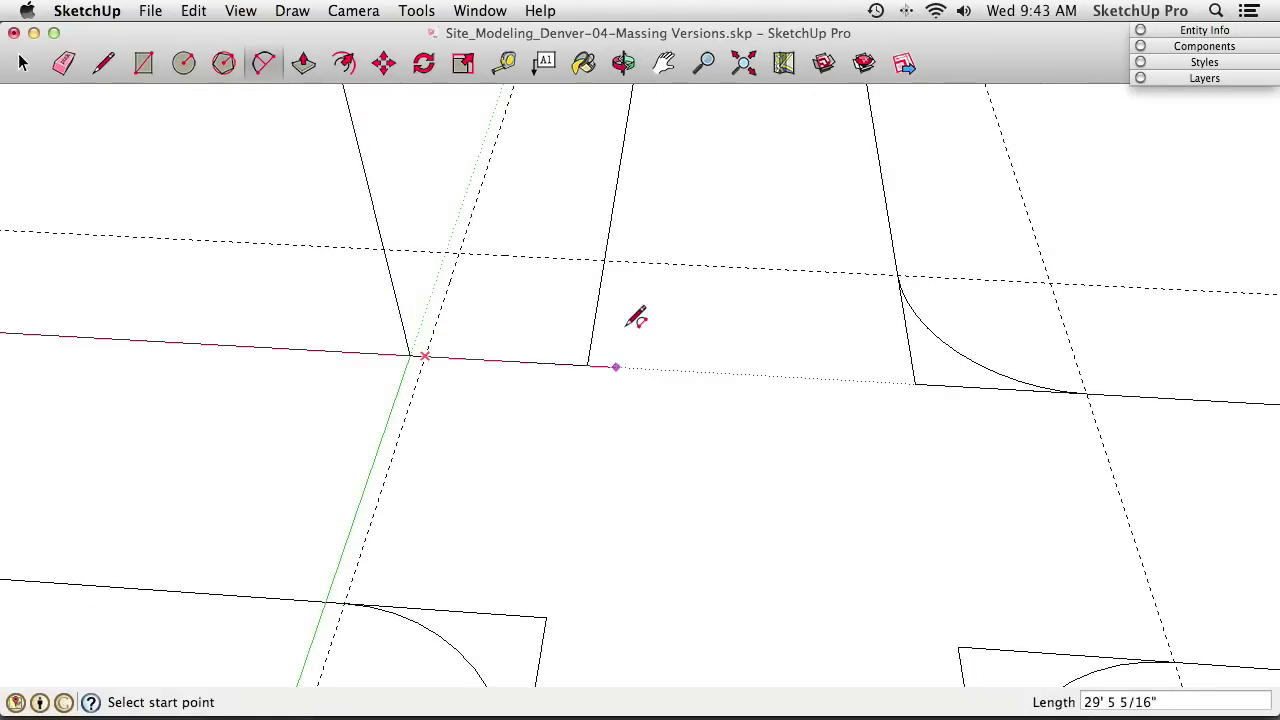
Draw a tangent arc between the guide intersections to round the remaining square corner of the street intersection
click(604, 261)
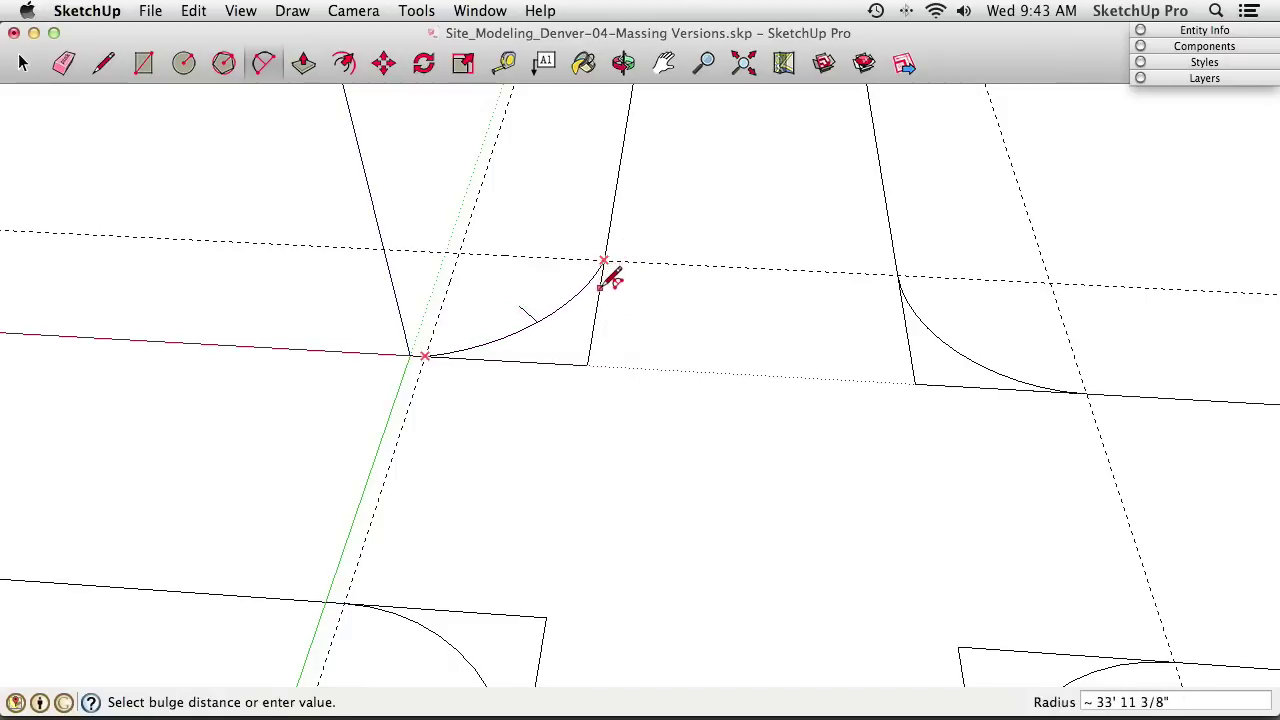
click(608, 285)
middle_drag(608, 285, 293, 120)
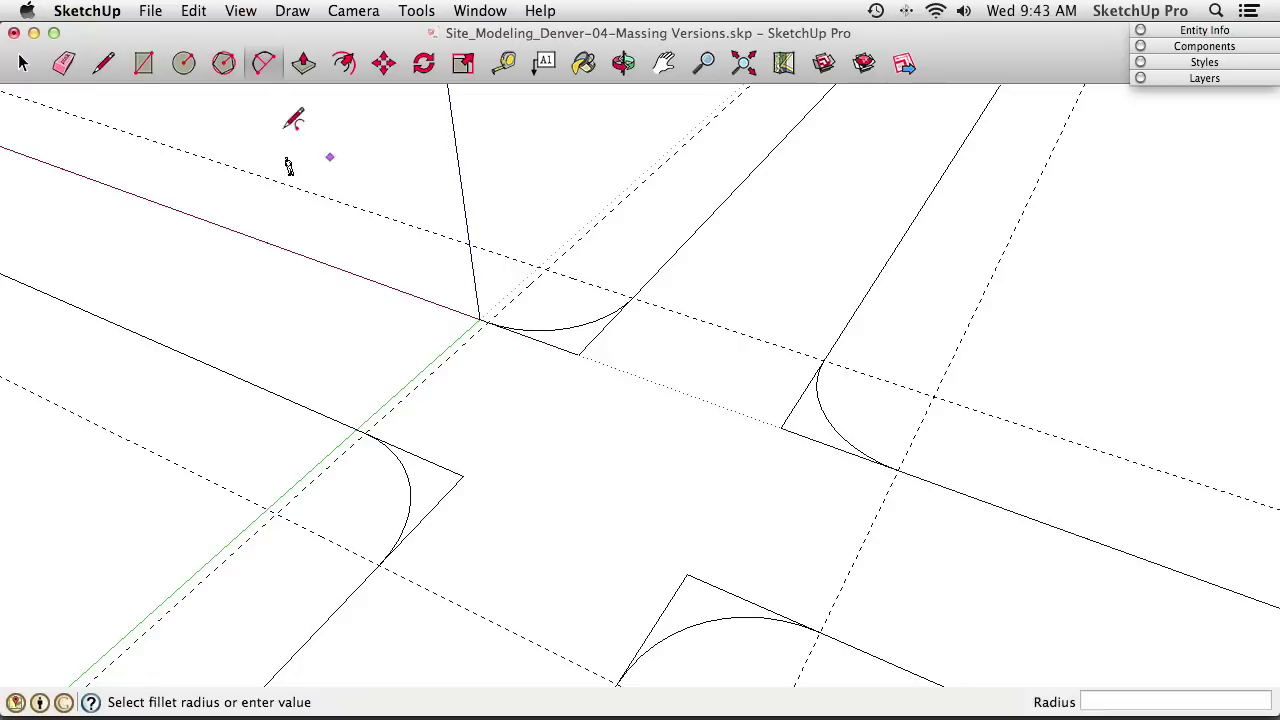
Erase the leftover square corner edges outside the rounding arcs at the street intersection
click(71, 74)
mouse_move(582, 357)
mouse_down()
mouse_move(566, 351)
mouse_move(553, 385)
mouse_up()
mouse_move(462, 468)
mouse_down()
mouse_move(455, 484)
mouse_move(470, 486)
mouse_up()
middle_drag(723, 487, 660, 414)
mouse_move(655, 455)
mouse_down()
mouse_move(602, 466)
mouse_move(624, 441)
mouse_up()
drag(698, 335, 735, 350)
scroll(735, 350, down, 5)
middle_drag(660, 363, 596, 404)
Set the face style to shaded with textures to show the aerial imagery beneath the street outlines
click(1208, 62)
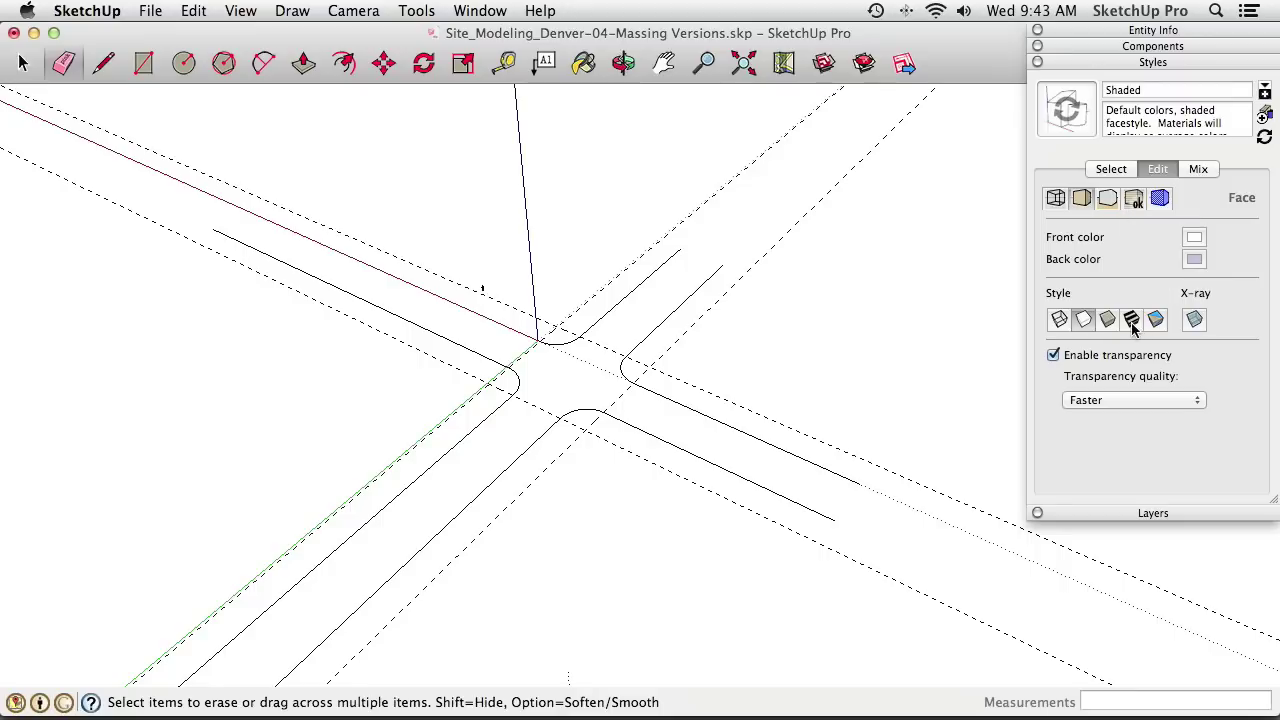
click(1131, 322)
scroll(533, 310, down, 8)
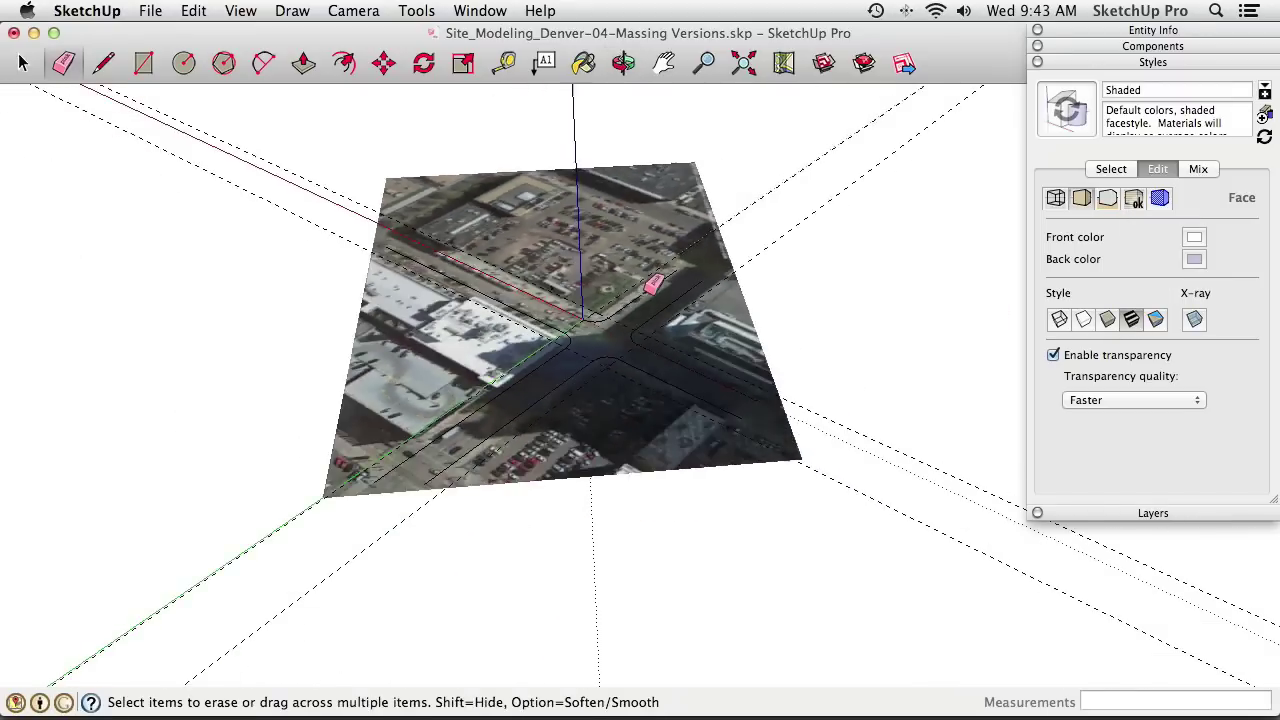
scroll(620, 287, up, 8)
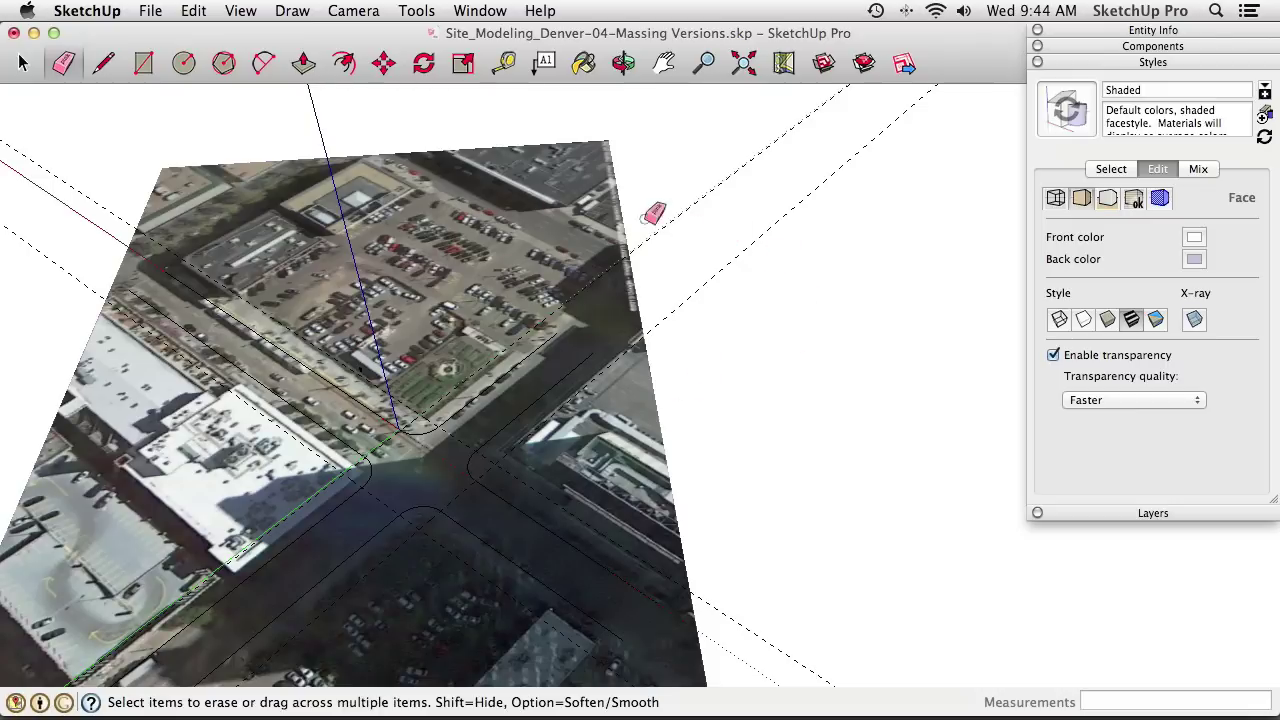
middle_drag(598, 215, 658, 252)
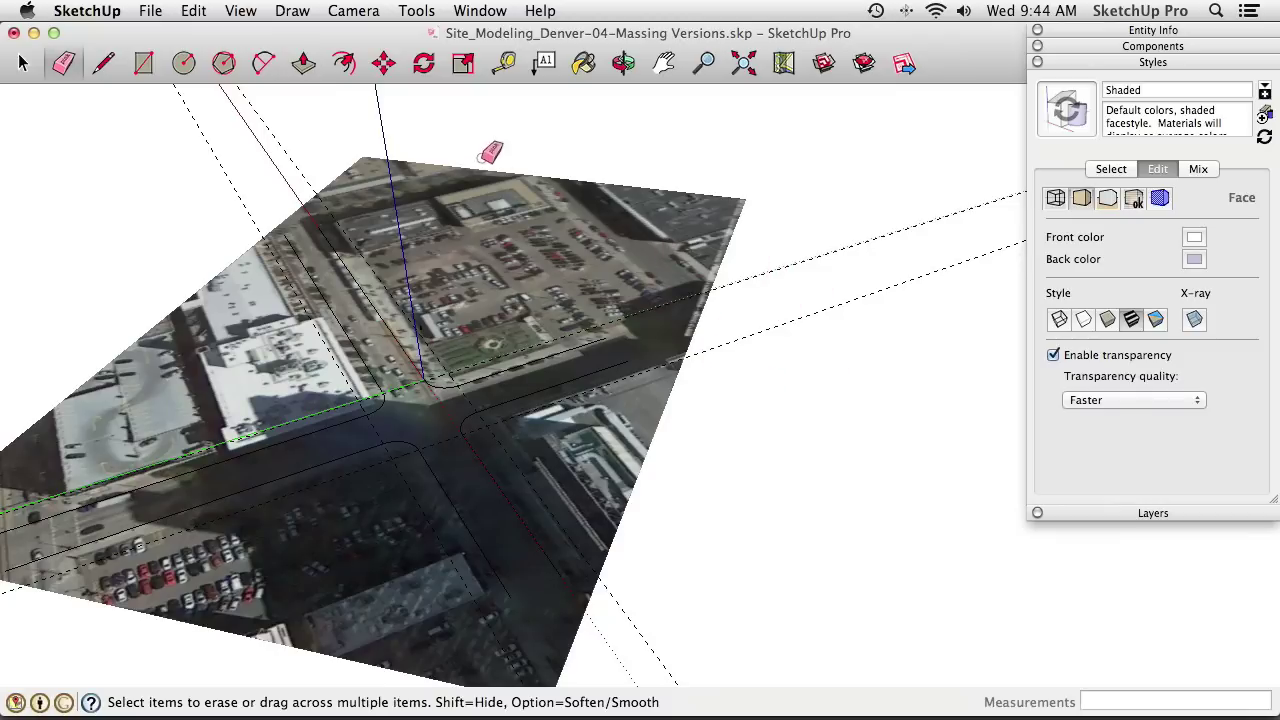
click(1130, 64)
mouse_move(553, 293)
middle_down()
mouse_move(529, 323)
mouse_move(609, 337)
mouse_move(568, 348)
middle_up()
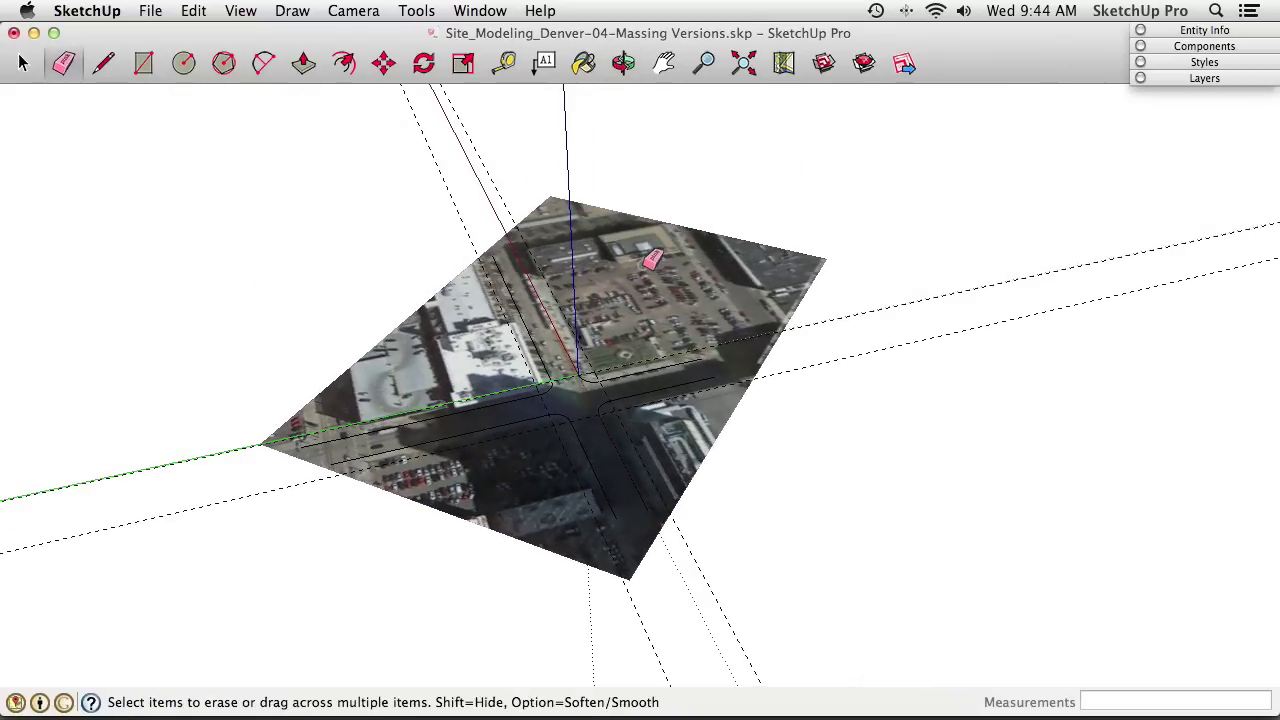
Add a second aerial image to the site, grabbing the region centred on the 15th St and Welton St intersection
click(785, 64)
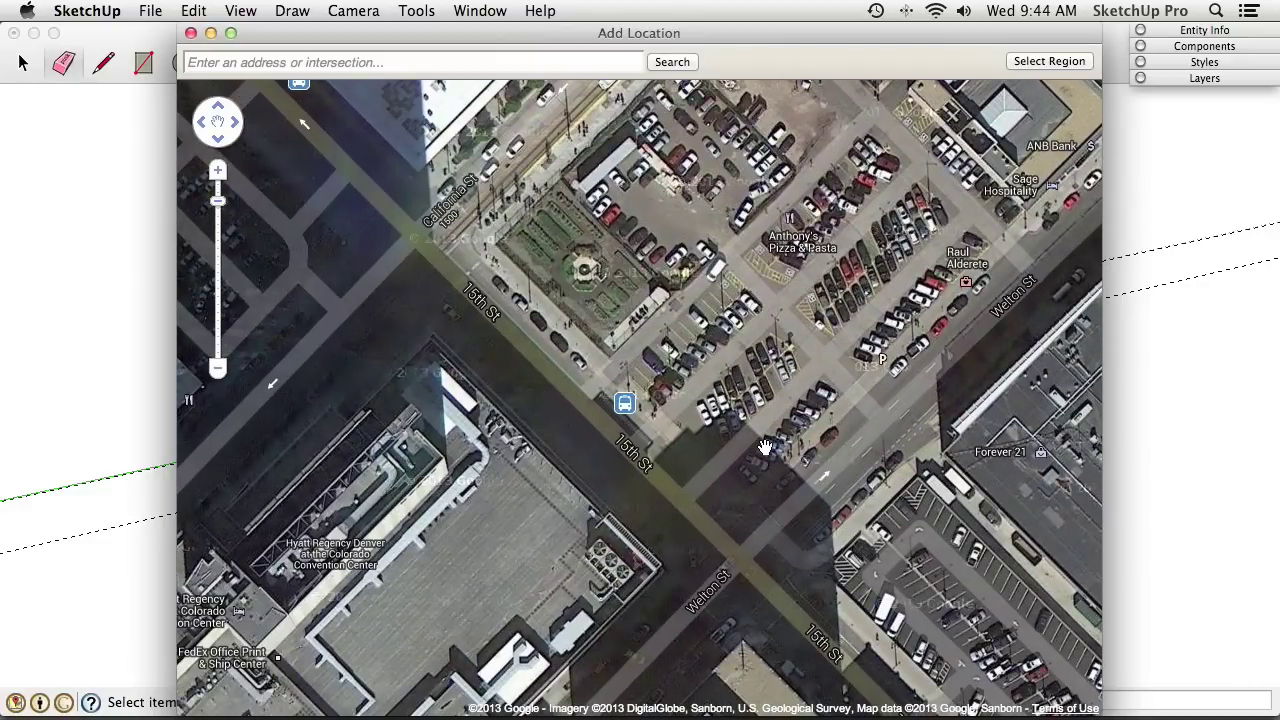
drag(765, 447, 741, 347)
drag(793, 467, 725, 373)
click(1063, 62)
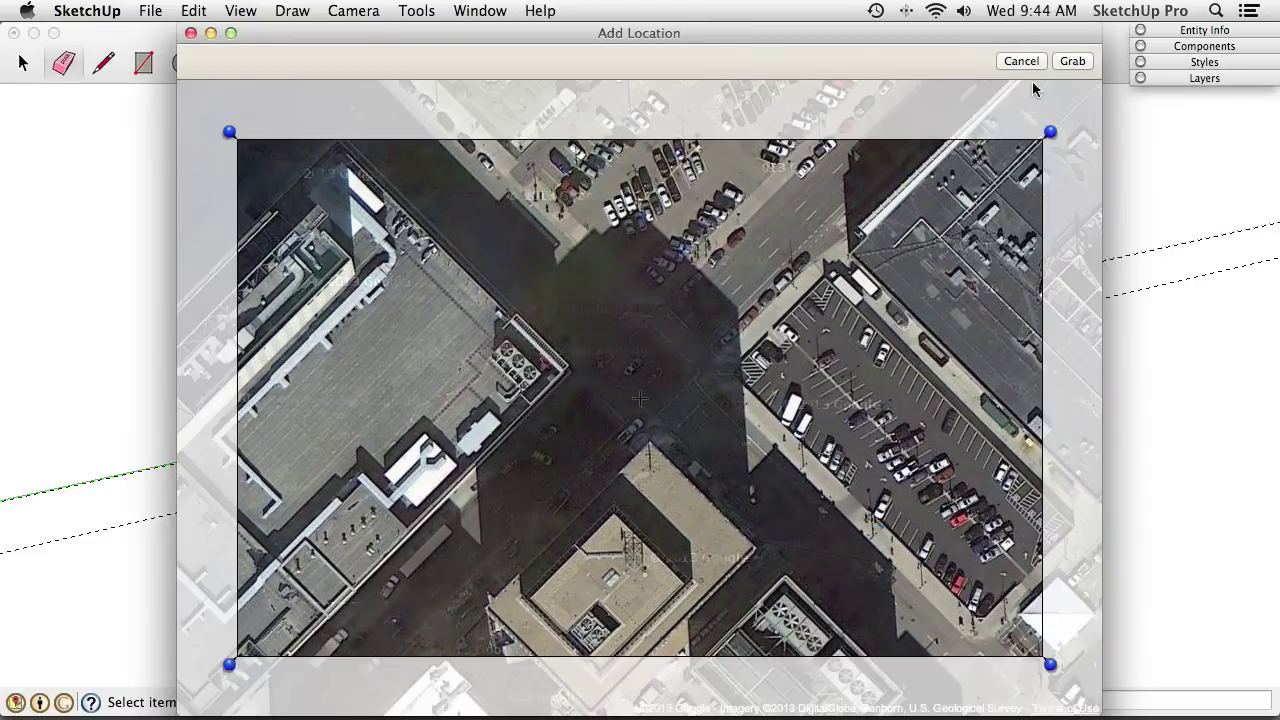
drag(908, 296, 910, 259)
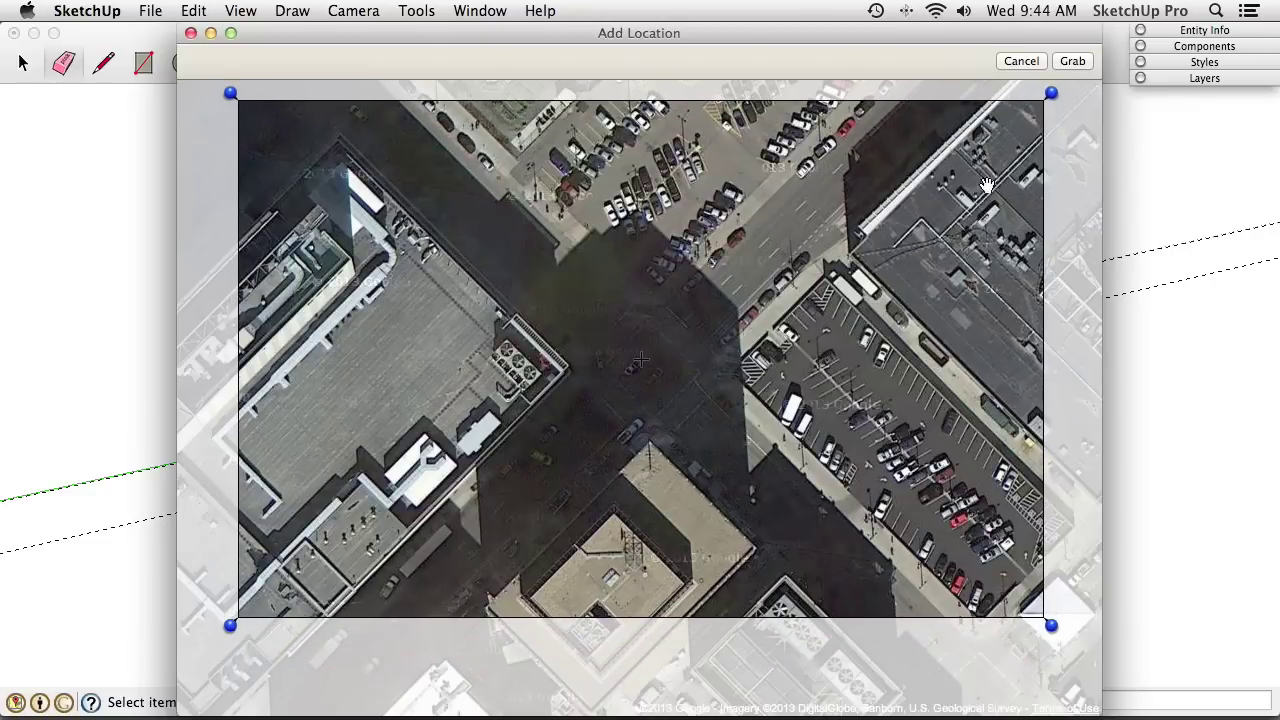
click(1071, 61)
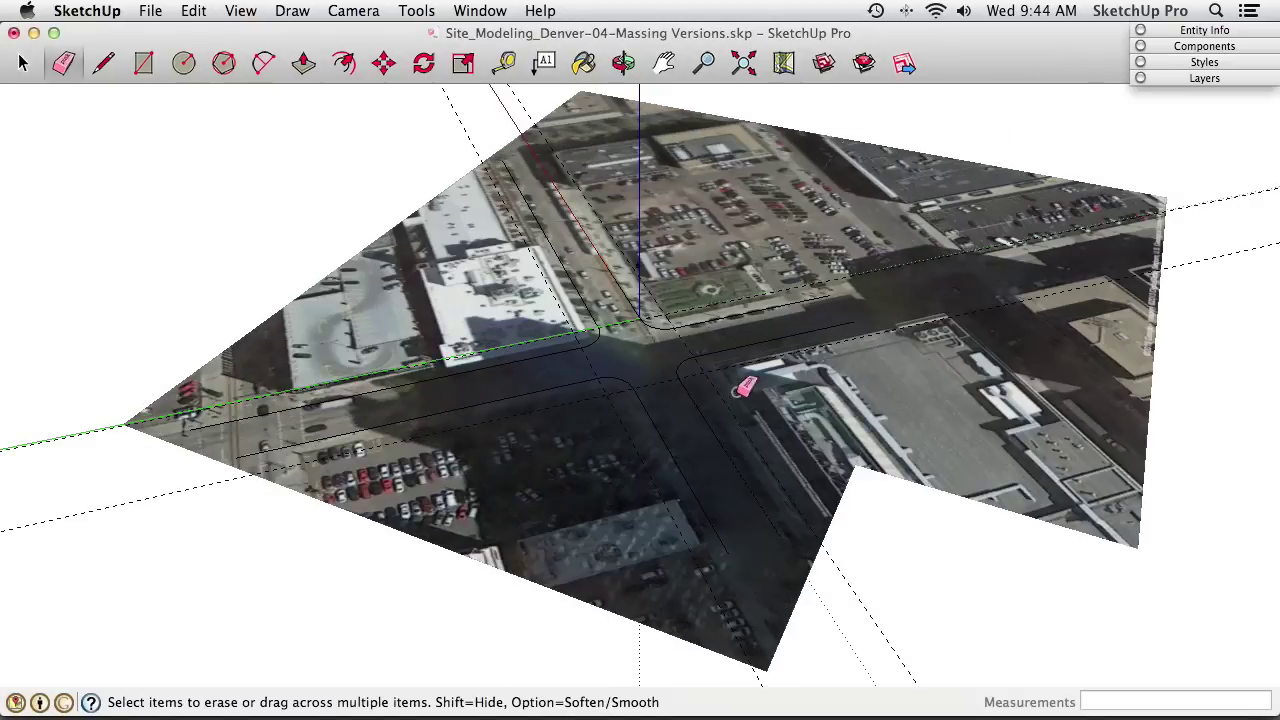
Draw a long rectangle over Welton St on the aerial imagery, matching the street's width and crossing 15th St
mouse_move(745, 388)
middle_down()
mouse_move(757, 380)
mouse_move(617, 409)
mouse_move(601, 502)
mouse_move(500, 463)
middle_up()
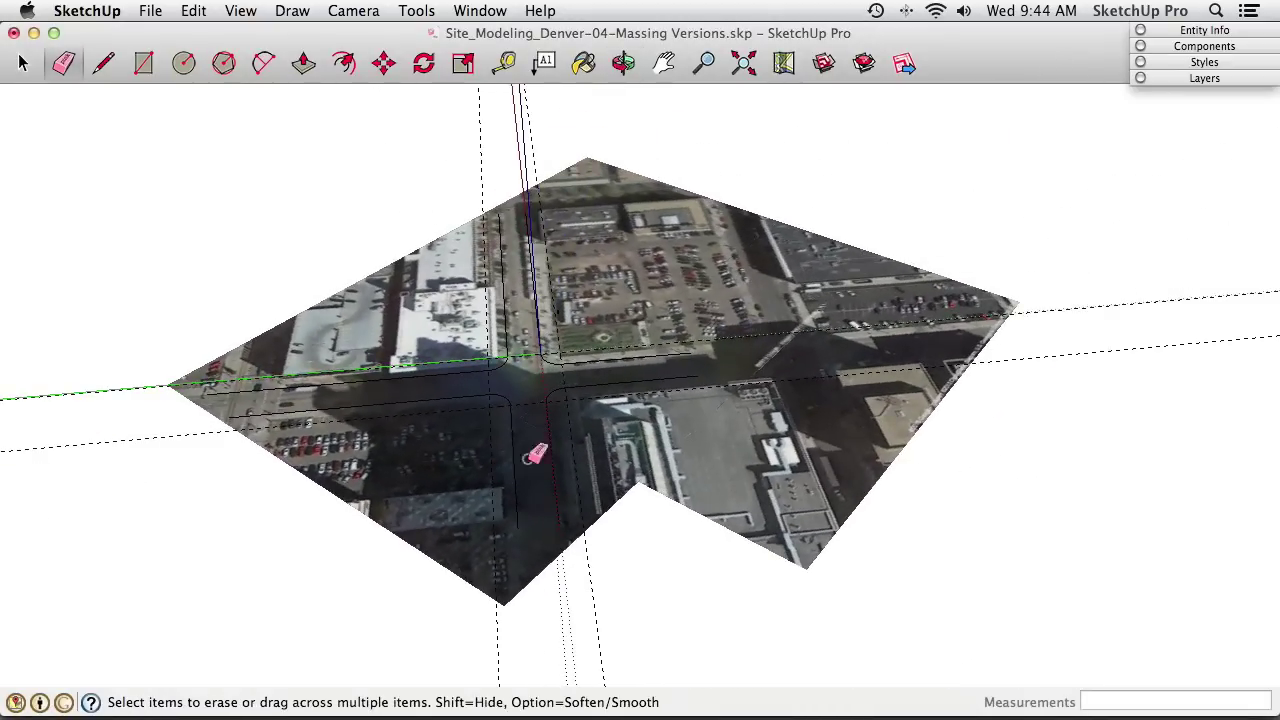
mouse_move(380, 451)
middle_down()
mouse_move(603, 409)
mouse_move(449, 434)
mouse_move(681, 425)
mouse_move(570, 438)
mouse_move(623, 400)
mouse_move(694, 429)
mouse_move(675, 390)
mouse_move(729, 371)
mouse_move(648, 369)
middle_up()
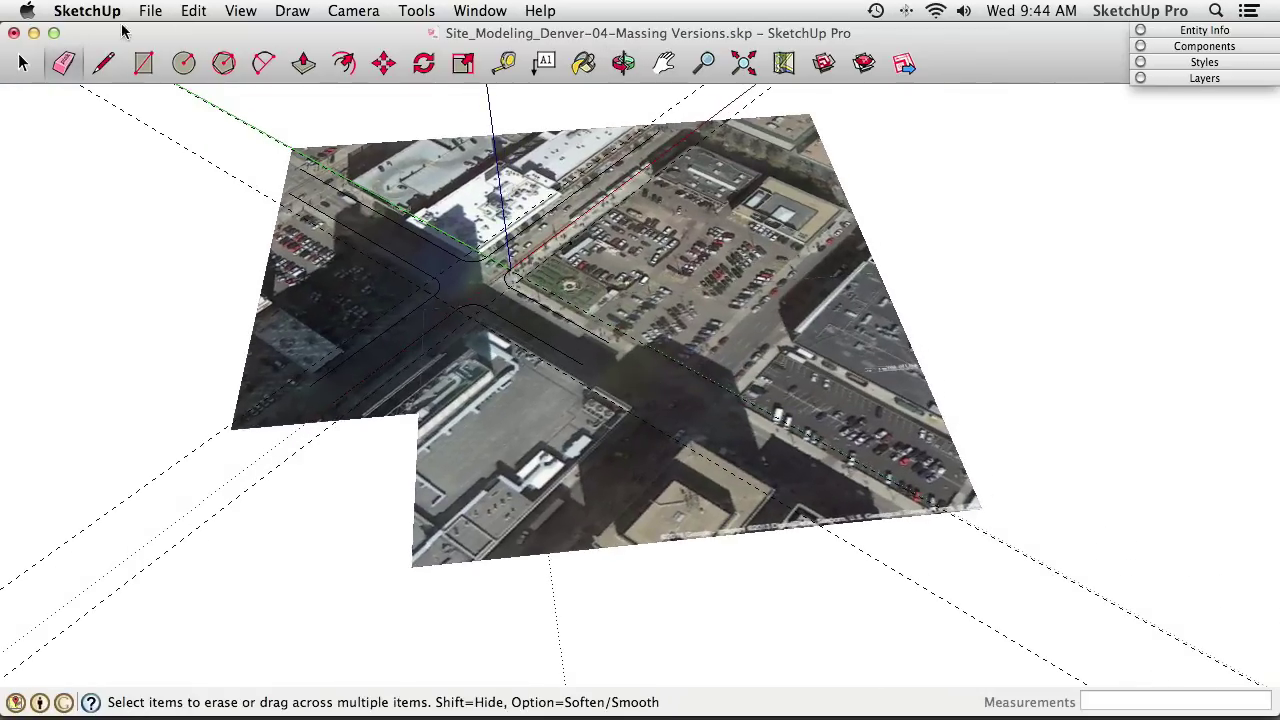
click(141, 64)
scroll(645, 475, up, 2)
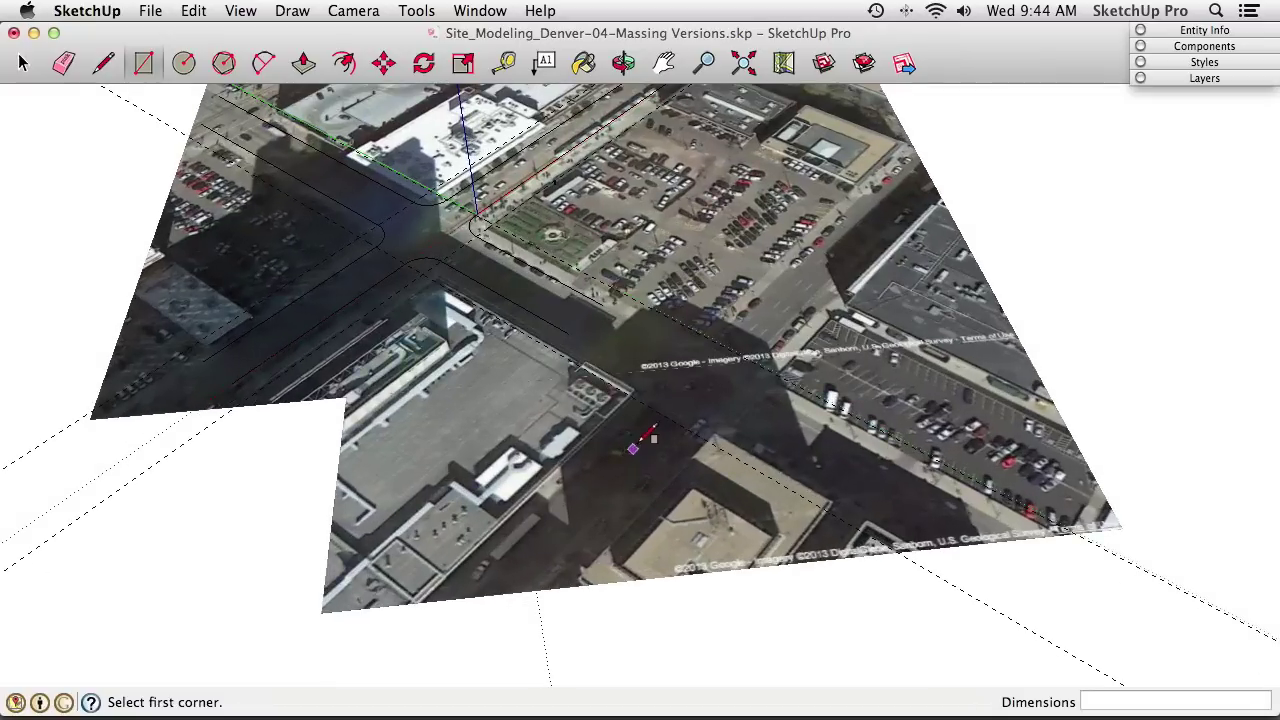
scroll(876, 186, up, 4)
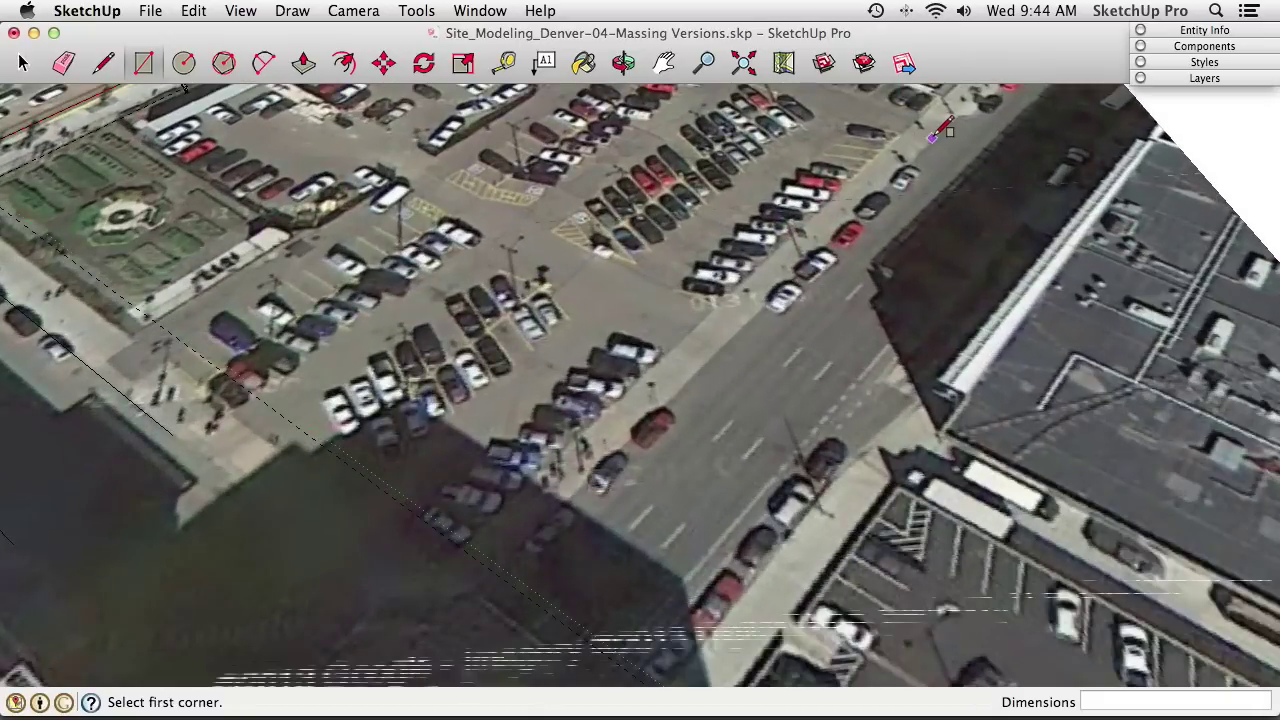
click(943, 152)
middle_drag(814, 322, 586, 334)
scroll(563, 437, up, 6)
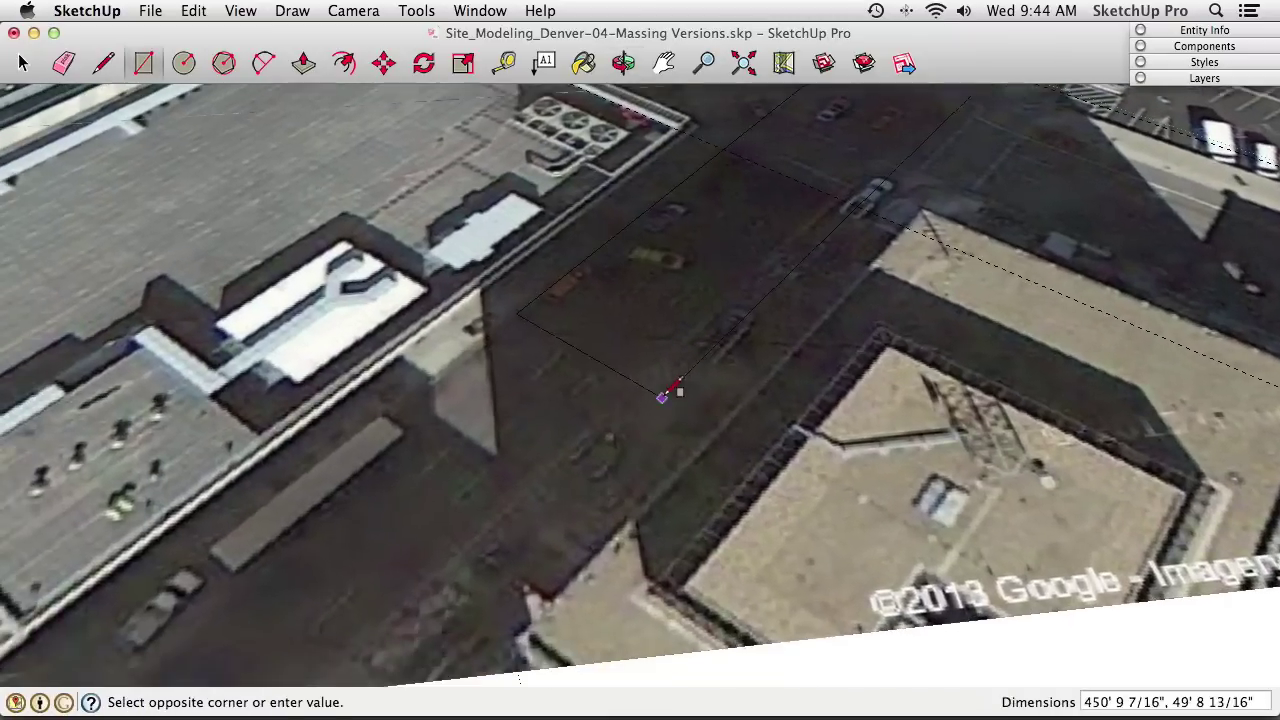
middle_drag(663, 396, 697, 447)
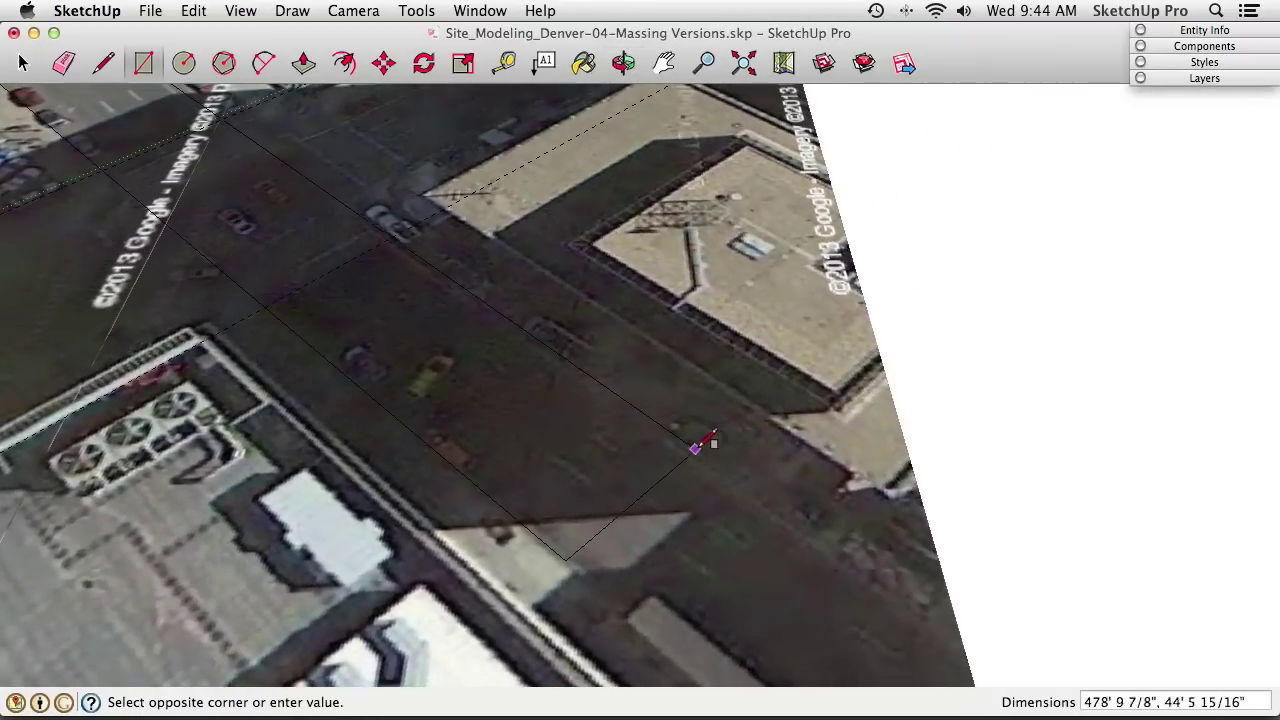
click(650, 351)
mouse_move(654, 369)
middle_down()
mouse_move(669, 423)
mouse_move(514, 374)
mouse_move(537, 360)
mouse_move(540, 410)
middle_up()
Erase the short end edges of the Welton St rectangle, leaving only its two long street edges
click(63, 62)
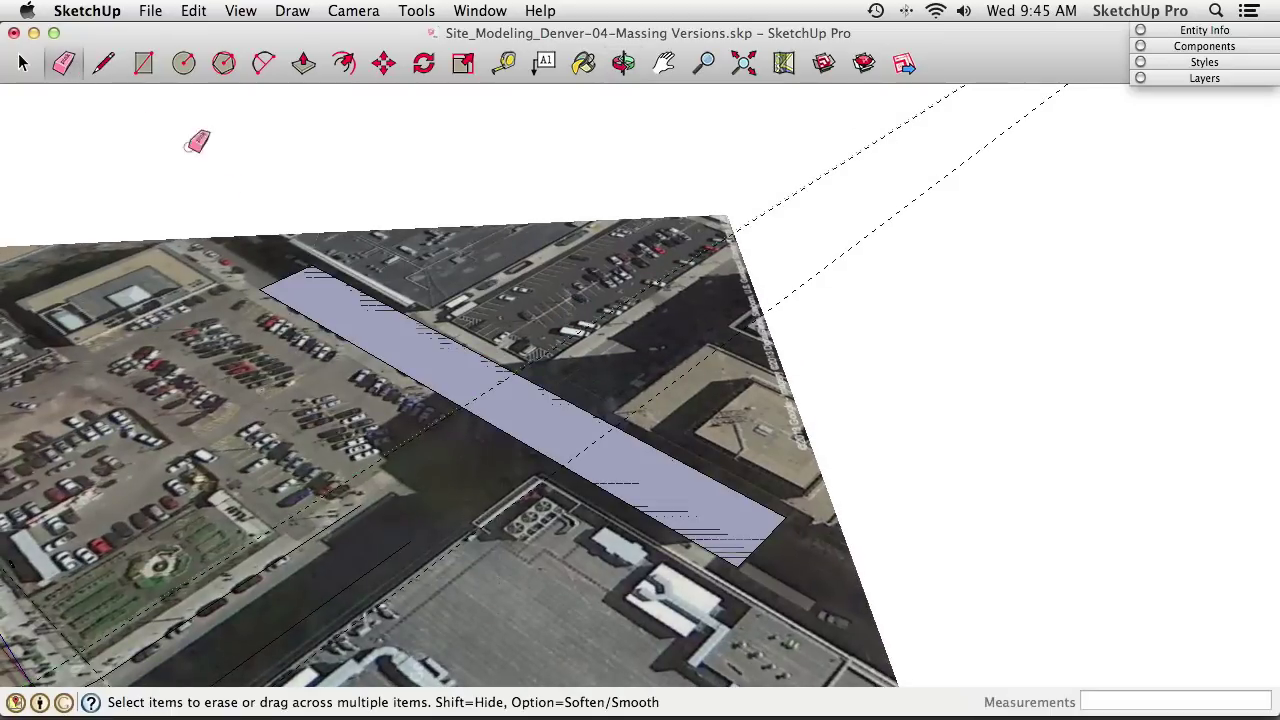
click(284, 282)
mouse_move(646, 443)
middle_down()
mouse_move(563, 380)
mouse_move(609, 389)
mouse_move(395, 427)
middle_up()
mouse_move(570, 391)
middle_down()
mouse_move(580, 380)
mouse_move(631, 423)
mouse_move(597, 413)
middle_up()
scroll(597, 413, down, 2)
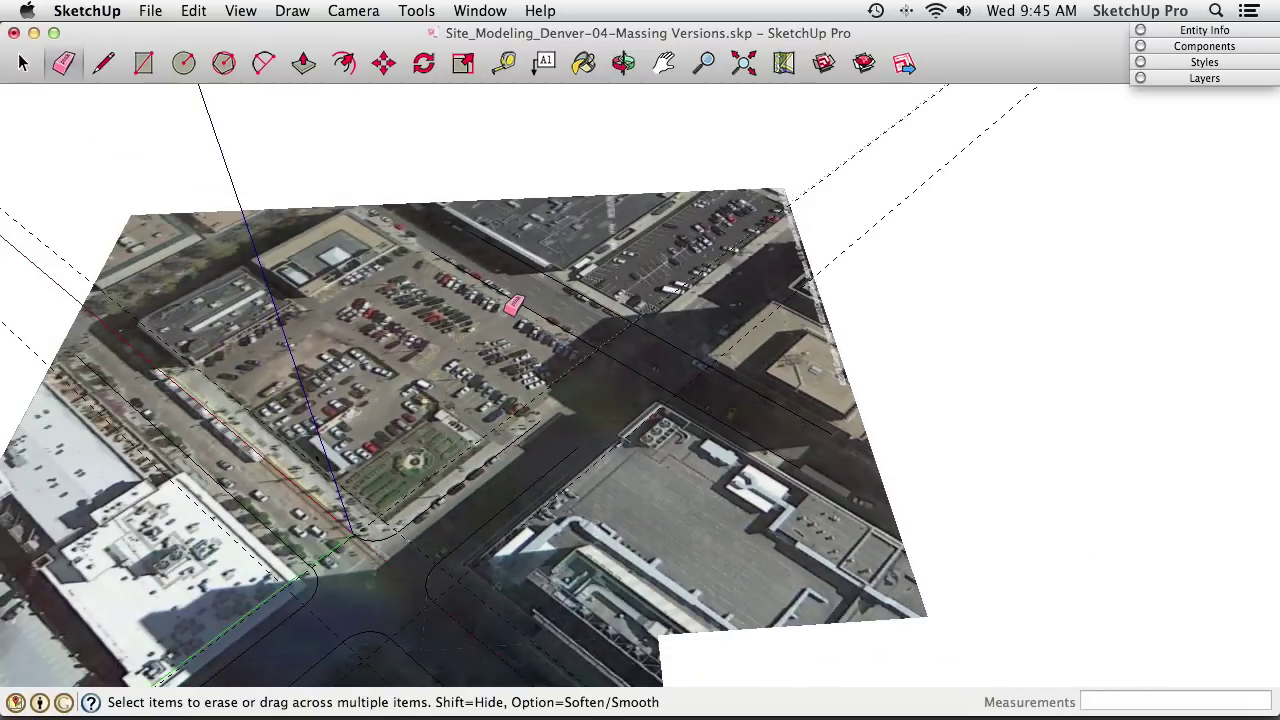
Set the face style to hidden line so that only the street outlines and guides are shown
click(1216, 62)
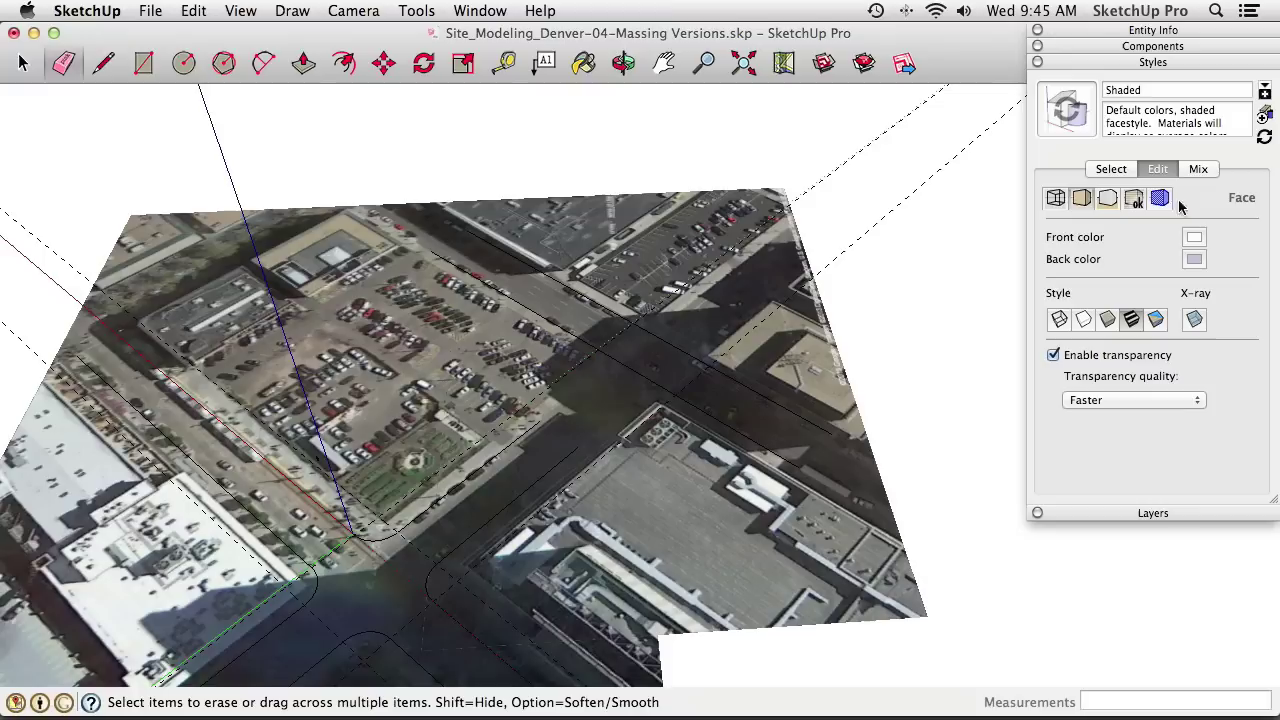
click(1084, 319)
scroll(565, 268, up, 1)
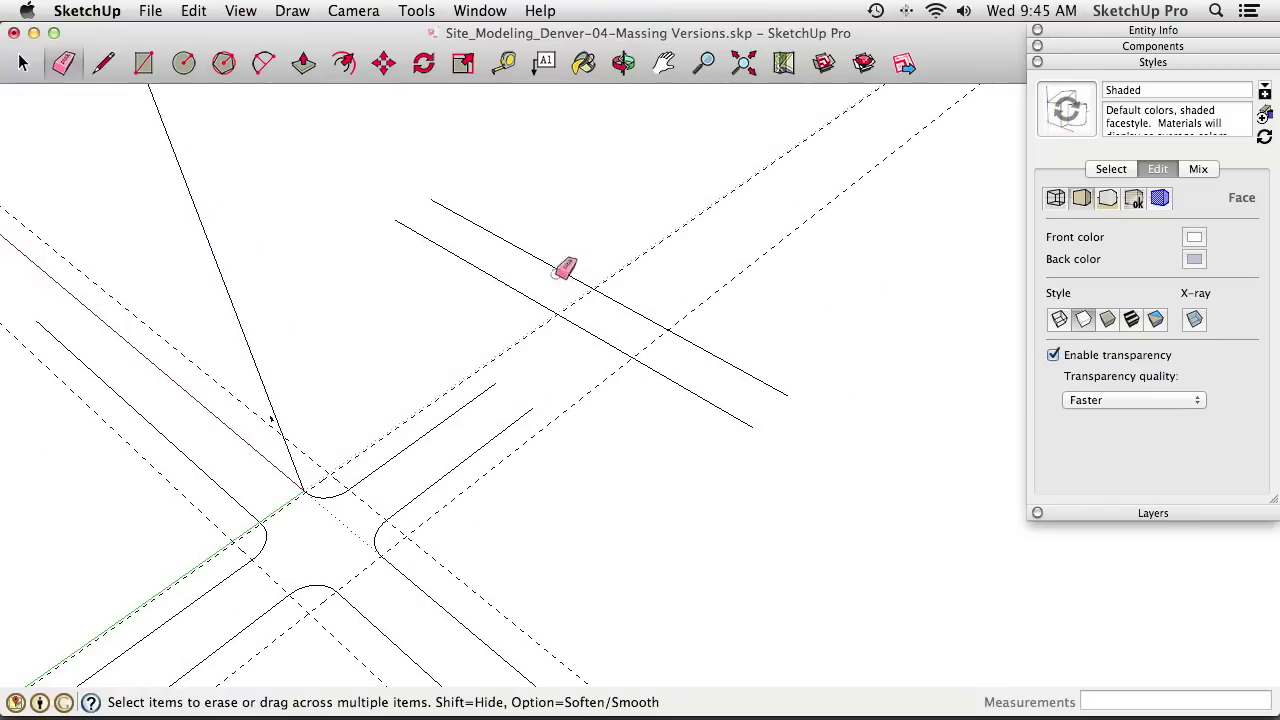
Extend both 15th St edge lines from their open ends across the two Welton St edges
click(103, 68)
click(495, 383)
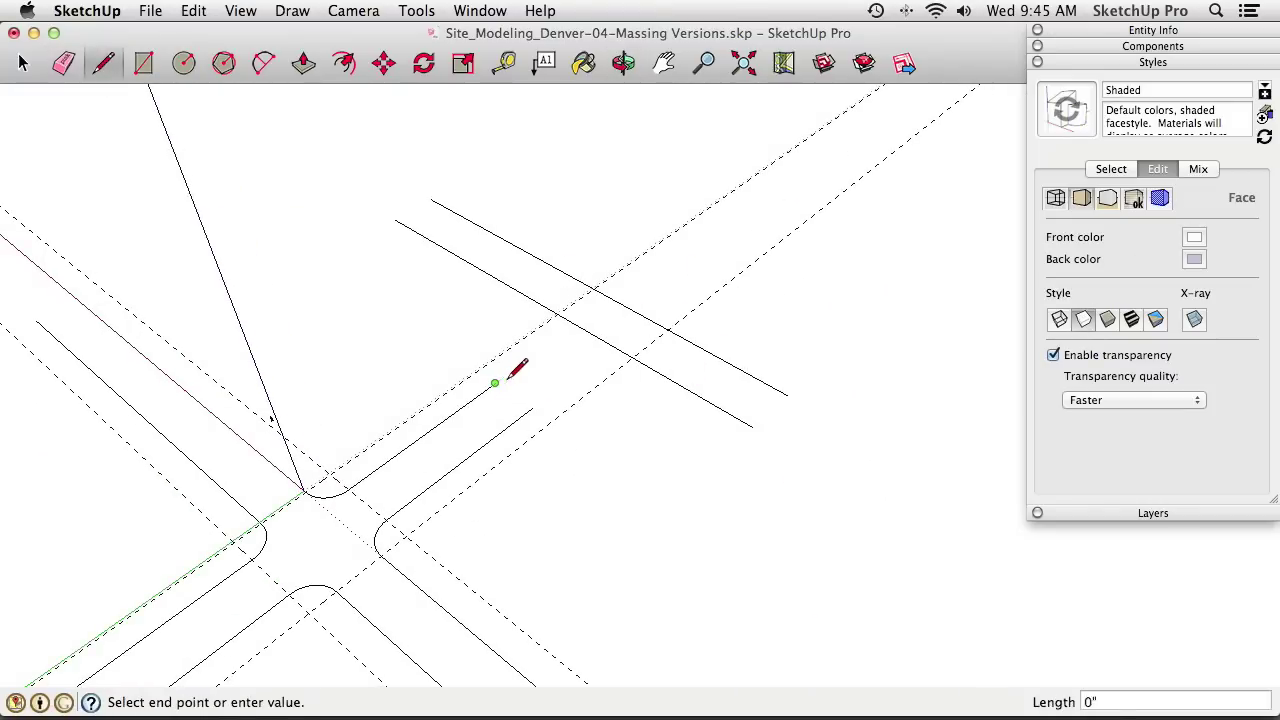
click(683, 246)
key(Escape)
click(533, 407)
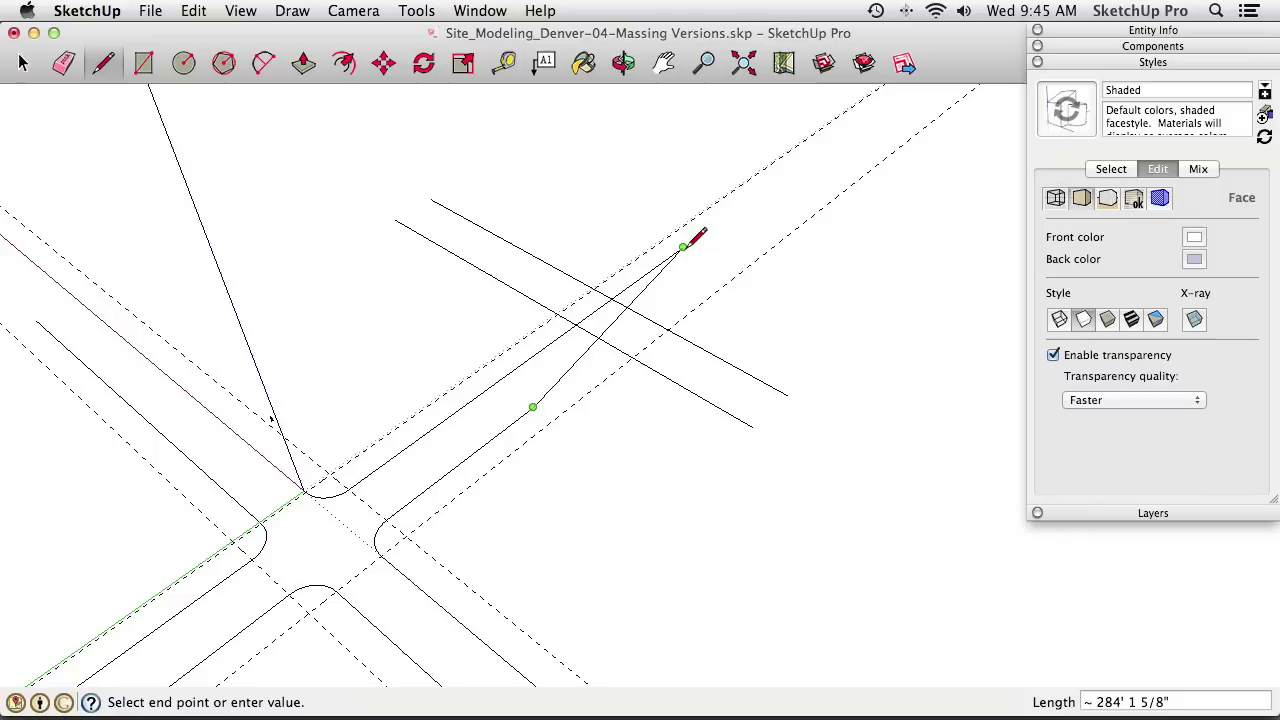
click(751, 221)
key(Escape)
Place parallel guides 25' outside each of the two Welton St edges
key(o)
drag(652, 285, 640, 298)
middle_drag(640, 298, 555, 434)
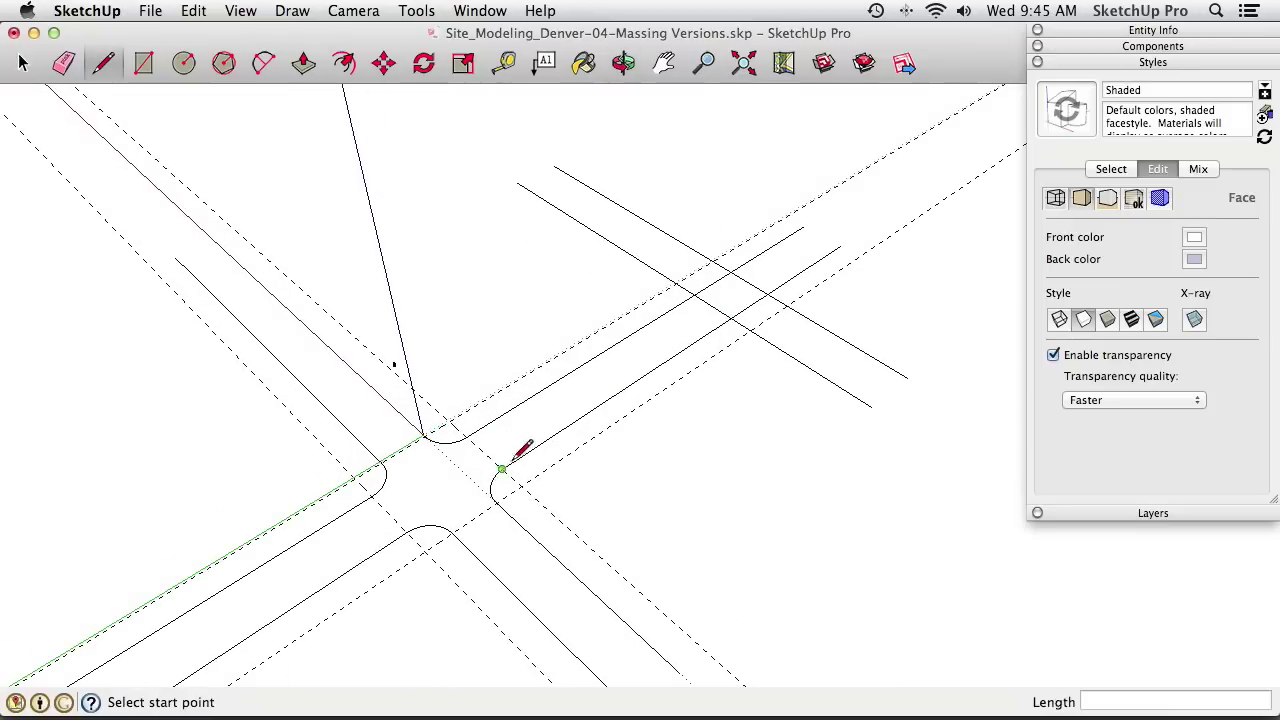
middle_drag(545, 408, 522, 272)
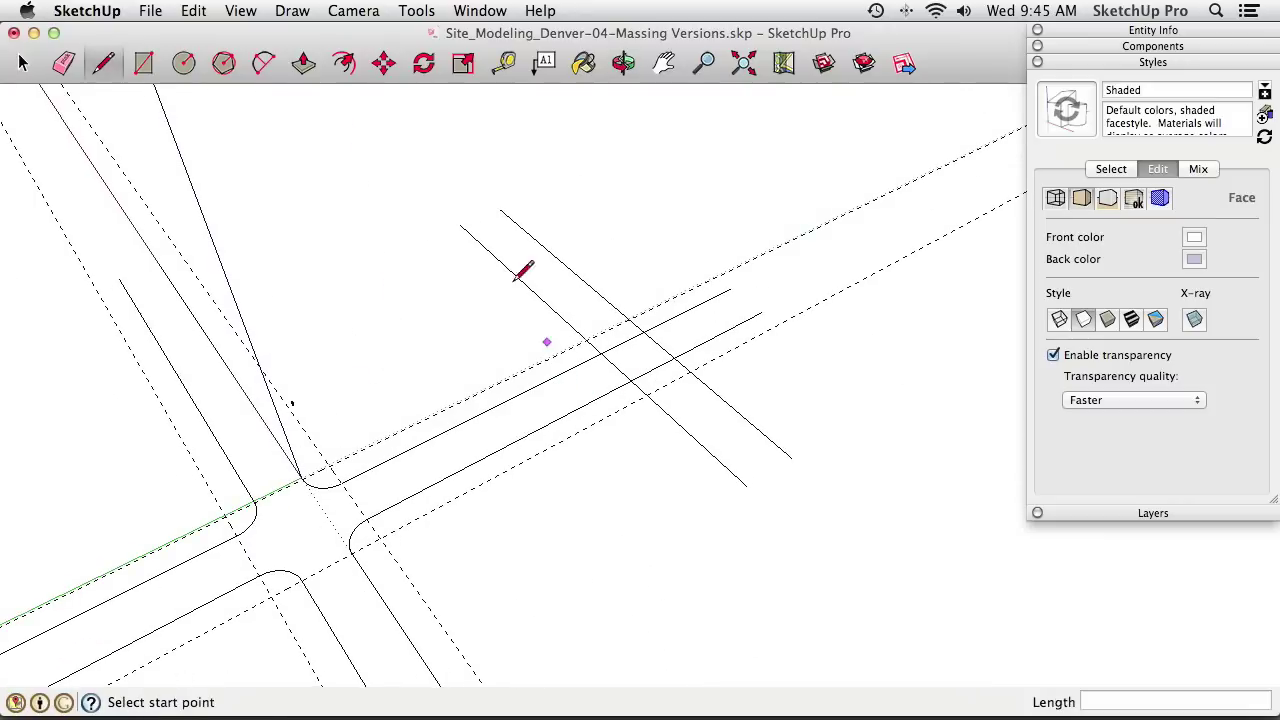
click(505, 63)
middle_drag(592, 191, 680, 297)
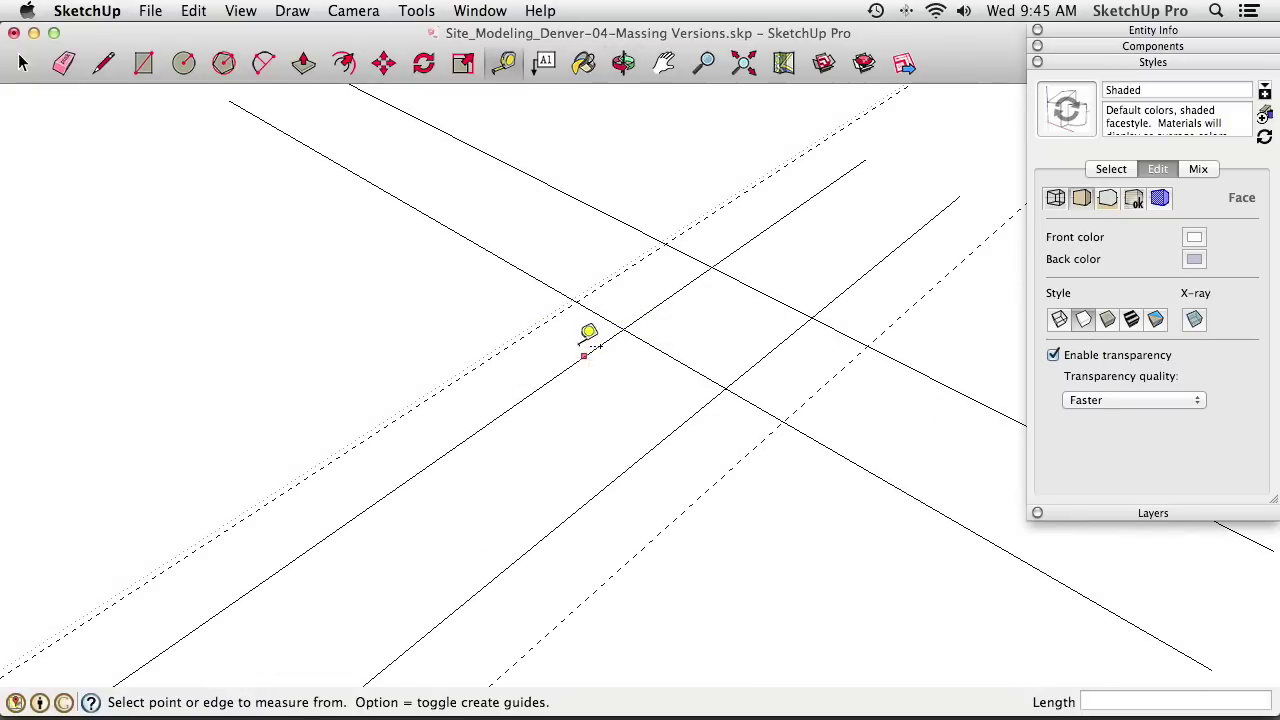
click(517, 269)
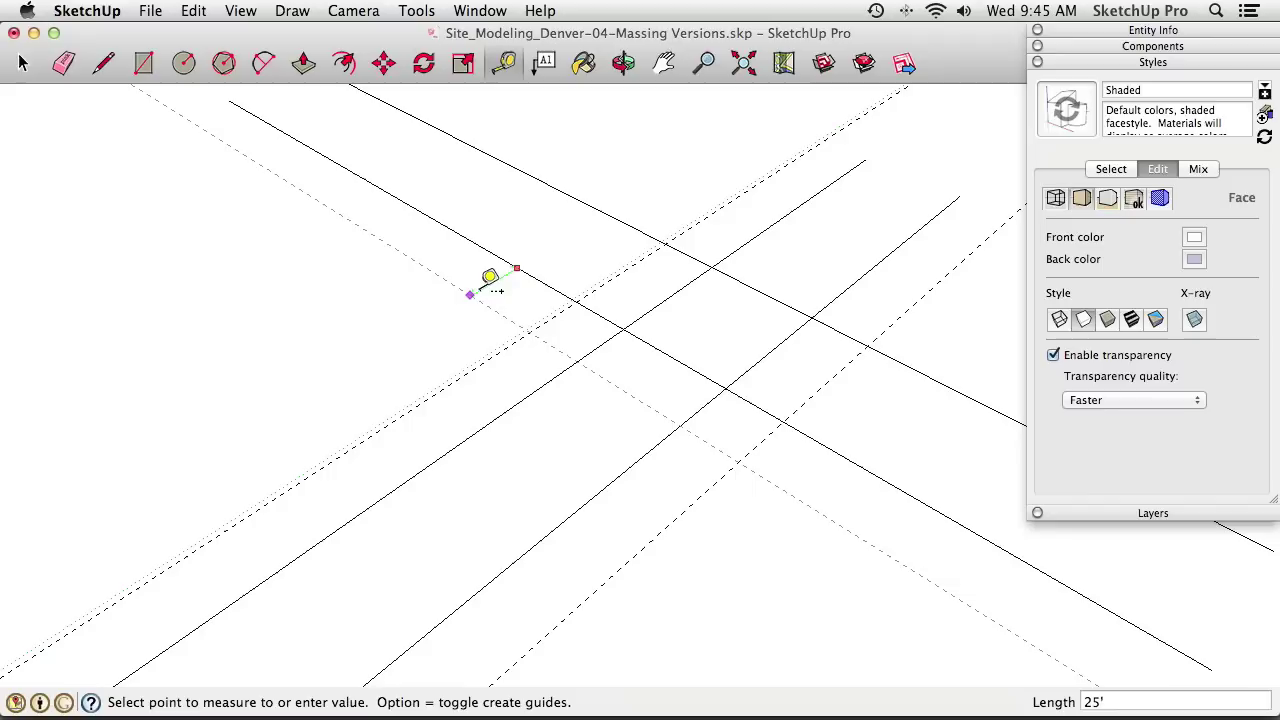
click(471, 293)
click(601, 209)
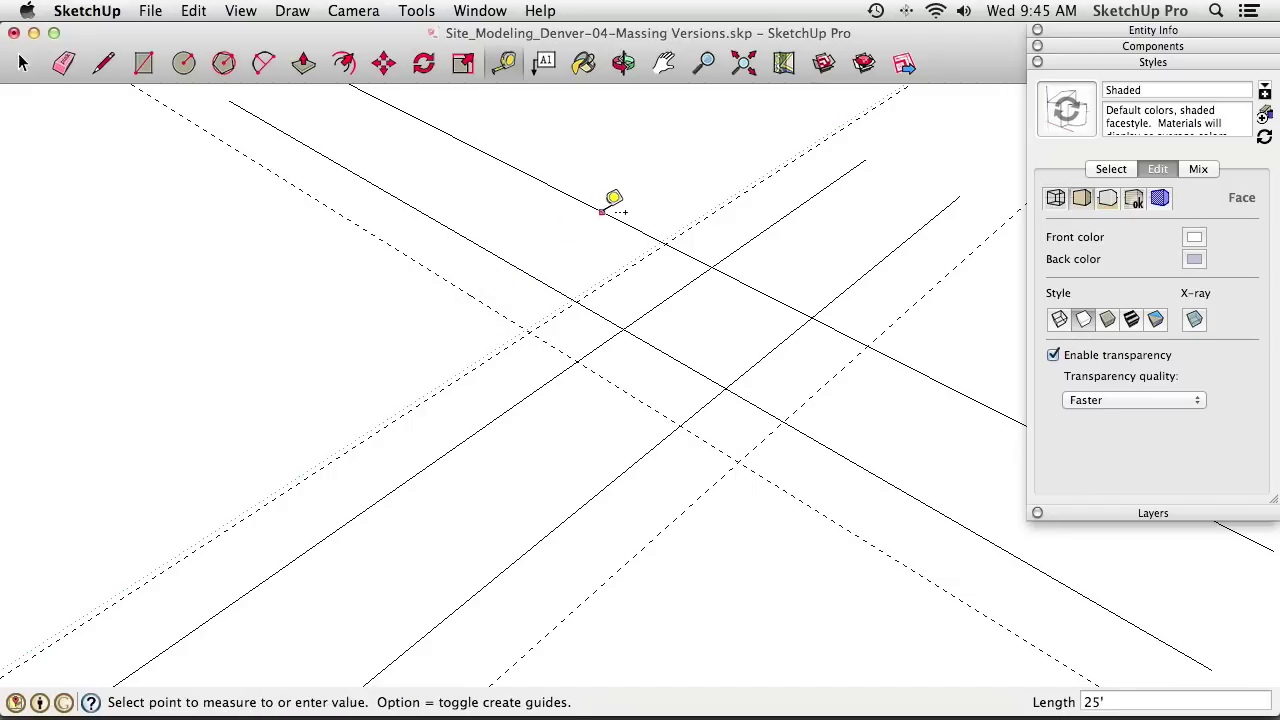
click(640, 191)
middle_drag(681, 215, 609, 289)
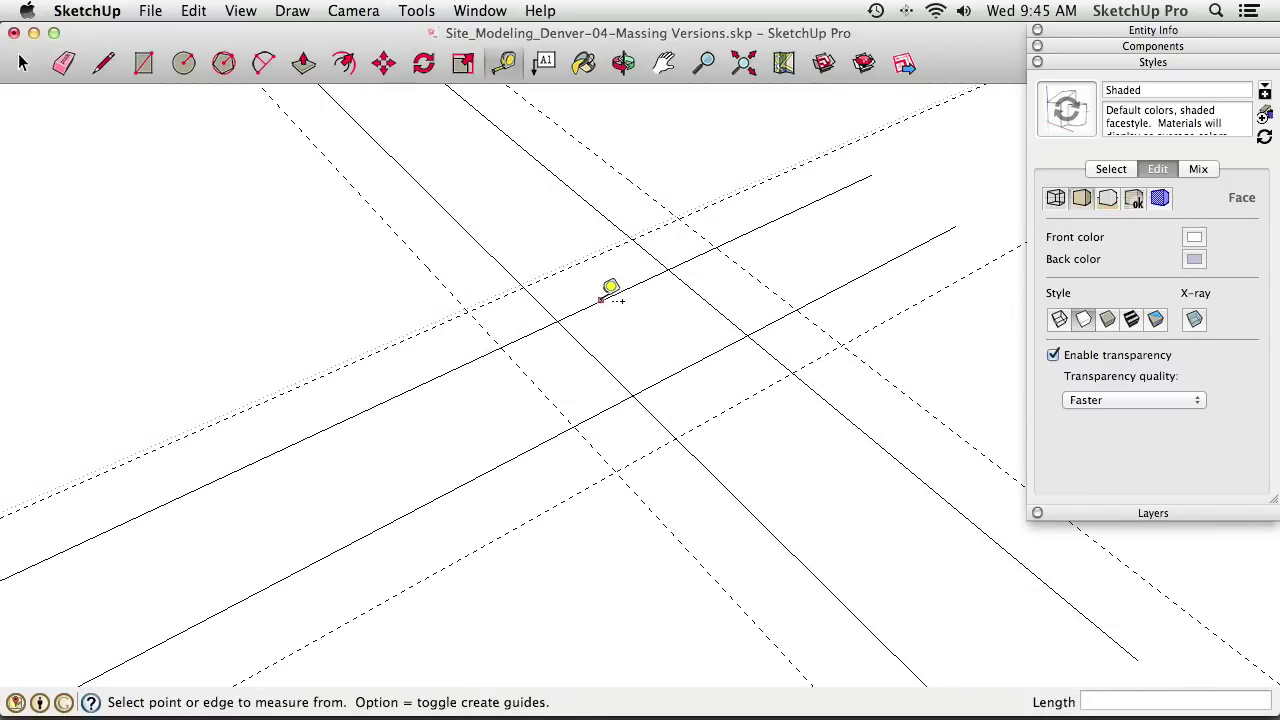
Draw tangent arcs rounding the two Welton St corners along the parking-lot side of 15th St, ending at the guide intersections
click(263, 63)
middle_drag(531, 251, 490, 320)
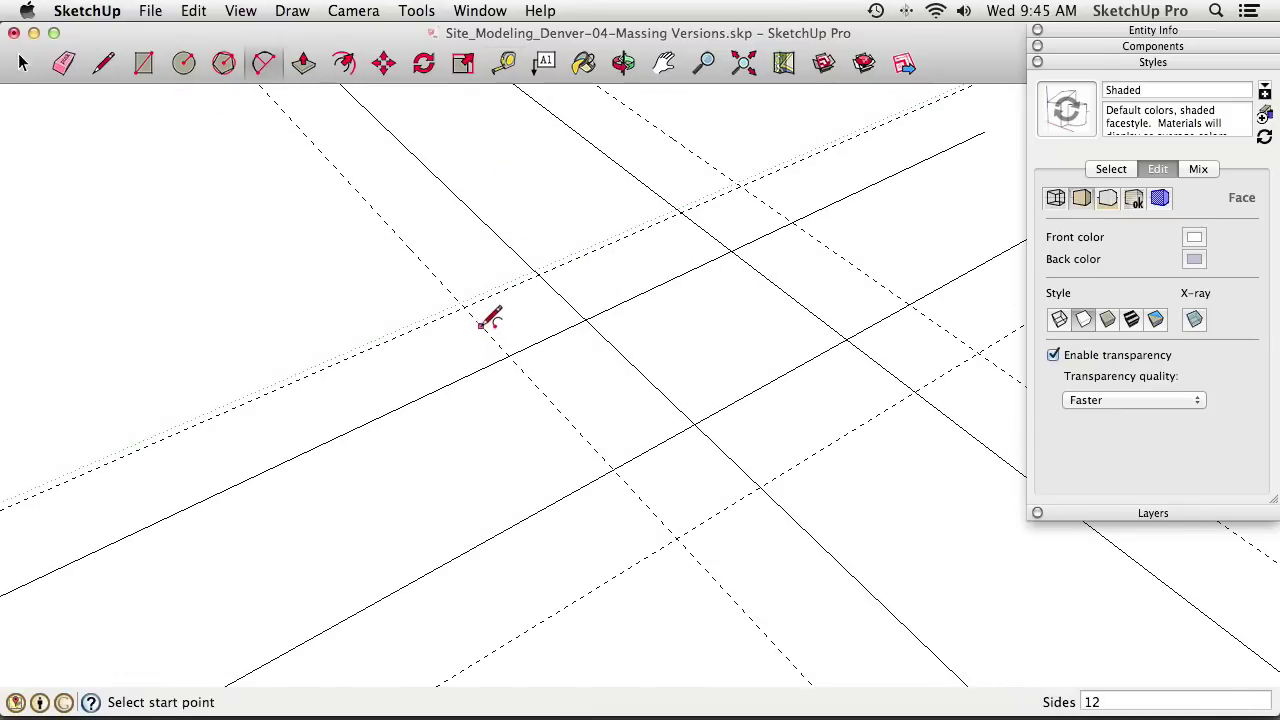
click(537, 274)
click(512, 352)
click(543, 334)
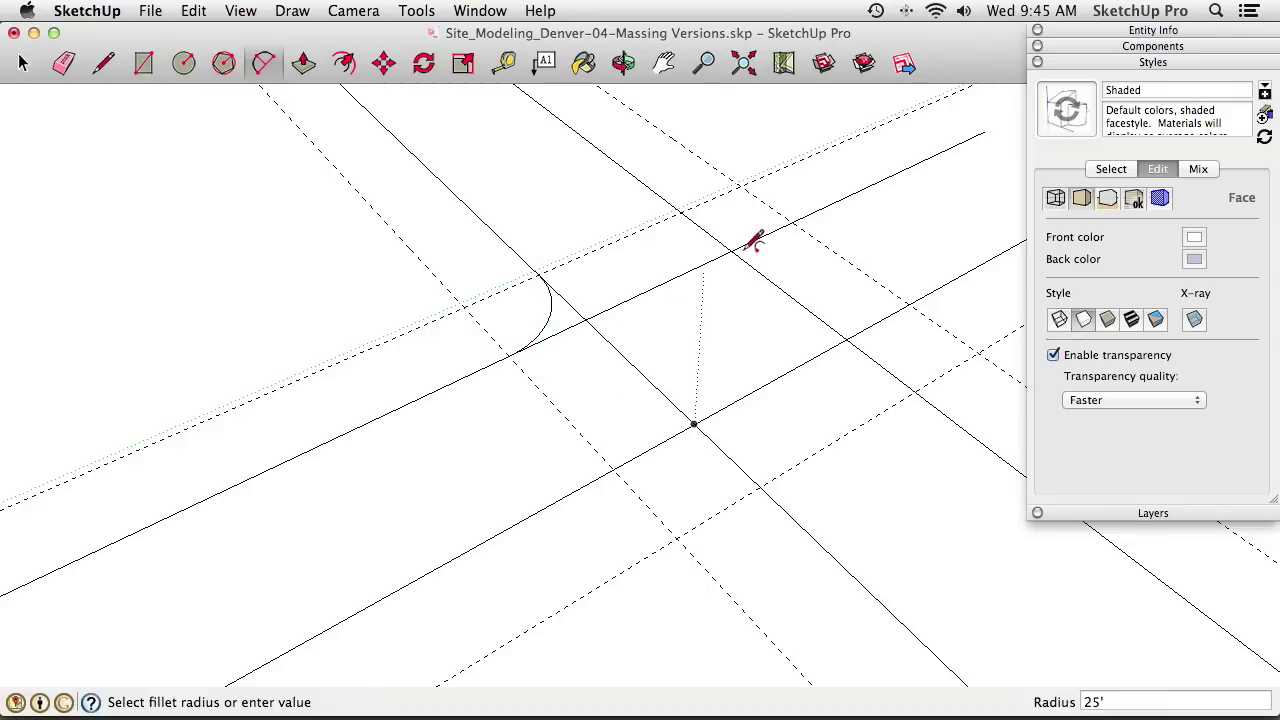
click(681, 212)
click(775, 228)
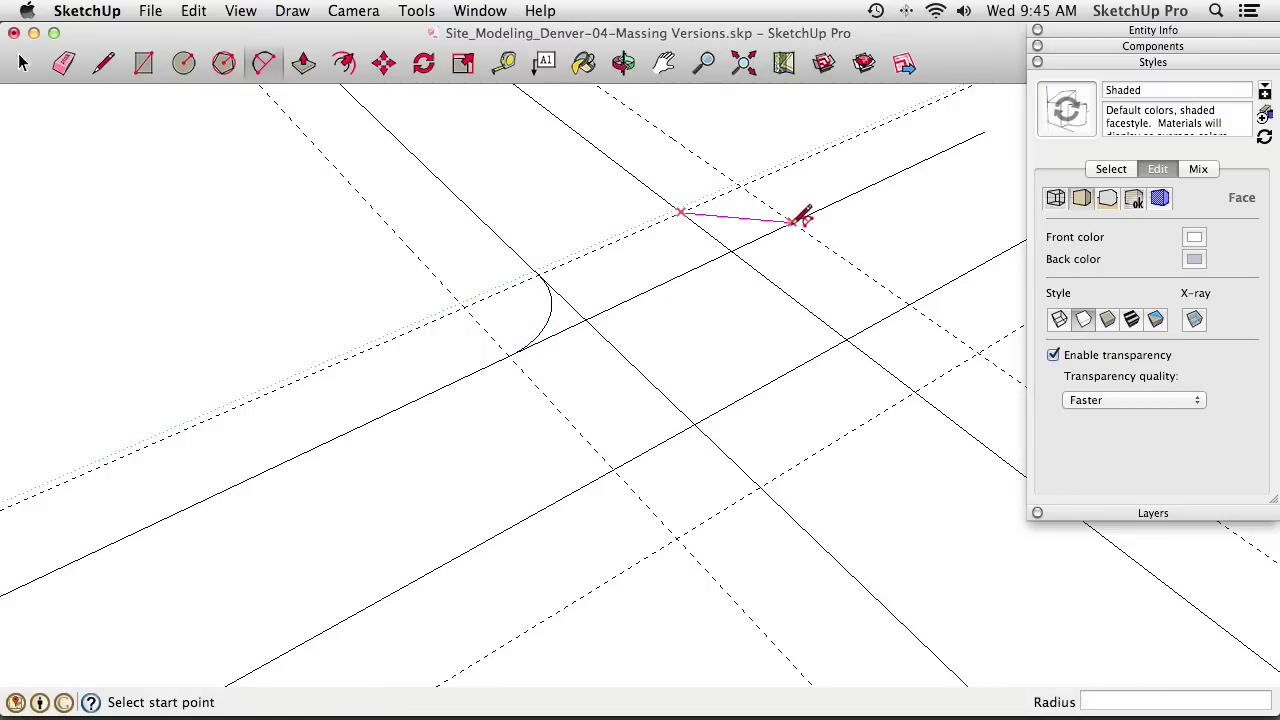
click(781, 221)
middle_drag(866, 335, 748, 273)
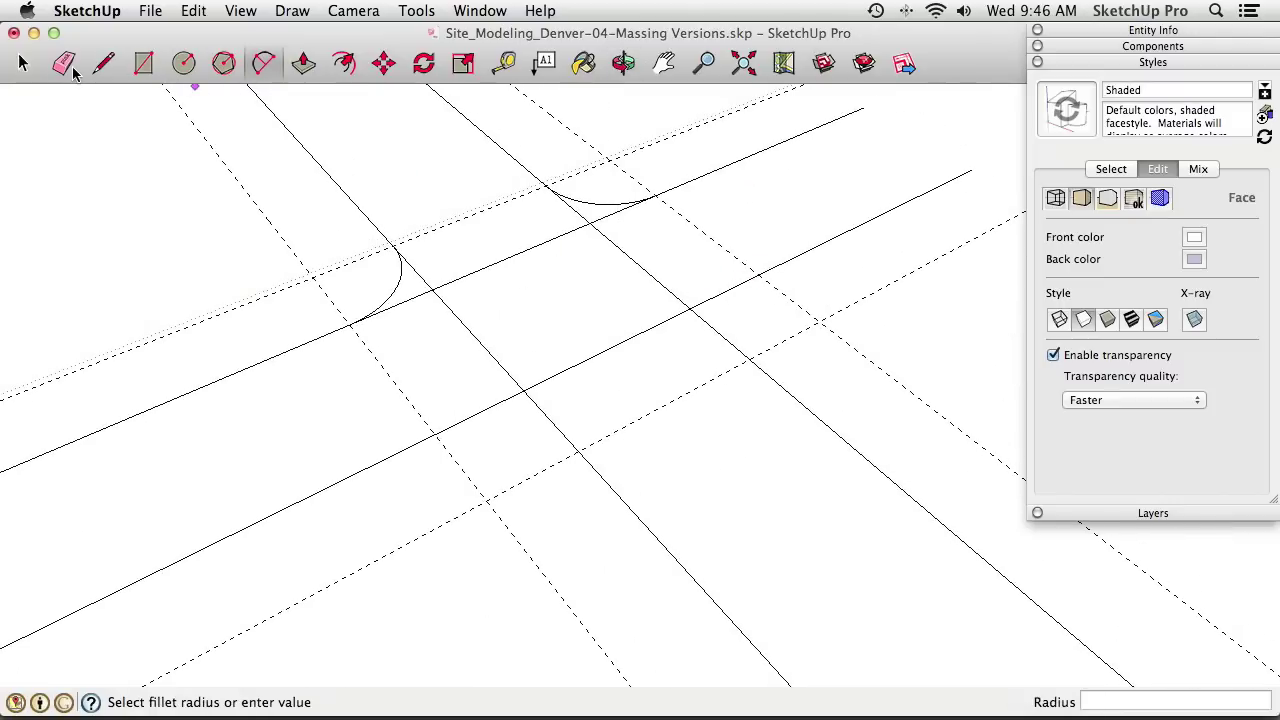
Erase the street edges crossing inside the Welton St intersection and the leftover square corners outside the two arcs
click(64, 64)
drag(558, 256, 520, 252)
click(441, 295)
click(432, 292)
click(668, 280)
click(616, 340)
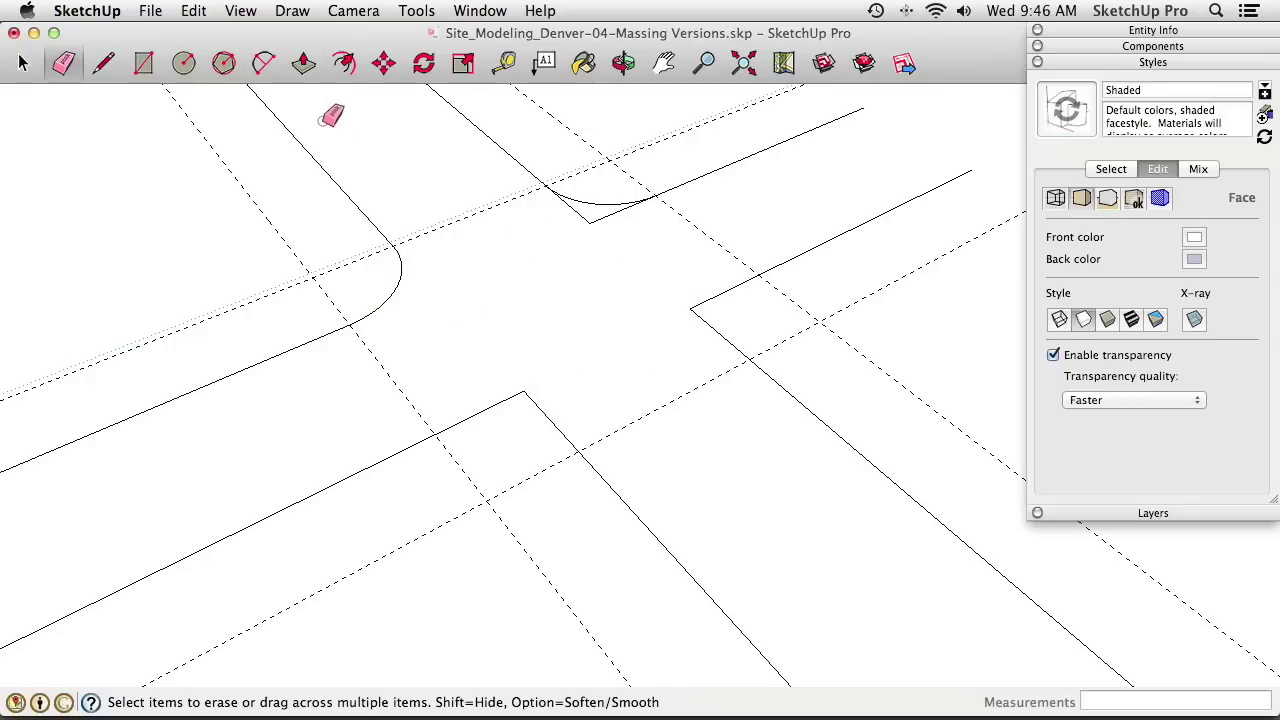
click(593, 221)
Draw 25' tangent arcs rounding the two remaining square corners of the Welton St and 15th St intersection, ending at the guide intersections
click(266, 66)
middle_drag(551, 249, 605, 234)
click(456, 386)
click(599, 401)
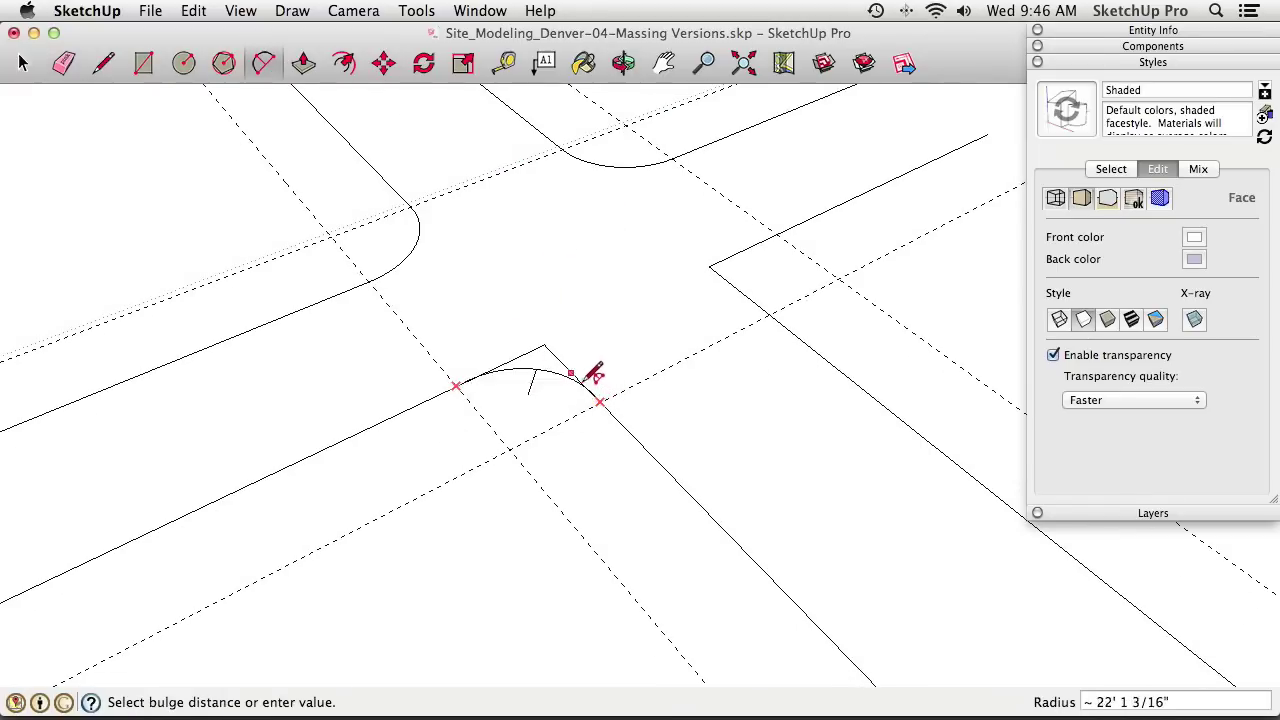
middle_drag(597, 374, 572, 366)
click(594, 392)
scroll(625, 301, down, 3)
middle_drag(628, 300, 607, 348)
click(581, 349)
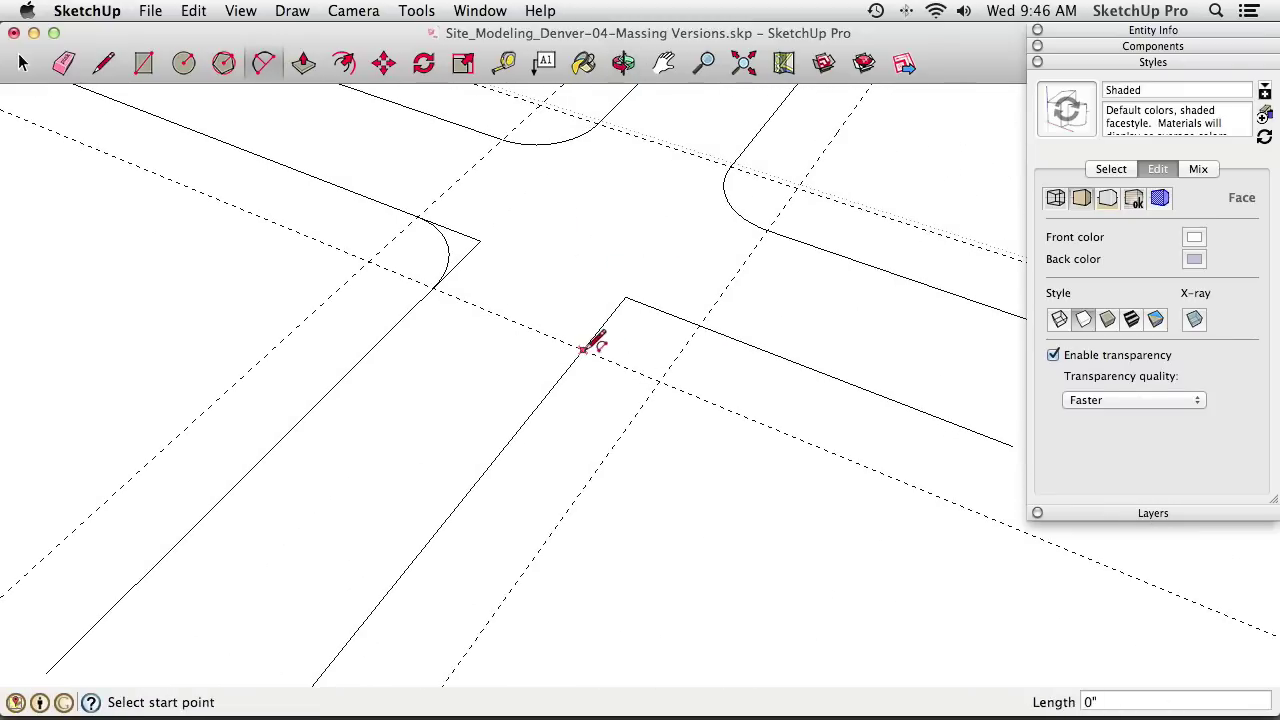
click(698, 325)
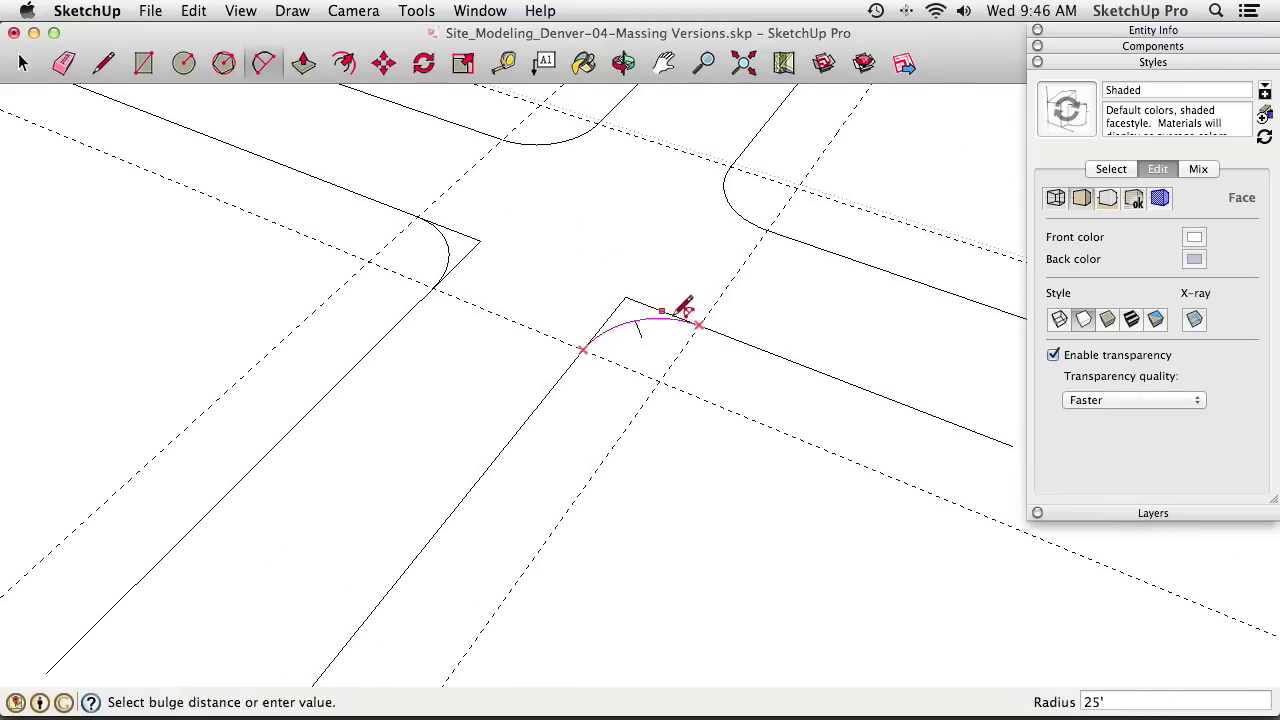
click(680, 305)
mouse_move(680, 305)
middle_down()
mouse_move(640, 330)
mouse_move(619, 321)
middle_up()
Erase the leftover square corner edges outside the two newly drawn arcs at the Welton St intersection
key(e)
drag(615, 325, 570, 308)
drag(478, 272, 462, 276)
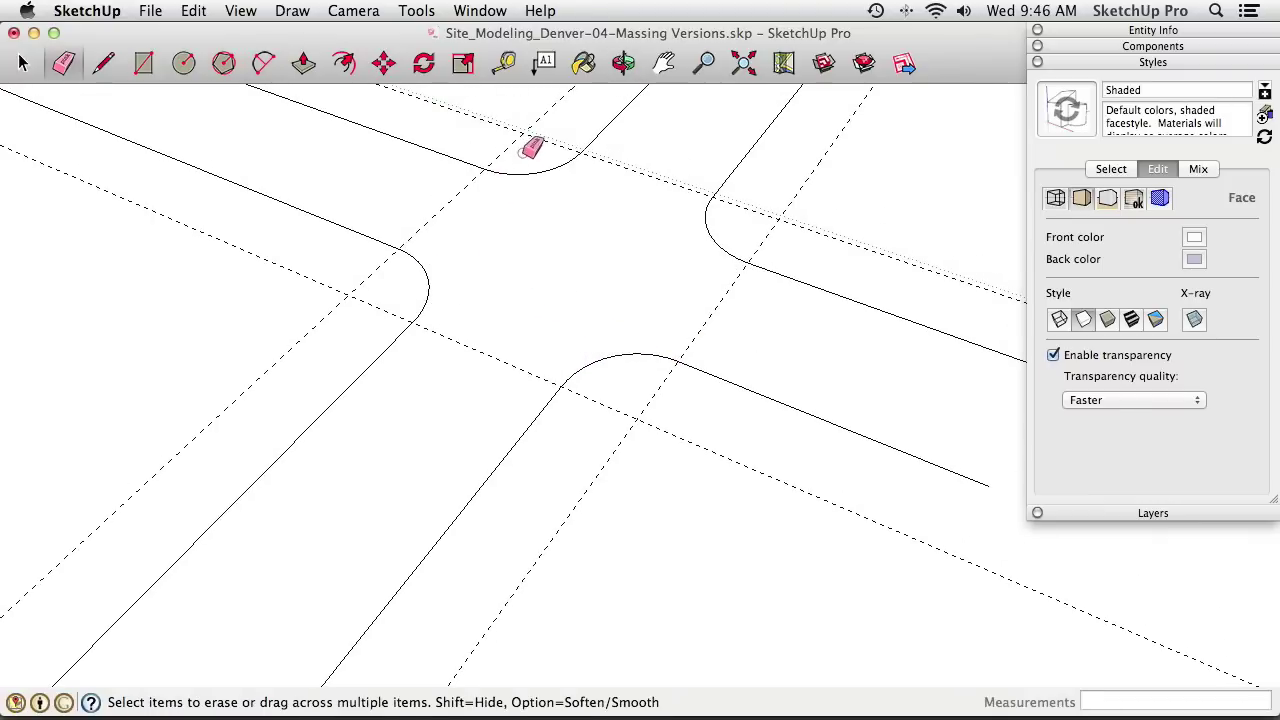
scroll(553, 246, down, 5)
mouse_move(646, 317)
middle_down()
mouse_move(589, 297)
mouse_move(600, 293)
middle_up()
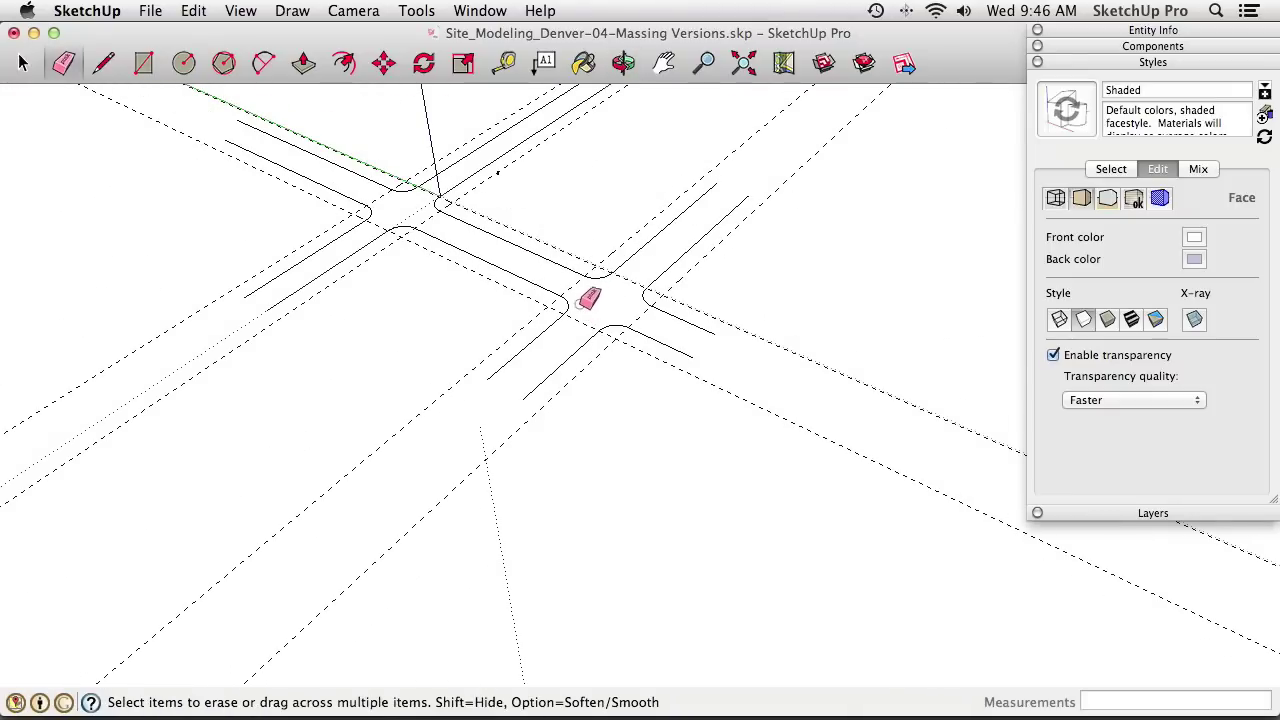
Extend both Welton St edge lines from their open ends away from the intersection by about 120'
key(l)
click(485, 380)
click(410, 443)
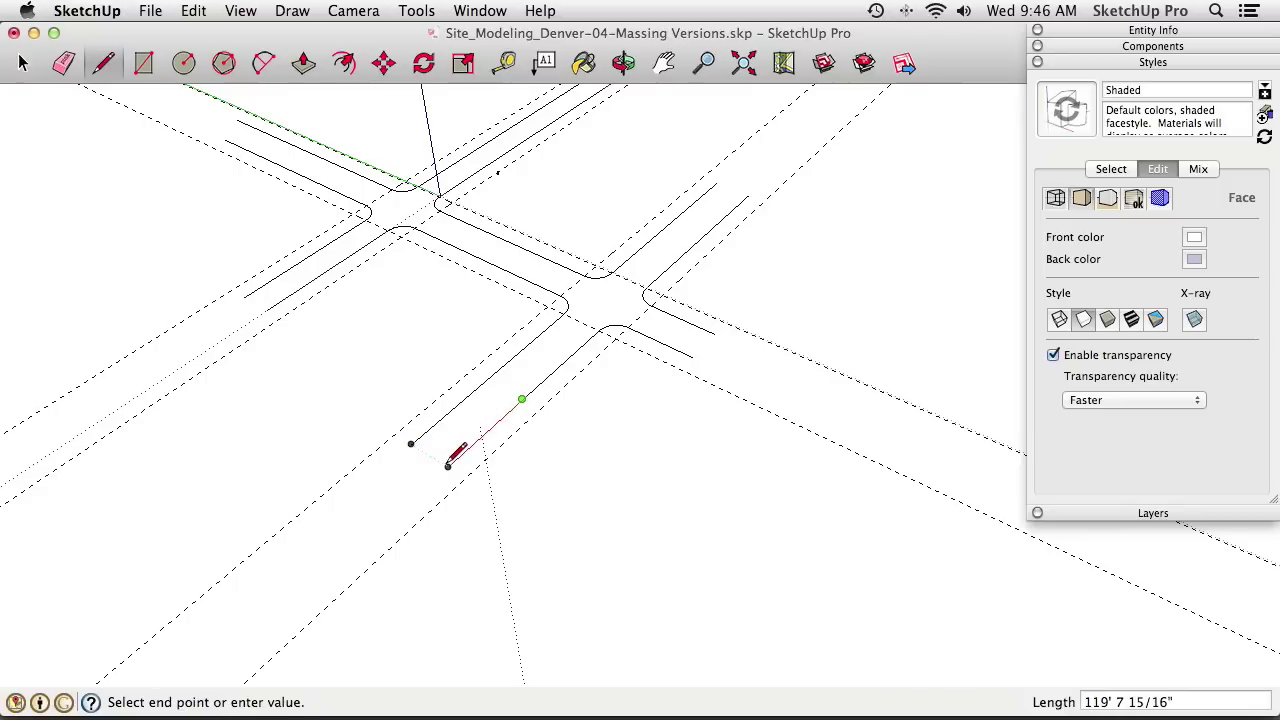
key(space)
shift+middle_drag(525, 333, 566, 365)
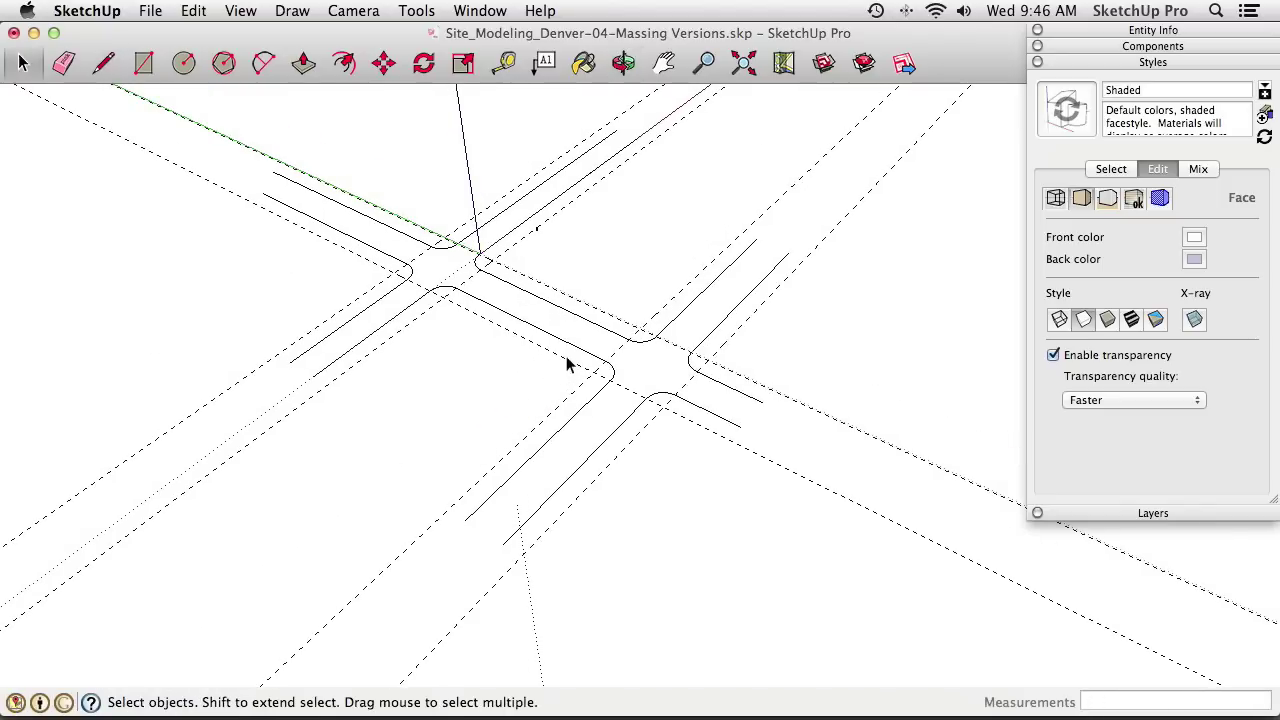
Delete all guides from the street model at once
click(66, 64)
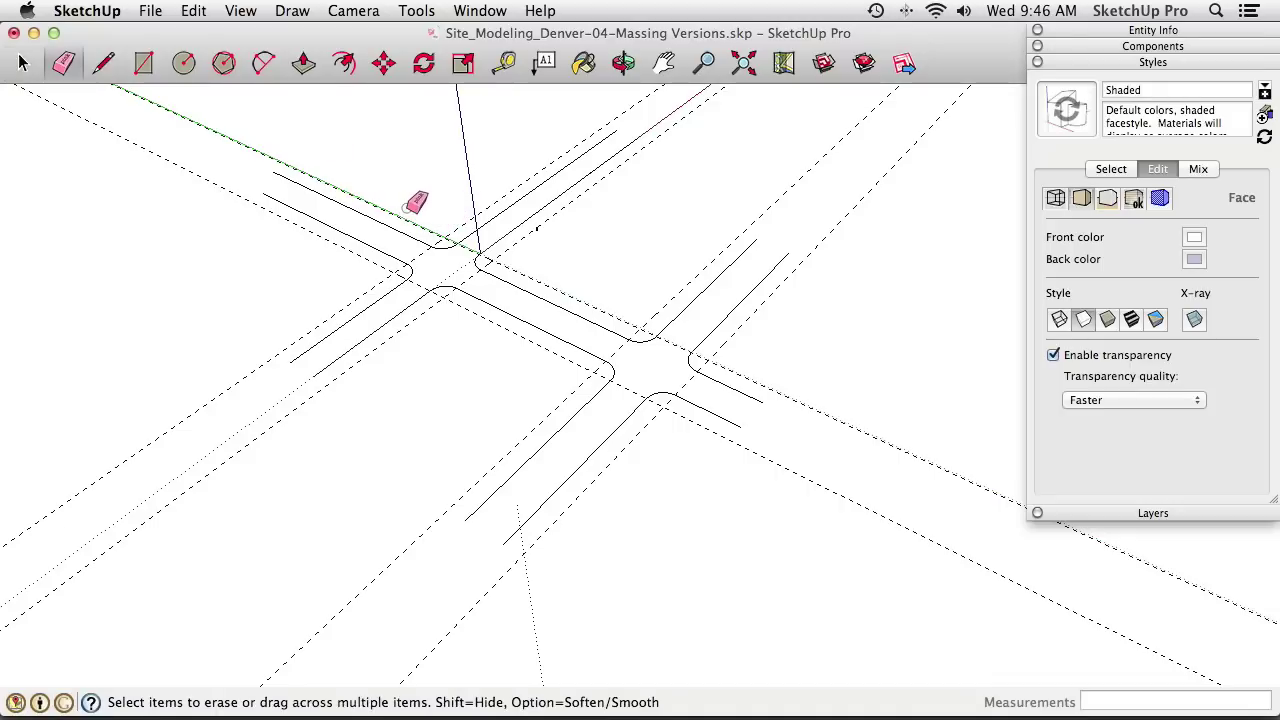
click(194, 12)
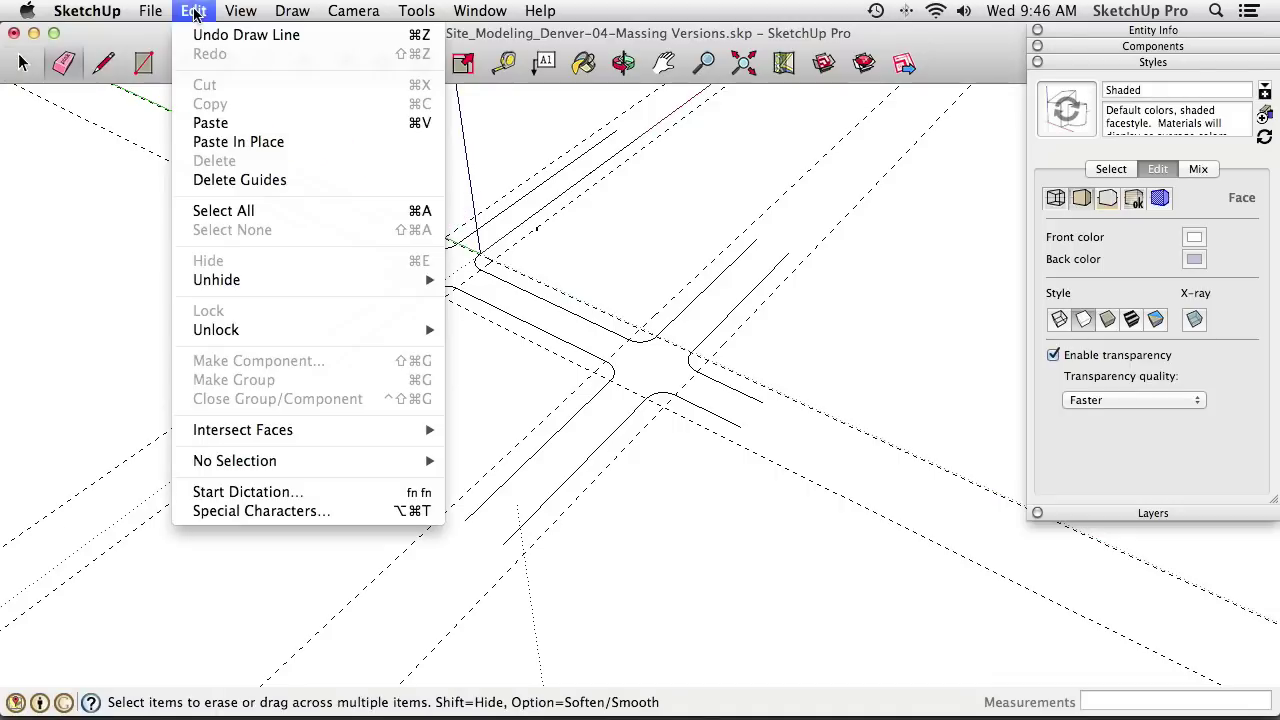
click(267, 181)
Delete the small stray geometry floating beside the street edges near the first intersection
mouse_move(457, 263)
middle_down()
mouse_move(466, 291)
mouse_move(563, 221)
mouse_move(543, 229)
middle_up()
key(space)
scroll(572, 270, up, 5)
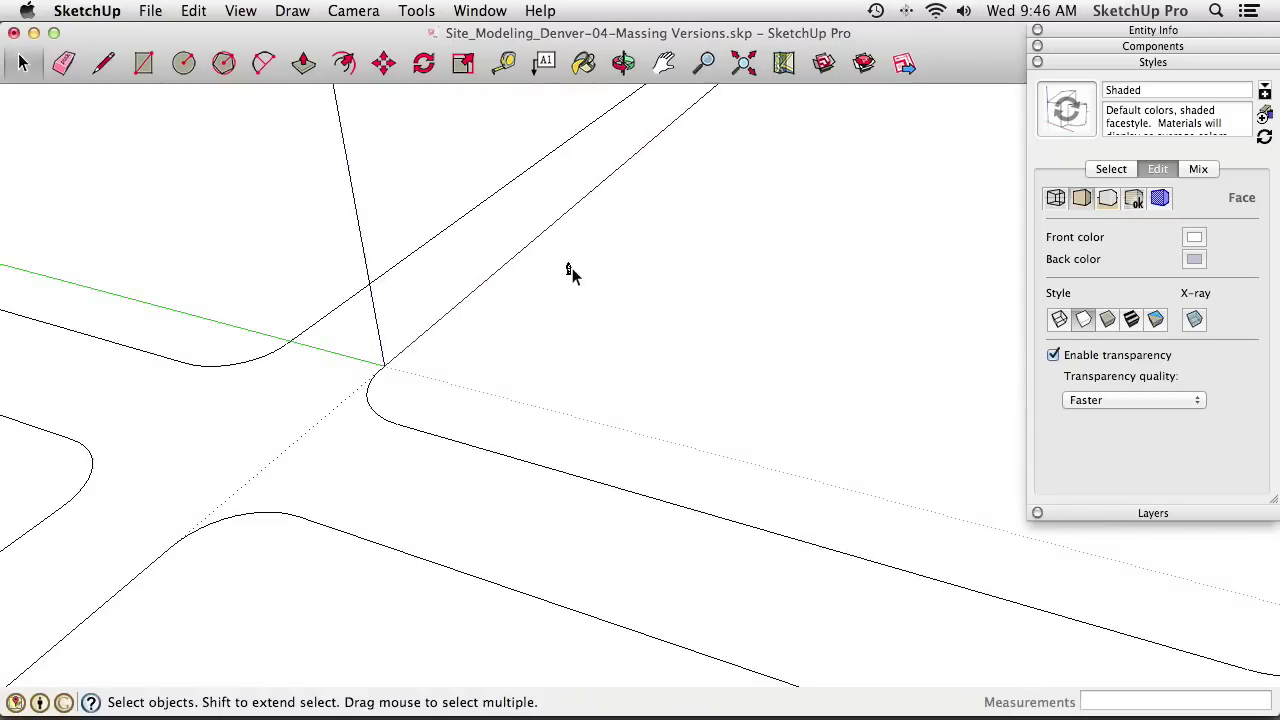
scroll(572, 267, up, 5)
drag(497, 143, 727, 458)
key(Delete)
scroll(541, 362, down, 10)
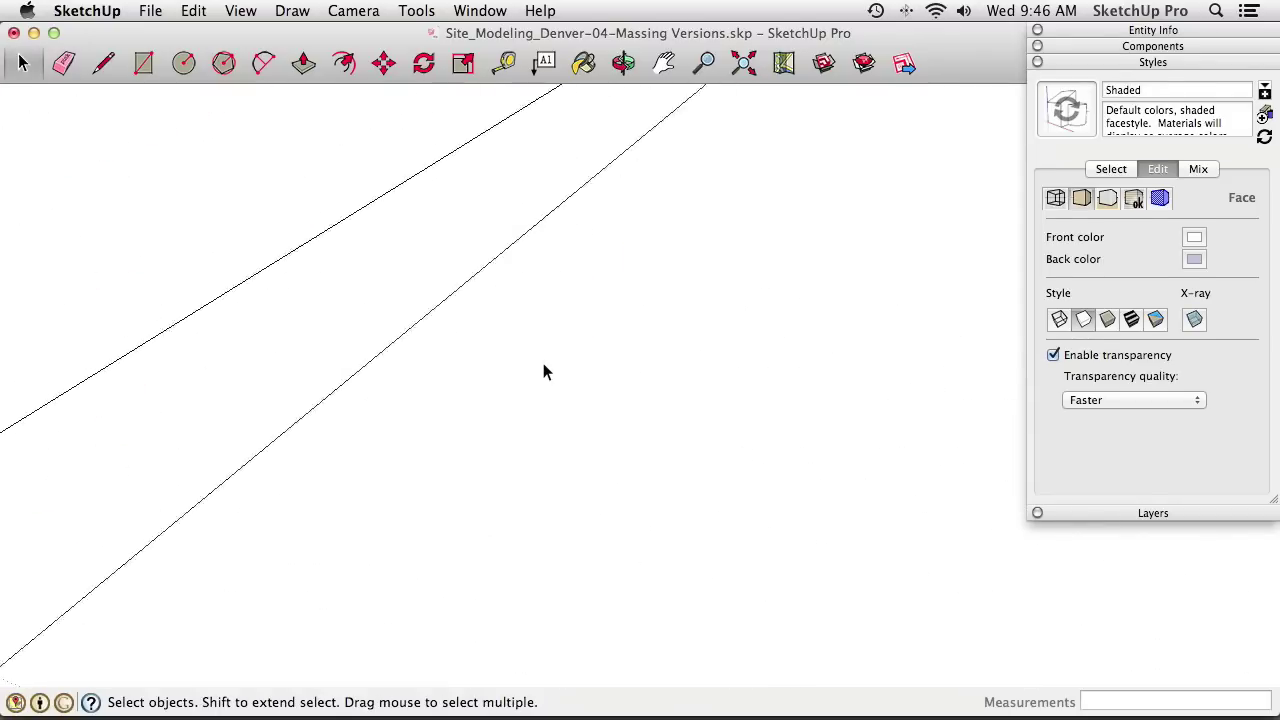
Set the face style of the street model to shaded with textures
scroll(548, 372, down, 5)
middle_drag(403, 320, 795, 330)
scroll(571, 366, down, 4)
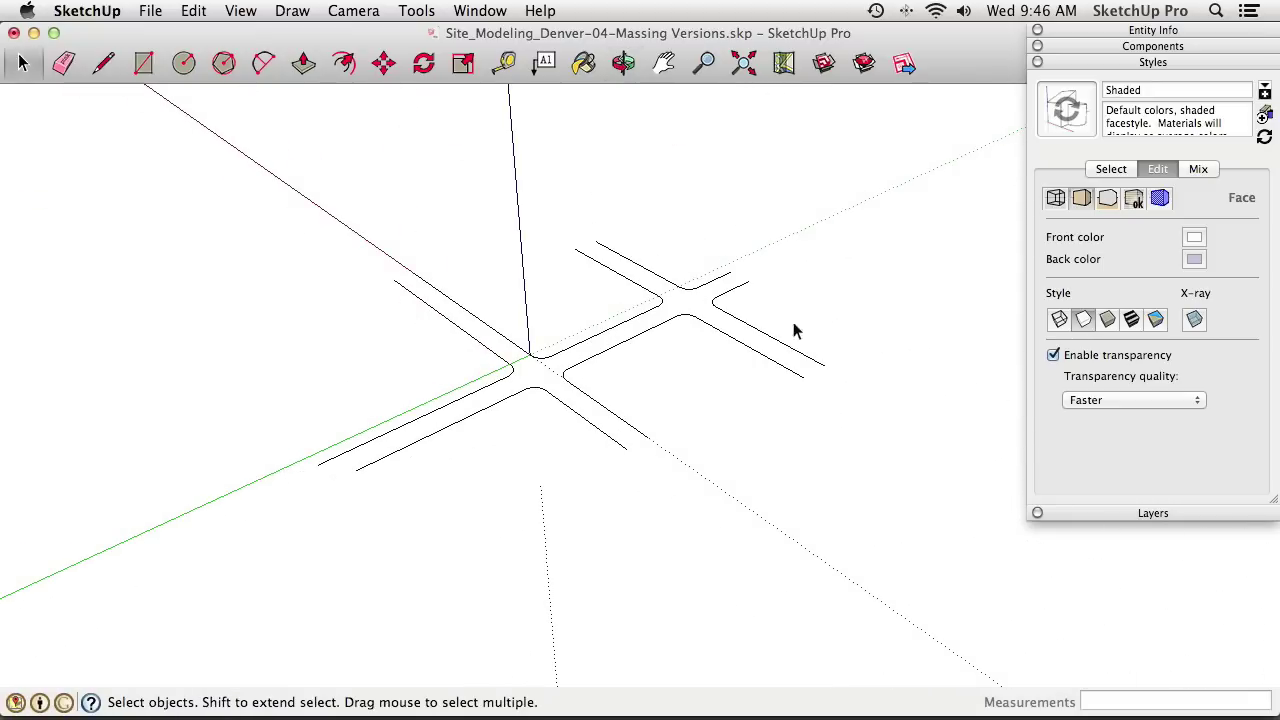
click(1131, 319)
mouse_move(618, 366)
middle_down()
mouse_move(514, 408)
mouse_move(519, 362)
mouse_move(446, 403)
mouse_move(497, 337)
mouse_move(421, 341)
mouse_move(750, 363)
mouse_move(583, 294)
mouse_move(569, 366)
middle_up()
middle_drag(800, 350, 722, 290)
scroll(580, 316, up, 3)
mouse_move(580, 316)
middle_down()
mouse_move(525, 307)
mouse_move(577, 297)
mouse_move(586, 308)
middle_up()
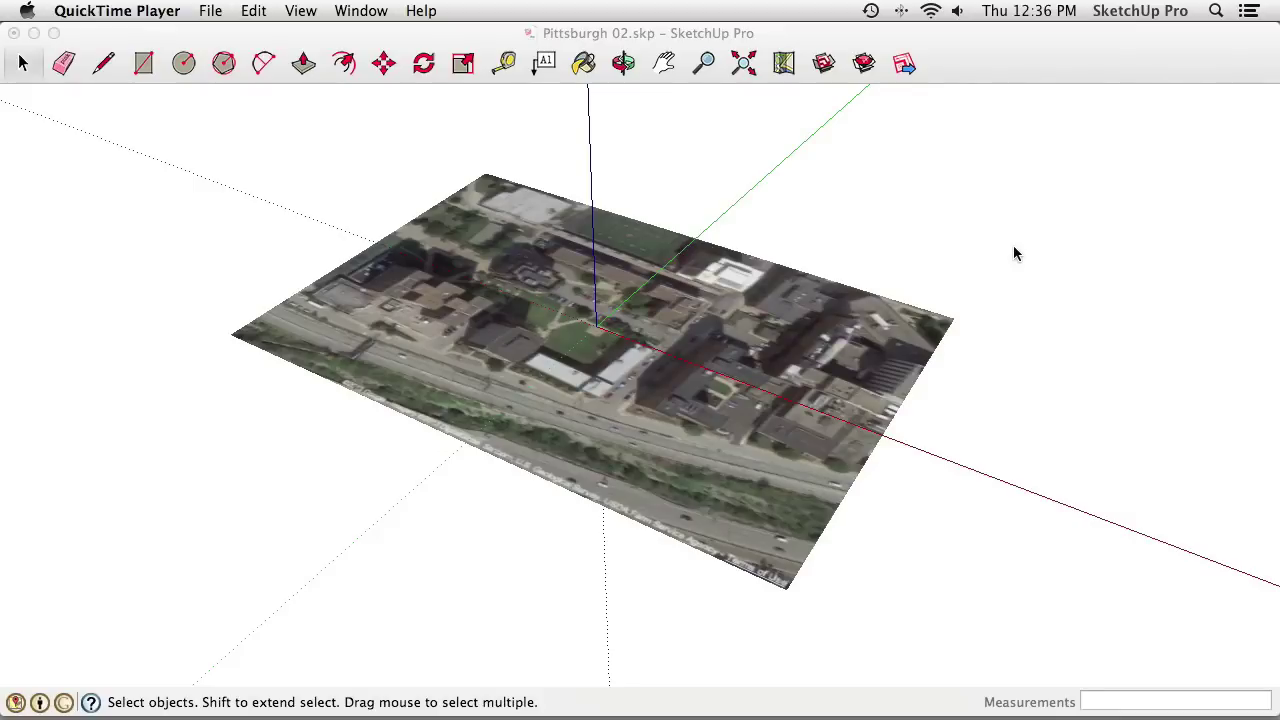
Turn on the 3D terrain for the geo-located aerial imagery in the Pittsburgh 02 model
click(1014, 248)
middle_drag(602, 352, 791, 352)
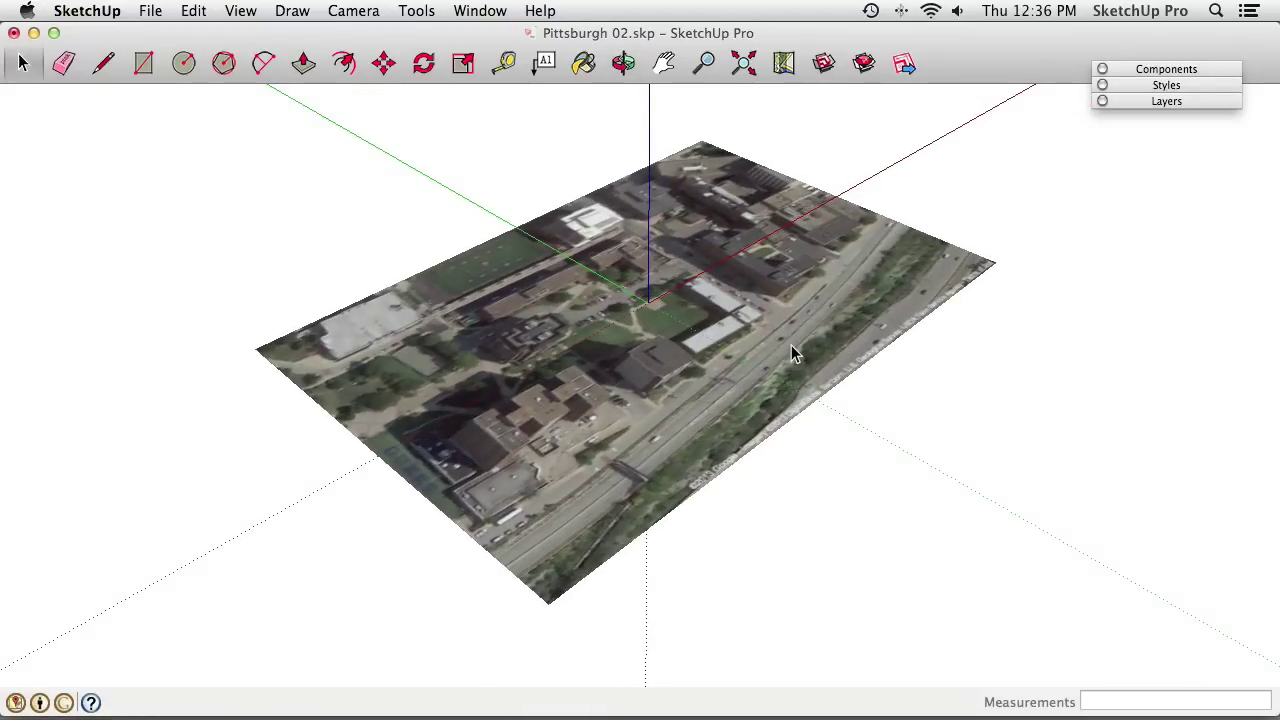
middle_drag(791, 352, 731, 364)
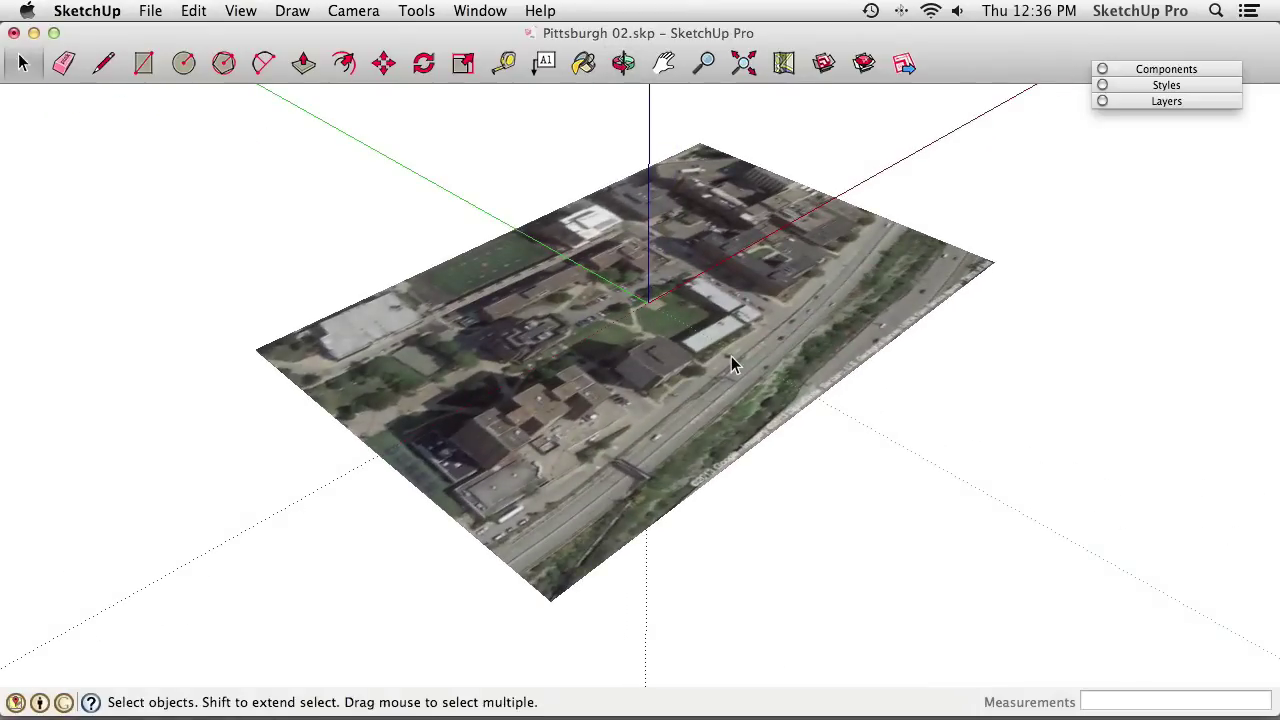
middle_drag(731, 362, 687, 362)
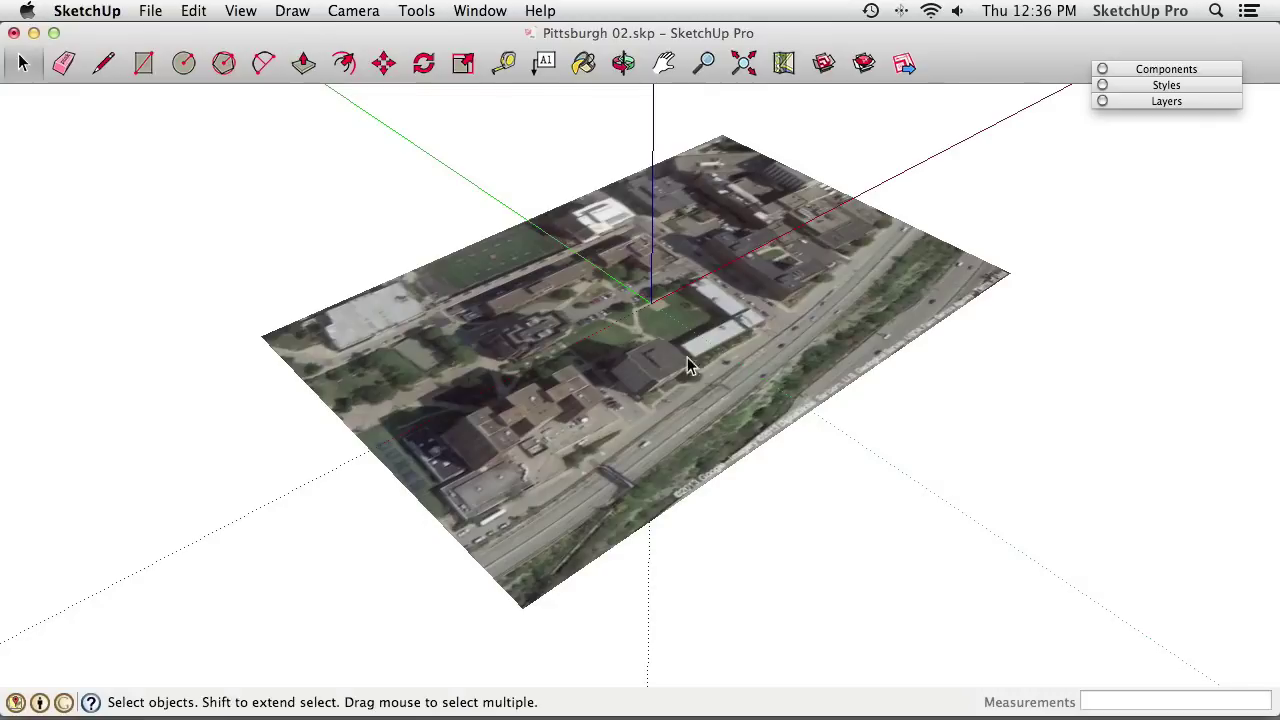
click(152, 12)
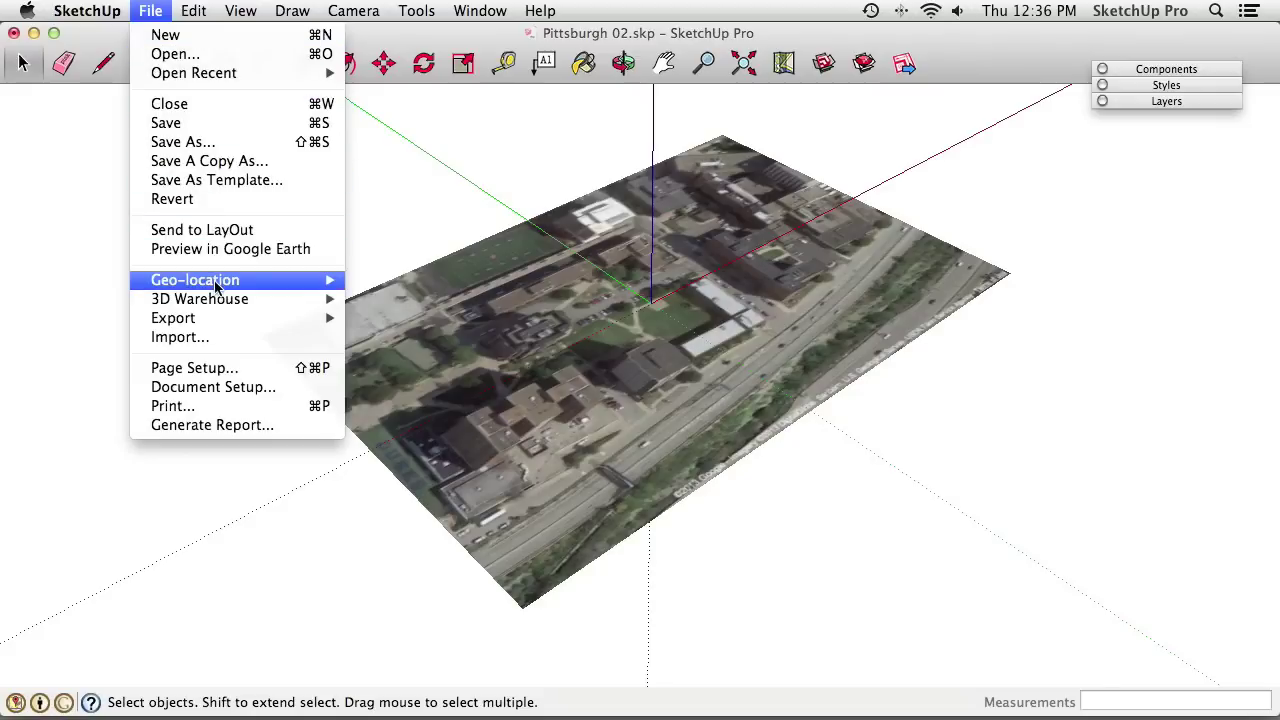
mouse_move(292, 279)
click(410, 318)
middle_drag(660, 430, 614, 280)
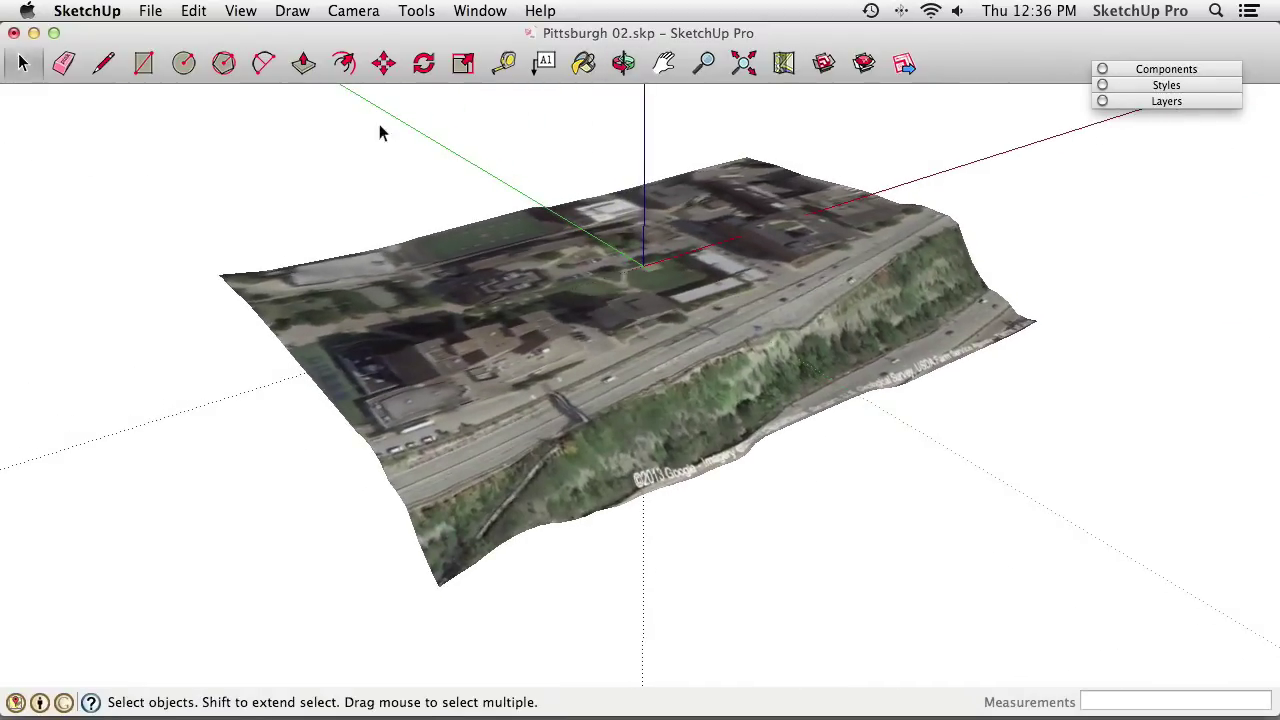
Show the Google tool palette and place it beneath the collapsed Layers dialog
click(243, 12)
mouse_move(257, 38)
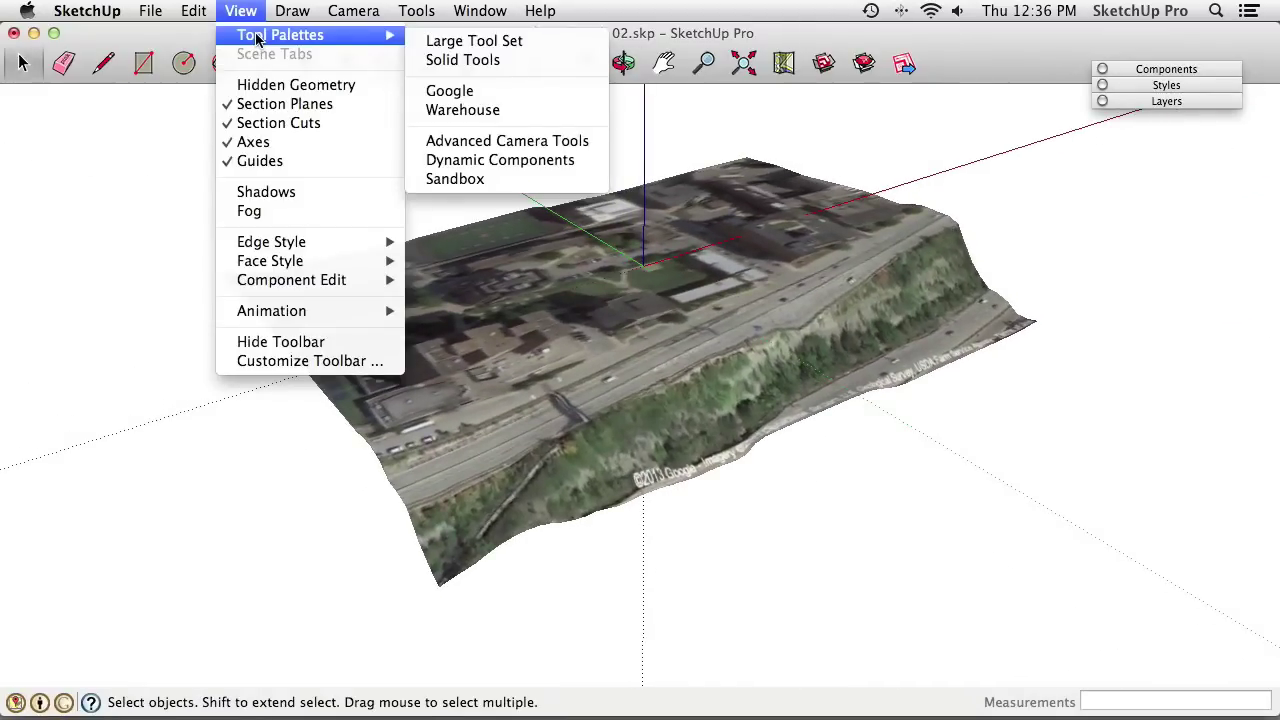
click(478, 95)
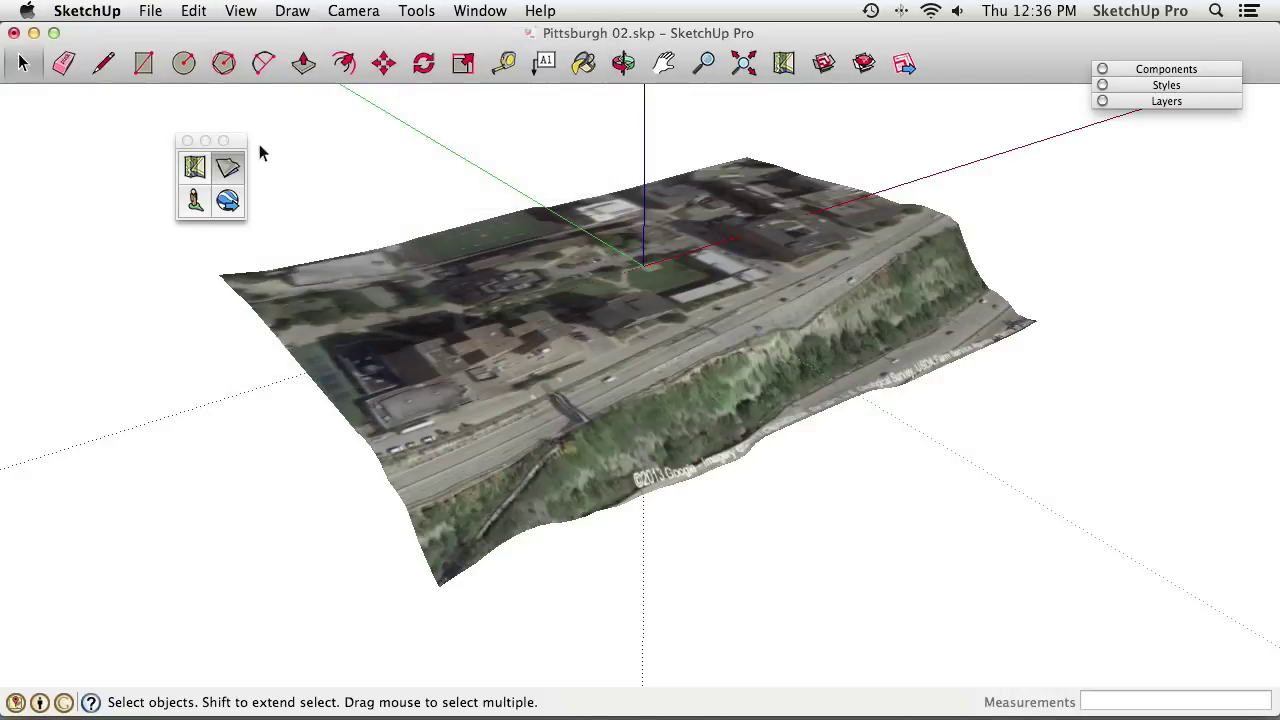
drag(210, 140, 1127, 140)
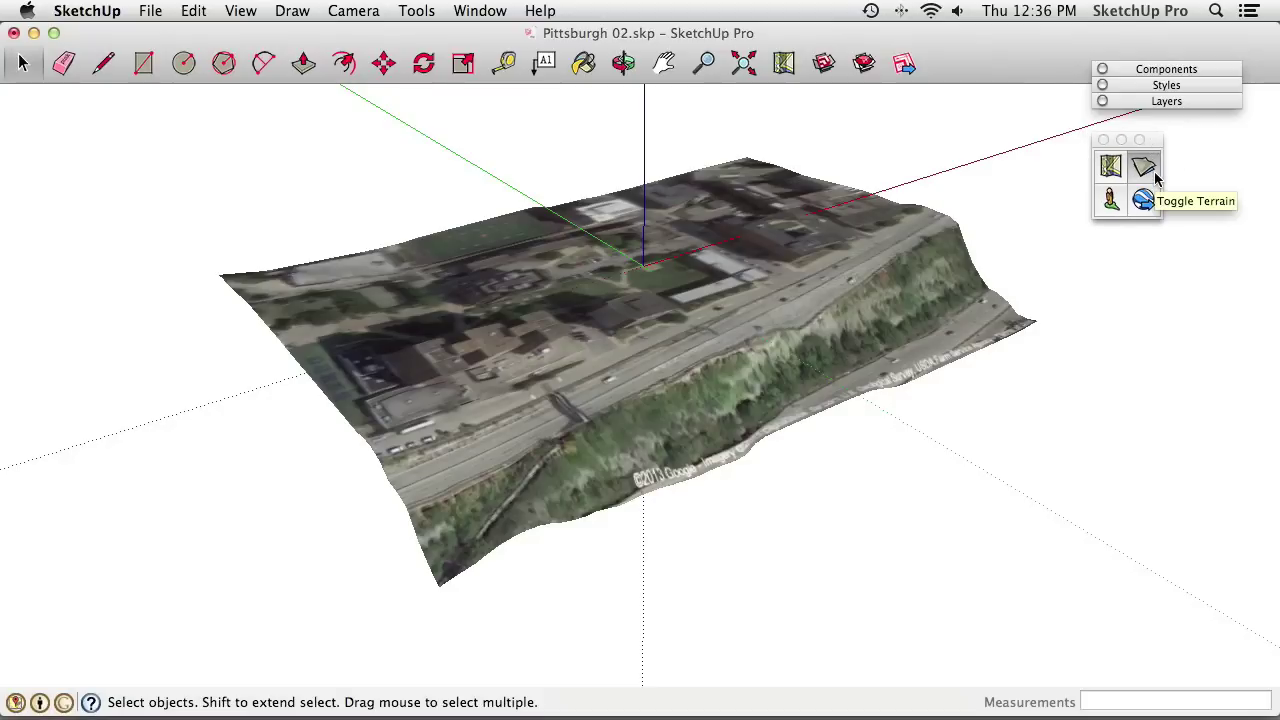
Toggle the terrain repeatedly to compare flat and 3D imagery, ending on flat, and move the Google palette clear of the dialogs
click(1155, 177)
click(1155, 177)
click(1155, 177)
click(1155, 177)
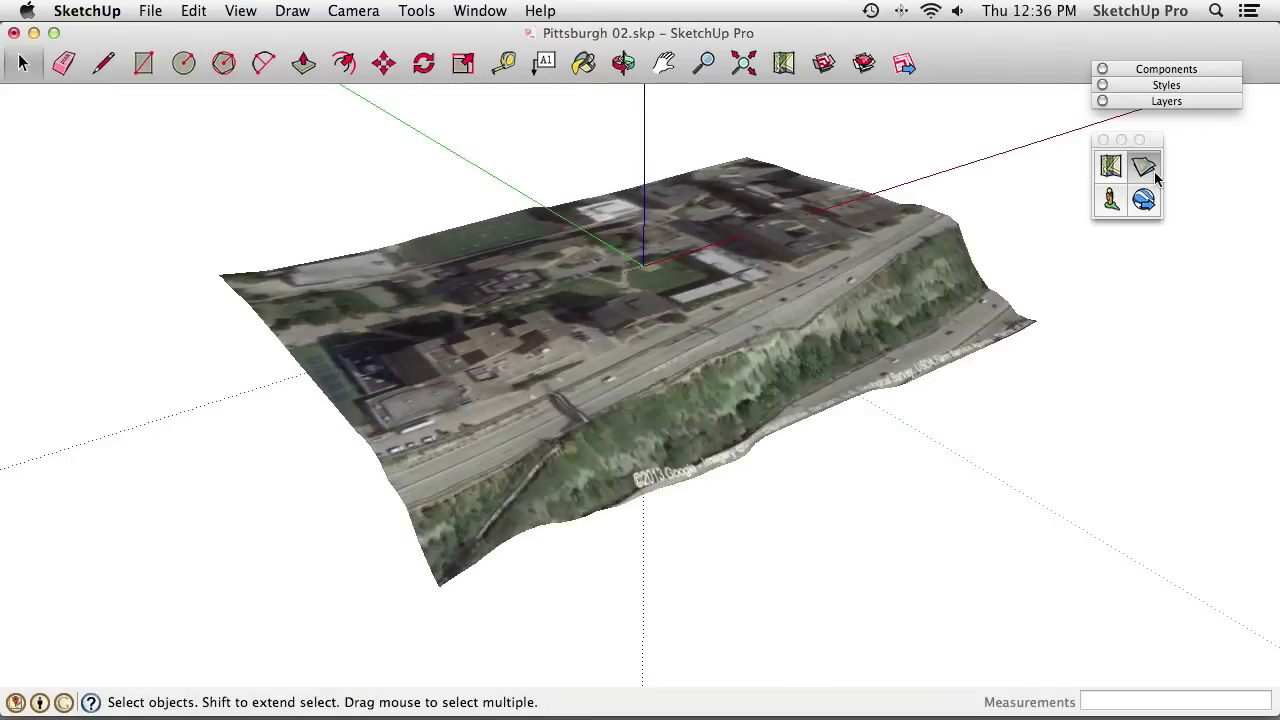
click(1155, 177)
drag(1155, 152, 106, 119)
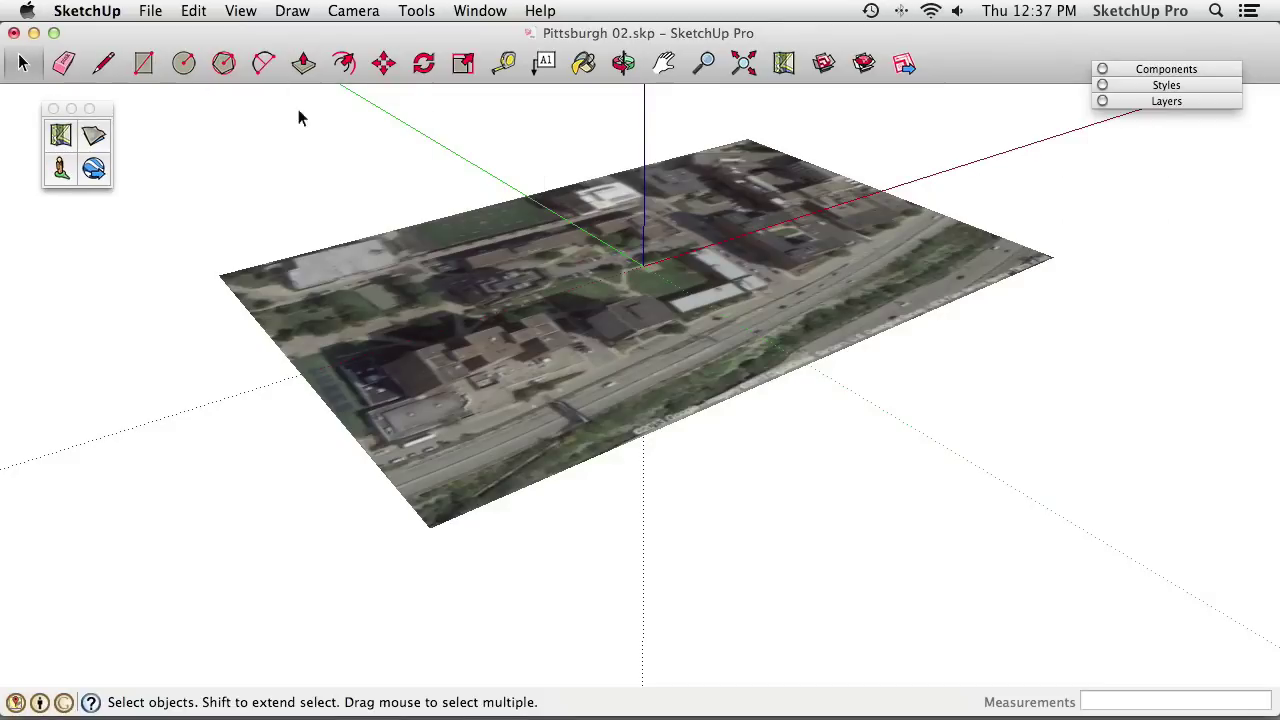
Expand the layer list, reposition the dialogs and place the Google palette just below them
click(1188, 101)
drag(1186, 66, 1070, 106)
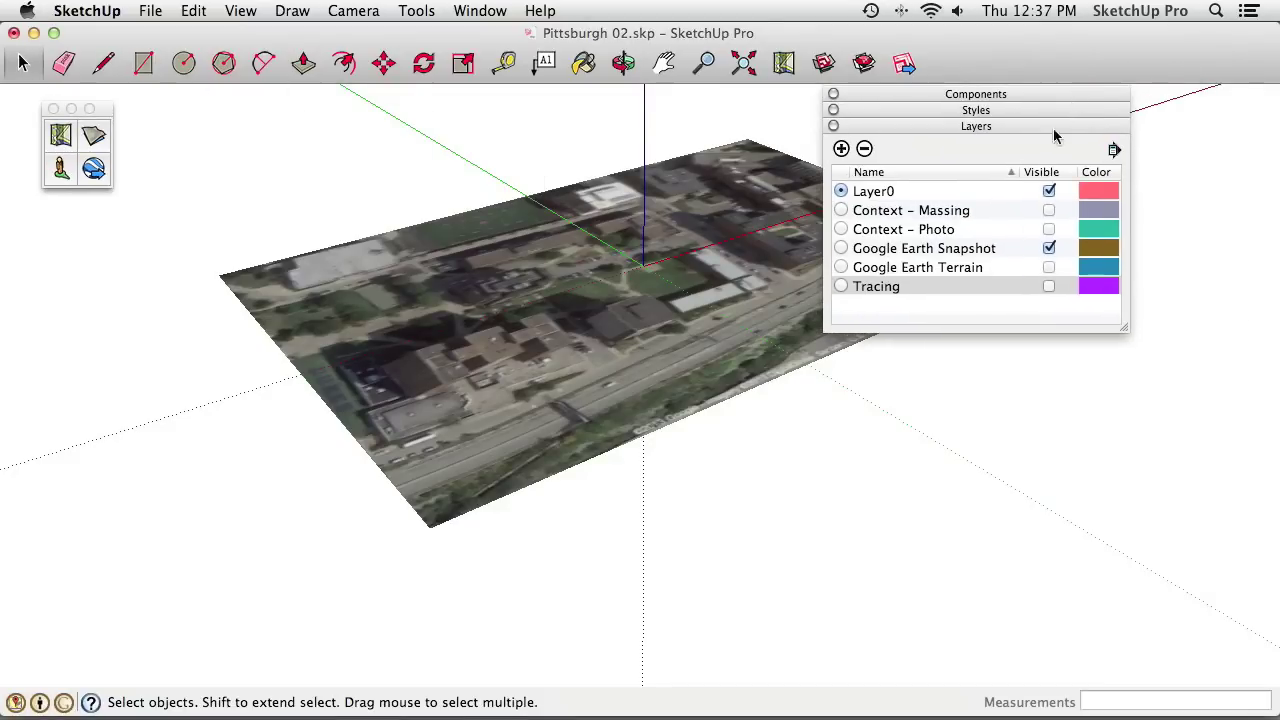
drag(105, 120, 1127, 360)
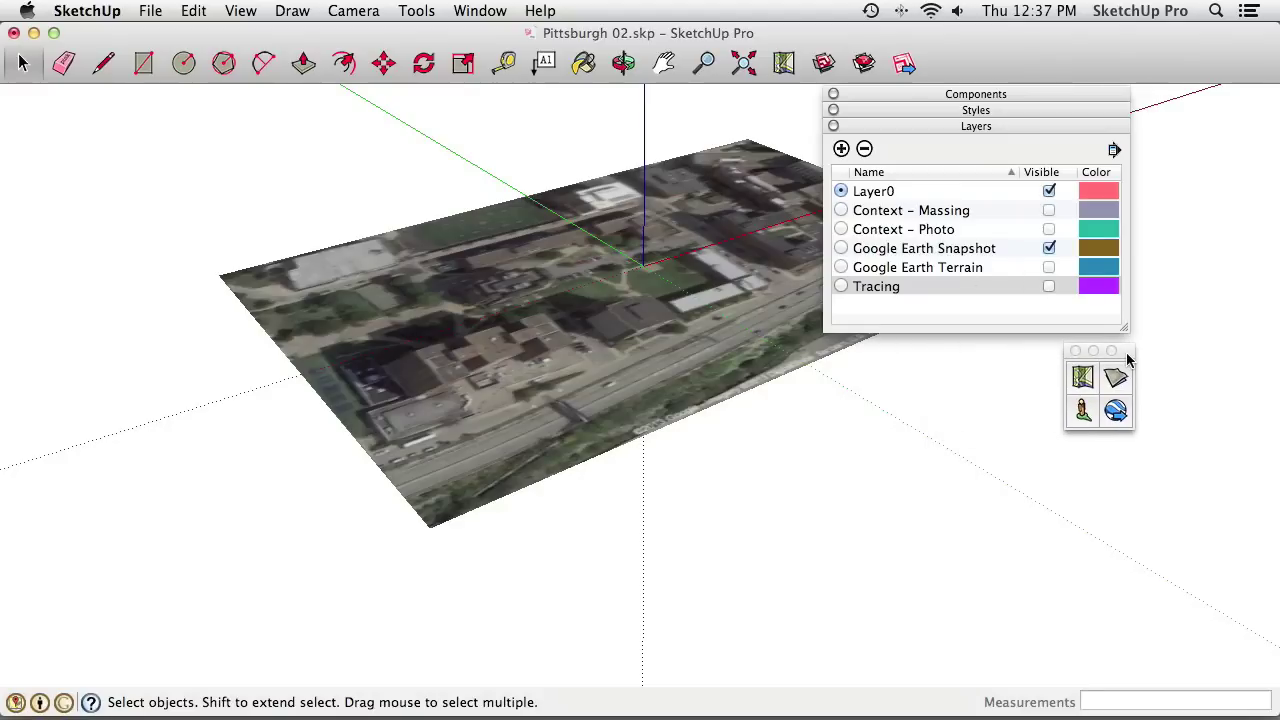
Toggle the terrain to examine how visibility switches between the Google Earth Snapshot and Google Earth Terrain layers, ending on terrain
click(1116, 380)
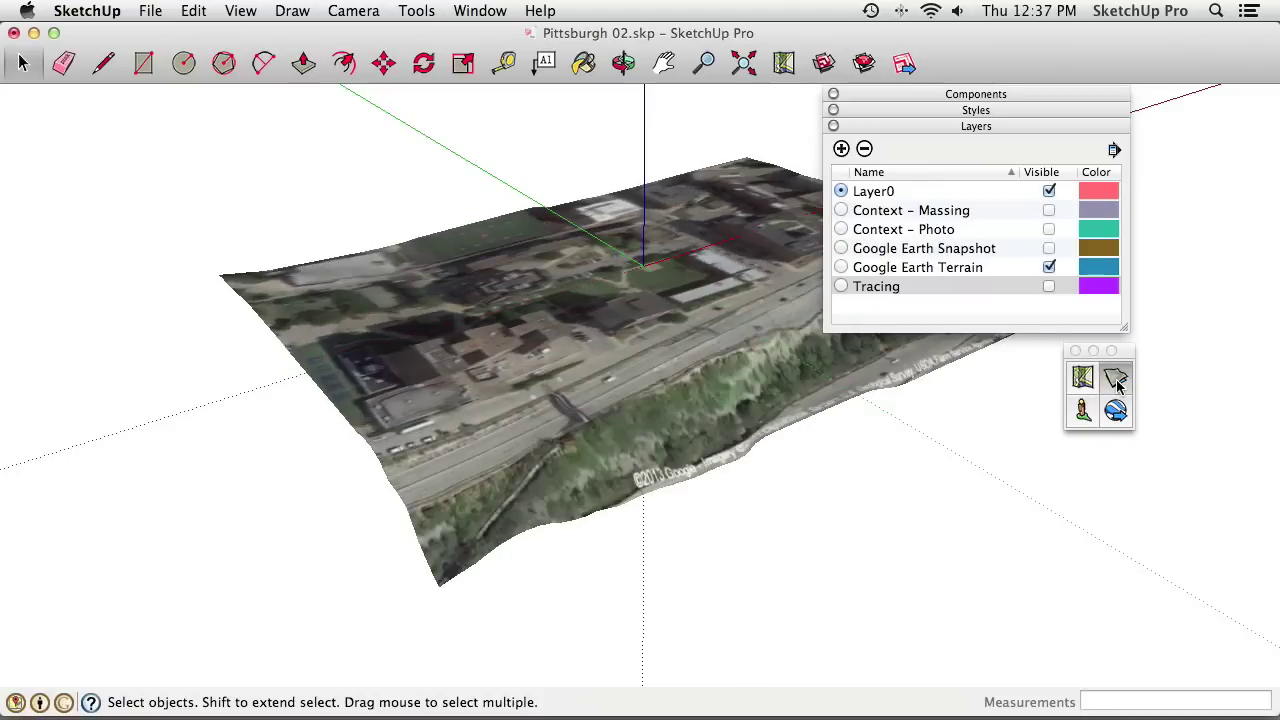
click(1116, 380)
click(1116, 380)
click(1116, 380)
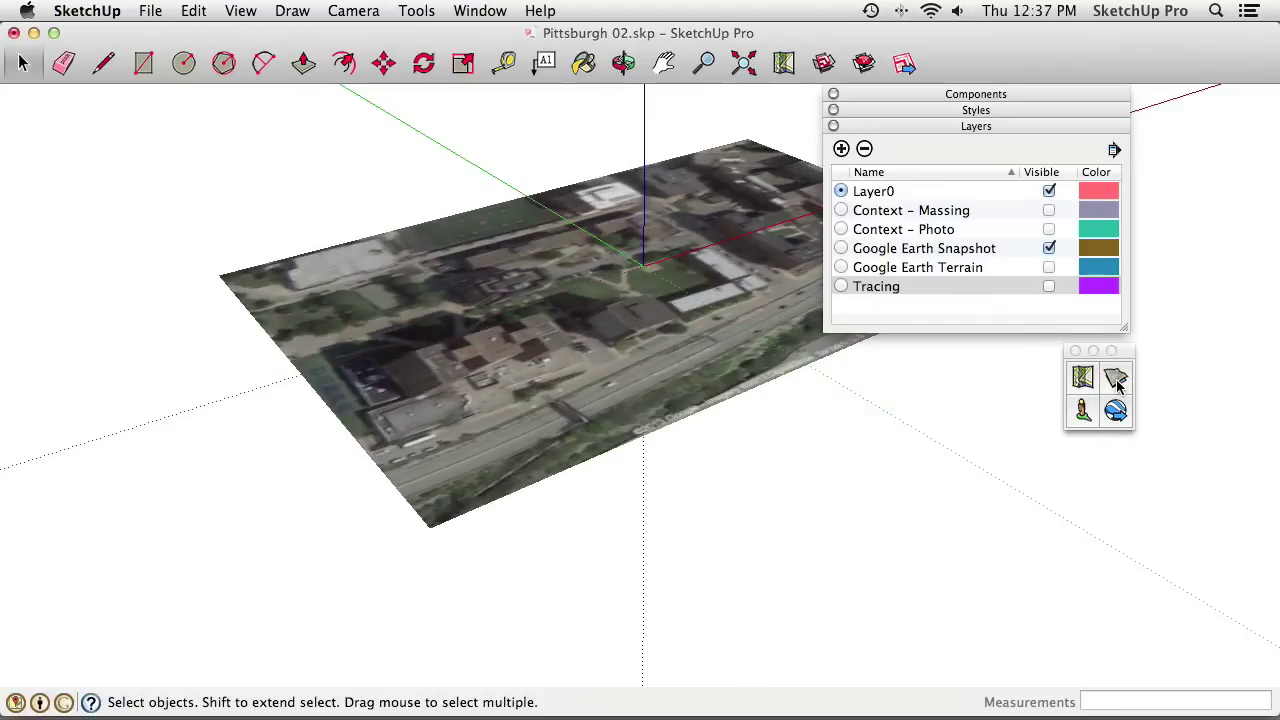
drag(1128, 357, 157, 158)
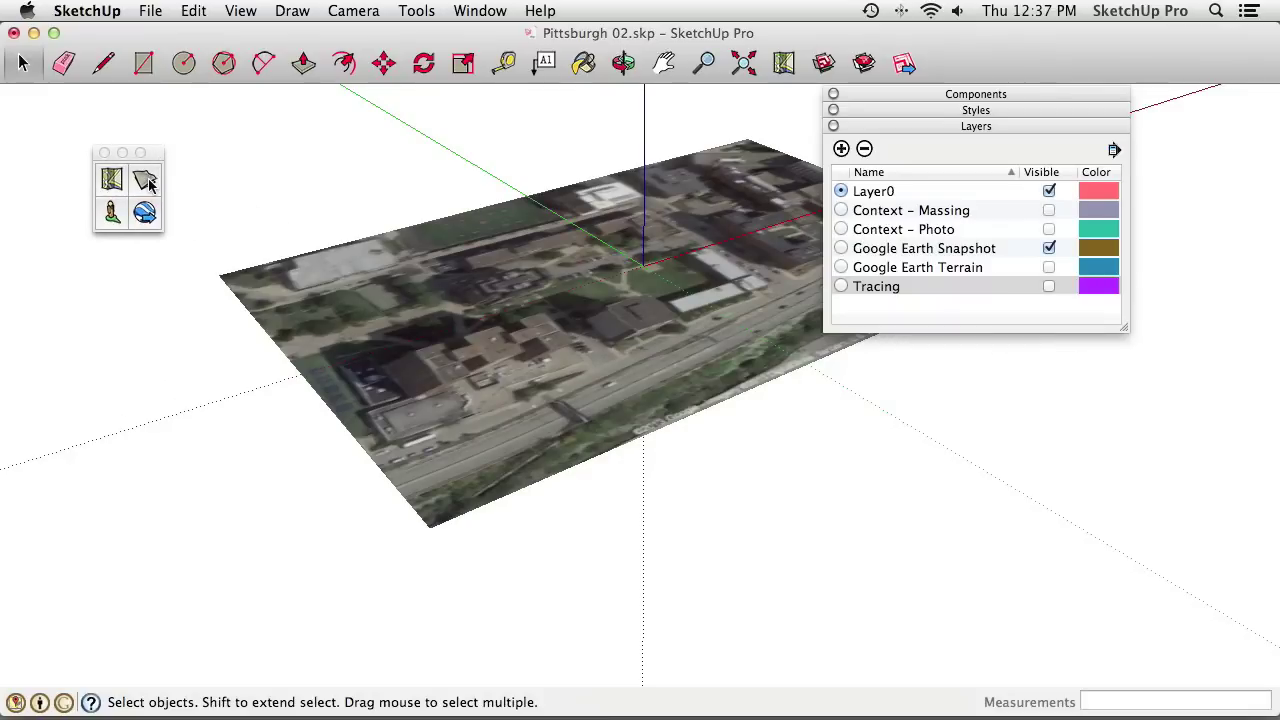
click(145, 180)
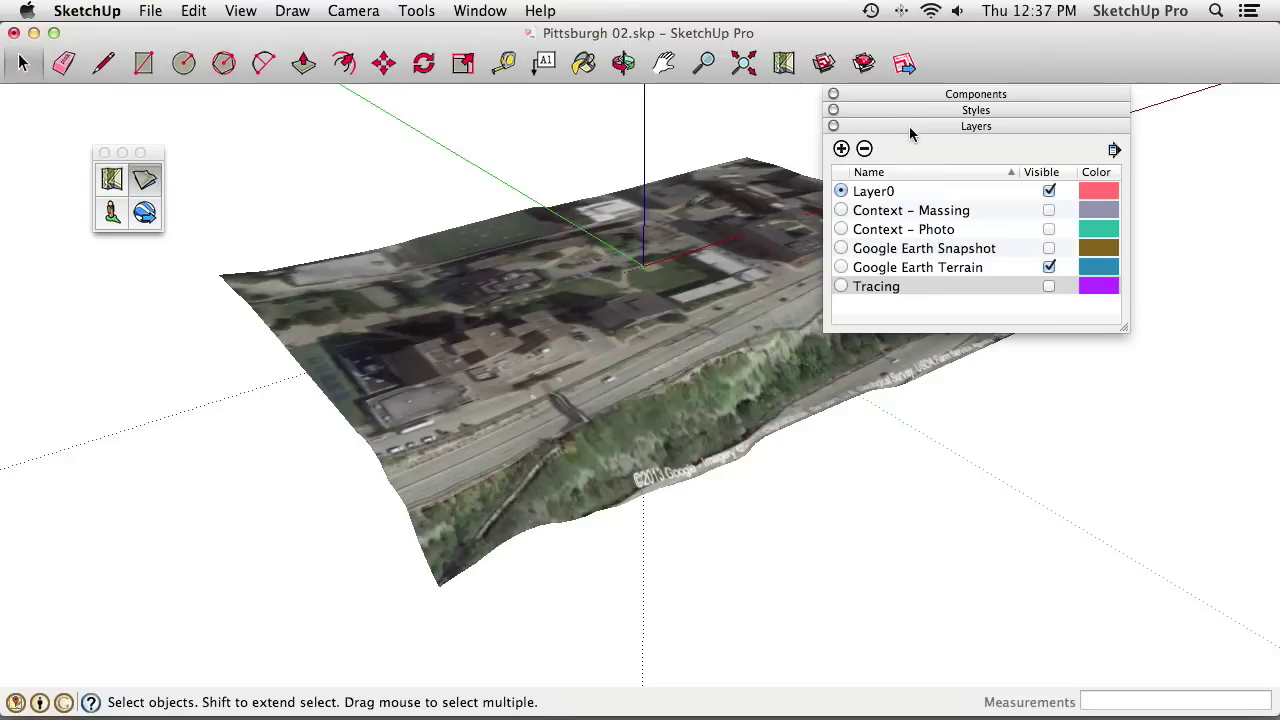
Show the Context - Photo layer and examine how the photo-textured buildings sit on the terrain
middle_drag(716, 255, 596, 331)
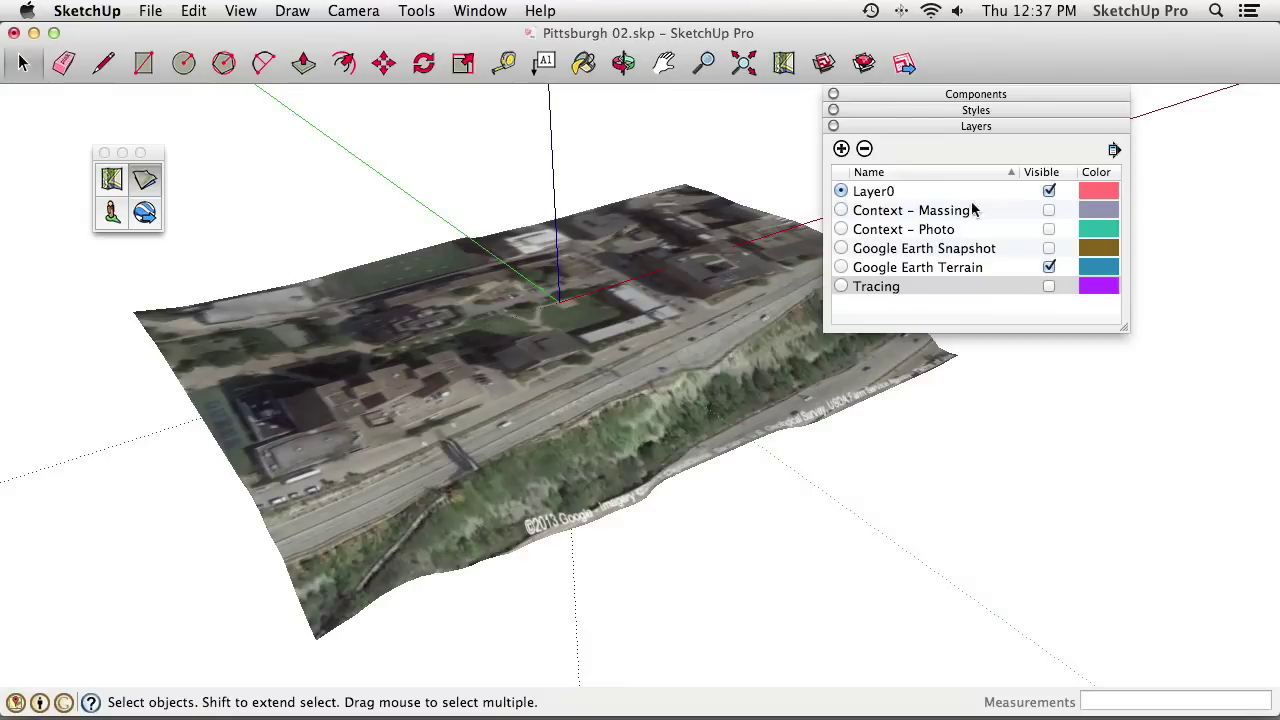
click(1048, 229)
middle_drag(768, 314, 602, 390)
scroll(604, 380, up, 3)
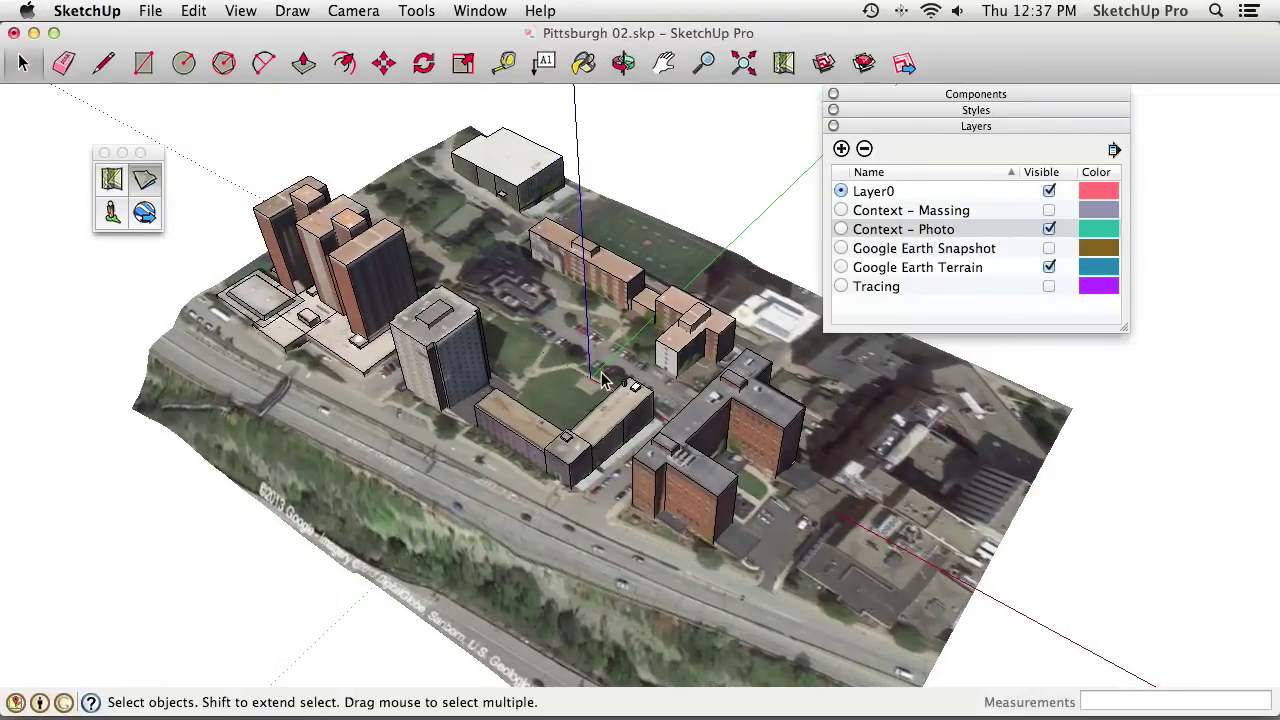
scroll(603, 381, up, 3)
middle_drag(845, 438, 678, 392)
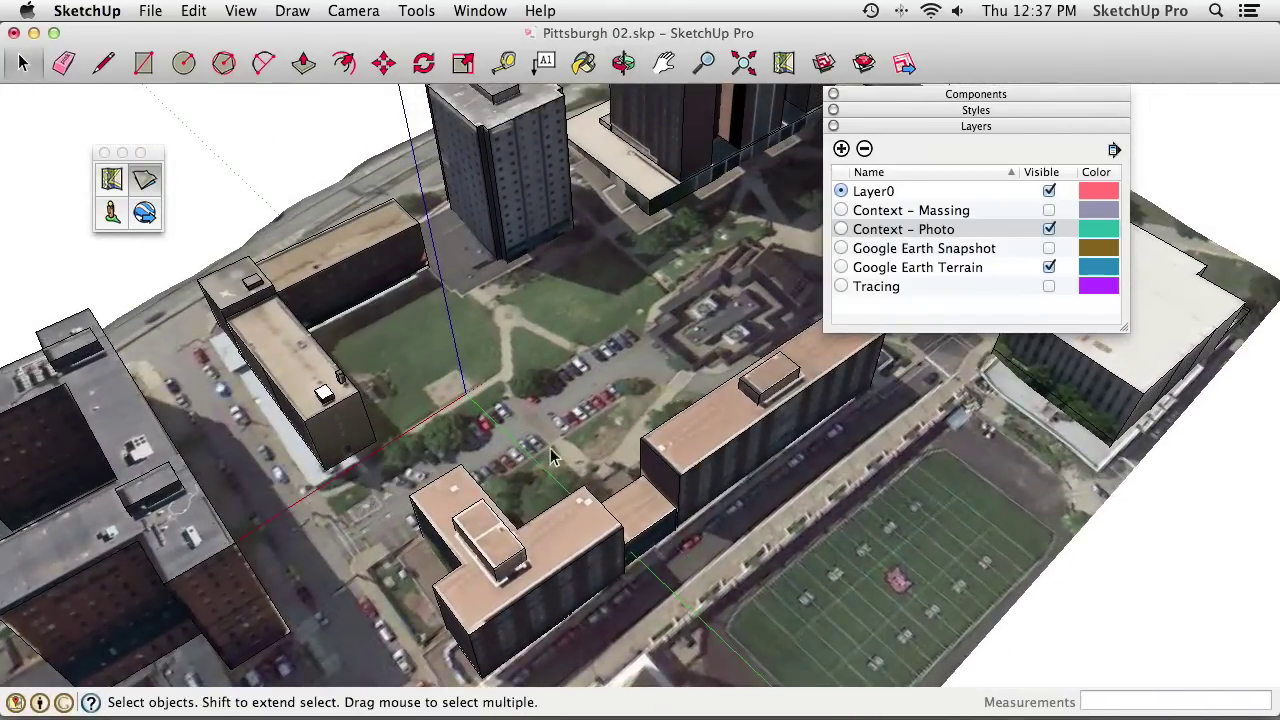
scroll(455, 232, down, 5)
middle_drag(500, 260, 636, 262)
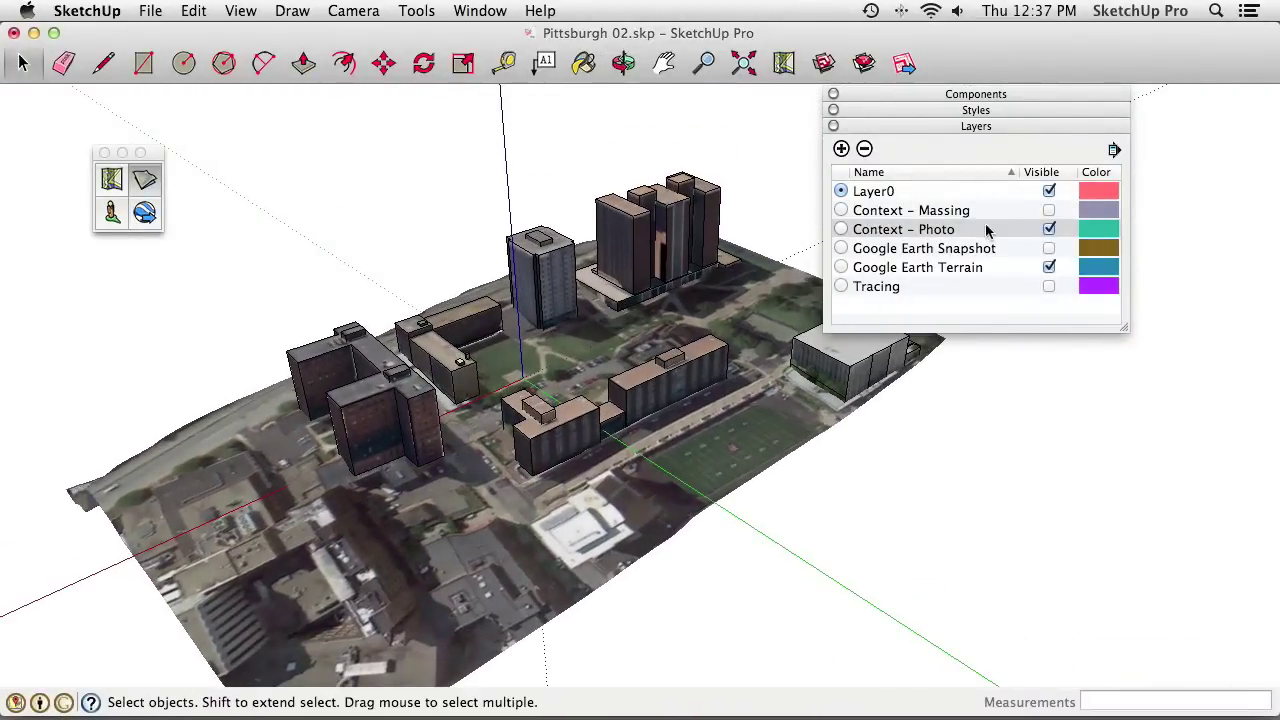
Hide the Context - Photo layer and switch the site imagery from 3D terrain to the flat snapshot
click(1049, 229)
middle_drag(643, 349, 678, 290)
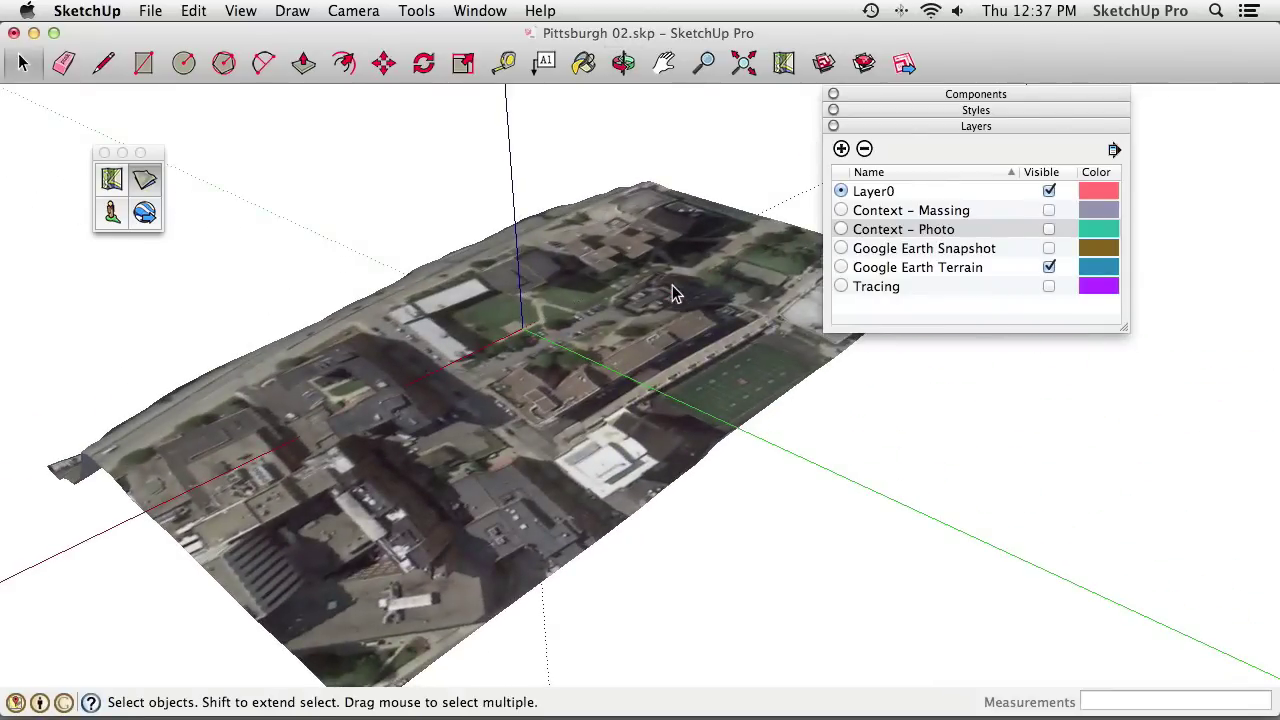
click(145, 180)
middle_drag(688, 337, 510, 318)
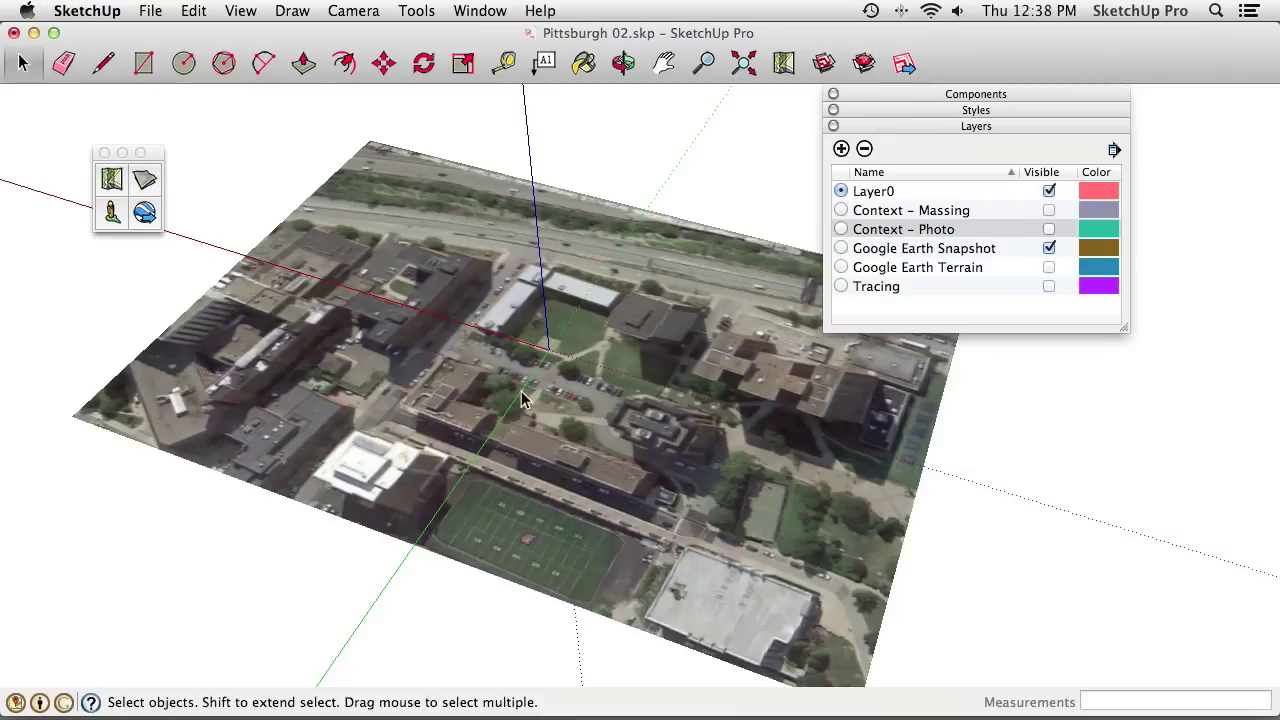
Show the Tracing layer so the street linework lies over the flat site snapshot
scroll(515, 380, up, 3)
middle_drag(508, 323, 532, 385)
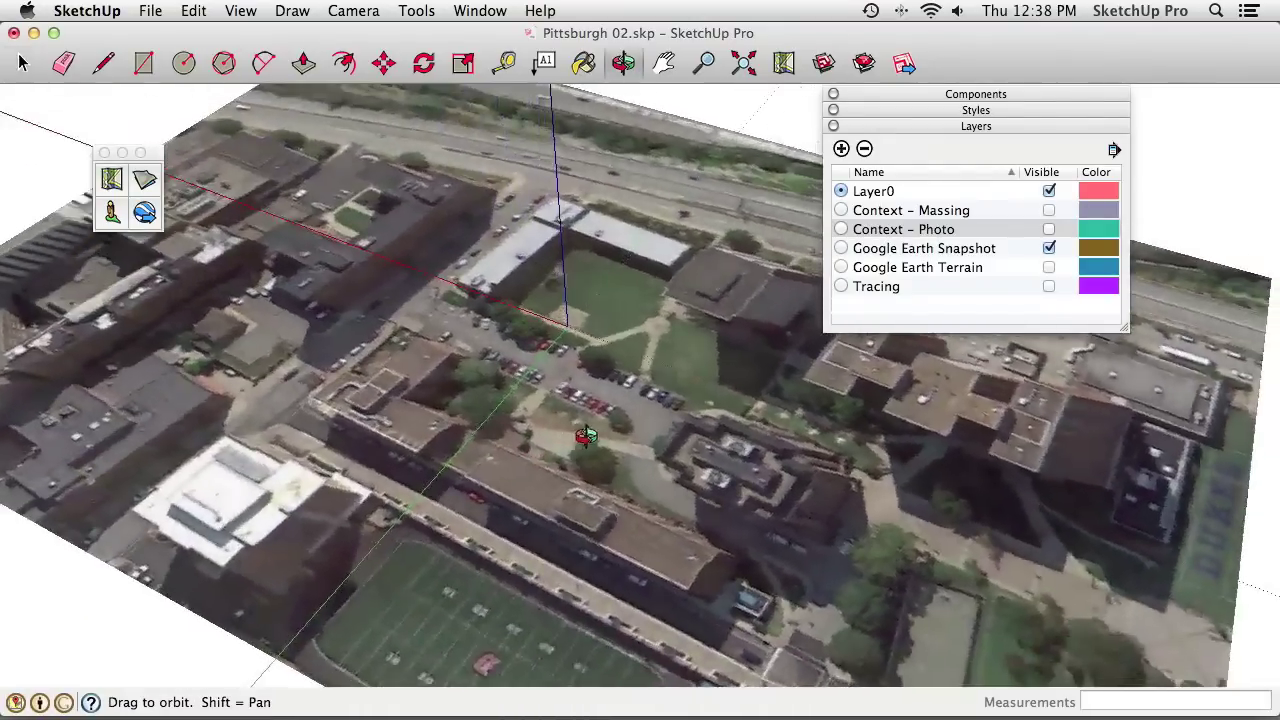
click(1048, 287)
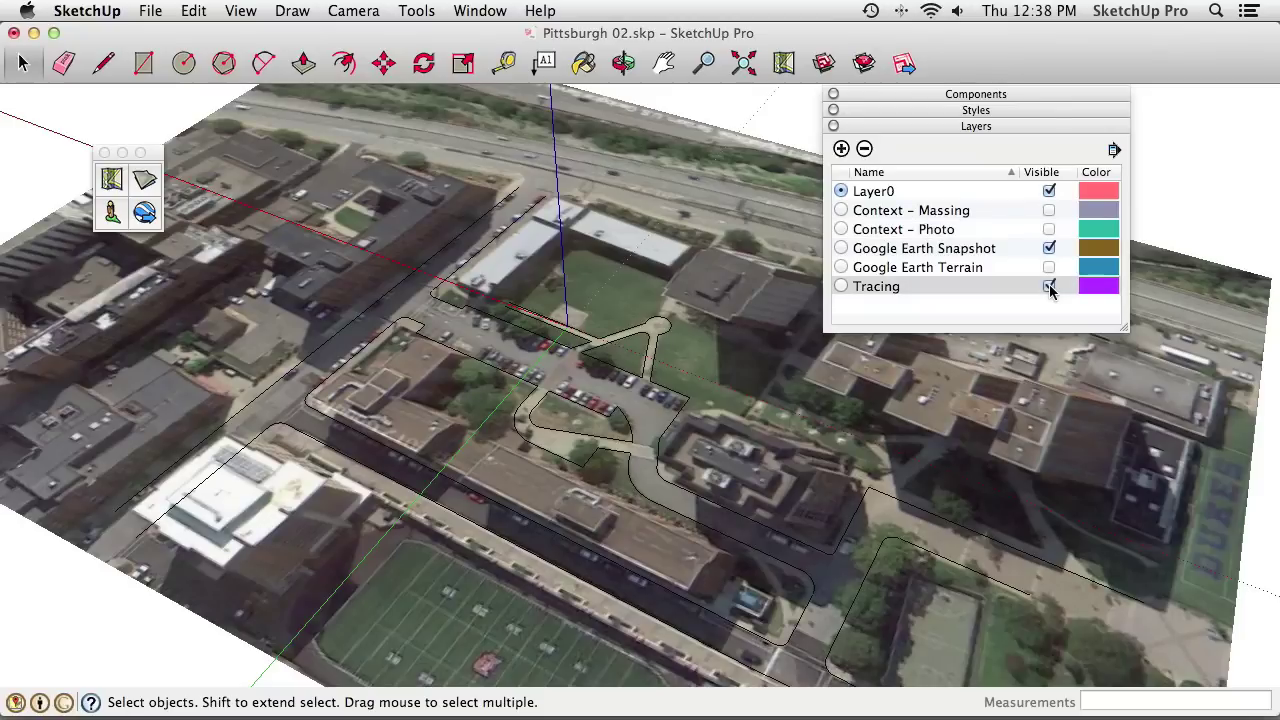
Apply the HiddenLine style to examine the traced streets without imagery, and return to the Shaded with textures style
click(1020, 128)
click(1065, 111)
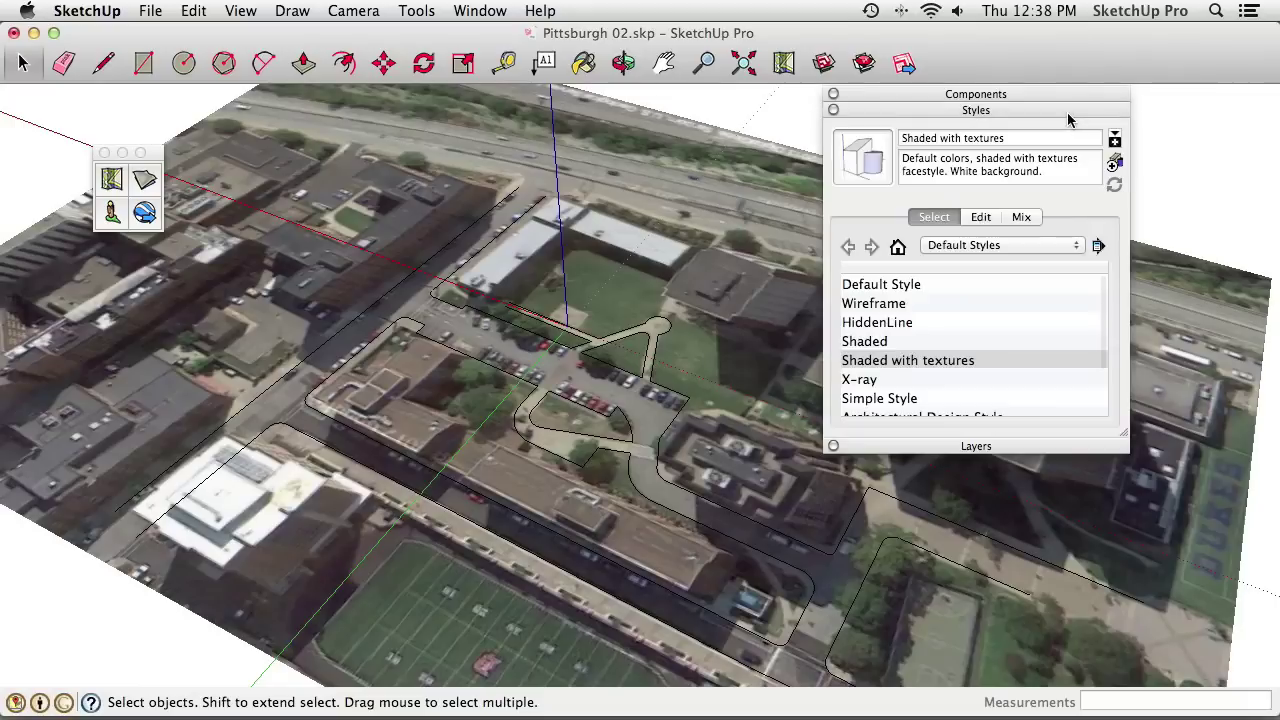
click(899, 324)
middle_drag(574, 375, 616, 366)
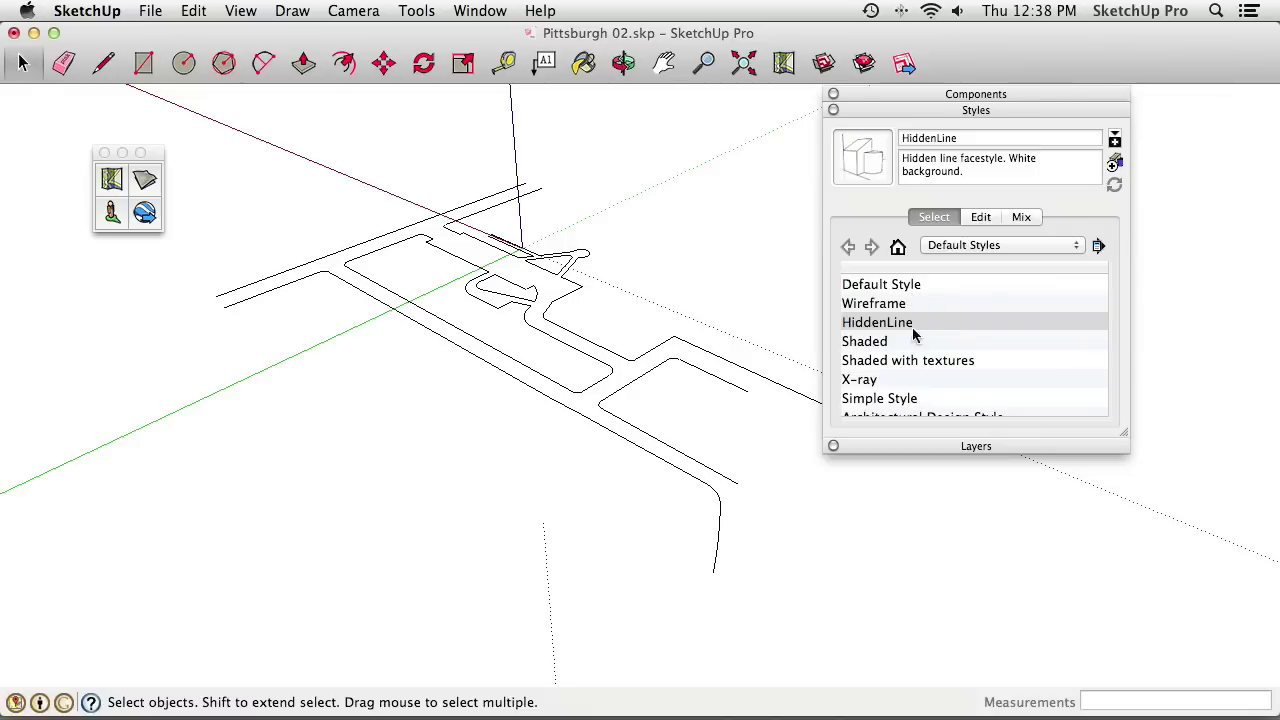
click(913, 364)
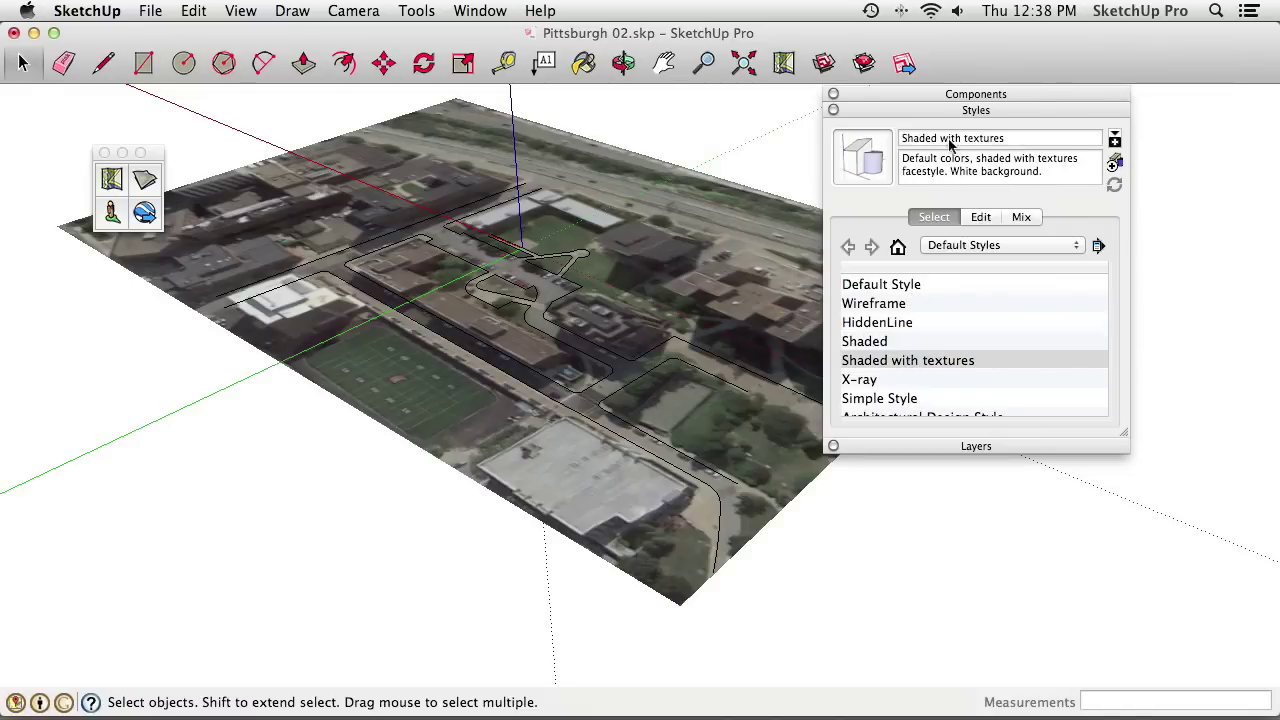
Hide the Google Earth Snapshot layer, show Google Earth Terrain, and examine the tracing lines against the 3D terrain
click(958, 112)
middle_drag(671, 271, 745, 197)
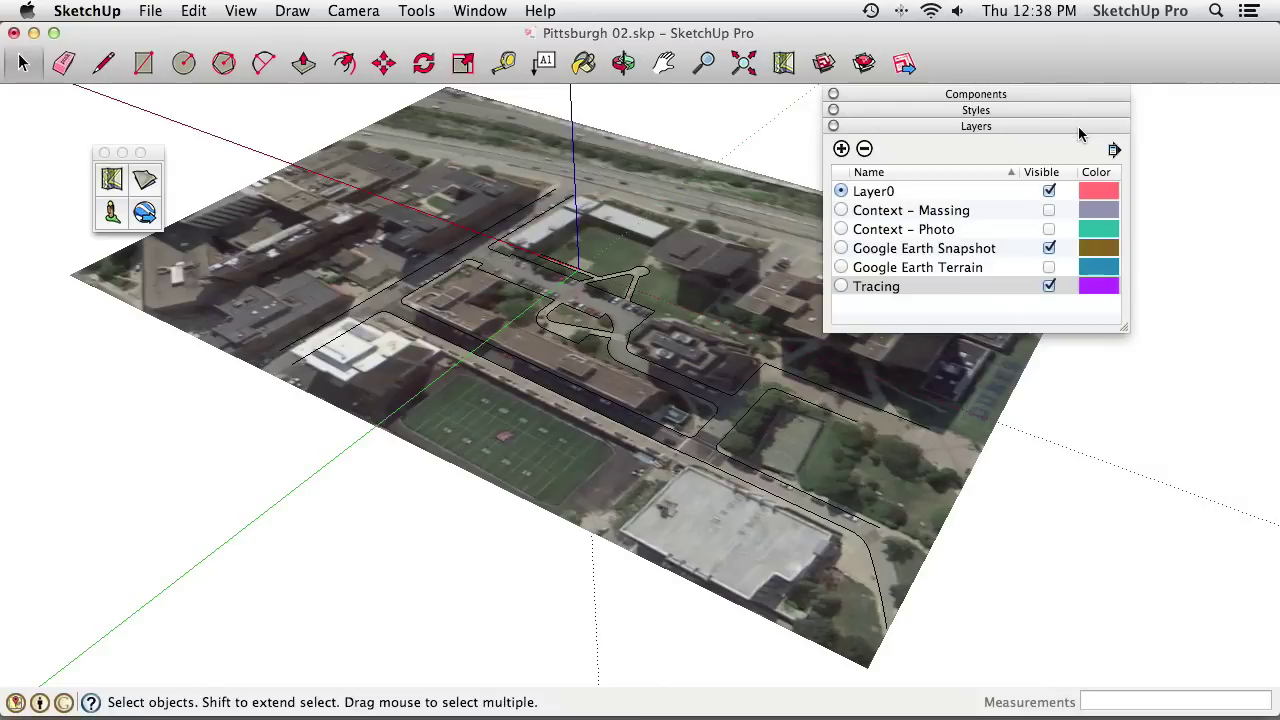
click(1050, 250)
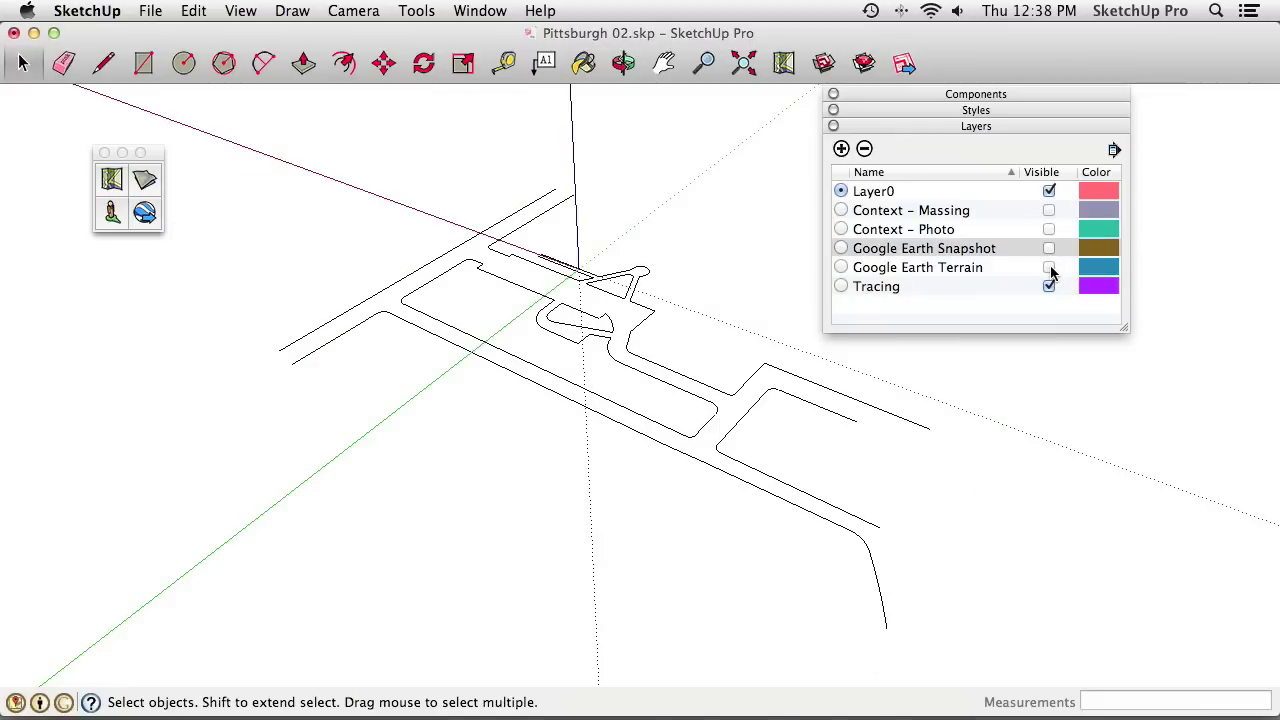
click(1049, 268)
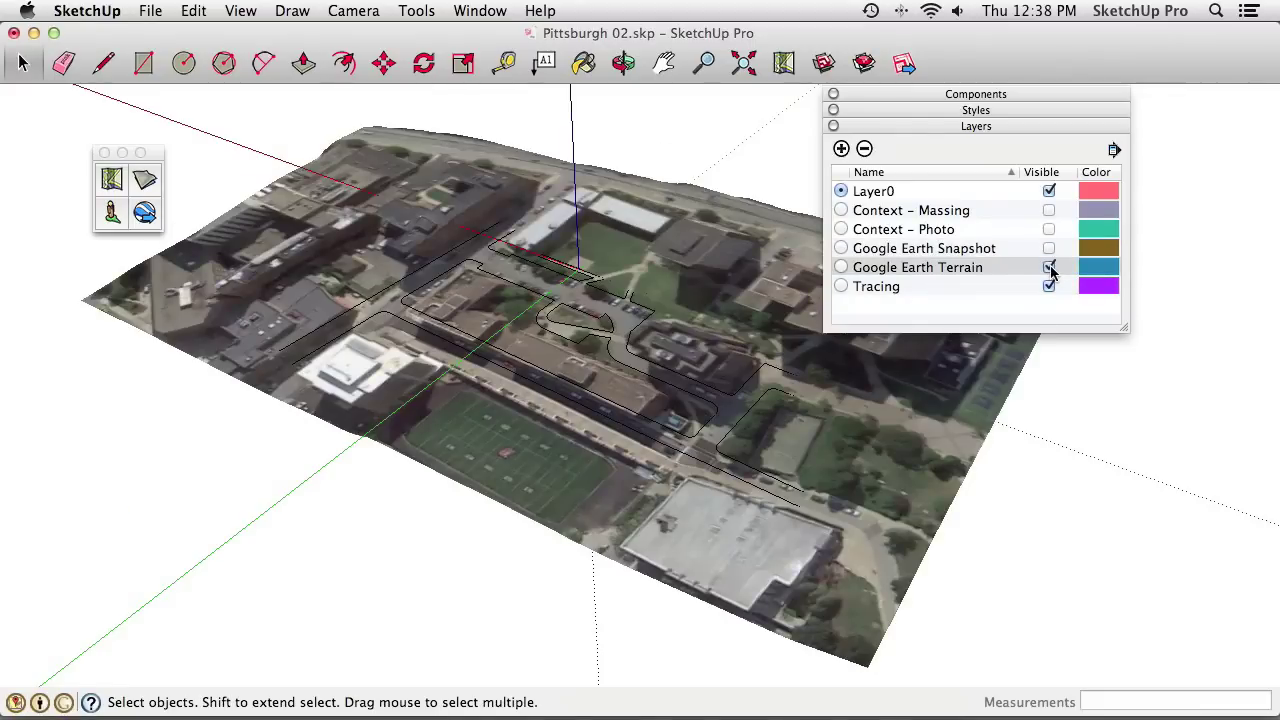
middle_drag(708, 360, 665, 425)
middle_drag(633, 273, 674, 309)
Lock the Google Earth terrain group and unlock it again
click(670, 300)
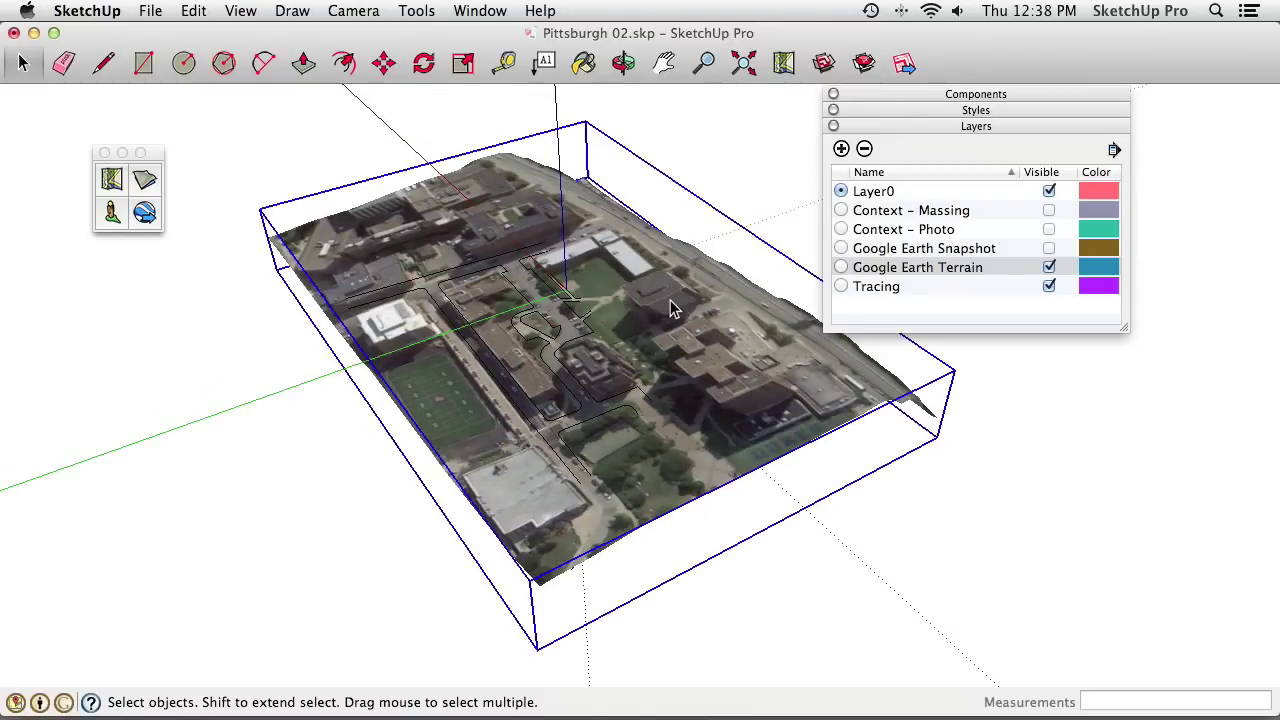
right_click(670, 300)
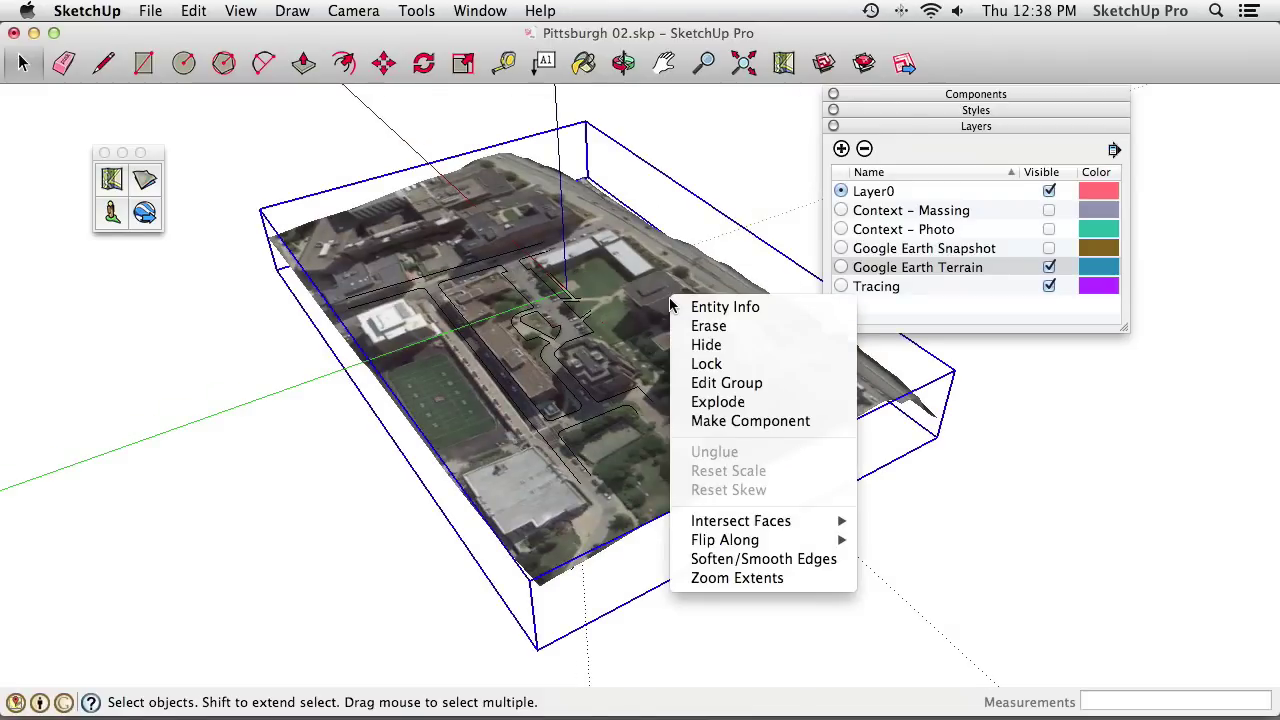
click(700, 362)
middle_drag(720, 375, 617, 293)
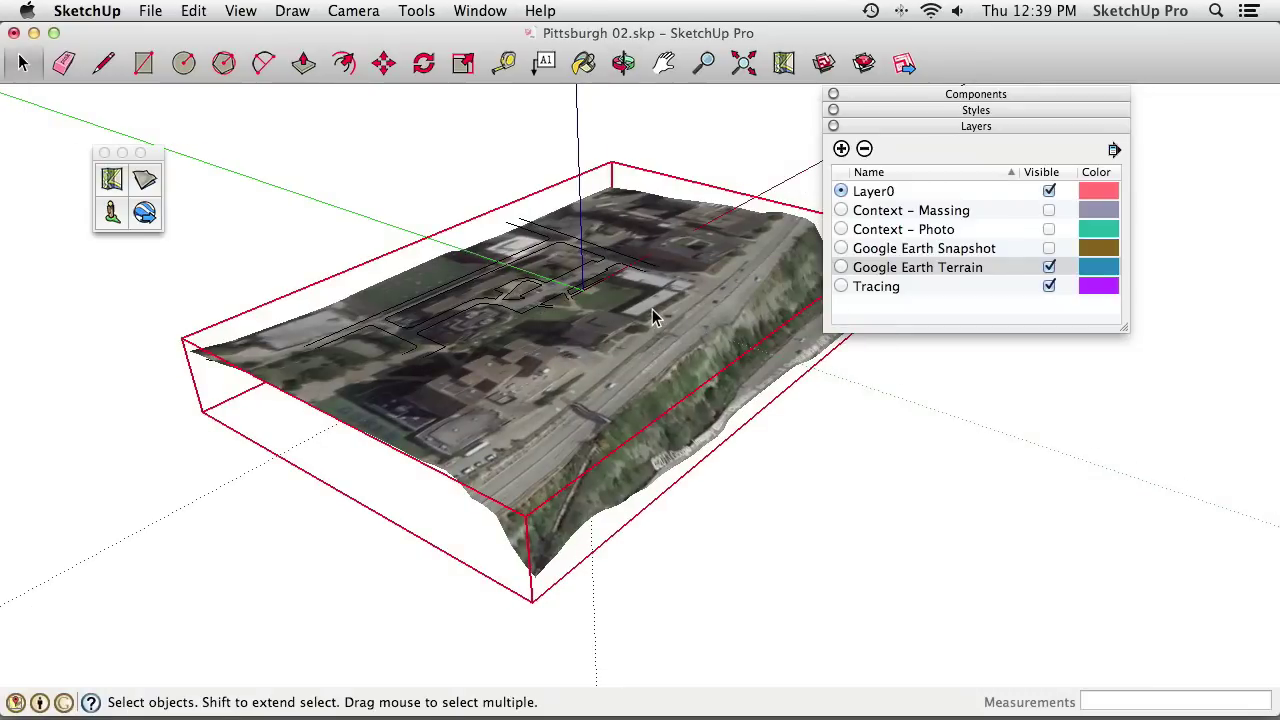
right_click(652, 312)
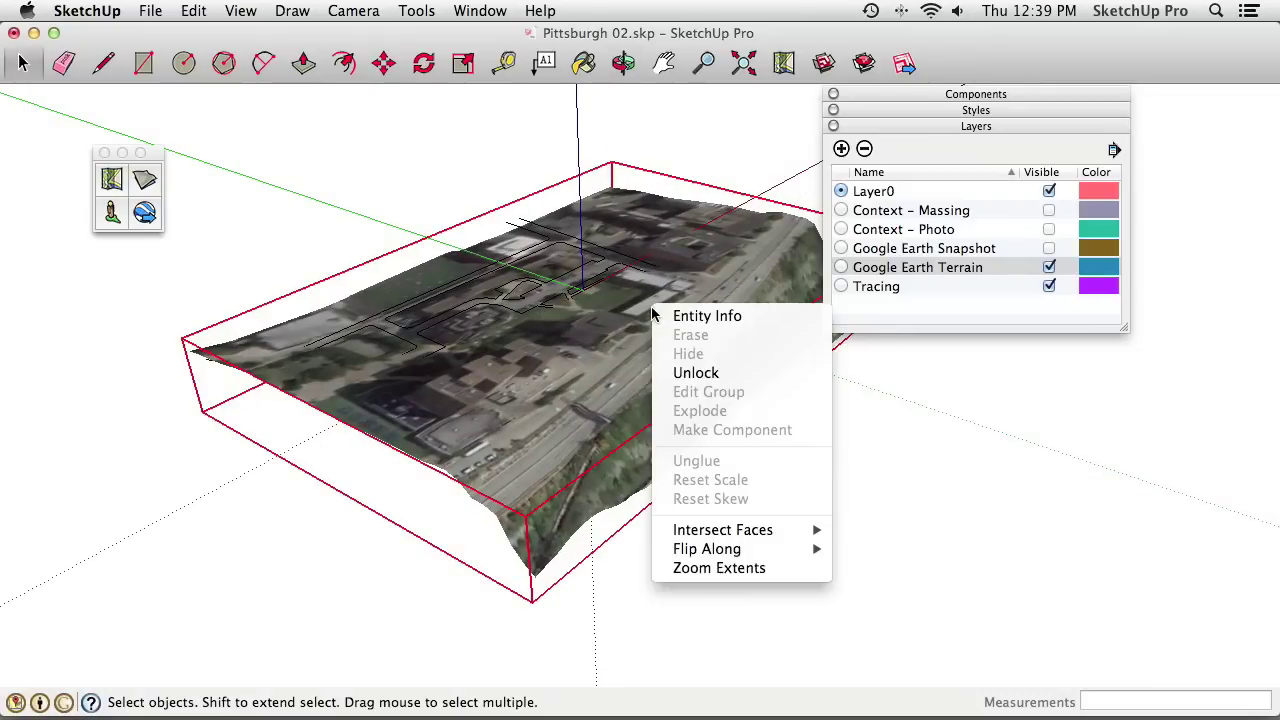
click(704, 375)
middle_drag(690, 292, 685, 313)
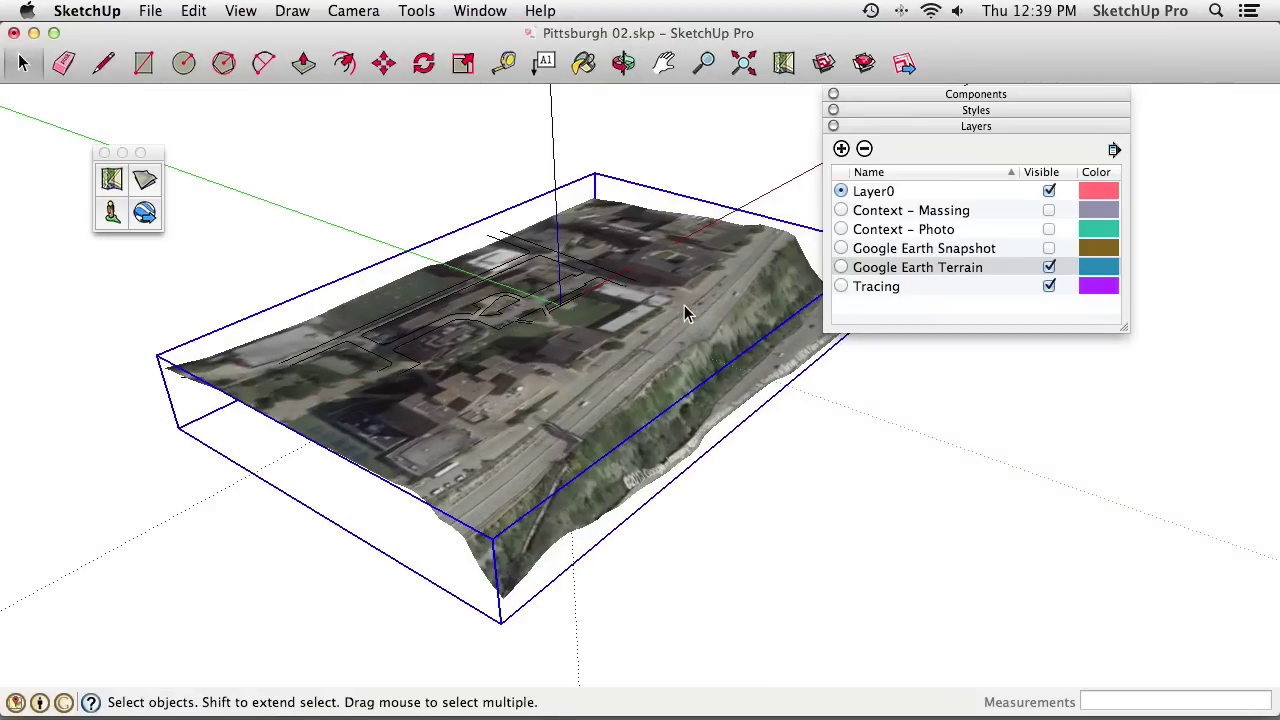
Copy the unlocked terrain group and paste the duplicate in place
click(192, 12)
click(222, 106)
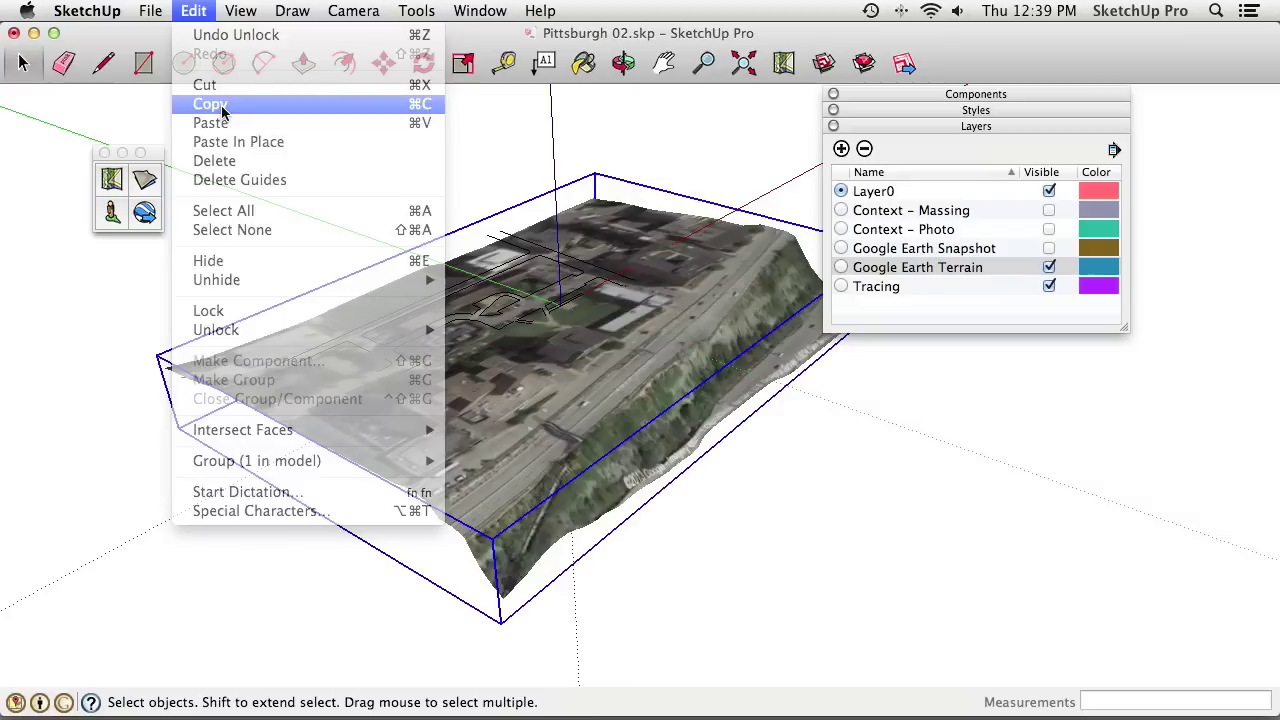
click(188, 12)
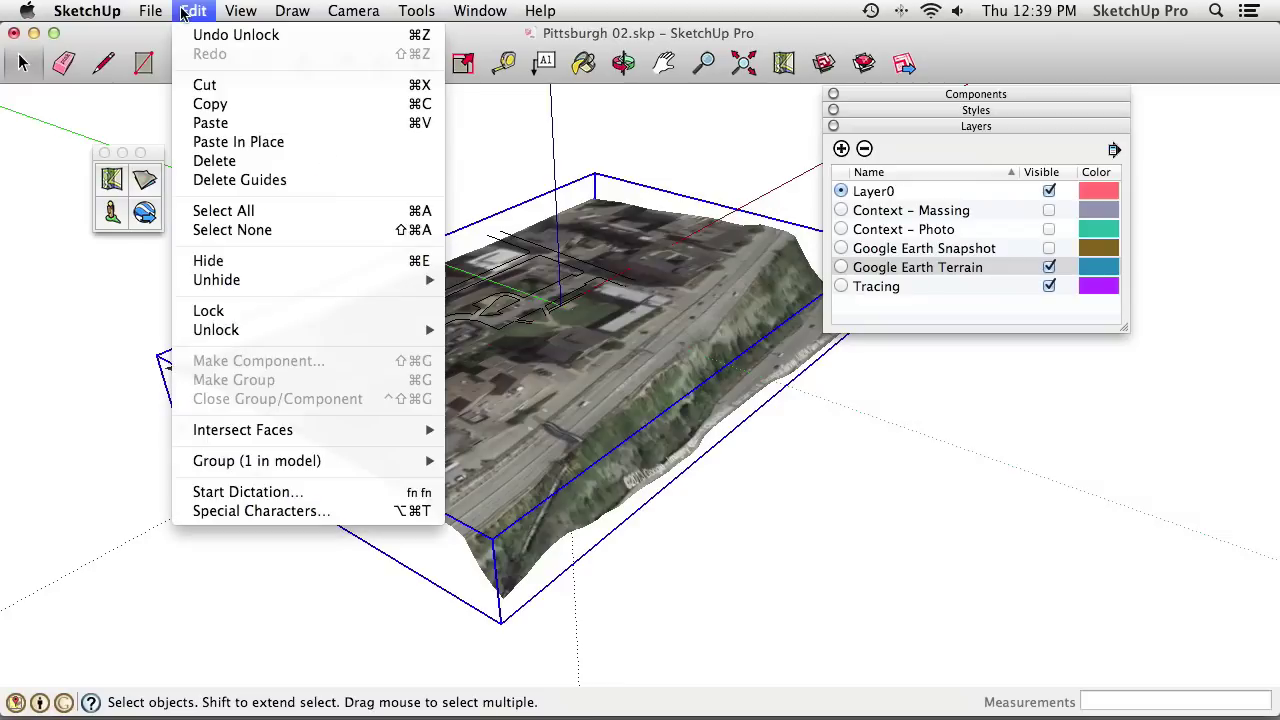
click(250, 142)
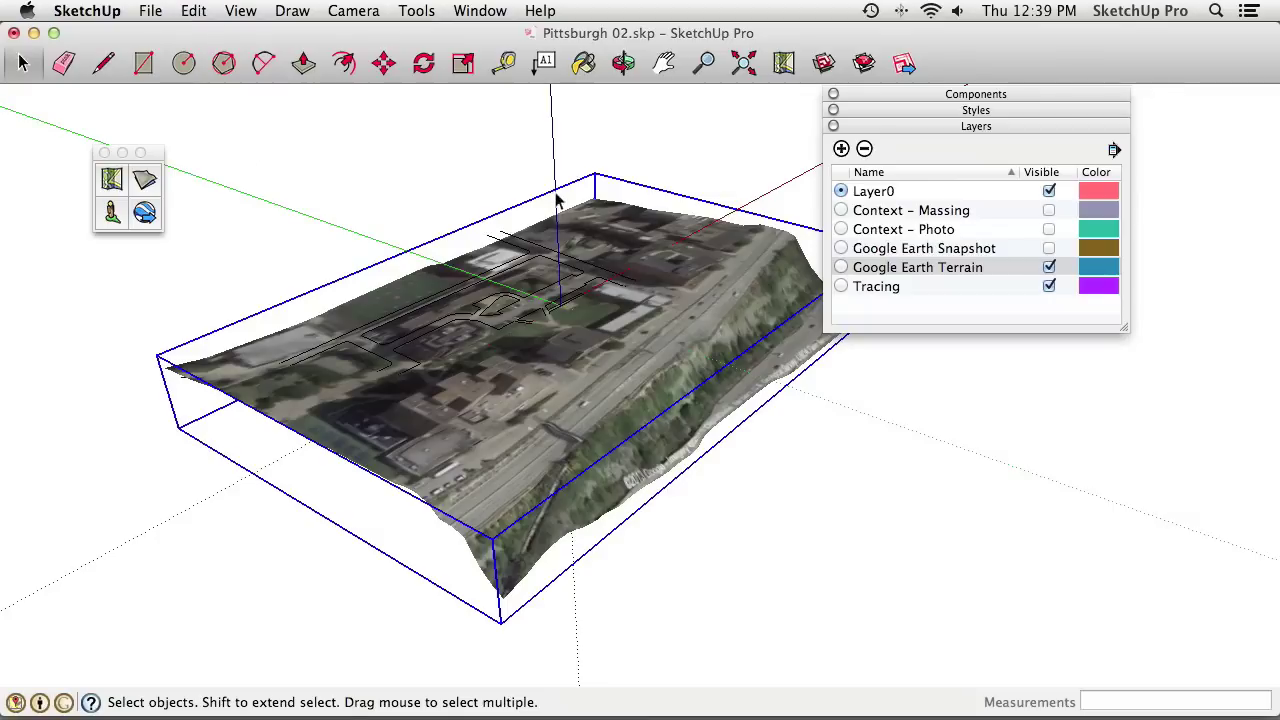
Request Entity Info for the pasted terrain group and reset the workspace in the application preferences to recover off-screen dialogs
right_click(627, 236)
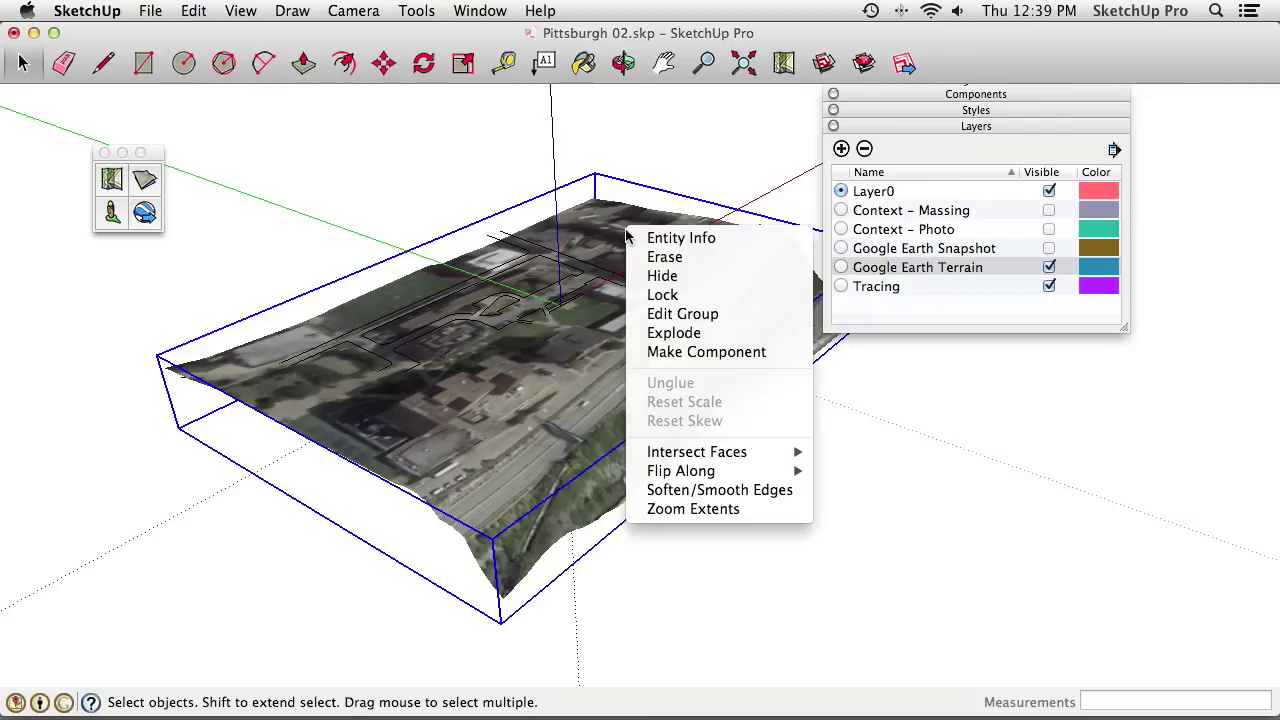
click(634, 237)
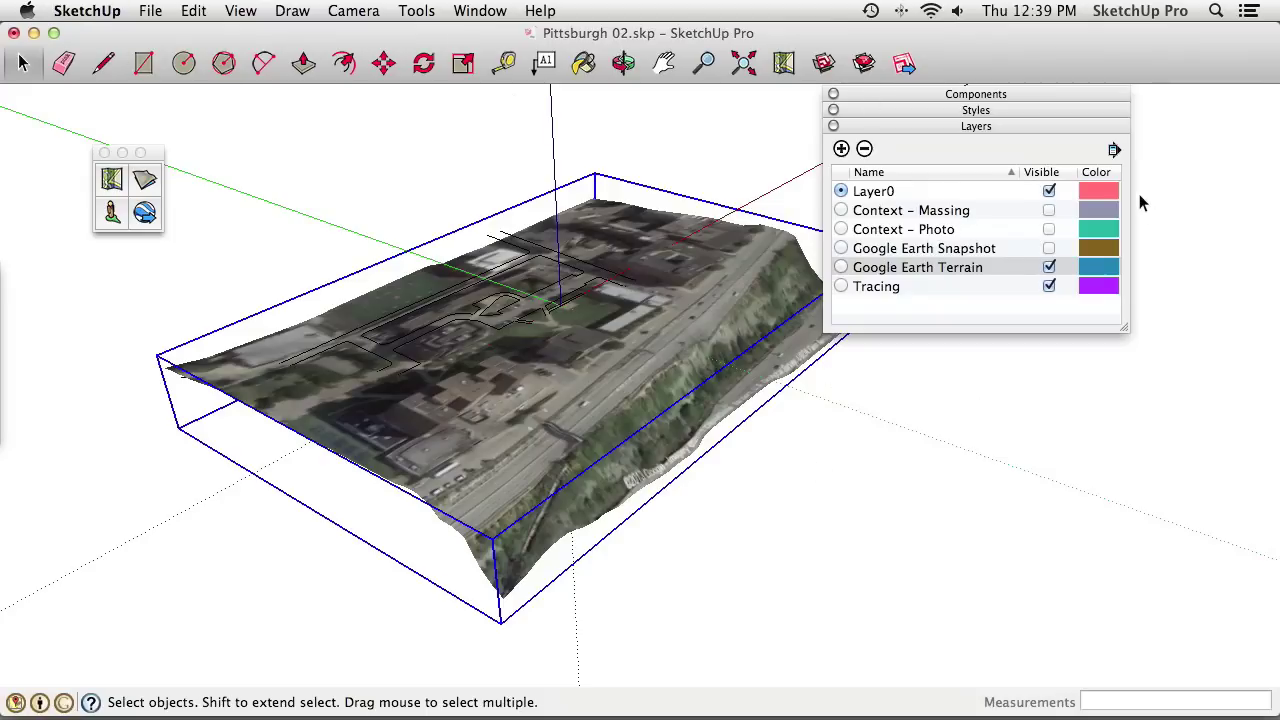
click(108, 14)
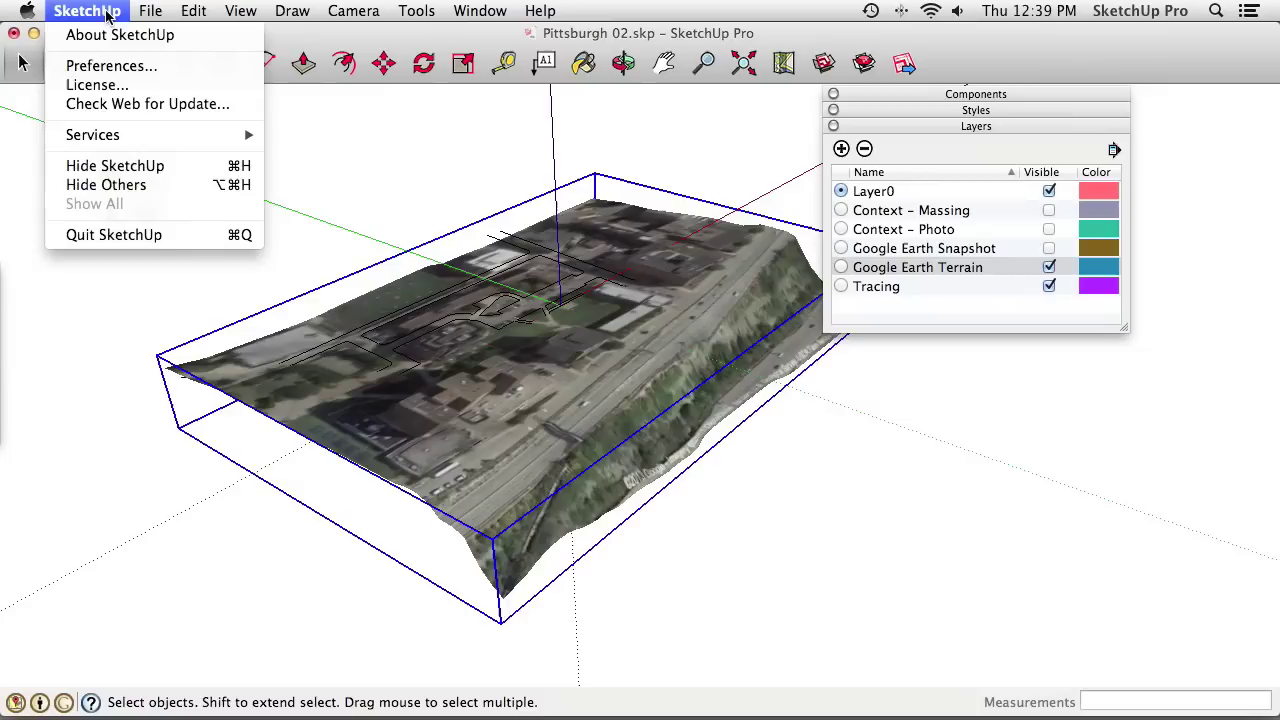
click(108, 66)
click(480, 10)
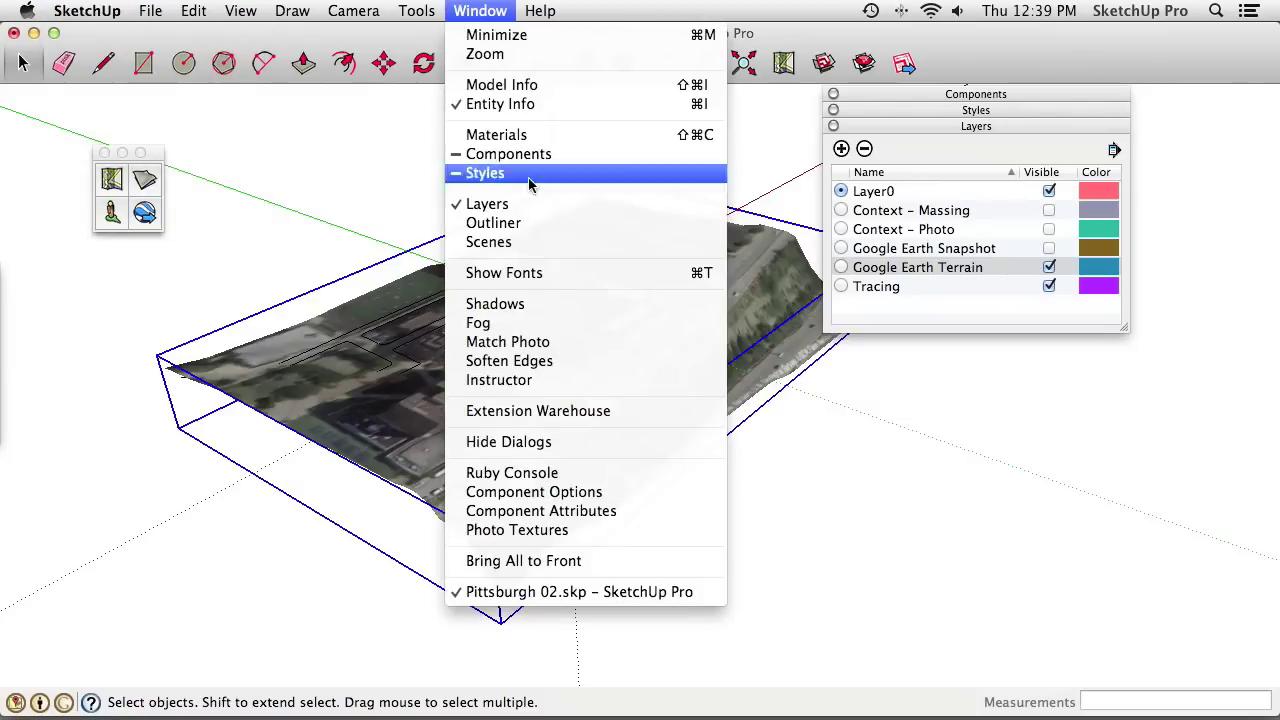
click(492, 10)
click(95, 12)
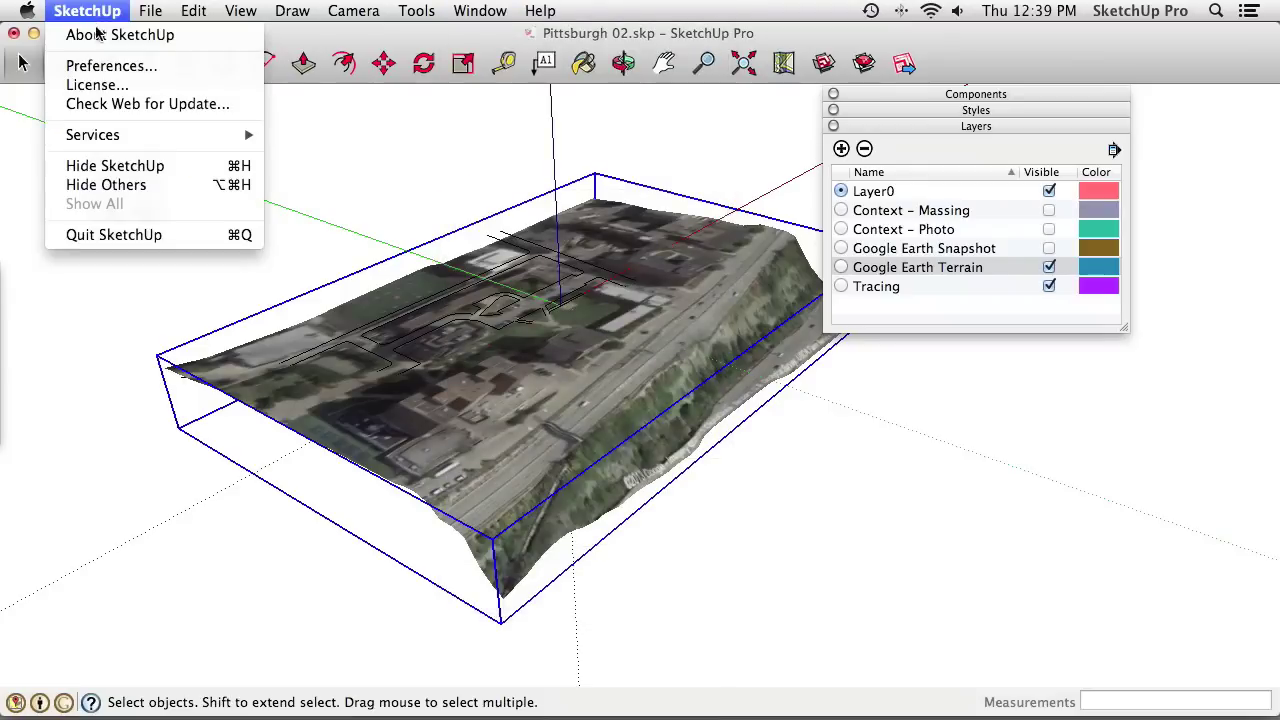
click(110, 66)
mouse_move(380, 266)
mouse_down()
mouse_move(668, 182)
mouse_move(512, 162)
mouse_up()
click(482, 344)
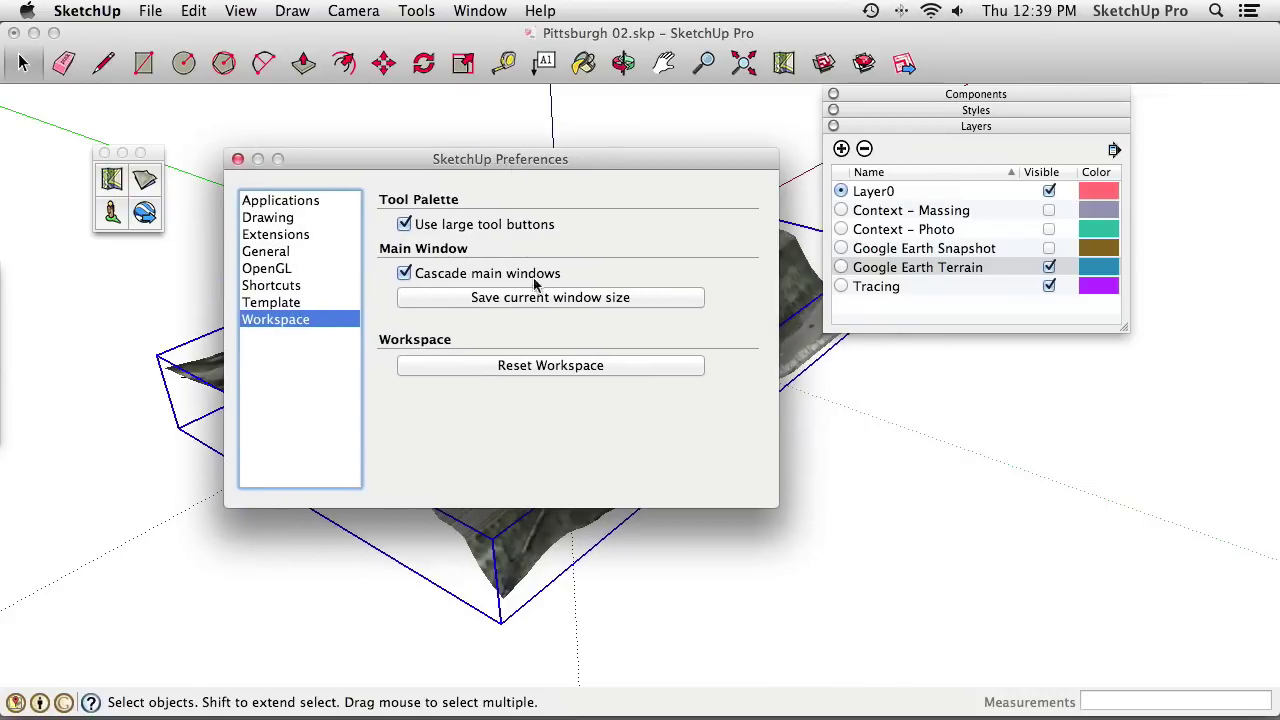
click(547, 366)
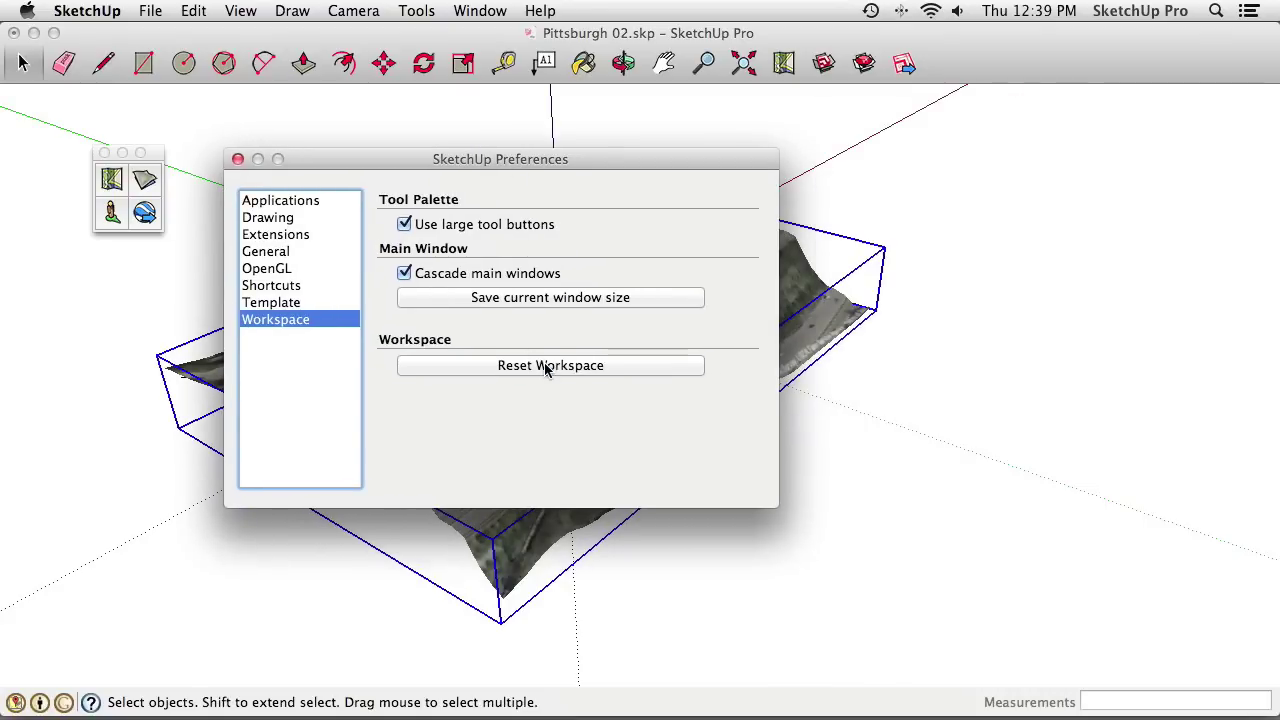
click(238, 159)
Reopen Entity Info, move the dialog clear of the screen edge, and assign the pasted terrain group to the Context - Massing layer
click(480, 10)
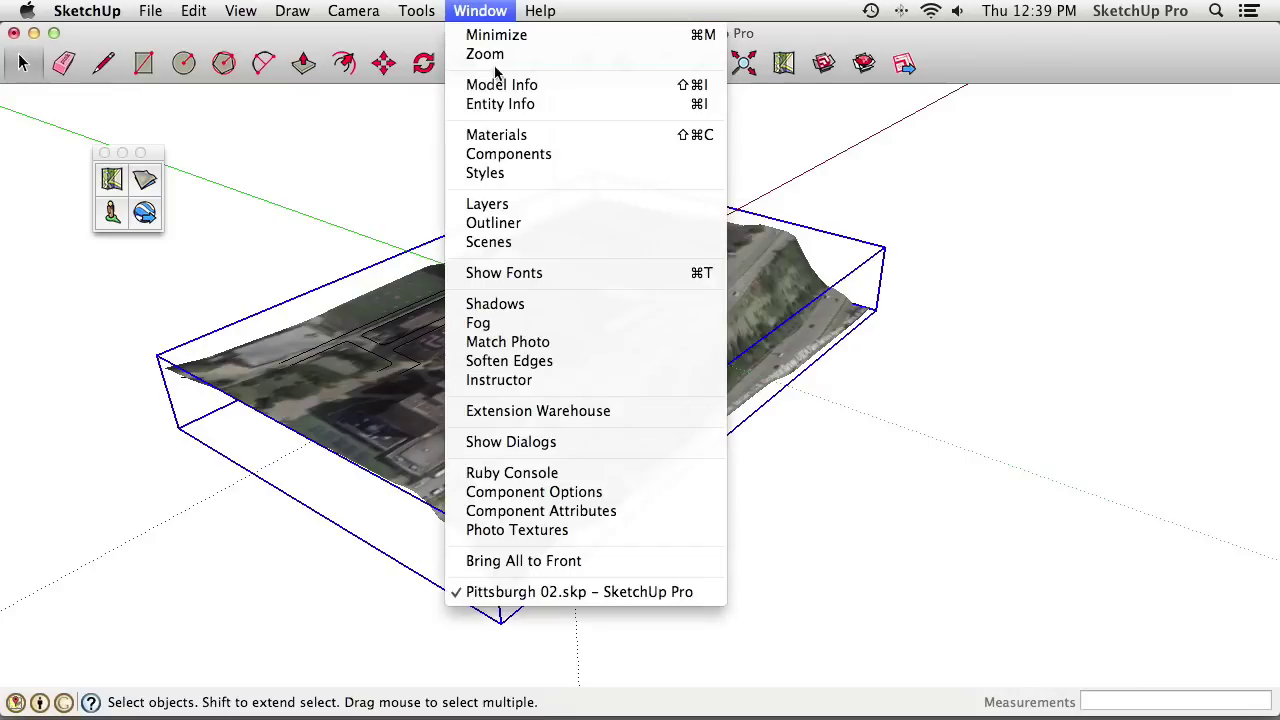
click(510, 104)
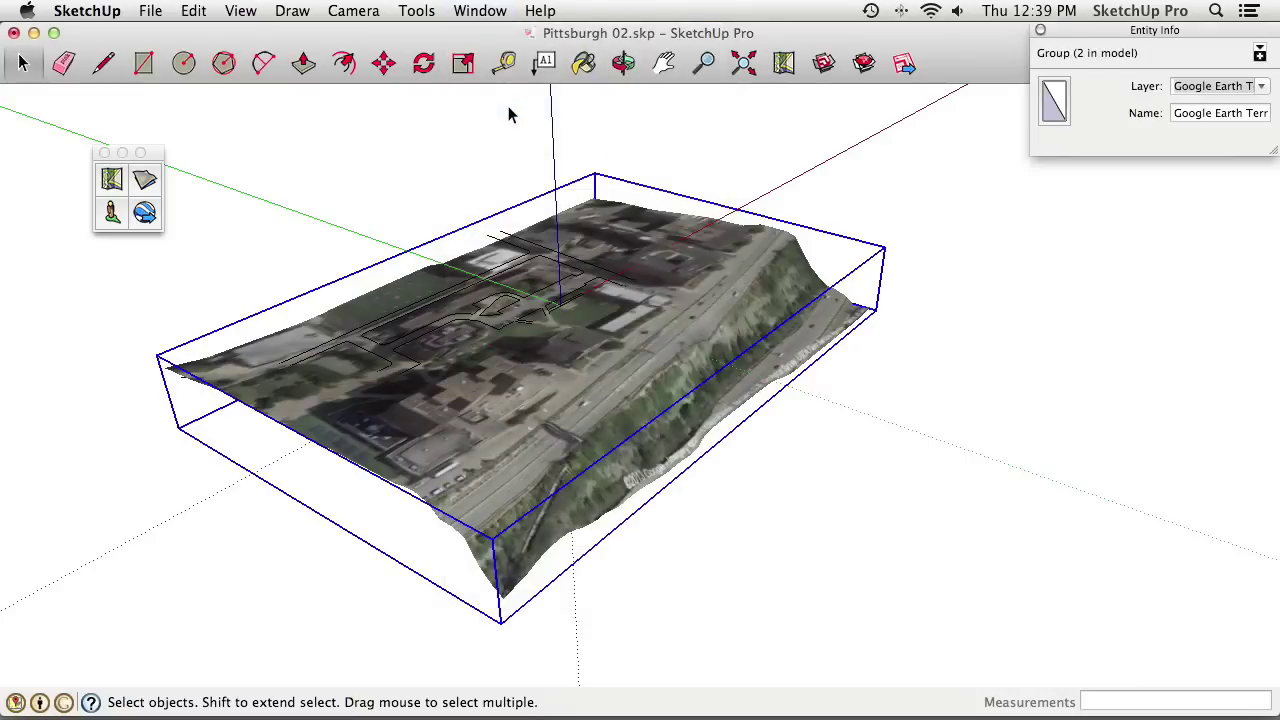
drag(1157, 33, 1060, 83)
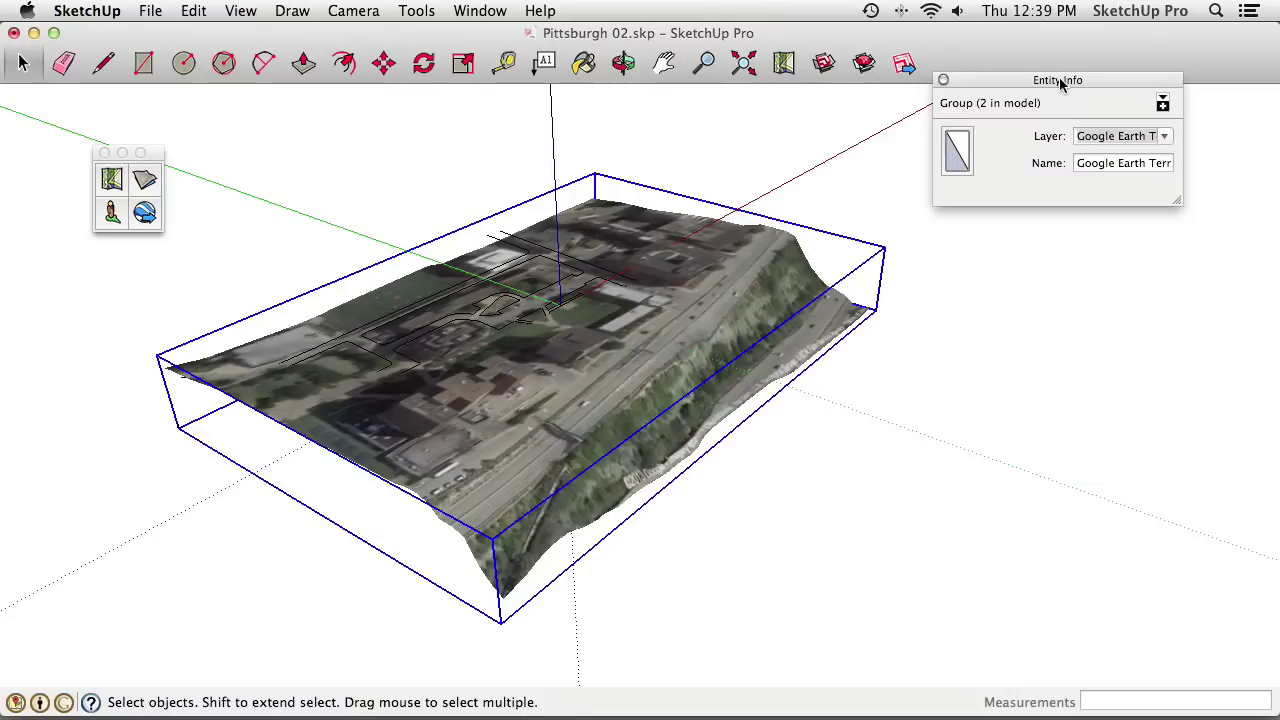
middle_drag(753, 331, 534, 360)
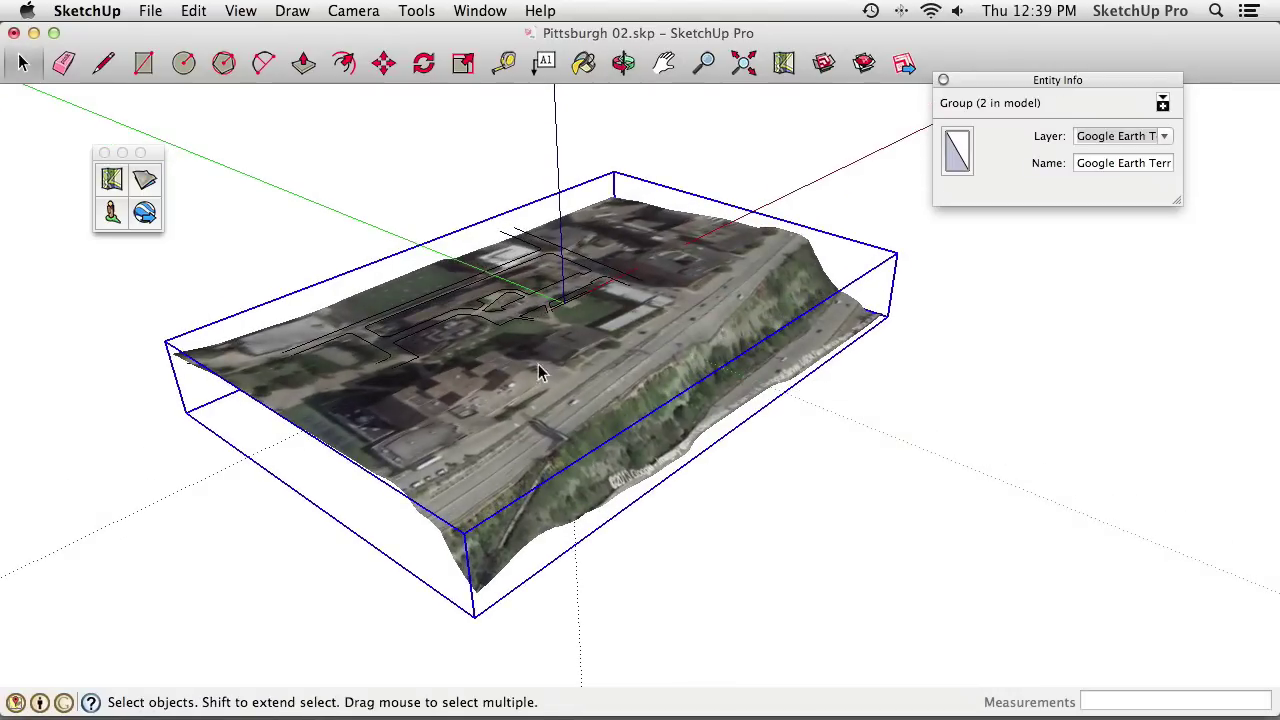
click(1167, 143)
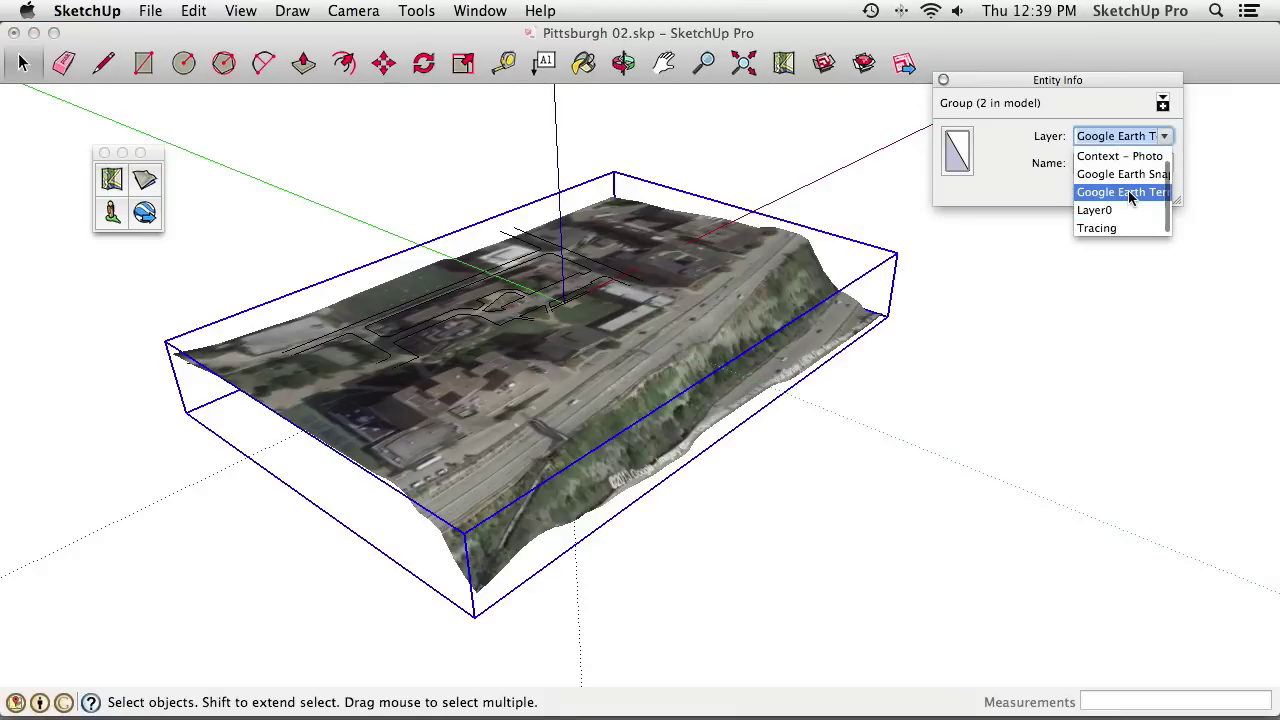
scroll(1130, 197, up, 1)
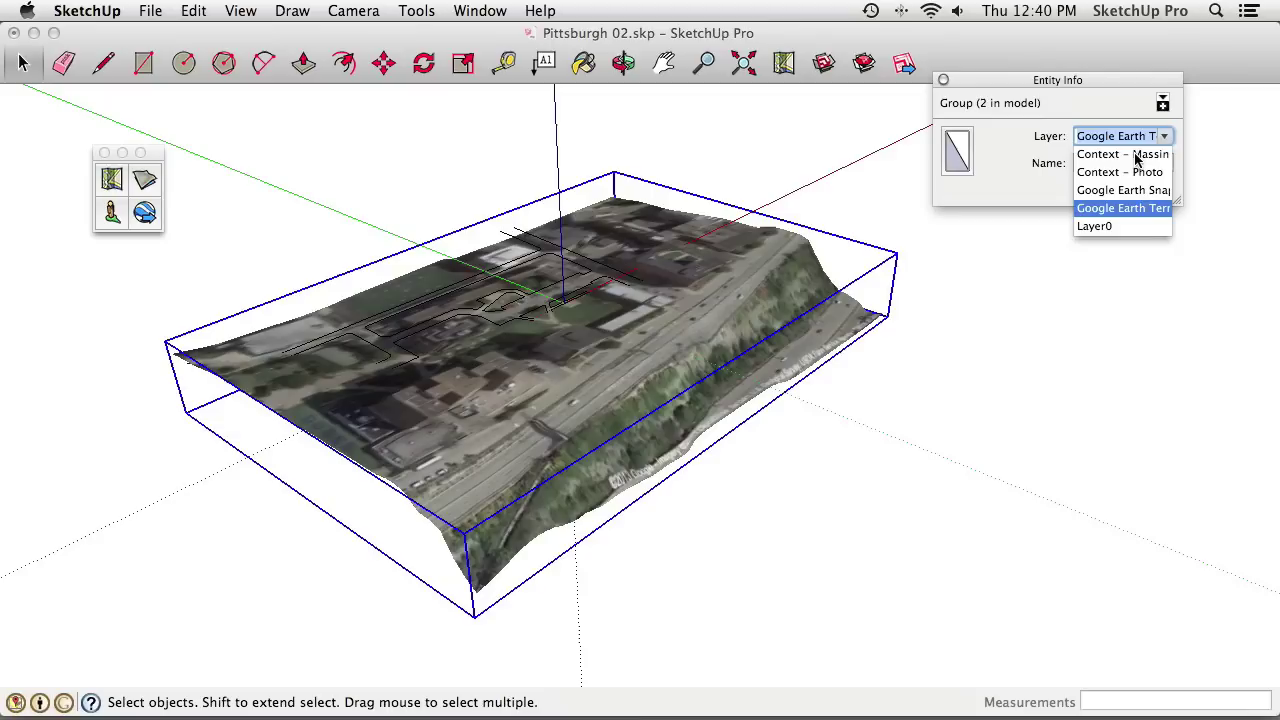
click(1136, 155)
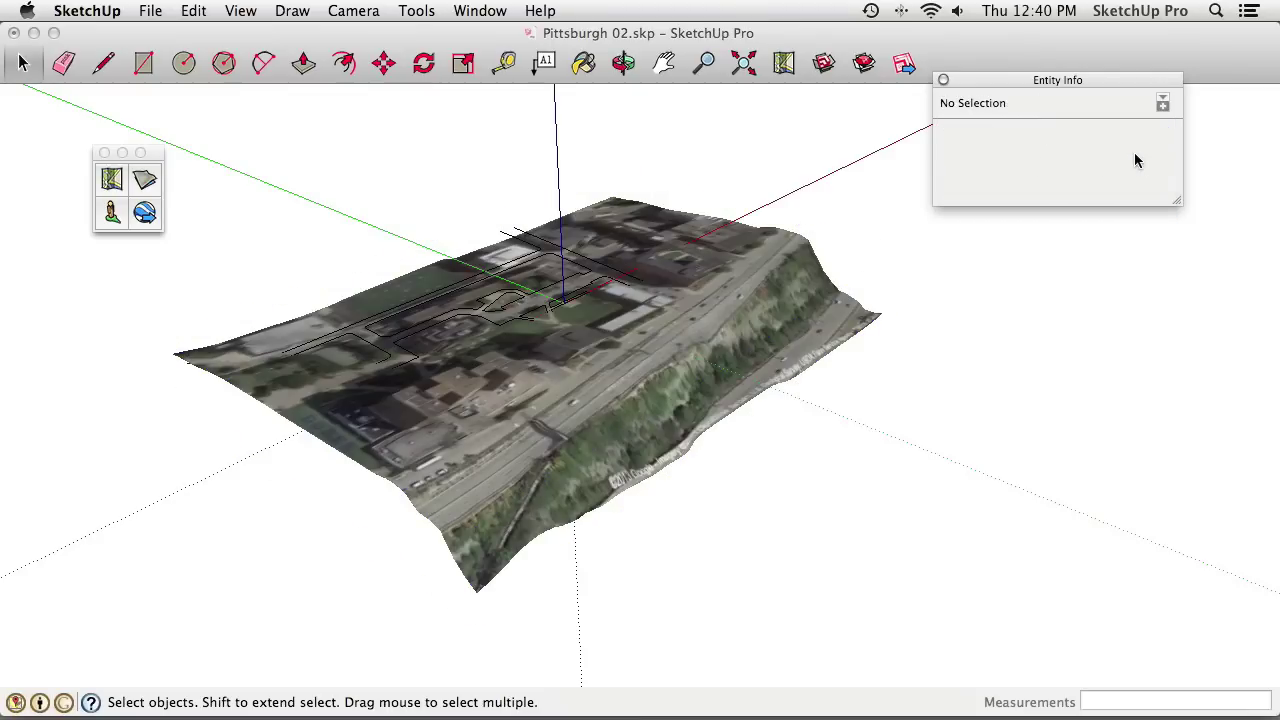
Reopen the Layers dialog, attach it beneath Entity Info, and enlarge it to show the whole layer list
drag(1086, 80, 1108, 51)
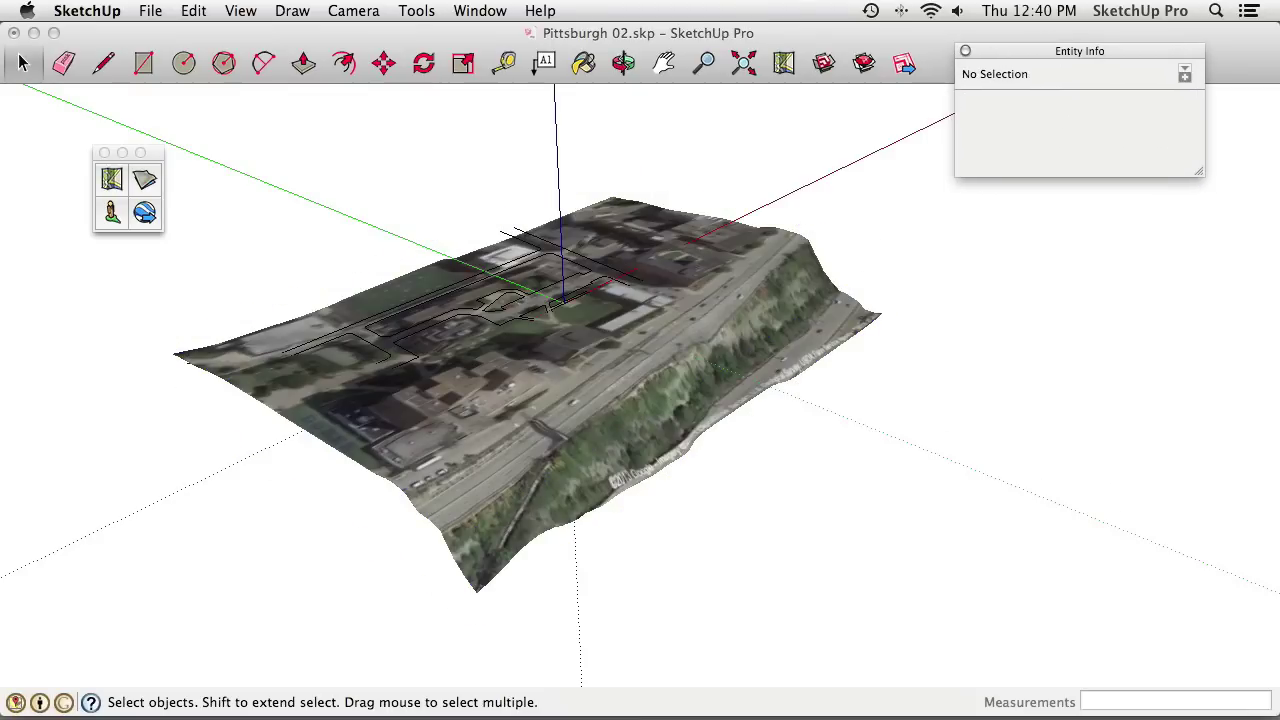
click(480, 10)
click(486, 206)
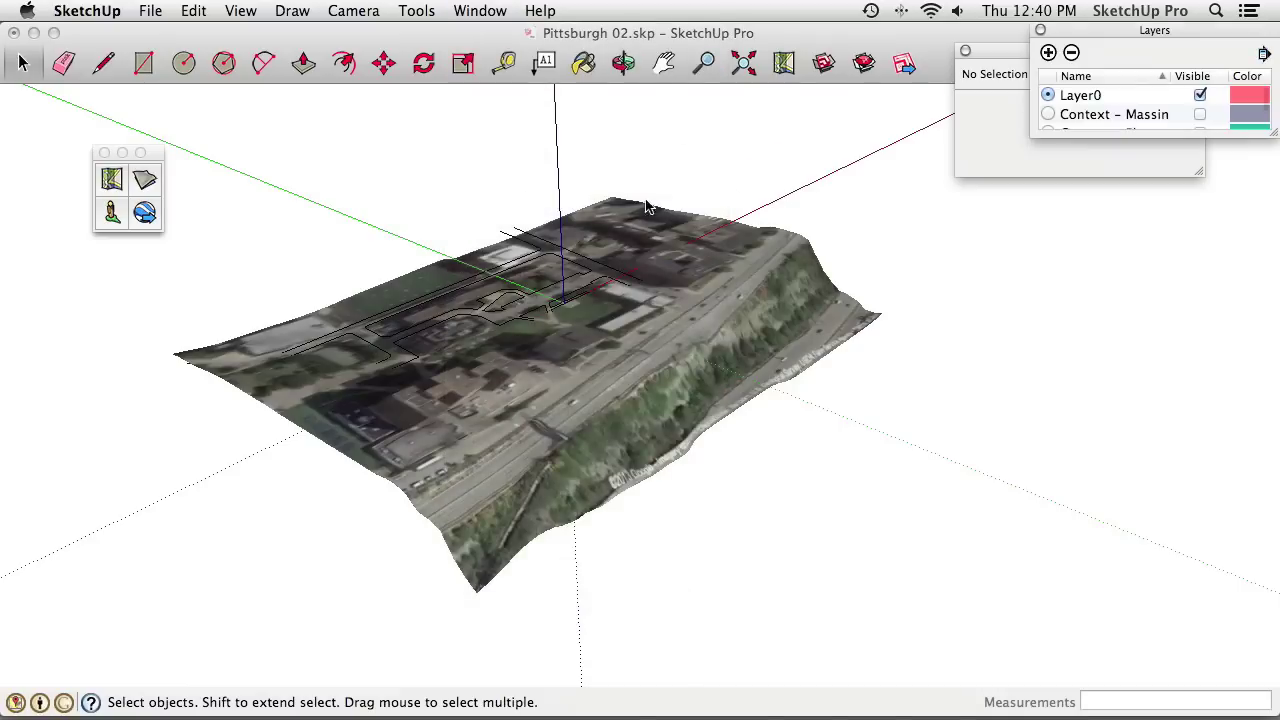
drag(1106, 42, 1028, 185)
drag(1205, 287, 1249, 410)
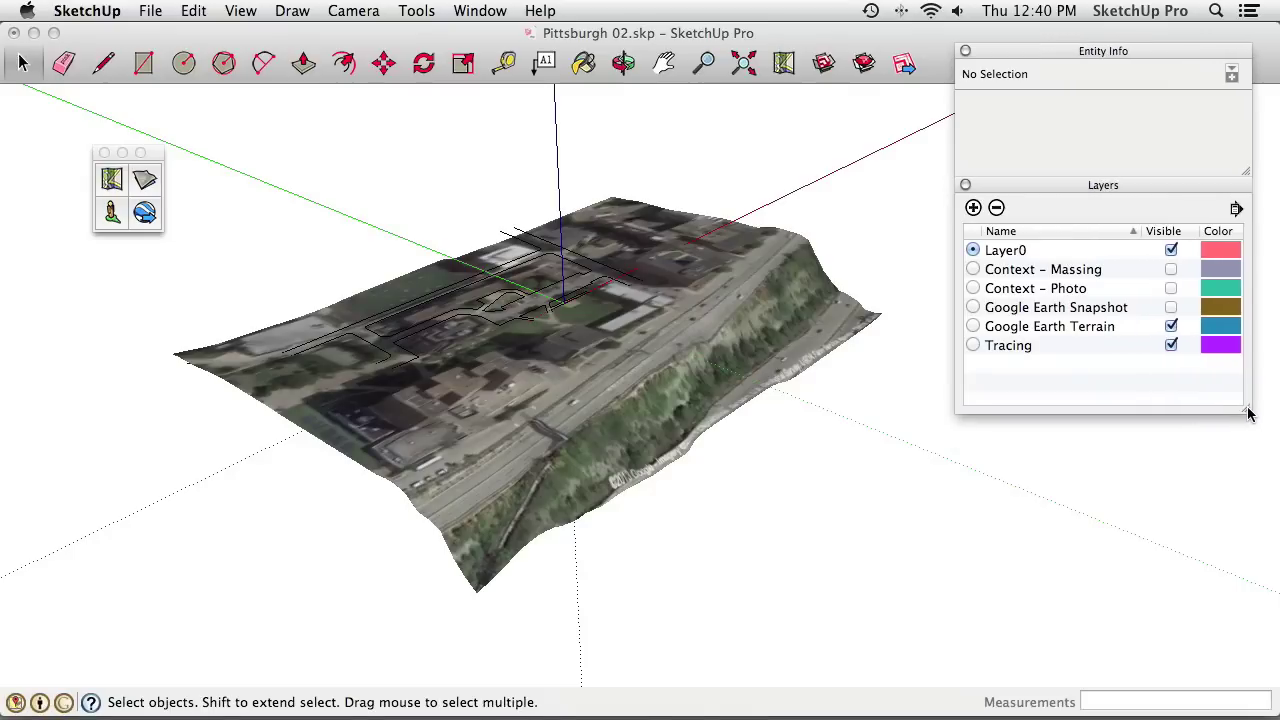
Hide the Google Earth Terrain layer and show Context - Massing to view the massing buildings on the duplicated terrain
click(1171, 326)
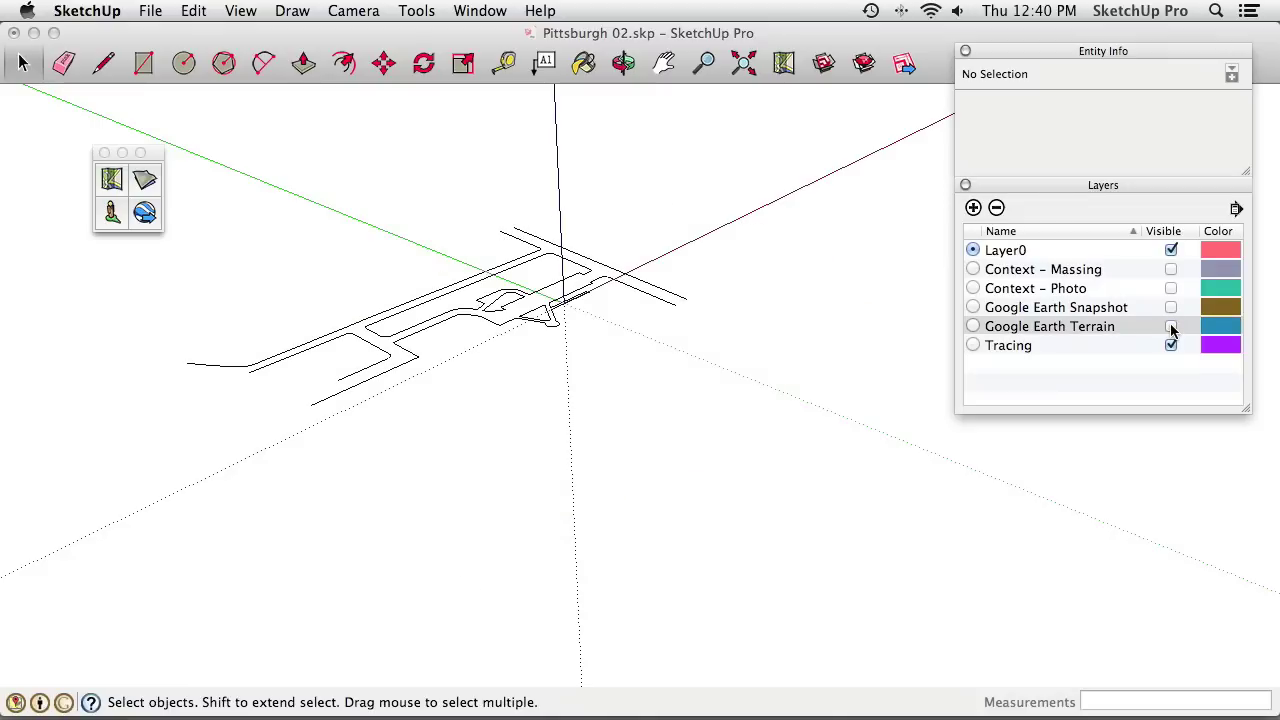
click(1171, 270)
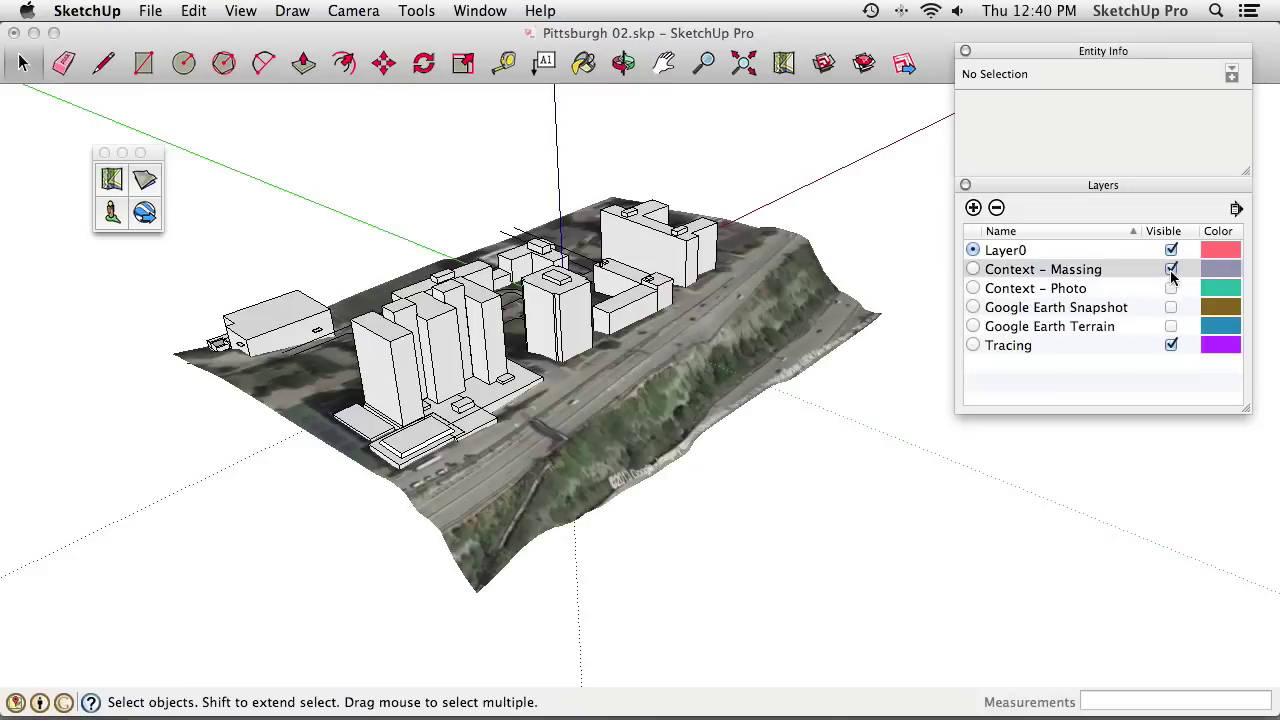
Open the duplicated terrain group on the Context - Massing layer for editing and select its imagery-covered surface
middle_drag(762, 335, 214, 331)
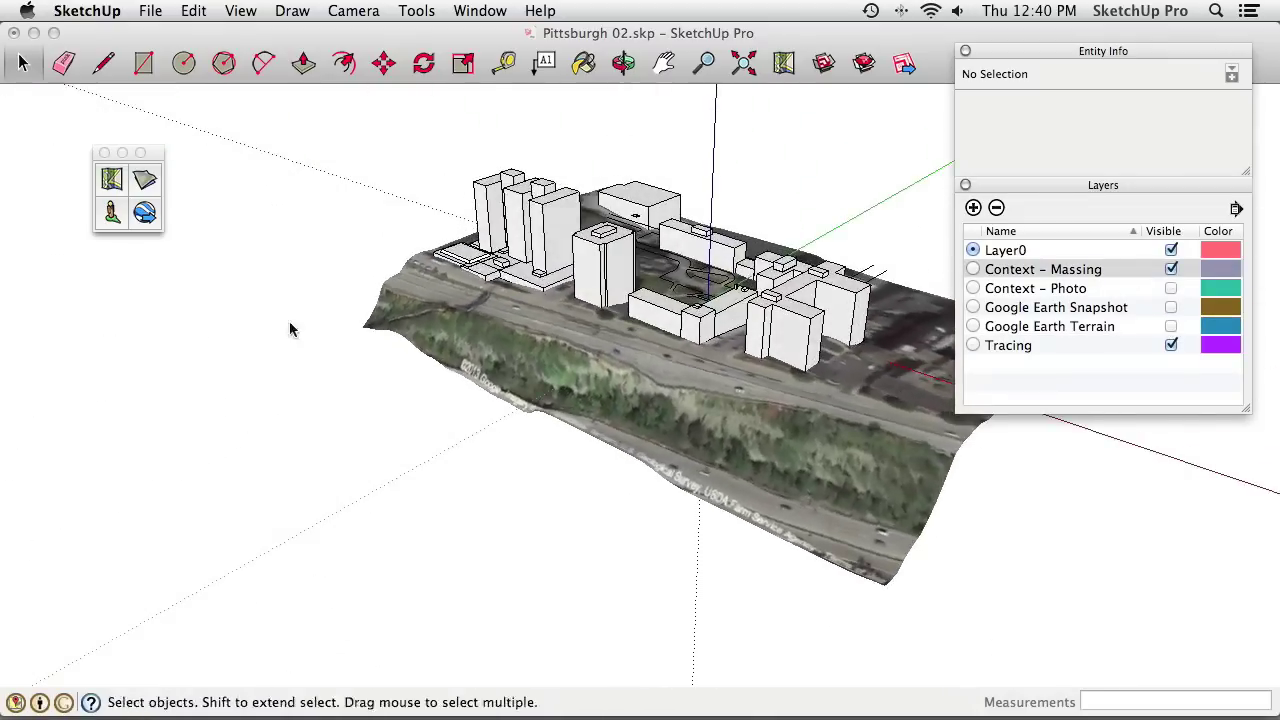
middle_drag(560, 400, 234, 420)
middle_drag(498, 434, 675, 340)
click(537, 435)
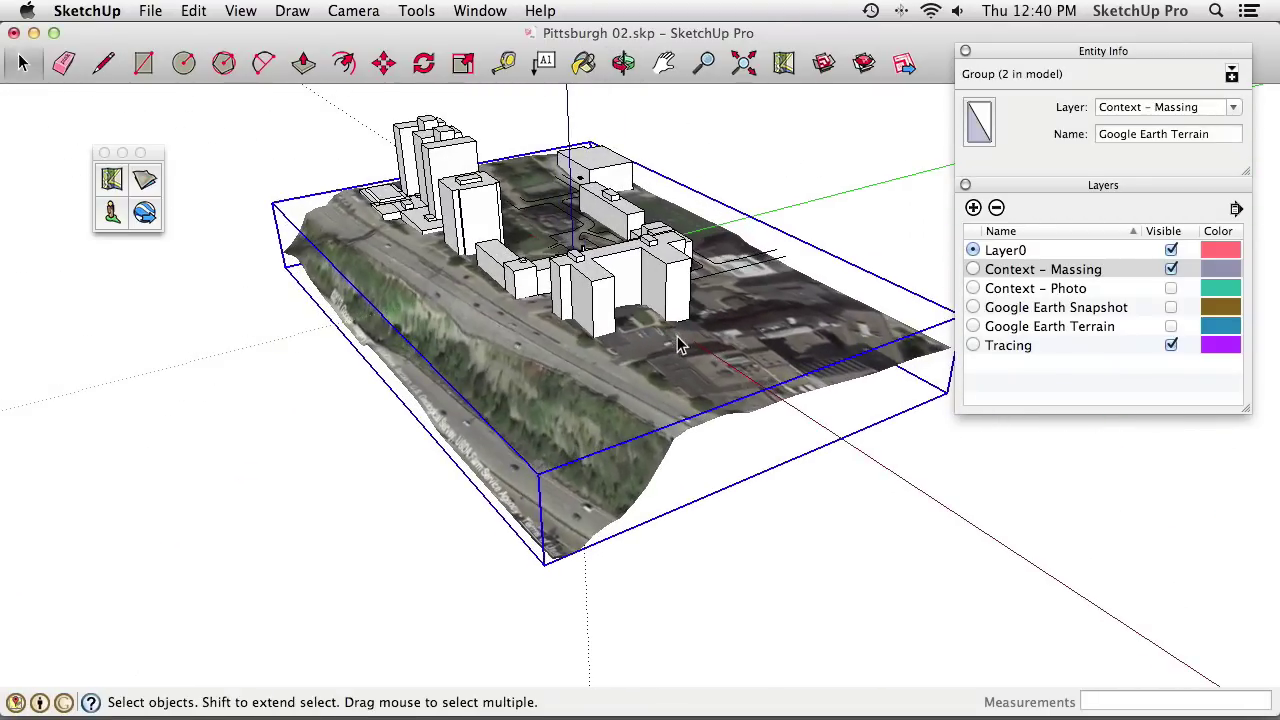
double_click(664, 356)
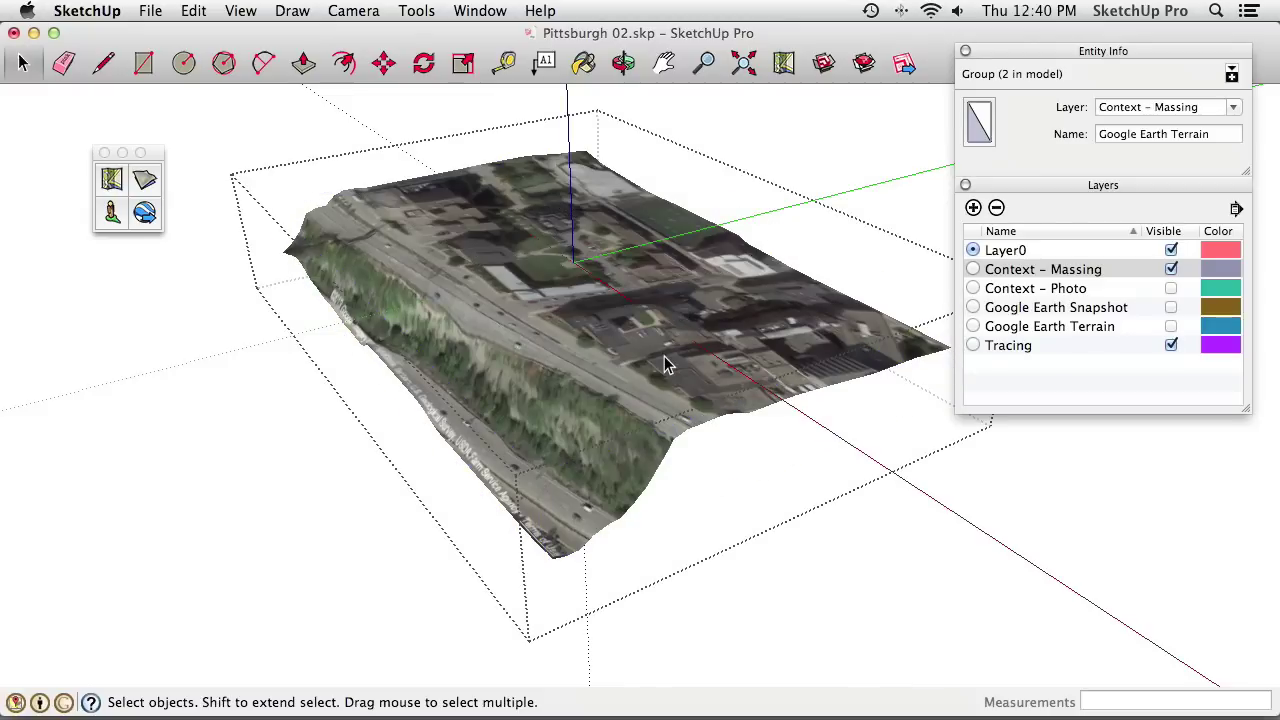
click(630, 352)
middle_drag(630, 352, 500, 357)
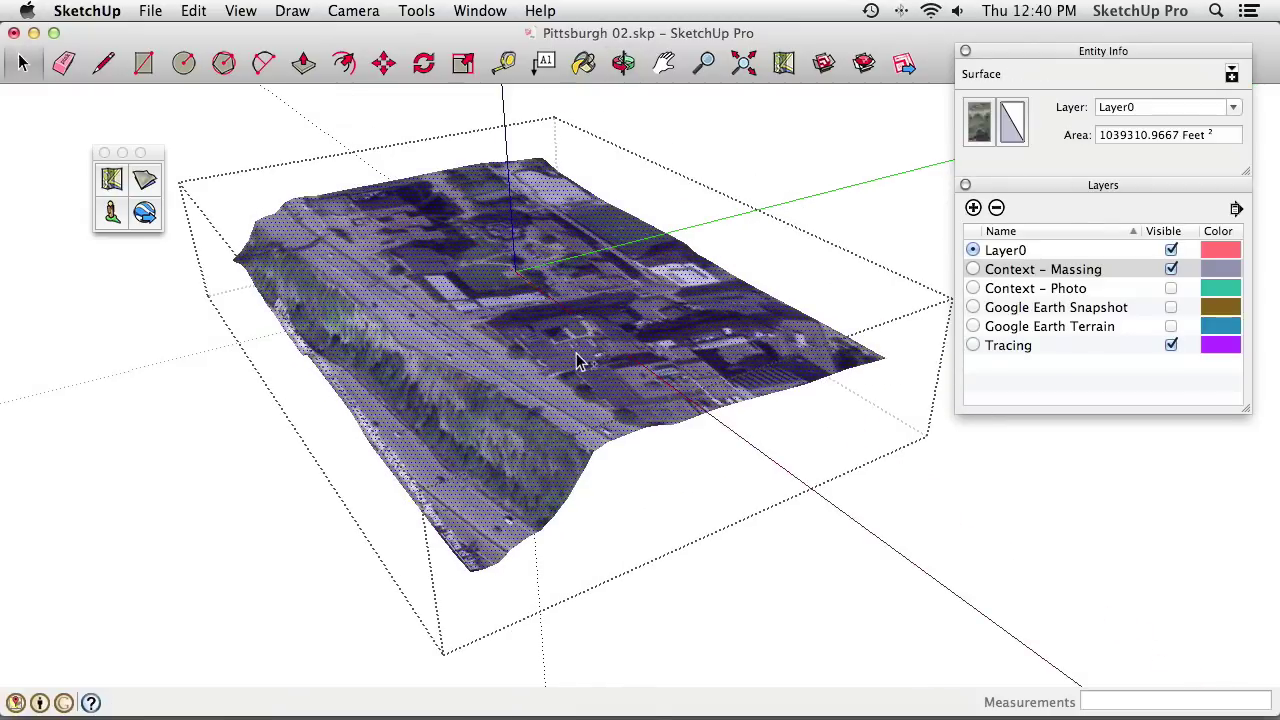
Paint the selected terrain surface with the default material to remove the aerial imagery, and leave the group
click(240, 10)
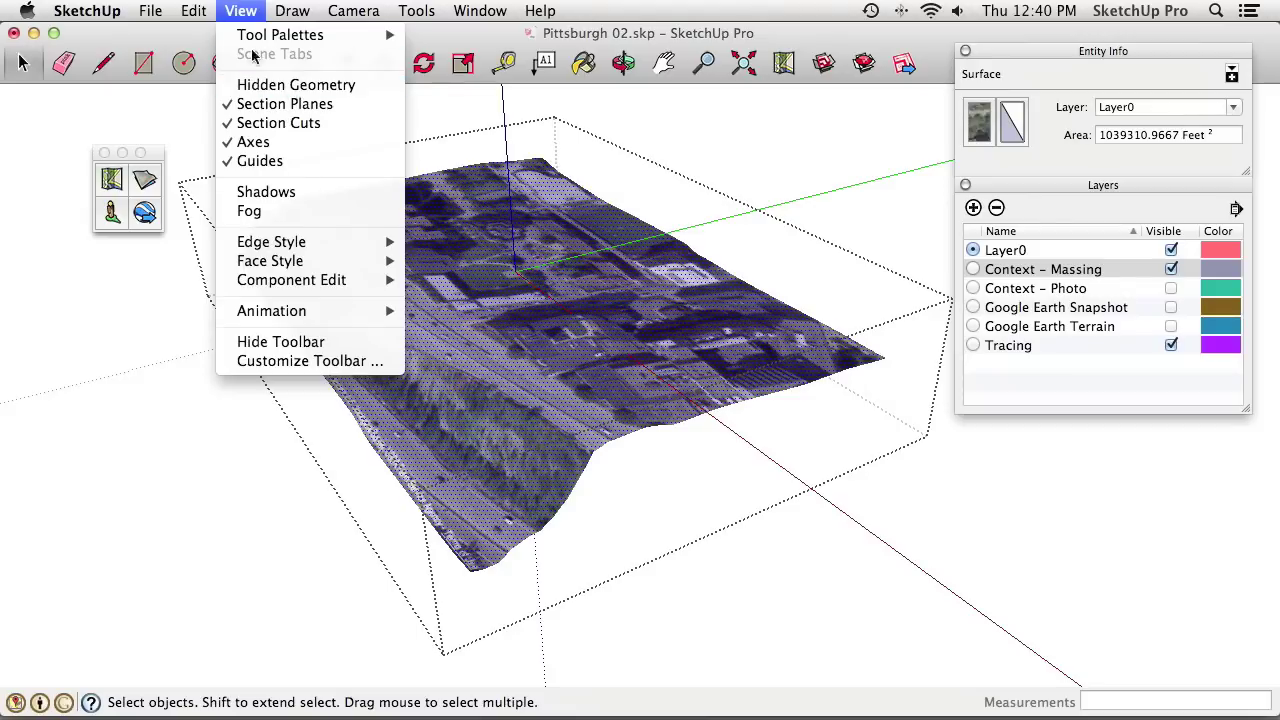
click(240, 10)
middle_drag(363, 100, 609, 309)
middle_drag(473, 442, 462, 376)
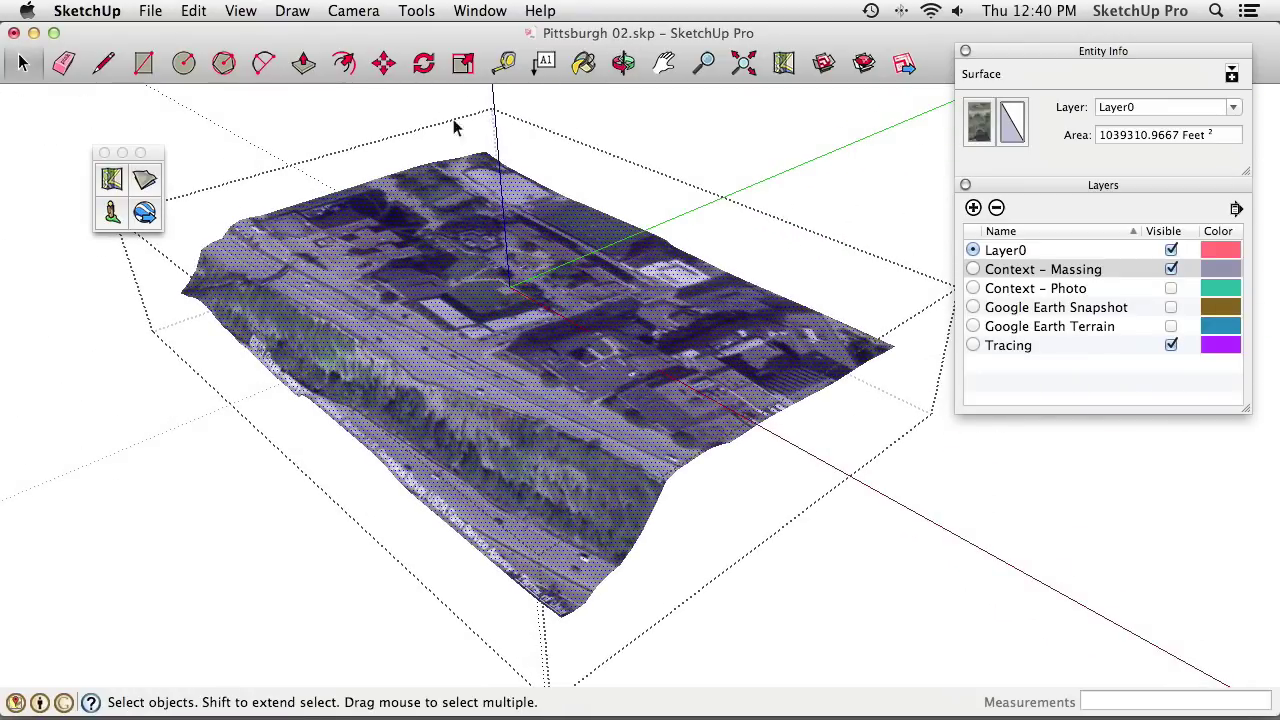
click(583, 63)
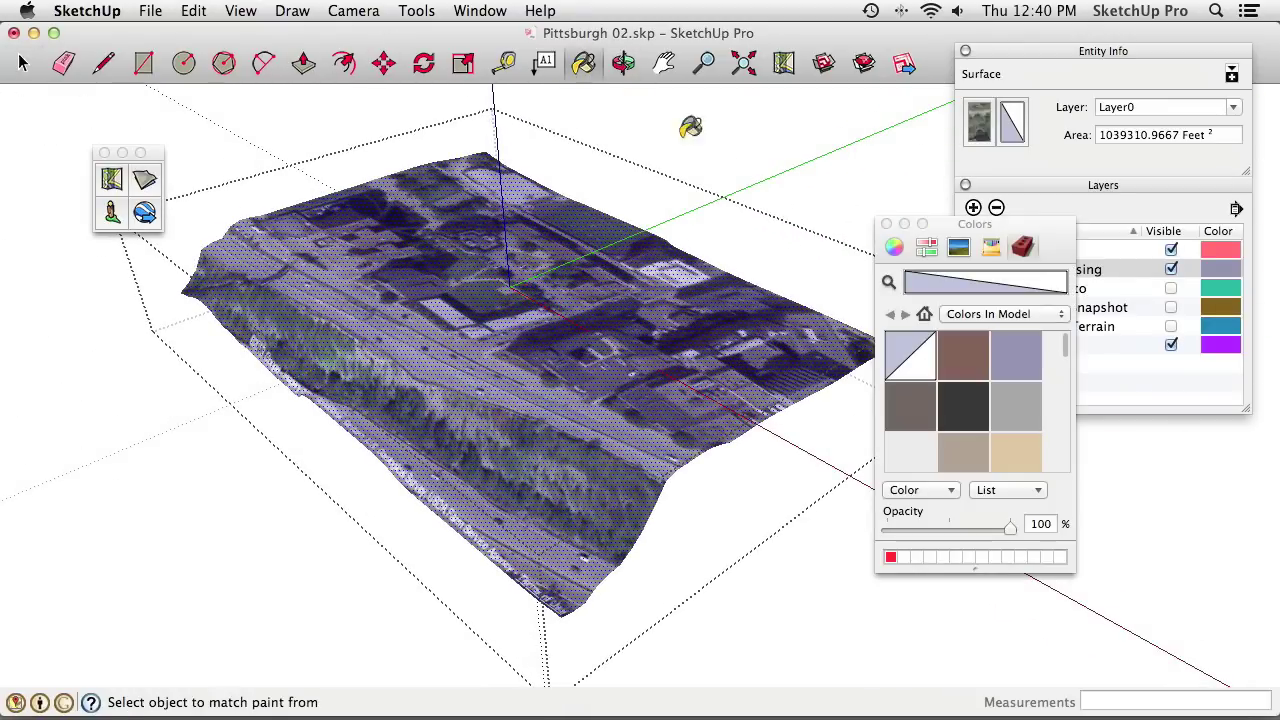
click(547, 369)
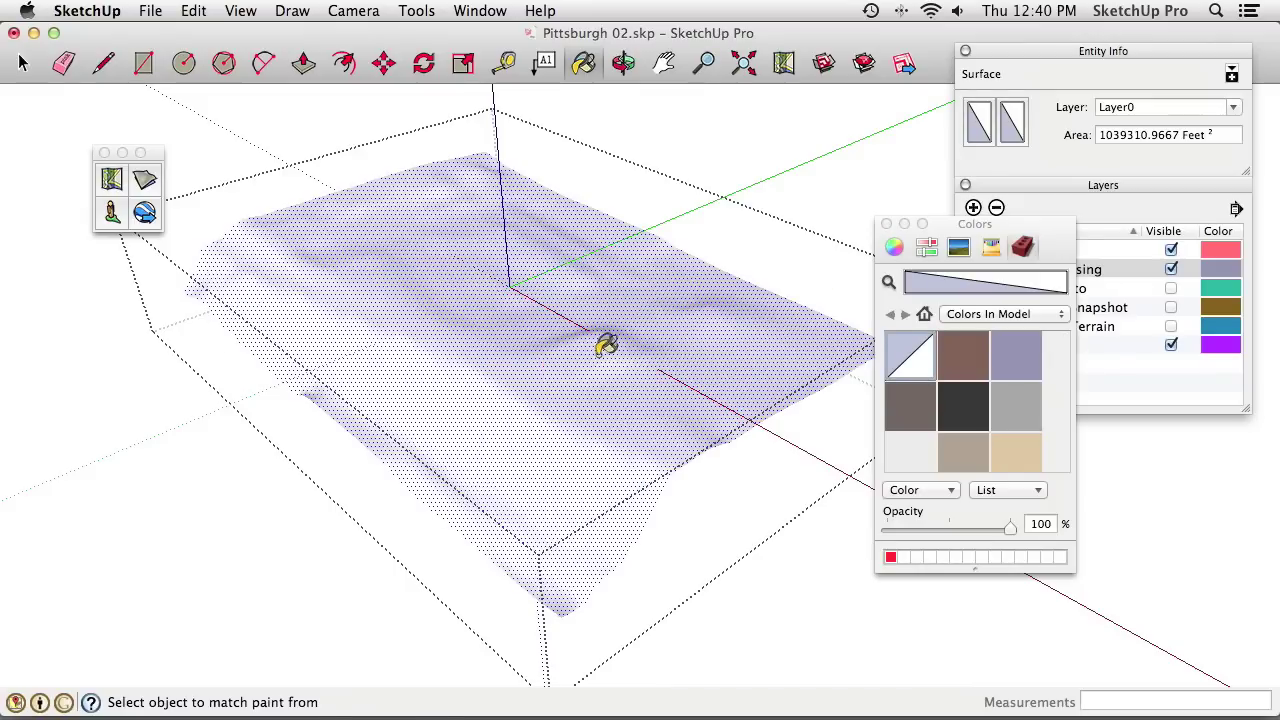
key(space)
click(886, 224)
click(814, 526)
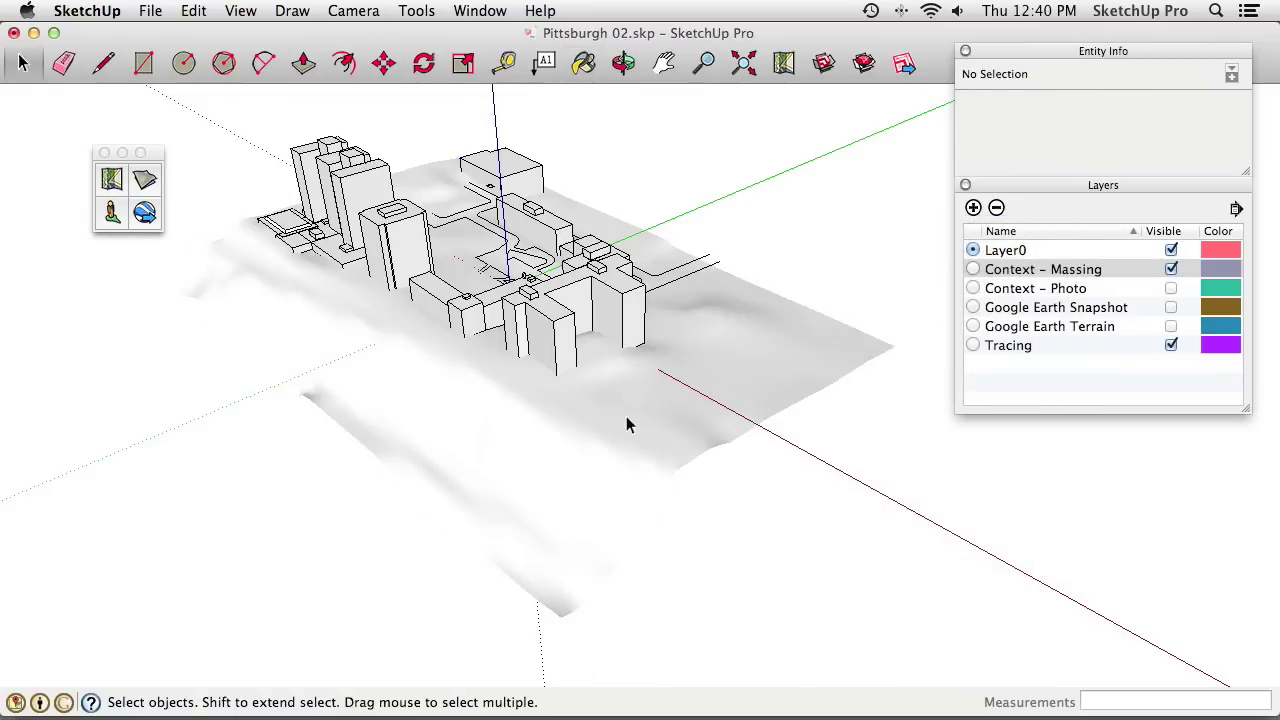
Move the street tracing group straight up by about 92 feet so it floats above the terrain and buildings
middle_drag(626, 416, 518, 383)
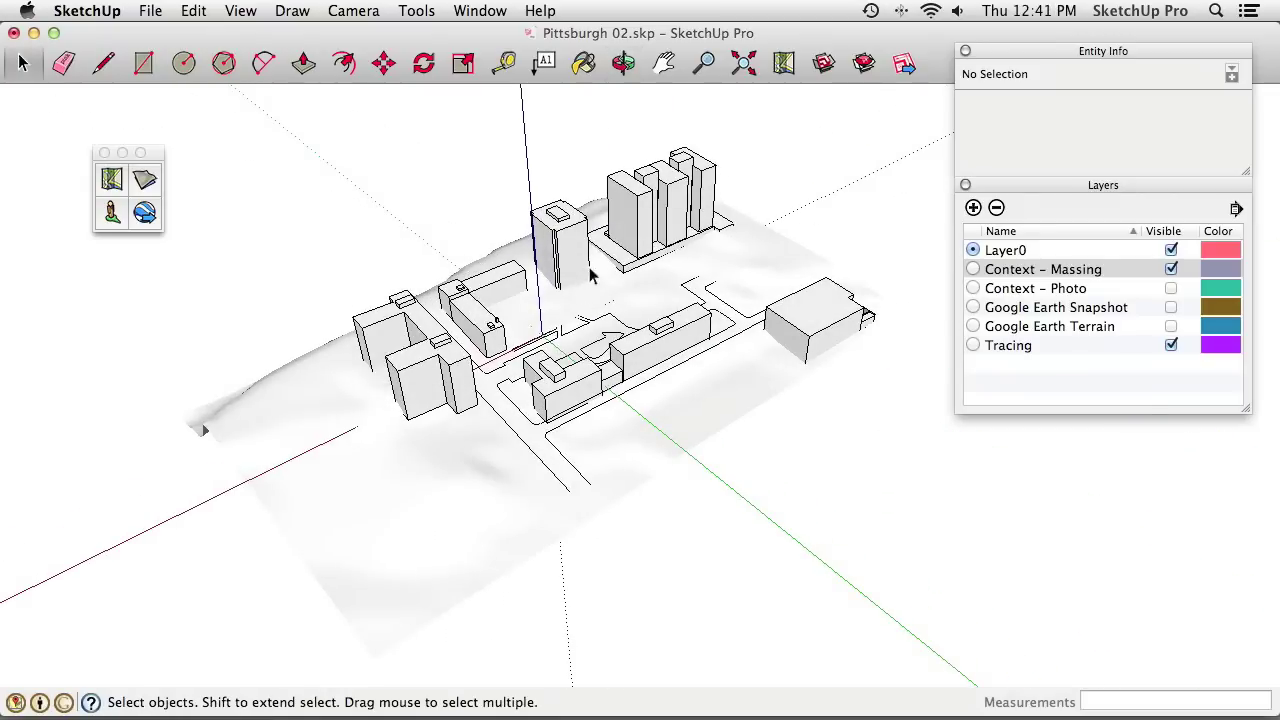
click(614, 326)
middle_drag(640, 366, 740, 345)
middle_drag(617, 440, 731, 389)
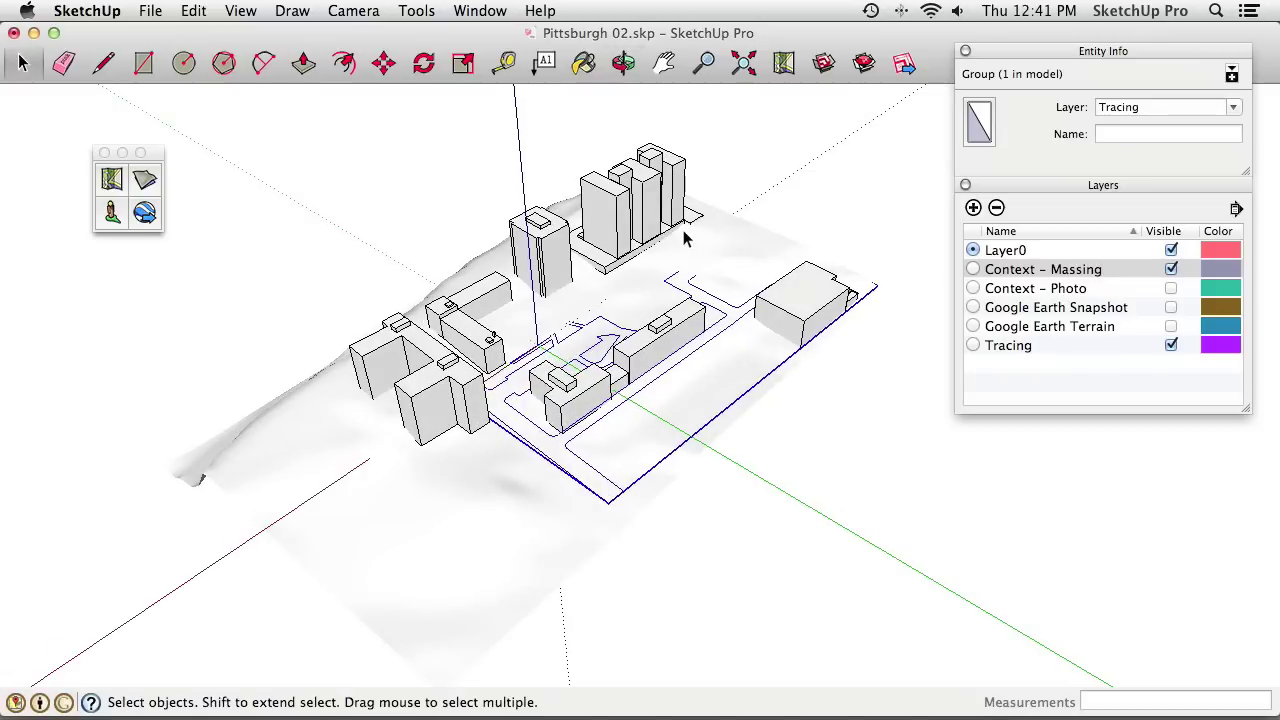
click(383, 62)
middle_drag(470, 180, 596, 265)
click(852, 276)
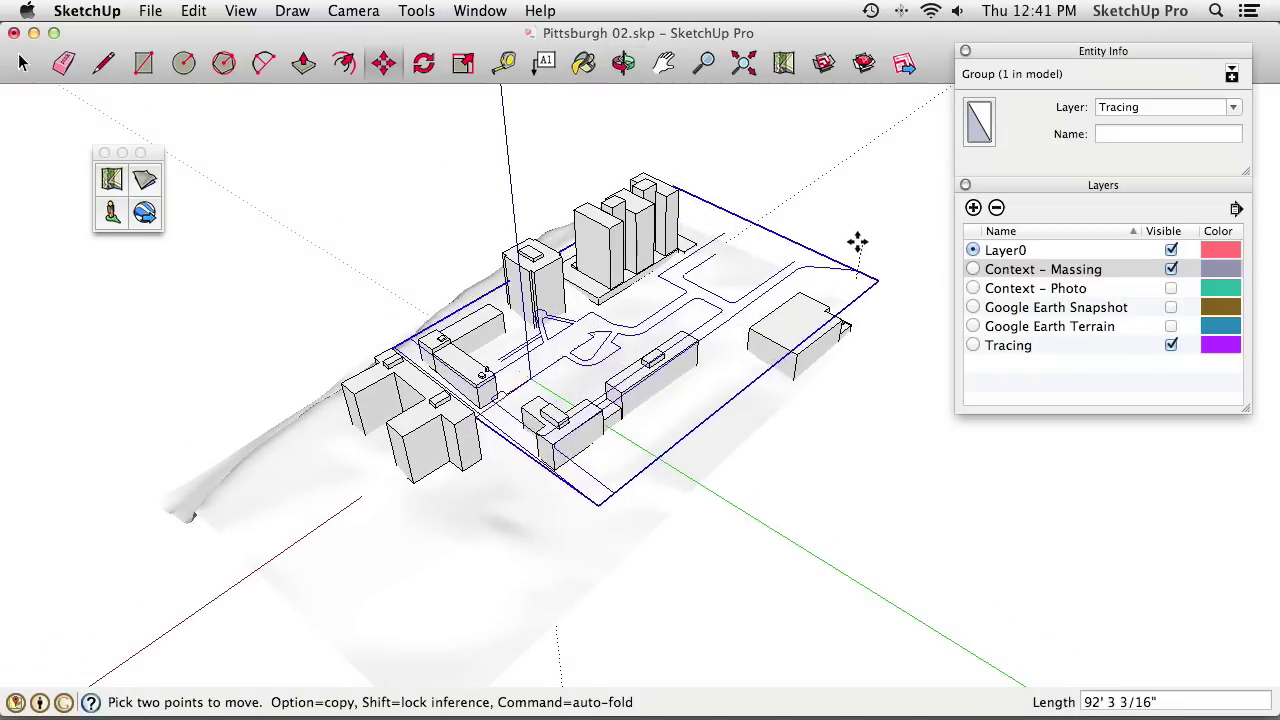
click(857, 237)
mouse_move(794, 289)
middle_down()
mouse_move(686, 332)
mouse_move(826, 163)
mouse_move(663, 277)
mouse_move(510, 425)
middle_up()
mouse_move(420, 374)
middle_down()
mouse_move(837, 403)
mouse_move(371, 414)
middle_up()
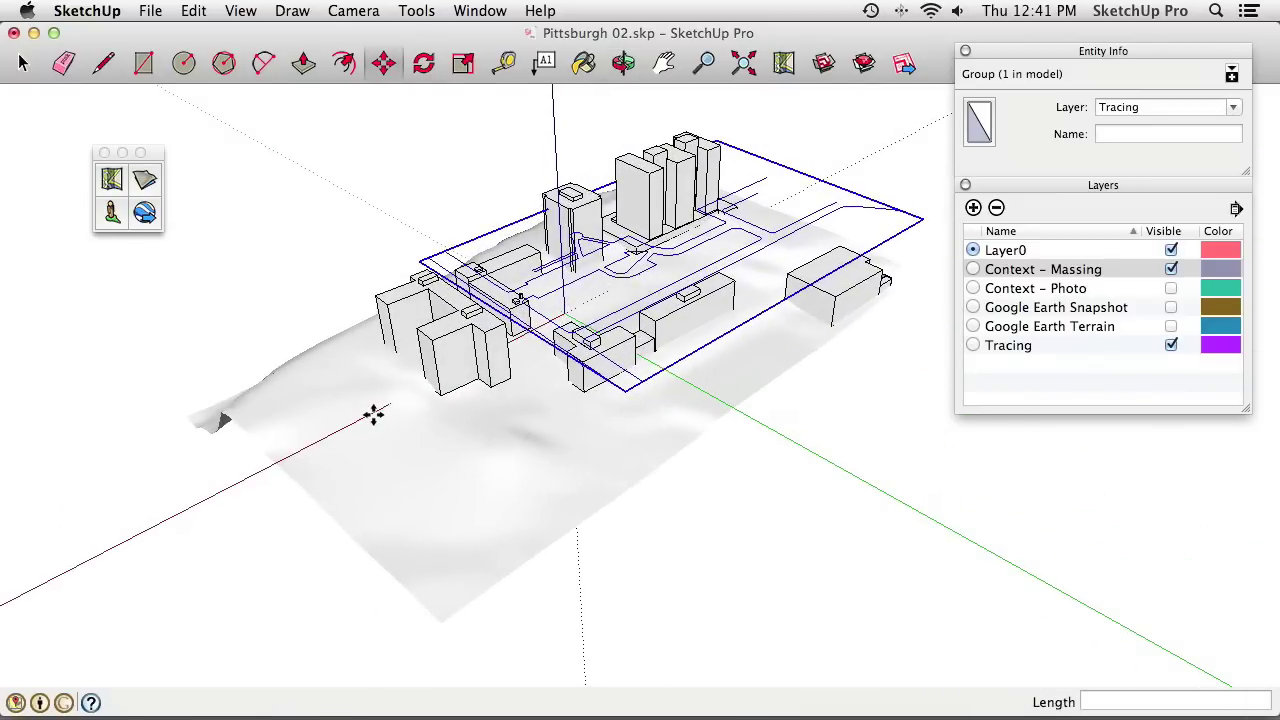
key(space)
click(852, 421)
Review the available Sandbox tools and check whether the Sandbox Tools extension is enabled in the application preferences
mouse_move(852, 421)
middle_down()
mouse_move(490, 450)
mouse_move(623, 320)
mouse_move(563, 363)
mouse_move(563, 401)
middle_up()
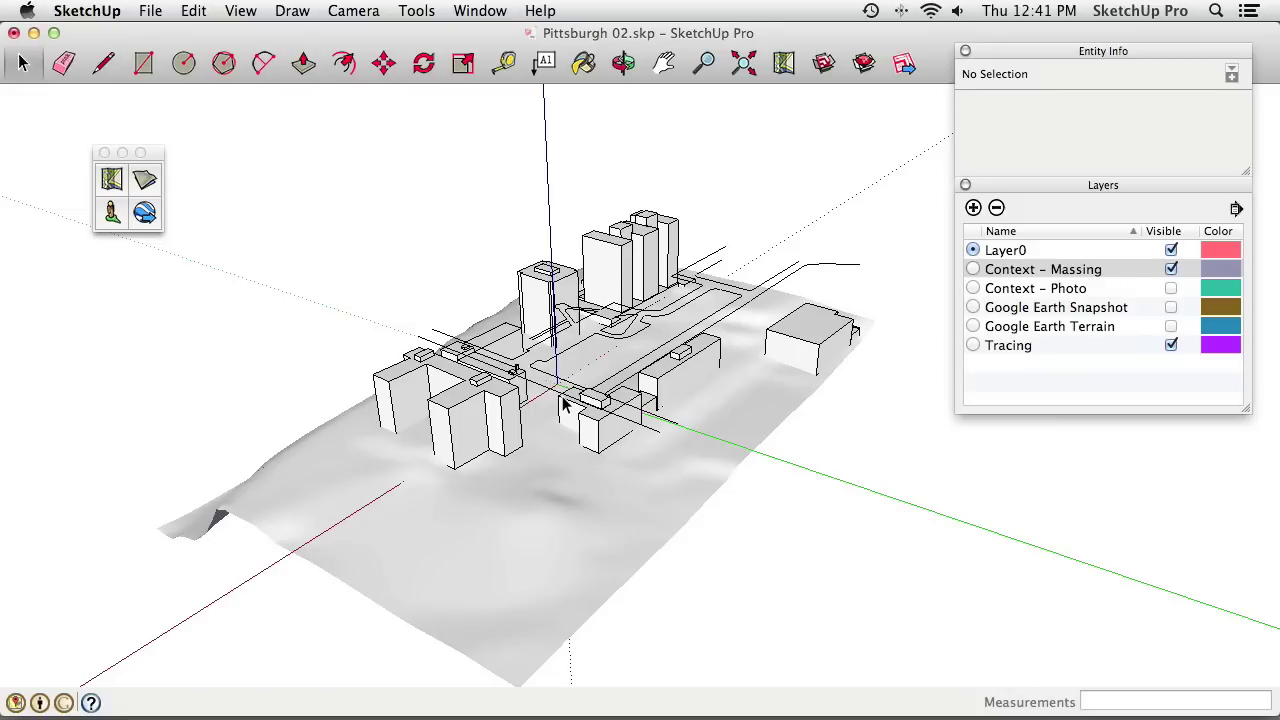
middle_drag(357, 371, 767, 412)
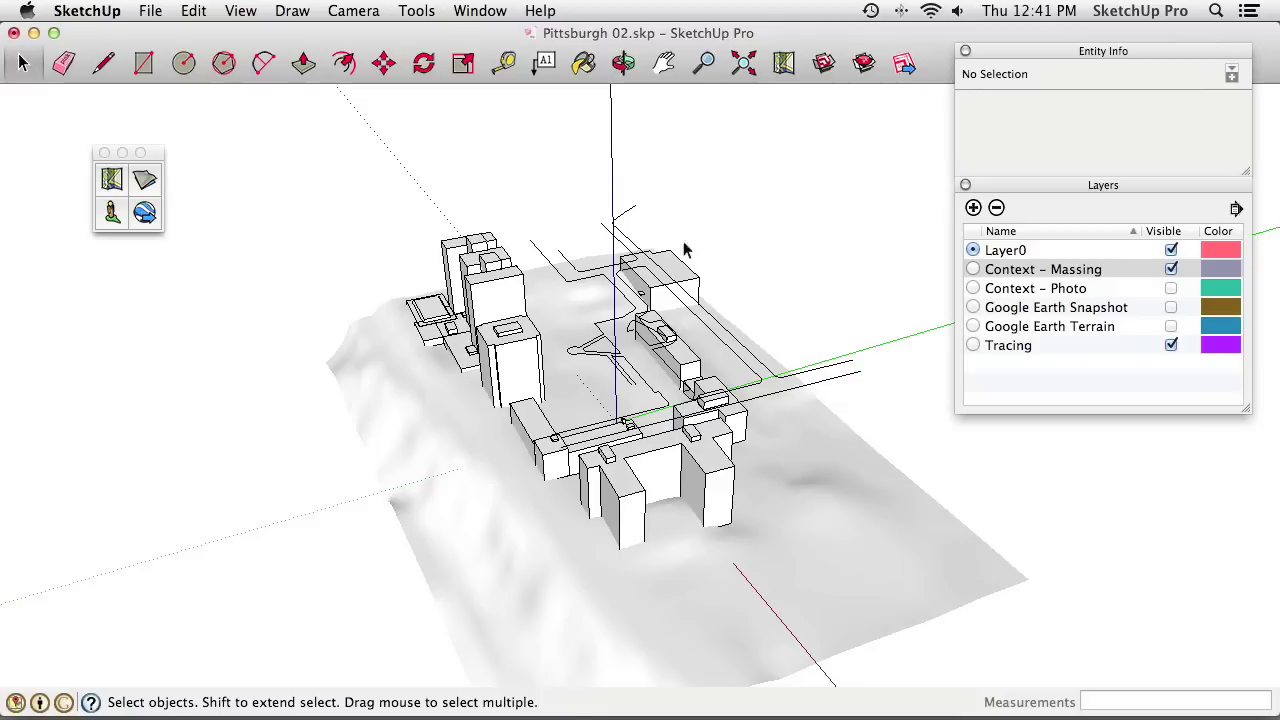
click(416, 11)
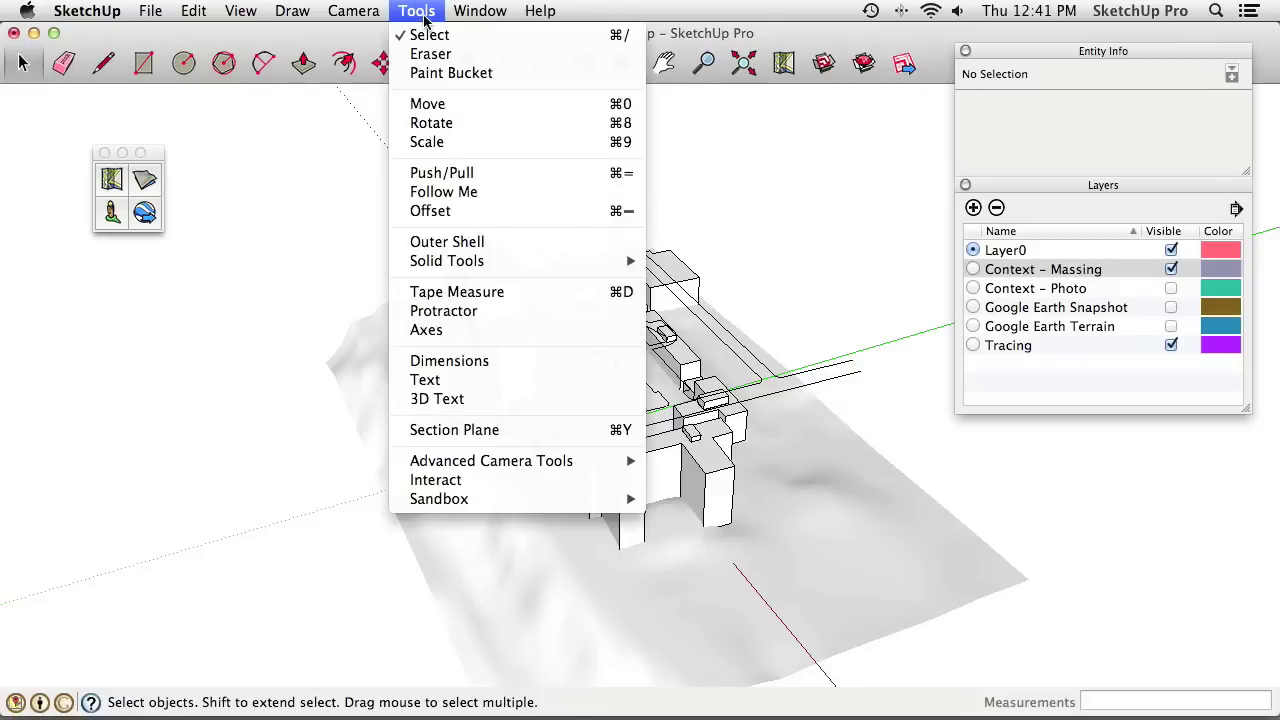
mouse_move(485, 503)
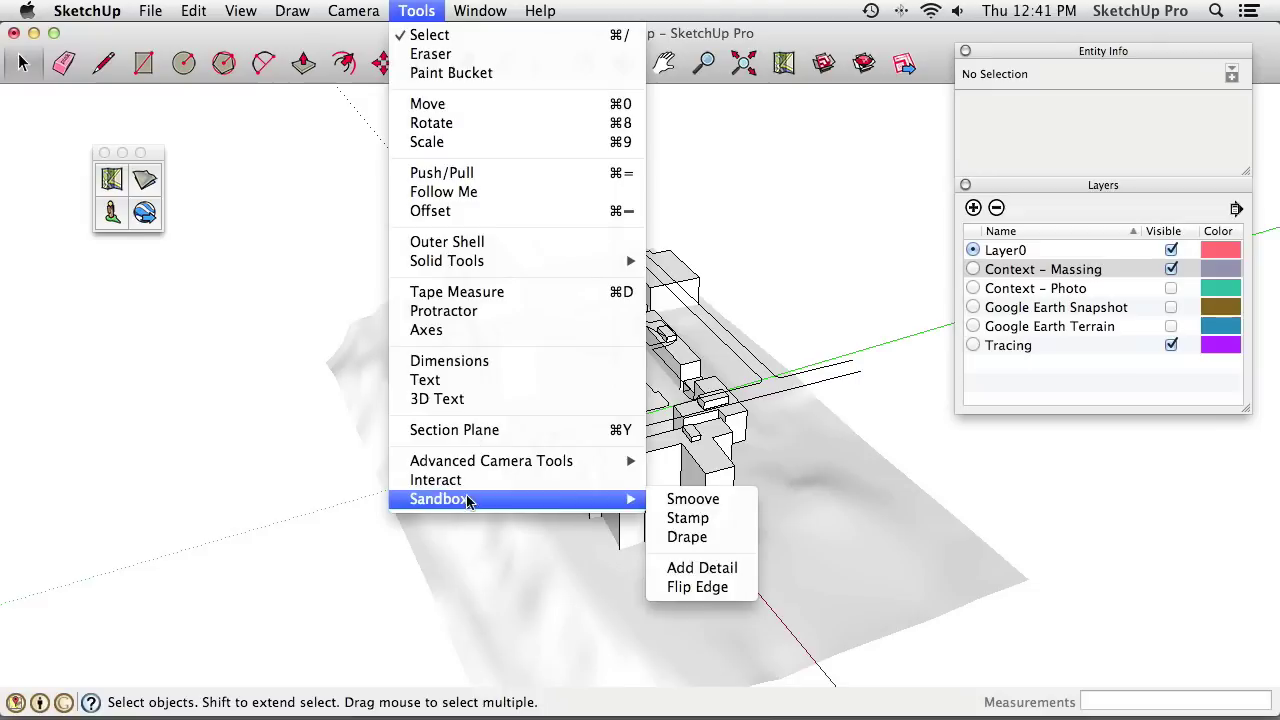
click(329, 126)
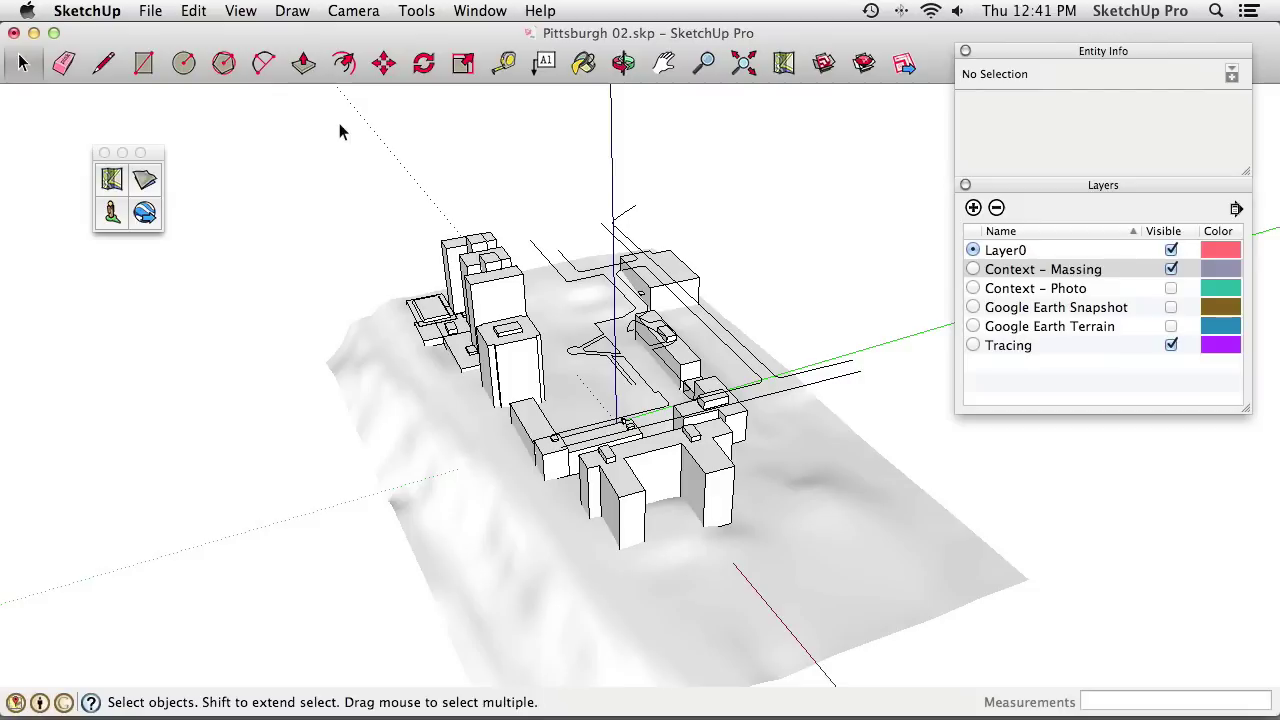
click(92, 11)
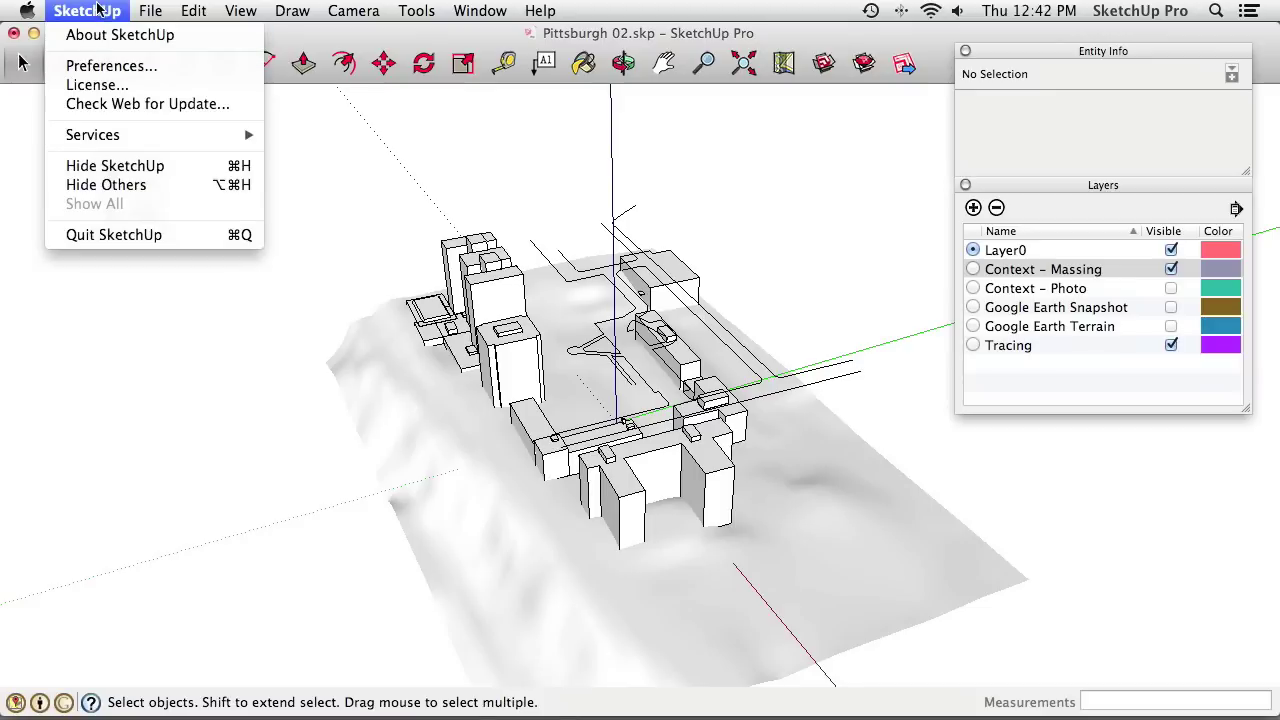
click(108, 66)
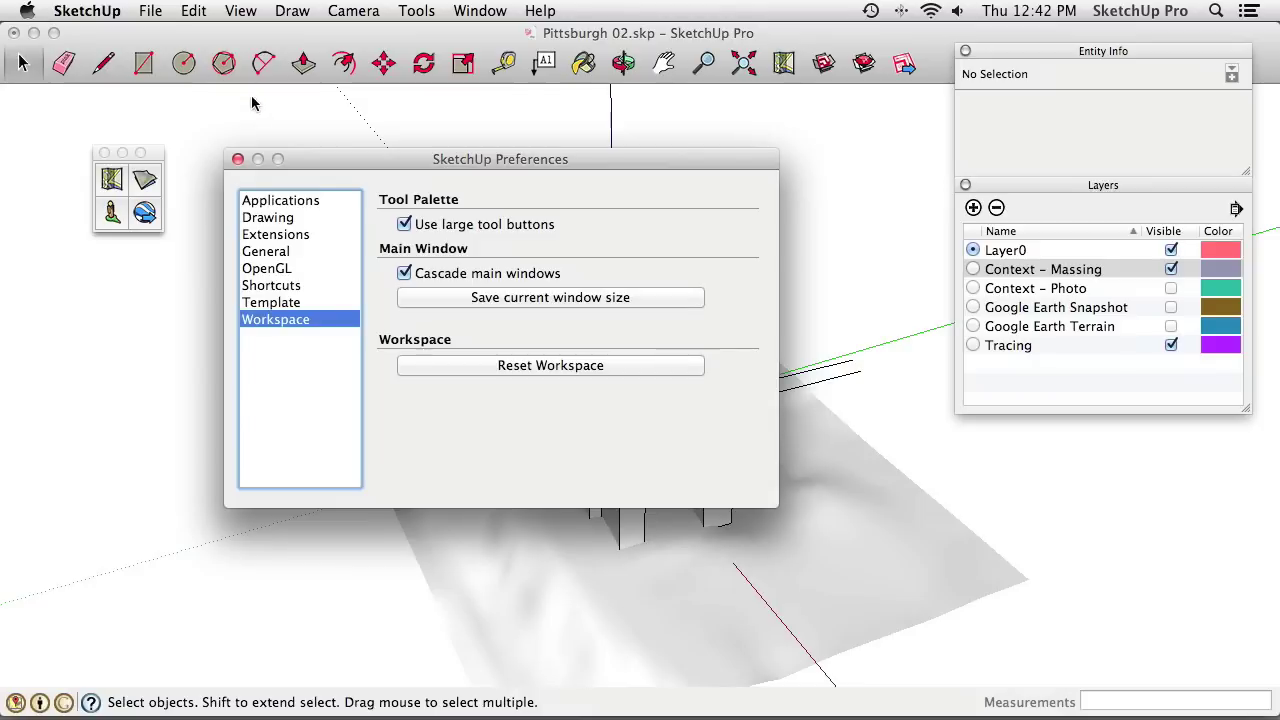
click(295, 237)
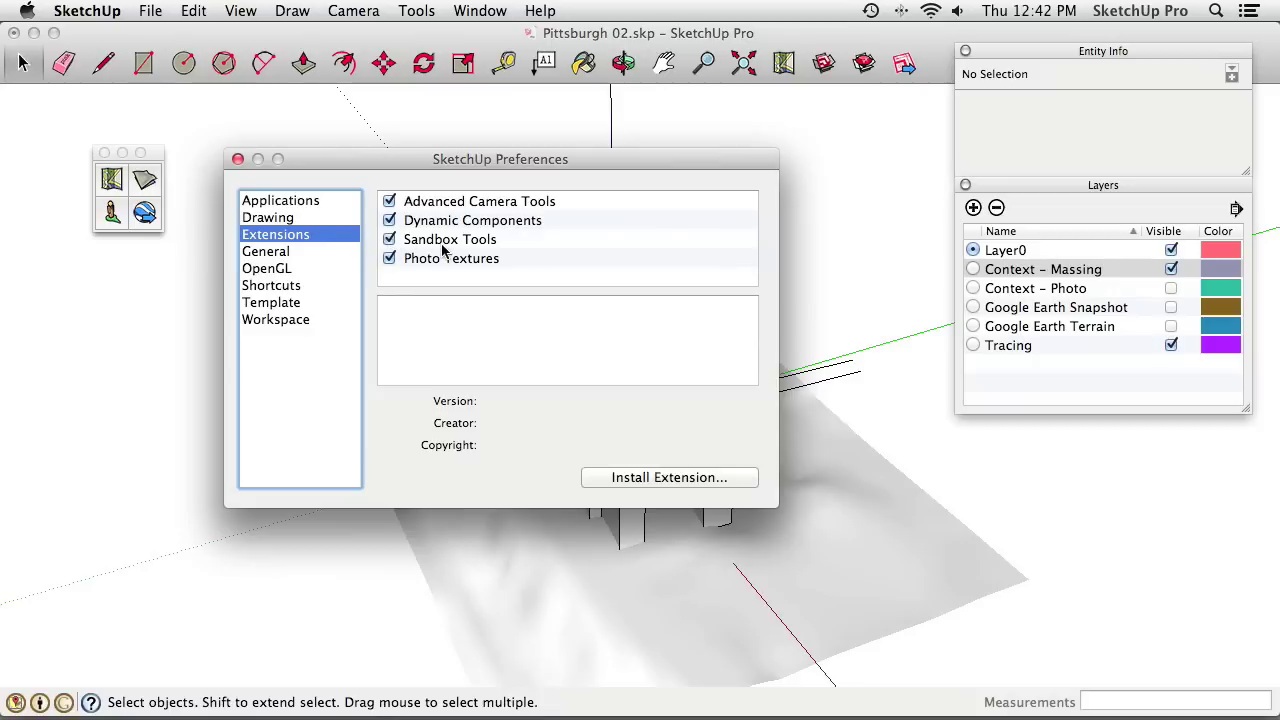
click(237, 160)
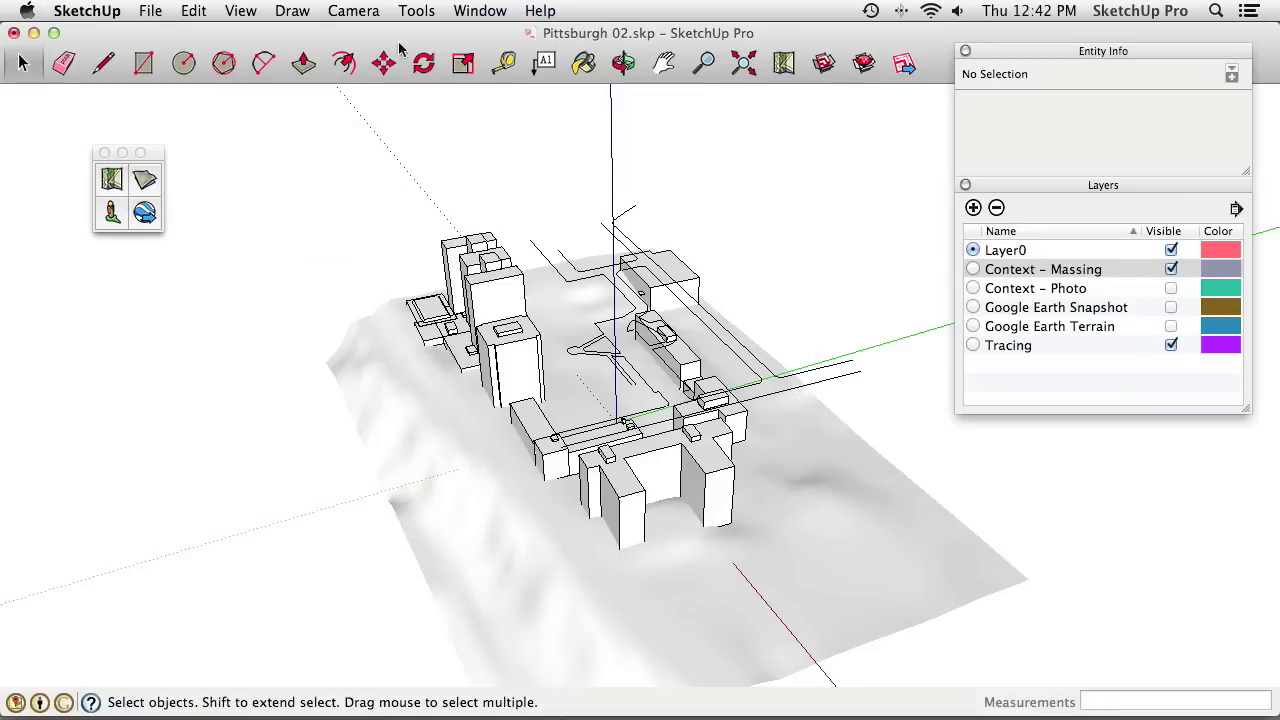
Drape the raised street tracing group onto the untextured terrain mesh with the Sandbox Drape tool
click(416, 10)
mouse_move(506, 500)
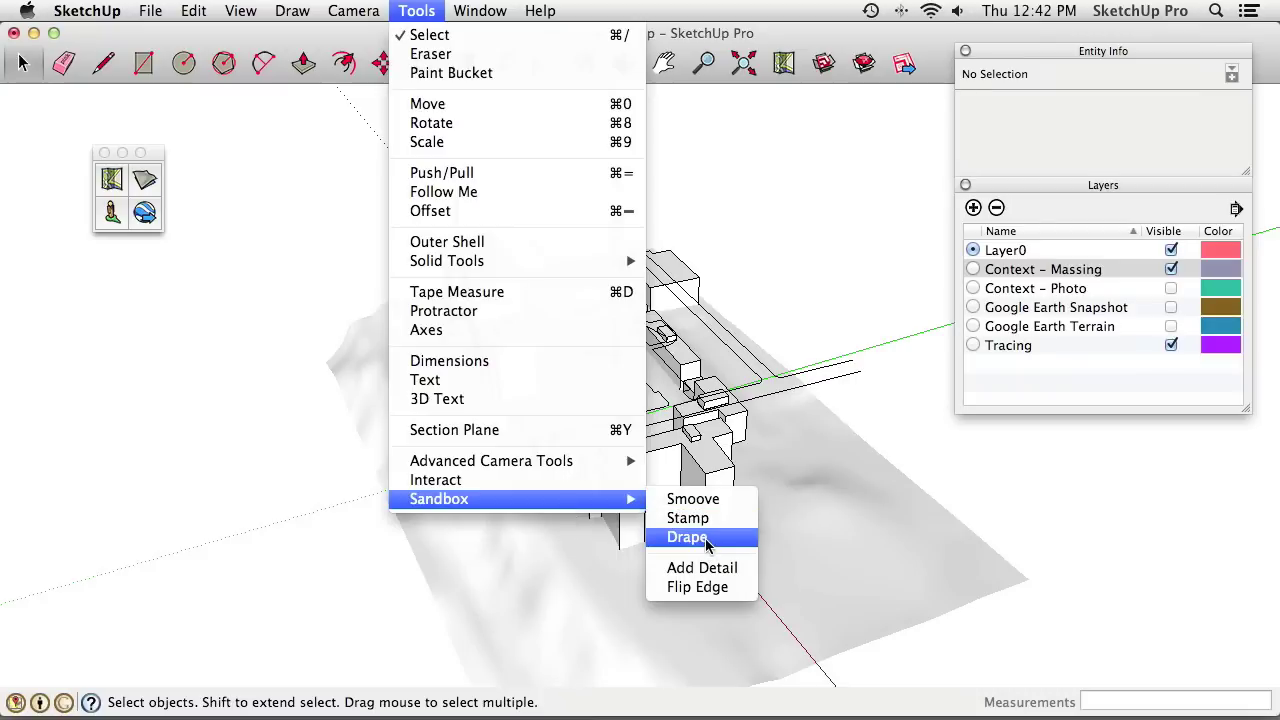
click(688, 537)
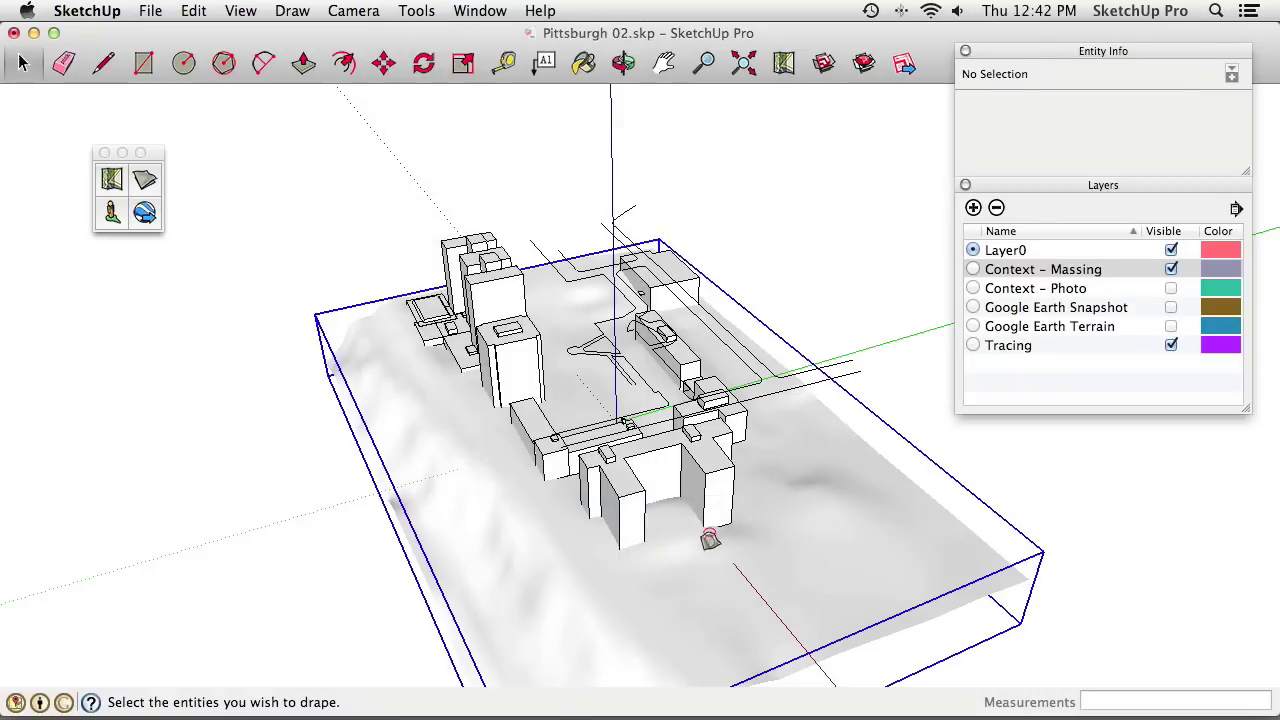
middle_drag(848, 368, 886, 257)
middle_drag(834, 223, 250, 246)
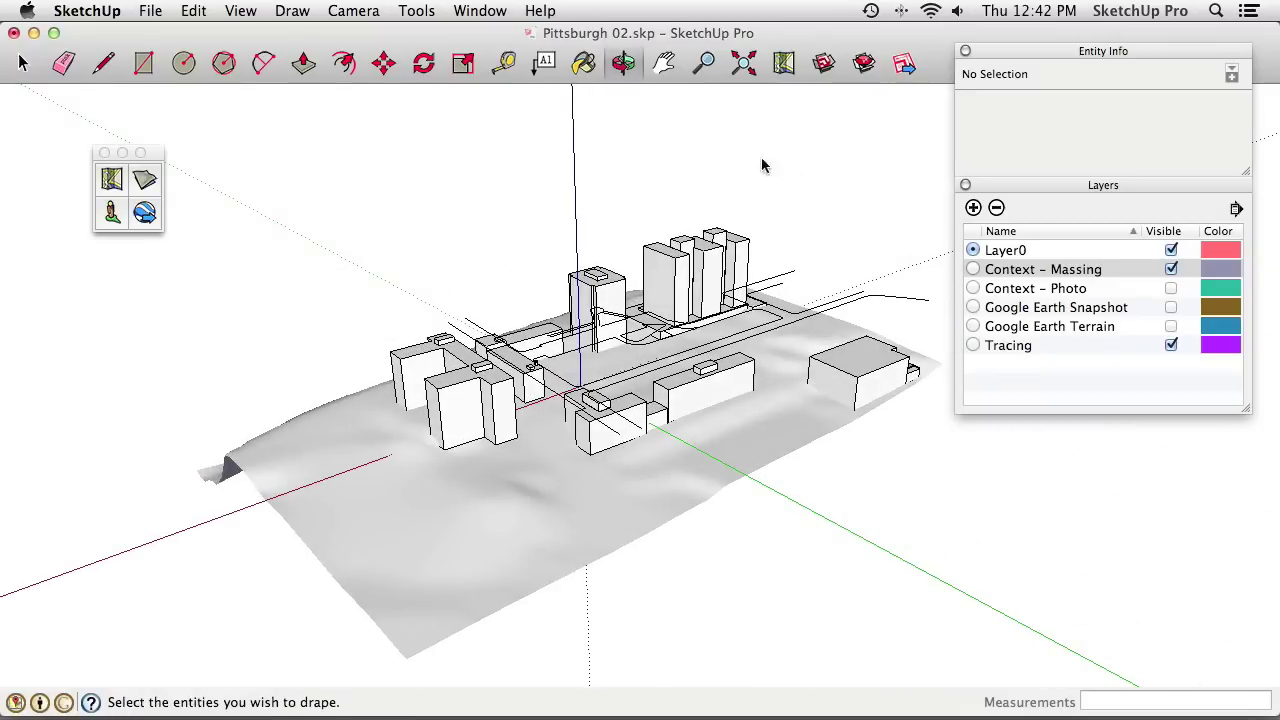
click(793, 267)
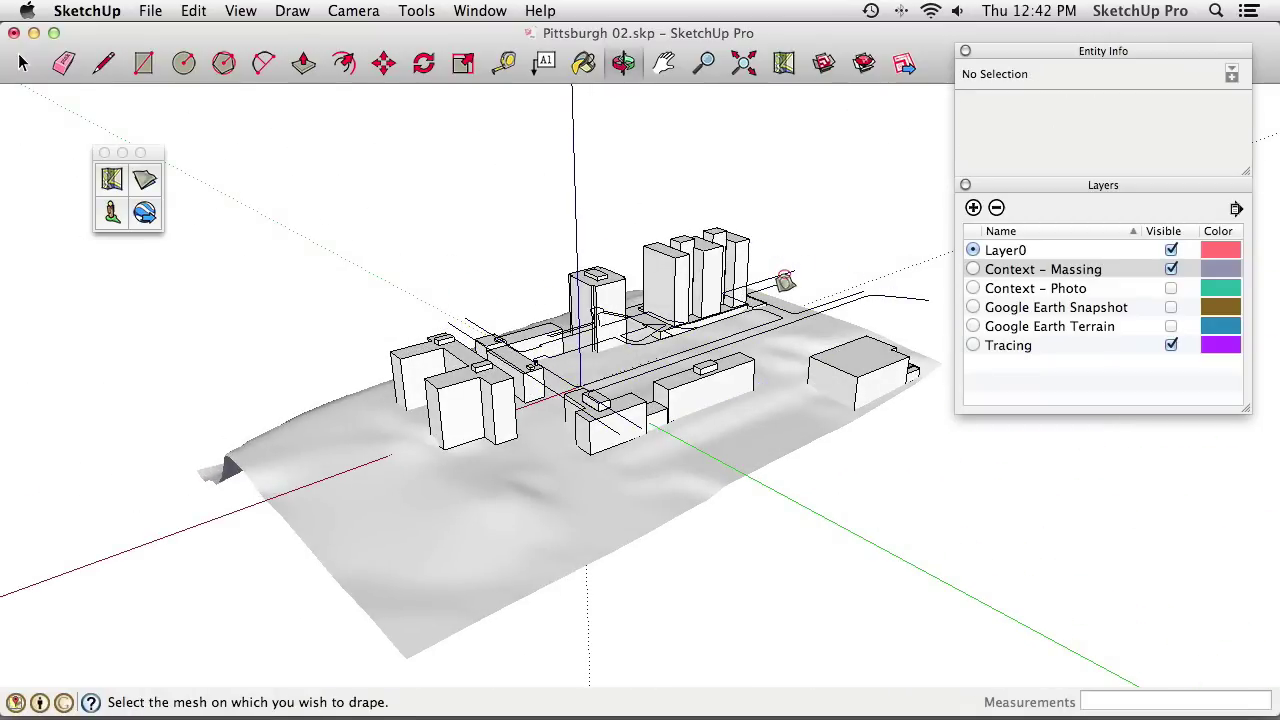
click(463, 548)
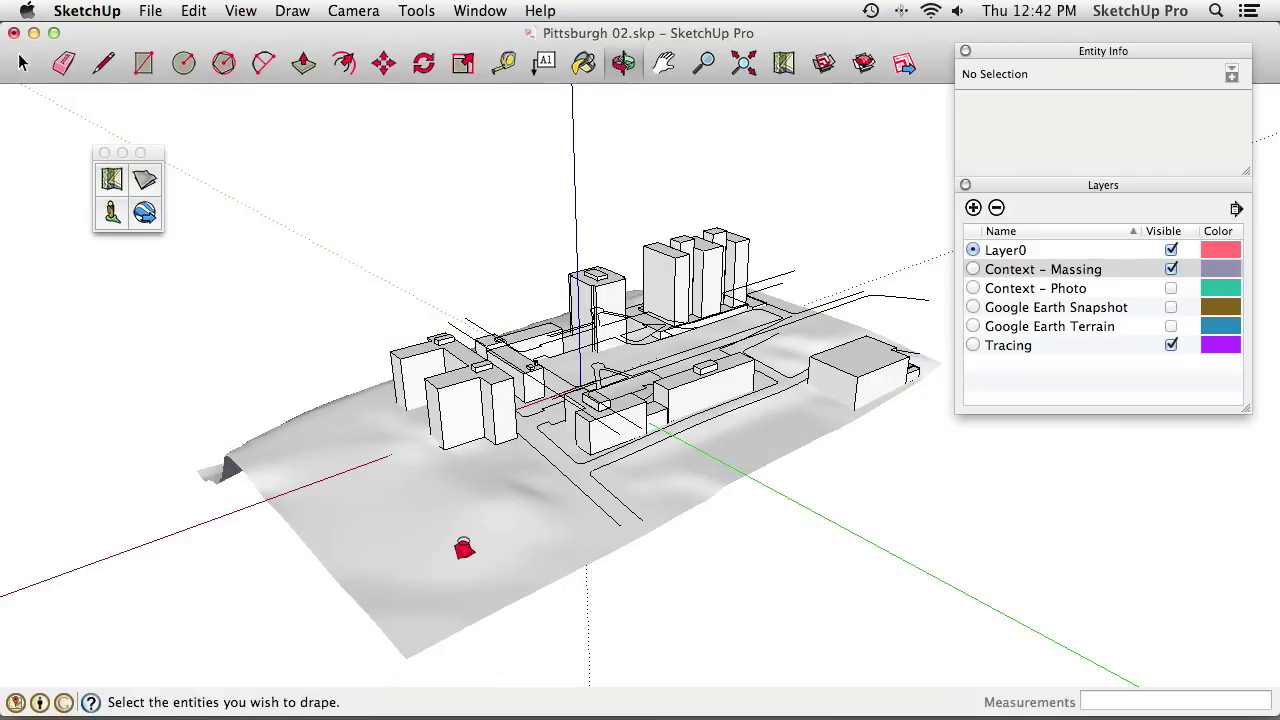
click(463, 549)
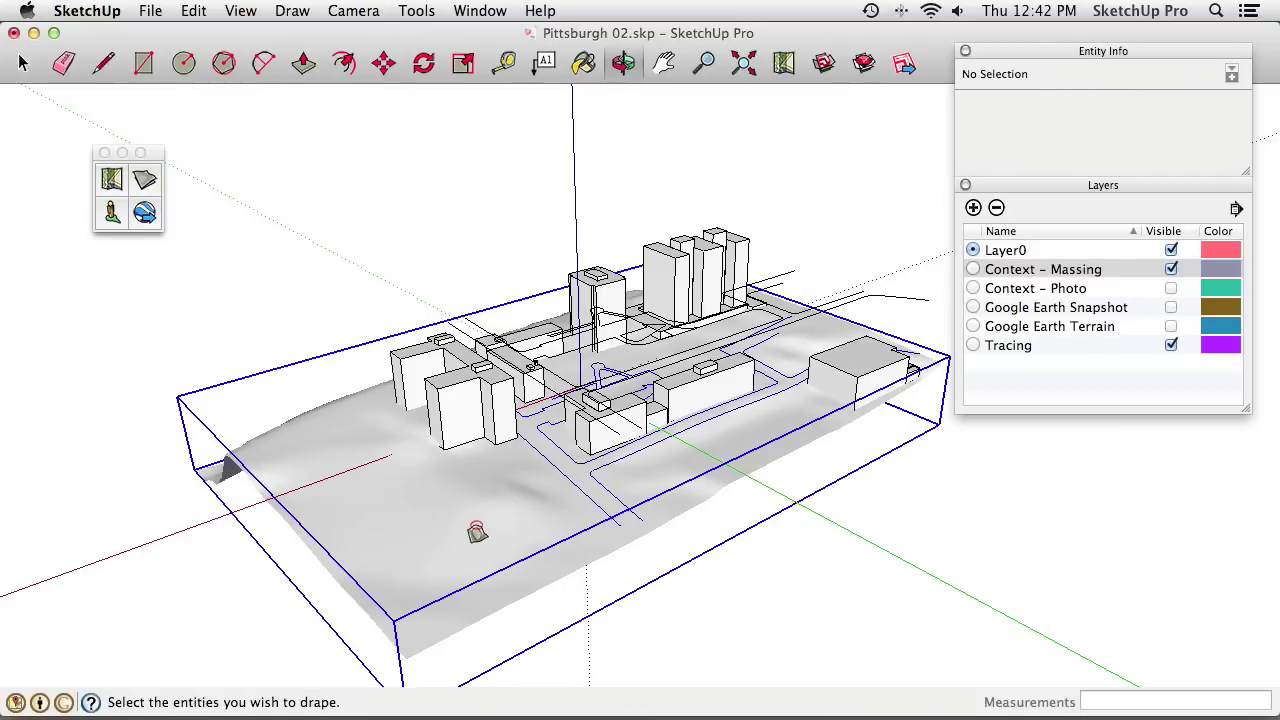
key(space)
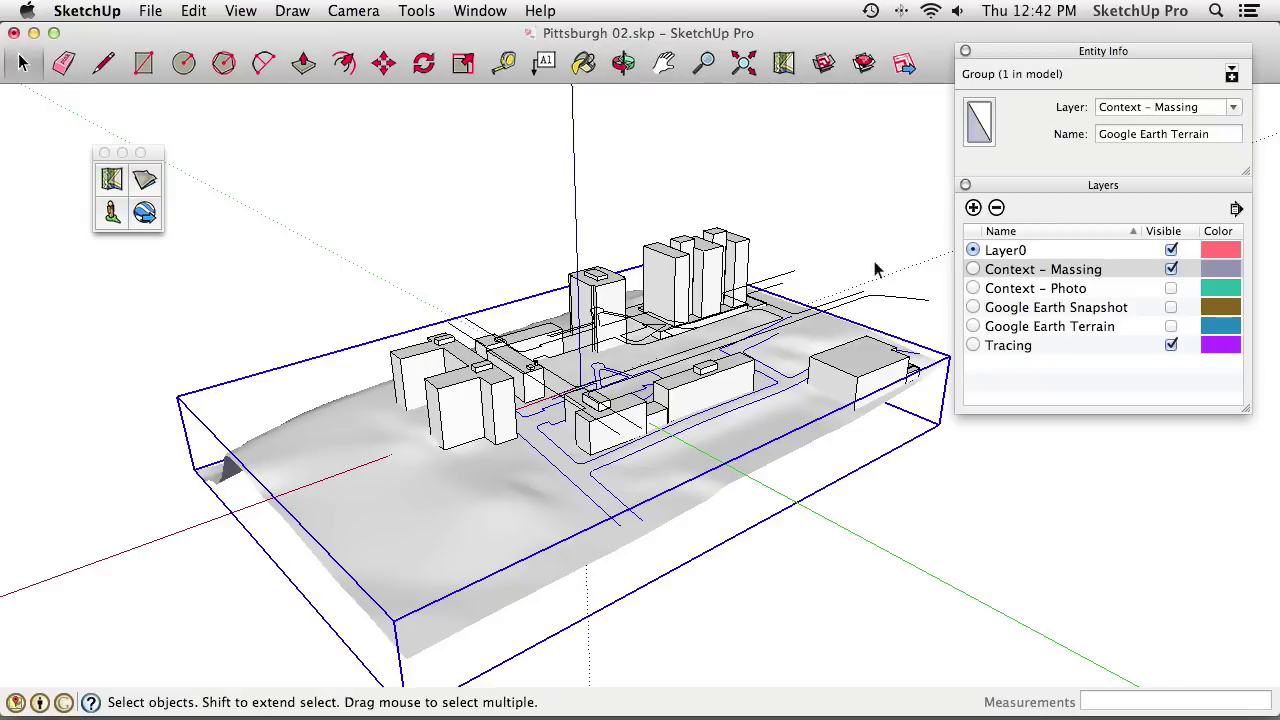
Hide the Tracing layer and take a closer look at the street lines draped on the terrain
click(1171, 345)
mouse_move(594, 287)
middle_down()
mouse_move(697, 432)
mouse_move(757, 114)
mouse_move(714, 365)
mouse_move(829, 457)
middle_up()
key(Escape)
scroll(666, 414, up, 5)
middle_drag(799, 325, 800, 262)
Open the terrain group, select its main surface and intersect its faces with the model to imprint the building footprints
click(611, 273)
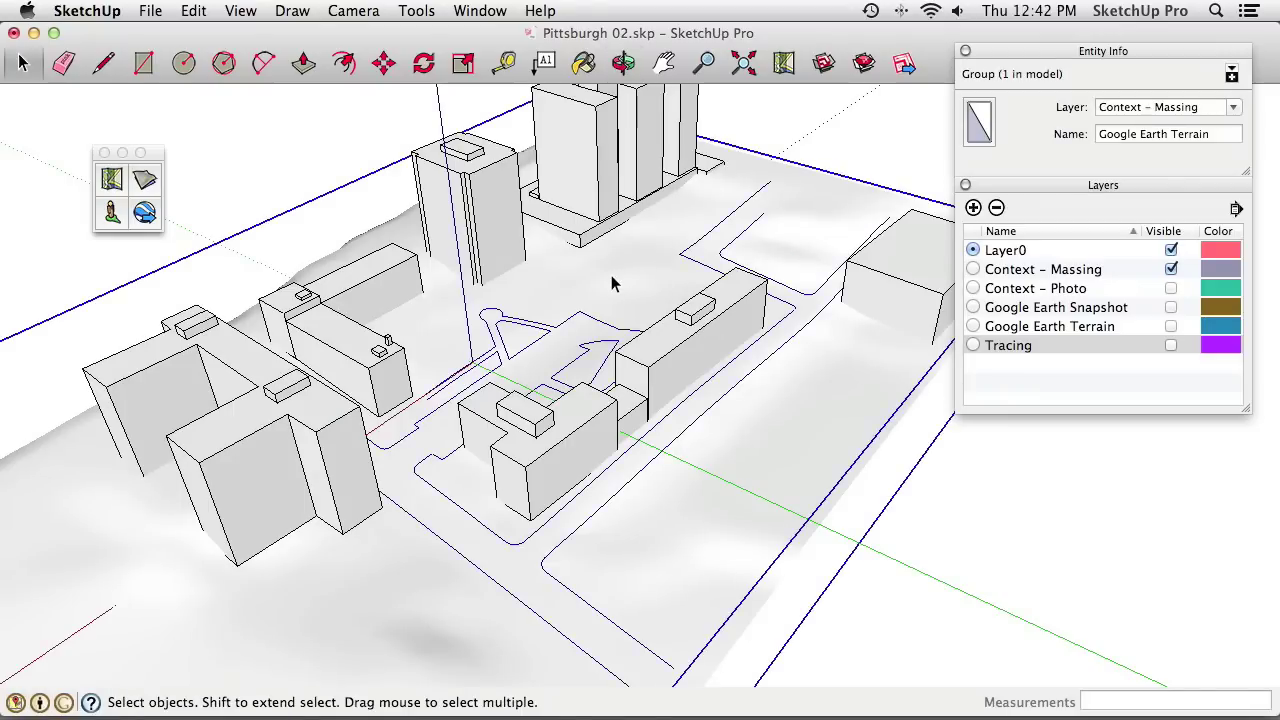
double_click(612, 280)
click(620, 267)
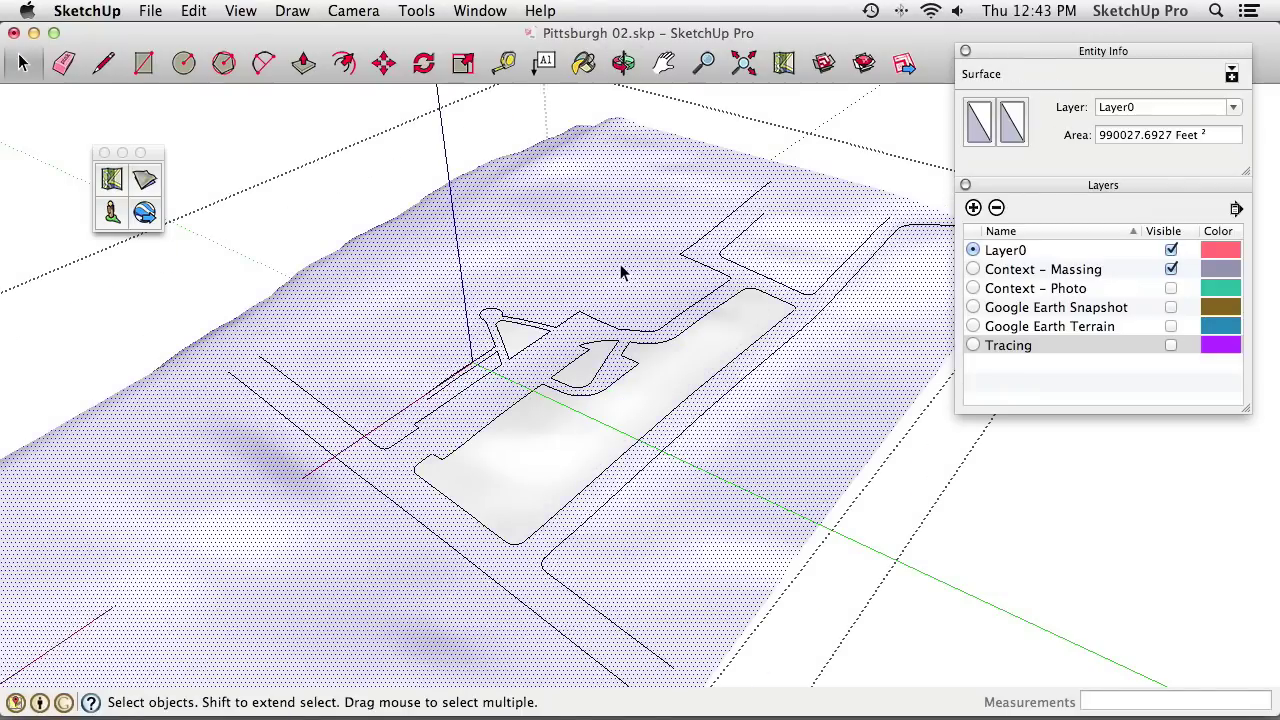
scroll(620, 270, down, 3)
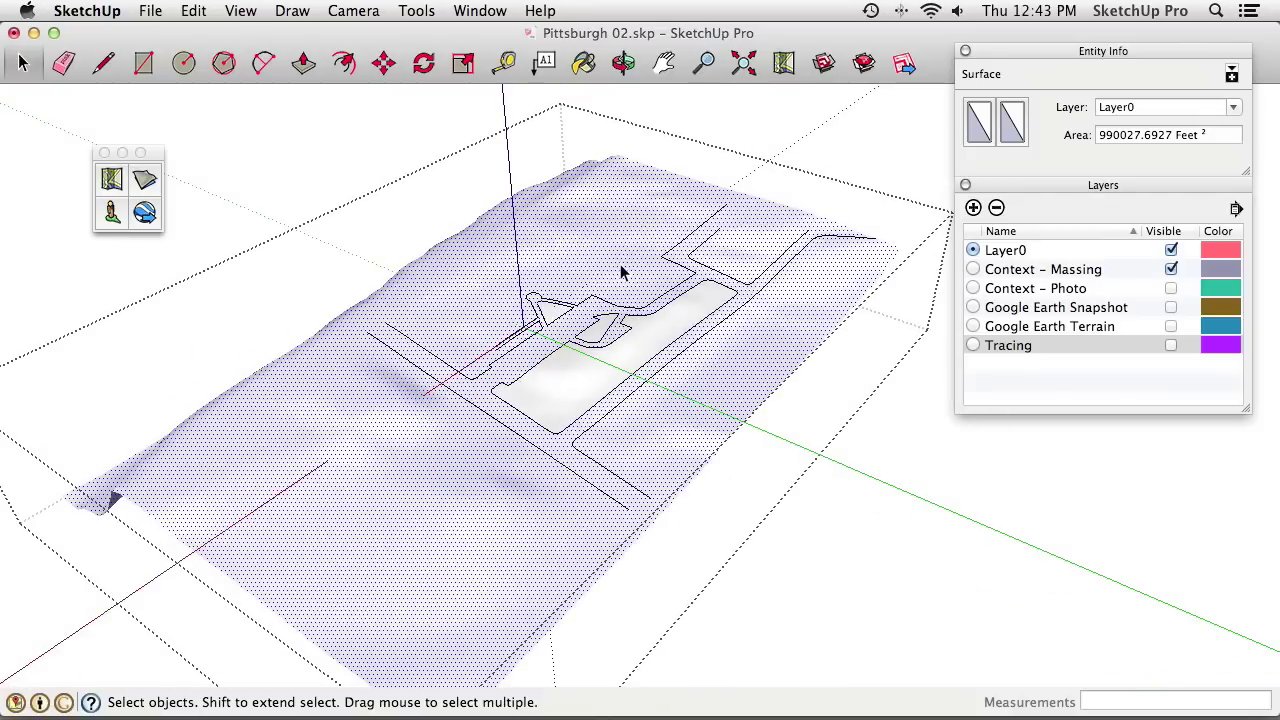
right_click(620, 264)
mouse_move(727, 386)
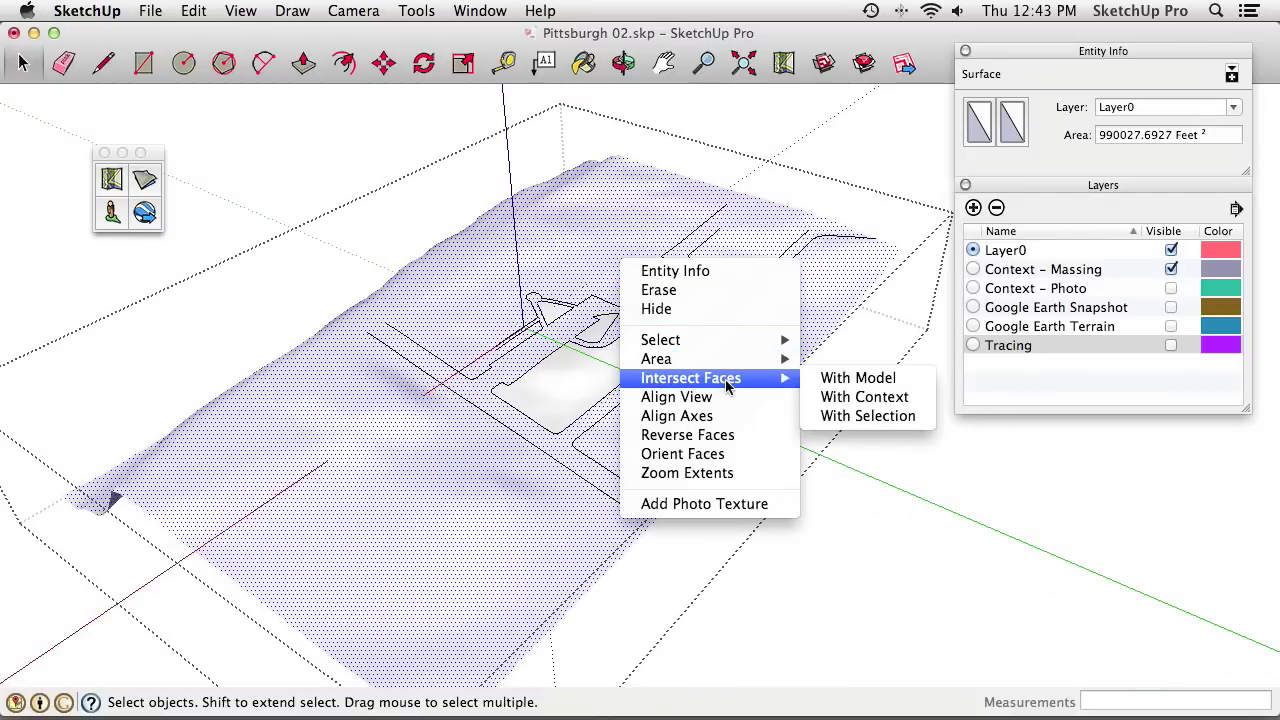
click(856, 380)
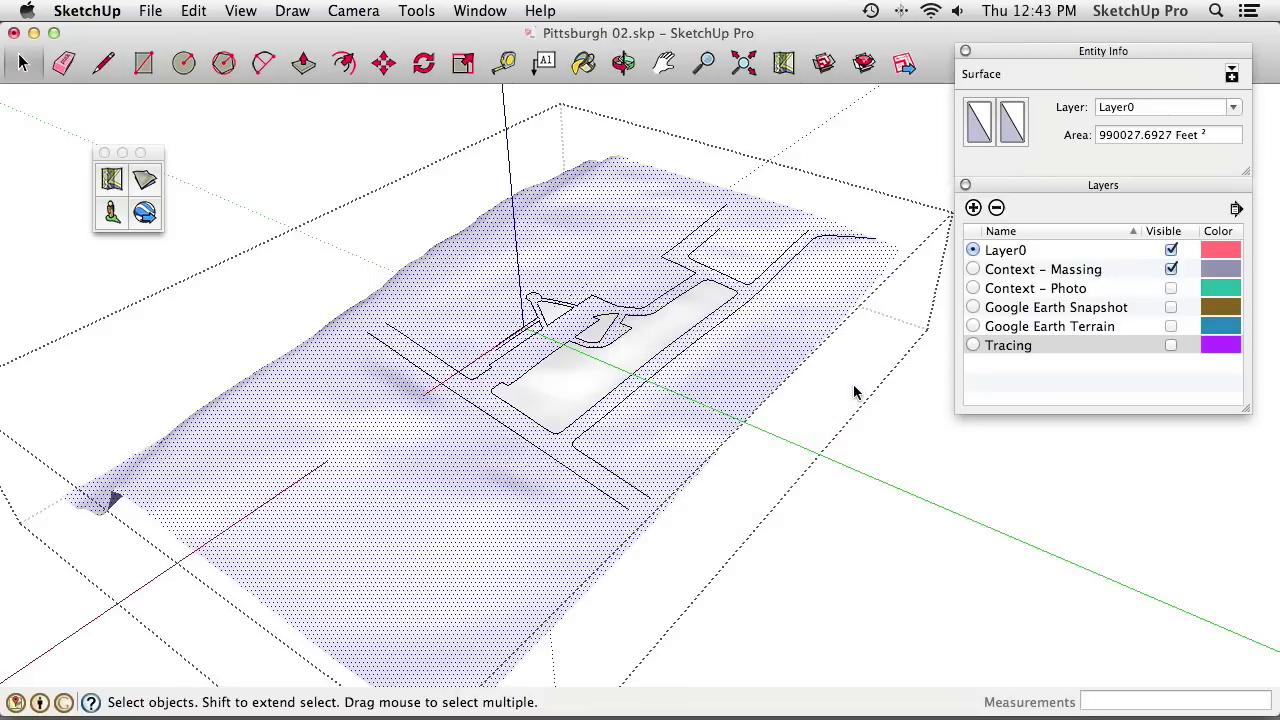
click(855, 392)
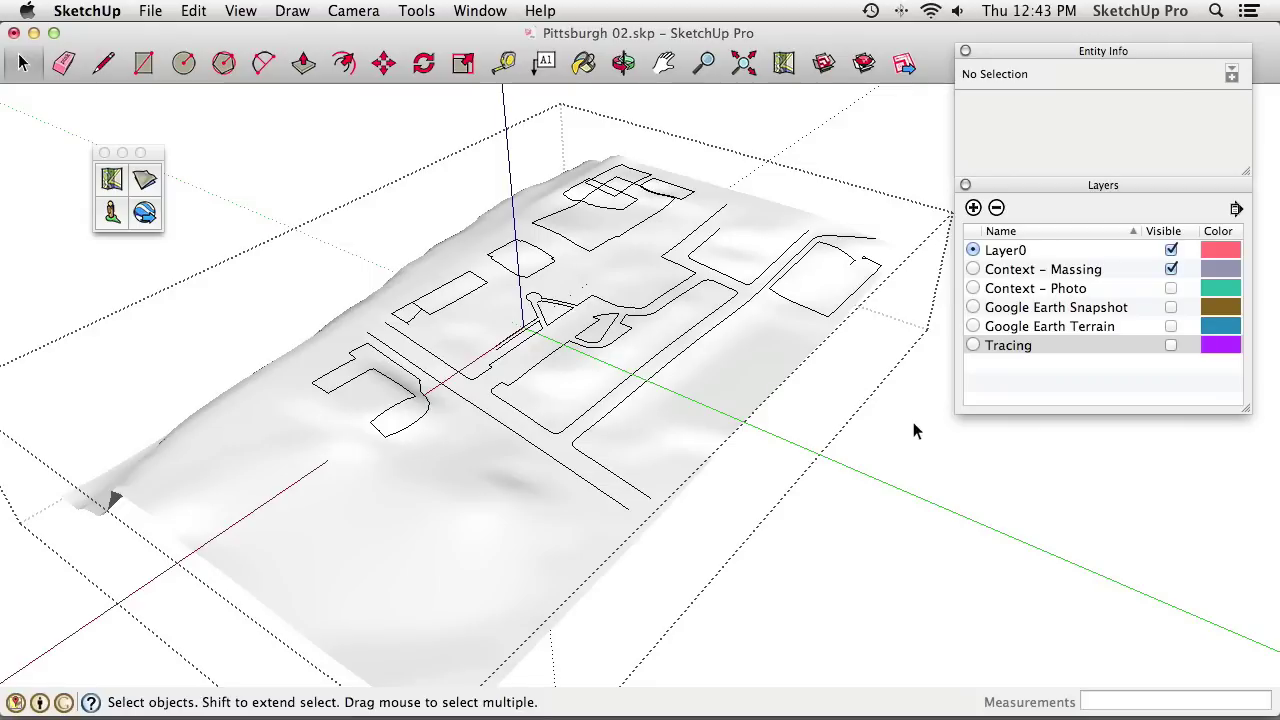
Close the terrain group and examine the long massing building beside the street where its walls meet the terrain
middle_drag(560, 335, 608, 346)
scroll(658, 350, up, 5)
middle_drag(733, 301, 634, 334)
click(655, 330)
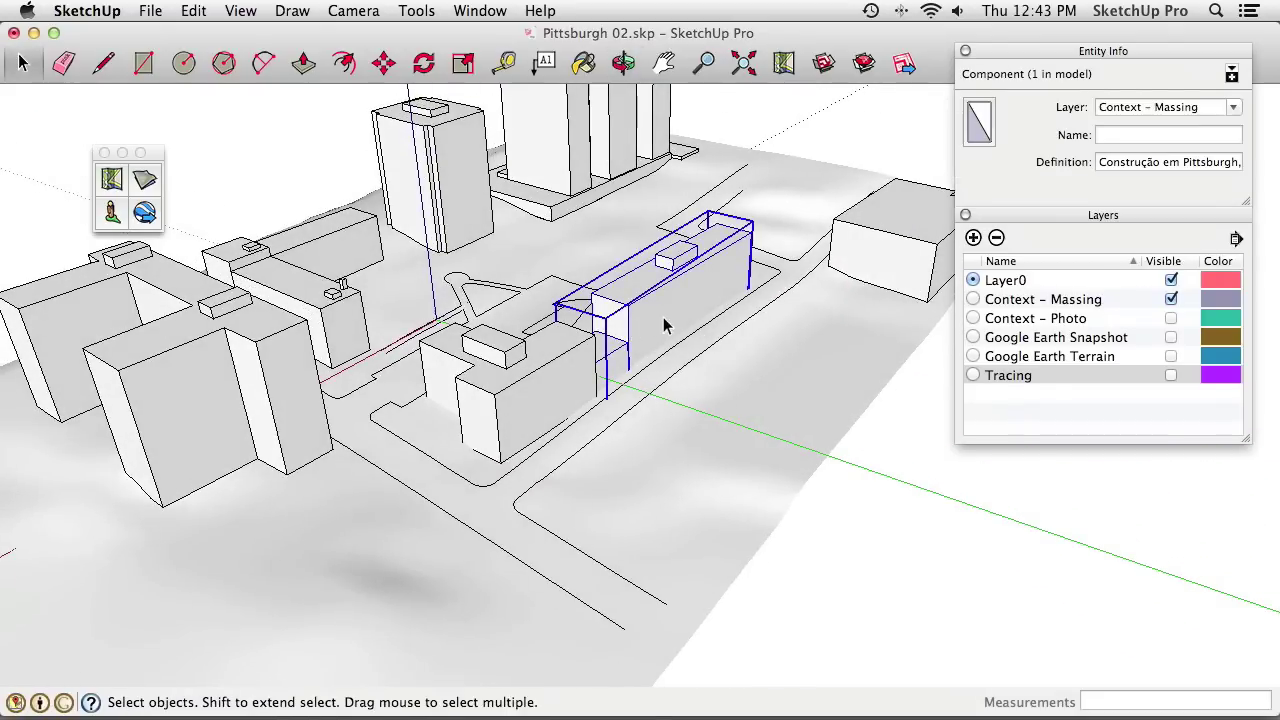
double_click(666, 323)
middle_drag(684, 316, 771, 357)
click(868, 448)
middle_drag(868, 448, 672, 313)
scroll(672, 313, up, 3)
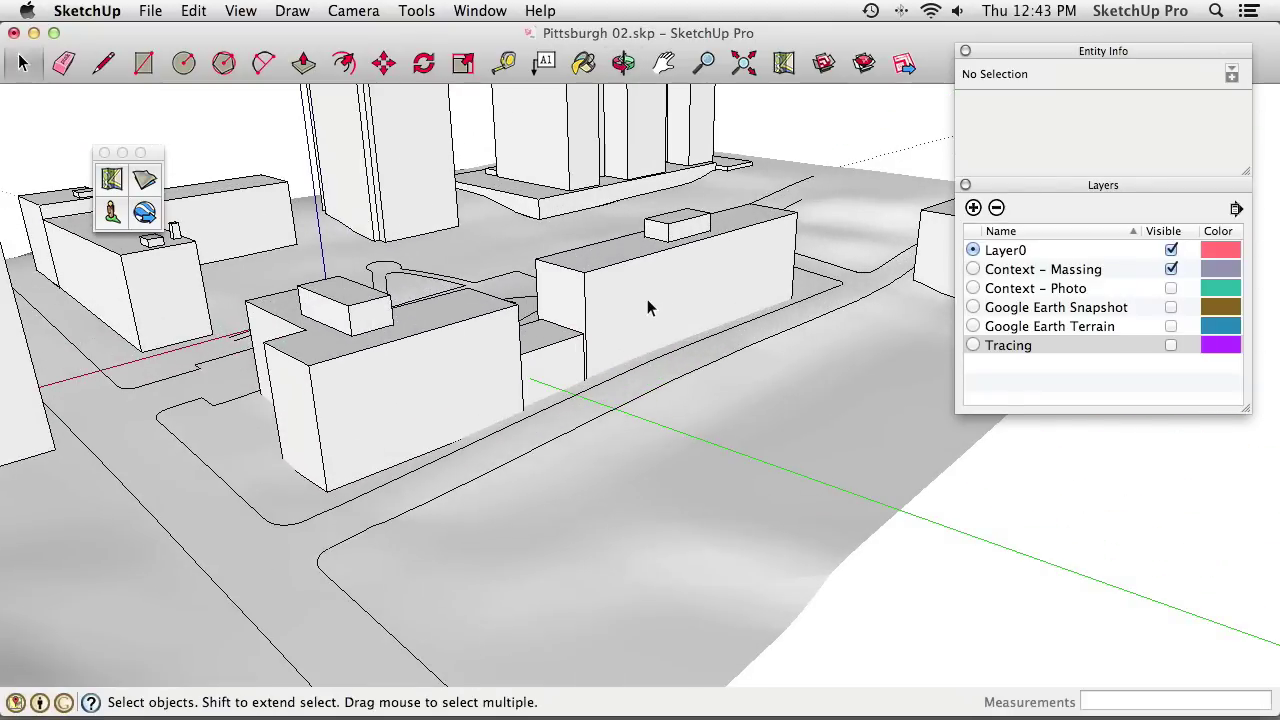
Open the long building component, intersect its long street-facing wall with the model and close the component
double_click(647, 307)
click(669, 306)
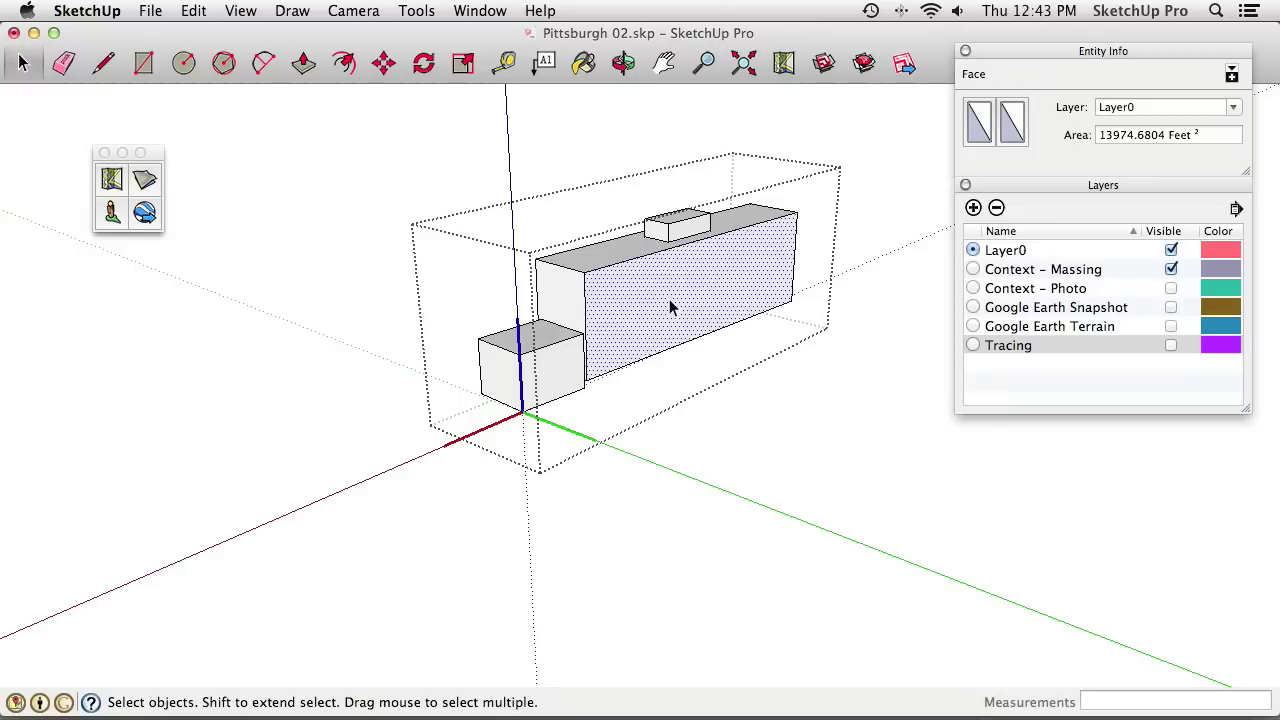
right_click(669, 299)
mouse_move(771, 413)
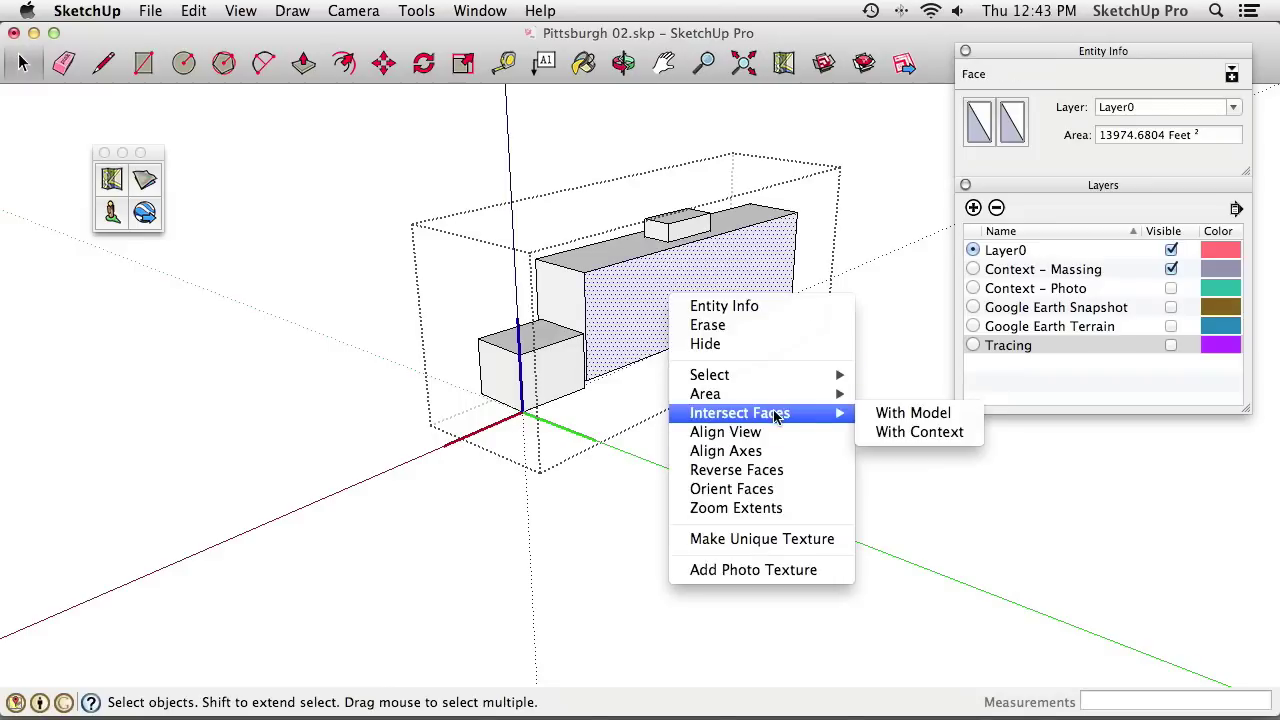
click(893, 414)
click(891, 418)
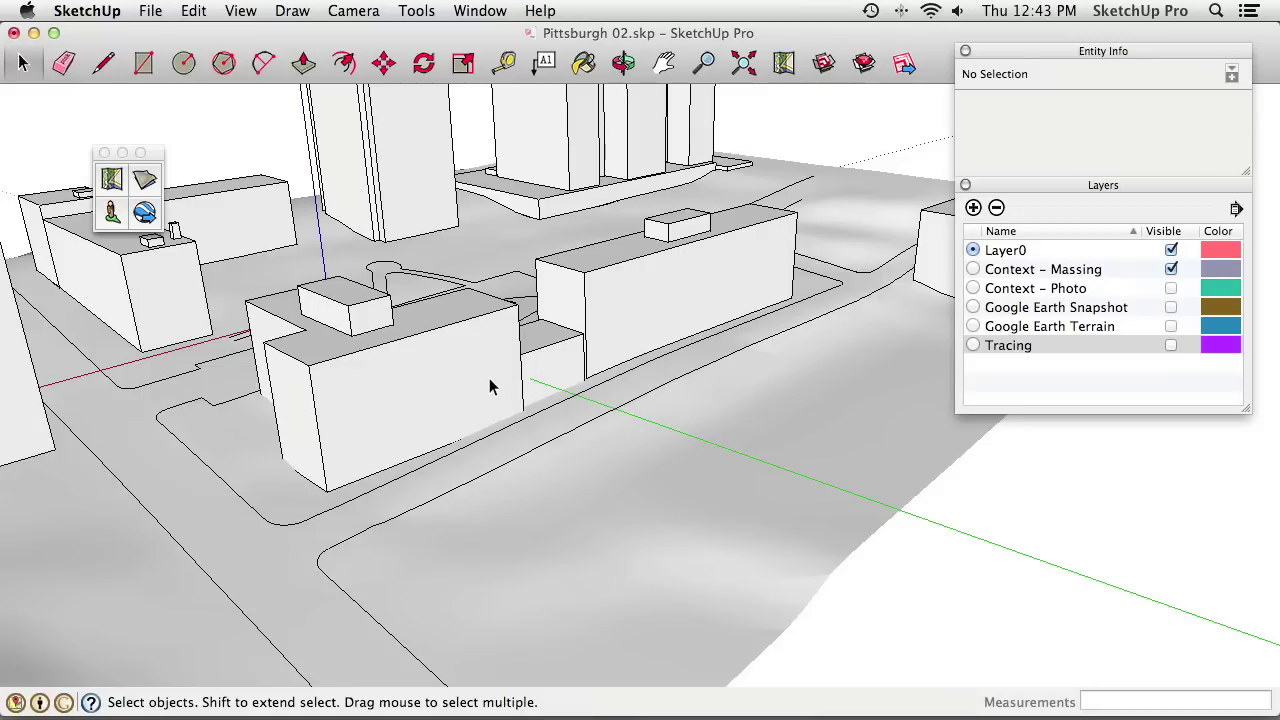
Open the neighbouring building at the street corner, intersect its large front wall with the model and close the component
click(489, 378)
double_click(489, 378)
click(489, 378)
right_click(489, 378)
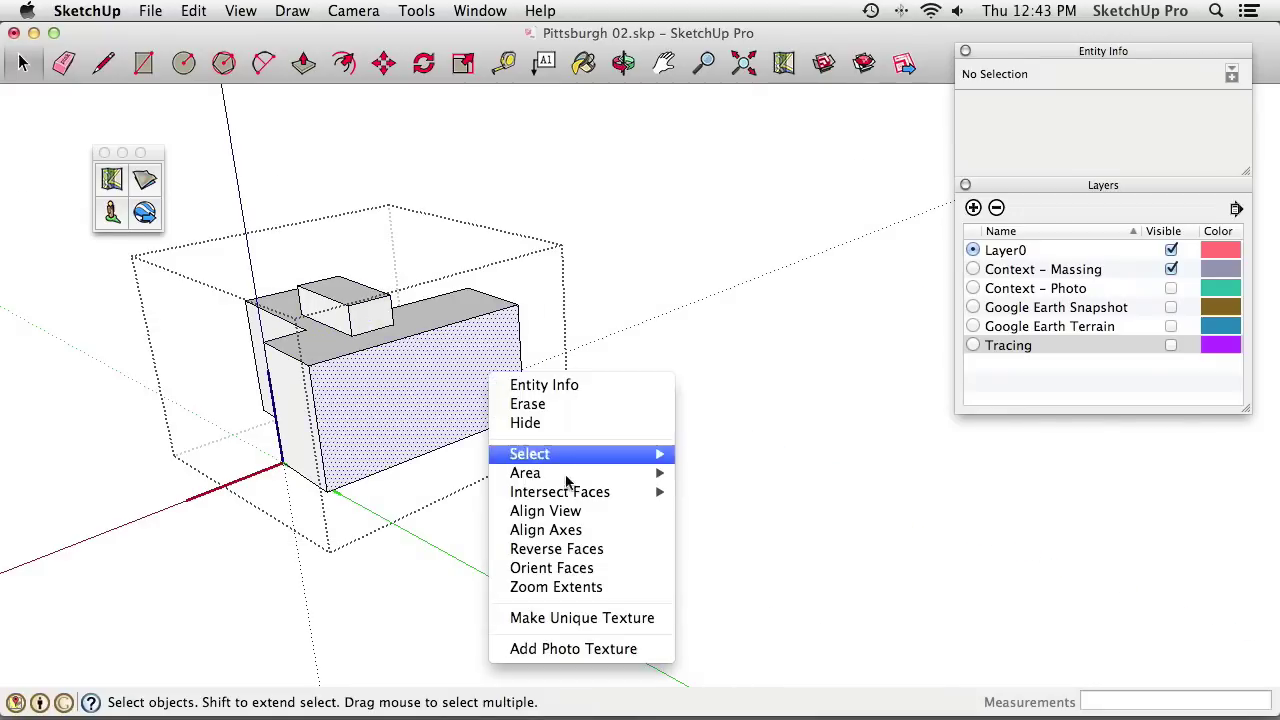
mouse_move(620, 491)
click(750, 491)
click(624, 414)
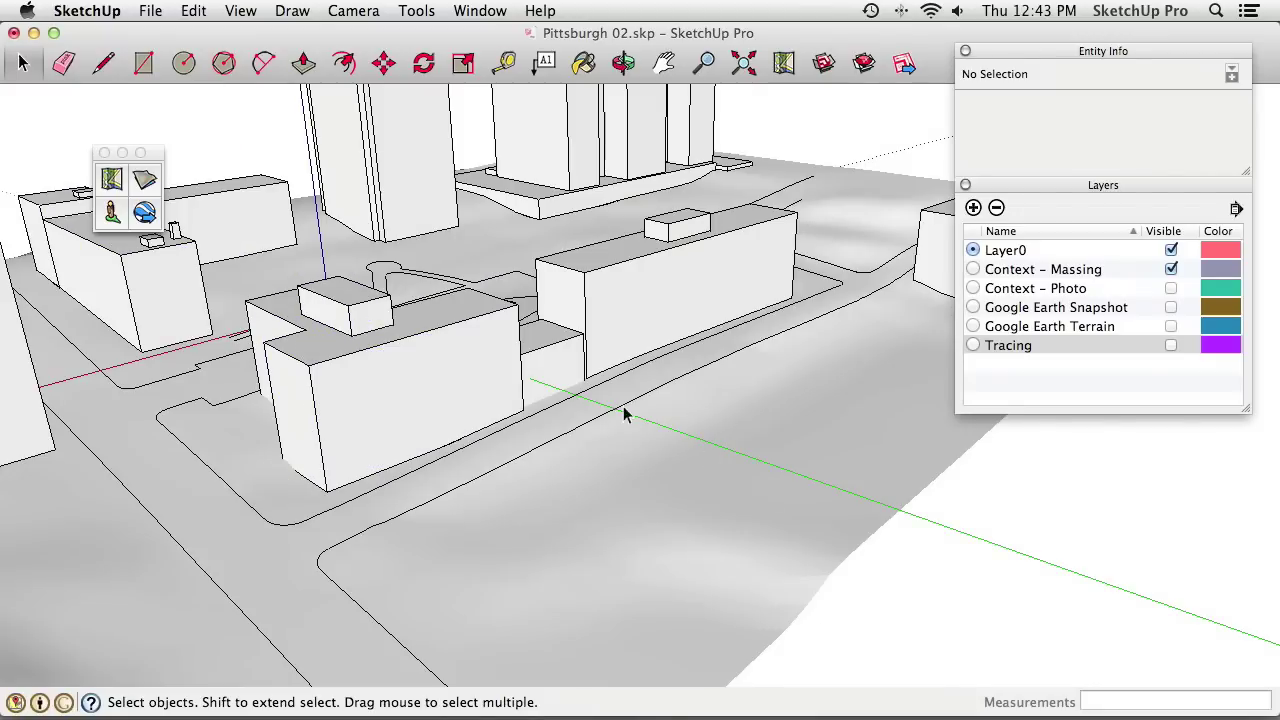
Reopen the long building component, intersect the front wall of its low end block with the model and close it
double_click(560, 366)
right_click(560, 366)
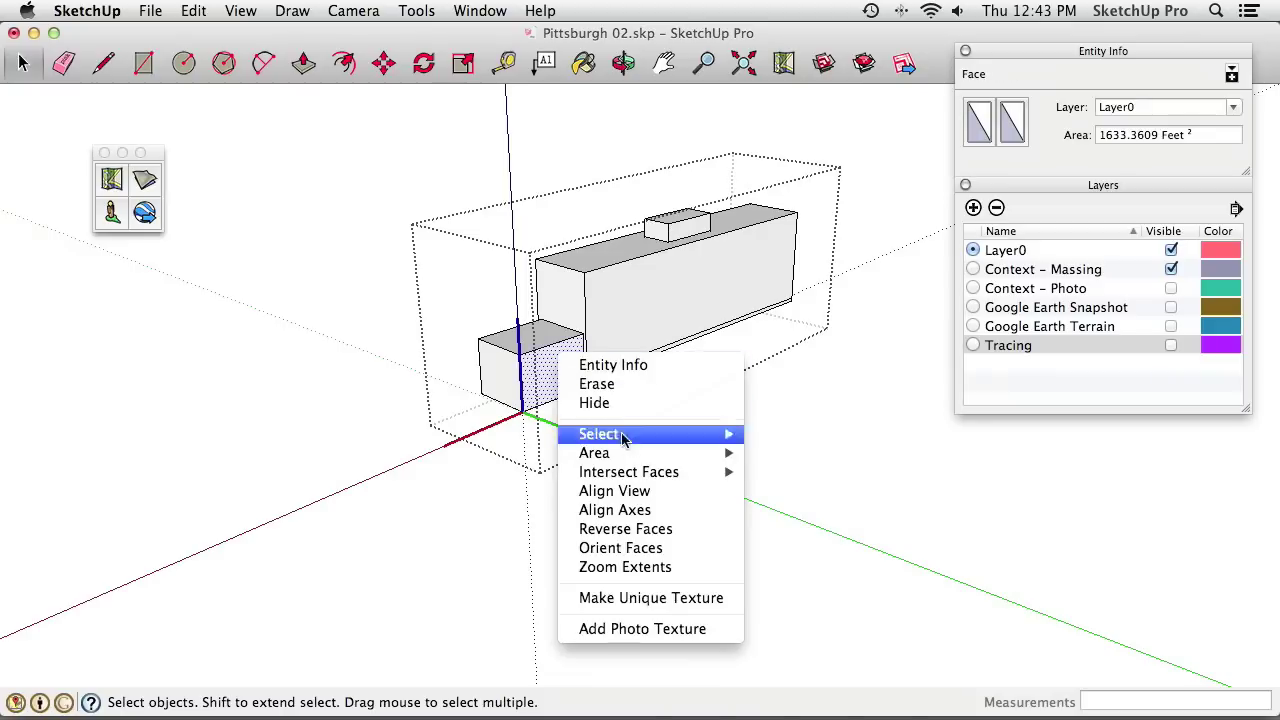
mouse_move(663, 471)
click(779, 474)
click(860, 535)
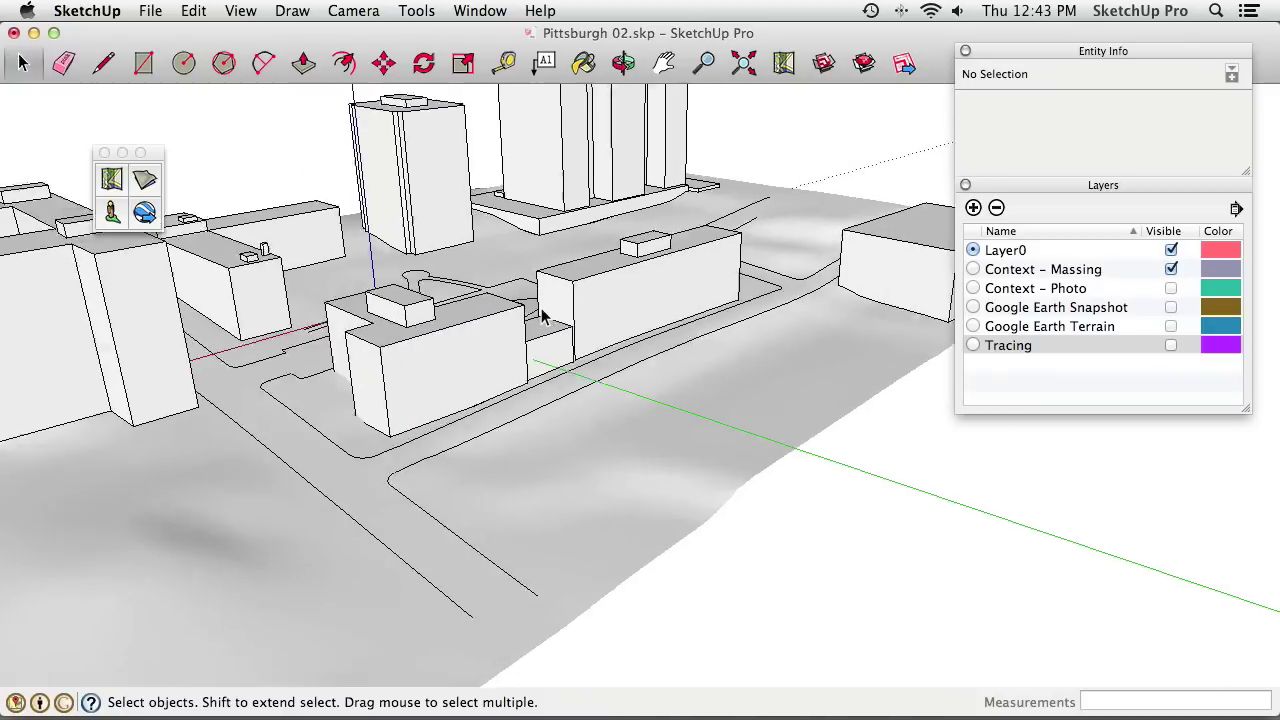
middle_drag(700, 400, 698, 337)
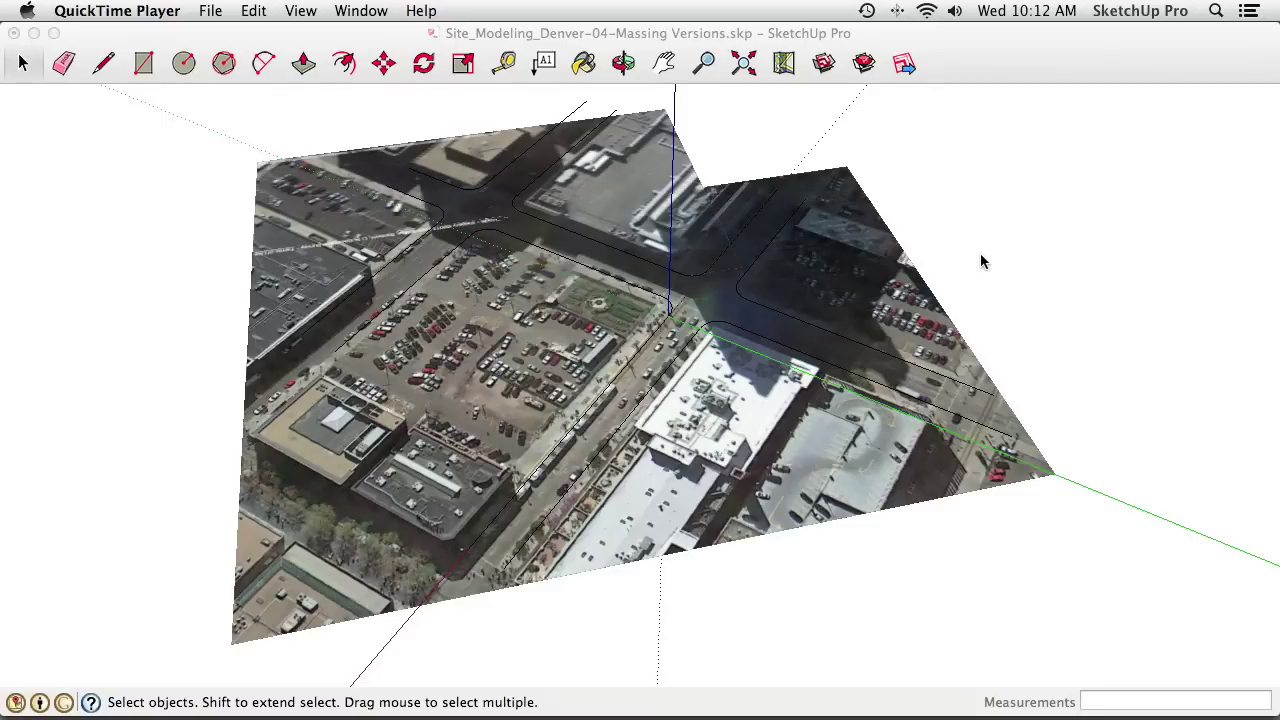
In the Denver site model, expand the layer list and show the Context Buildings - Massing layer
click(1035, 320)
mouse_move(1035, 320)
middle_down()
mouse_move(420, 340)
mouse_move(585, 470)
mouse_move(632, 476)
mouse_move(640, 452)
mouse_move(593, 381)
mouse_move(460, 356)
middle_up()
middle_drag(409, 264, 200, 260)
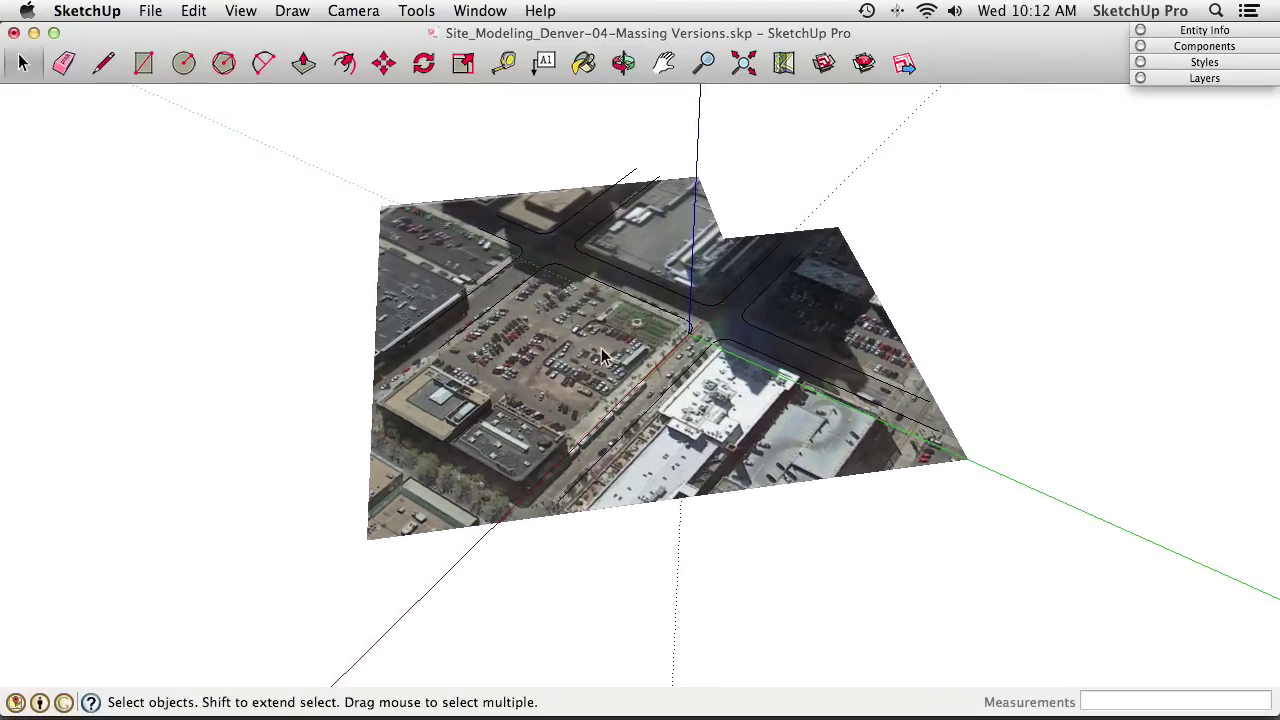
click(1200, 79)
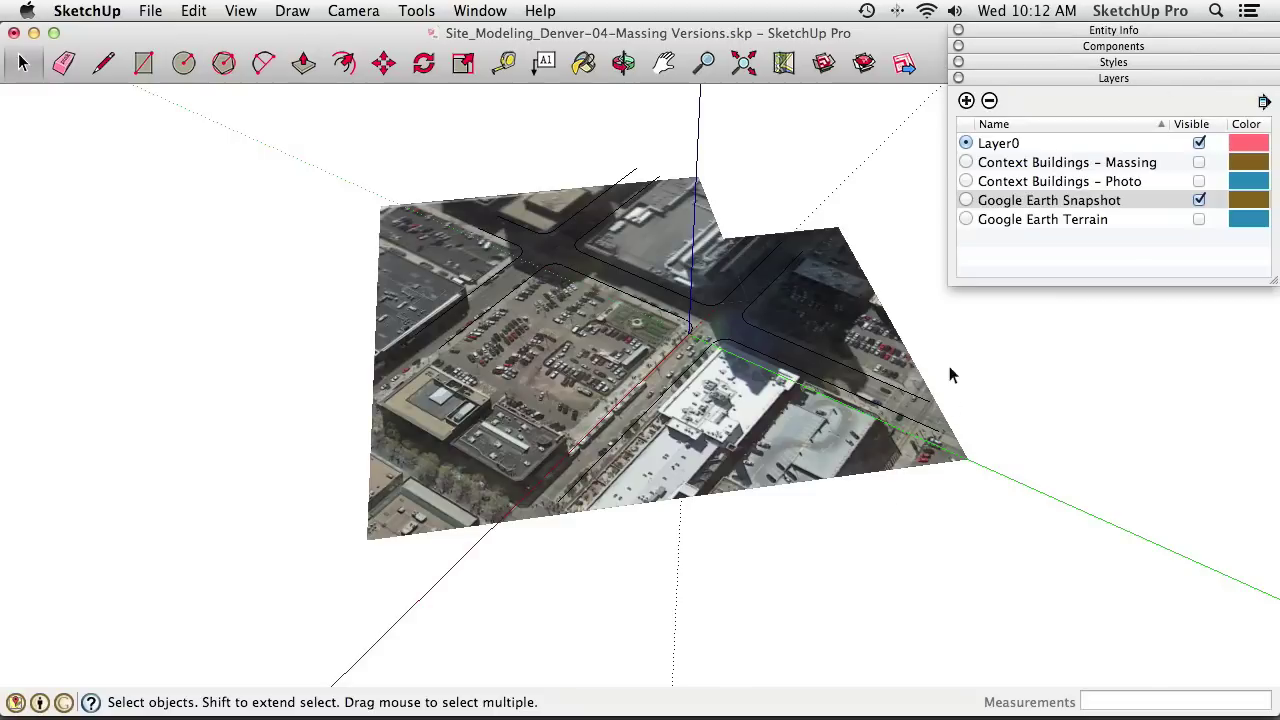
click(1199, 163)
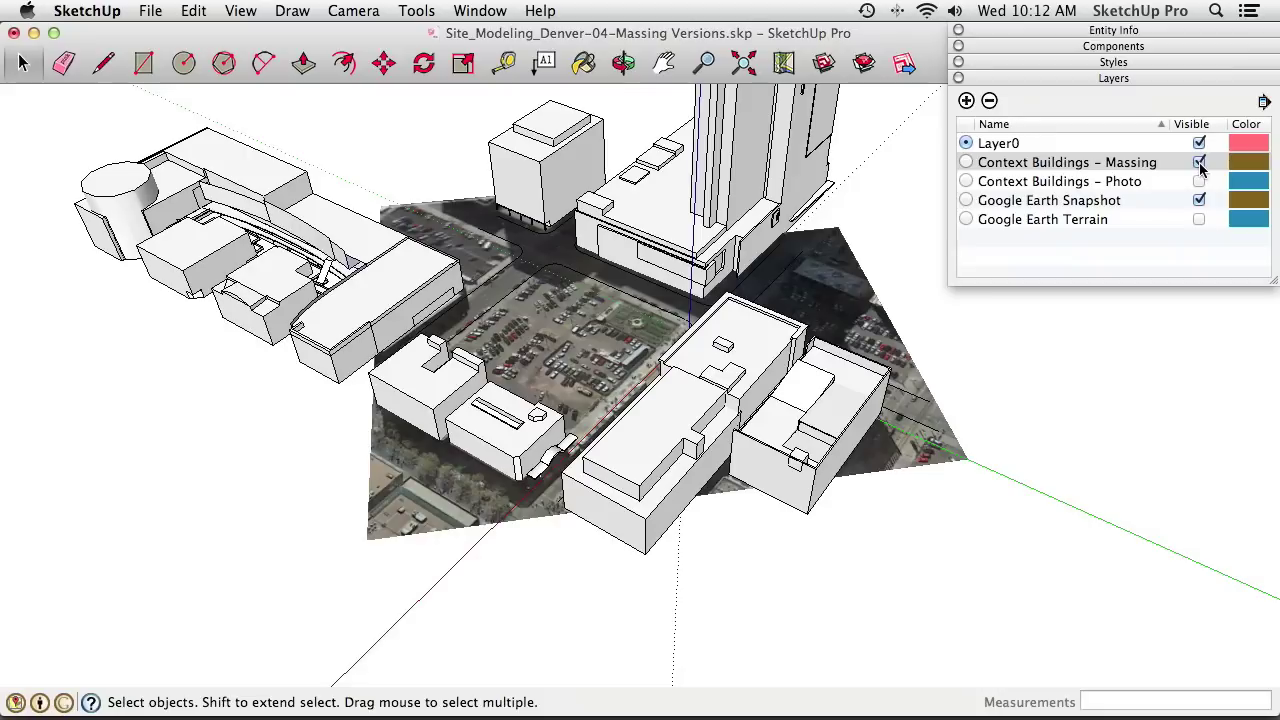
scroll(624, 430, down, 3)
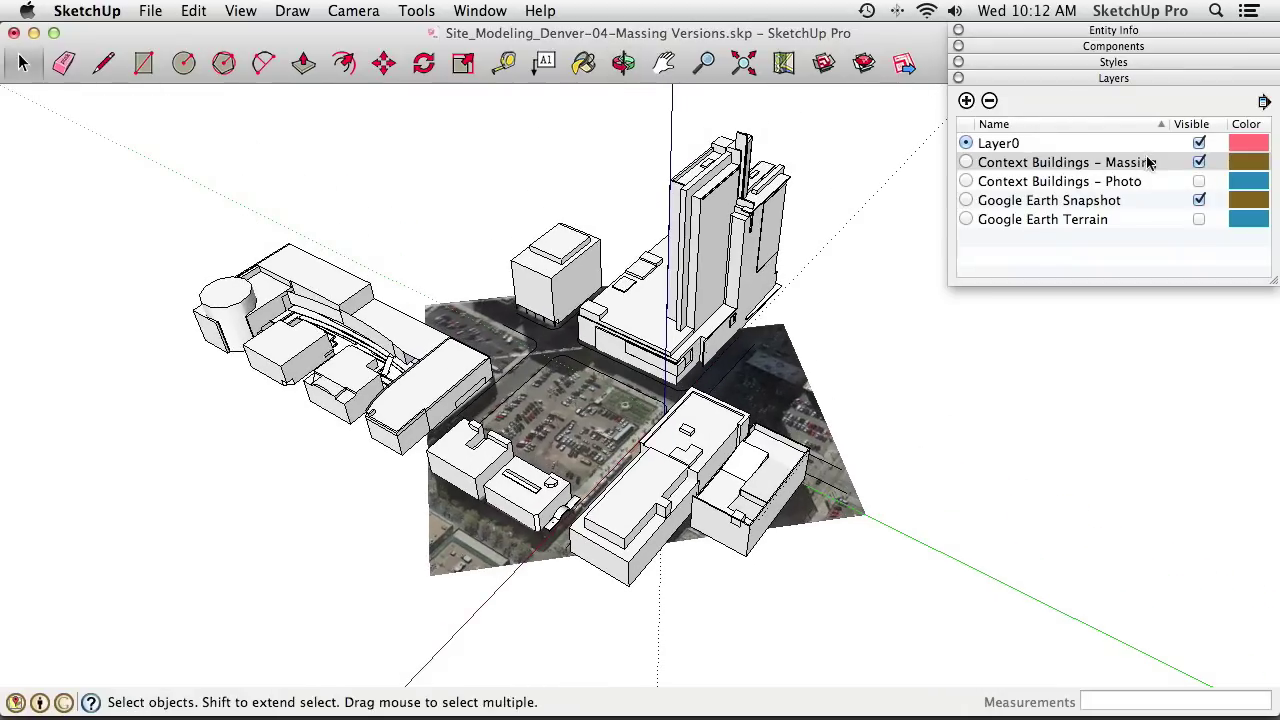
middle_drag(774, 466, 726, 363)
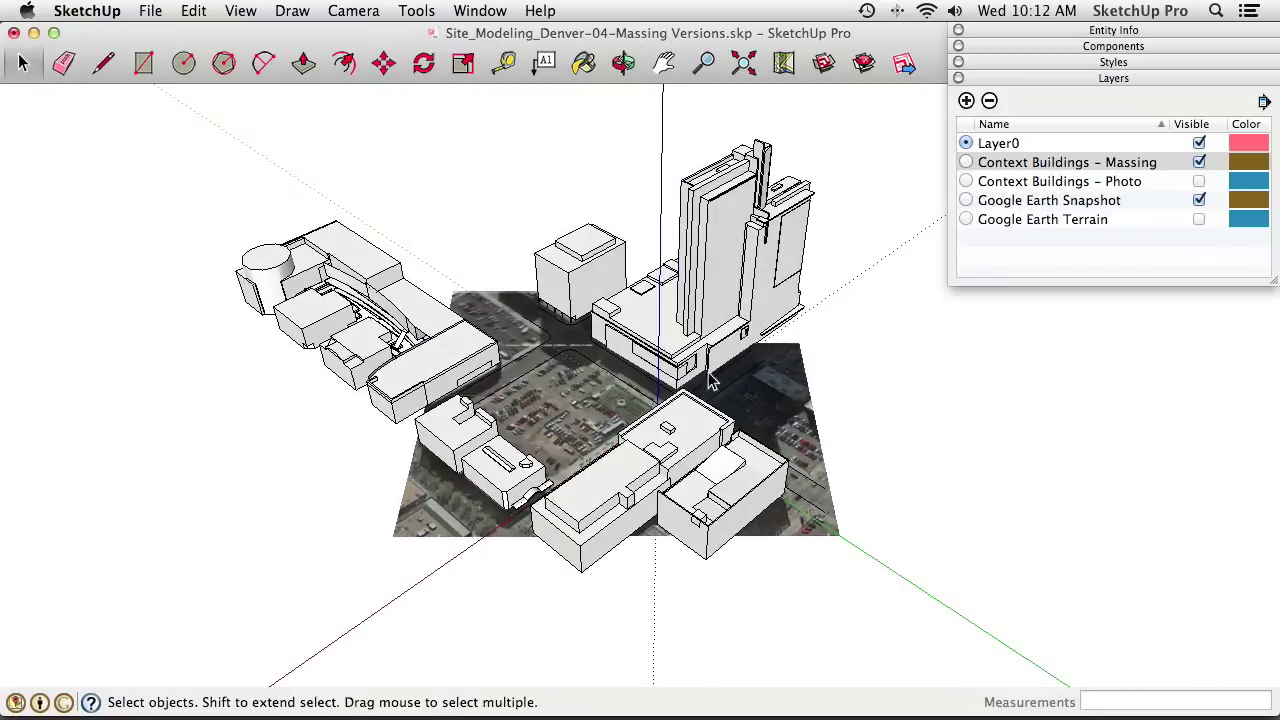
middle_drag(537, 372, 517, 320)
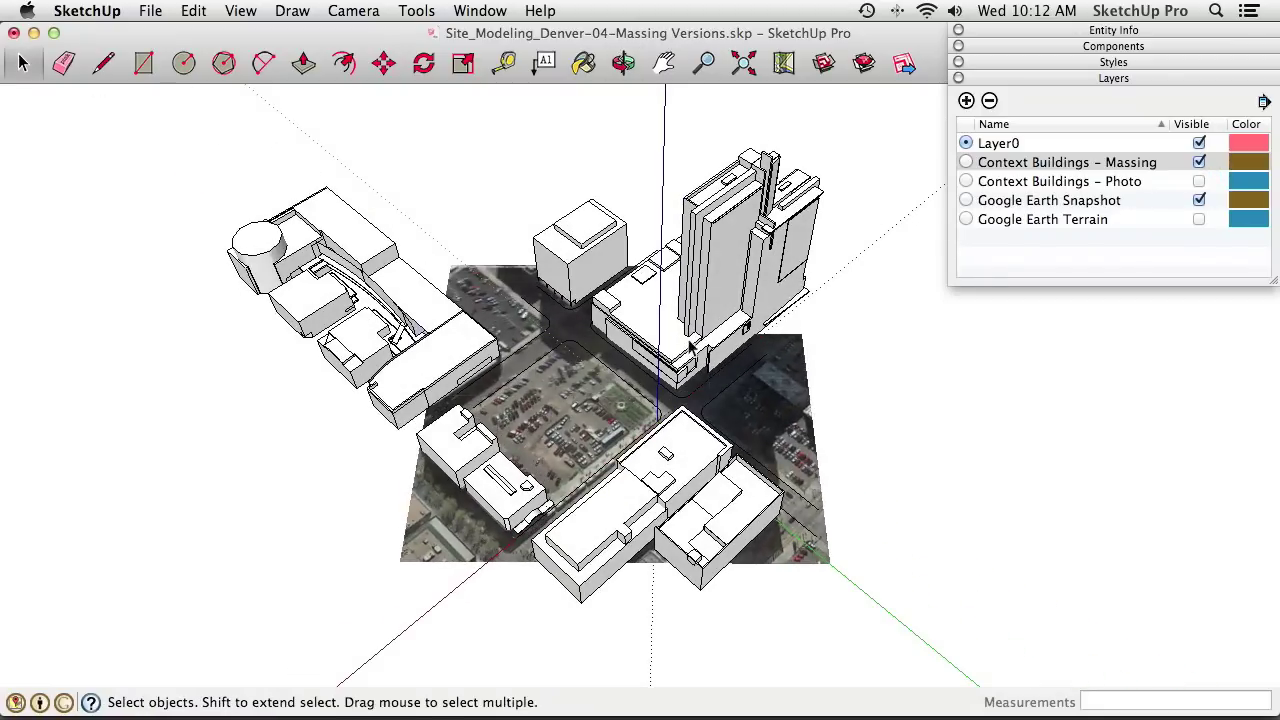
middle_drag(573, 445, 540, 368)
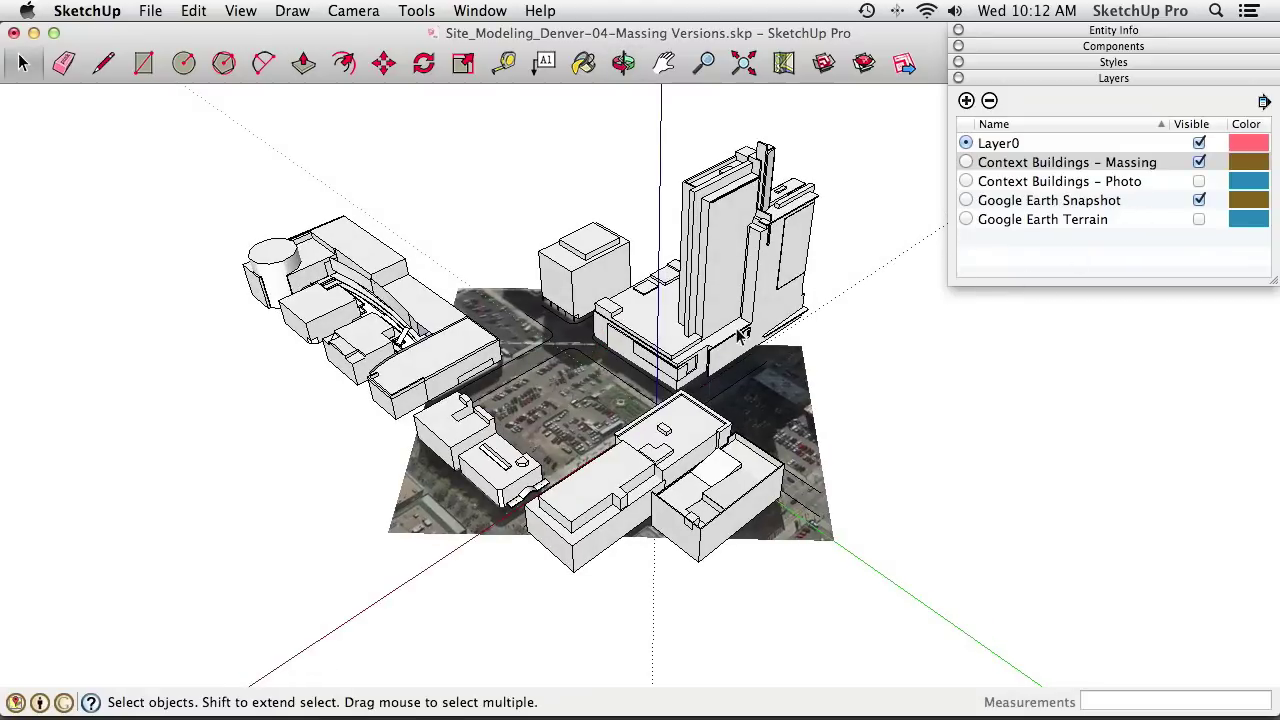
Hide the Google Earth Snapshot layer, leaving the massing and street lines displayed, and collapse the layer list
drag(1083, 78, 308, 125)
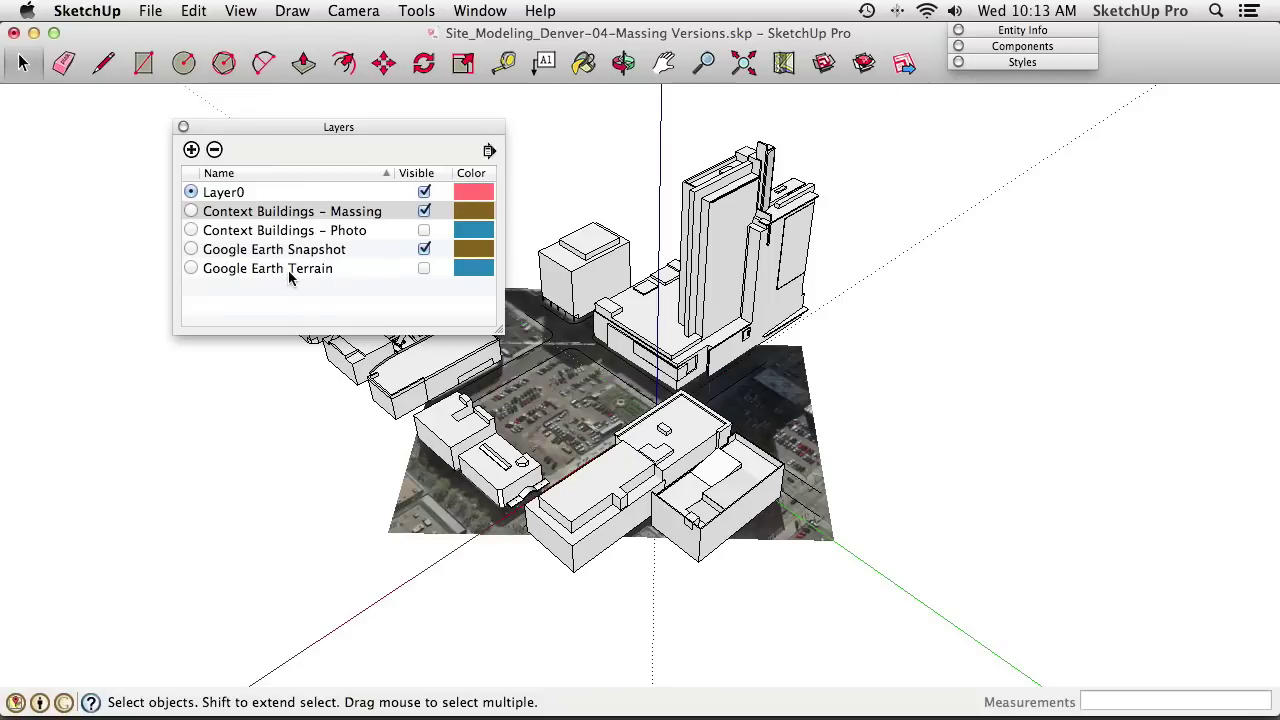
click(424, 250)
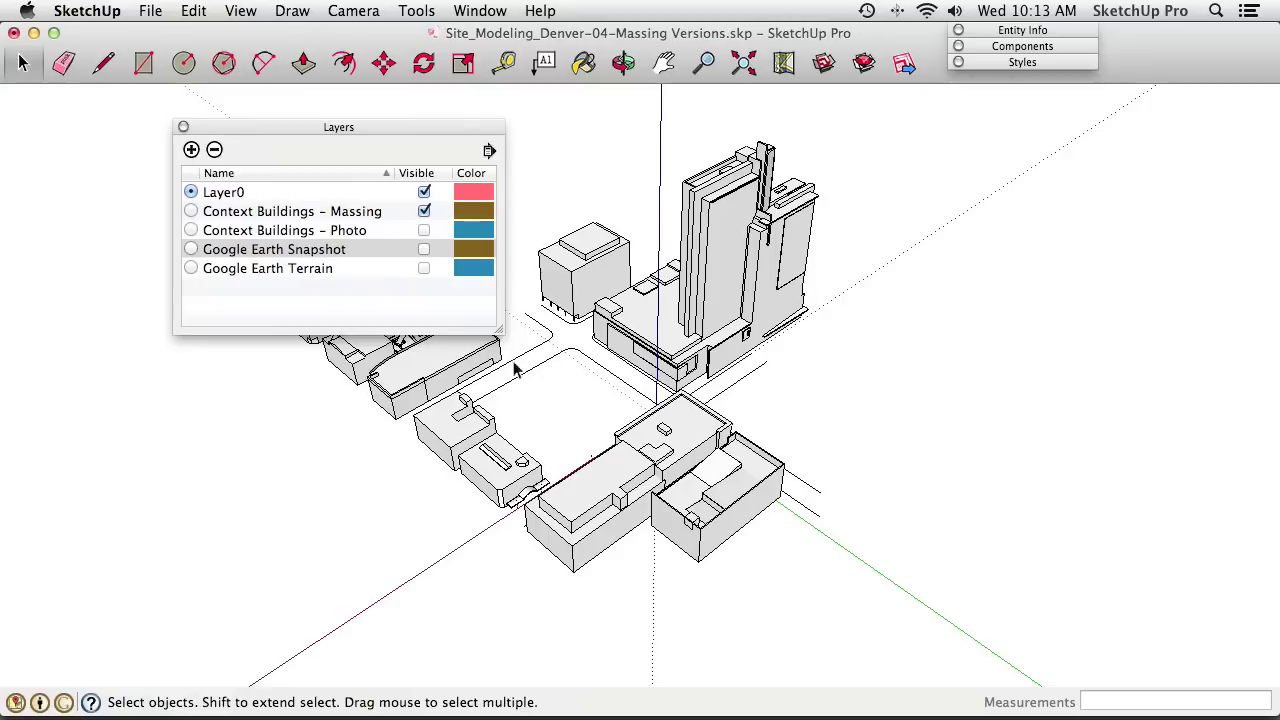
scroll(584, 466, up, 3)
middle_drag(587, 465, 640, 450)
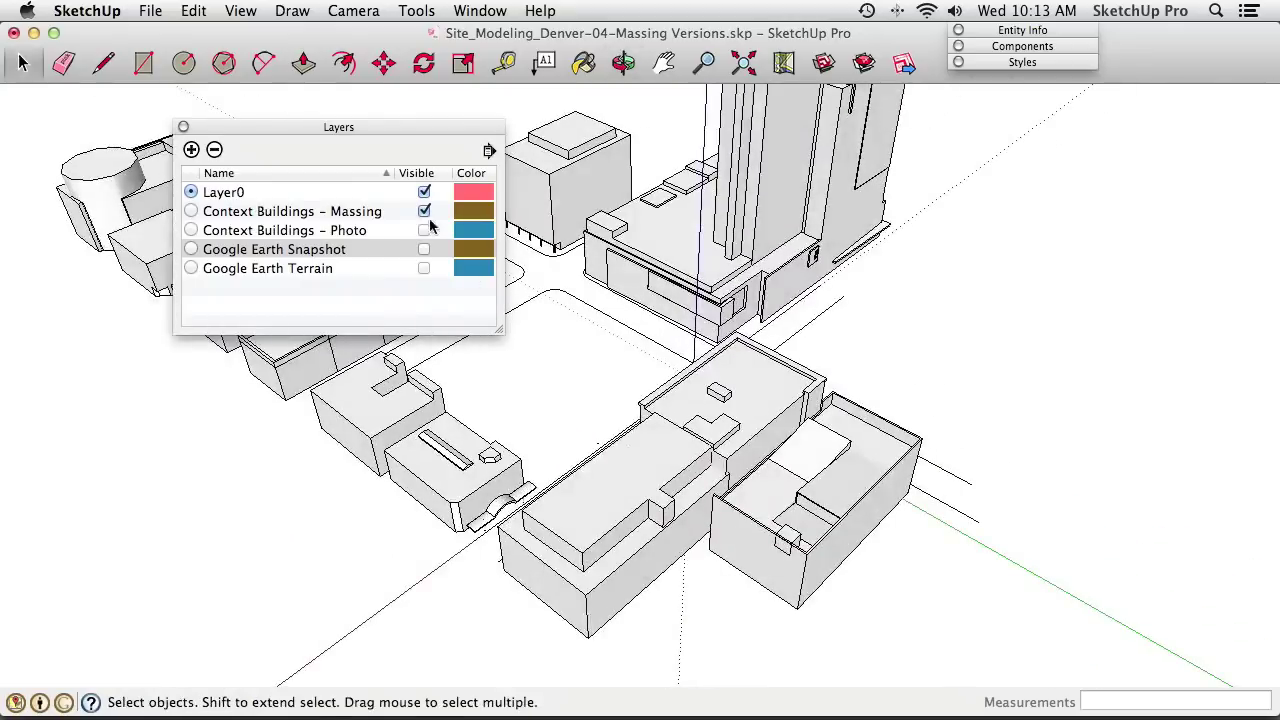
drag(338, 127, 1107, 82)
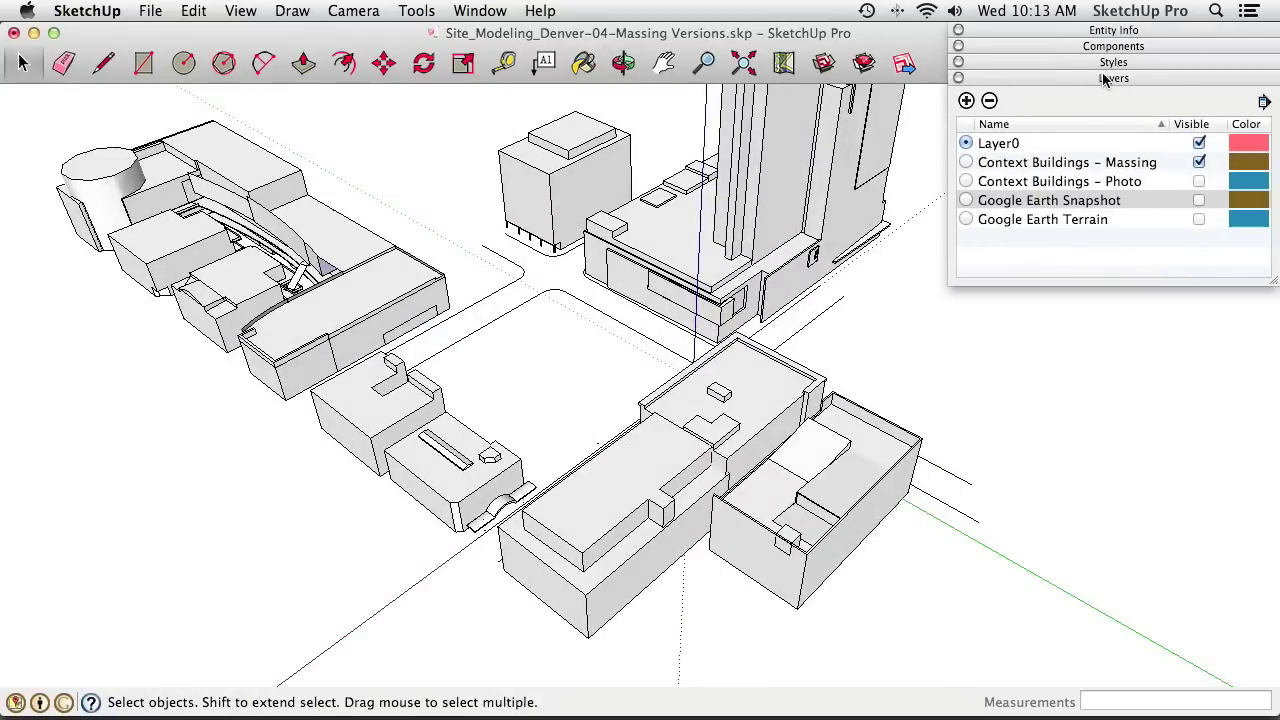
click(1107, 78)
middle_drag(765, 386, 697, 452)
middle_drag(605, 383, 576, 410)
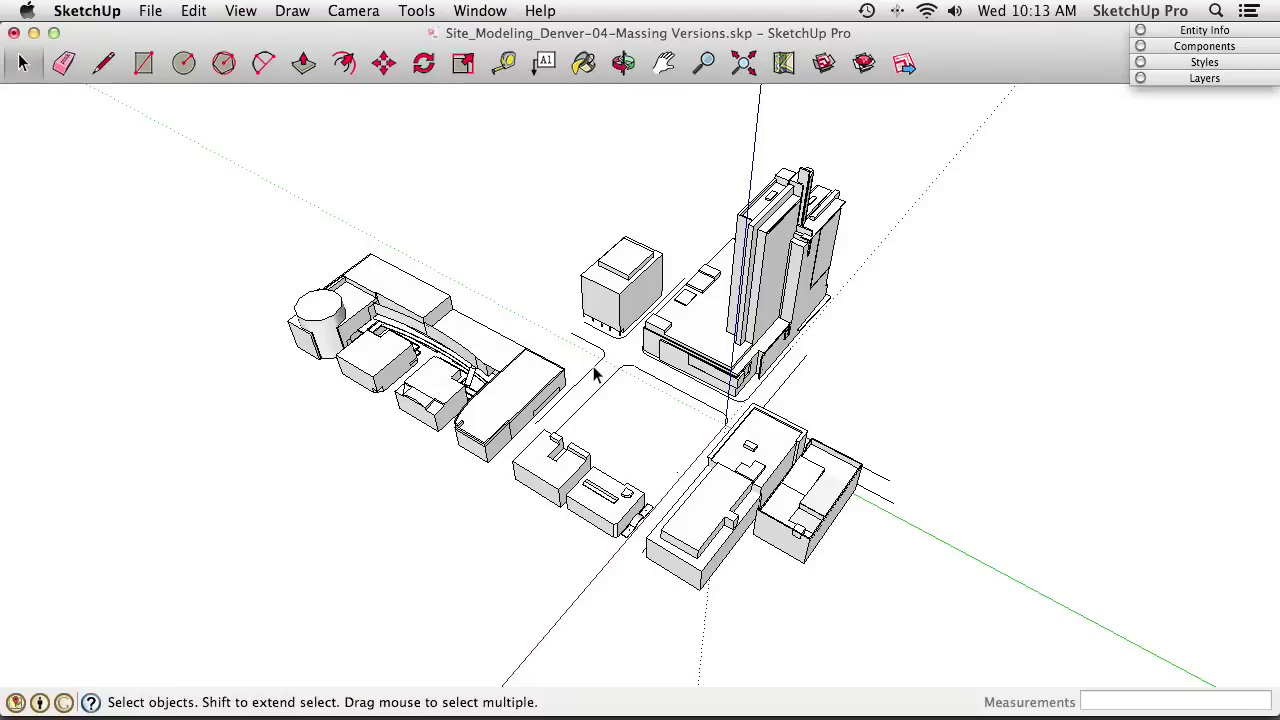
Select everything, remove all the massing buildings from the selection and group the remaining street lines
drag(225, 118, 1020, 597)
middle_drag(760, 420, 643, 318)
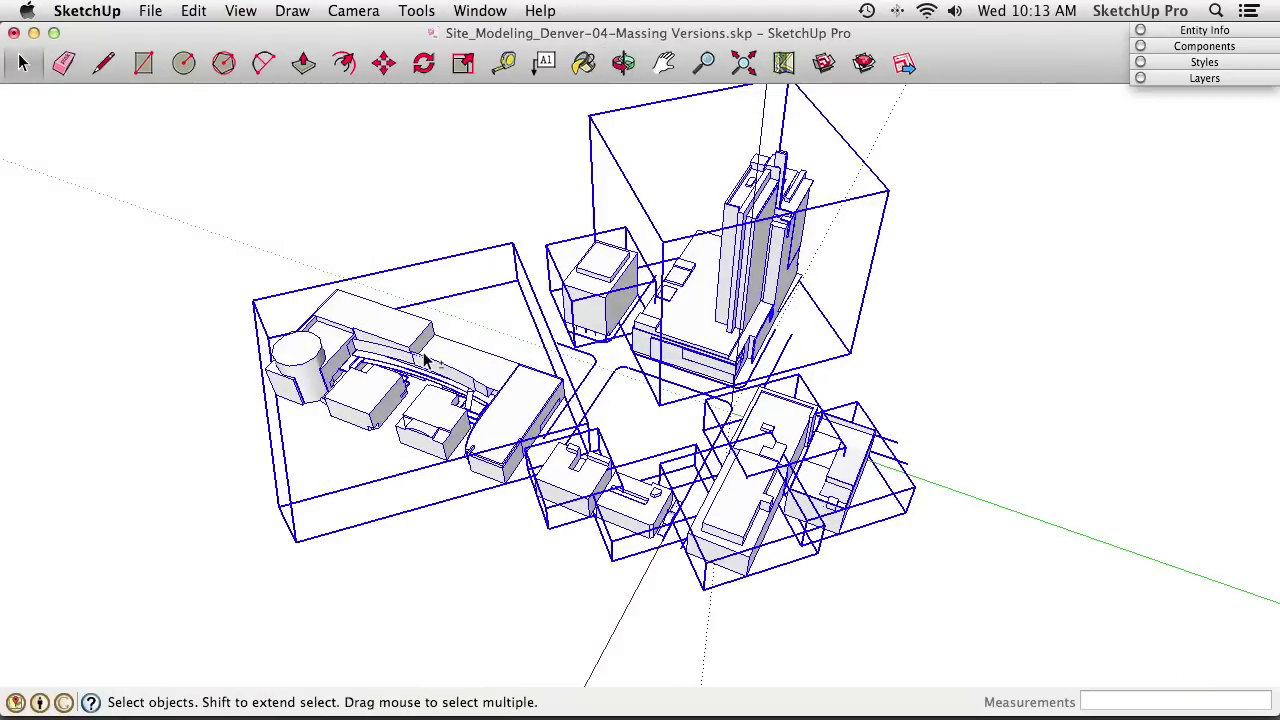
shift+click(425, 362)
shift+click(604, 285)
shift+click(728, 366)
shift+click(597, 485)
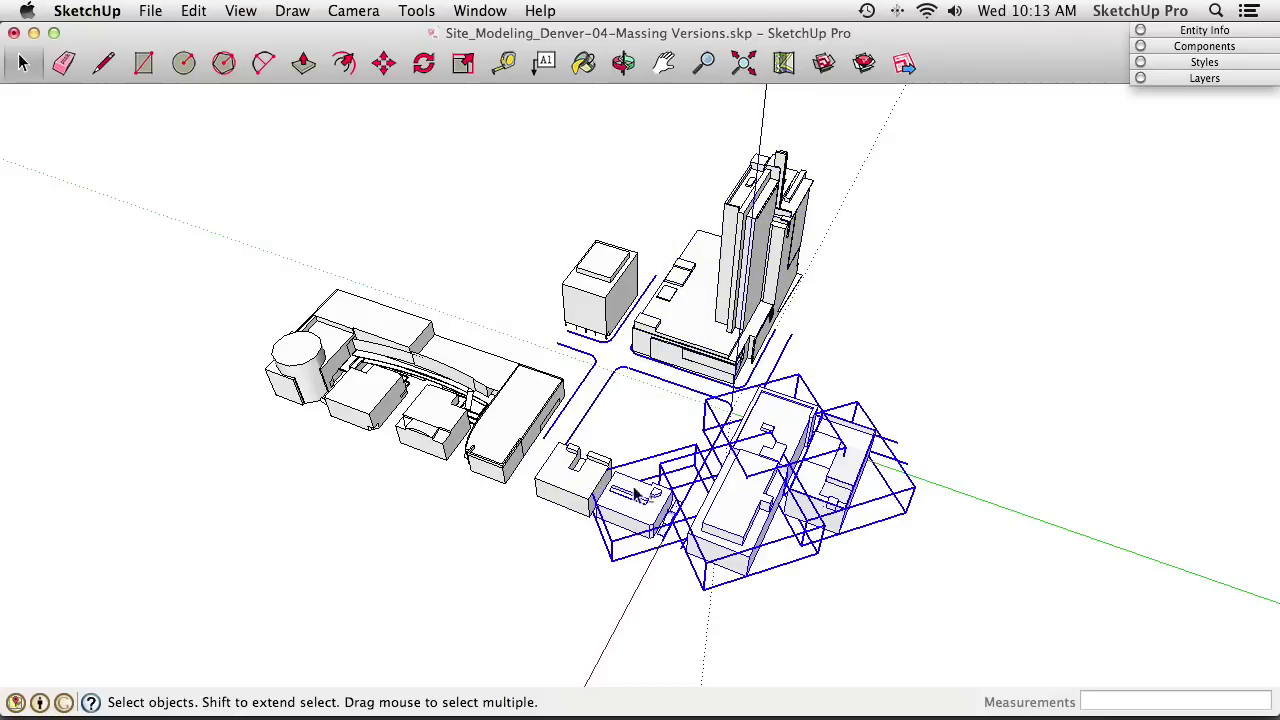
shift+click(746, 512)
shift+click(652, 516)
shift+click(790, 445)
shift+click(832, 478)
middle_drag(520, 442, 851, 390)
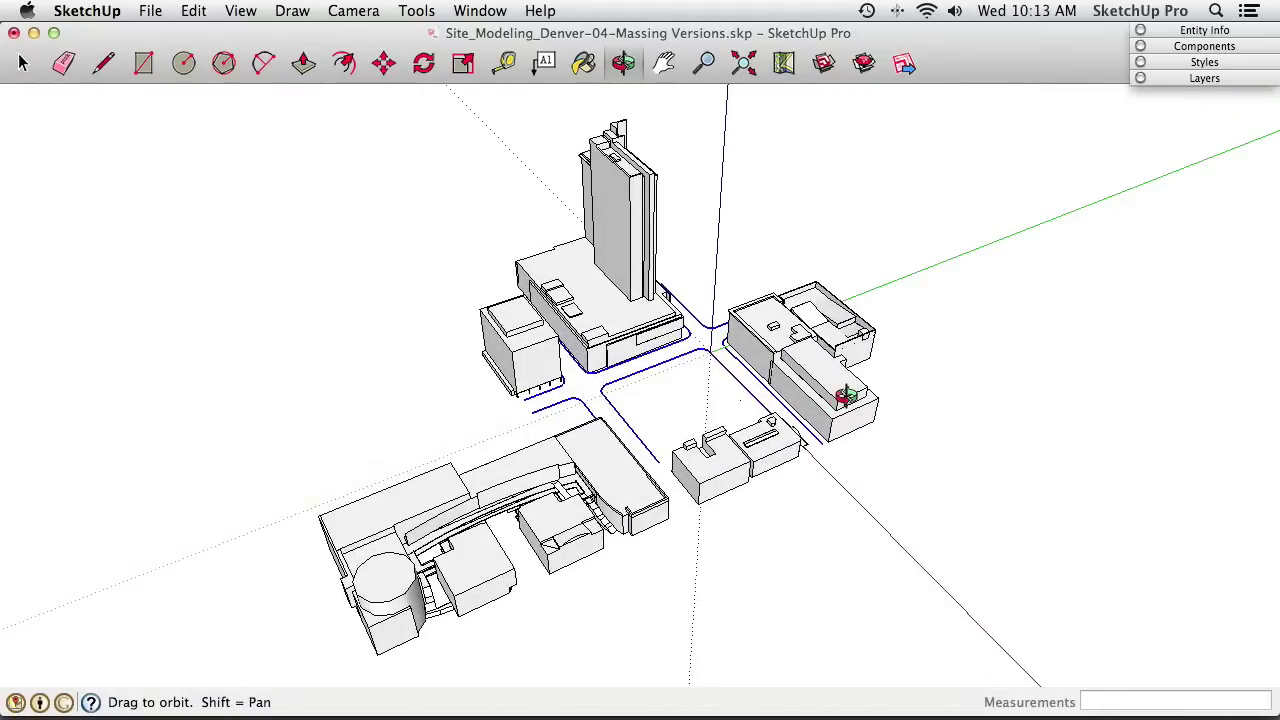
right_click(680, 358)
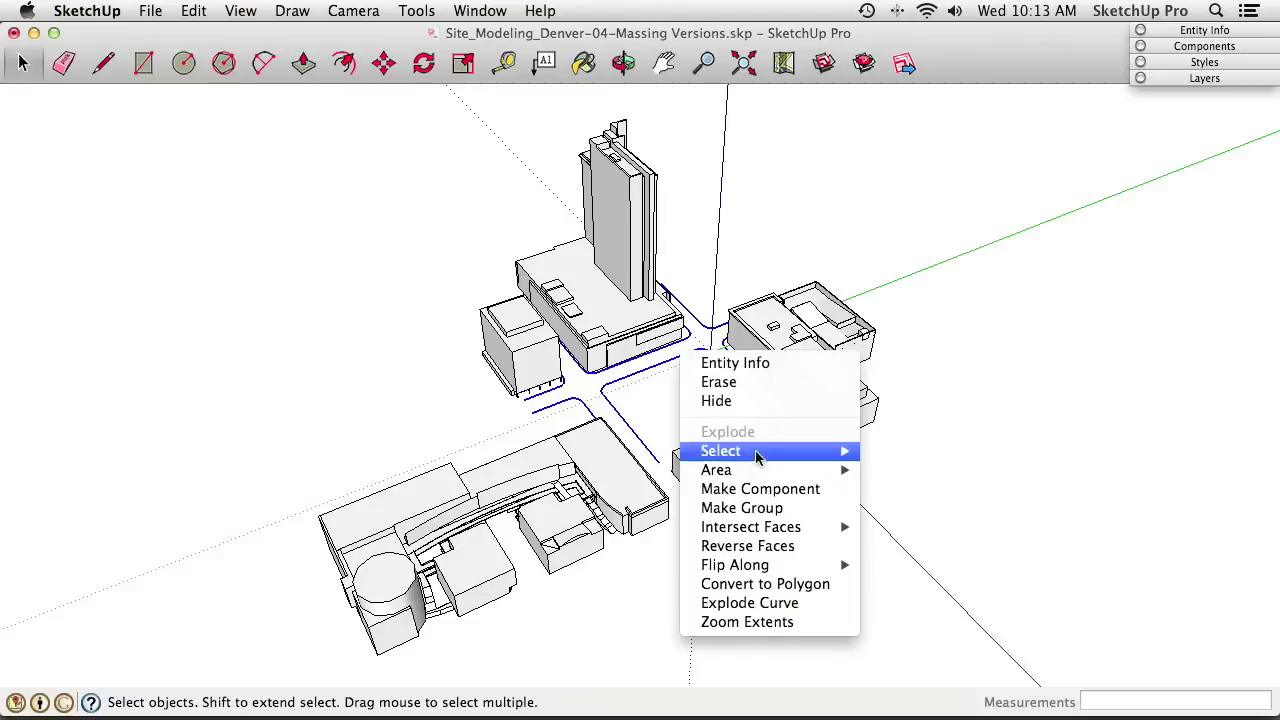
click(763, 512)
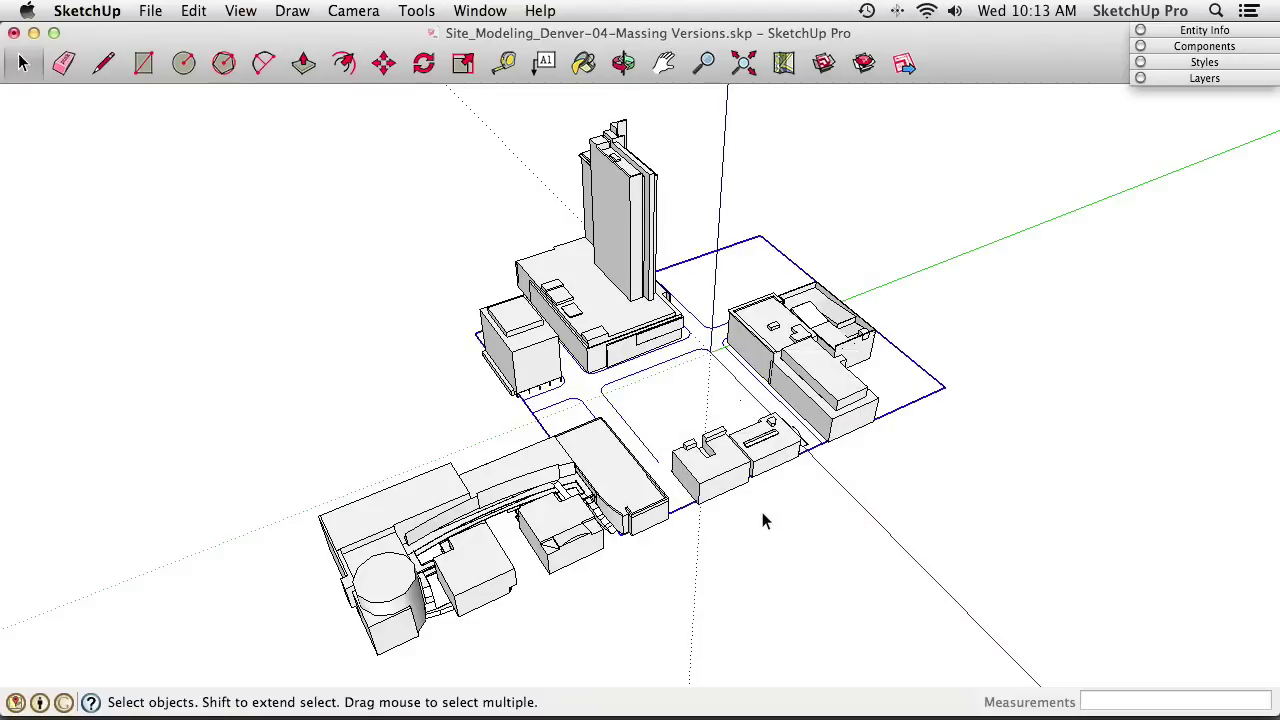
Draw a ground-plane rectangle about 1692' long that surrounds all the massing buildings and the street lines
middle_drag(762, 512, 426, 381)
scroll(426, 381, down, 4)
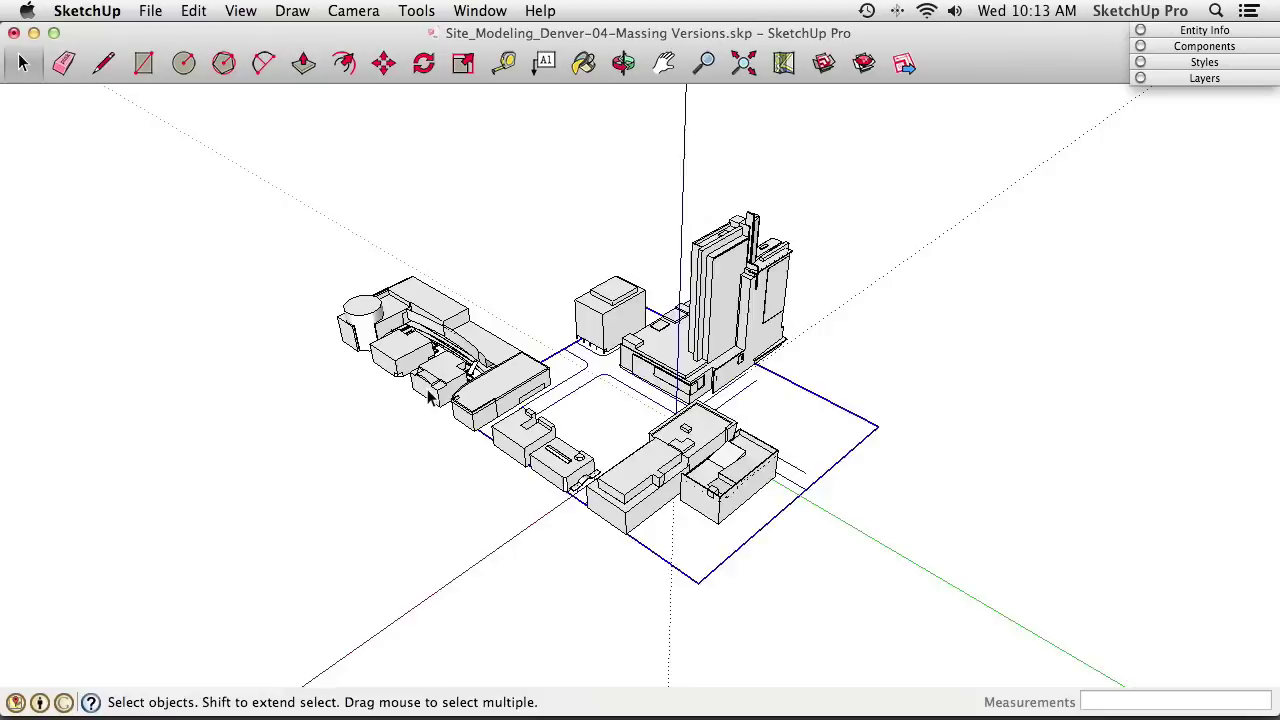
click(143, 62)
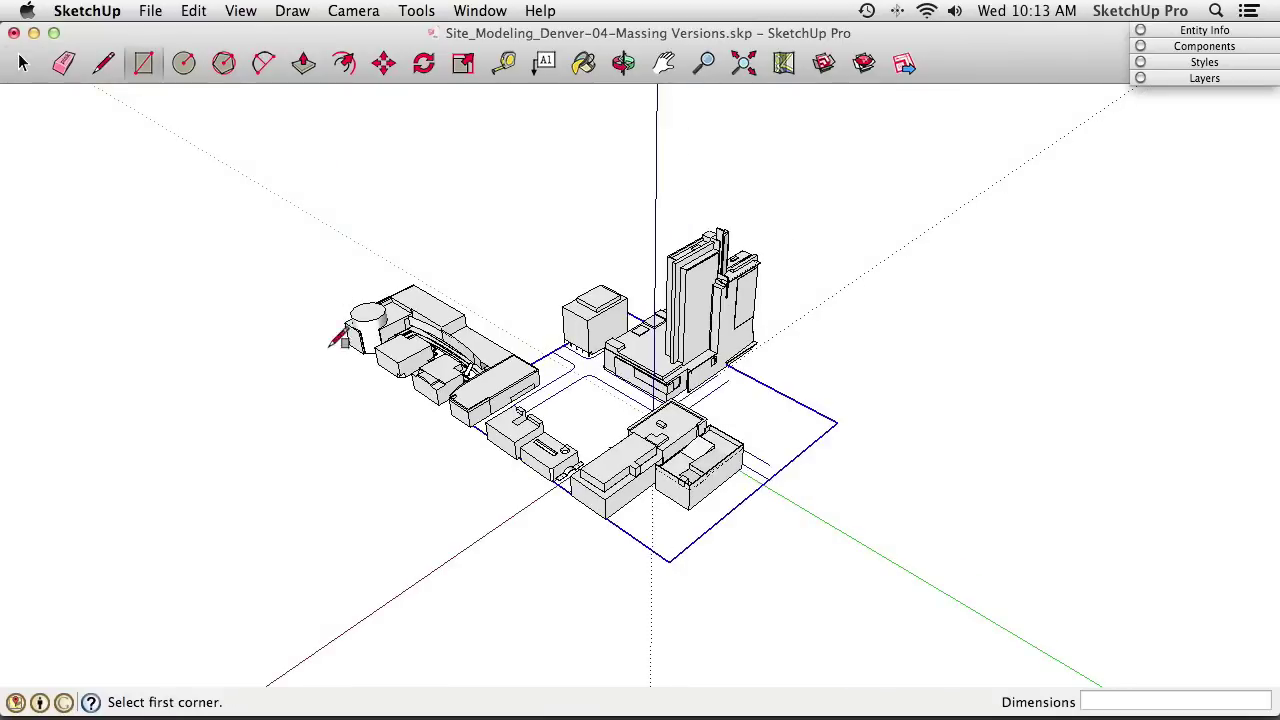
click(281, 327)
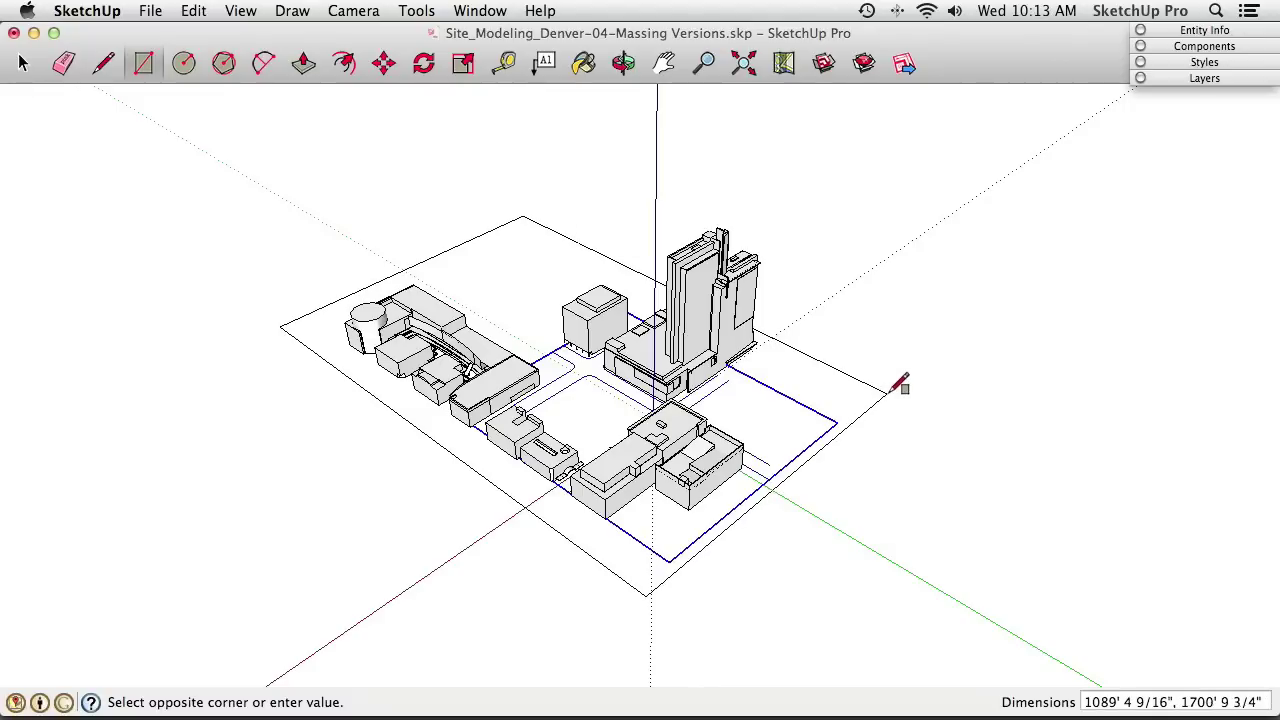
click(888, 390)
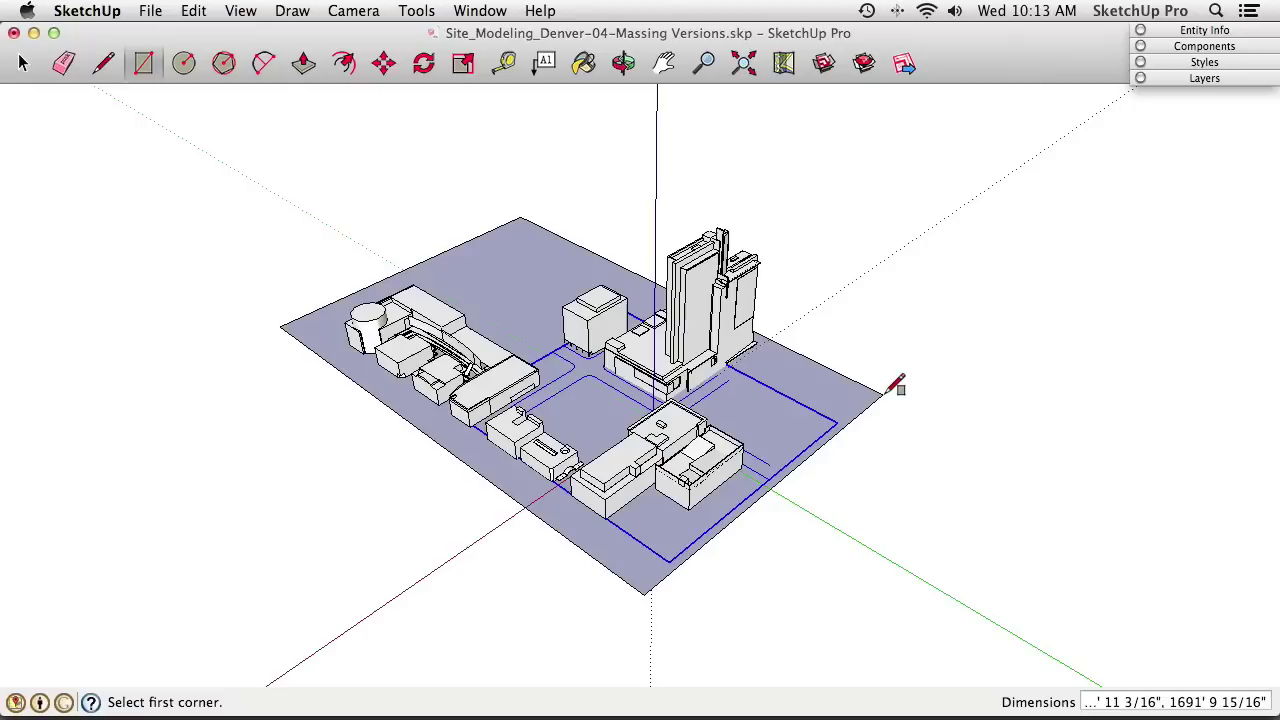
key(space)
scroll(777, 394, up, 3)
mouse_move(777, 394)
middle_down()
mouse_move(757, 363)
mouse_move(716, 398)
mouse_move(760, 405)
middle_up()
middle_drag(608, 517, 590, 420)
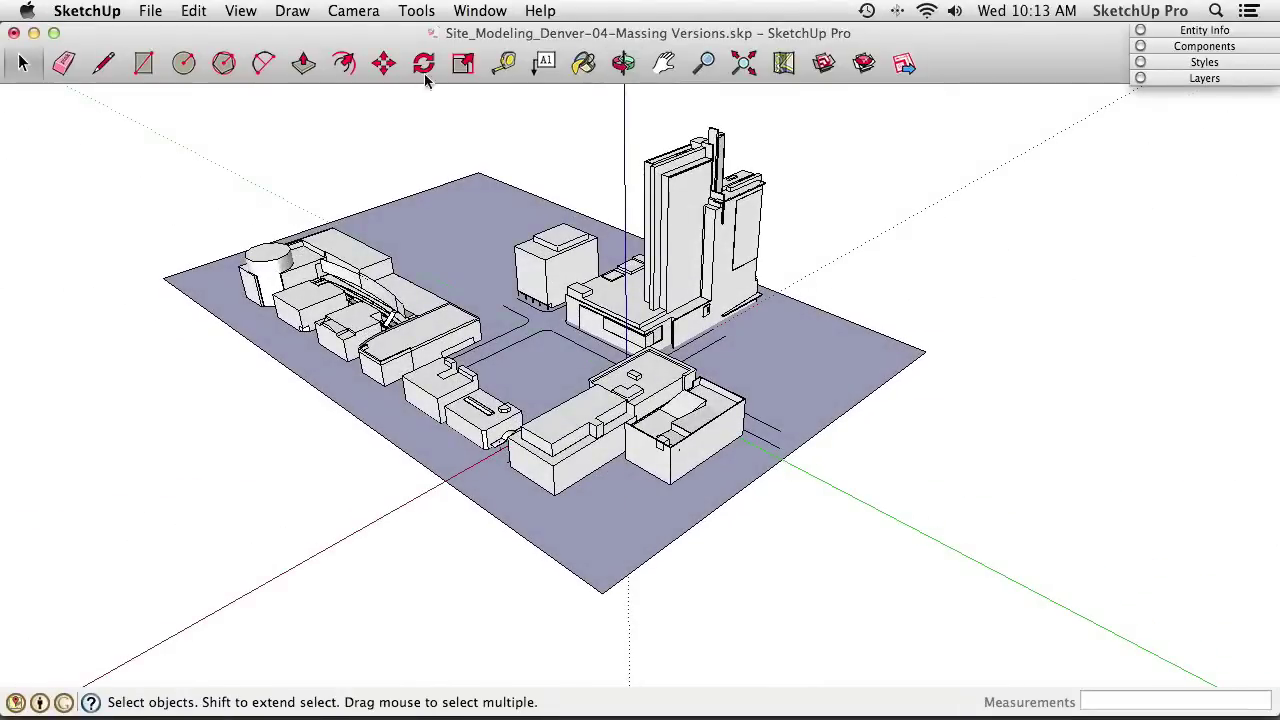
key(p)
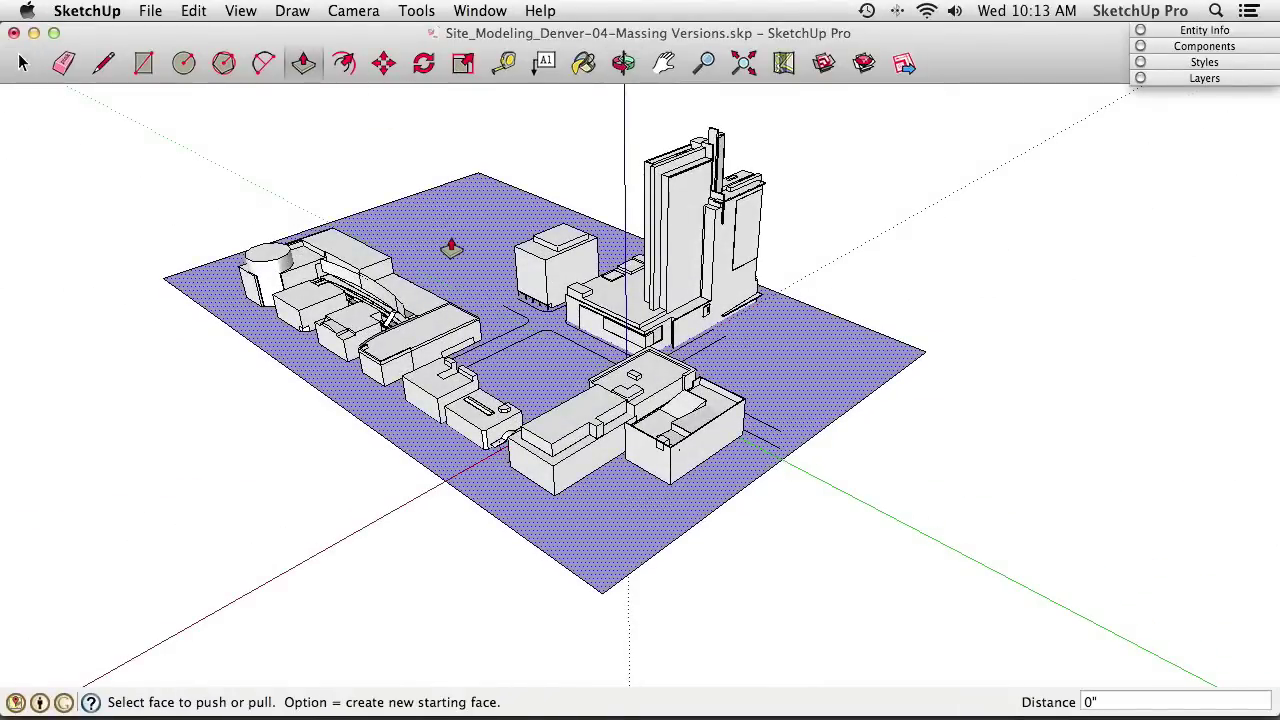
click(452, 247)
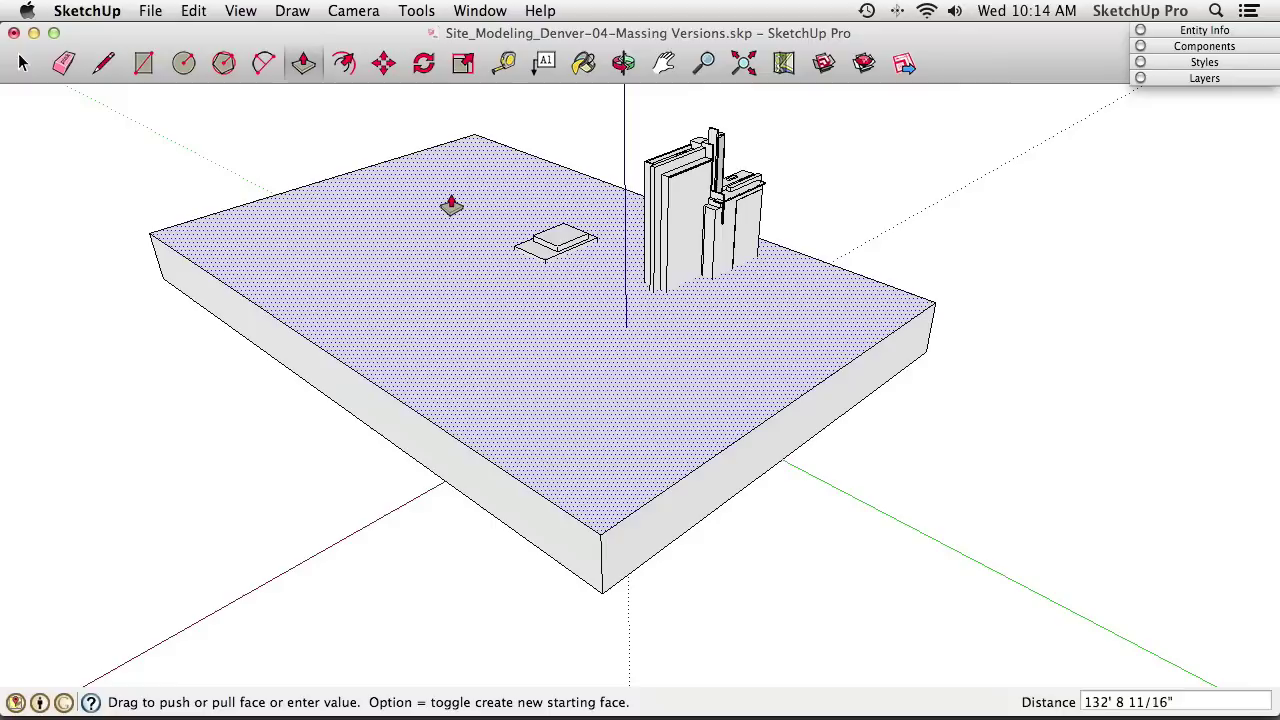
key(Escape)
key(space)
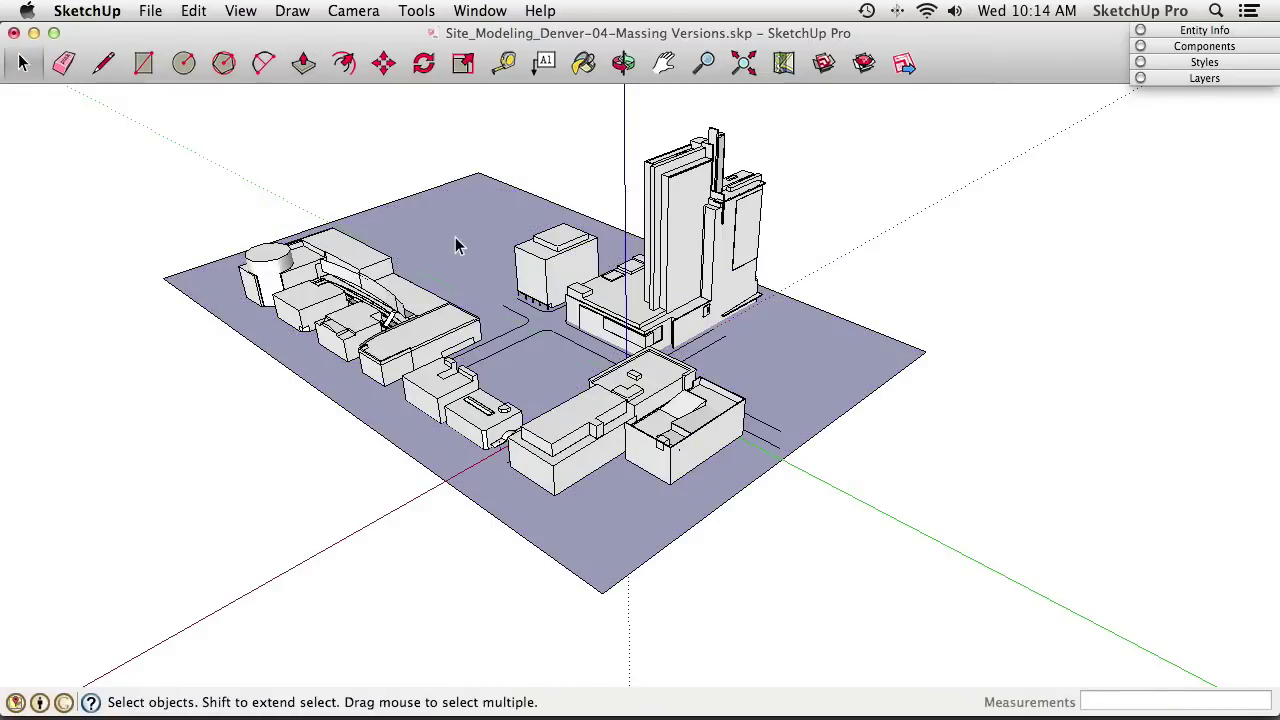
Reverse the ground-plane face so its front side faces upward
right_click(455, 245)
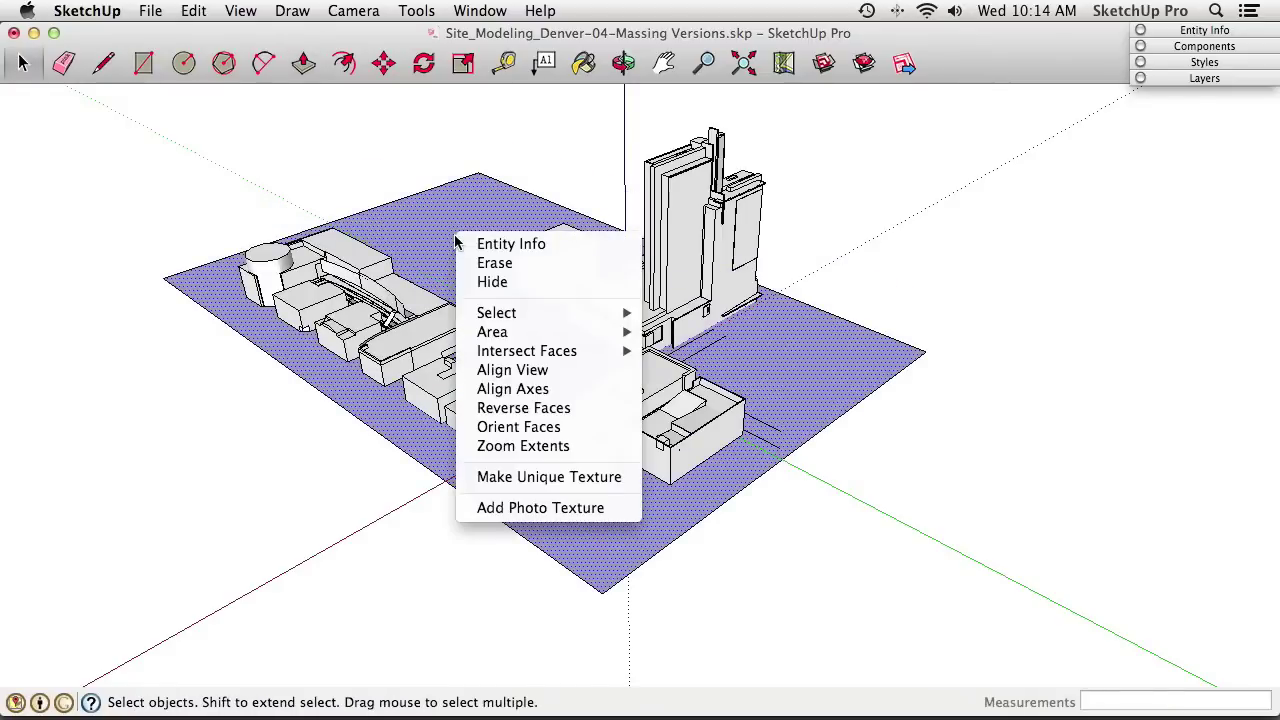
click(531, 418)
click(1027, 510)
middle_drag(743, 409, 466, 342)
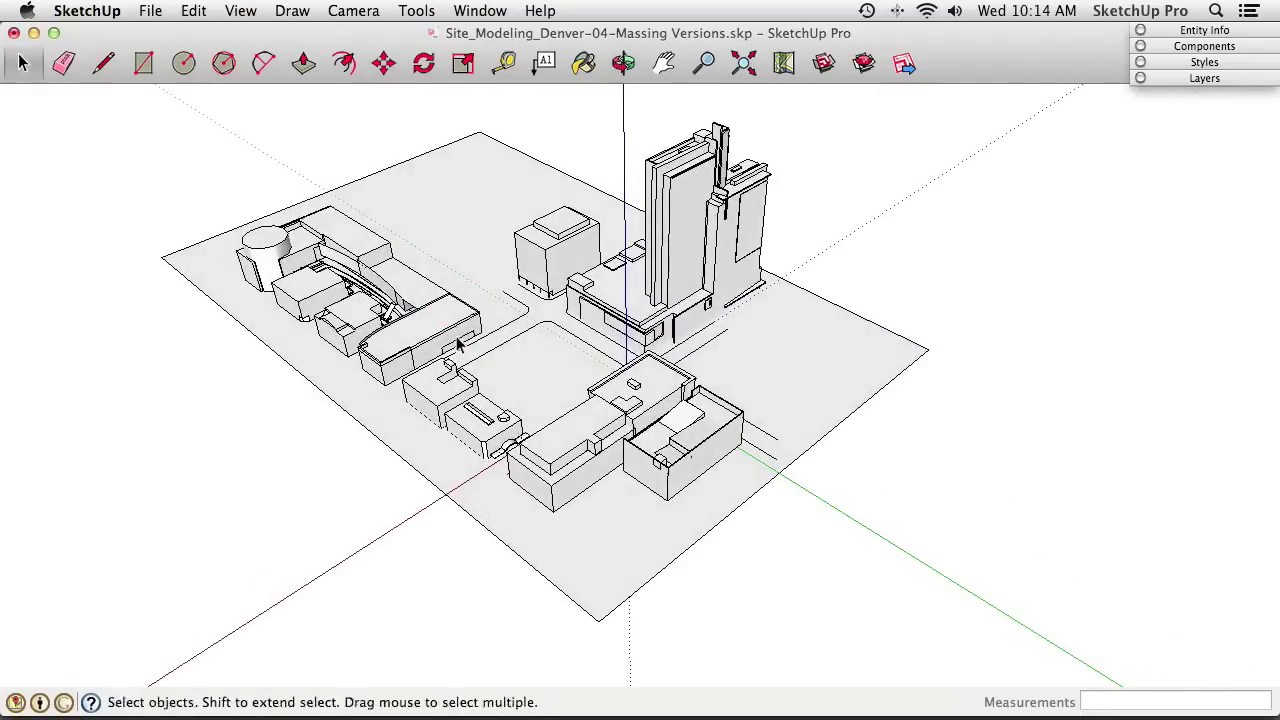
Group the ground-plane face together with its bounding edges
click(467, 237)
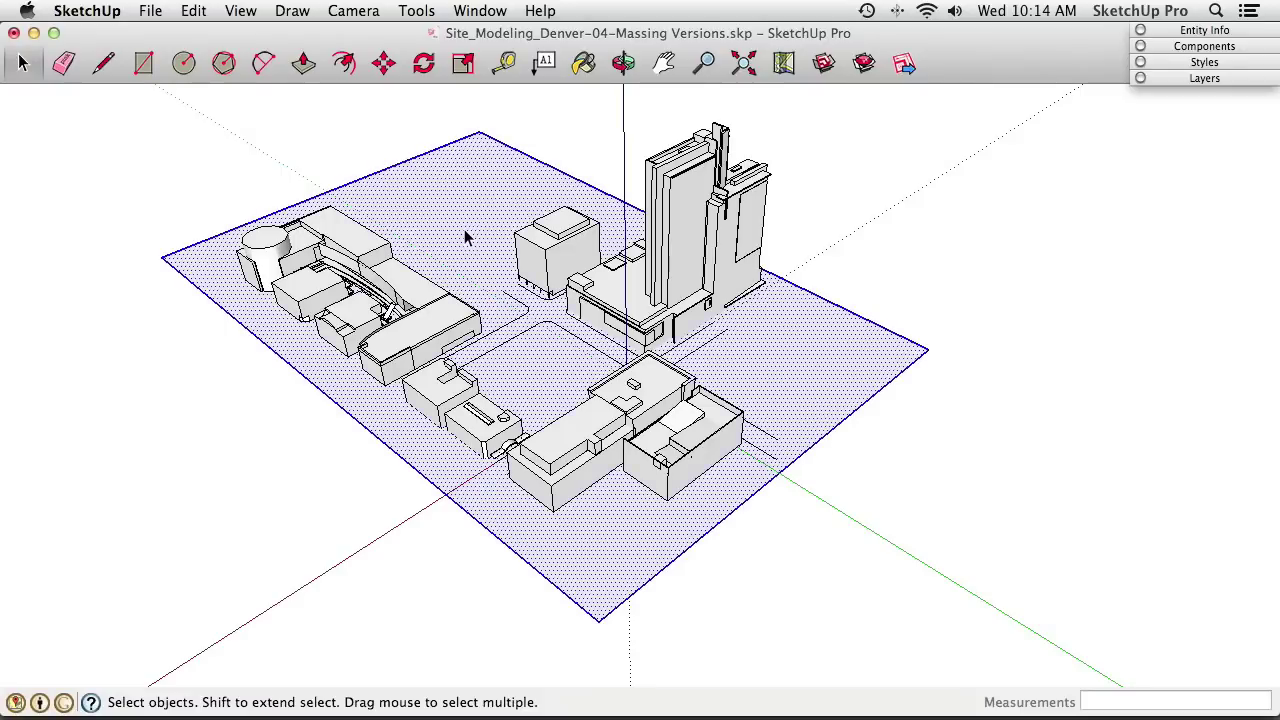
right_click(464, 234)
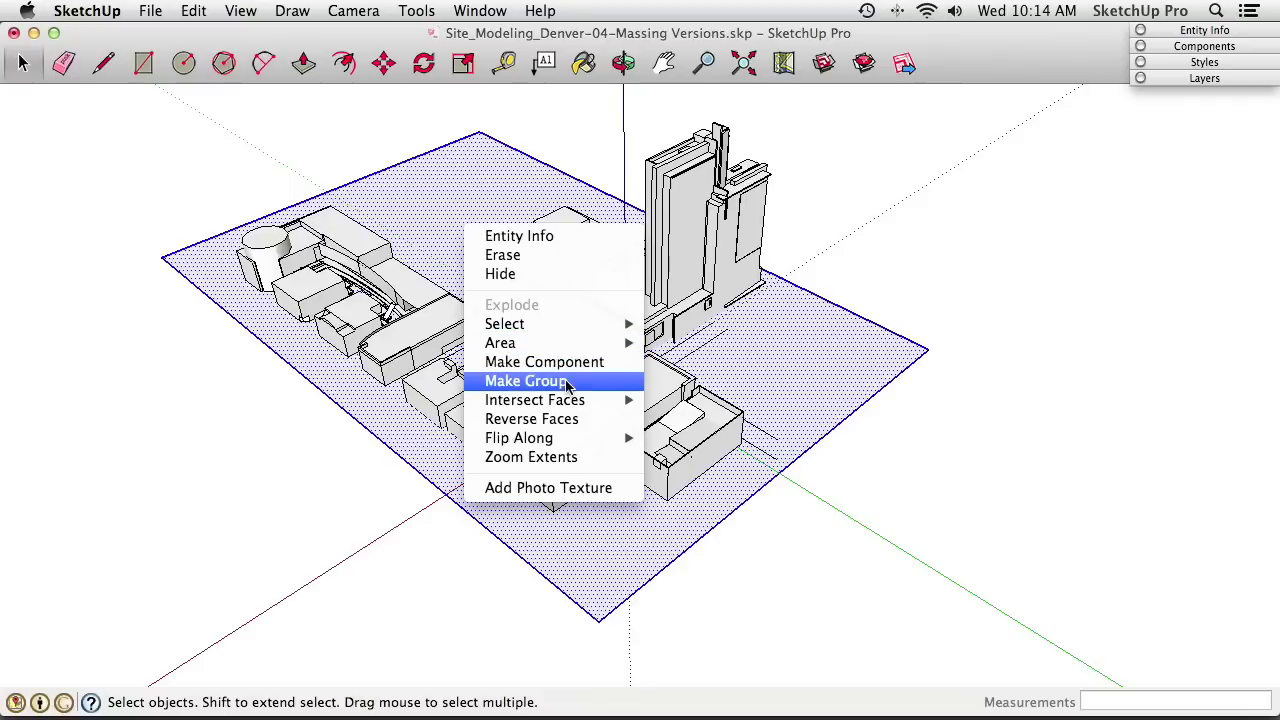
click(525, 381)
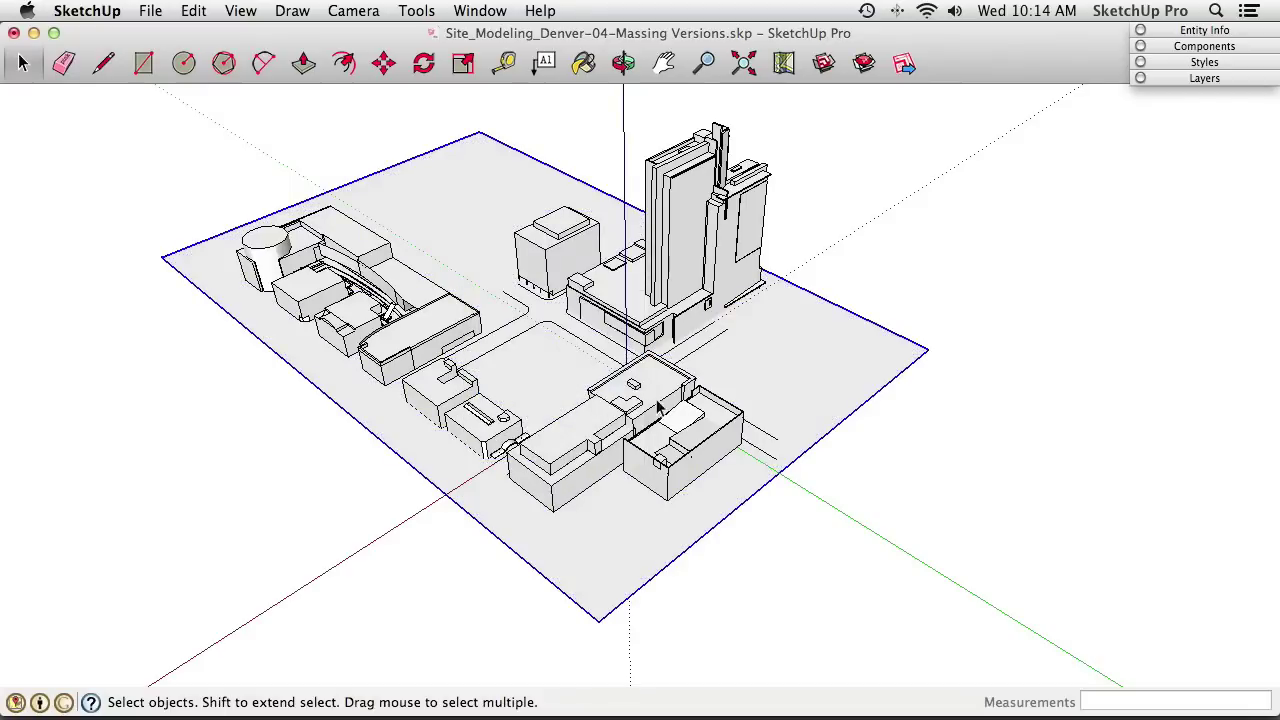
Check that the street lines and the ground plane select as separate groups, and examine the street corners between the buildings up close
scroll(565, 372, down, 1)
click(561, 330)
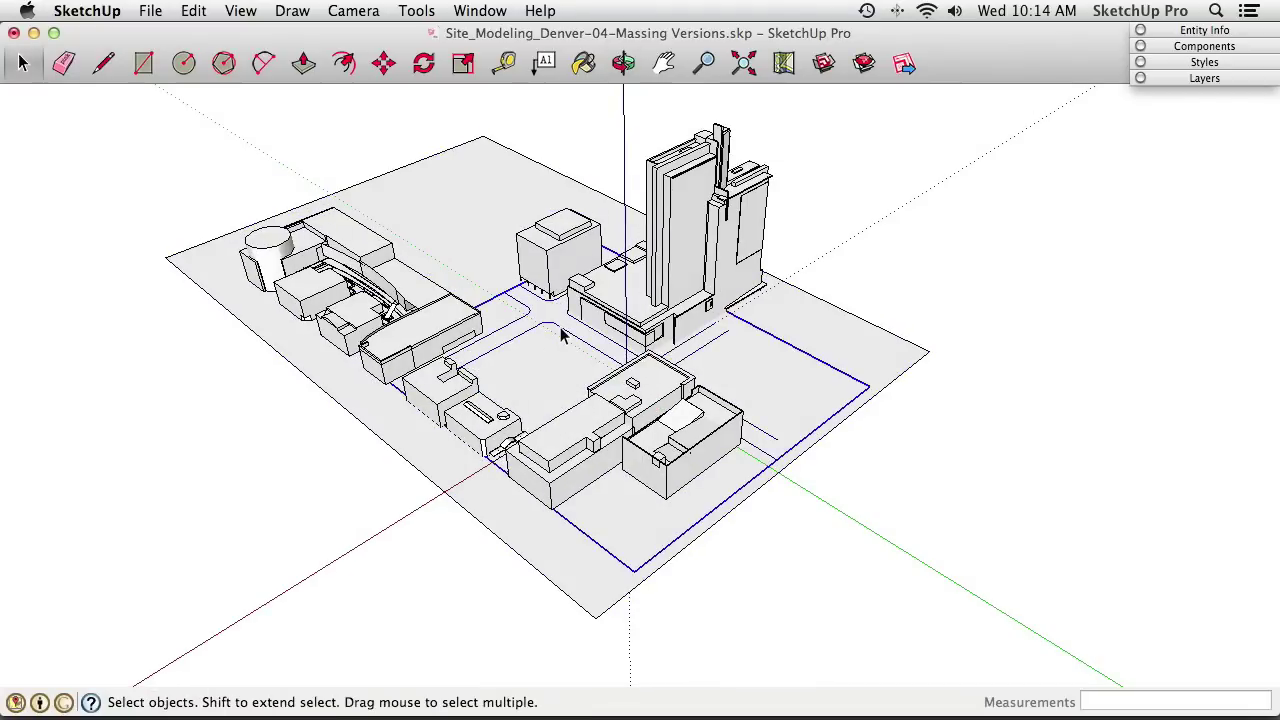
click(460, 211)
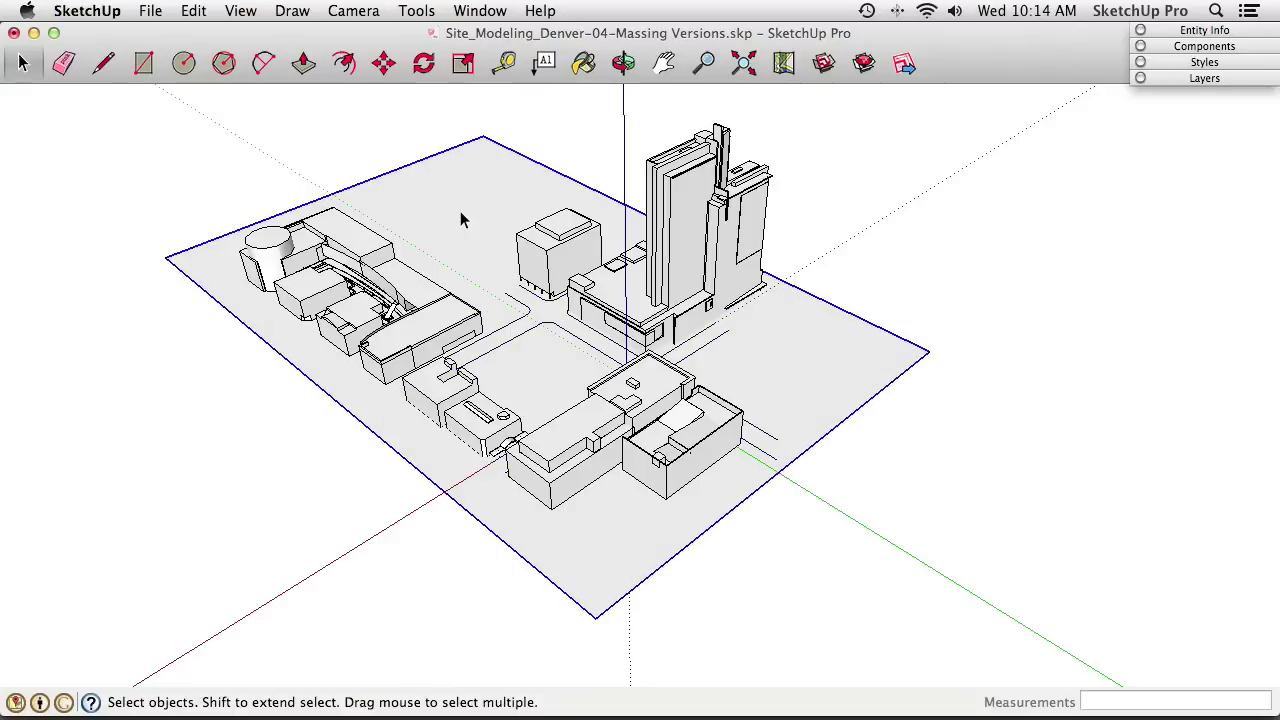
click(917, 440)
key(o)
mouse_move(403, 223)
mouse_down()
mouse_move(752, 211)
mouse_move(643, 234)
mouse_move(434, 237)
mouse_move(413, 213)
mouse_up()
key(space)
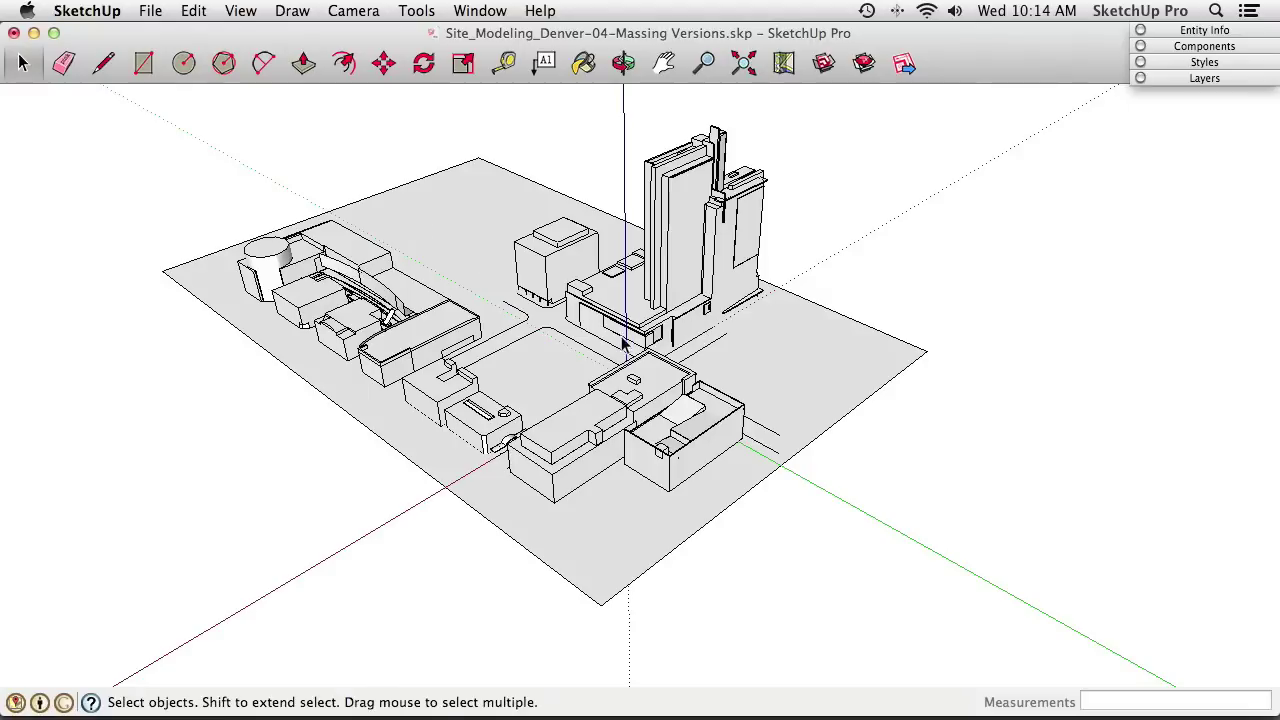
scroll(620, 330, up, 10)
middle_drag(617, 346, 688, 383)
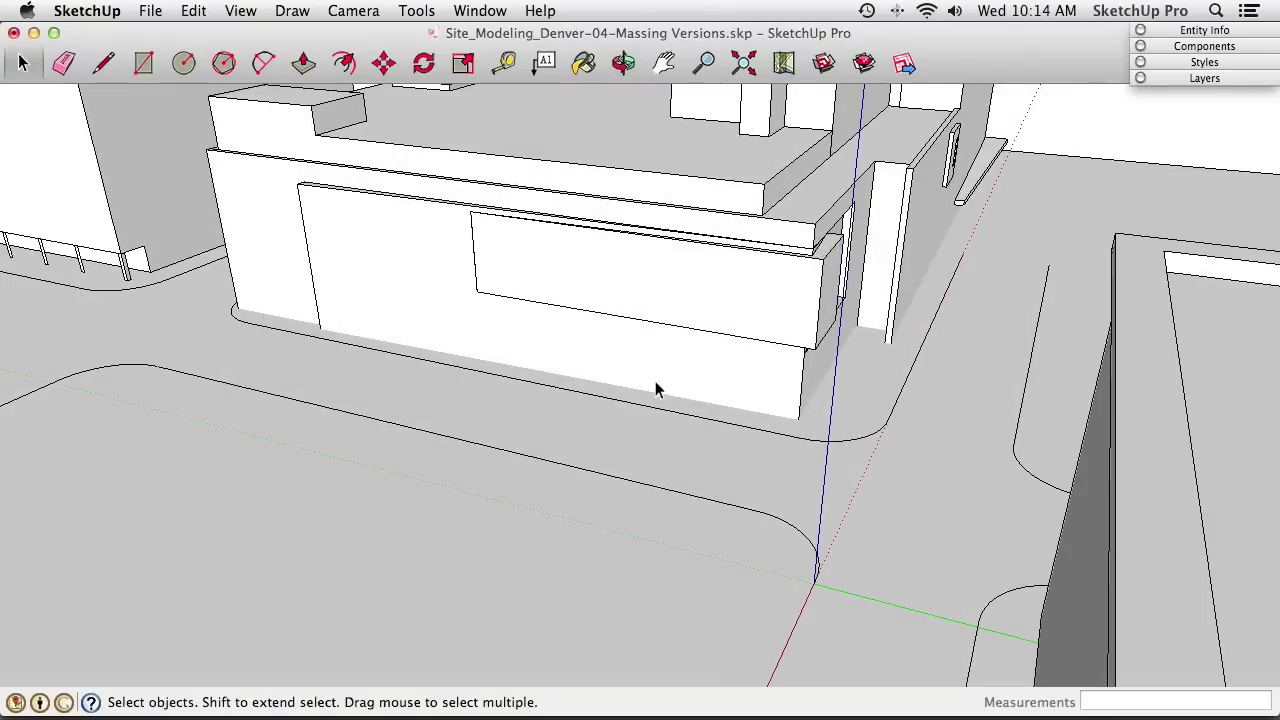
mouse_move(741, 451)
middle_down()
mouse_move(689, 426)
mouse_move(730, 451)
middle_up()
middle_drag(632, 557, 489, 305)
scroll(734, 397, down, 10)
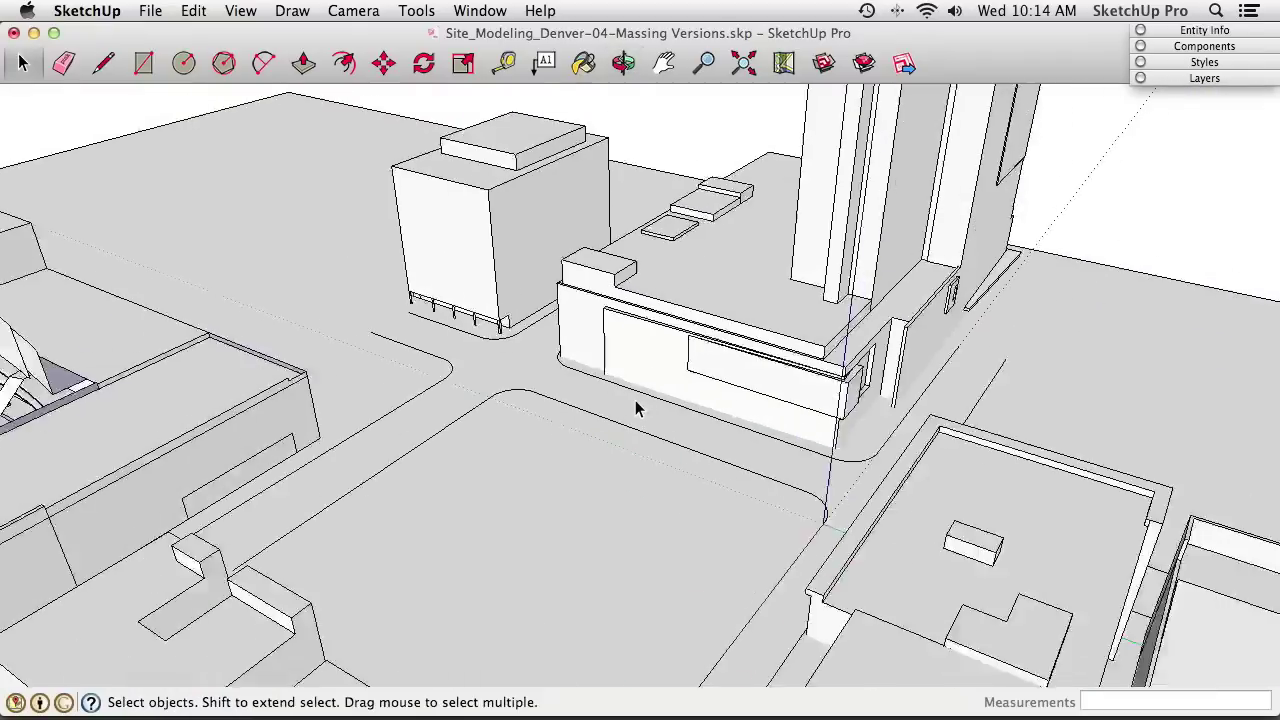
middle_drag(634, 409, 609, 394)
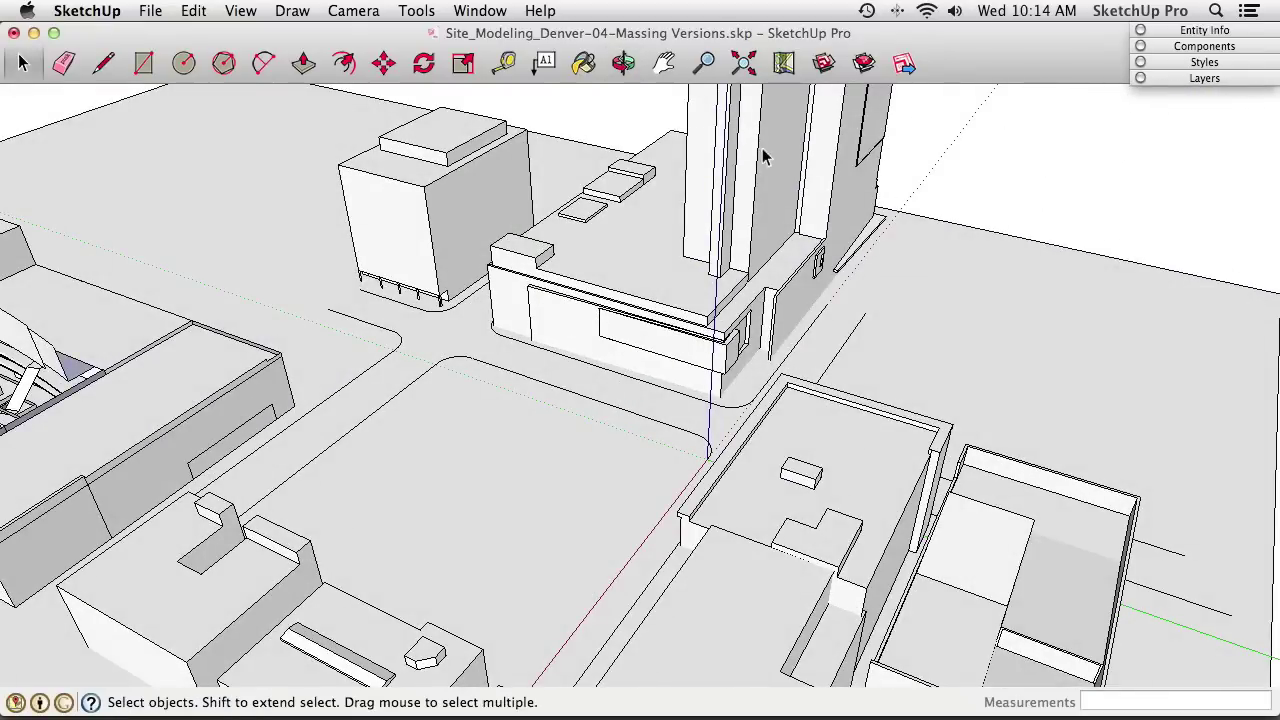
Open the ground-plane group for editing and intersect its face with the model
click(510, 484)
scroll(509, 409, down, 5)
middle_drag(509, 409, 544, 373)
scroll(518, 374, up, 3)
double_click(518, 374)
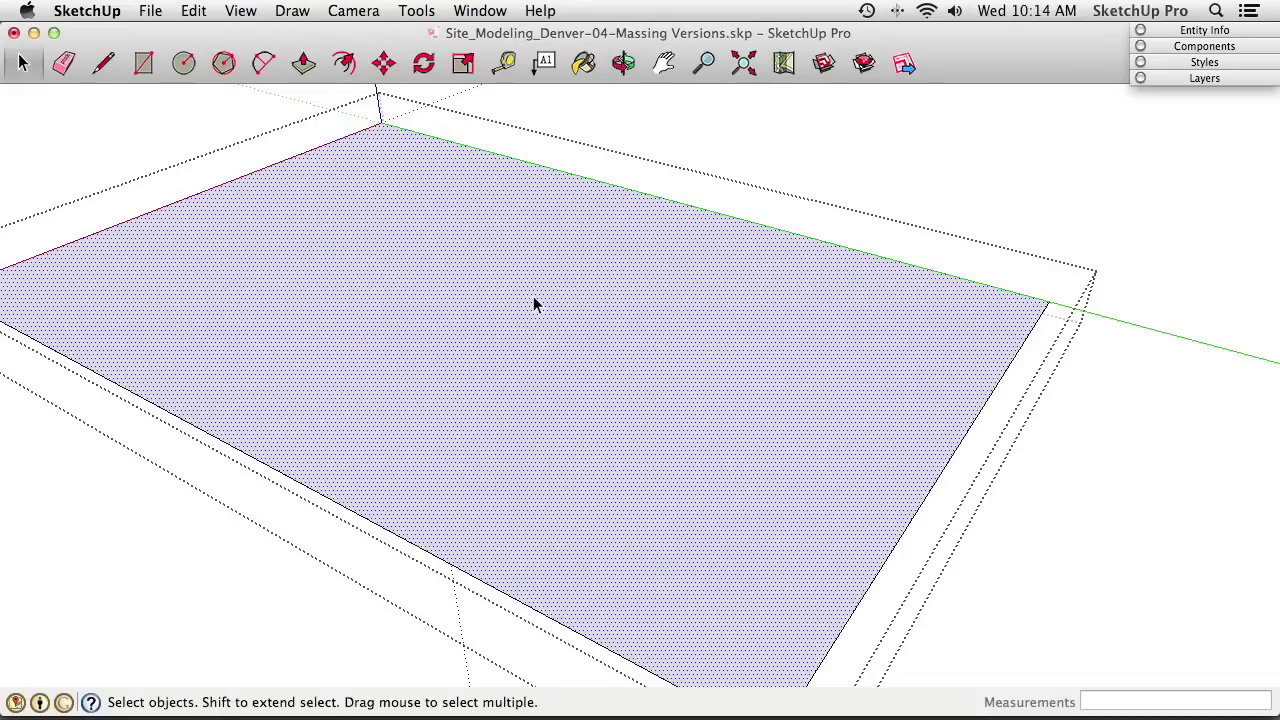
right_click(533, 298)
mouse_move(635, 409)
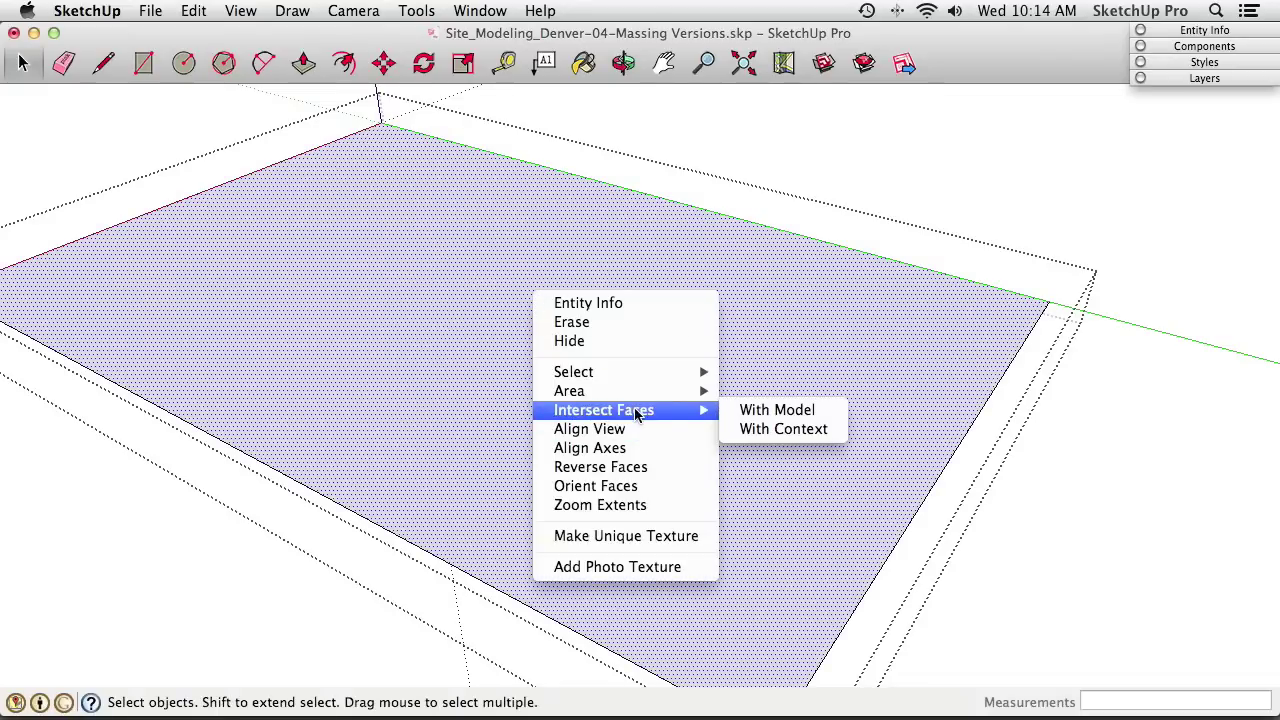
click(767, 412)
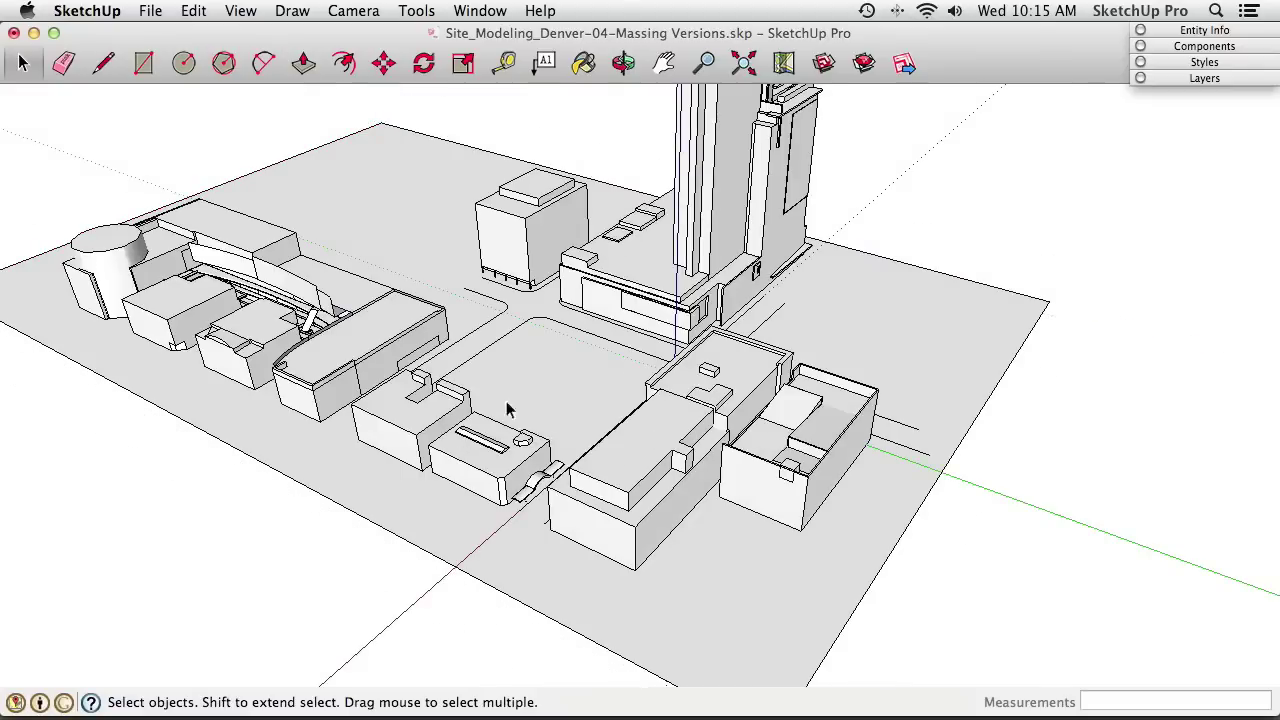
mouse_move(509, 409)
middle_down()
mouse_move(586, 251)
mouse_move(529, 349)
mouse_move(6, 320)
mouse_move(500, 443)
mouse_move(507, 430)
mouse_move(584, 425)
mouse_move(552, 343)
mouse_move(545, 398)
mouse_move(430, 372)
mouse_move(800, 363)
mouse_move(472, 424)
mouse_move(374, 397)
mouse_move(534, 397)
mouse_move(520, 415)
middle_up()
scroll(507, 430, down, 5)
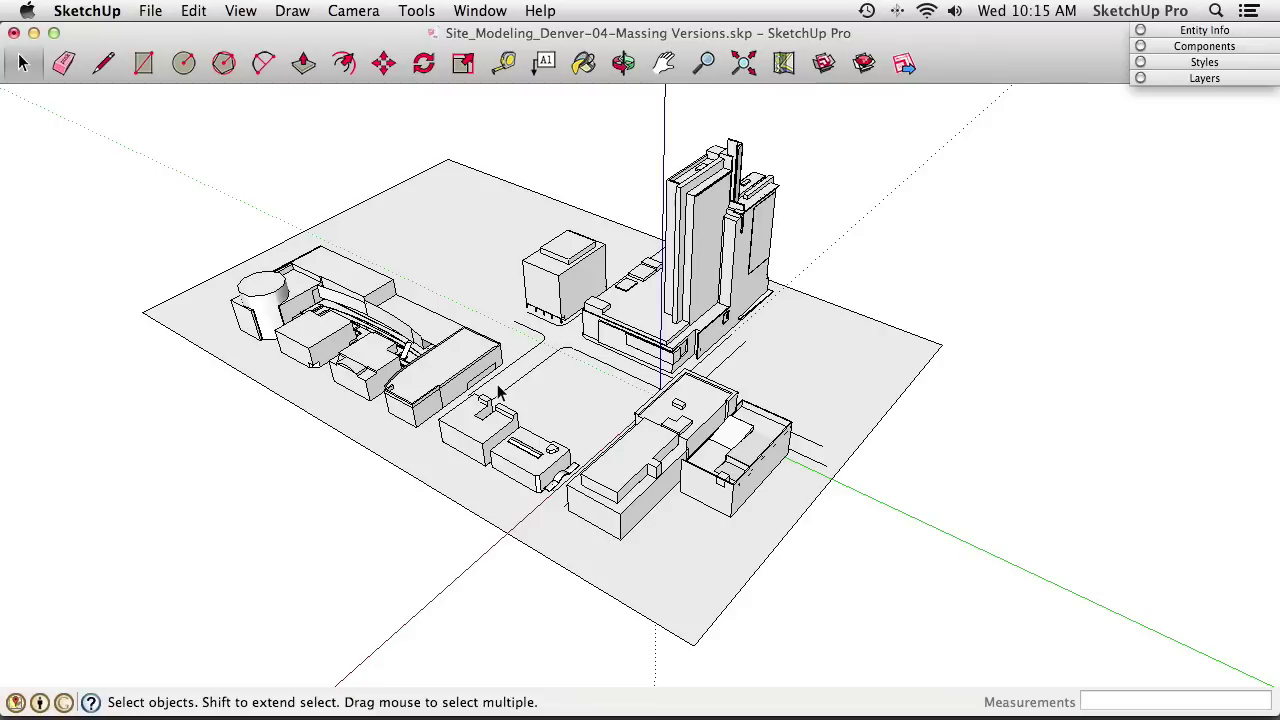
mouse_move(487, 357)
middle_down()
mouse_move(566, 468)
mouse_move(563, 357)
mouse_move(789, 352)
mouse_move(478, 372)
middle_up()
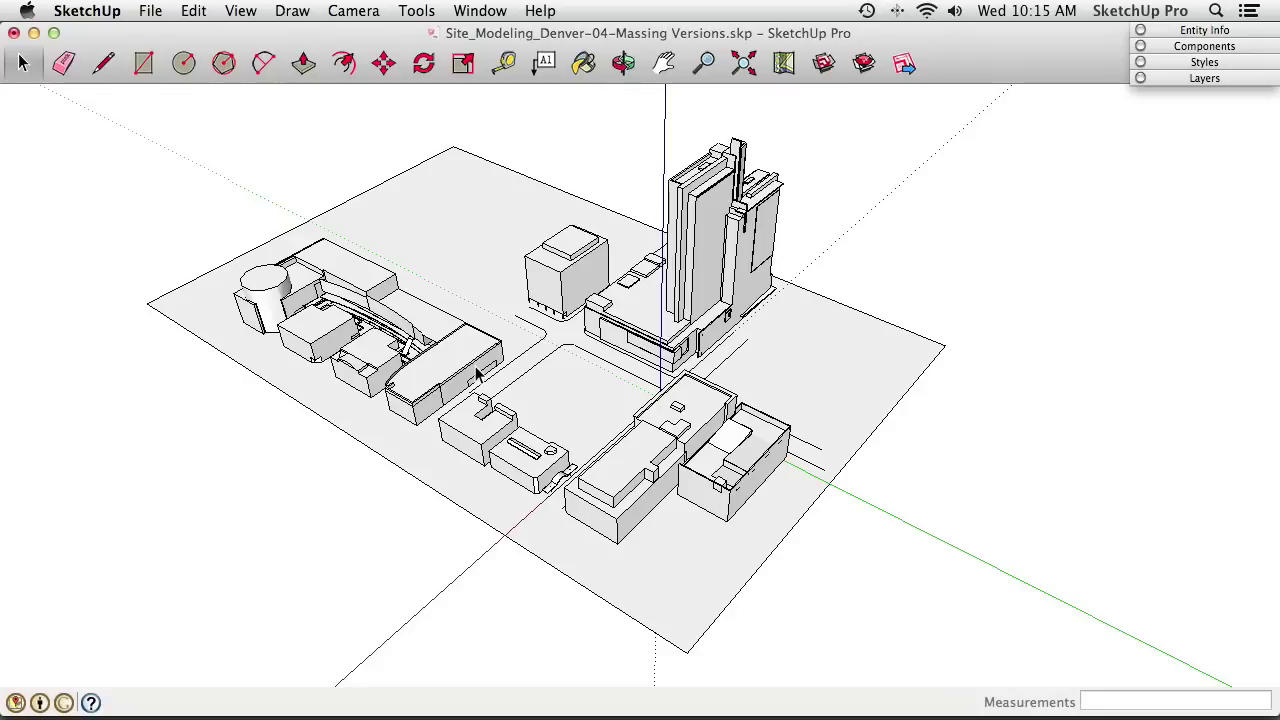
Switch to Google Earth, leave Street View and look over the downtown Denver site from above
key(super+Tab)
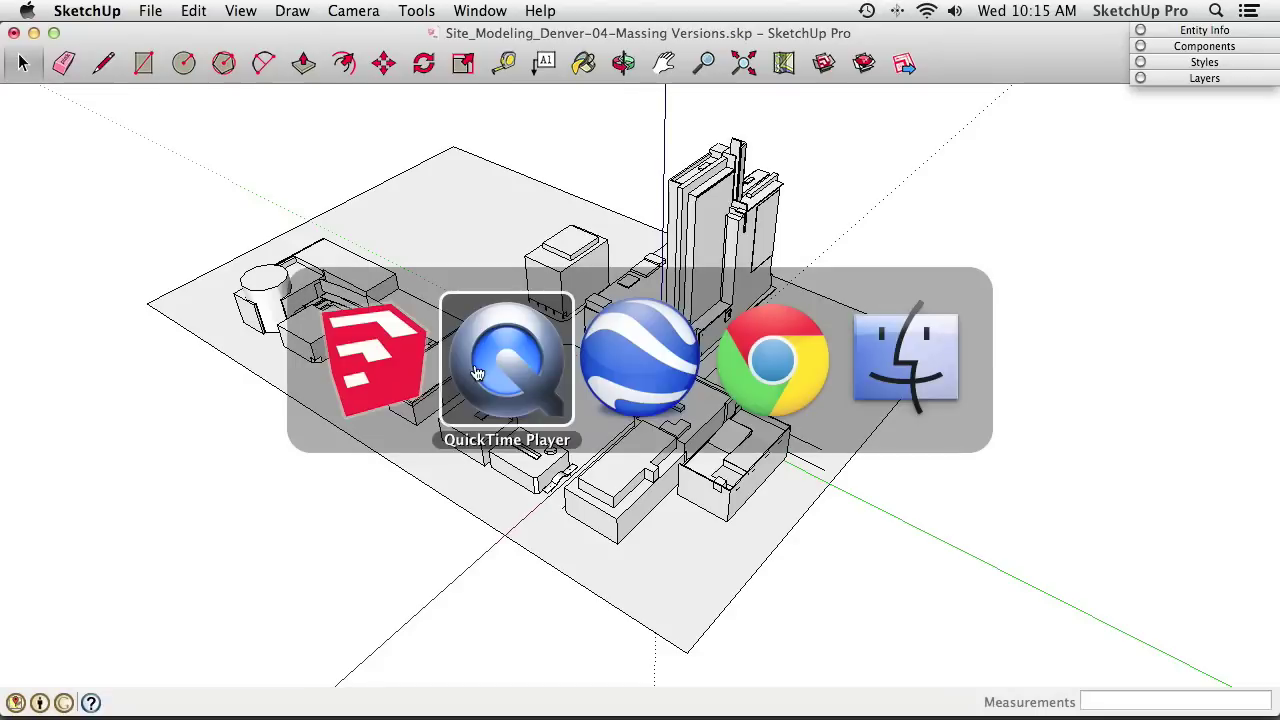
key(super+Tab)
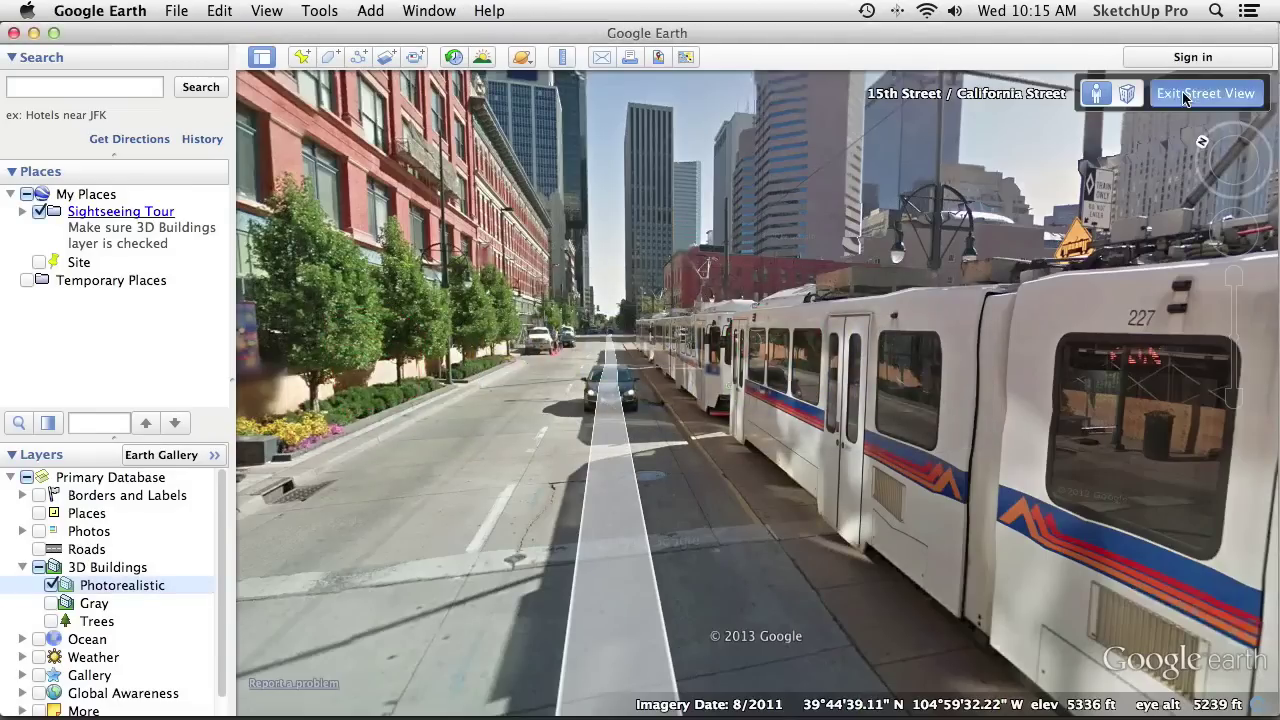
click(1185, 94)
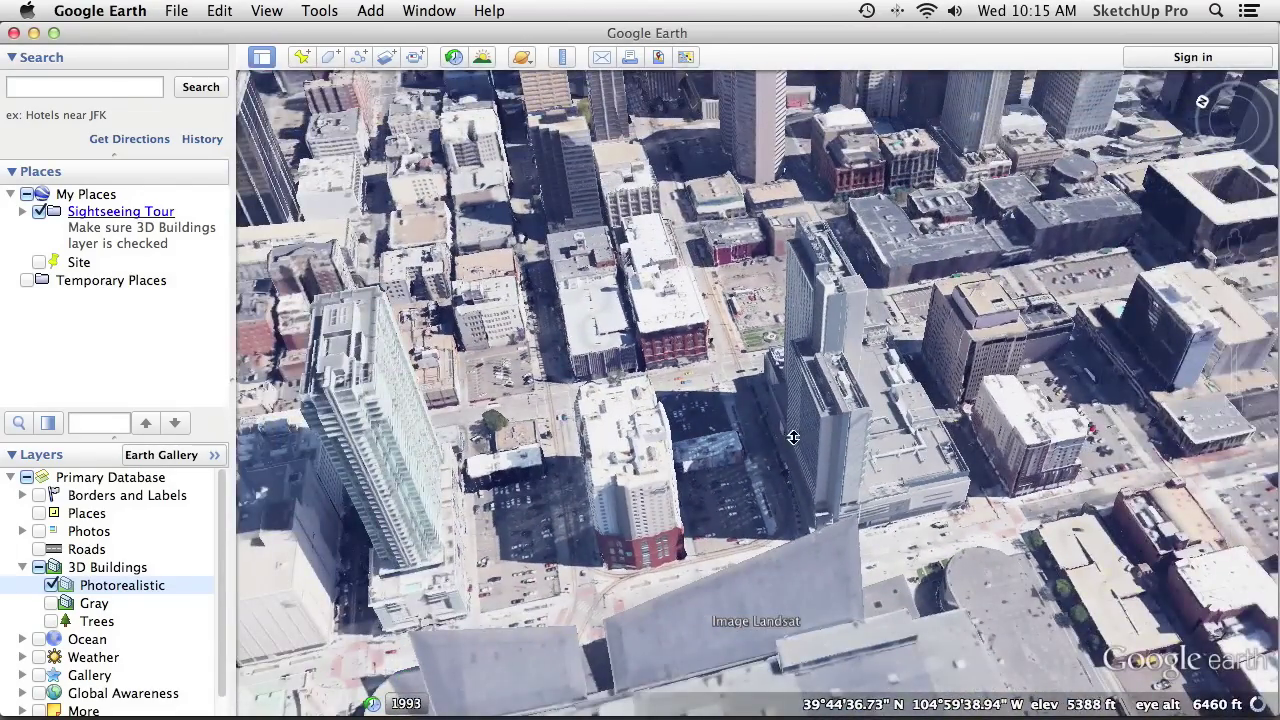
middle_drag(764, 425, 591, 358)
drag(591, 358, 708, 424)
scroll(708, 424, down, 5)
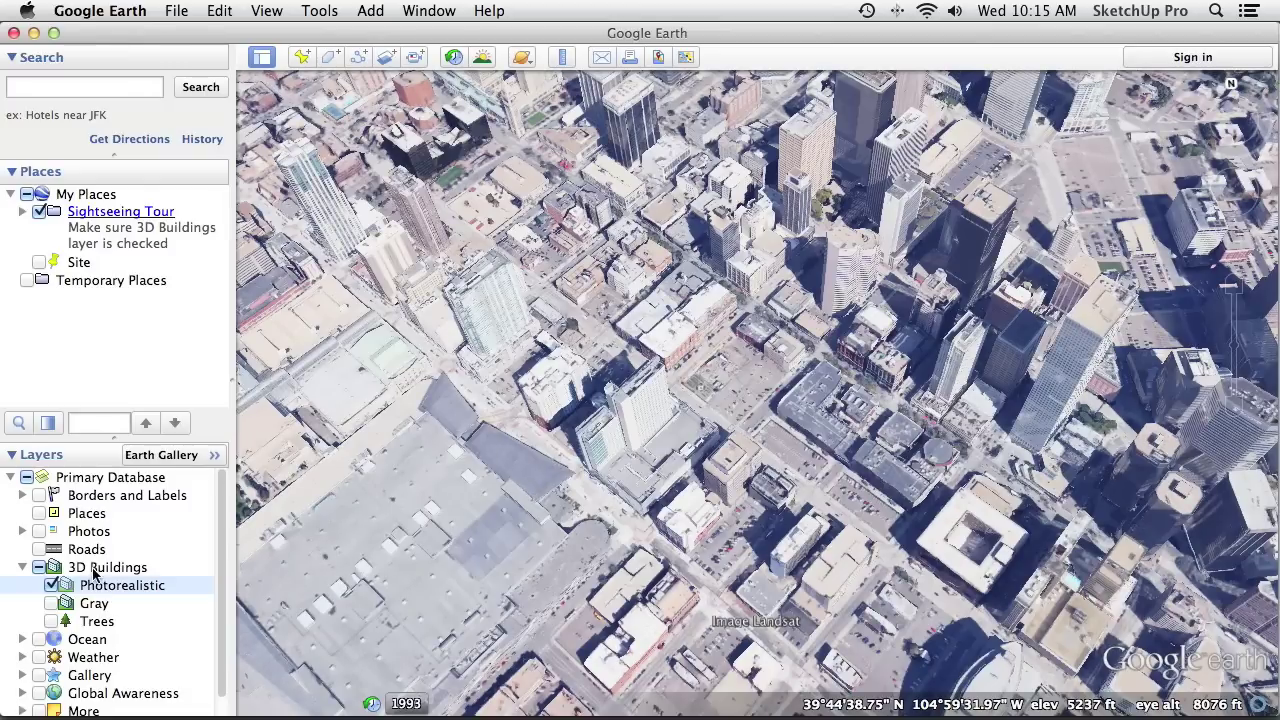
key(ctrl+super+Escape)
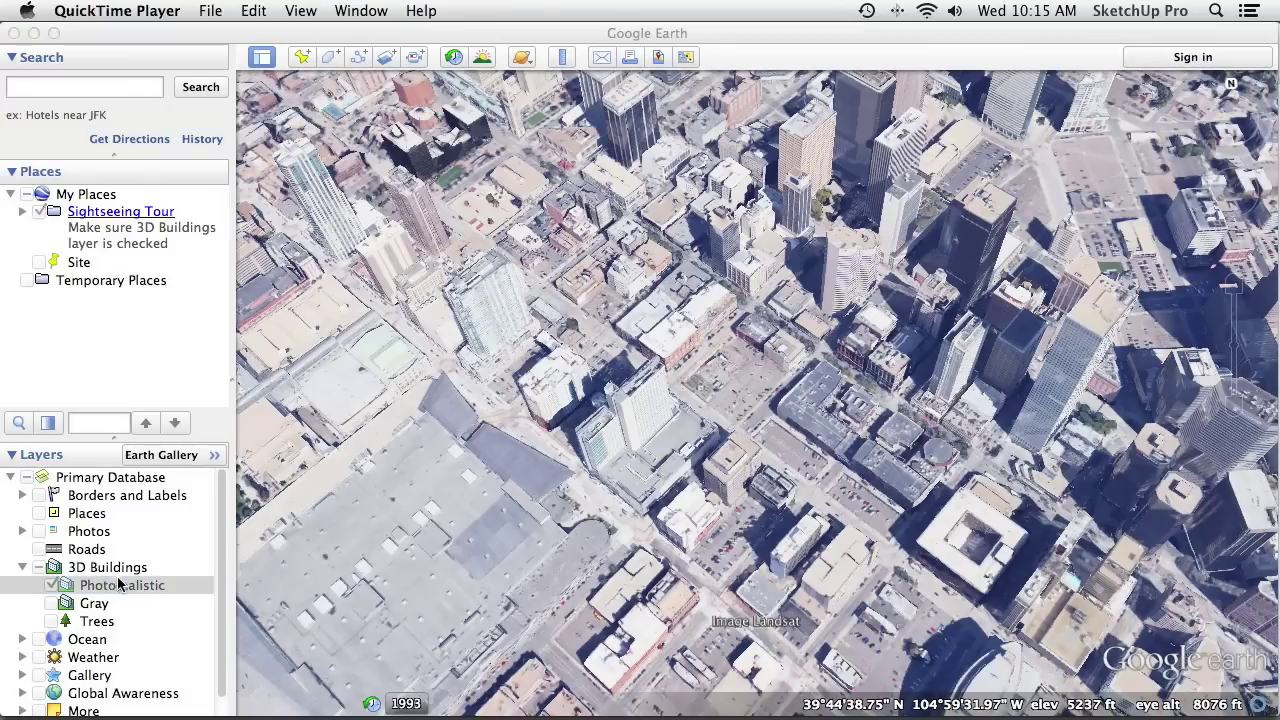
Show the Borders and Labels and Roads layers and read the street names around the site
click(40, 498)
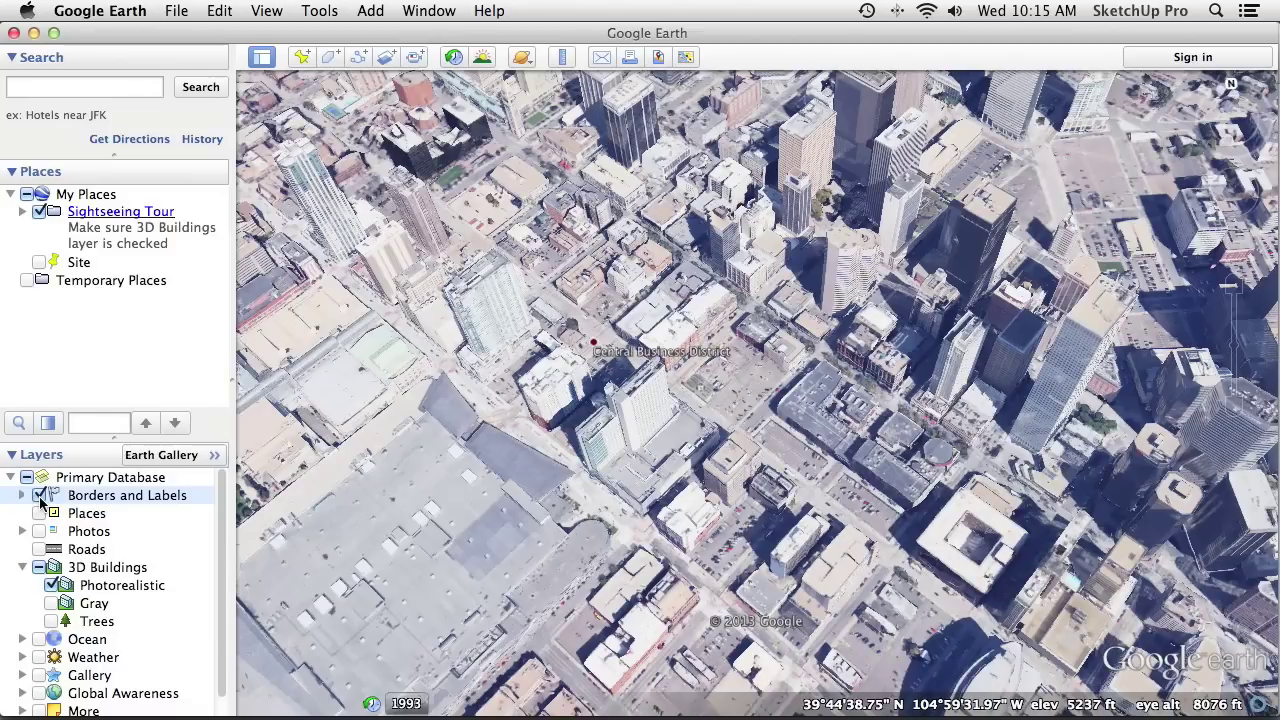
double_click(730, 405)
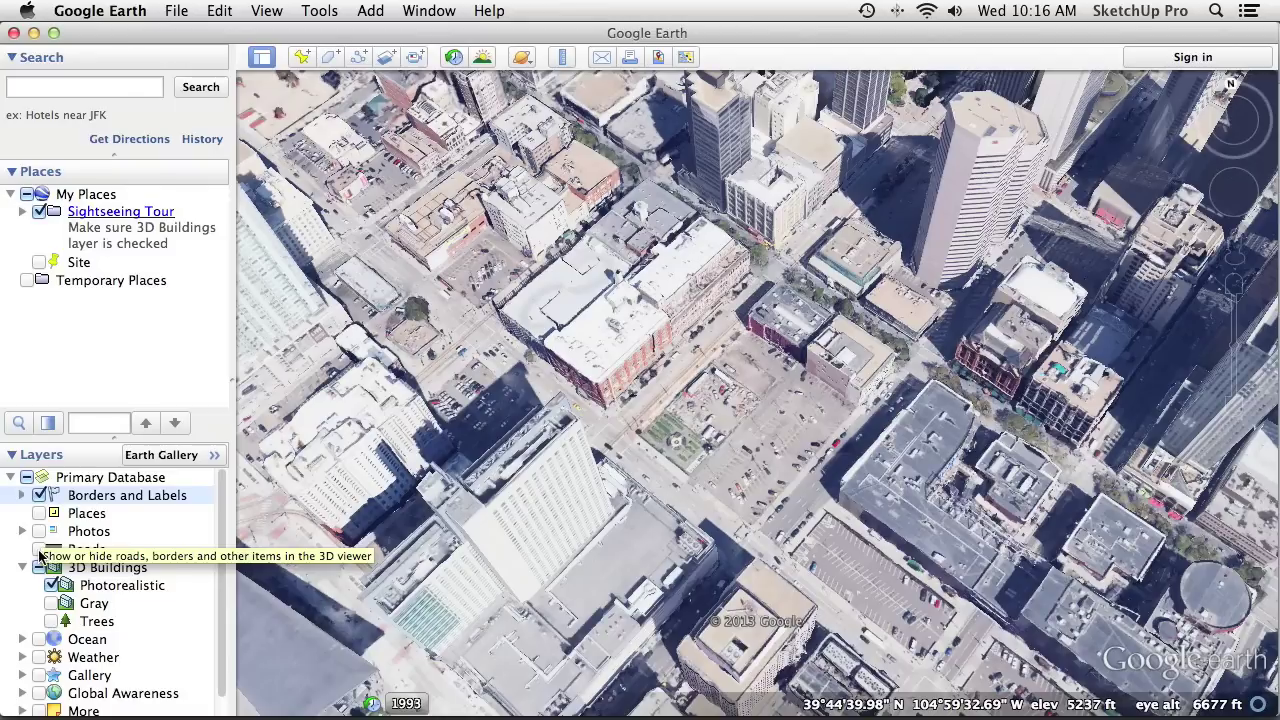
click(39, 549)
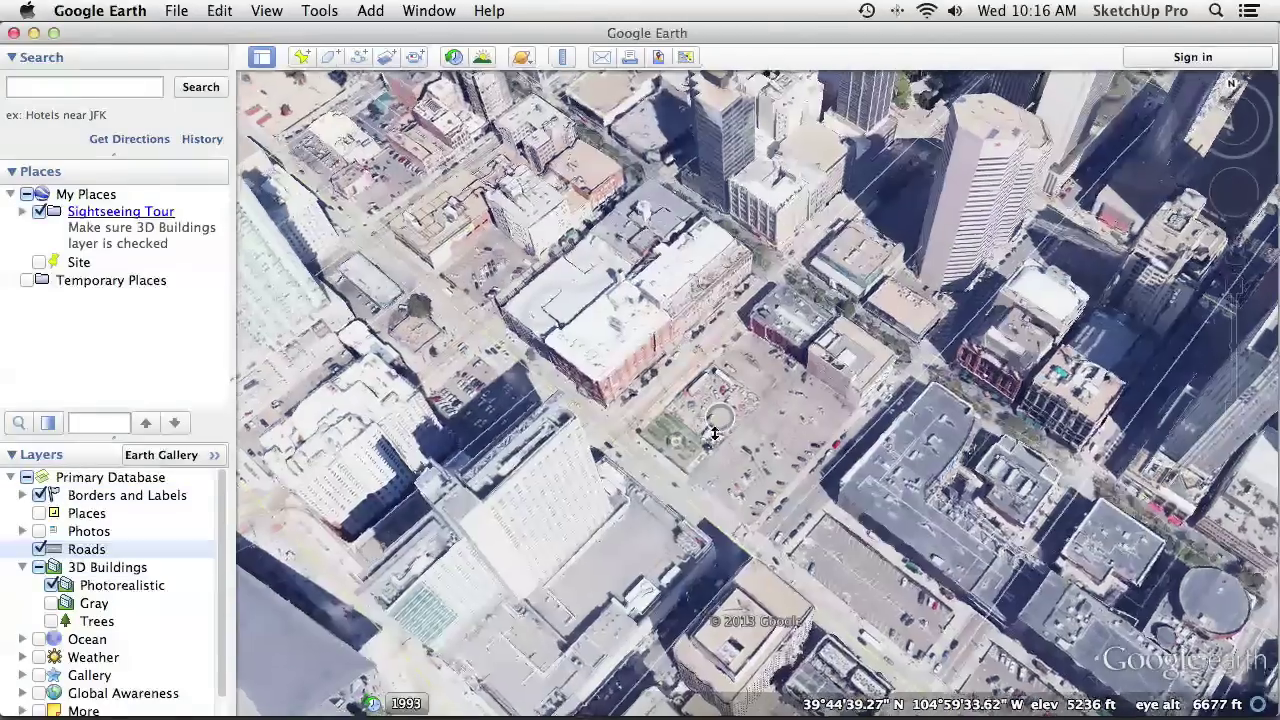
drag(714, 432, 632, 382)
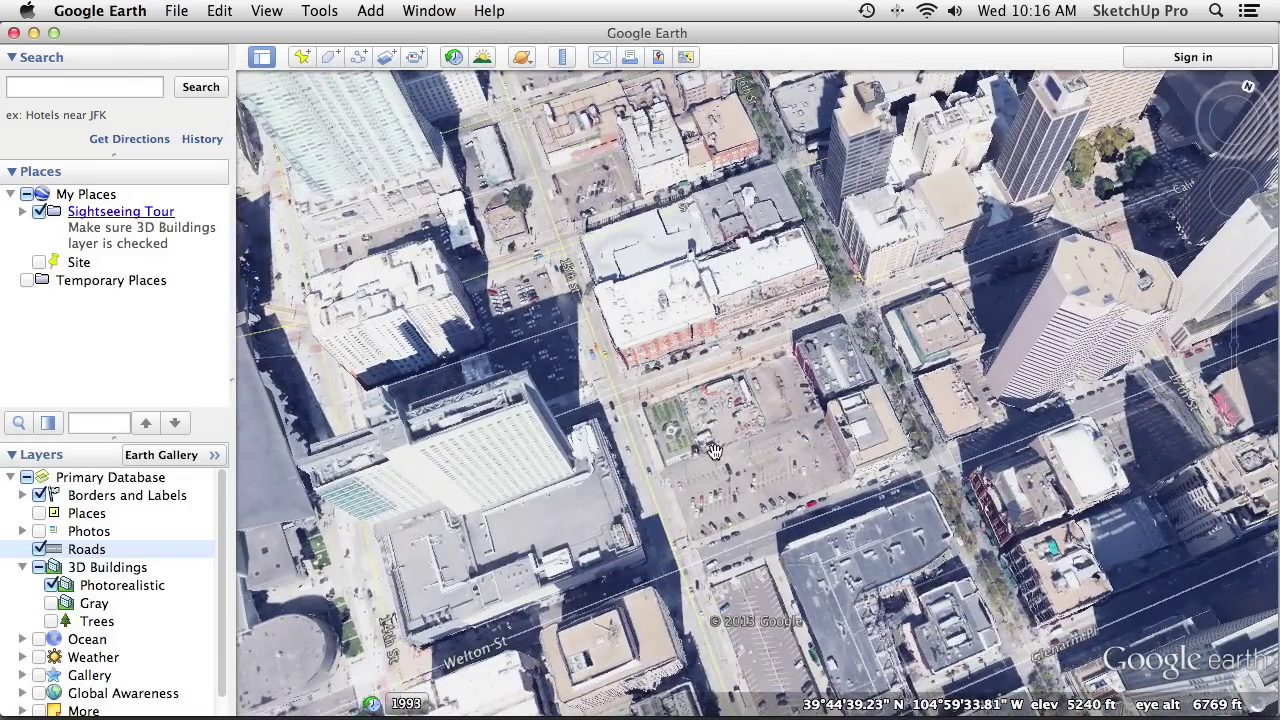
middle_drag(714, 451, 802, 322)
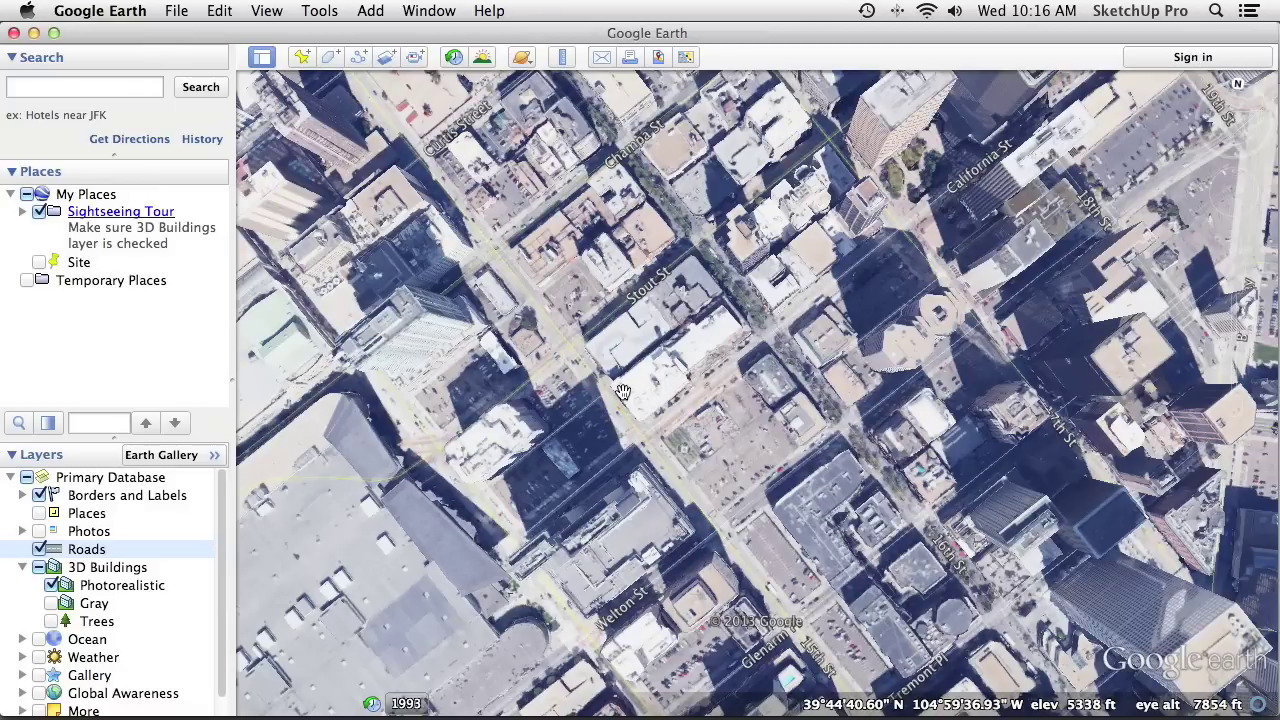
Switch back to SketchUp and frame the streets around the empty central block in a closer view
key(super+Tab)
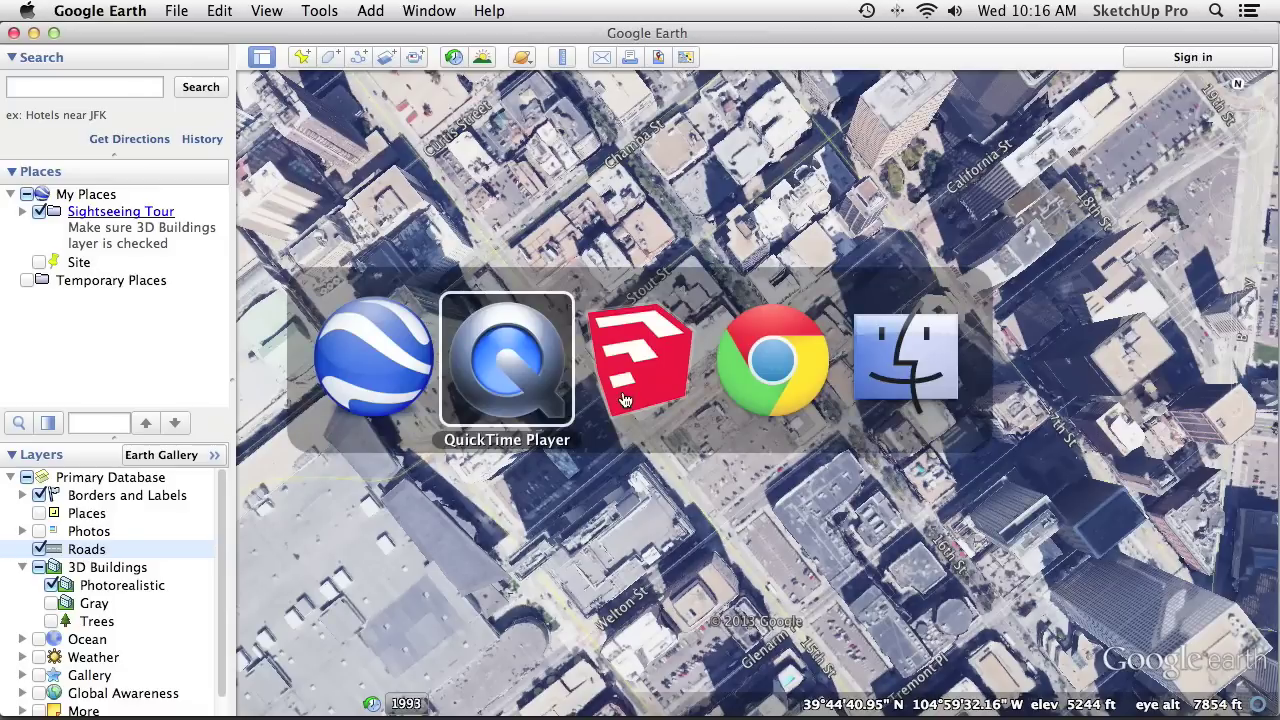
click(630, 380)
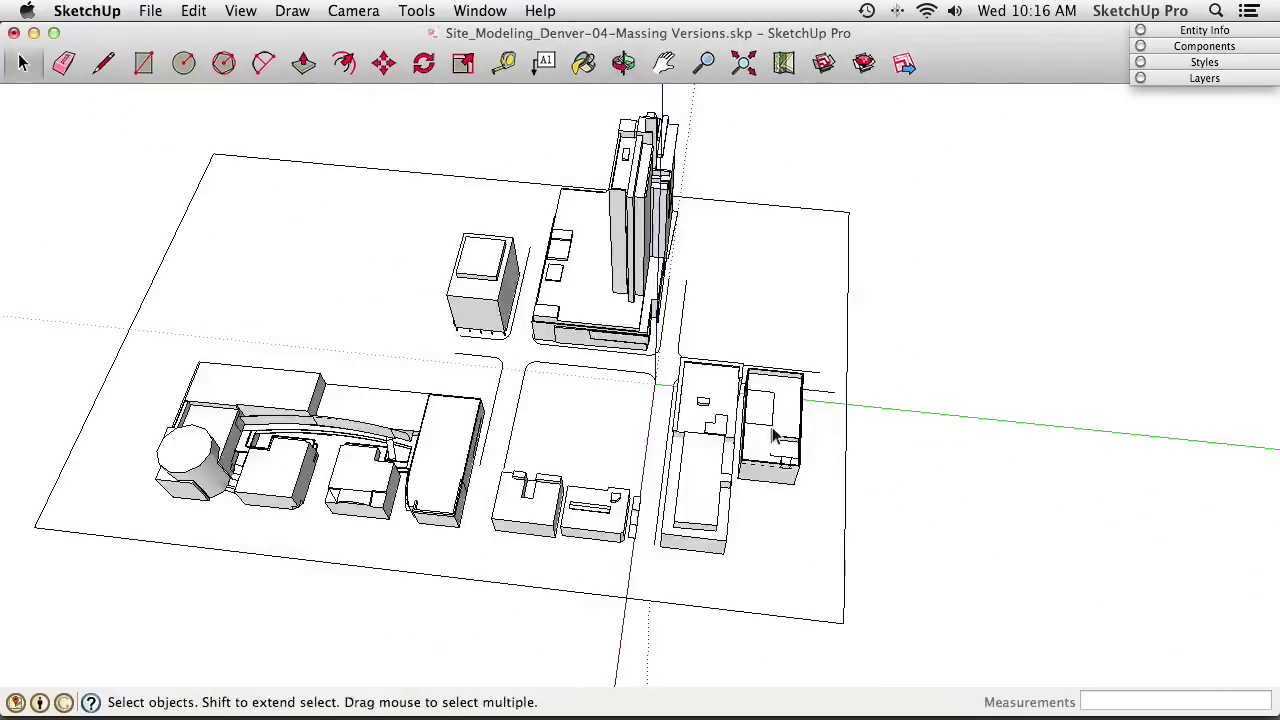
middle_drag(772, 435, 866, 366)
scroll(657, 409, up, 5)
middle_drag(640, 374, 505, 250)
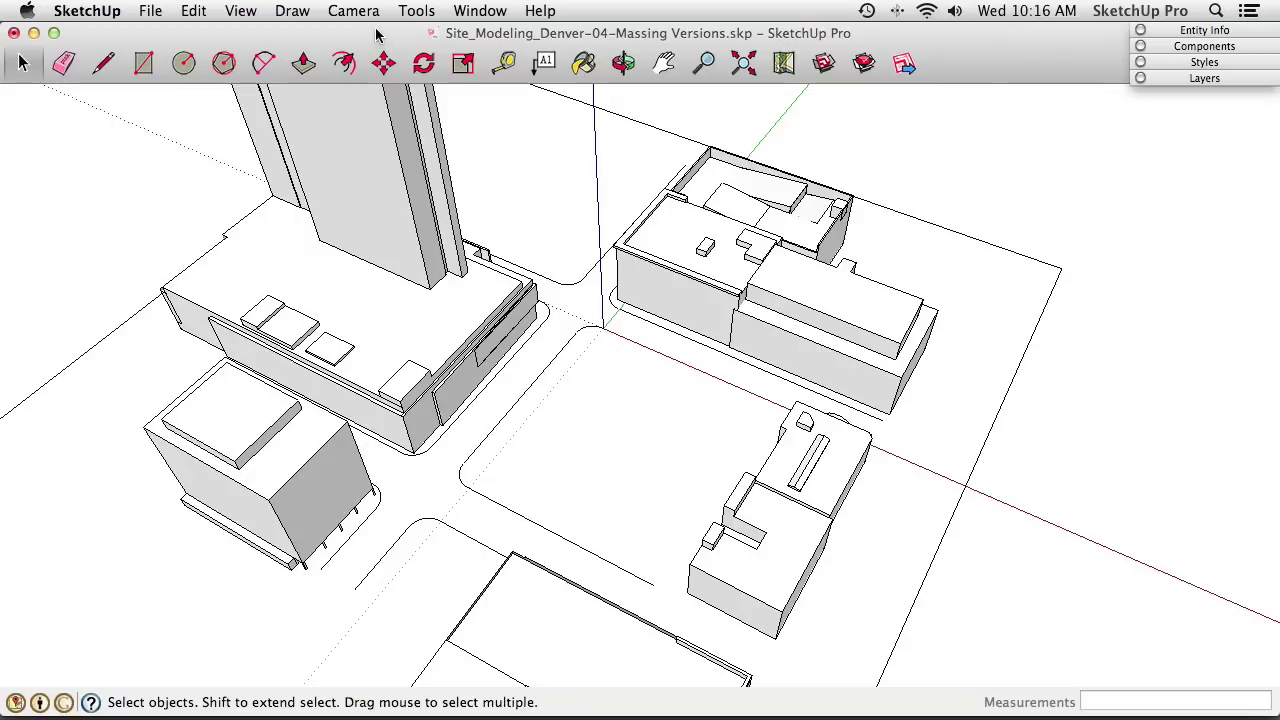
Start a new 3D text and set its font to Arial with the Bold typeface
click(425, 10)
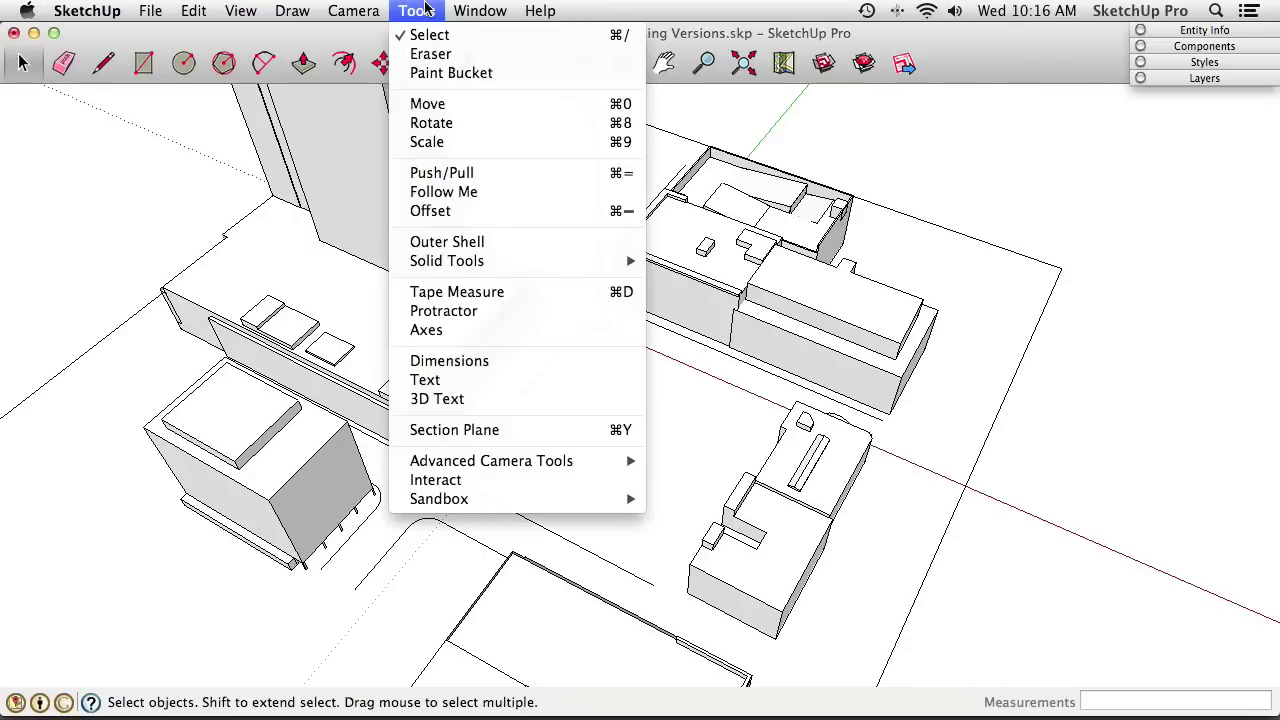
click(459, 400)
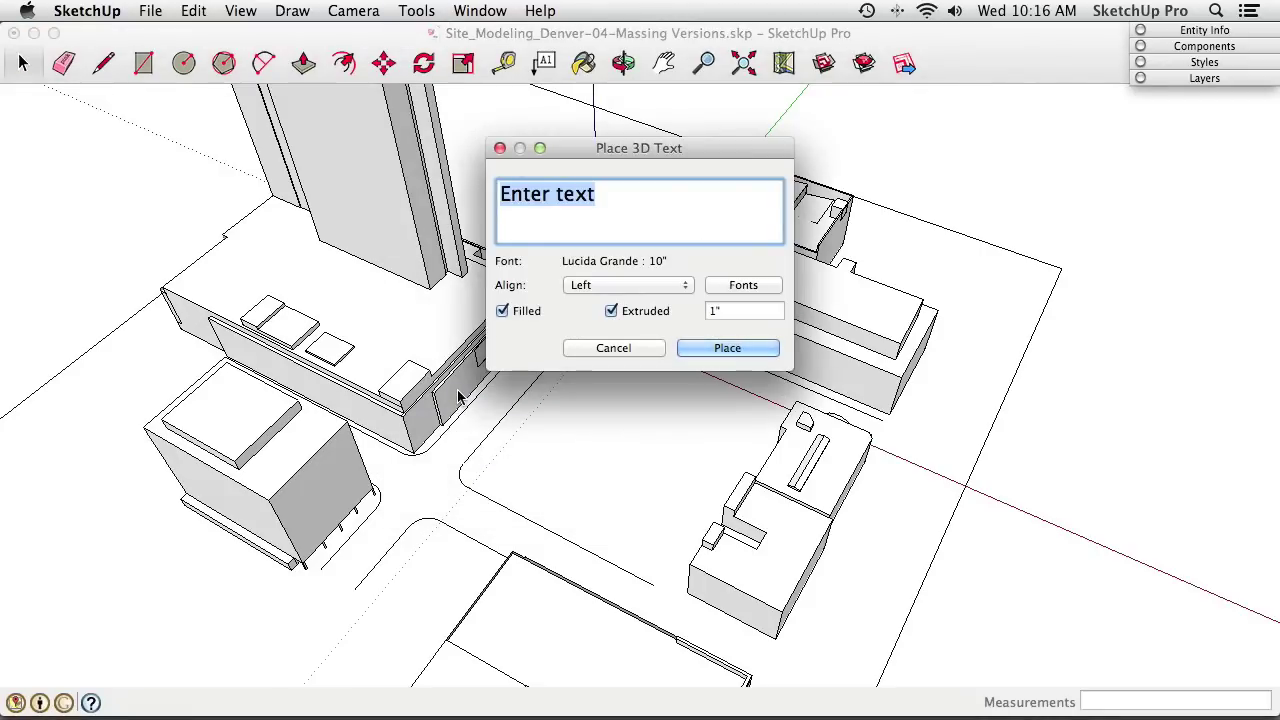
click(743, 286)
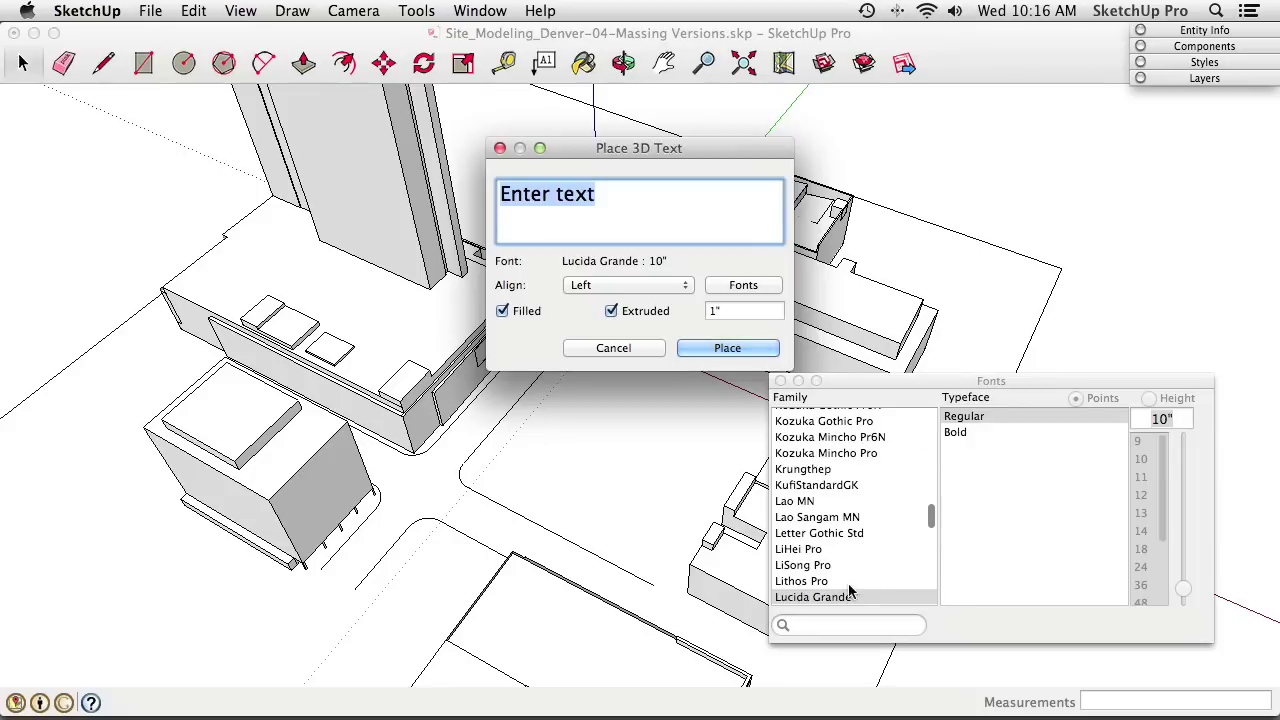
scroll(845, 553, up, 4)
scroll(845, 553, up, 15)
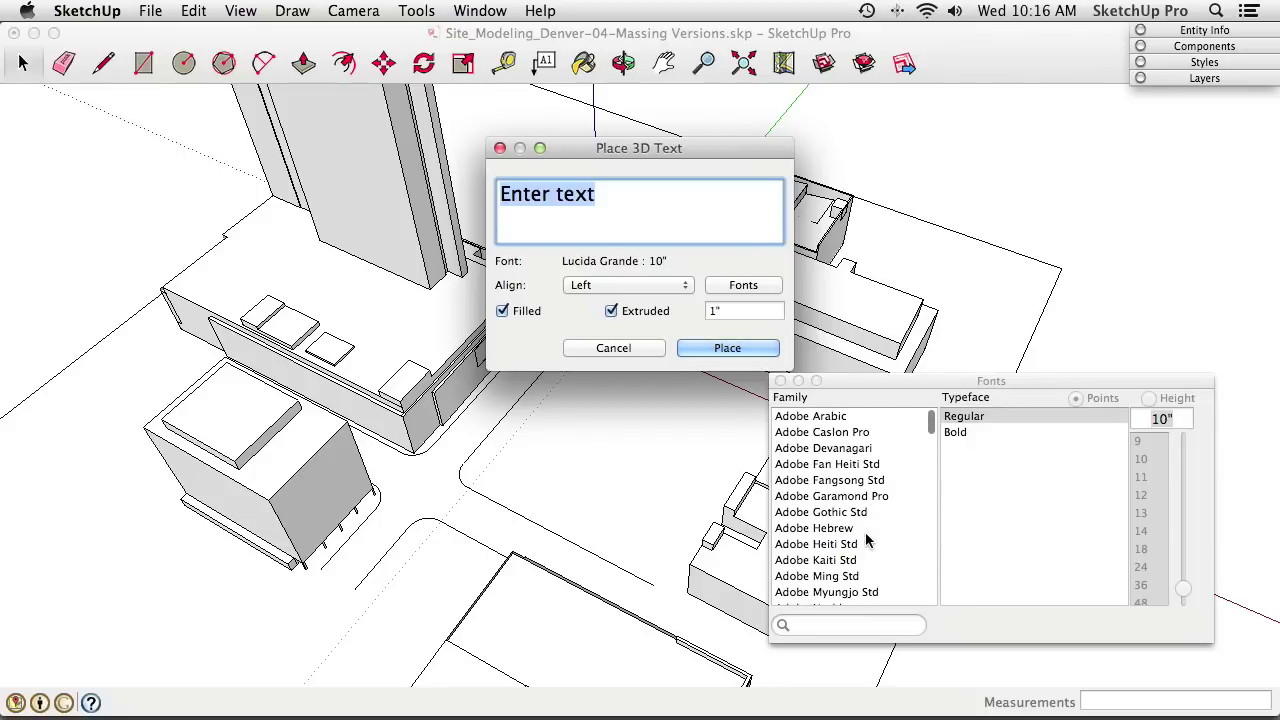
scroll(866, 545, down, 4)
scroll(830, 490, up, 1)
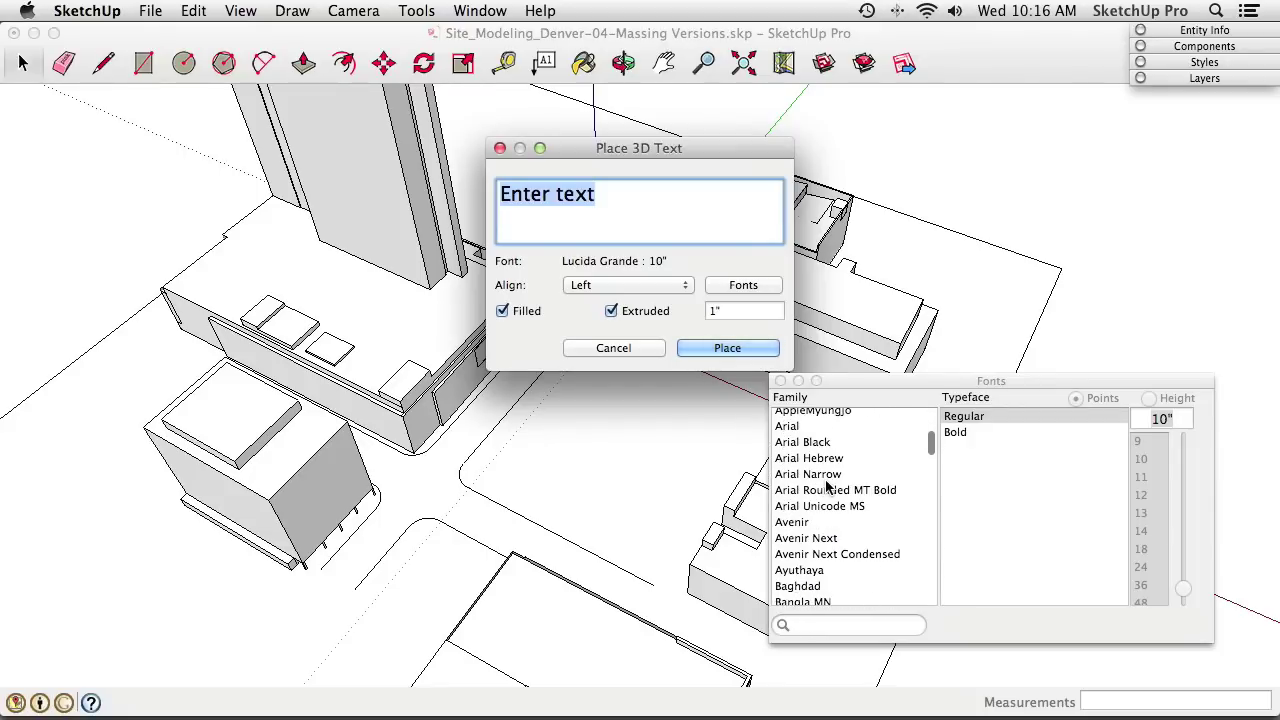
click(790, 426)
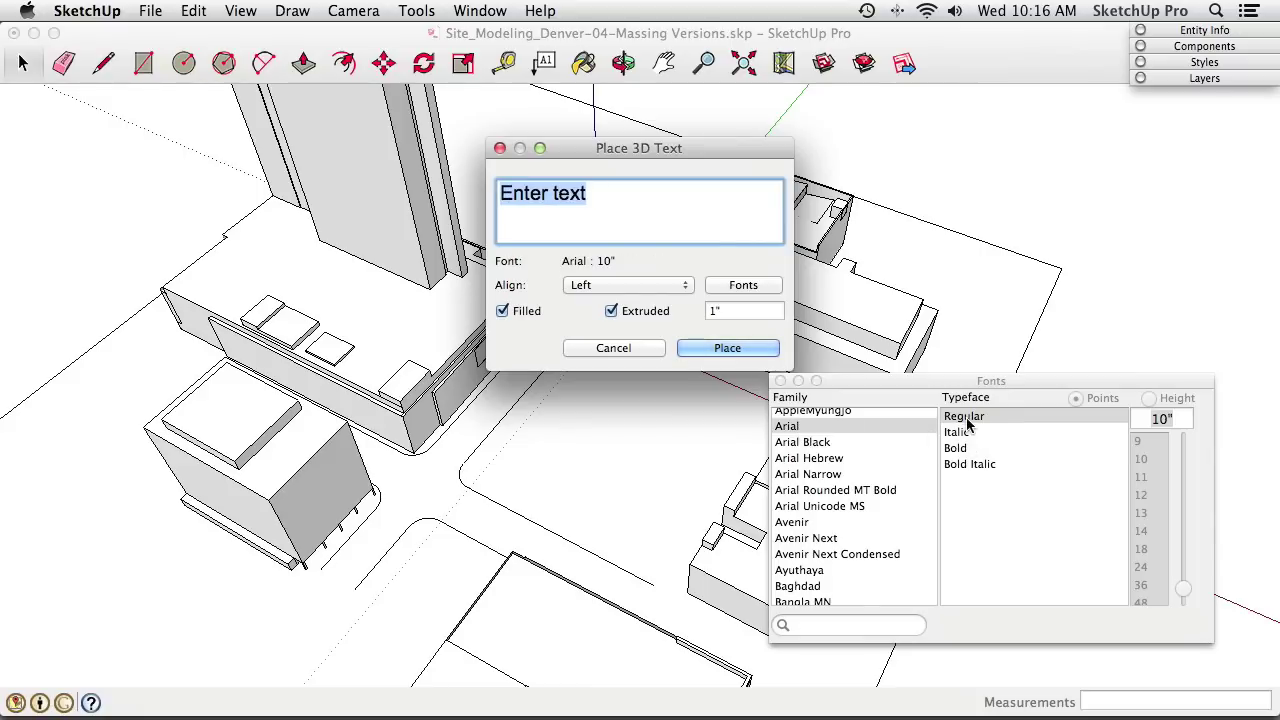
click(970, 454)
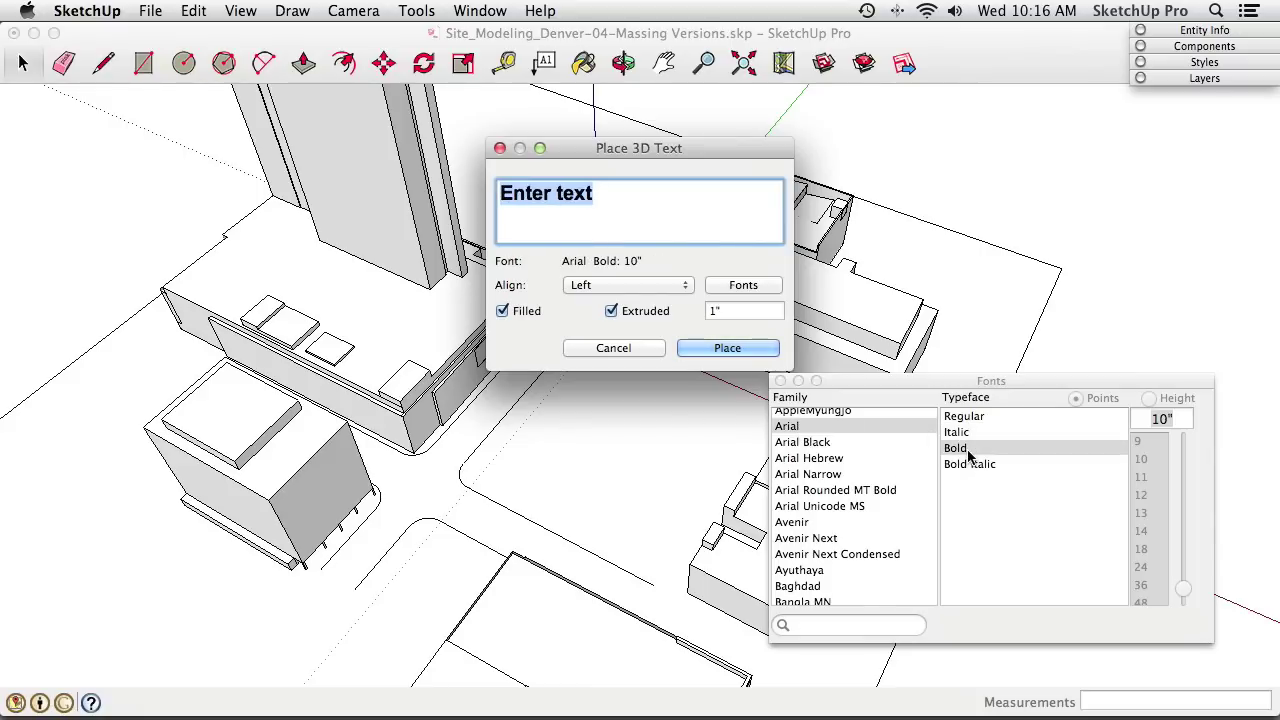
click(781, 381)
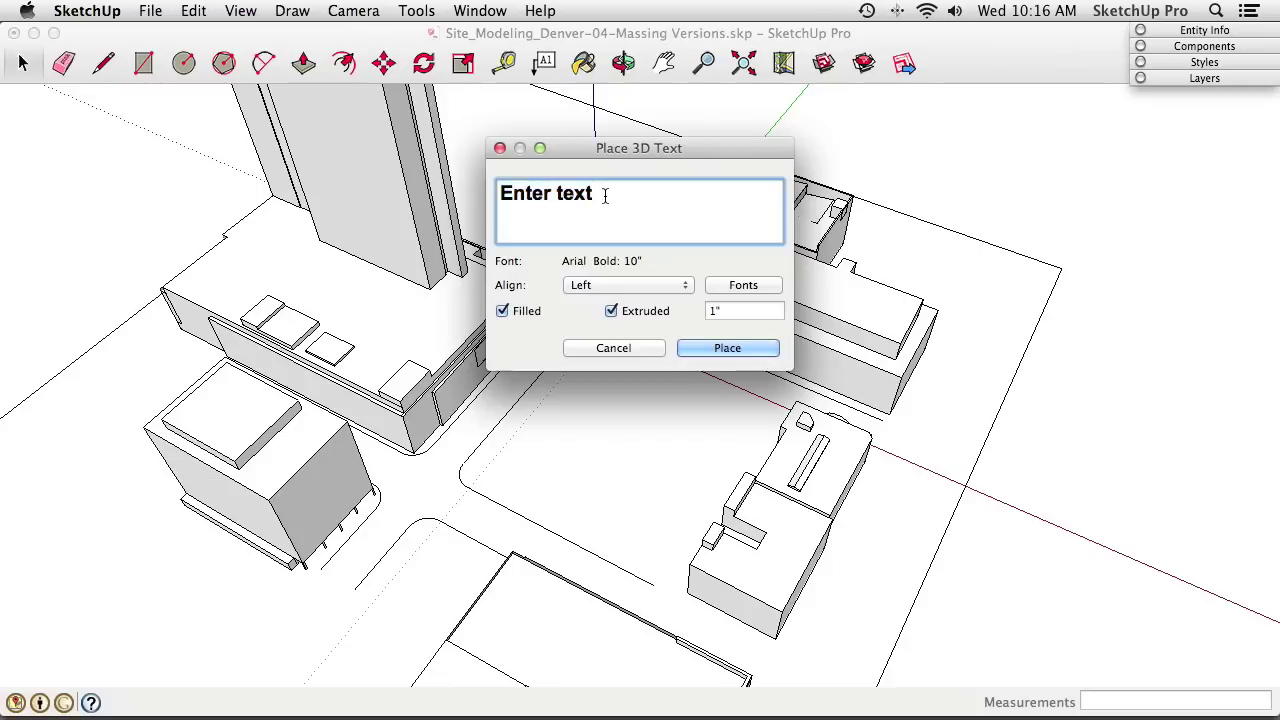
Enter "California St" as filled 3D text with extrusion off and place it on the street beside the red axis
text(California St)
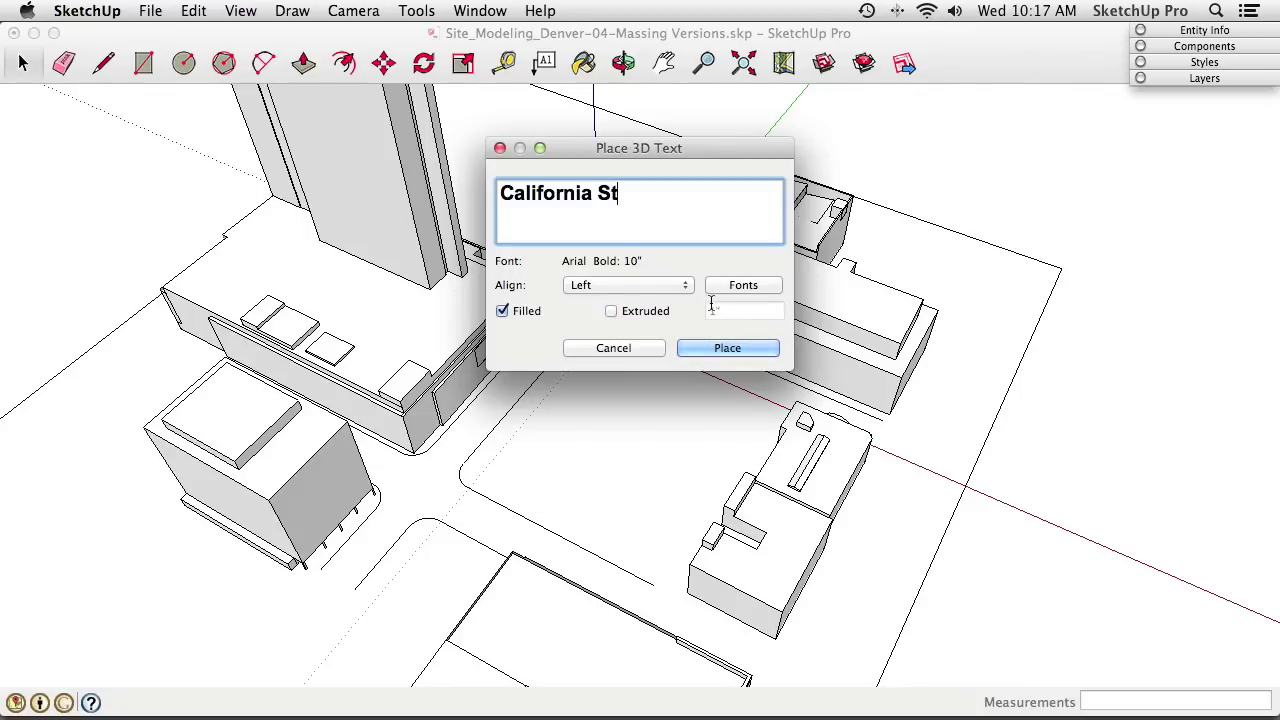
click(729, 347)
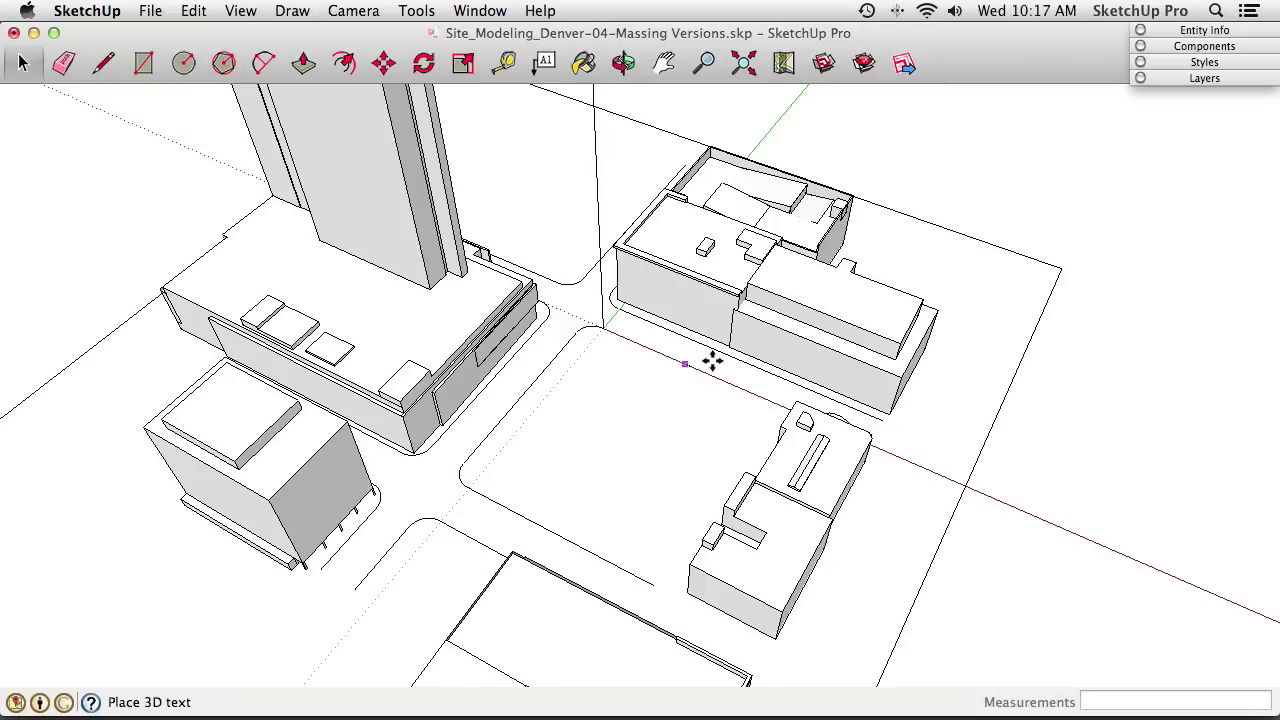
scroll(693, 355, up, 10)
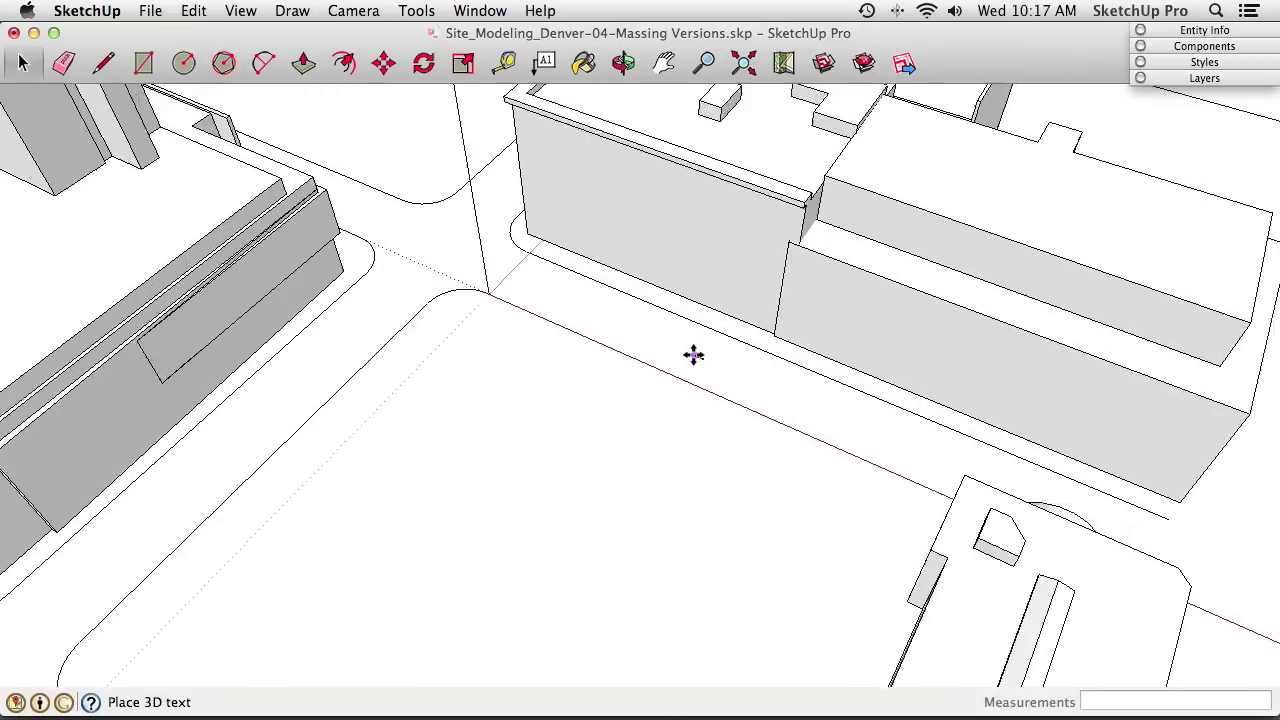
scroll(693, 357, up, 10)
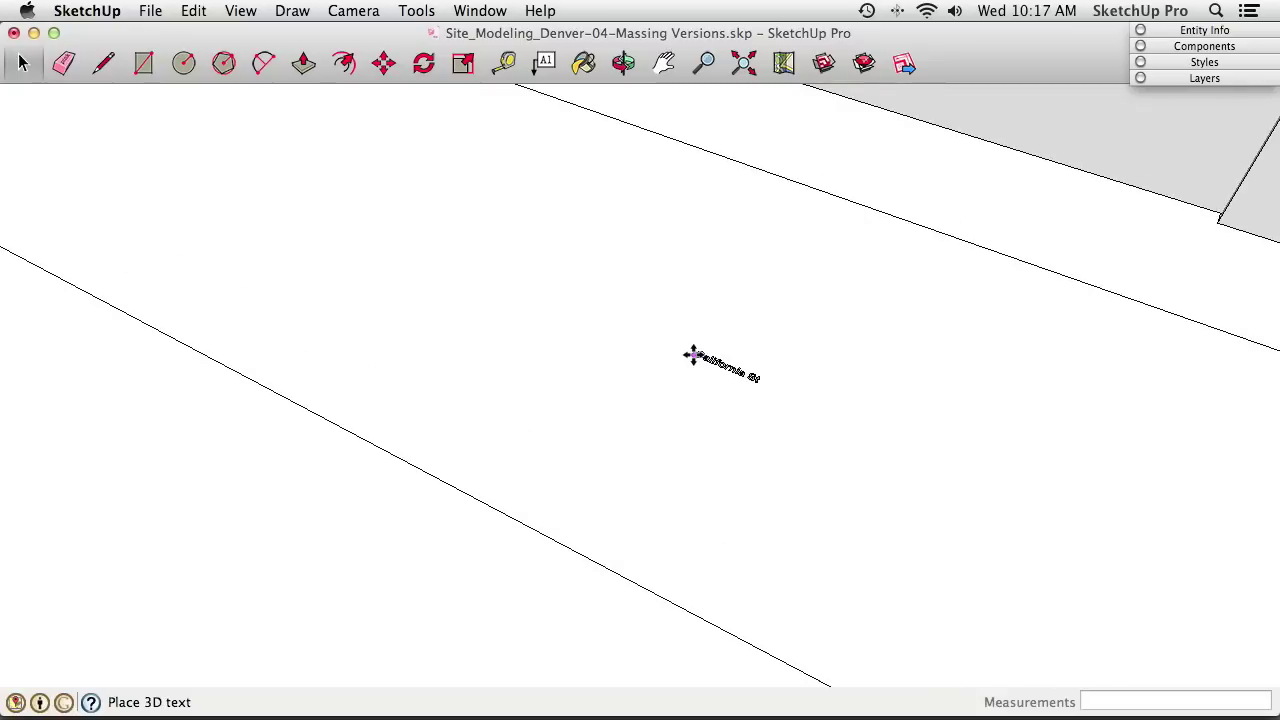
scroll(580, 366, up, 8)
scroll(593, 347, down, 10)
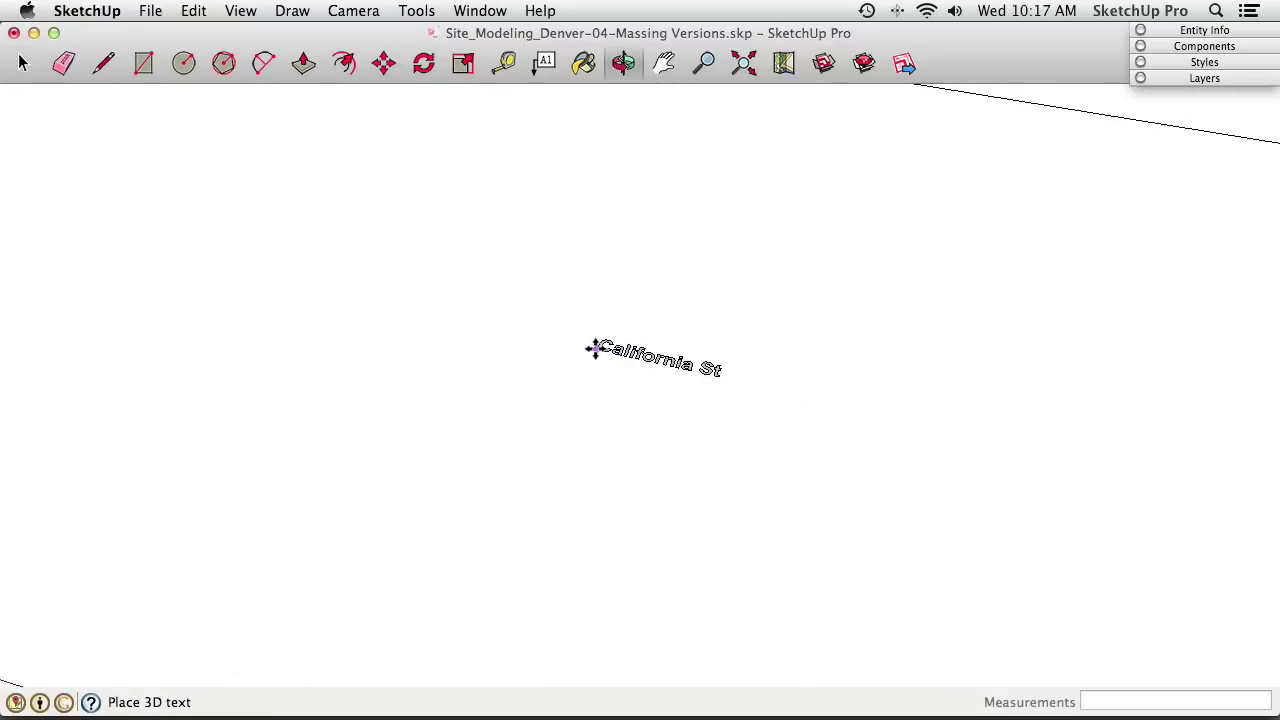
scroll(600, 370, down, 5)
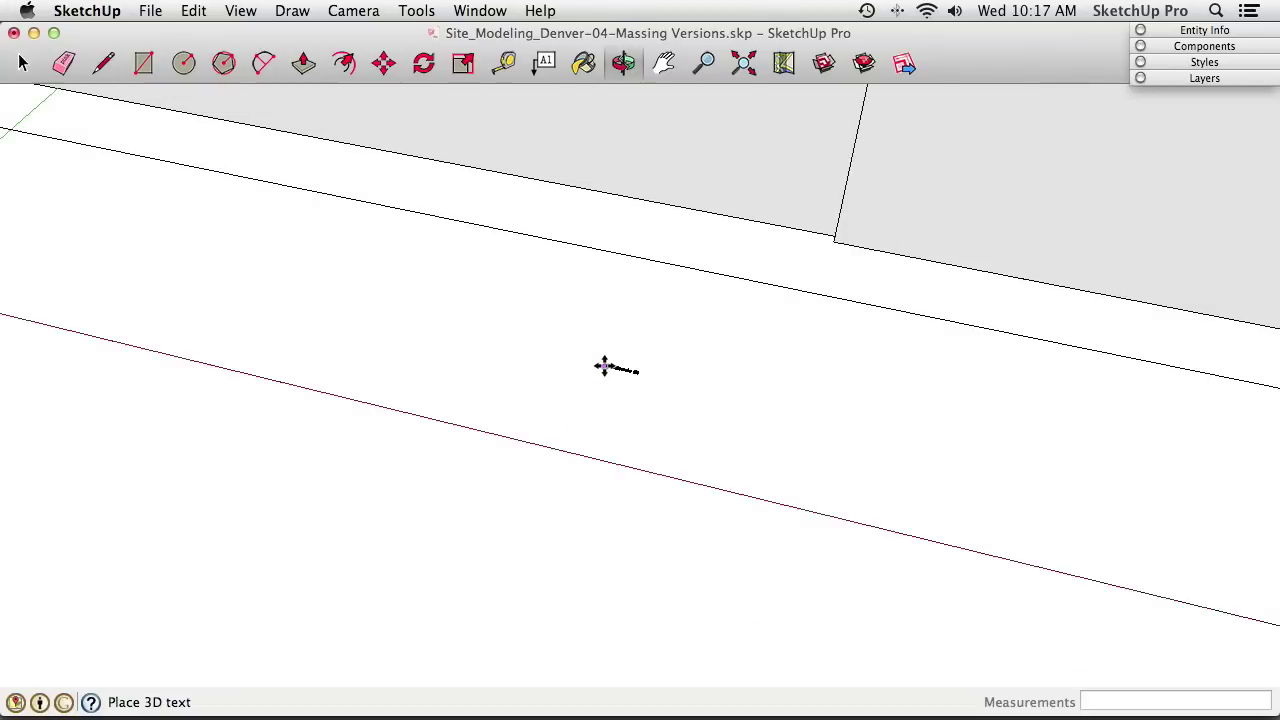
scroll(605, 362, up, 5)
scroll(605, 362, up, 2)
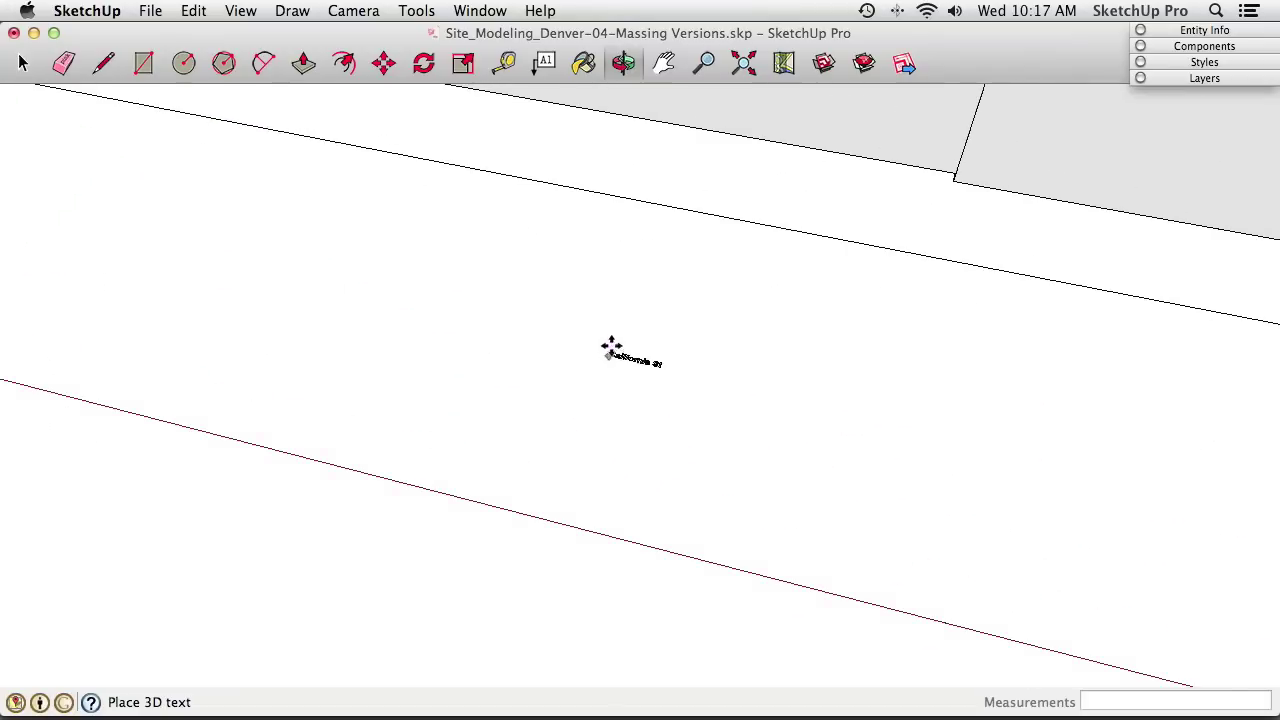
click(615, 357)
Scale the California St text up proportionally until it reads clearly along the street between the two blocks
key(q)
key(m)
scroll(629, 366, up, 5)
scroll(629, 366, up, 3)
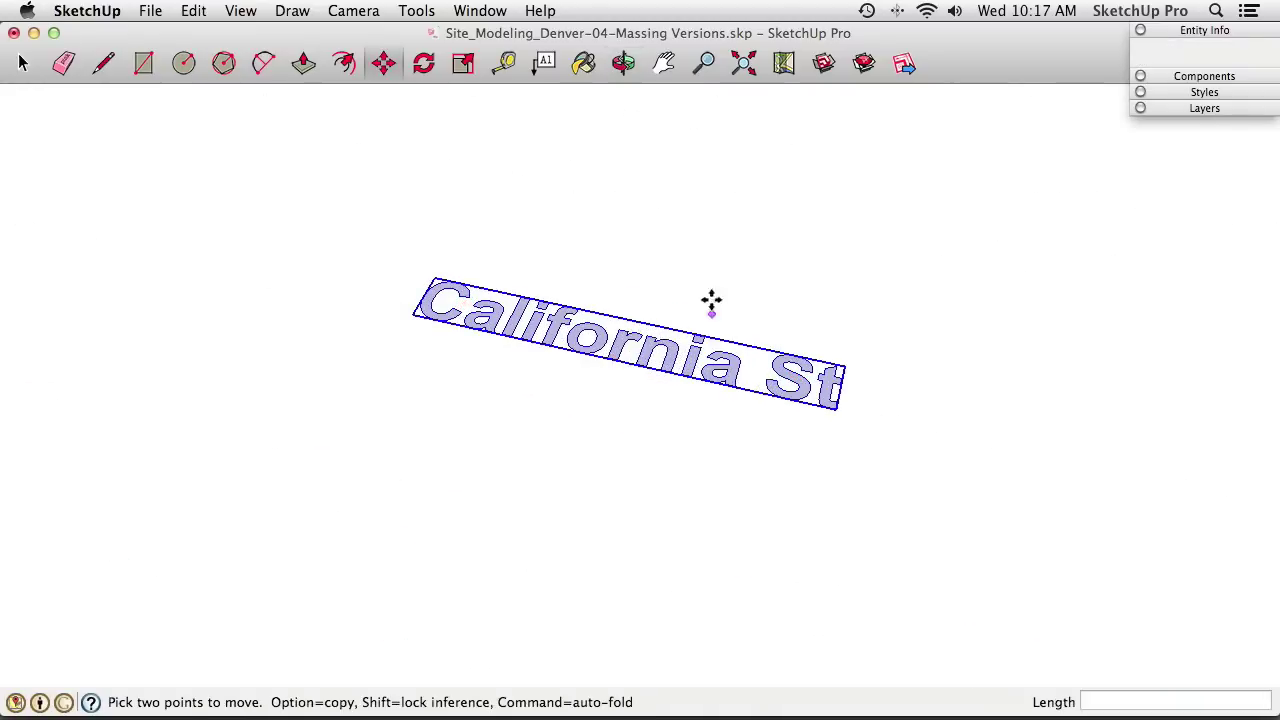
click(472, 76)
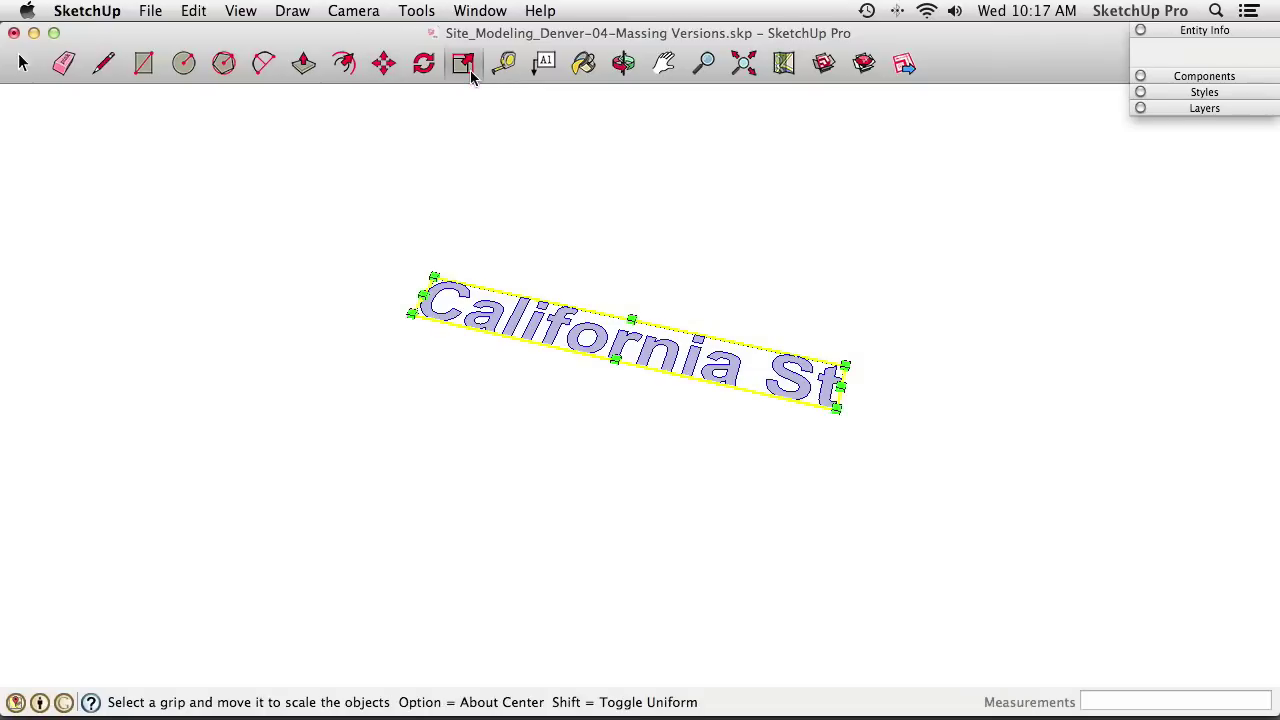
click(416, 10)
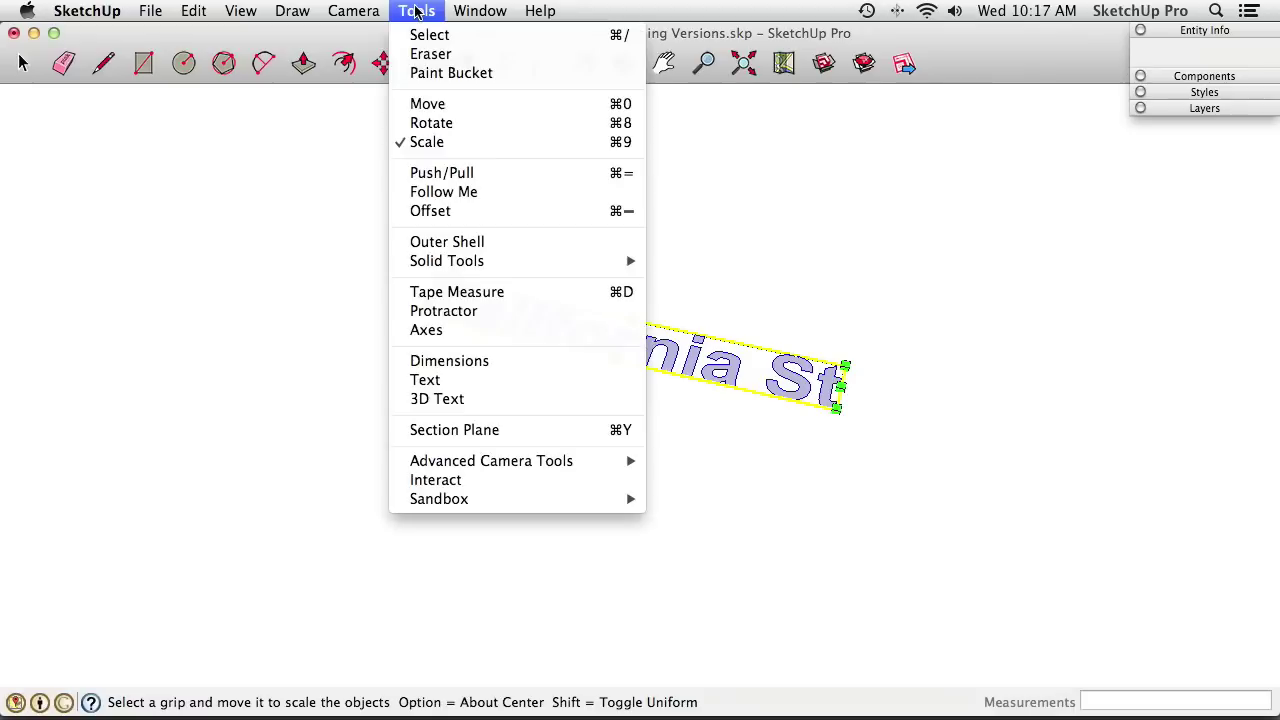
click(429, 10)
scroll(673, 377, down, 2)
scroll(673, 377, down, 2)
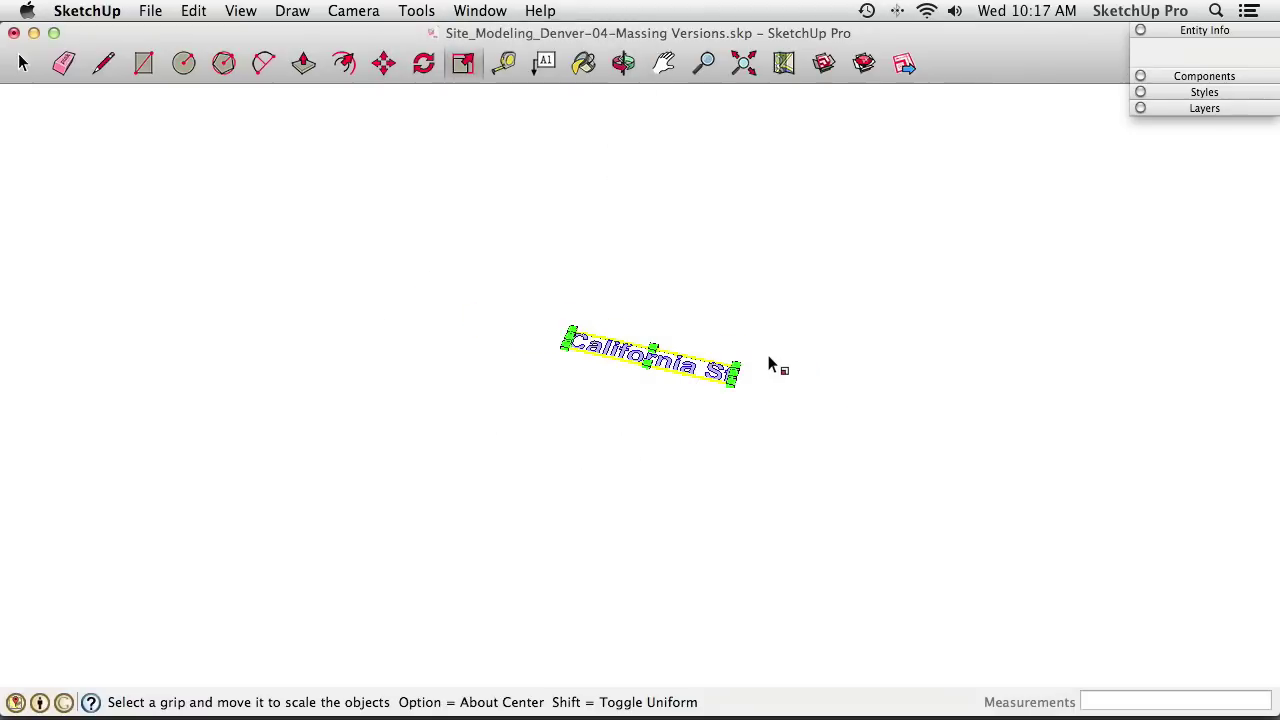
mouse_move(736, 362)
mouse_down()
mouse_move(820, 346)
mouse_move(757, 357)
mouse_up()
scroll(757, 357, down, 2)
middle_drag(757, 357, 610, 360)
drag(610, 360, 1021, 396)
middle_drag(986, 400, 820, 209)
scroll(600, 410, down, 3)
scroll(595, 420, down, 3)
scroll(751, 297, up, 5)
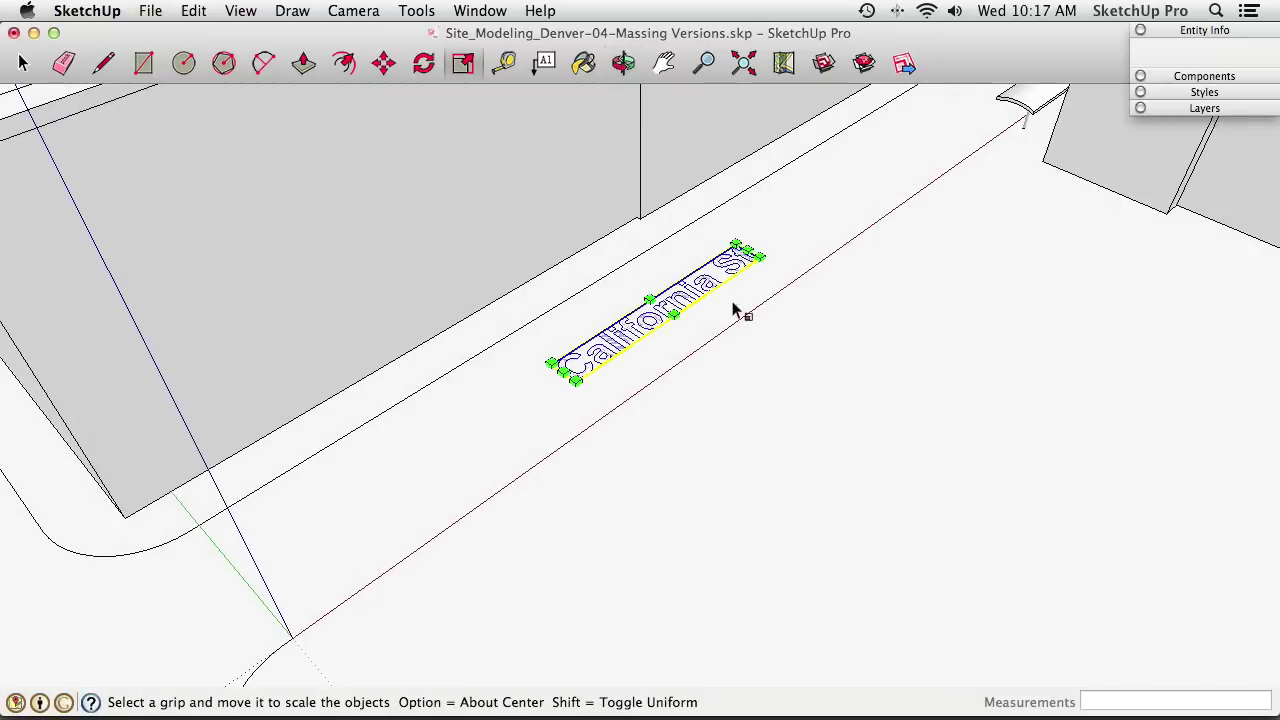
Open the California St text component, reverse all of its letter faces, and leave the component
middle_drag(632, 335, 610, 355)
key(s)
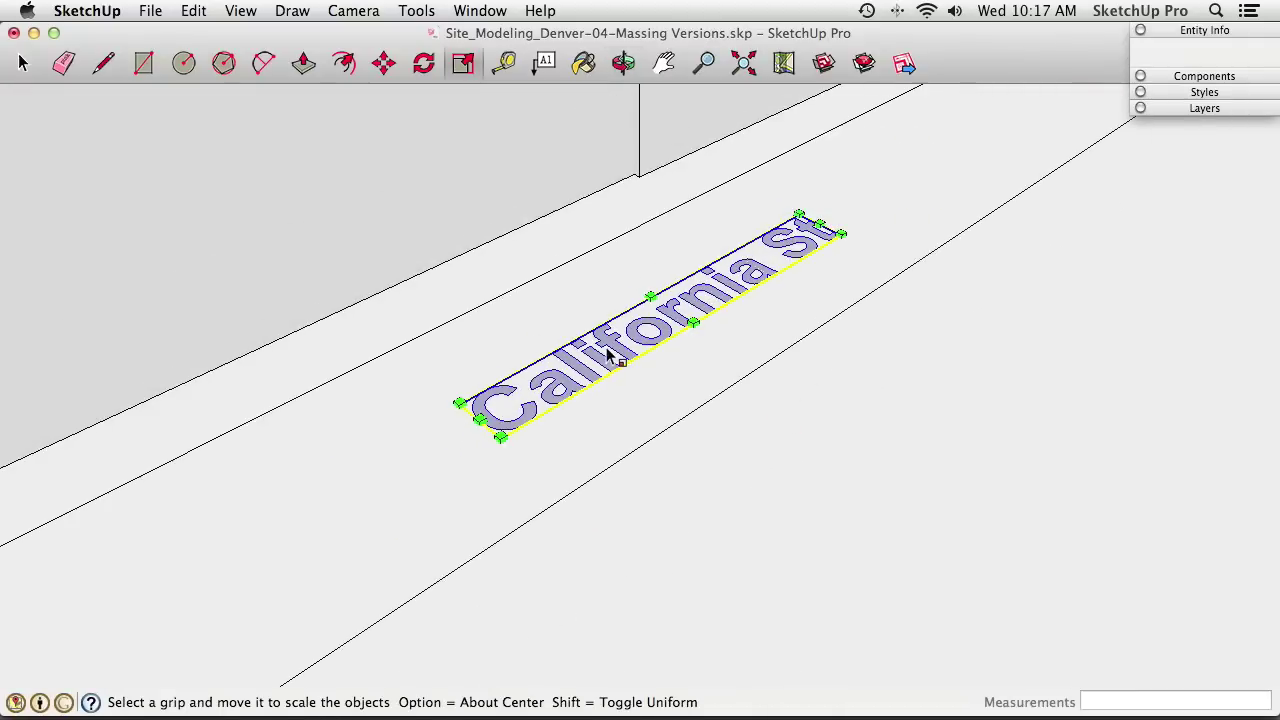
scroll(590, 385, up, 5)
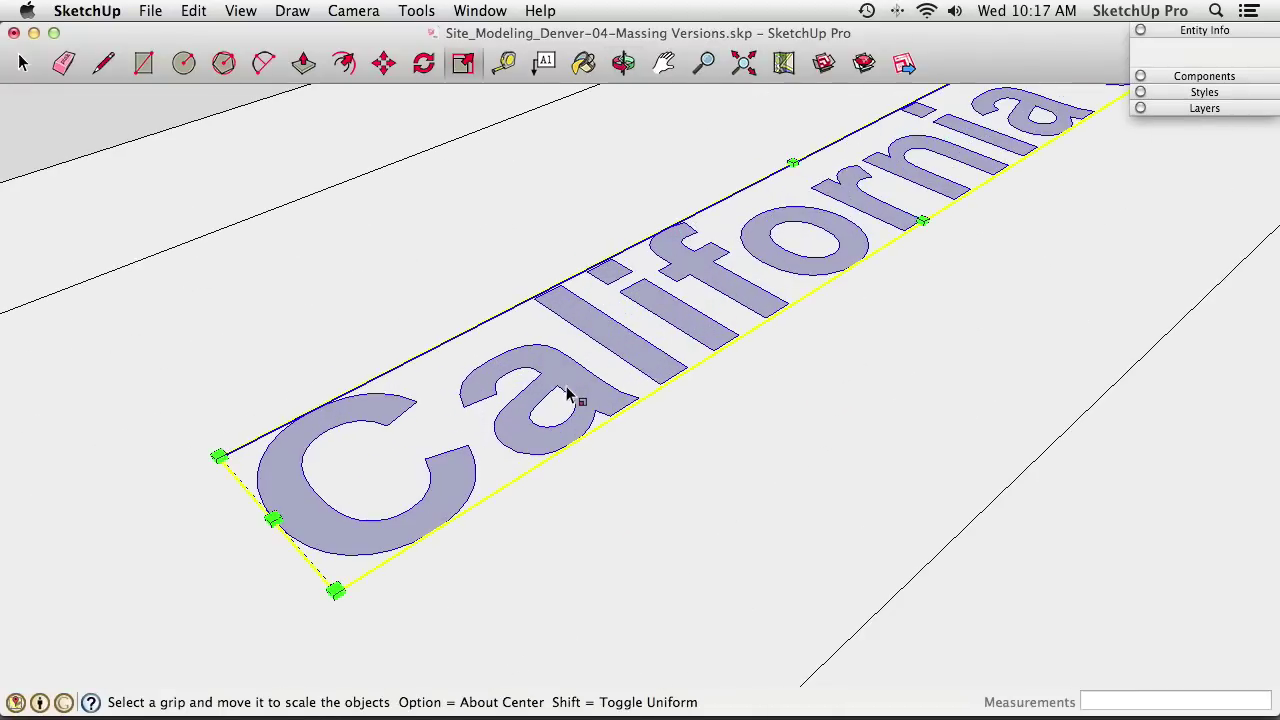
middle_drag(606, 400, 651, 326)
mouse_move(757, 428)
middle_down()
mouse_move(589, 354)
mouse_move(726, 260)
mouse_move(457, 437)
mouse_move(606, 409)
mouse_move(574, 409)
mouse_move(583, 420)
middle_up()
key(space)
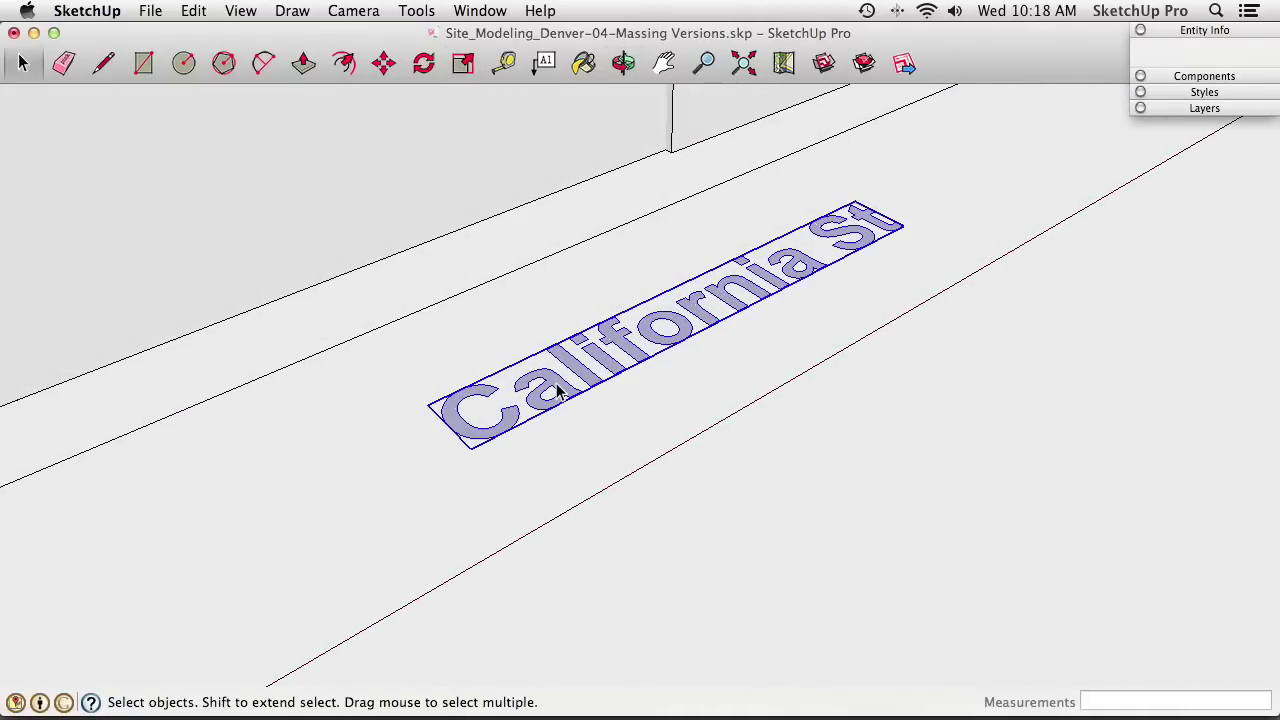
double_click(556, 383)
middle_drag(556, 383, 522, 443)
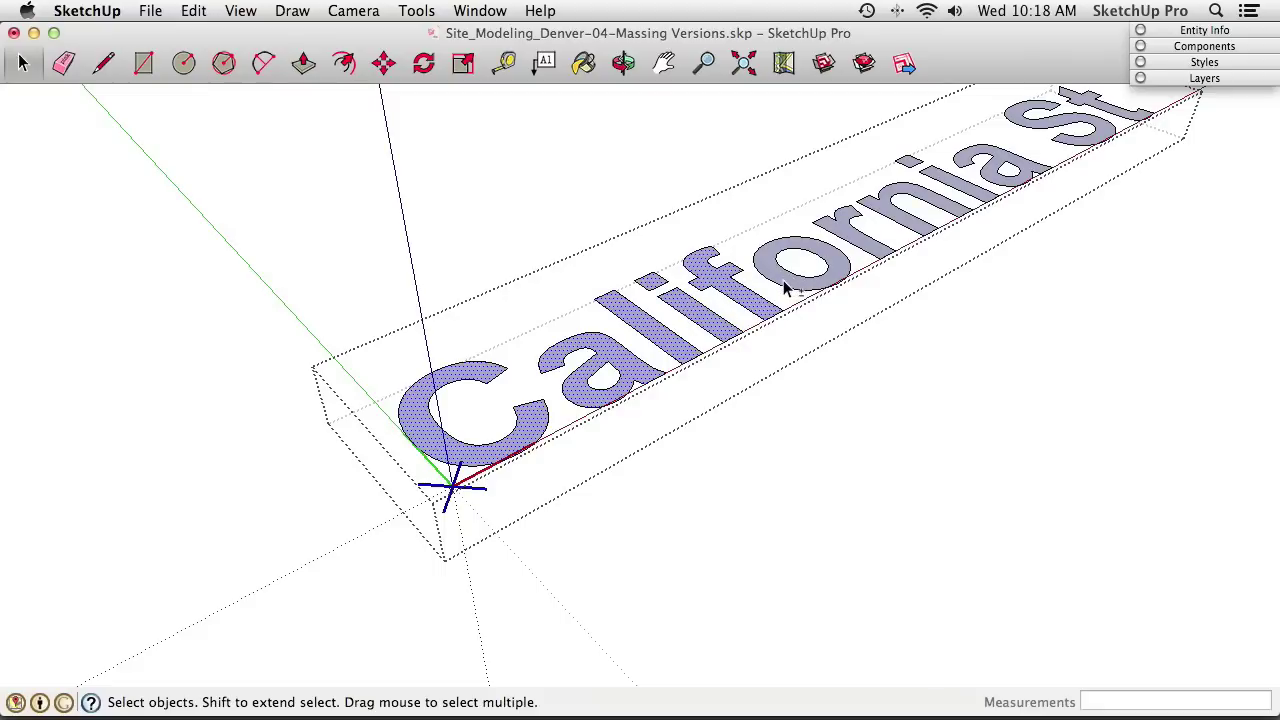
middle_drag(868, 250, 603, 377)
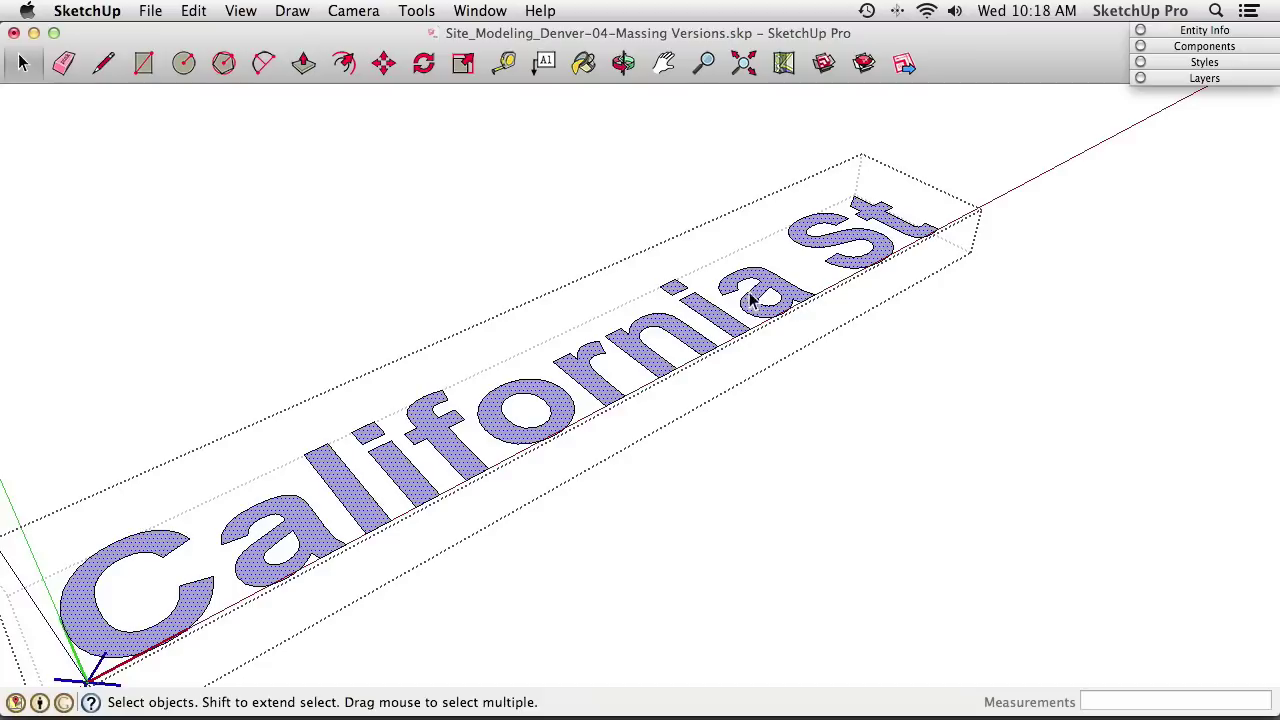
right_click(714, 308)
click(812, 507)
scroll(610, 412, down, 5)
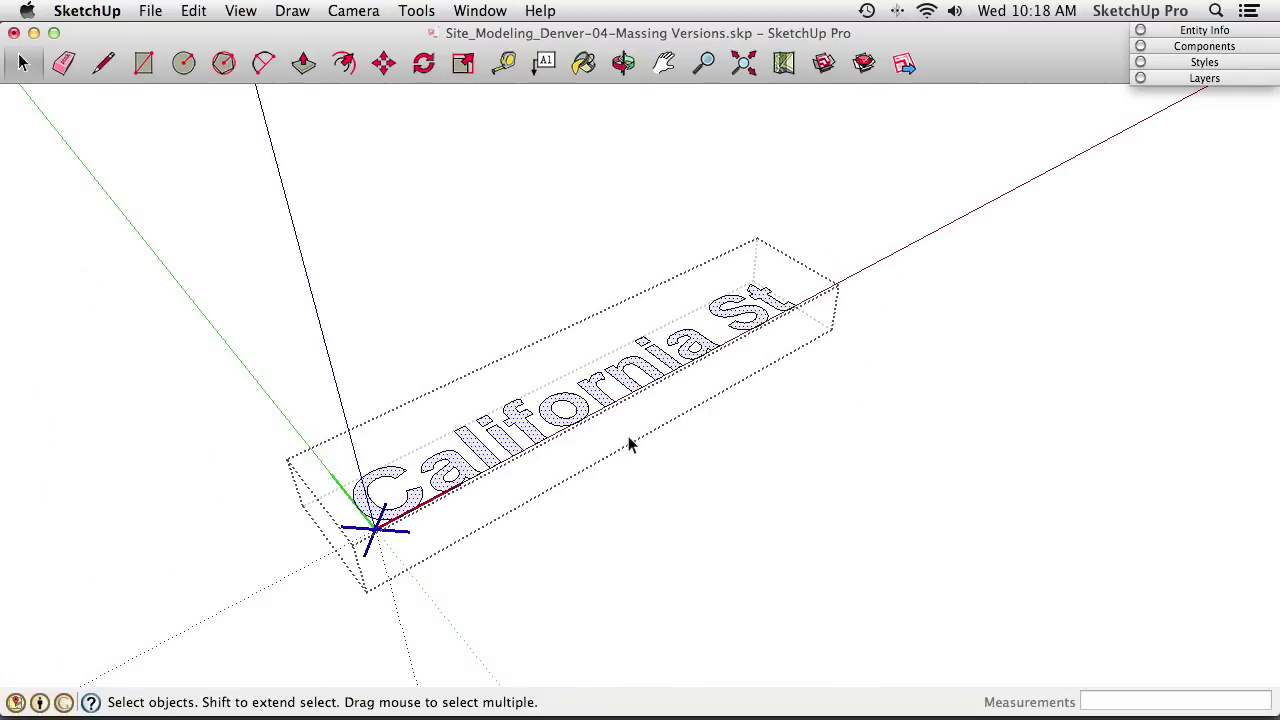
click(671, 470)
middle_drag(560, 428, 606, 574)
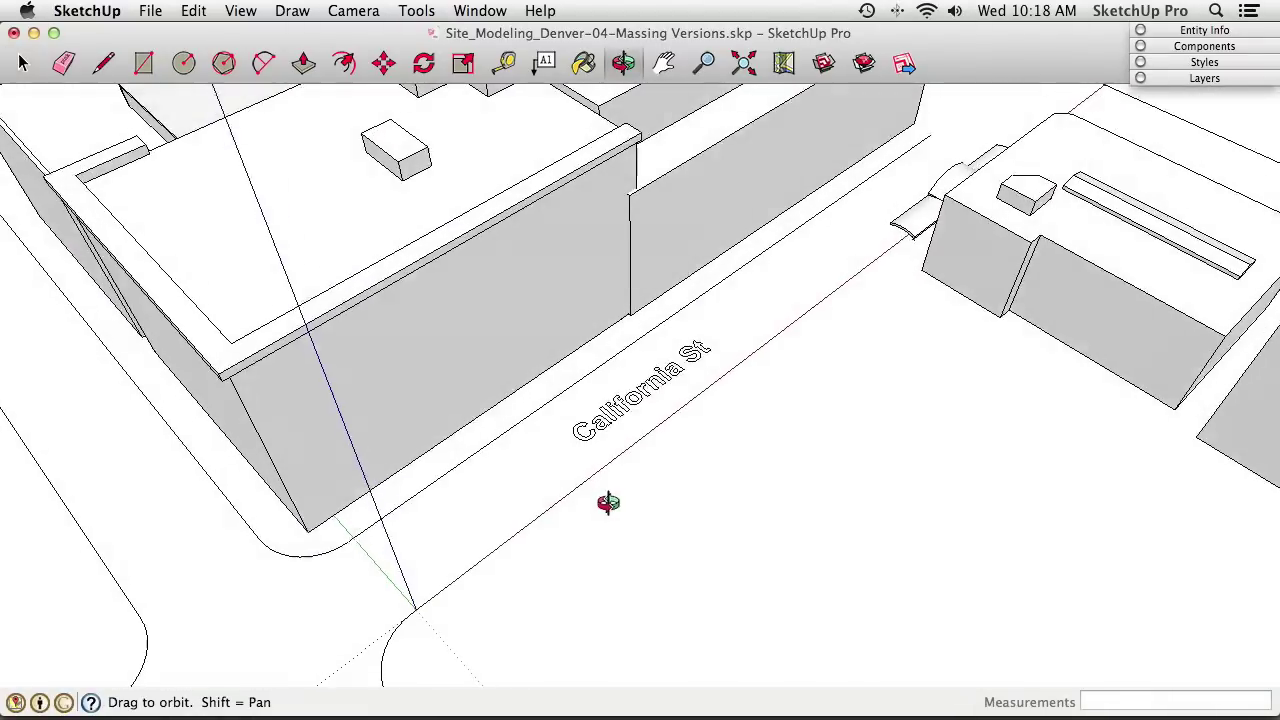
scroll(630, 466, up, 5)
middle_drag(630, 466, 984, 333)
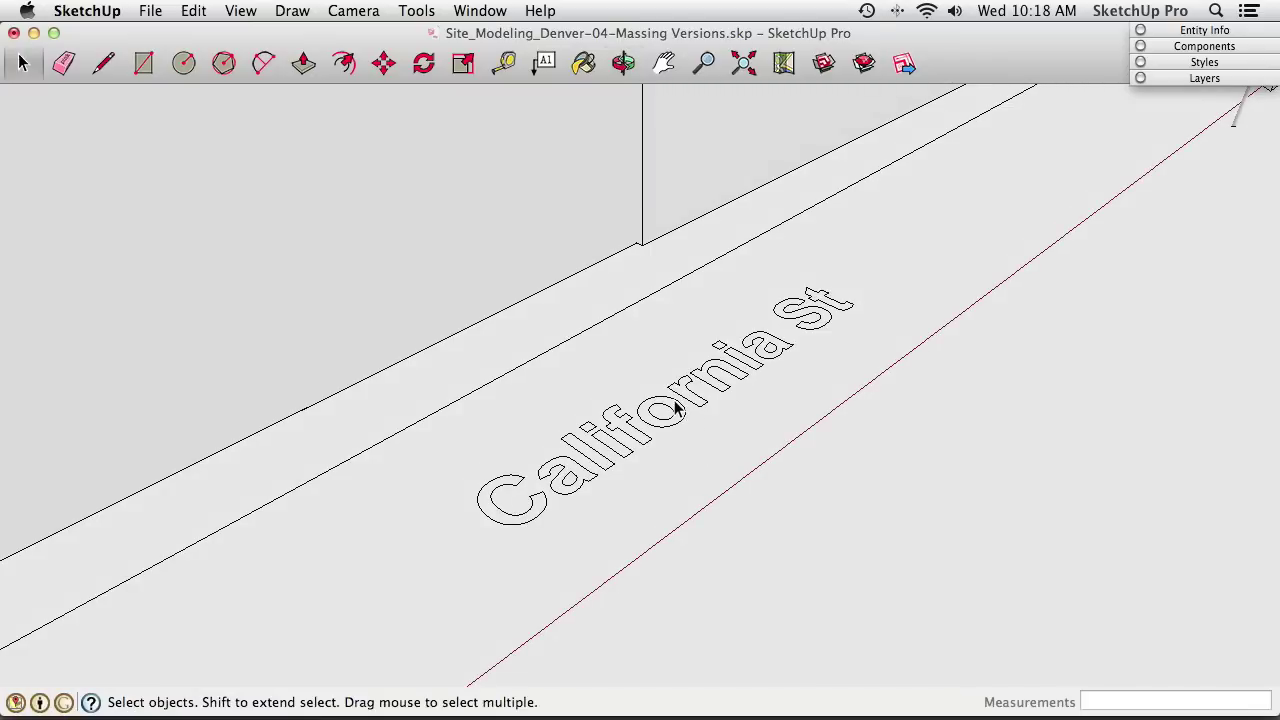
click(677, 408)
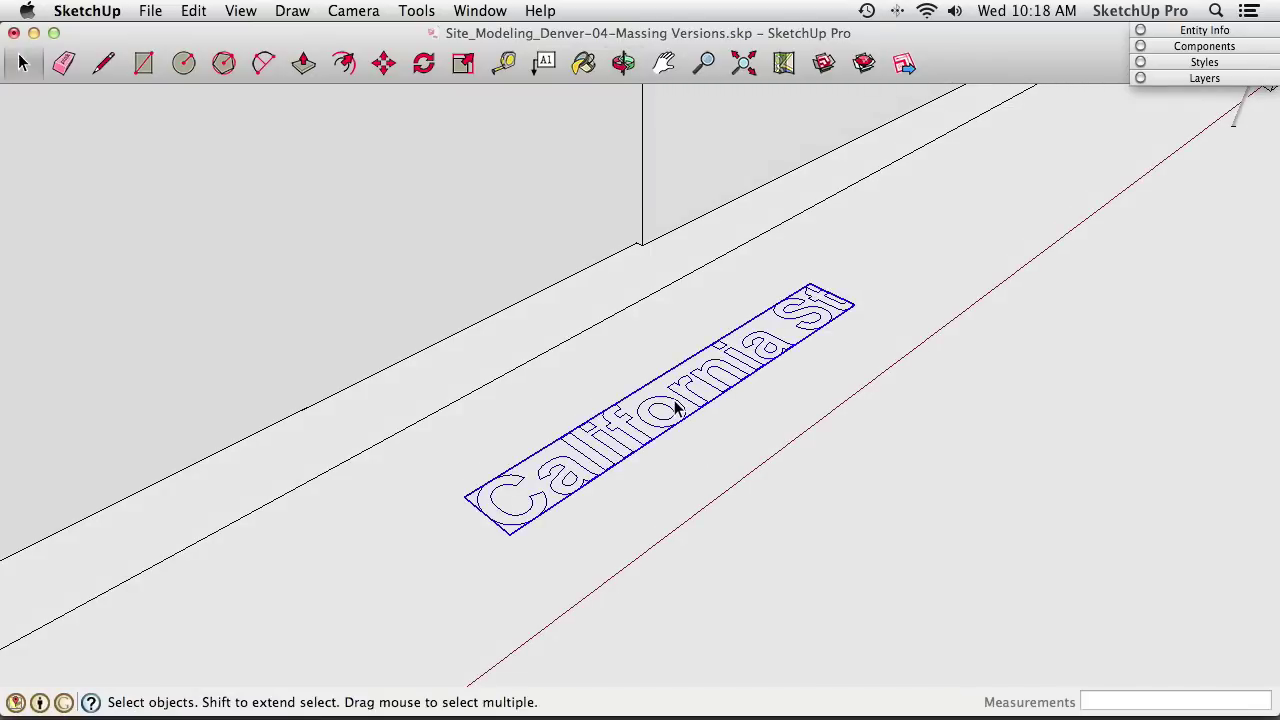
click(395, 70)
click(787, 318)
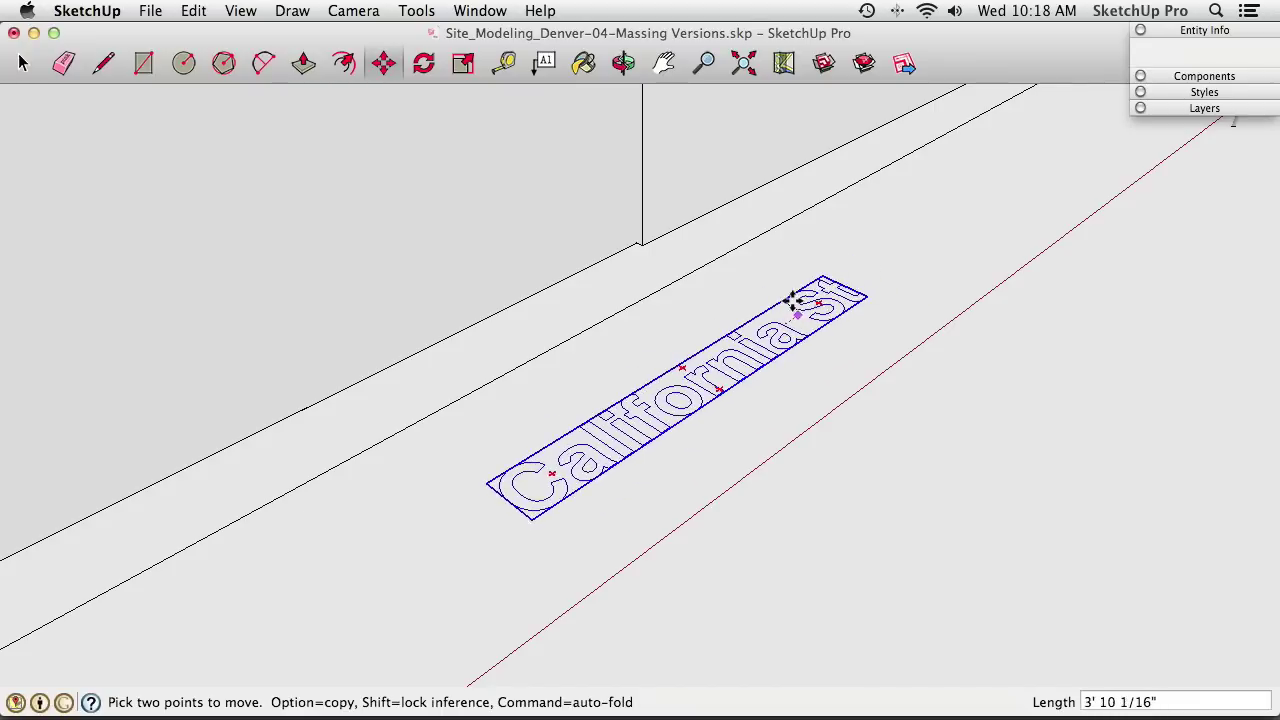
key(Escape)
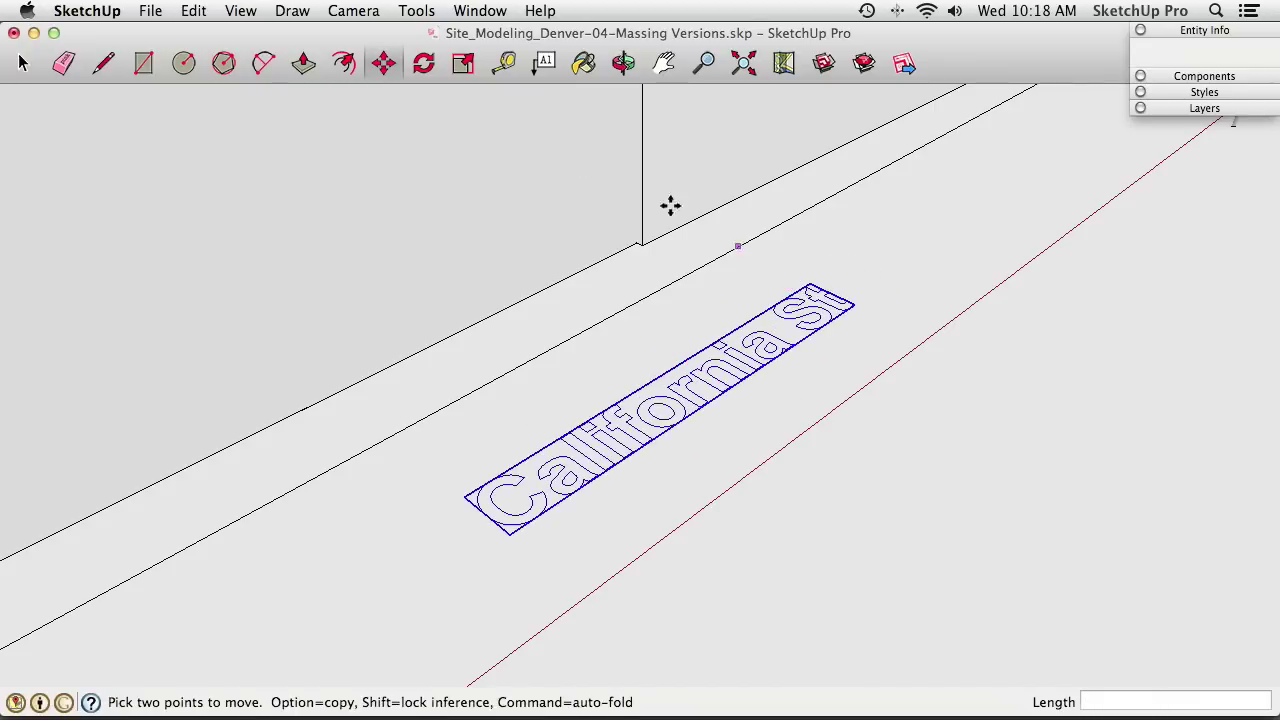
Unglue the California St text from the ground and move it straight up by 6 inches
click(24, 63)
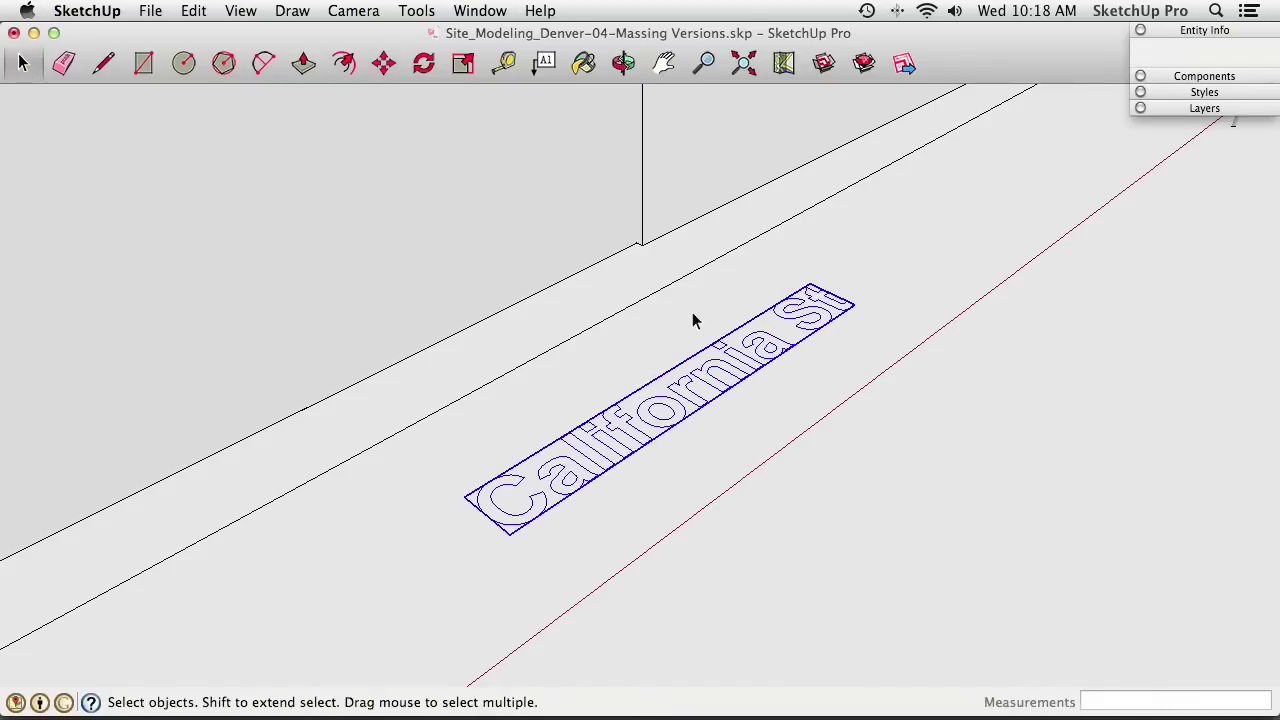
right_click(706, 372)
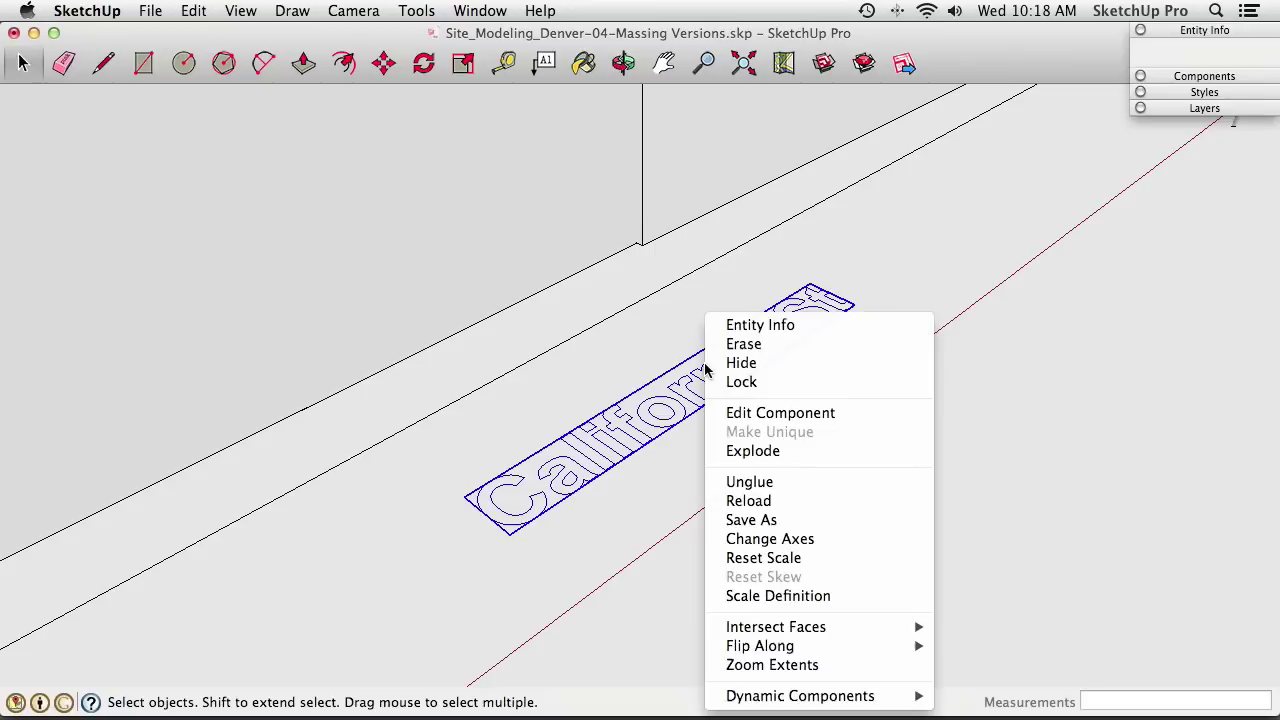
click(800, 486)
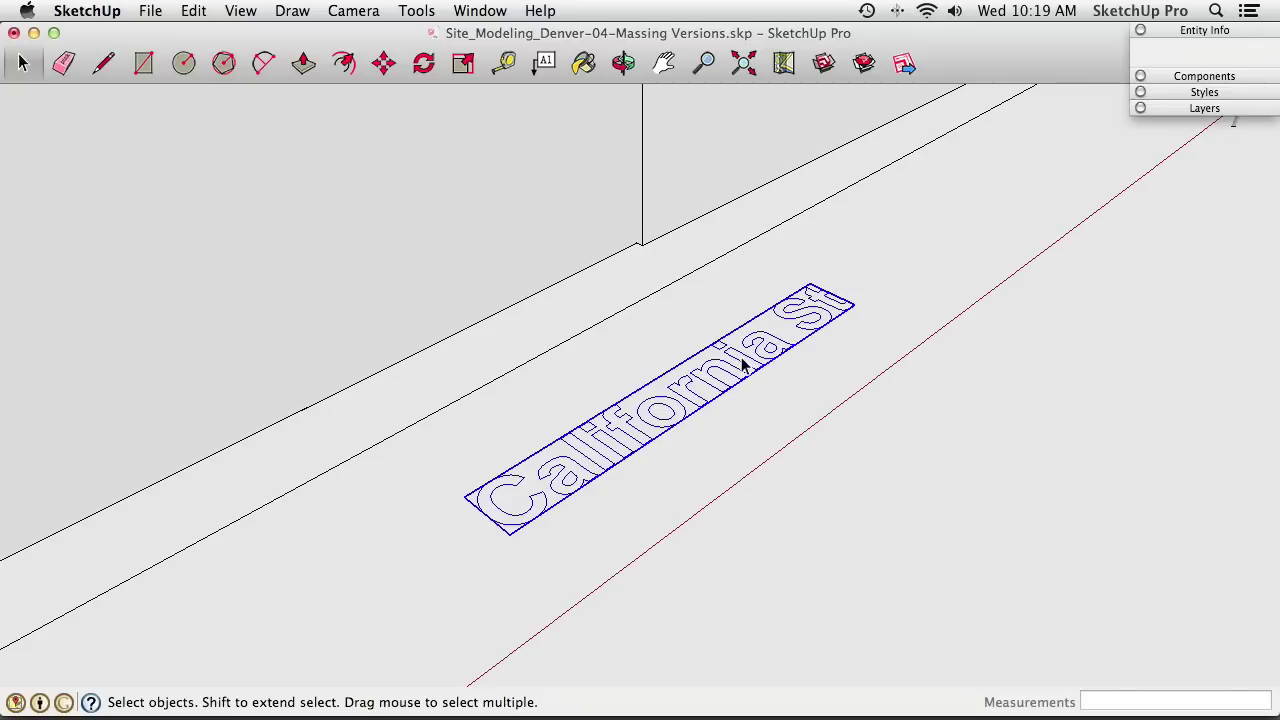
click(384, 63)
click(785, 312)
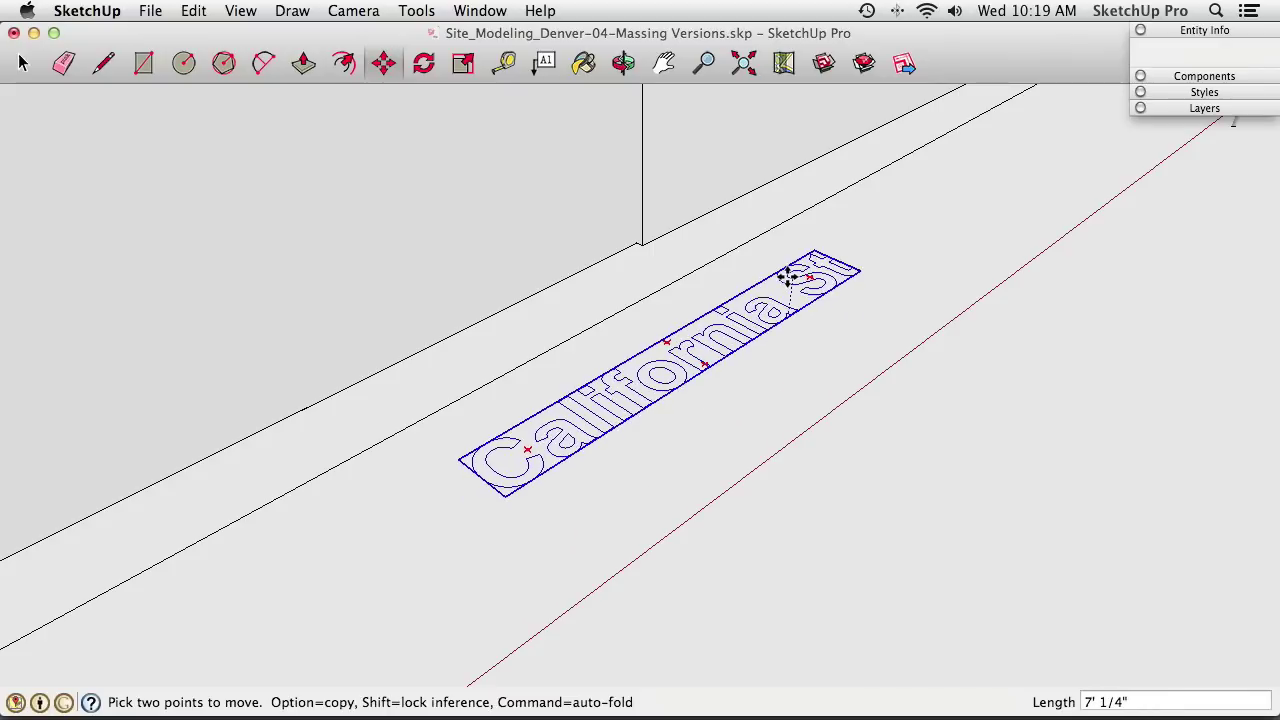
click(788, 277)
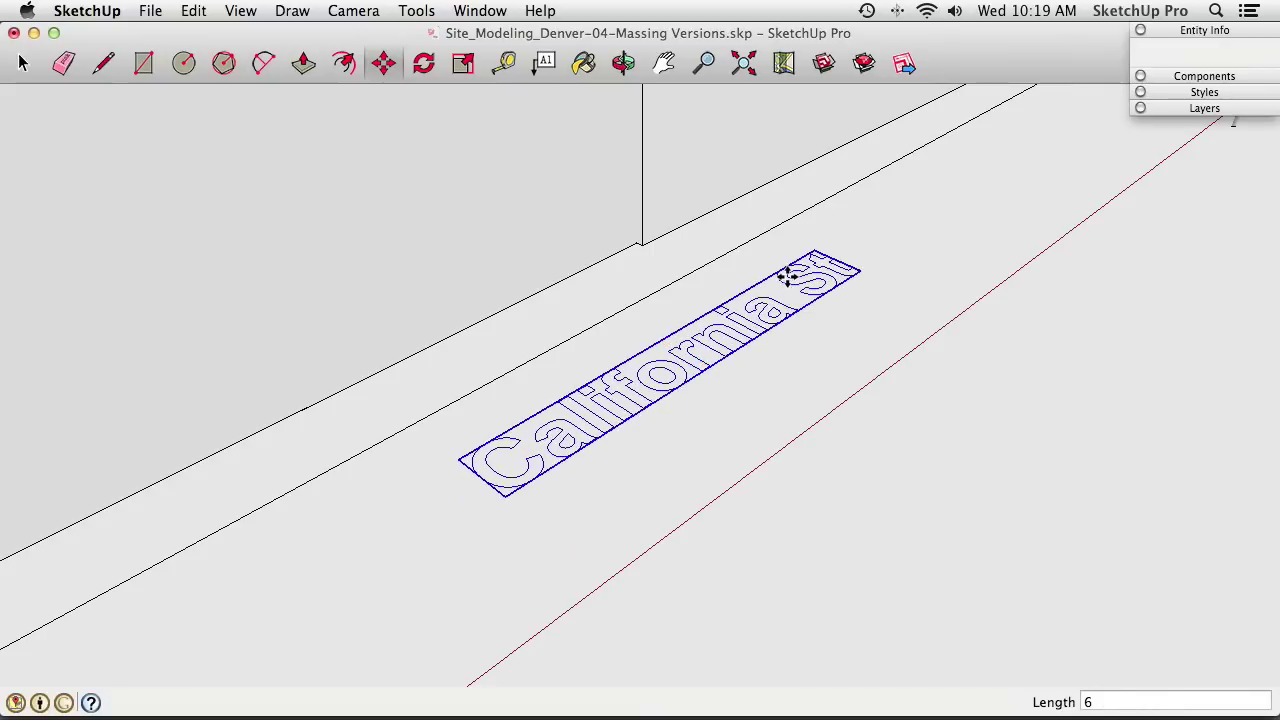
key(Return)
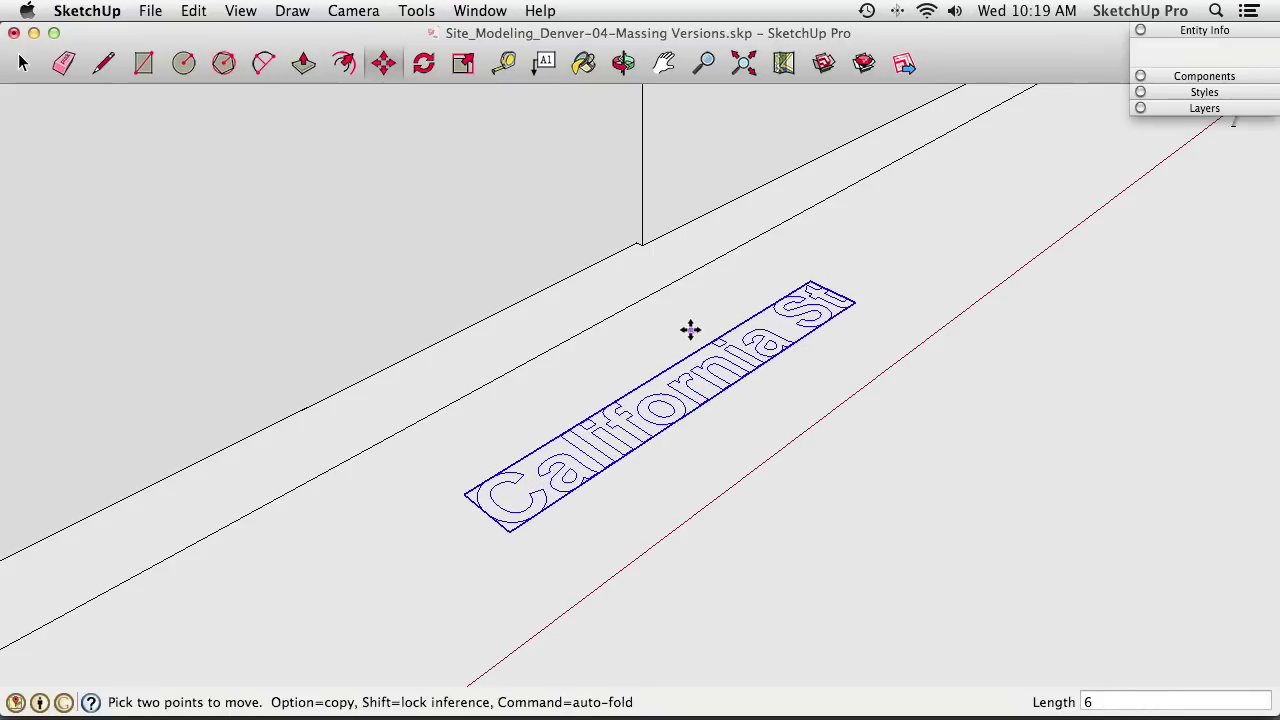
key(space)
Open the expanded shadow settings, turn on shadows, and set the time to about 12:46 PM
scroll(709, 314, down, 2)
middle_drag(709, 314, 718, 375)
click(478, 10)
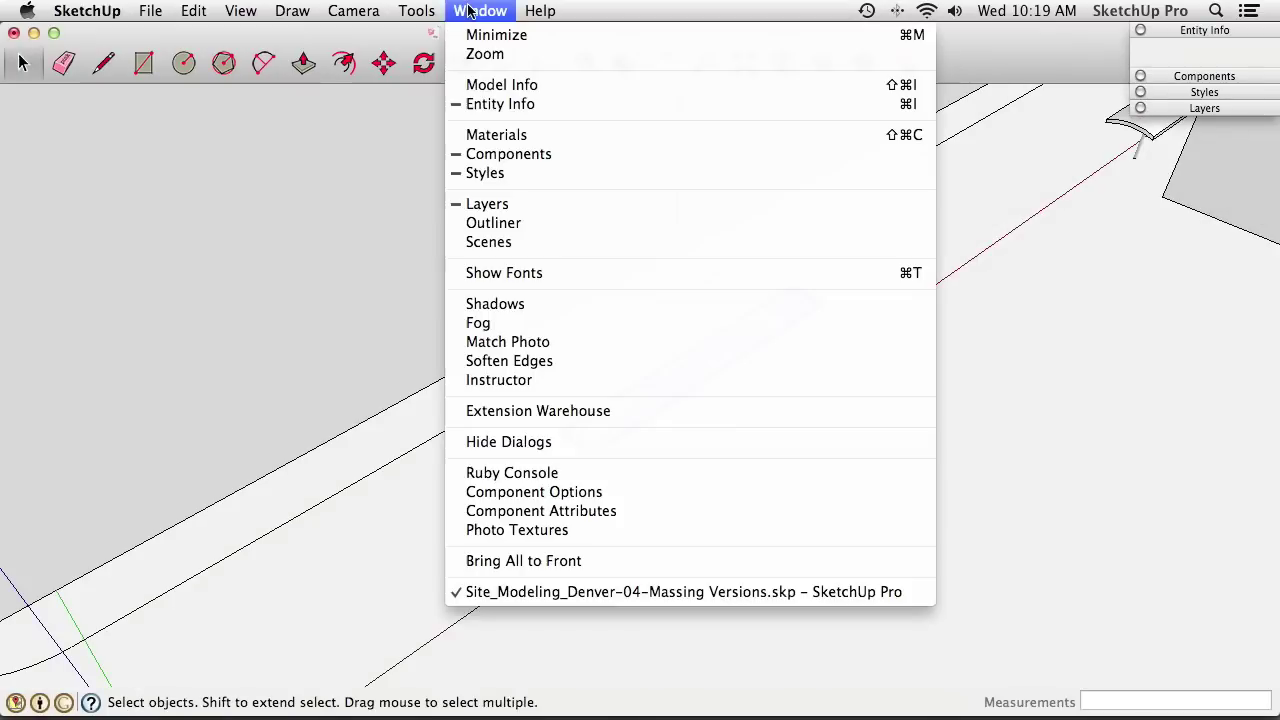
click(521, 305)
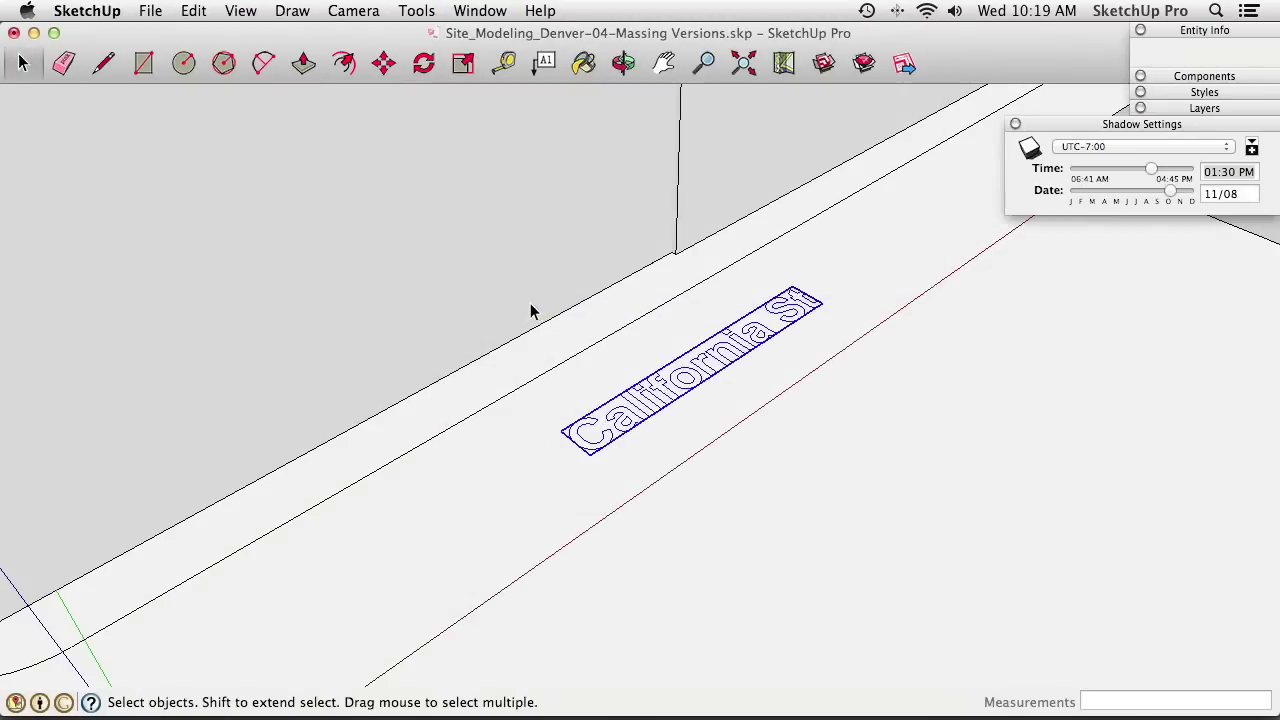
drag(1080, 125, 969, 99)
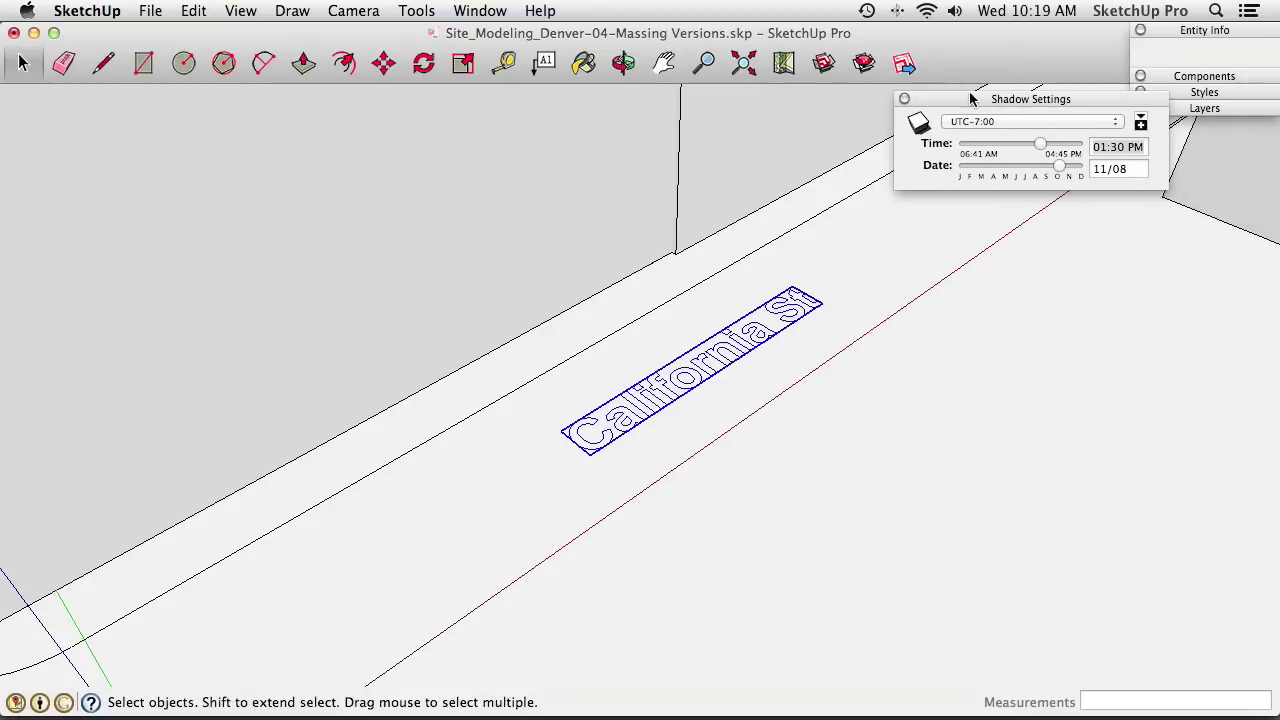
click(1141, 122)
click(918, 123)
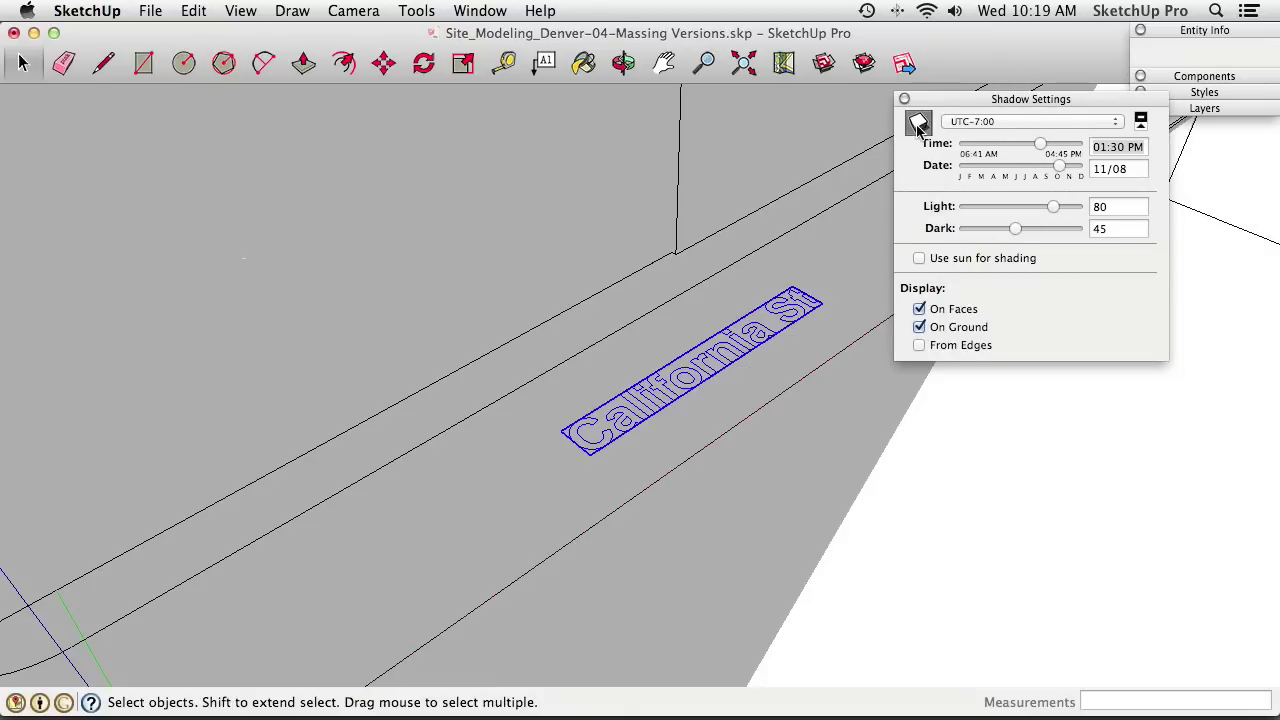
mouse_move(1038, 144)
mouse_down()
mouse_move(946, 137)
mouse_move(1027, 144)
mouse_up()
Examine the shadow around the California St letters from closer and farther viewpoints
middle_drag(760, 340, 687, 455)
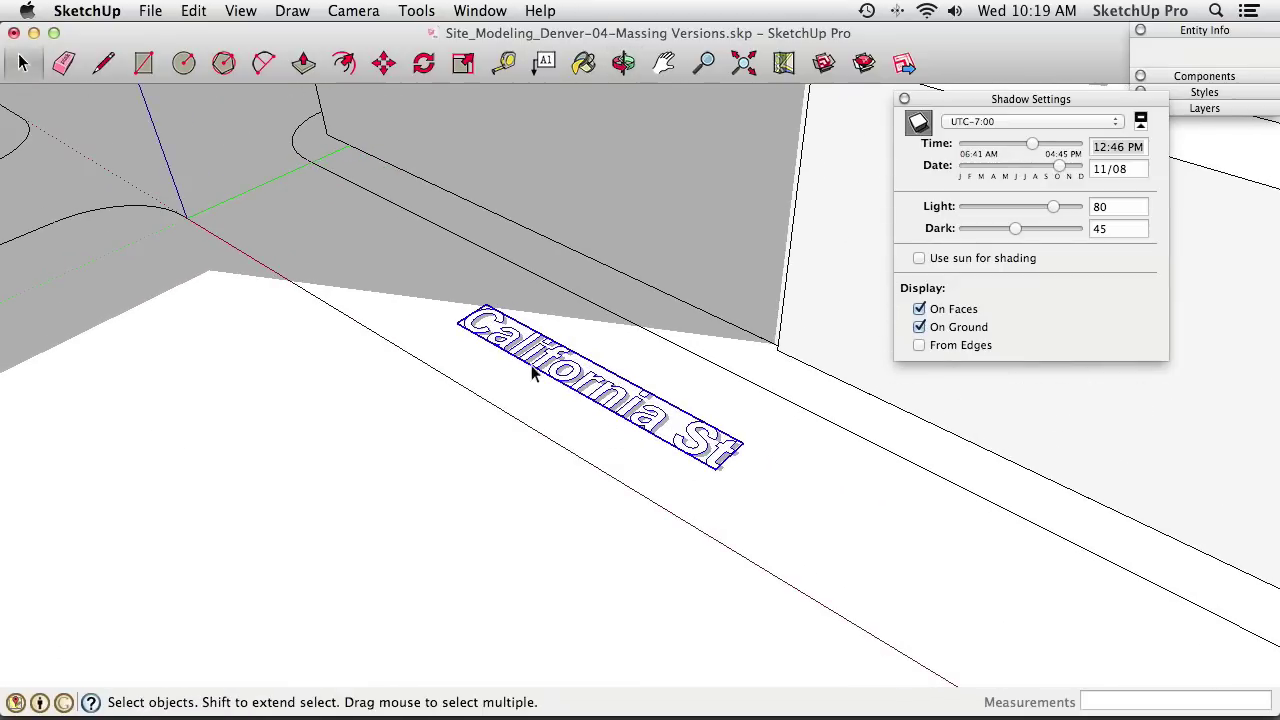
scroll(610, 428, down, 5)
scroll(615, 430, up, 5)
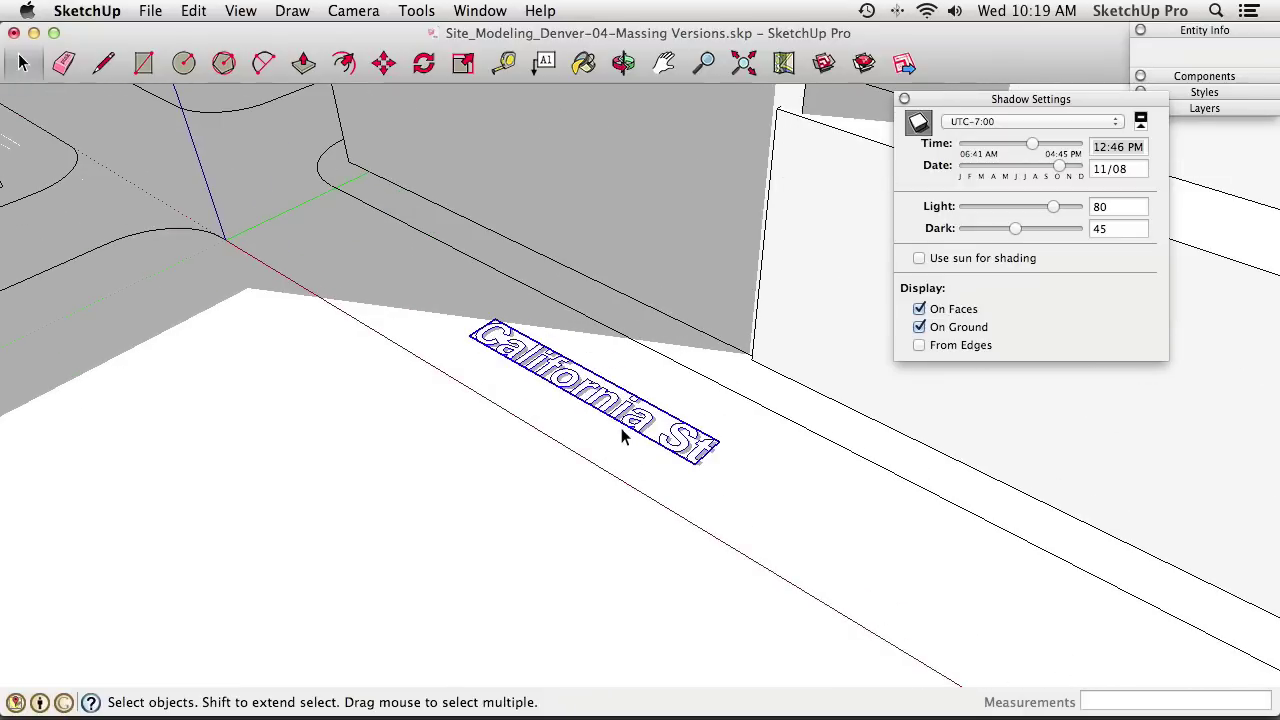
scroll(595, 452, down, 5)
scroll(589, 449, up, 2)
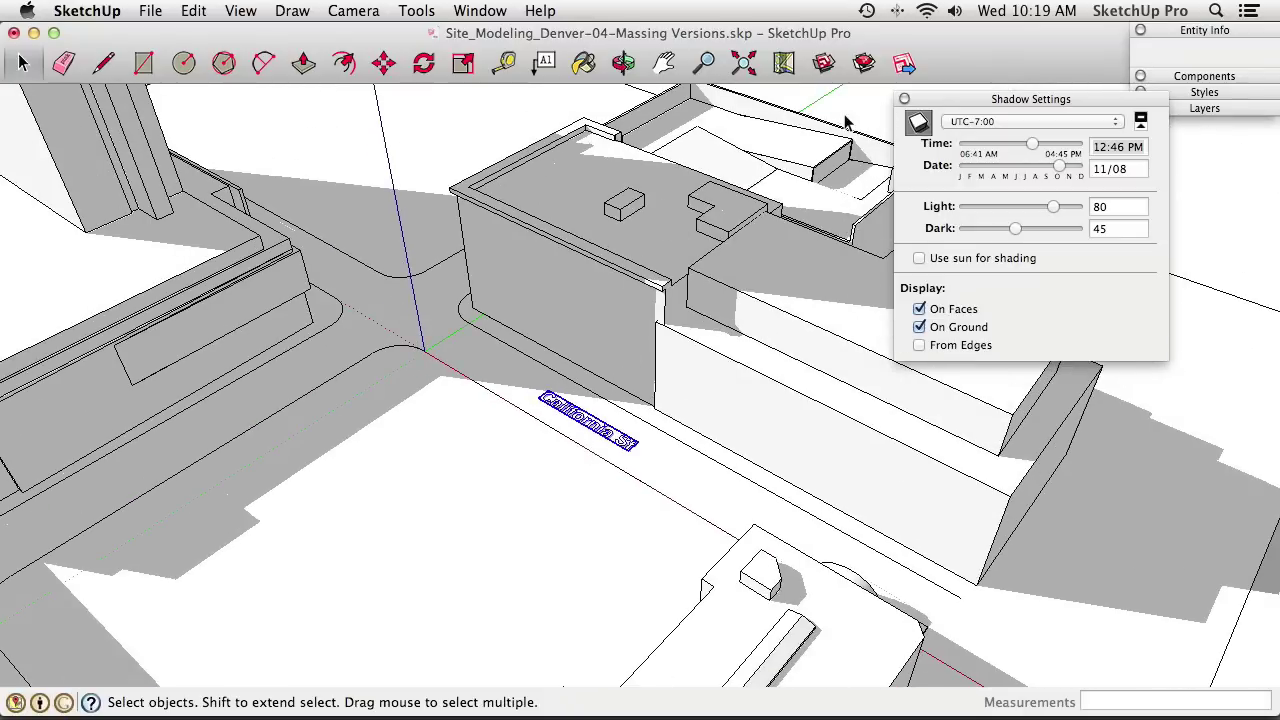
scroll(590, 440, up, 6)
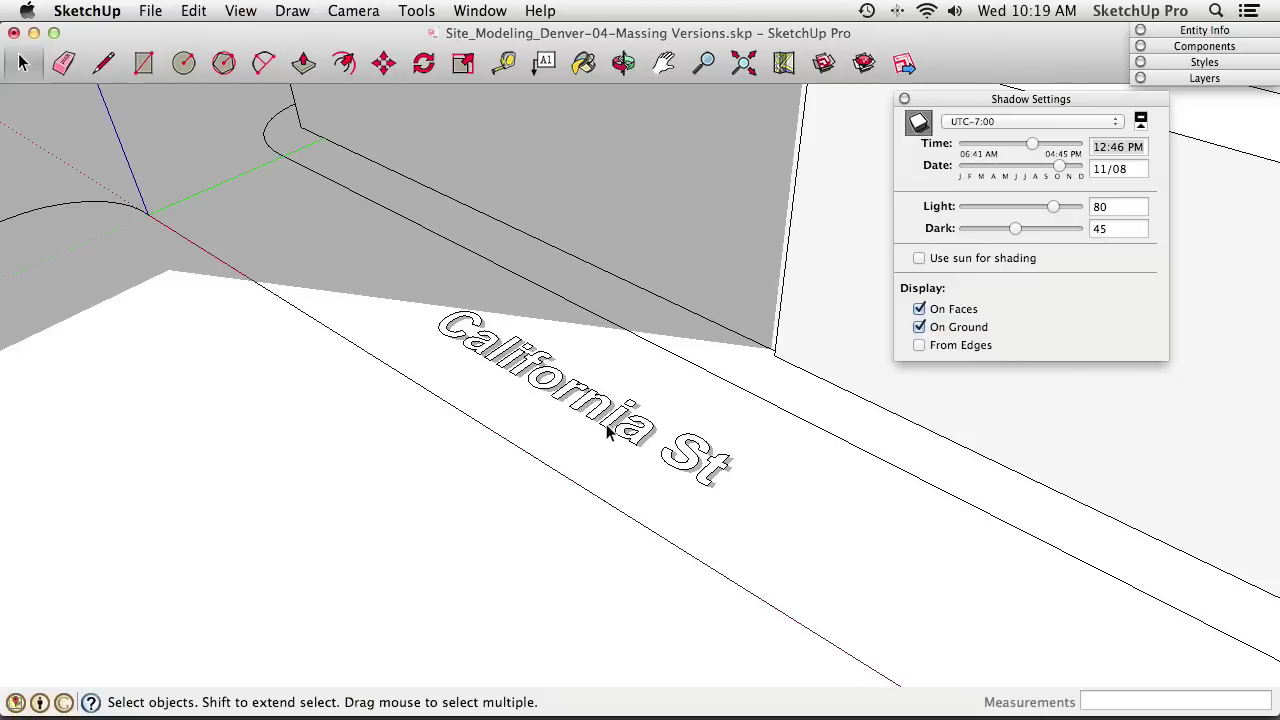
scroll(614, 410, up, 3)
scroll(630, 408, up, 2)
middle_drag(625, 418, 884, 295)
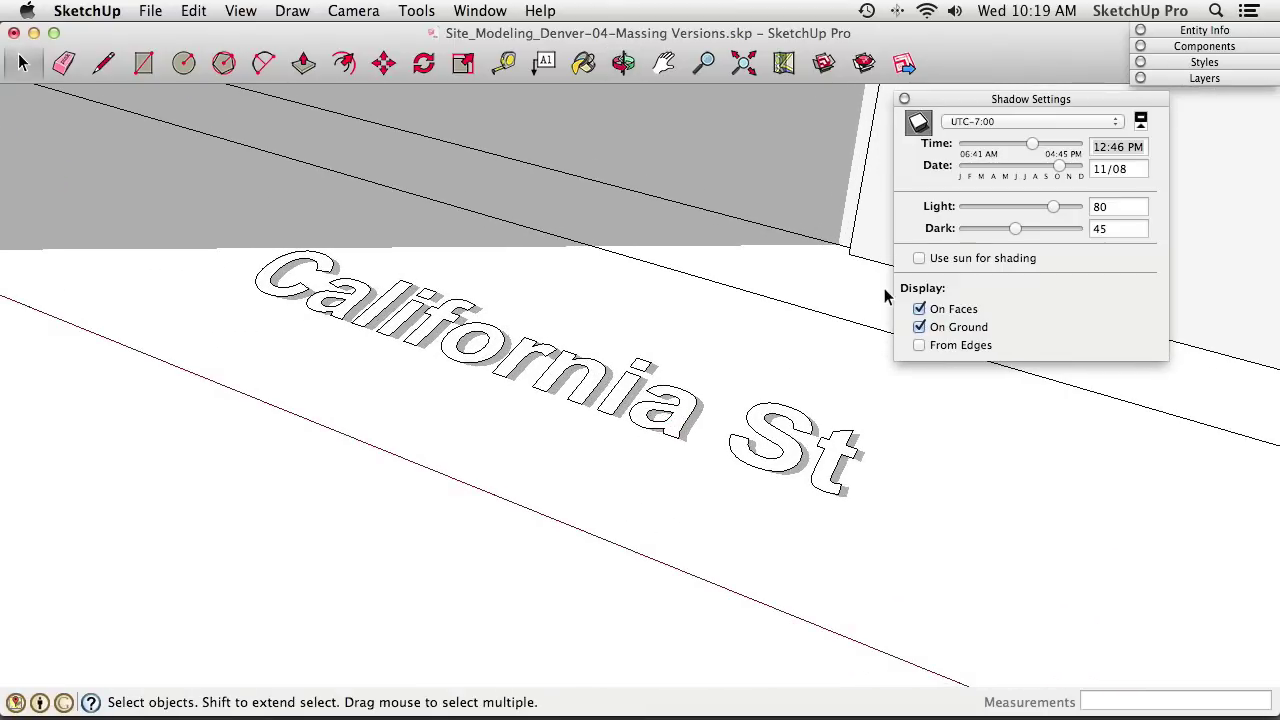
Show the detailed entity info for the California St text component and turn off Cast Shadows
click(1020, 99)
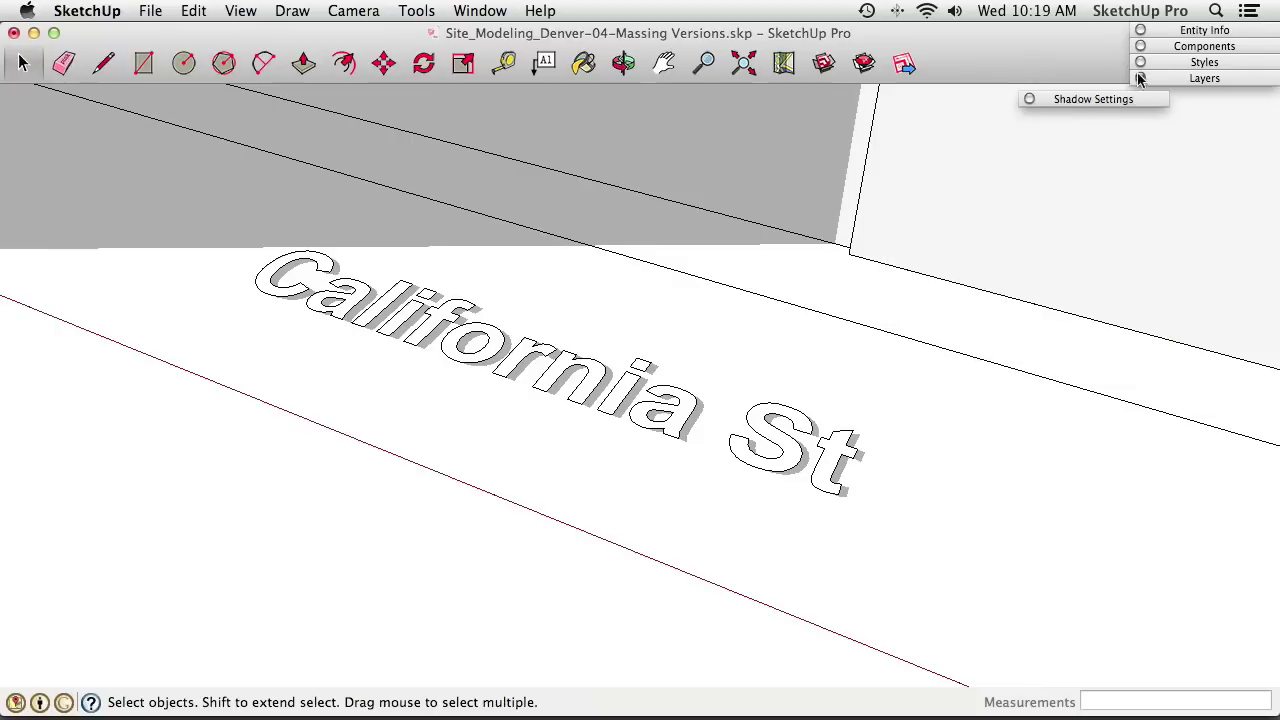
click(1202, 36)
drag(1202, 36, 1015, 72)
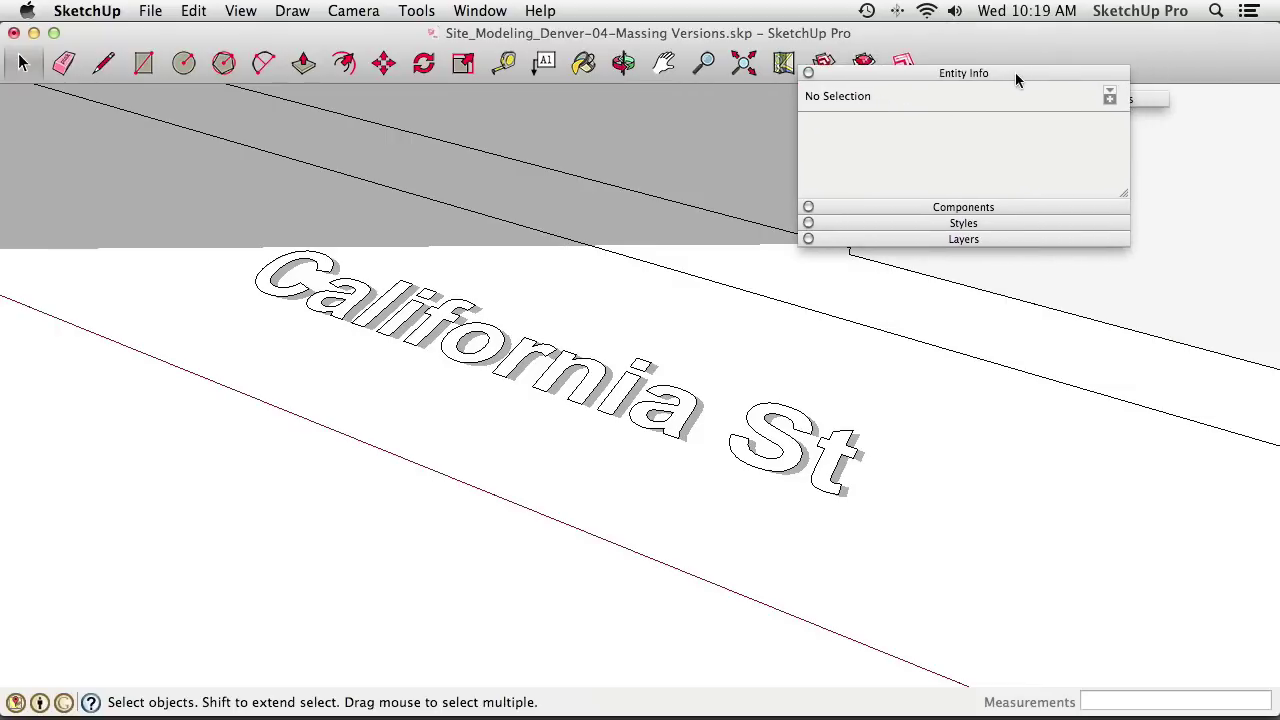
click(598, 375)
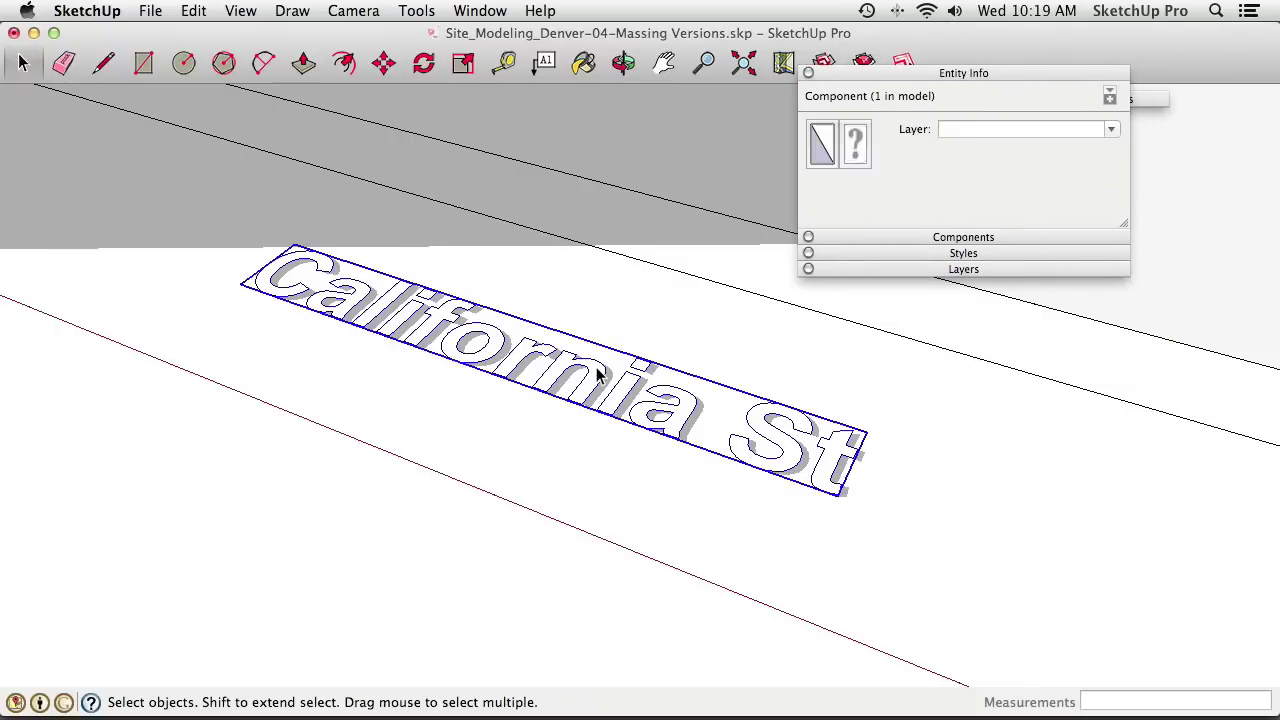
click(1110, 97)
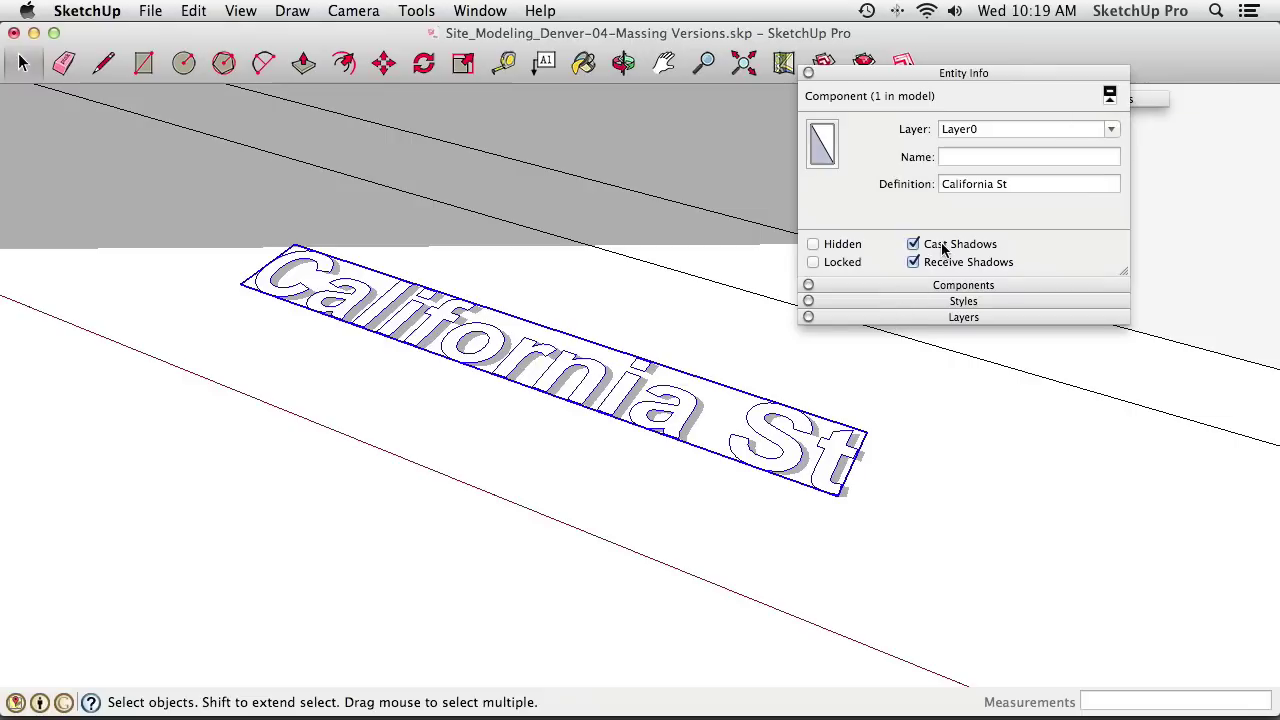
scroll(575, 417, down, 5)
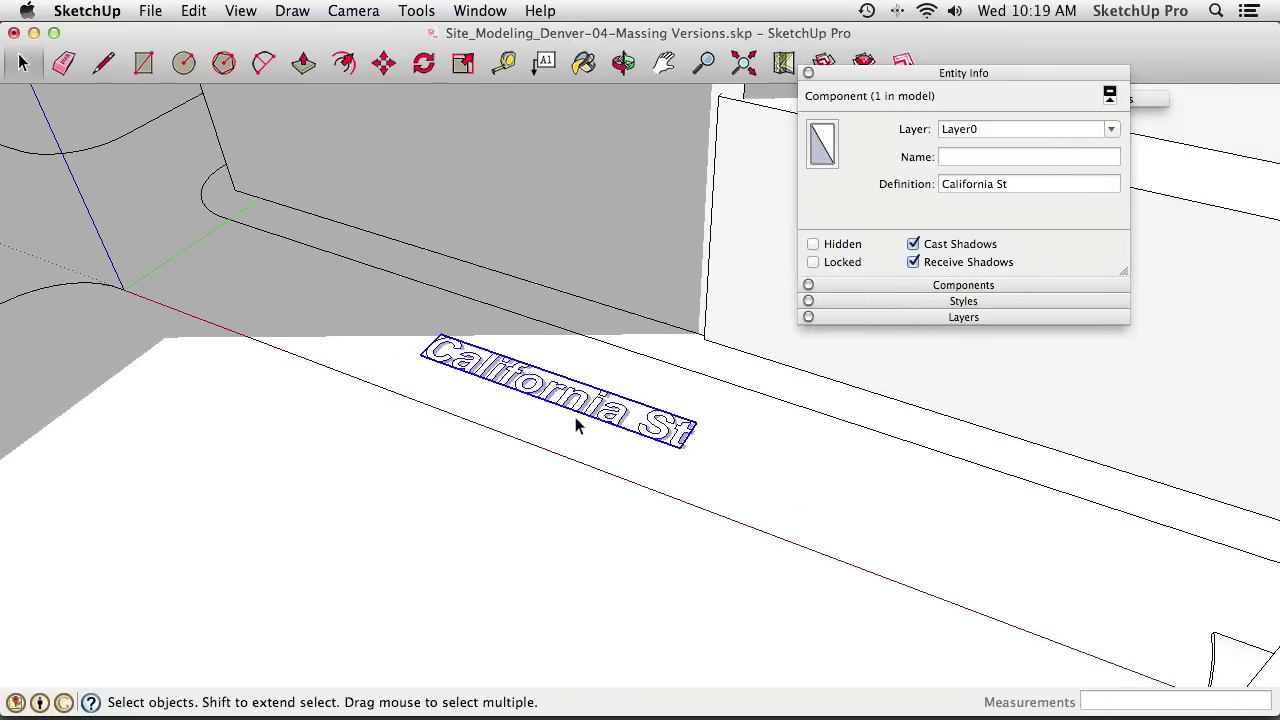
click(935, 253)
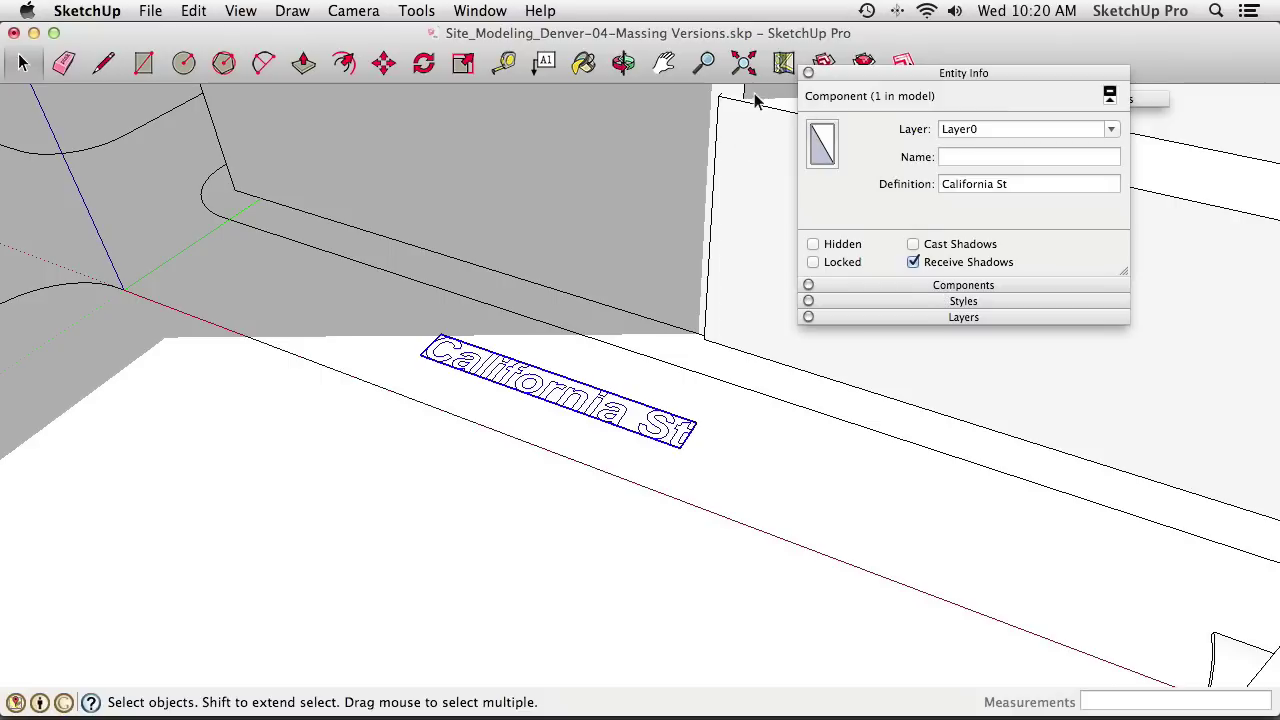
Reopen the shadow settings beneath the other dialogs and set the shadow time to about 12:59 PM
click(480, 10)
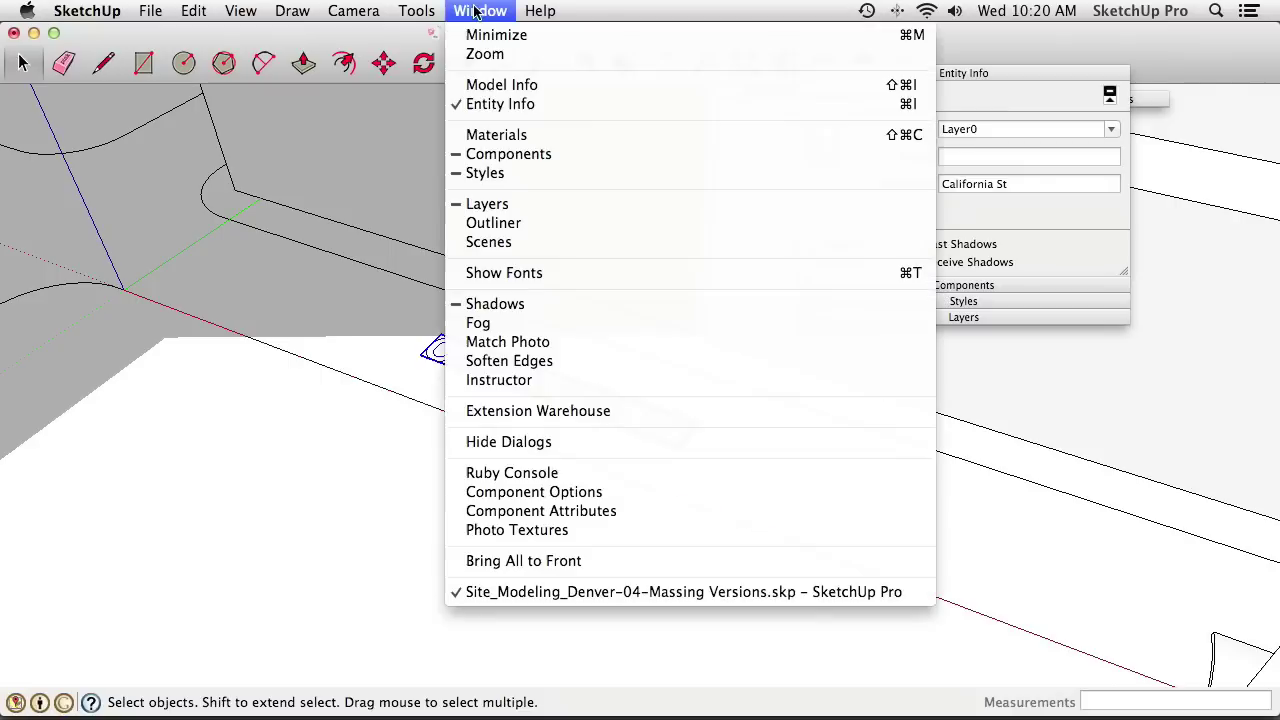
click(524, 306)
drag(1168, 90, 1063, 348)
drag(935, 378, 935, 376)
scroll(468, 306, down, 4)
middle_drag(593, 337, 623, 383)
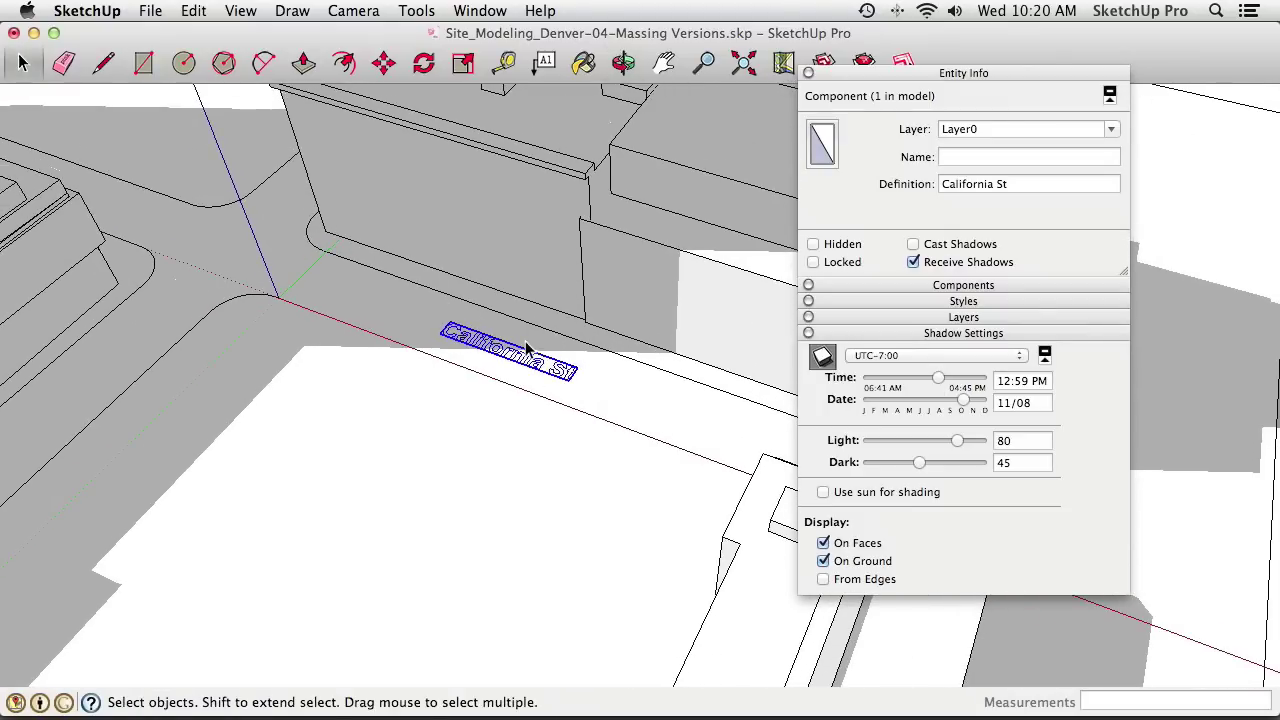
Turn off Receive Shadows for the California St text component
scroll(527, 347, up, 4)
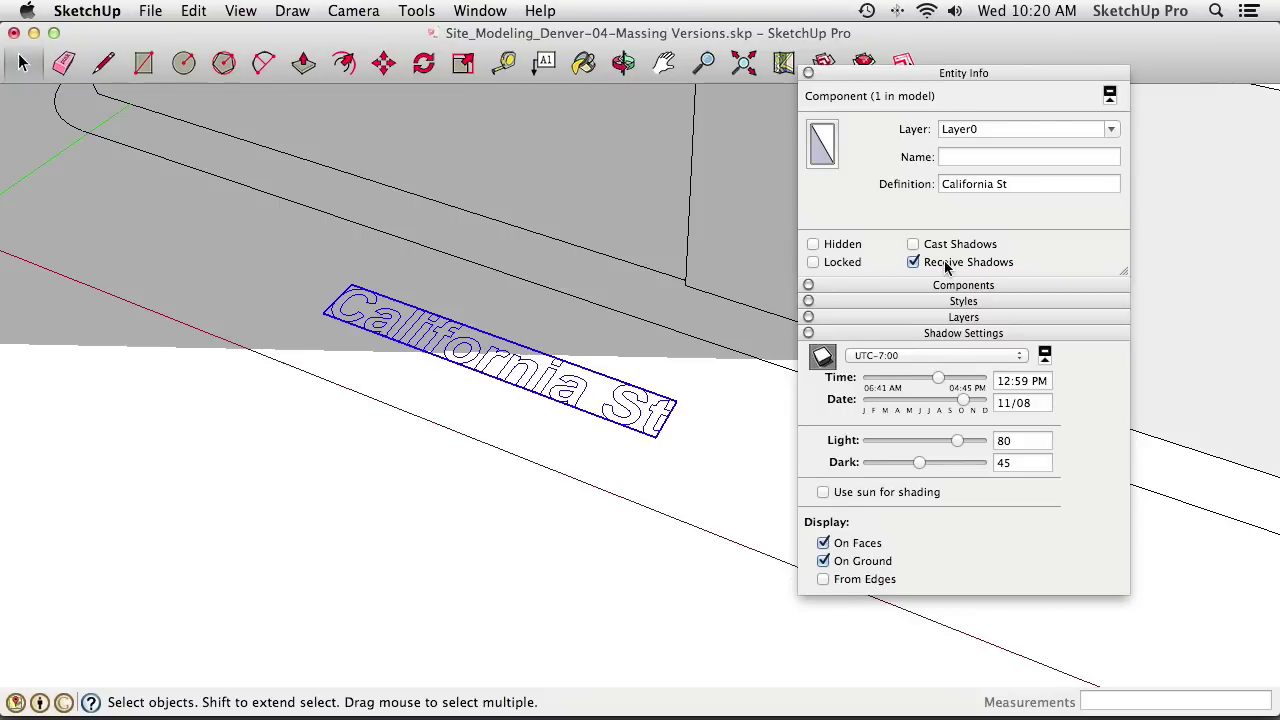
click(913, 262)
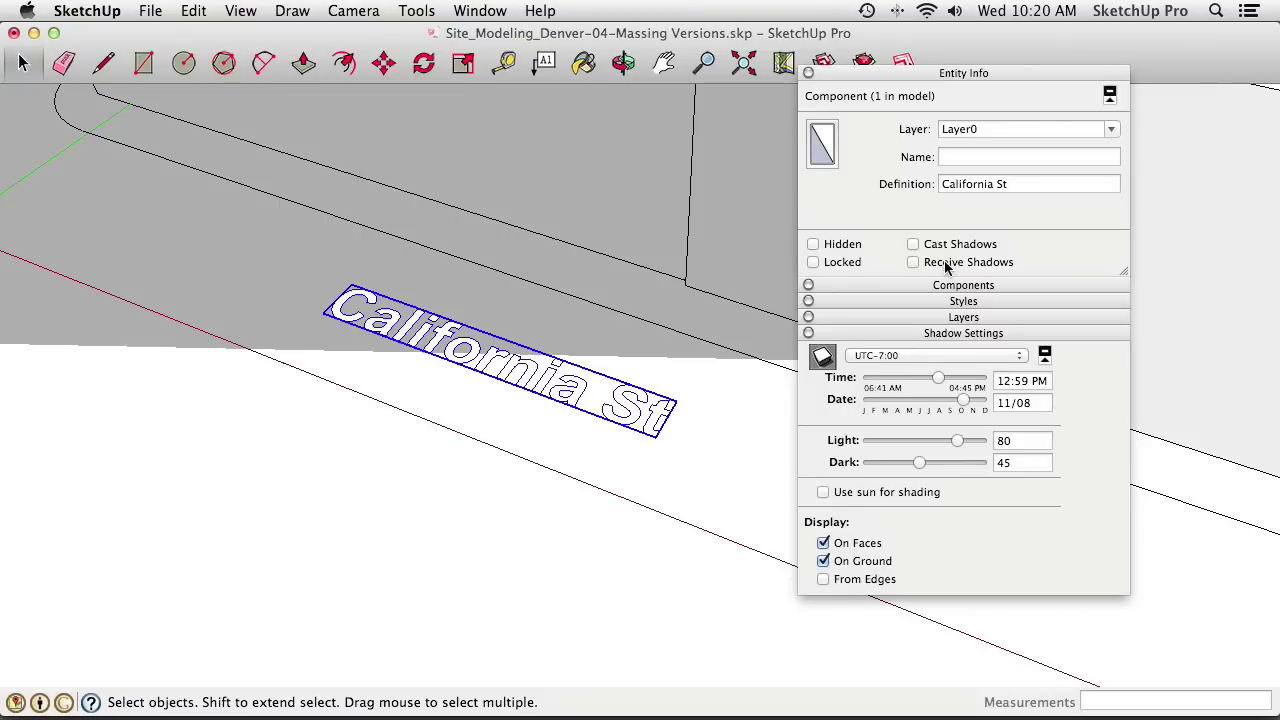
middle_drag(563, 393, 490, 371)
scroll(491, 373, down, 2)
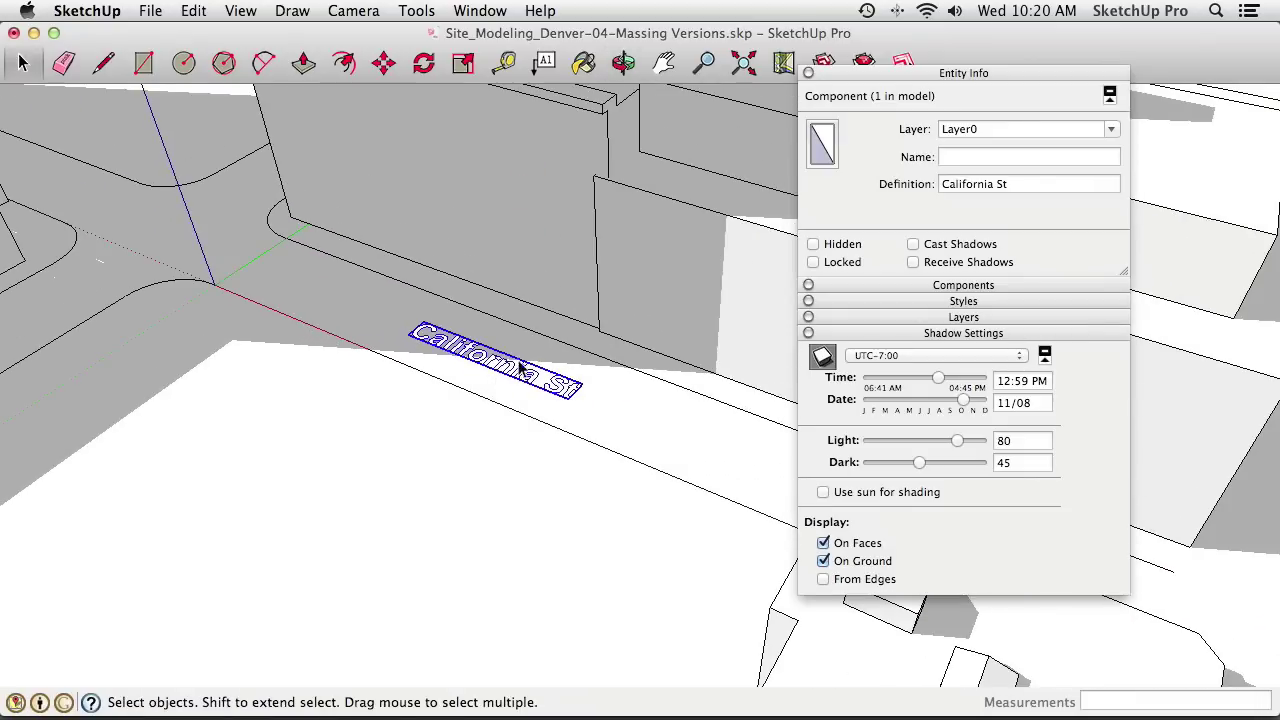
scroll(483, 387, down, 6)
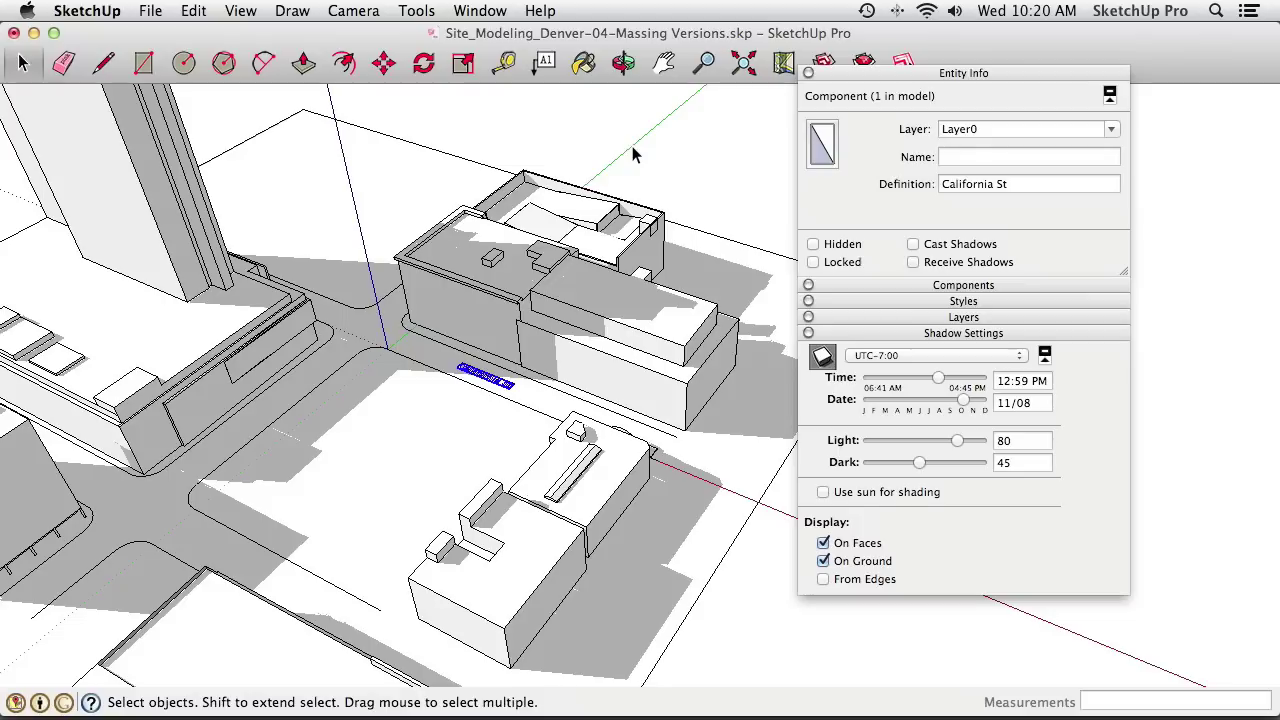
Deselect the text, turn off model shadows, and stack the collapsed Entity Info dialog with the others
key(Escape)
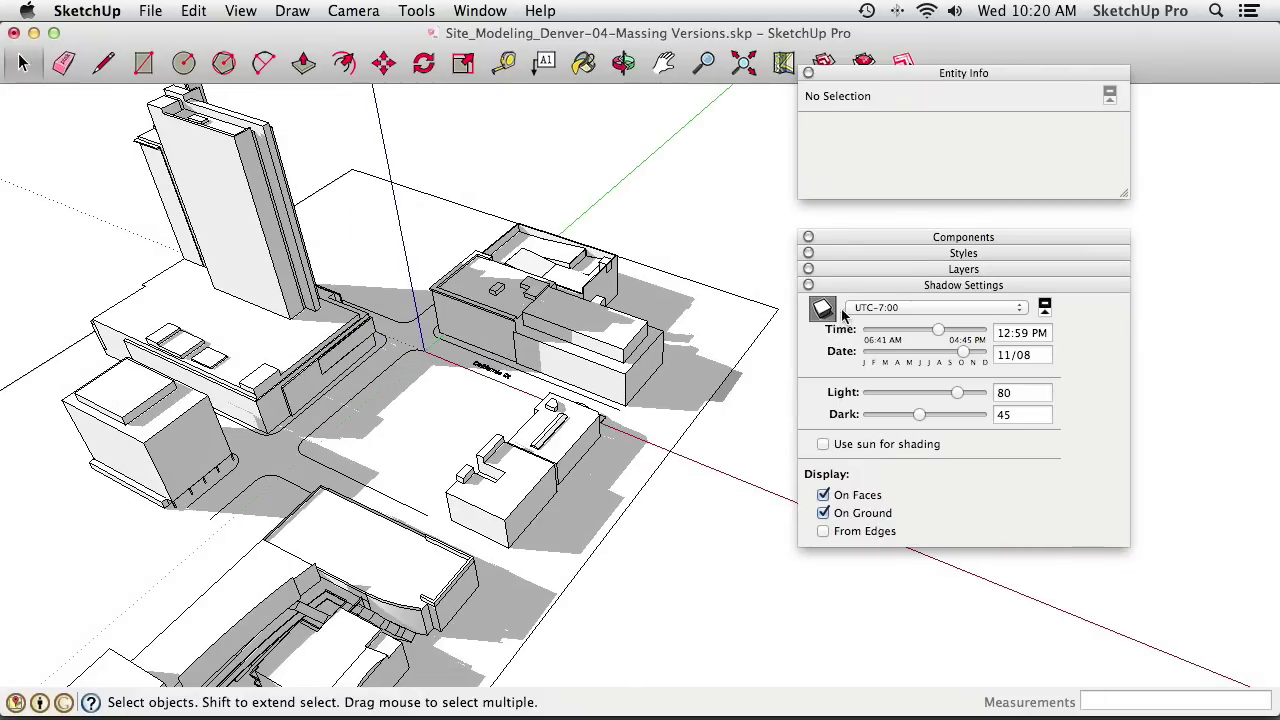
click(824, 310)
click(929, 74)
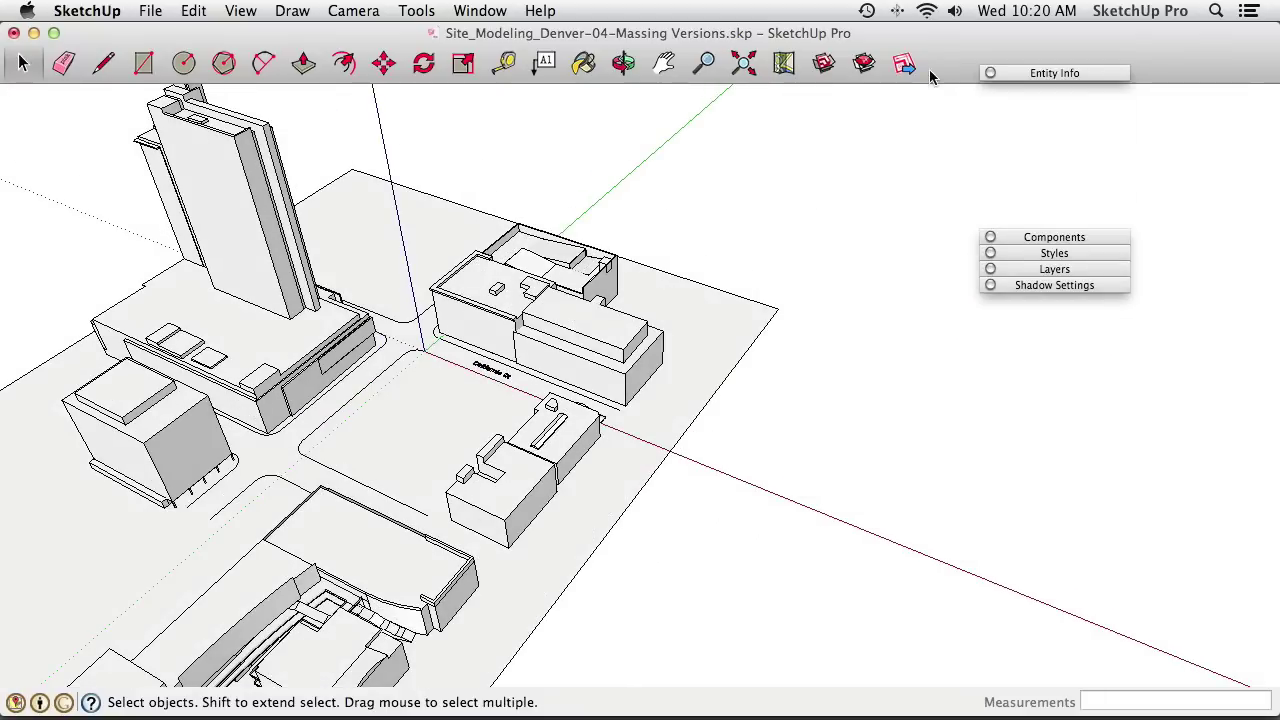
drag(1021, 78, 1036, 322)
drag(1046, 235, 1098, 121)
Examine the whole massing model and its street labels around the central block
scroll(576, 337, down, 3)
middle_drag(475, 368, 684, 396)
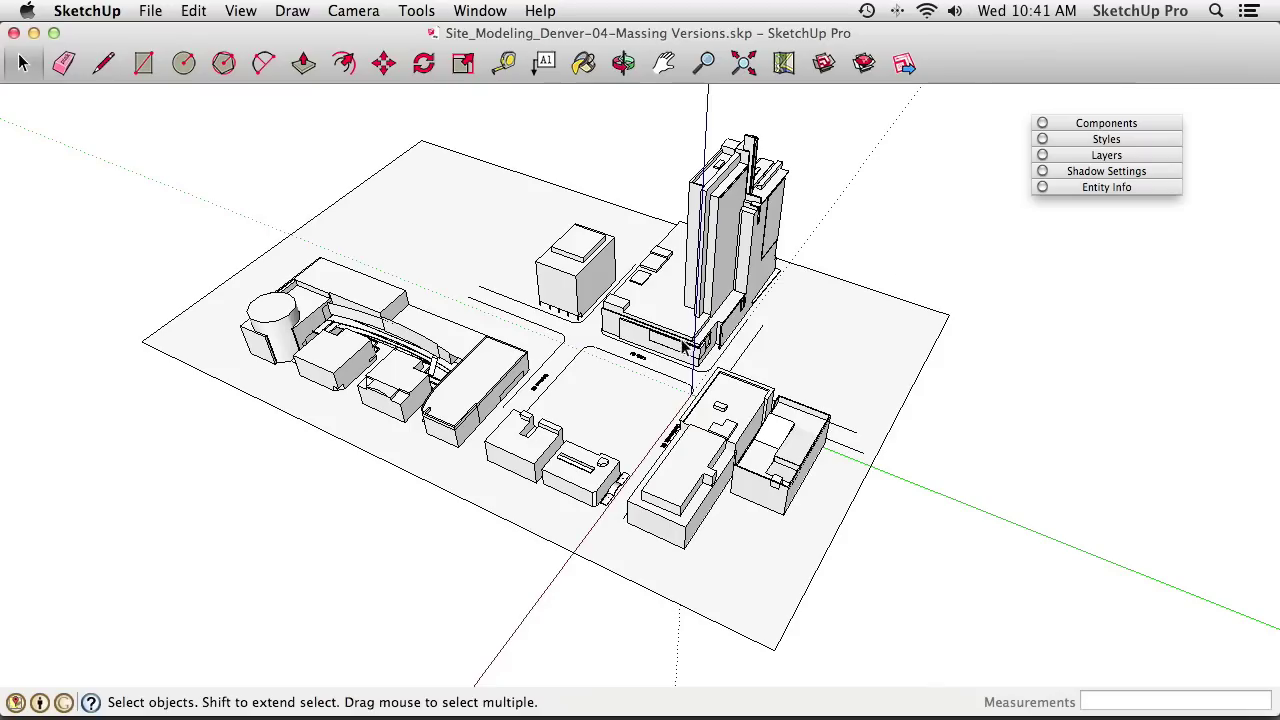
scroll(642, 401, up, 6)
middle_drag(642, 401, 608, 374)
scroll(631, 366, down, 6)
scroll(622, 384, down, 5)
scroll(602, 390, up, 5)
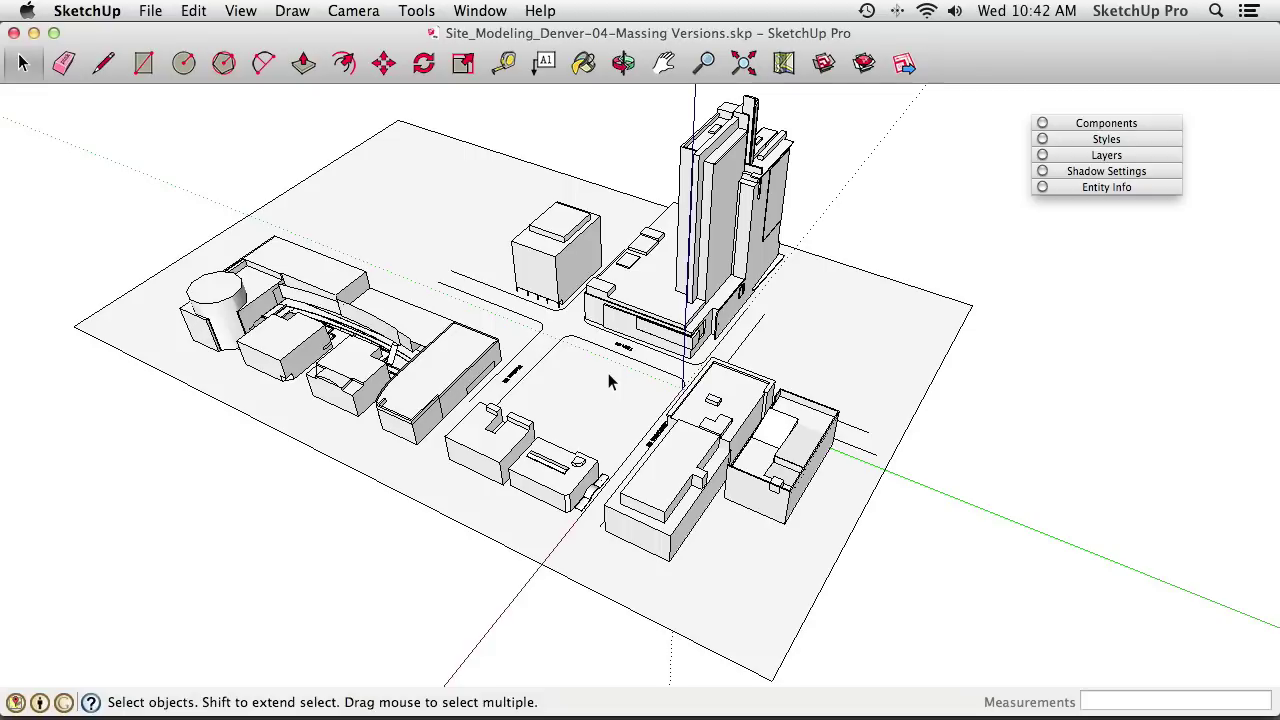
middle_drag(608, 373, 608, 343)
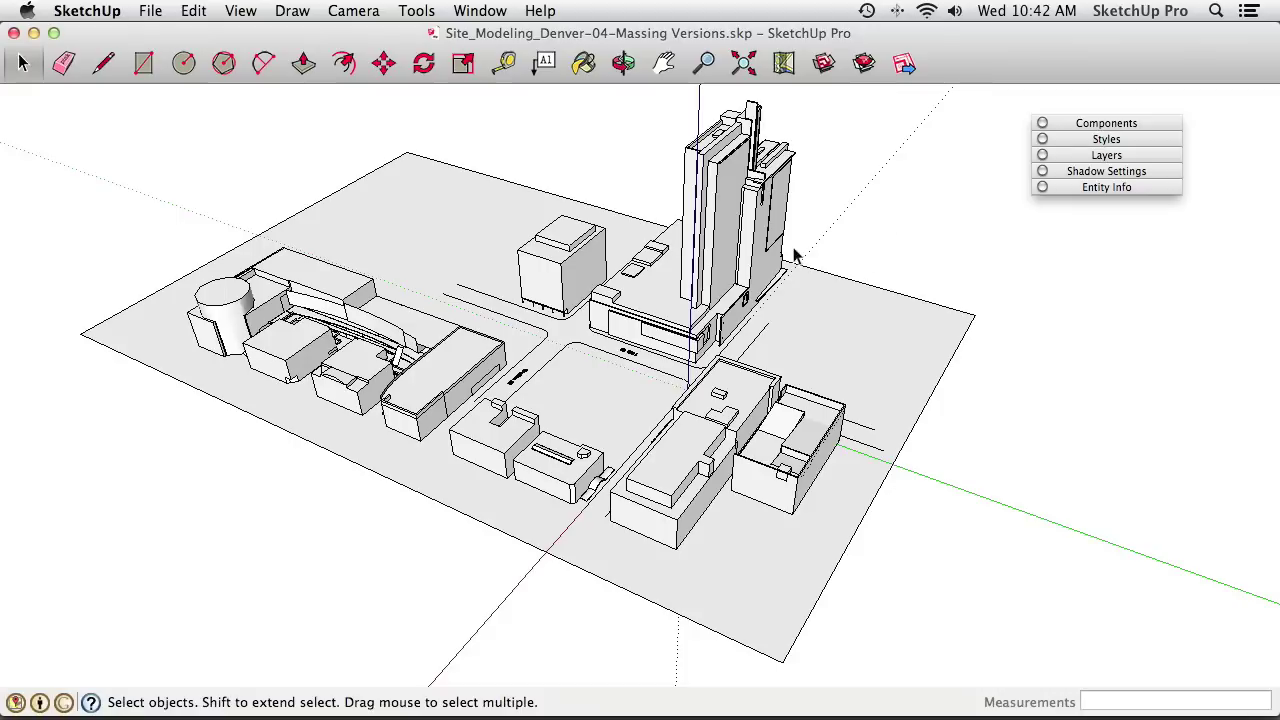
Select all geometry inside the tall tower component and bring up the Paint Bucket's Colors window, placed clear of the tower
double_click(724, 272)
middle_drag(734, 282, 618, 340)
scroll(643, 371, up, 3)
key(super+a)
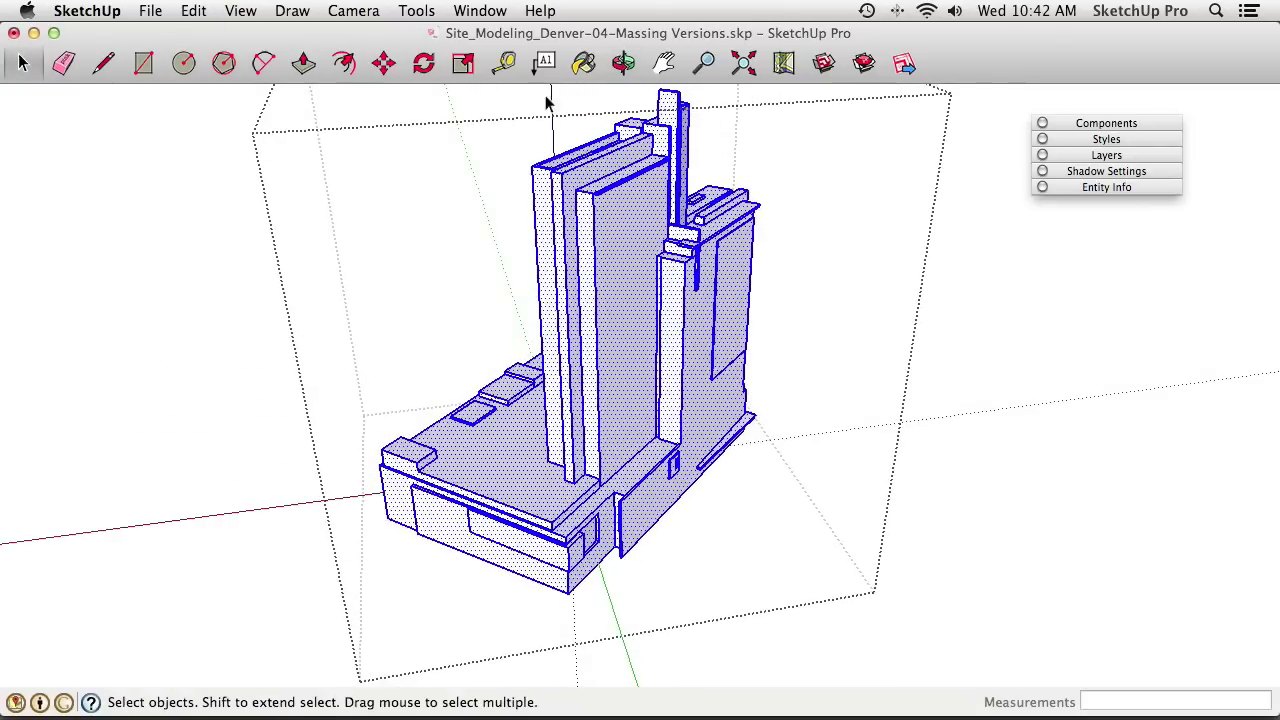
click(583, 63)
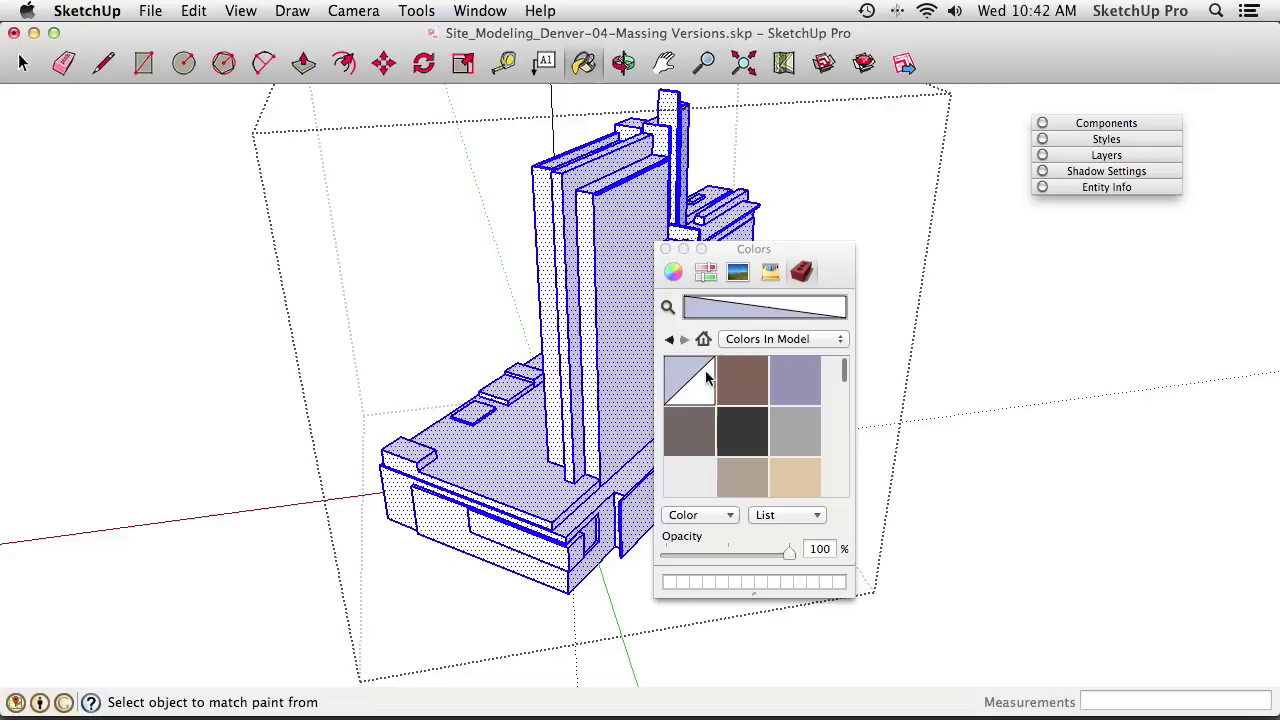
drag(734, 258, 955, 233)
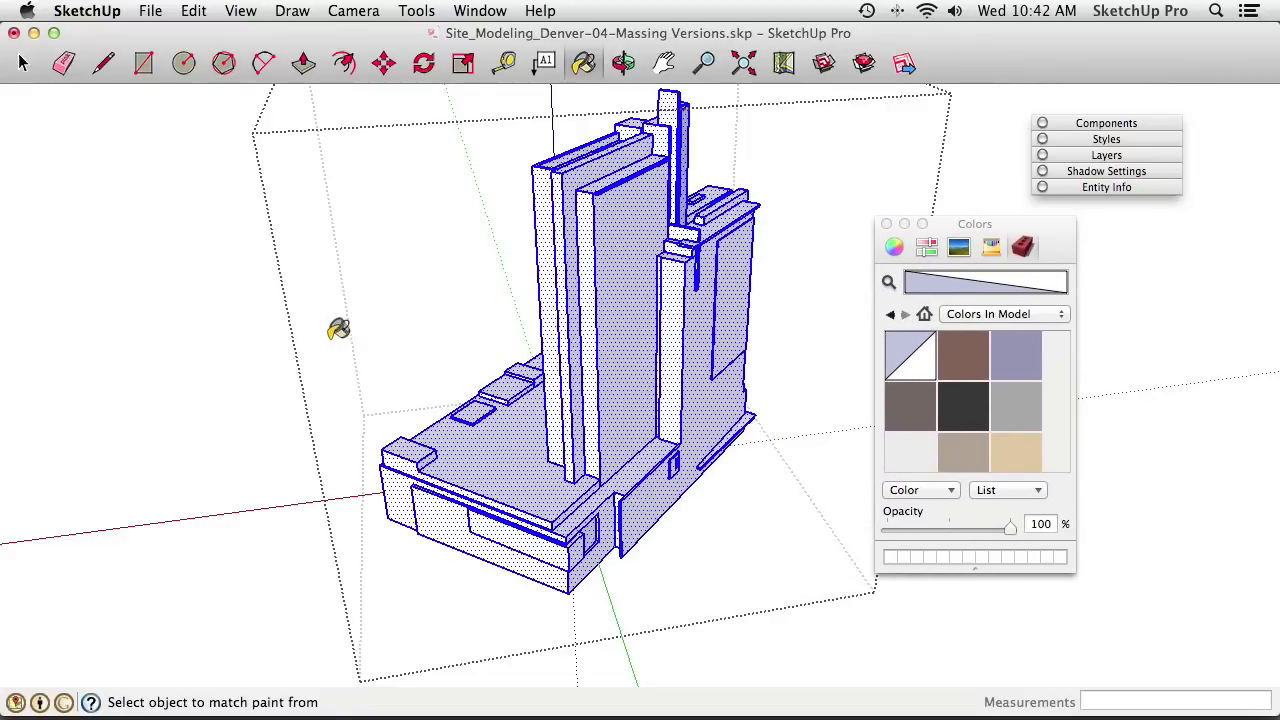
Leave the Paint Bucket tool and close the tower component, returning to the whole site model
key(space)
click(300, 362)
middle_drag(461, 370, 582, 187)
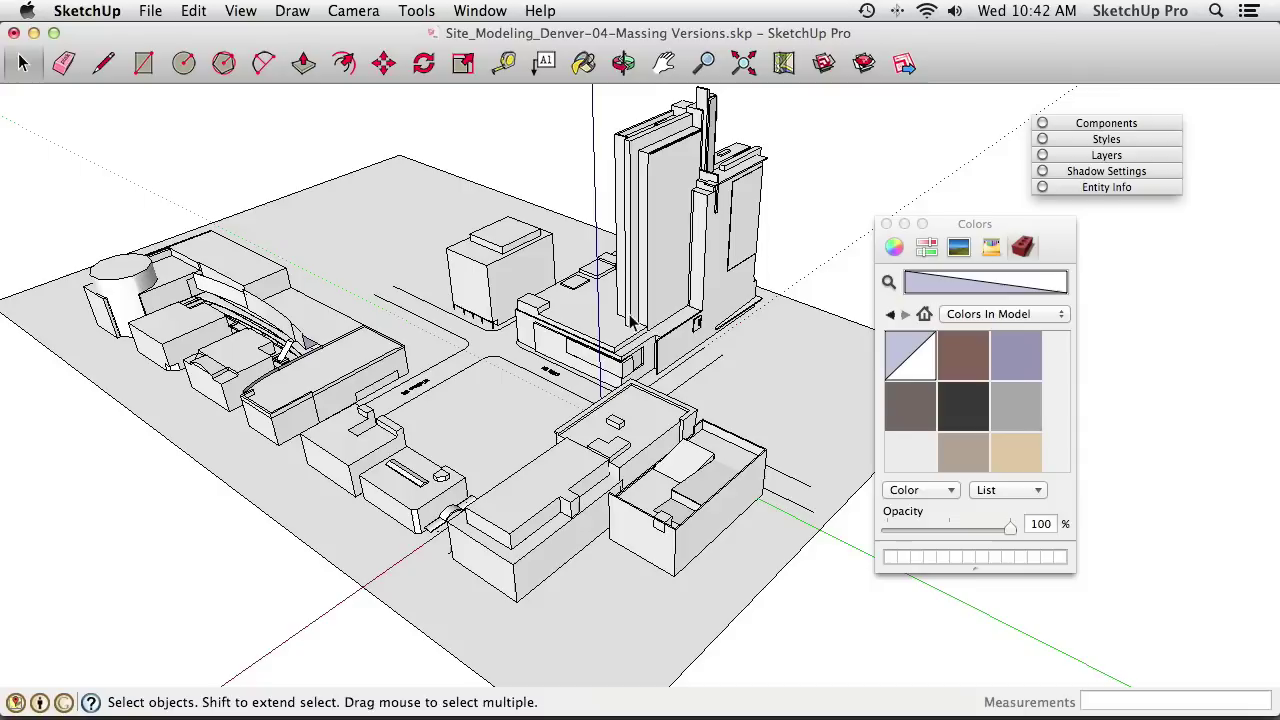
middle_drag(624, 318, 622, 324)
scroll(622, 326, down, 2)
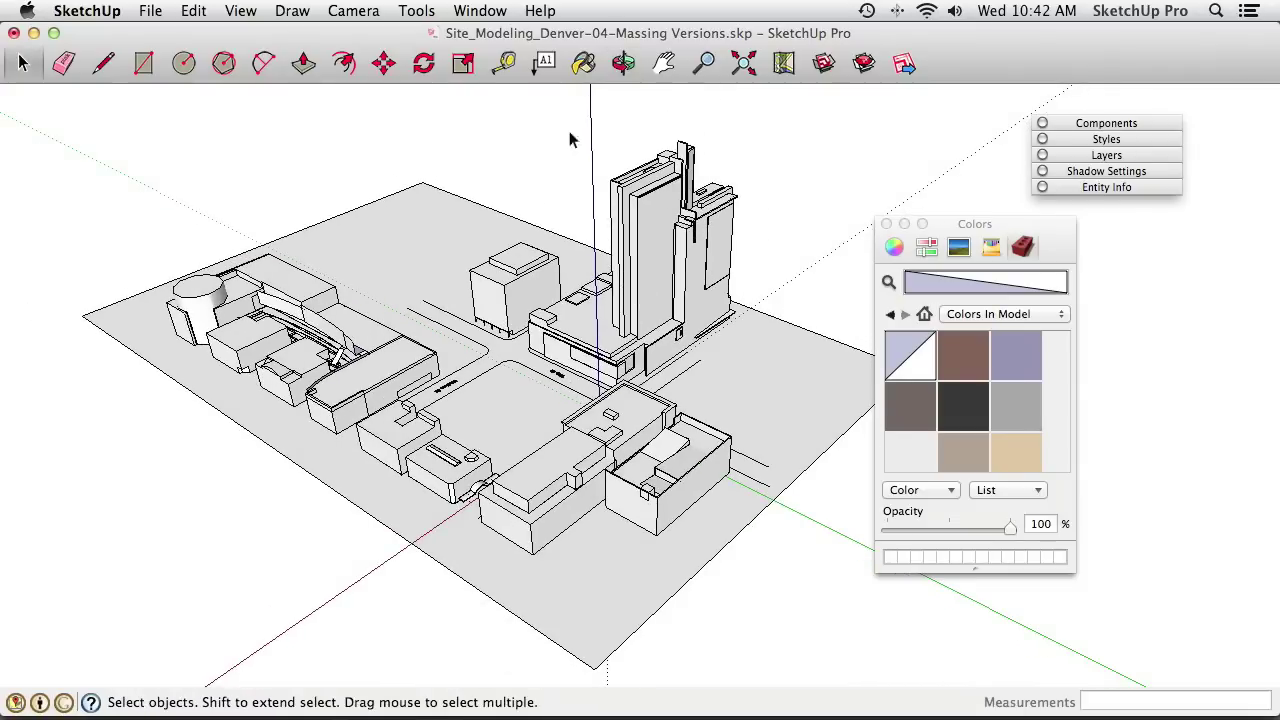
Start the Paint Bucket, pick a bright red from the color wheel, and store it as a saved swatch
click(583, 63)
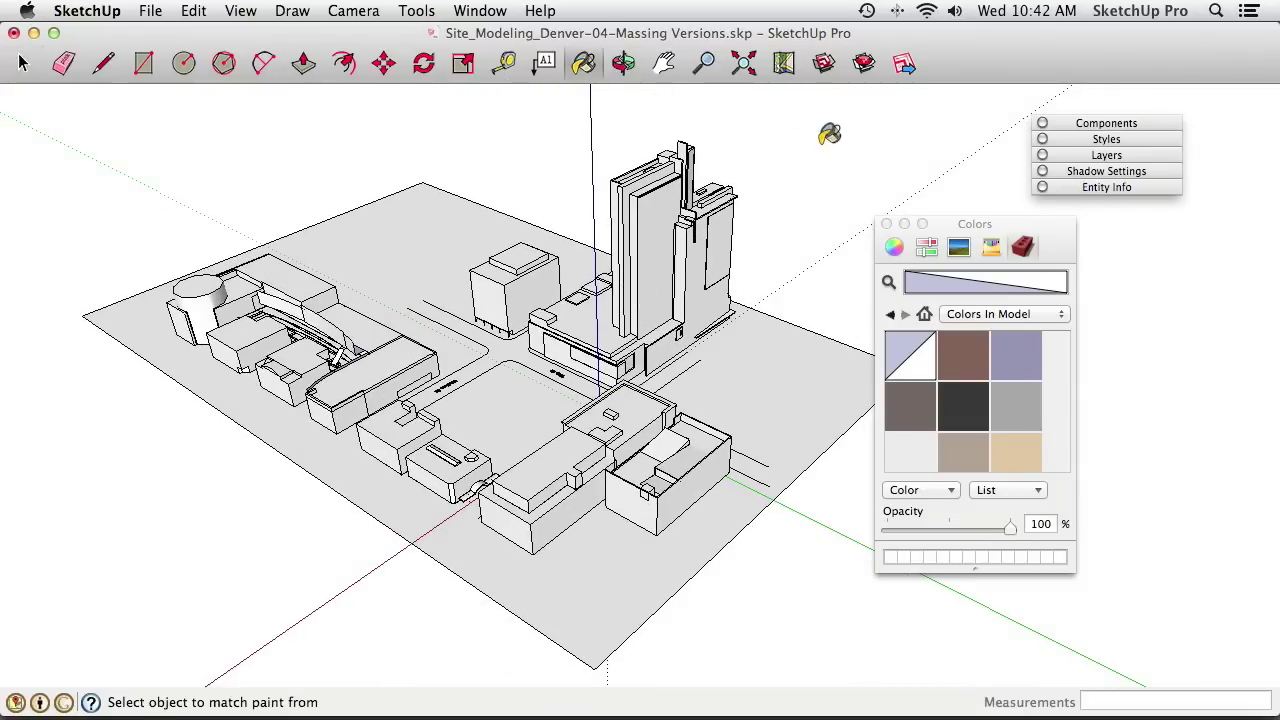
mouse_move(601, 394)
middle_down()
mouse_move(735, 480)
mouse_move(689, 494)
middle_up()
scroll(609, 429, up, 5)
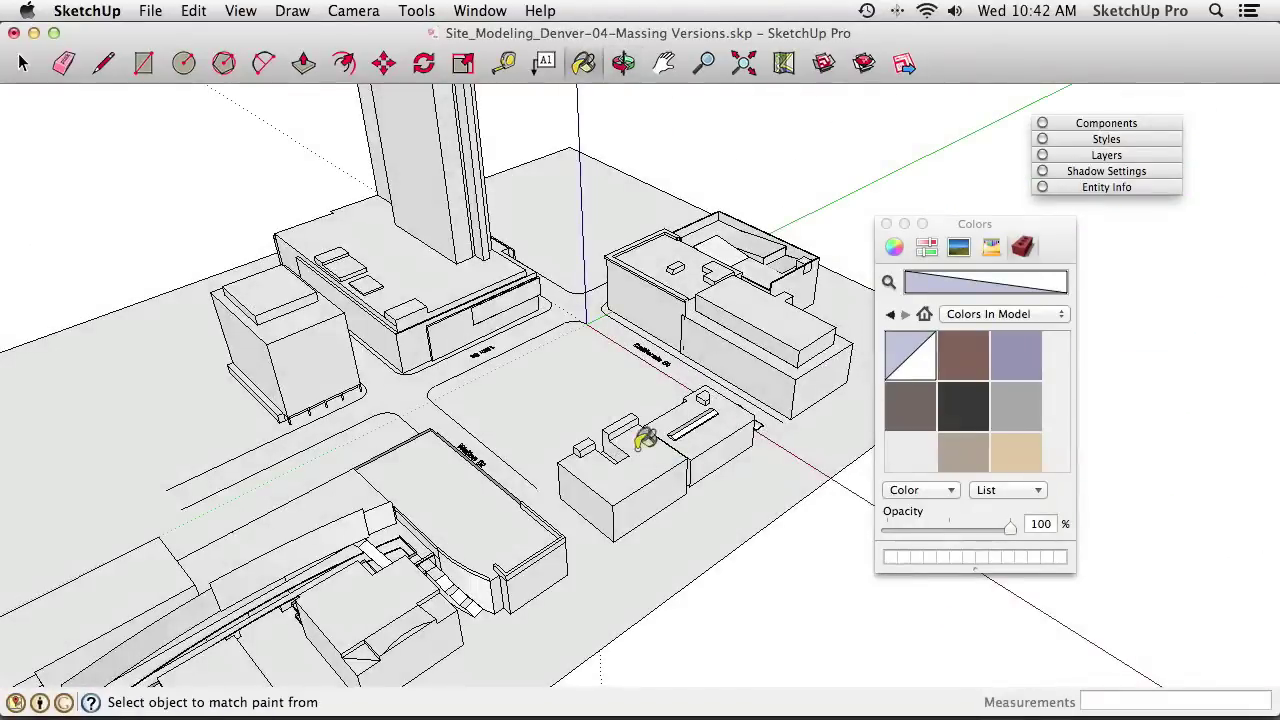
mouse_move(608, 400)
middle_down()
mouse_move(729, 449)
mouse_move(601, 396)
middle_up()
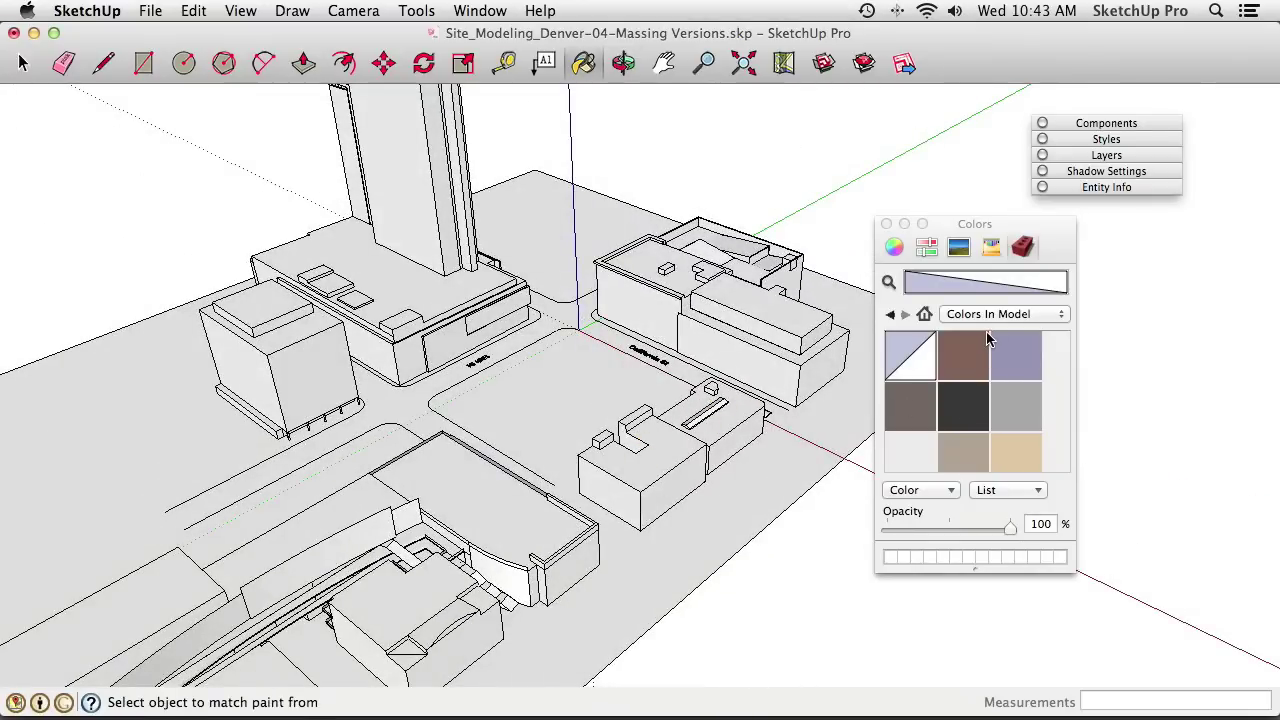
click(893, 246)
click(1041, 400)
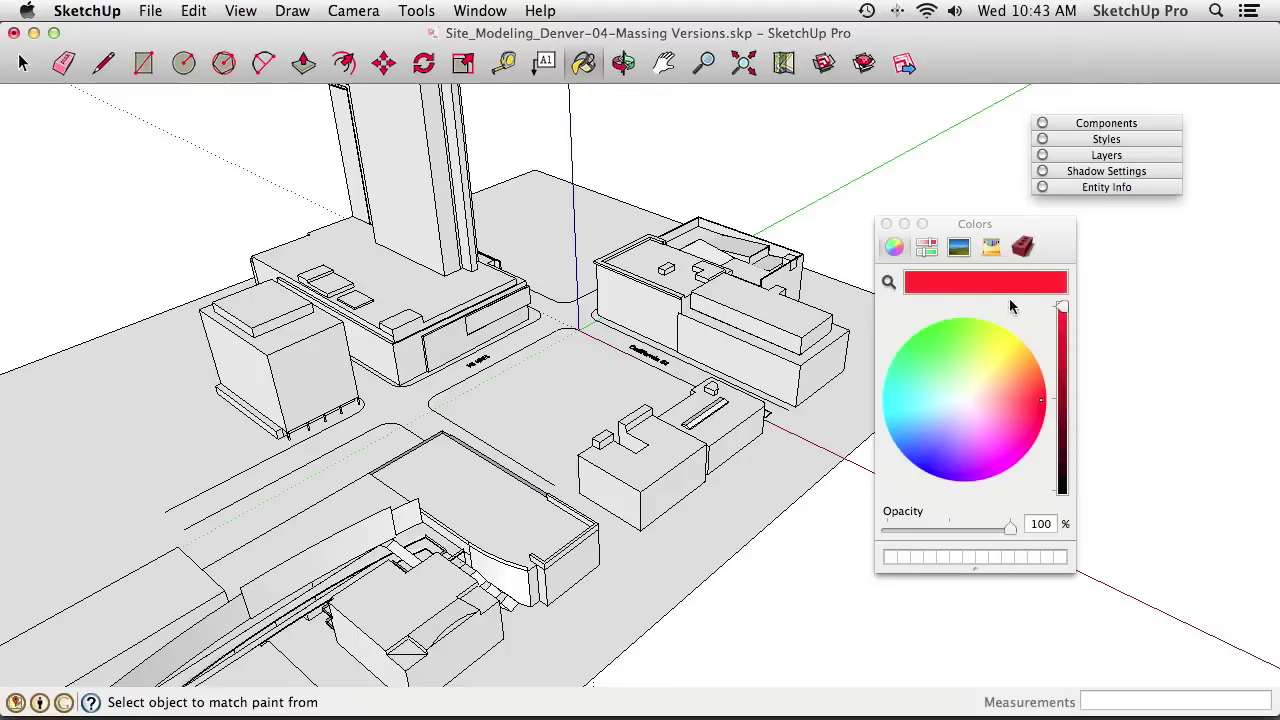
drag(985, 283, 890, 557)
Paint the low building beside California St on the central block with the bright red
mouse_move(708, 461)
middle_down()
mouse_move(625, 437)
mouse_move(651, 411)
mouse_move(749, 457)
mouse_move(731, 394)
middle_up()
key(b)
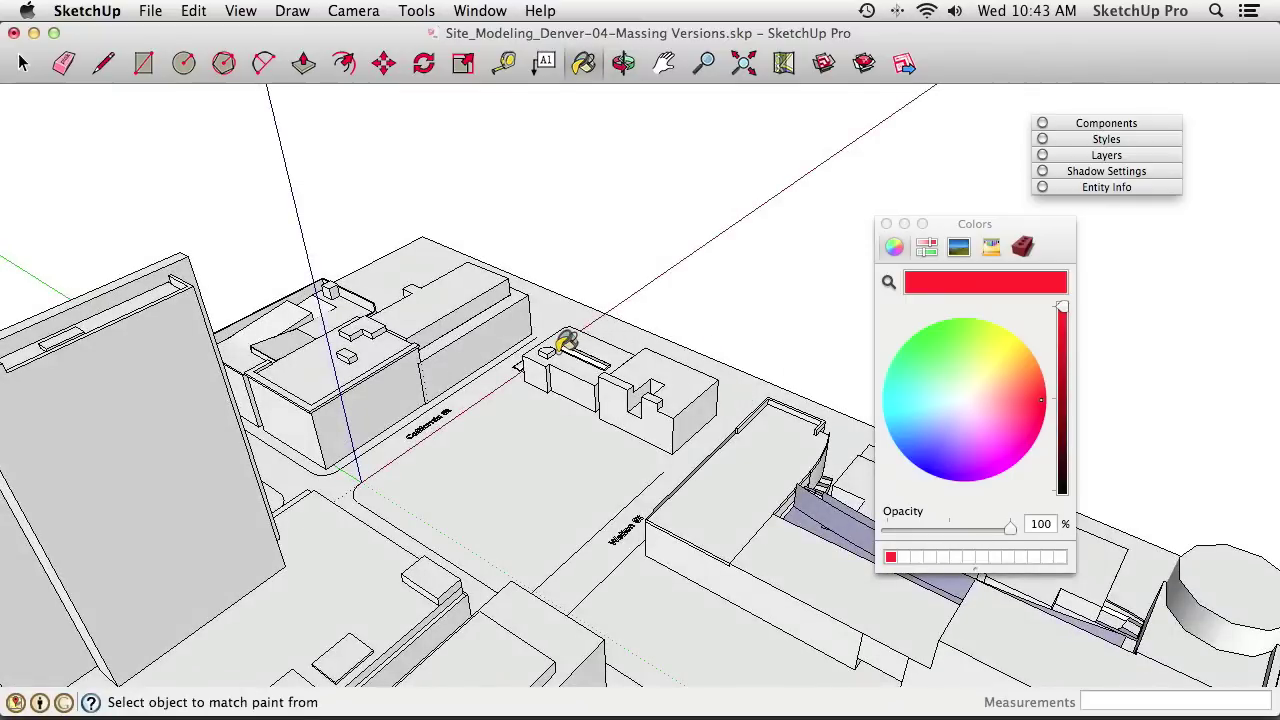
click(566, 343)
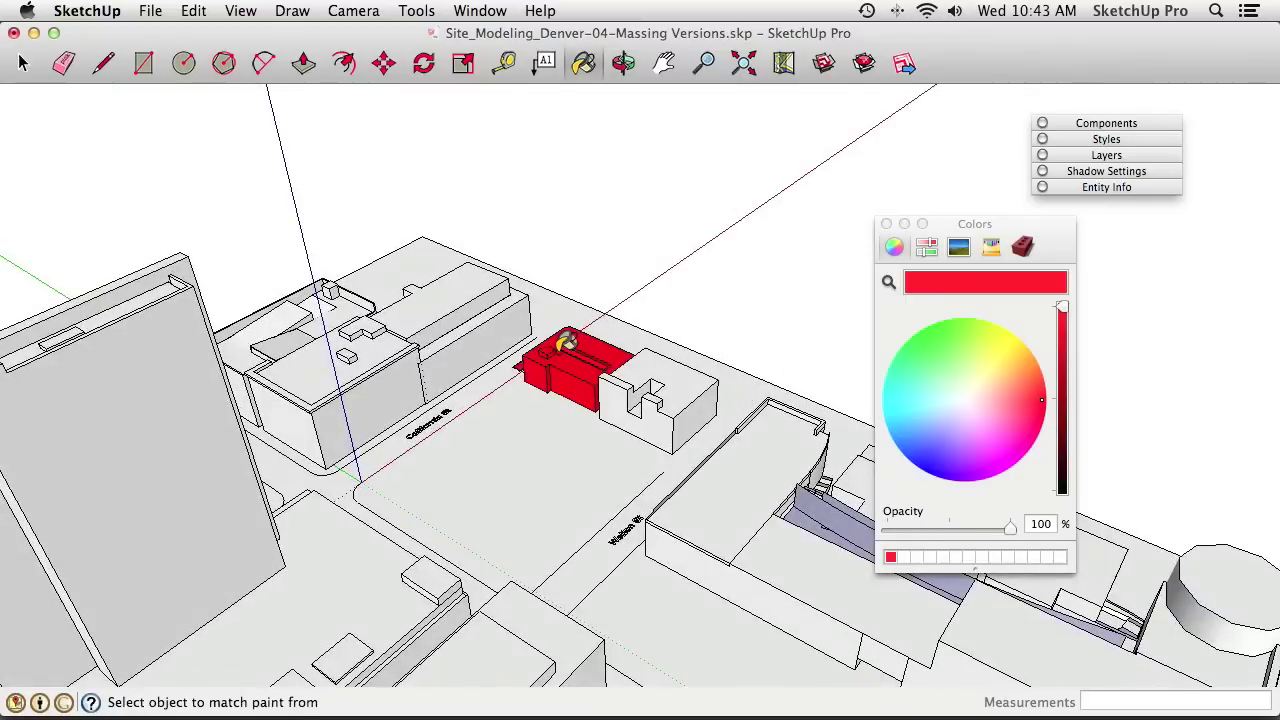
Try painting the adjoining notched building red as a whole component and undo that paint
click(690, 378)
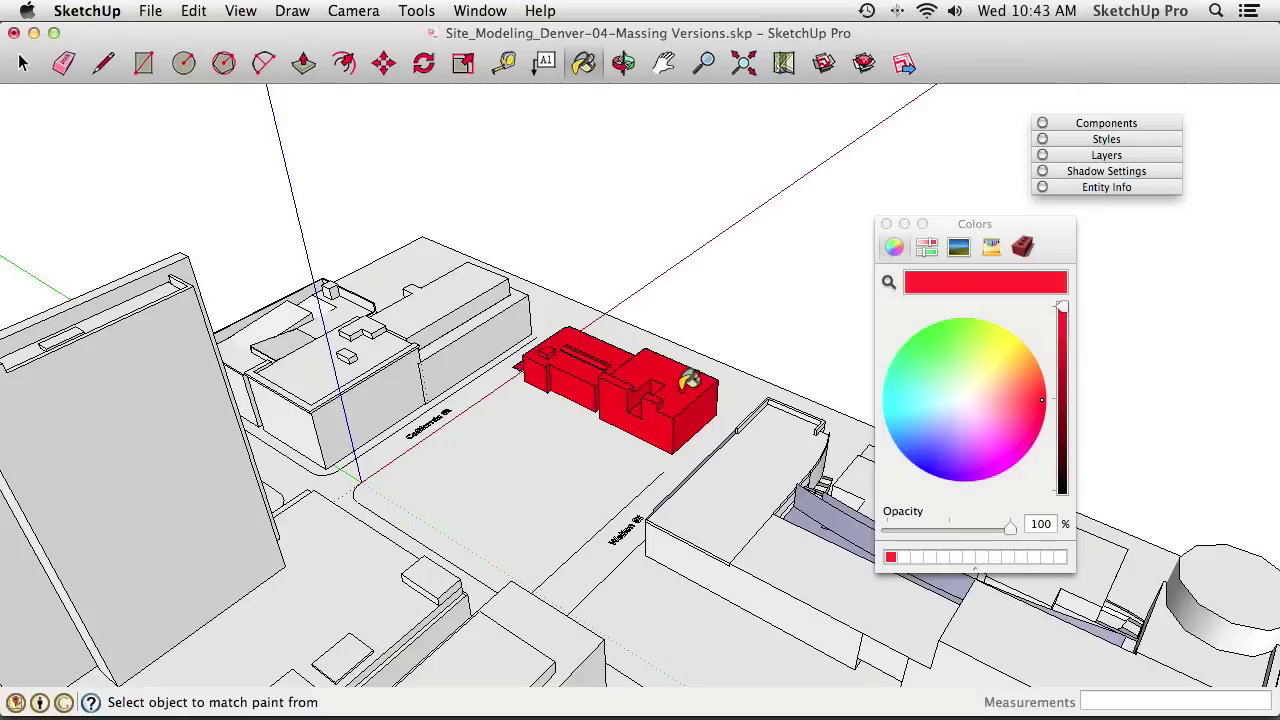
scroll(690, 378, up, 6)
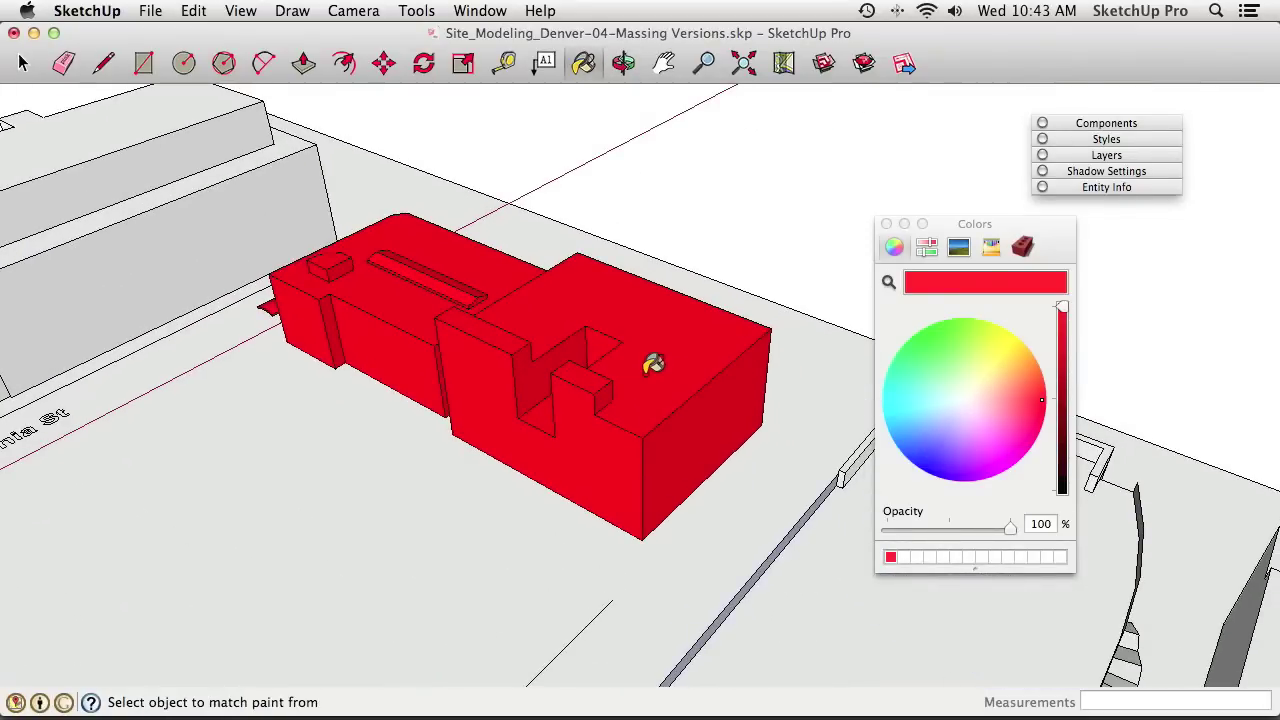
key(super+z)
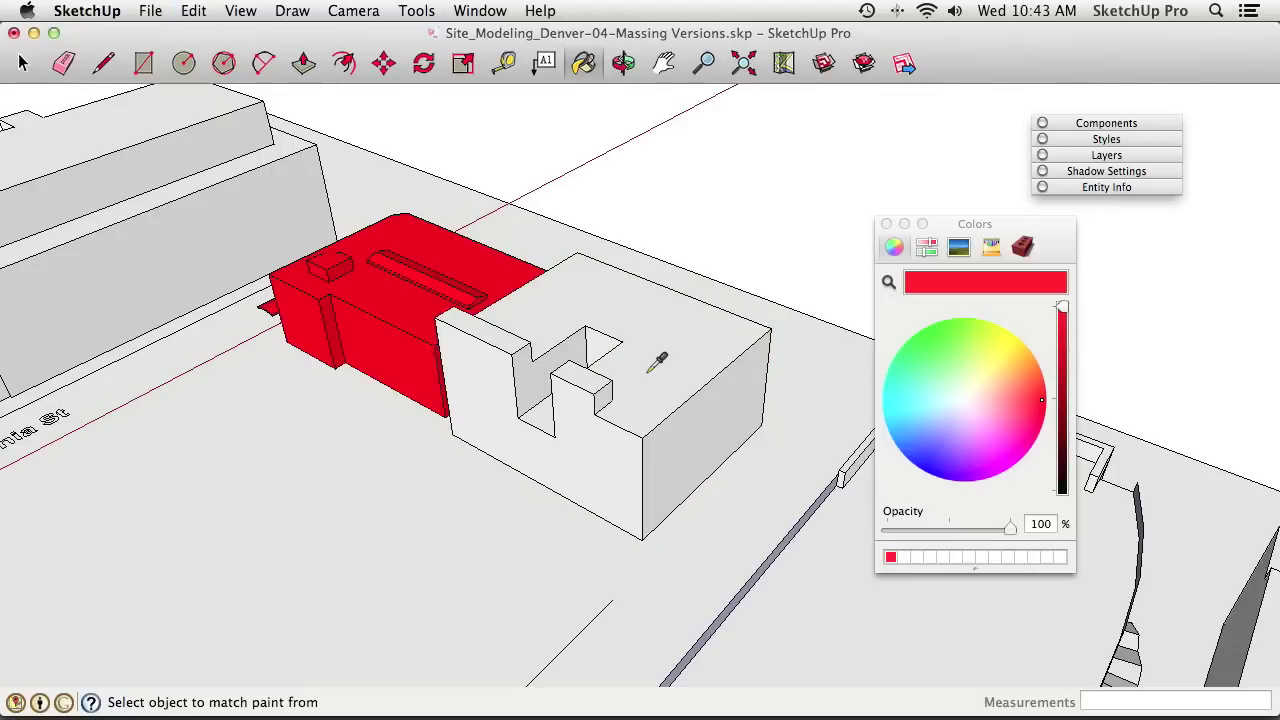
Open the notched building component, paint all its faces pale yellow, and close the component
key(space)
click(668, 370)
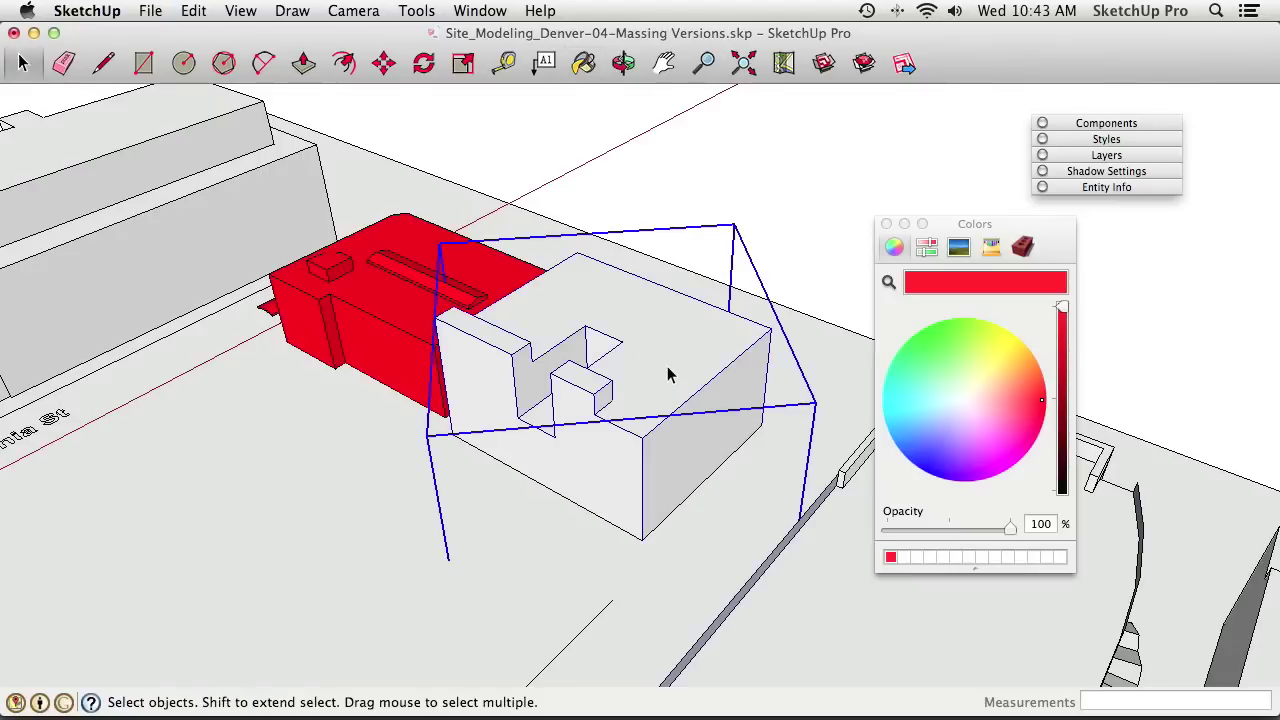
double_click(667, 370)
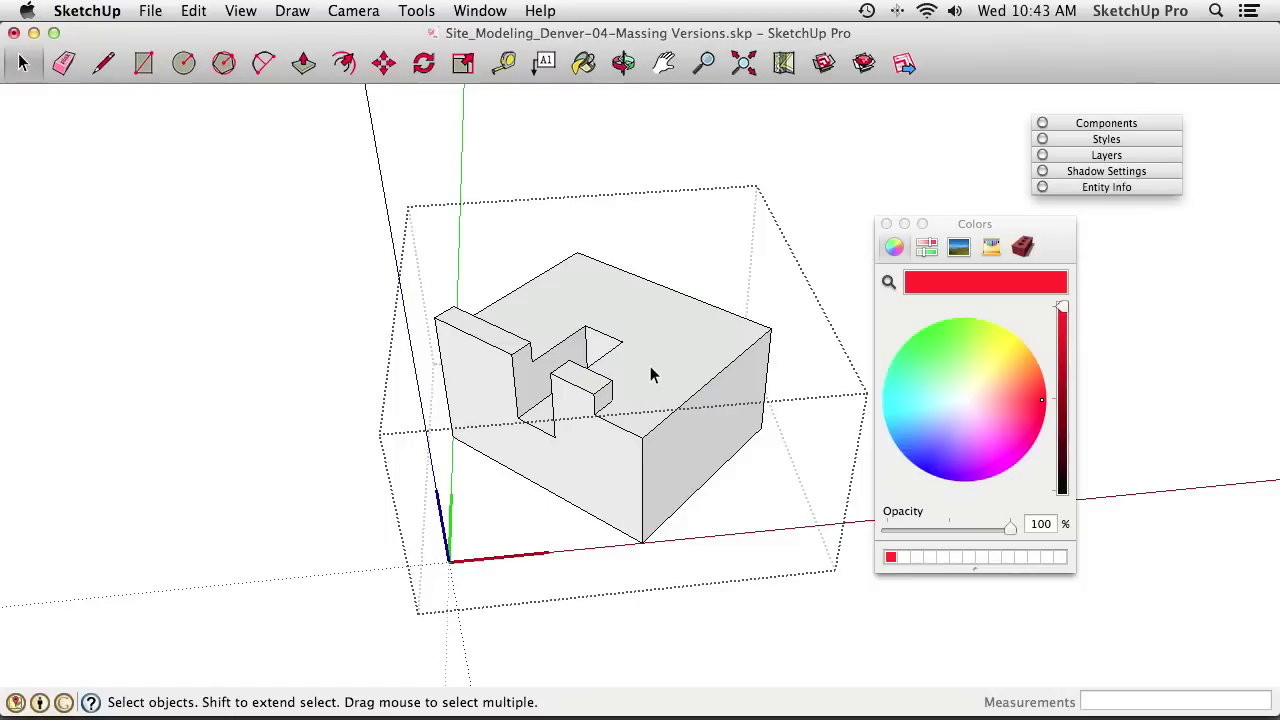
triple_click(650, 372)
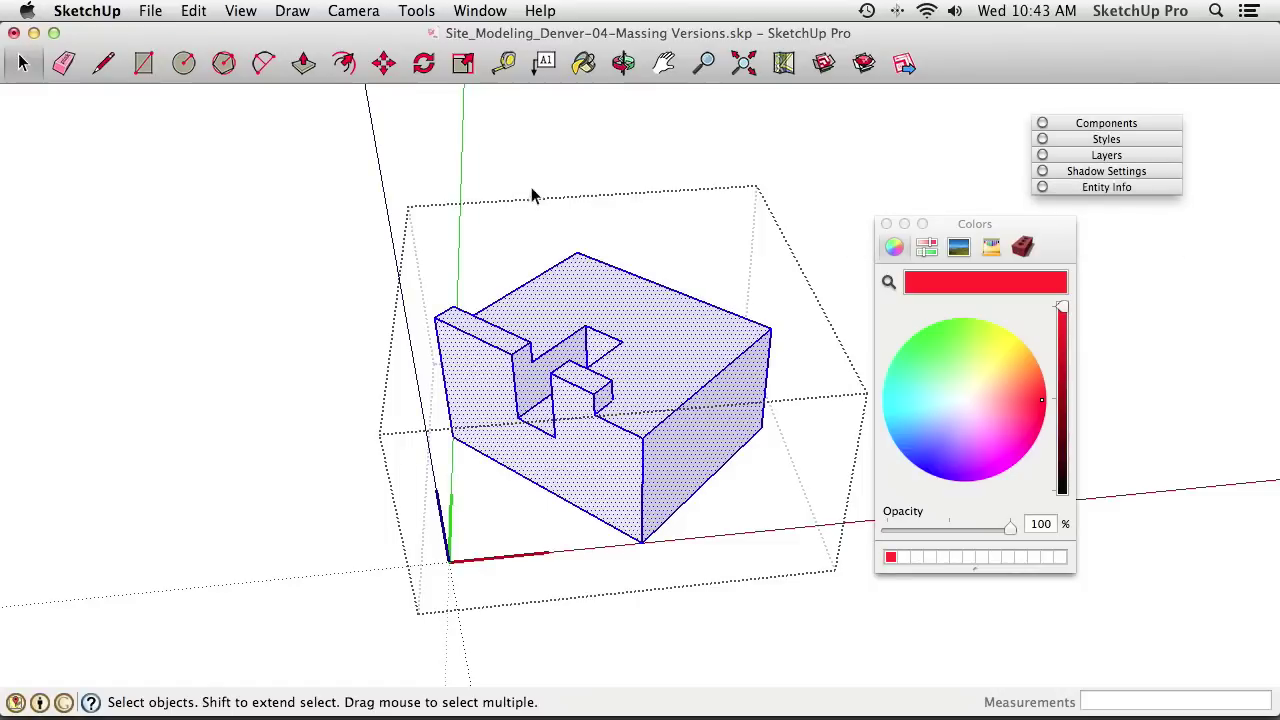
click(583, 64)
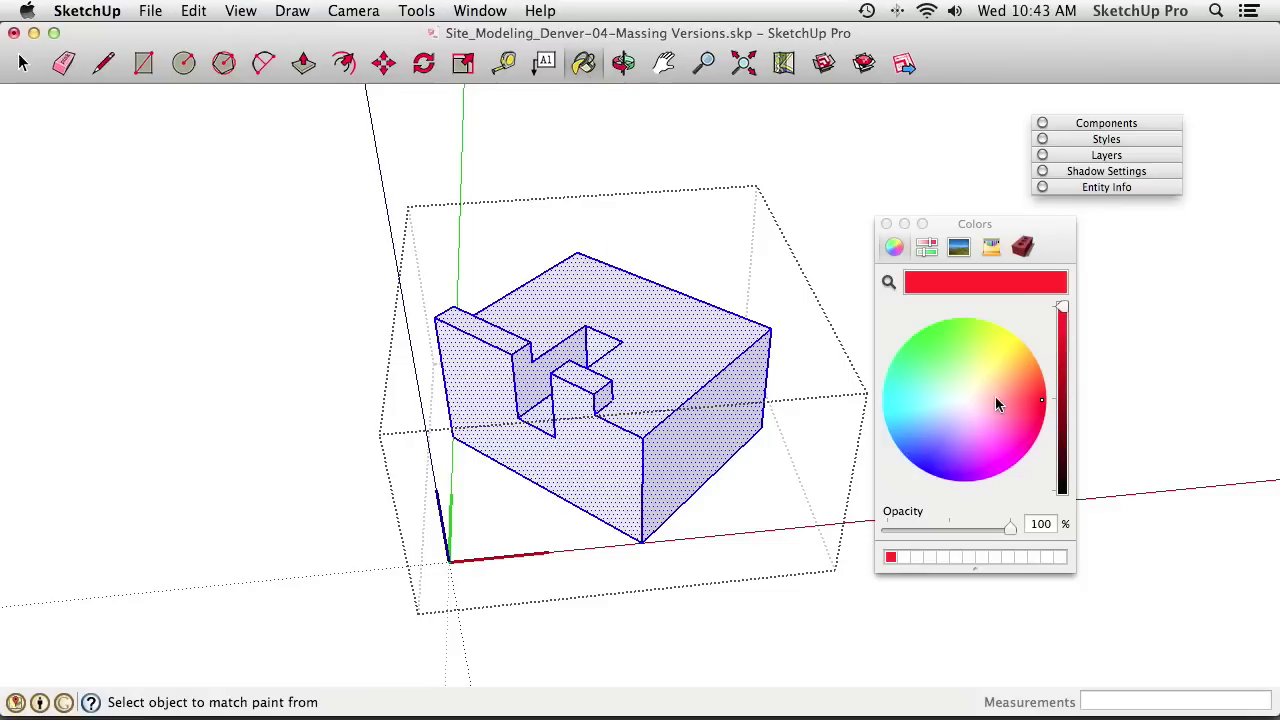
drag(1001, 405, 965, 402)
click(700, 362)
key(space)
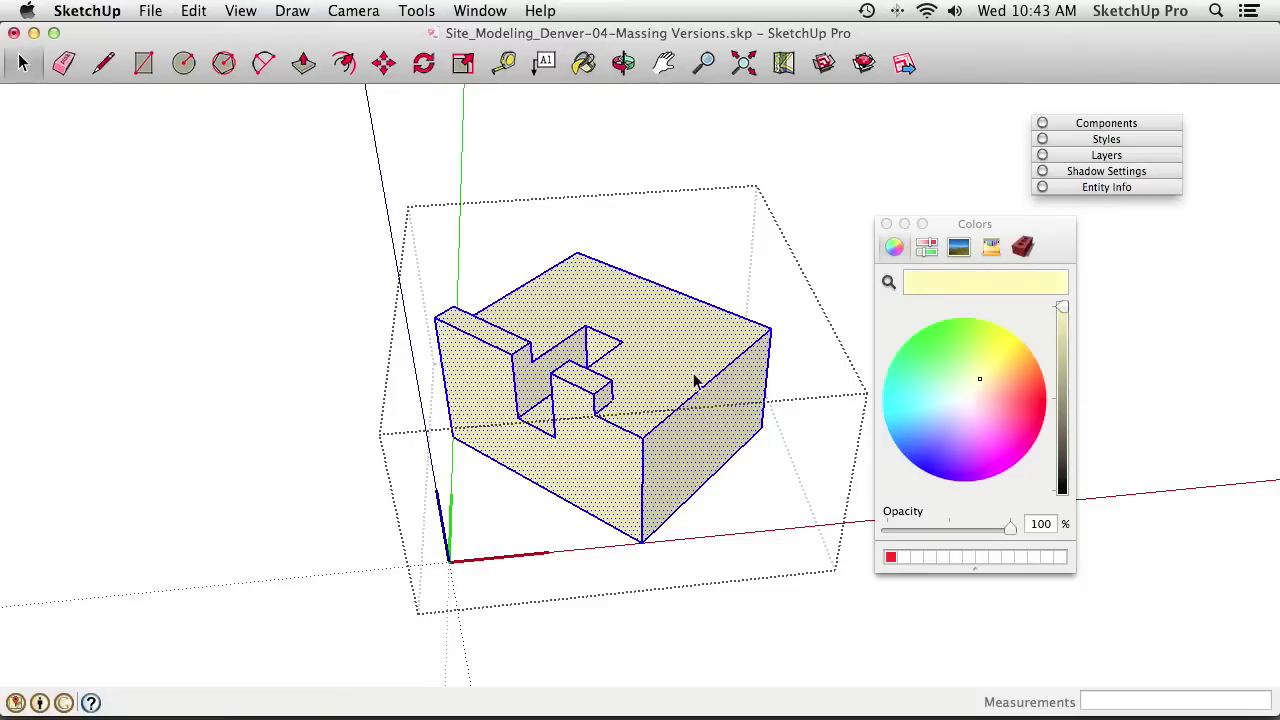
click(802, 220)
key(o)
drag(677, 347, 624, 293)
key(space)
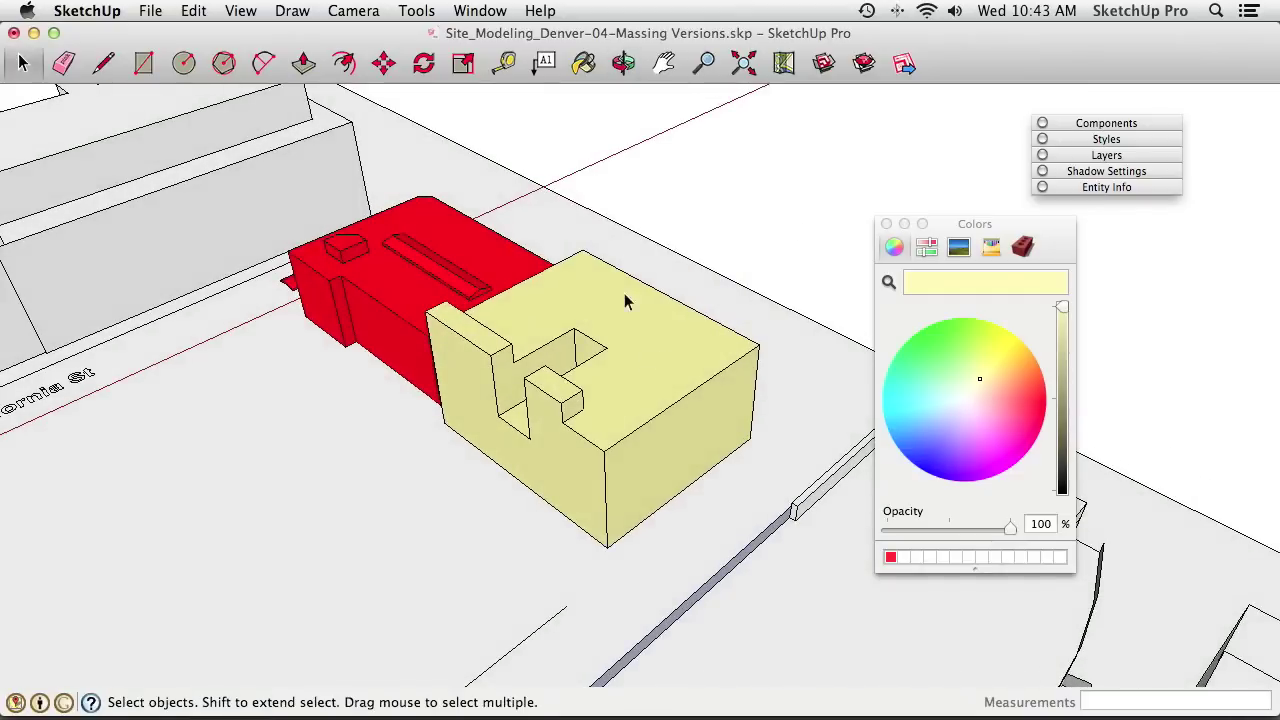
Apply the saved red swatch to the closed notched building component from outside
click(583, 63)
click(890, 557)
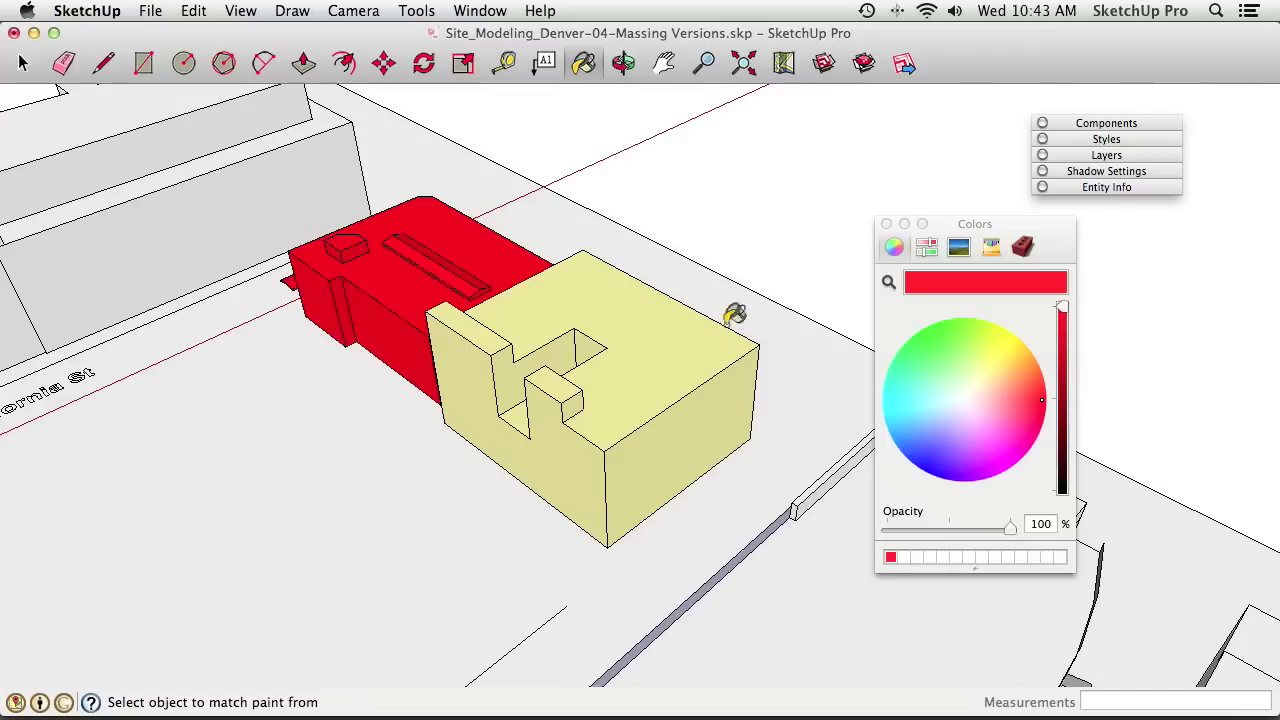
key(space)
Reopen the notched building, paint all its faces with the default material from Colors In Model, and close the component
double_click(650, 355)
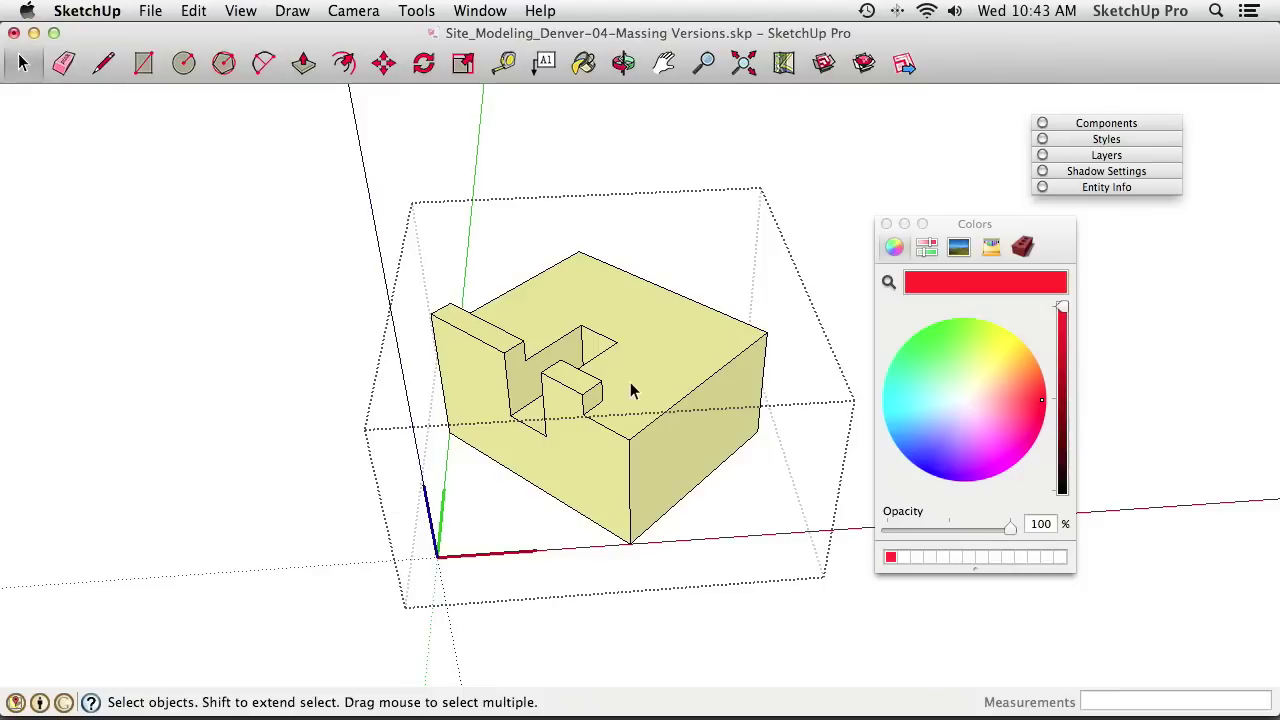
middle_drag(630, 390, 640, 371)
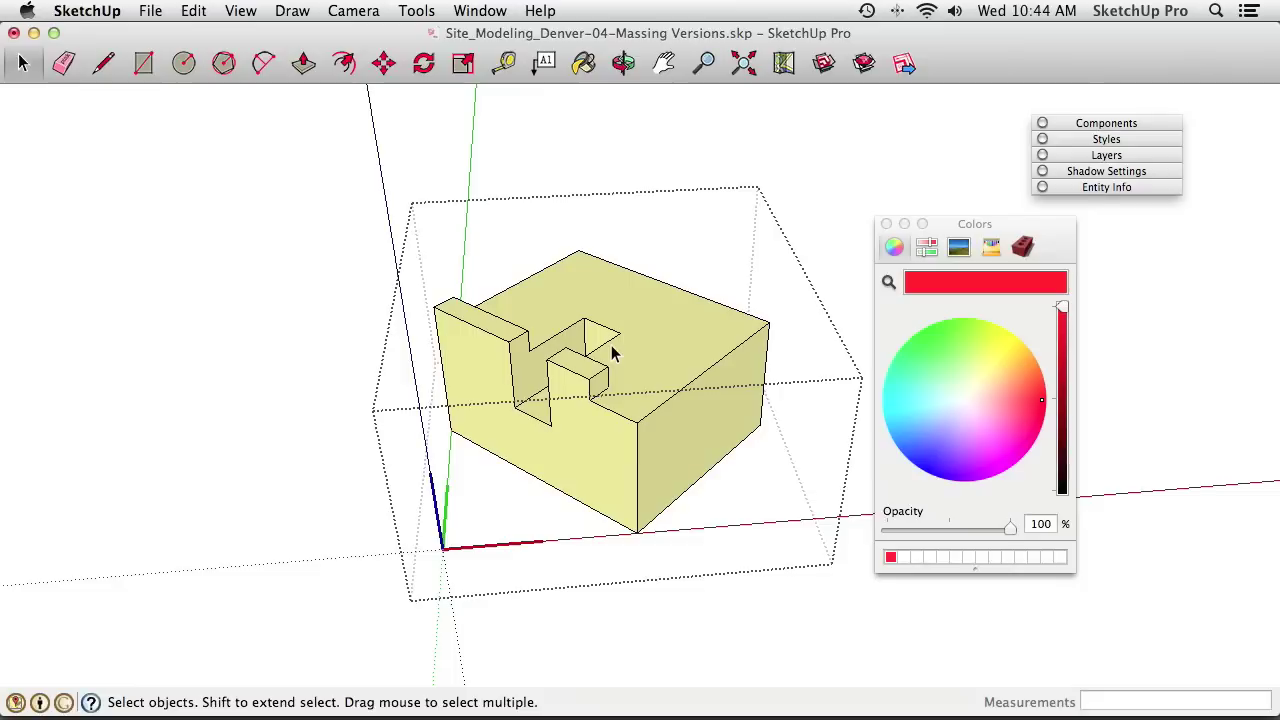
key(super+a)
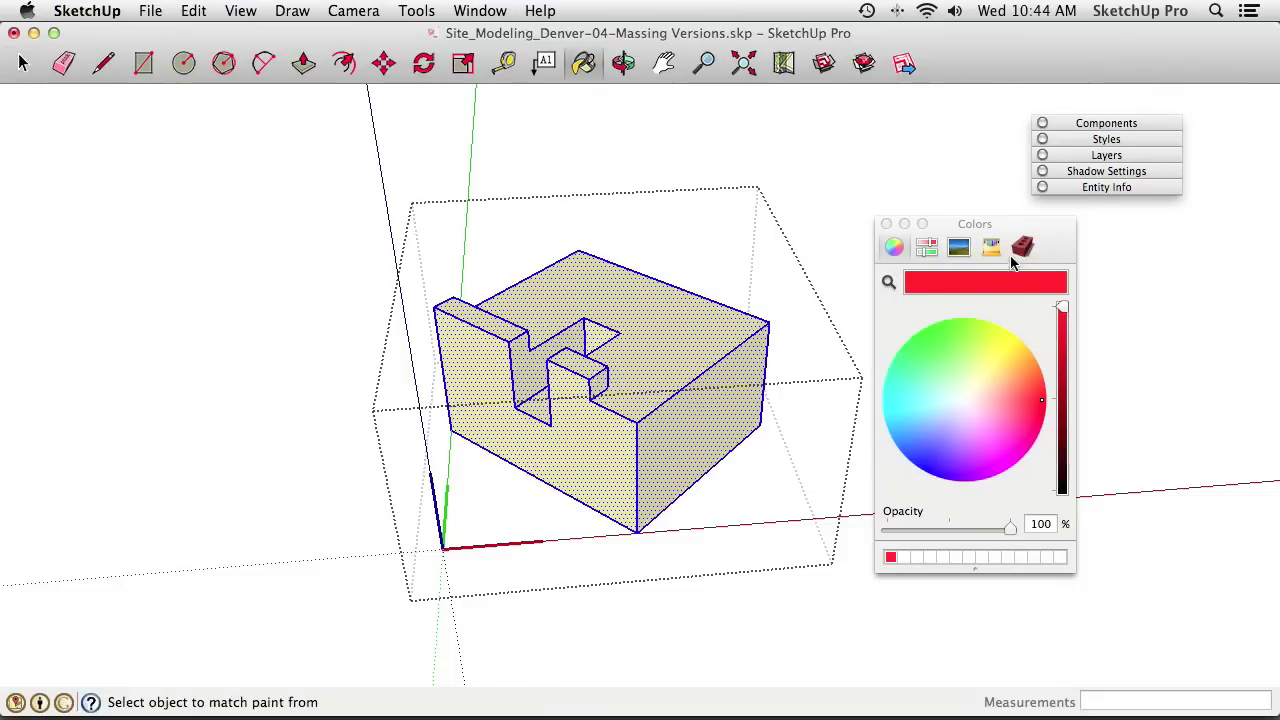
click(1021, 247)
scroll(1071, 447, down, 5)
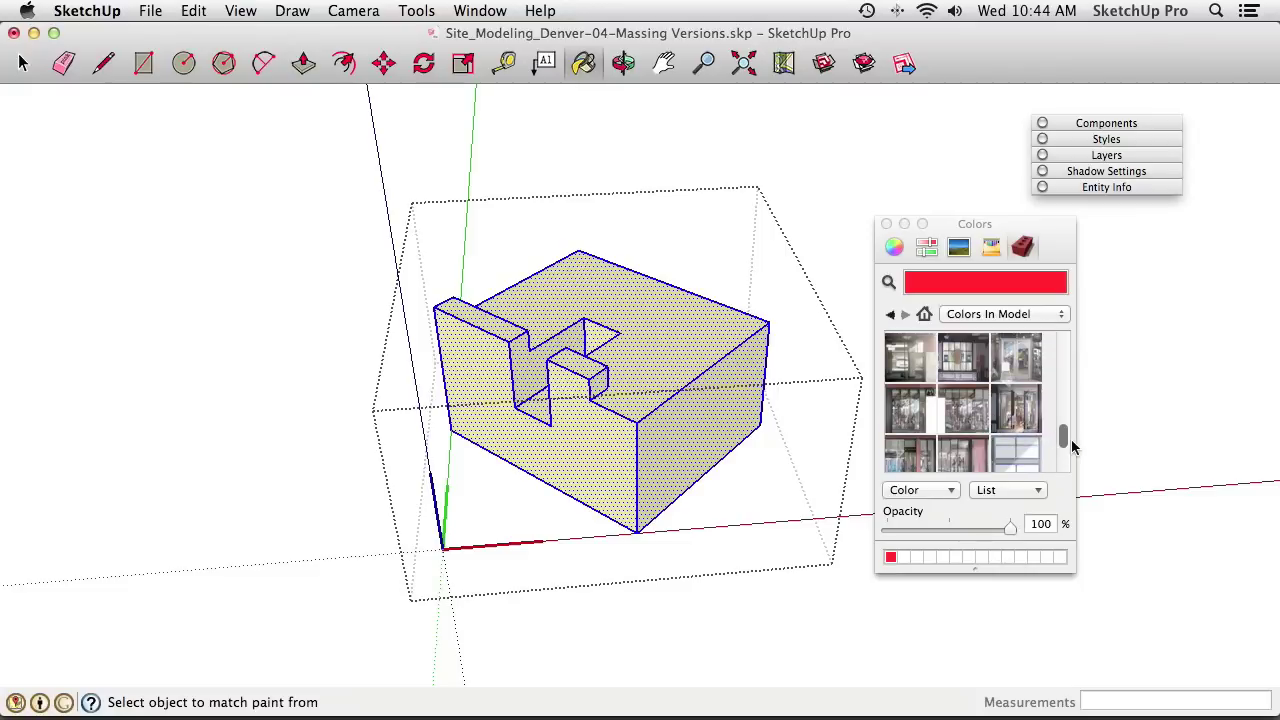
scroll(1063, 445, up, 10)
click(912, 360)
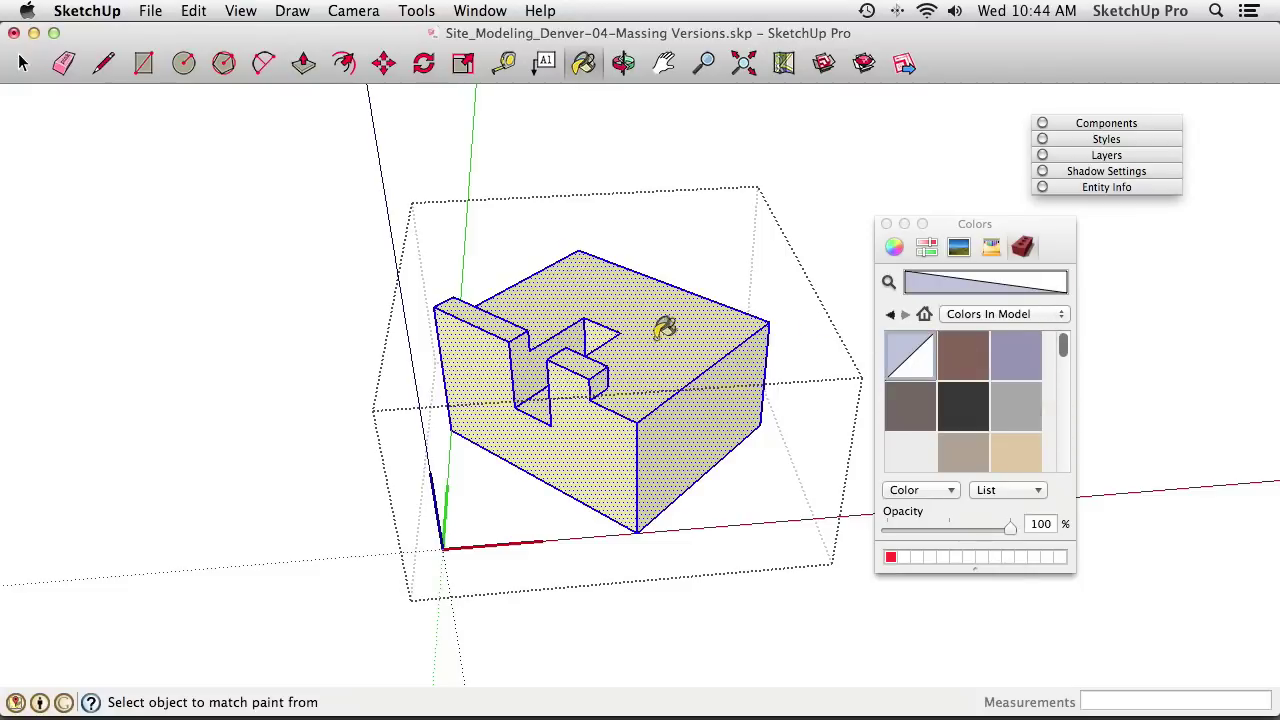
click(662, 337)
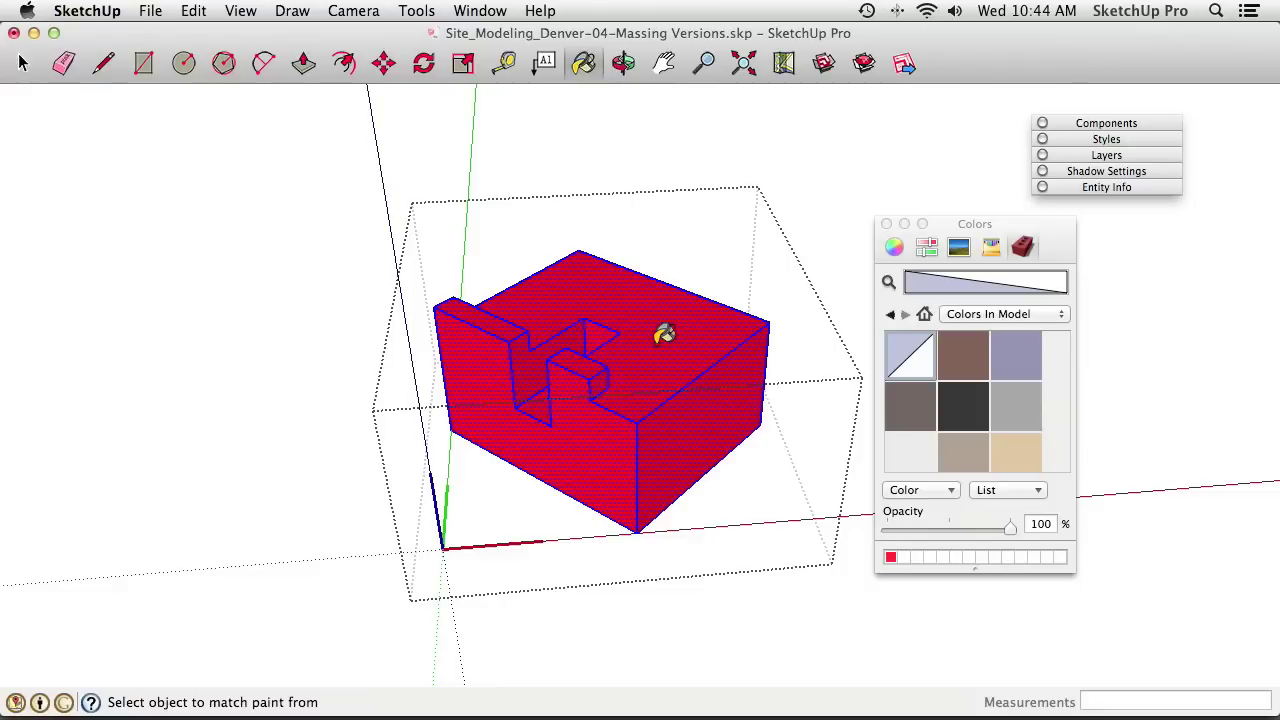
key(space)
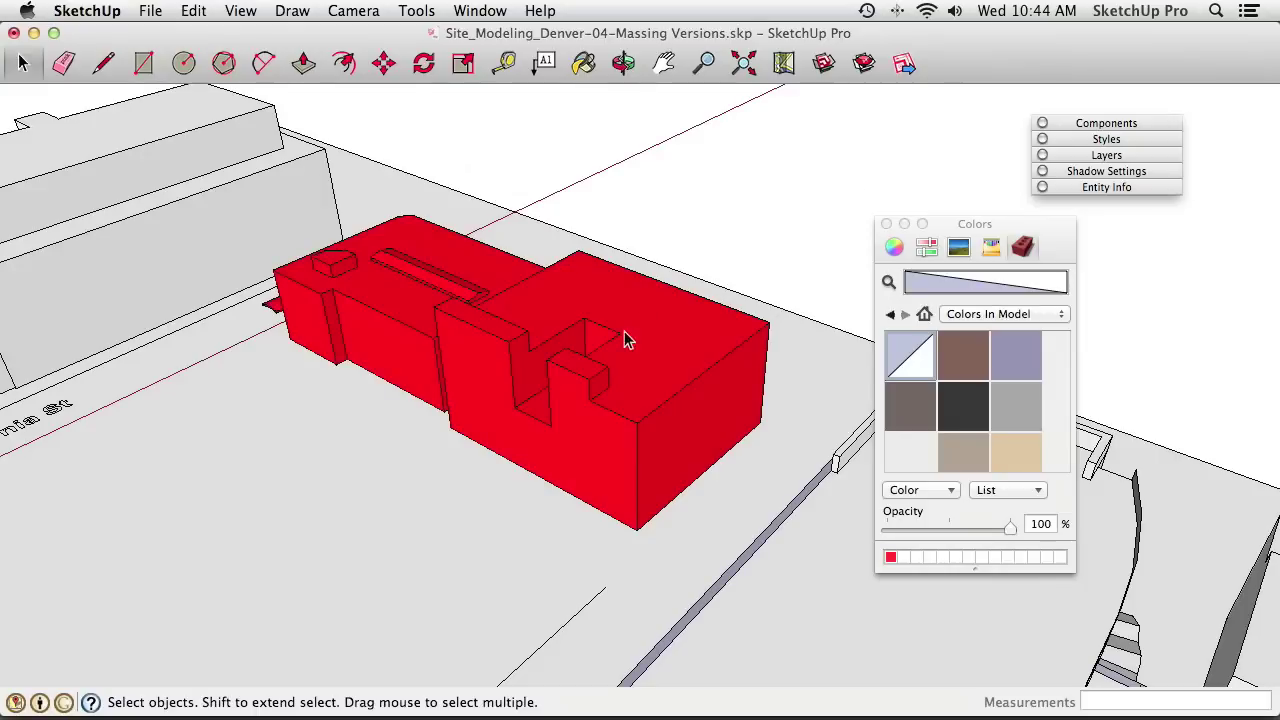
Try painting the standalone mid-rise across the street from the tower violet-blue and undo that paint
scroll(622, 339, up, 3)
middle_drag(622, 339, 531, 452)
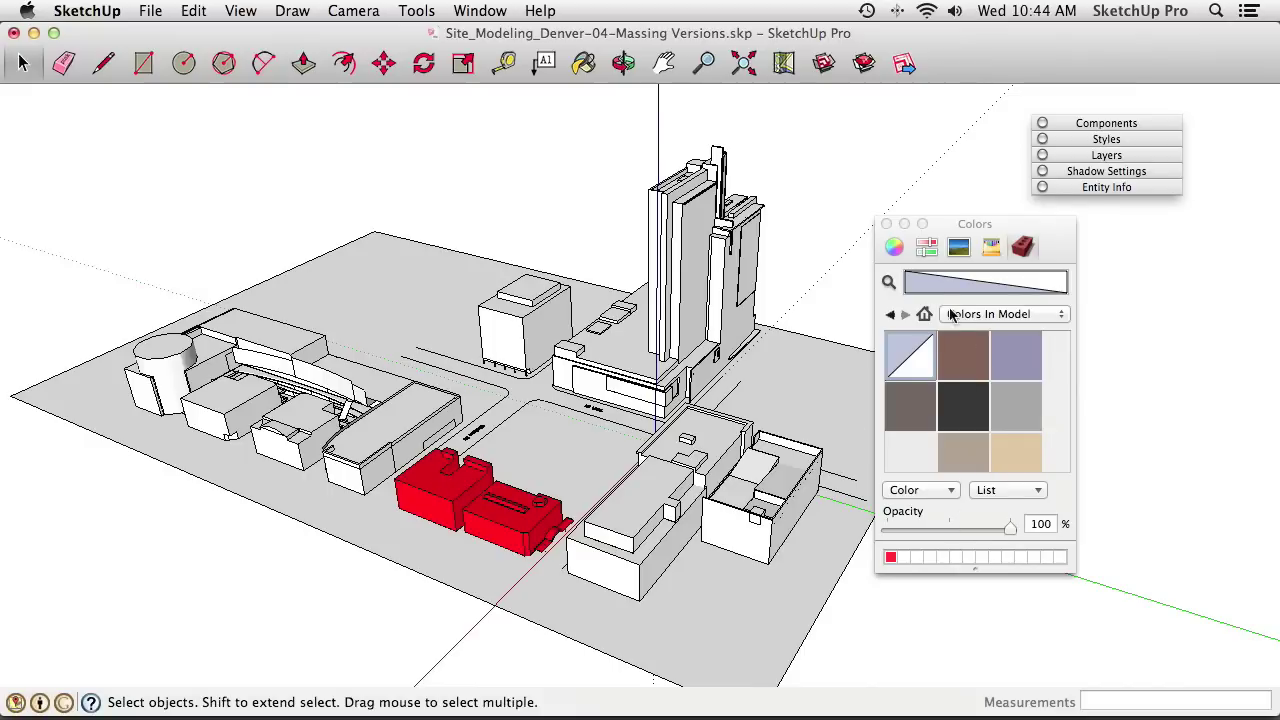
click(894, 246)
drag(987, 392, 937, 367)
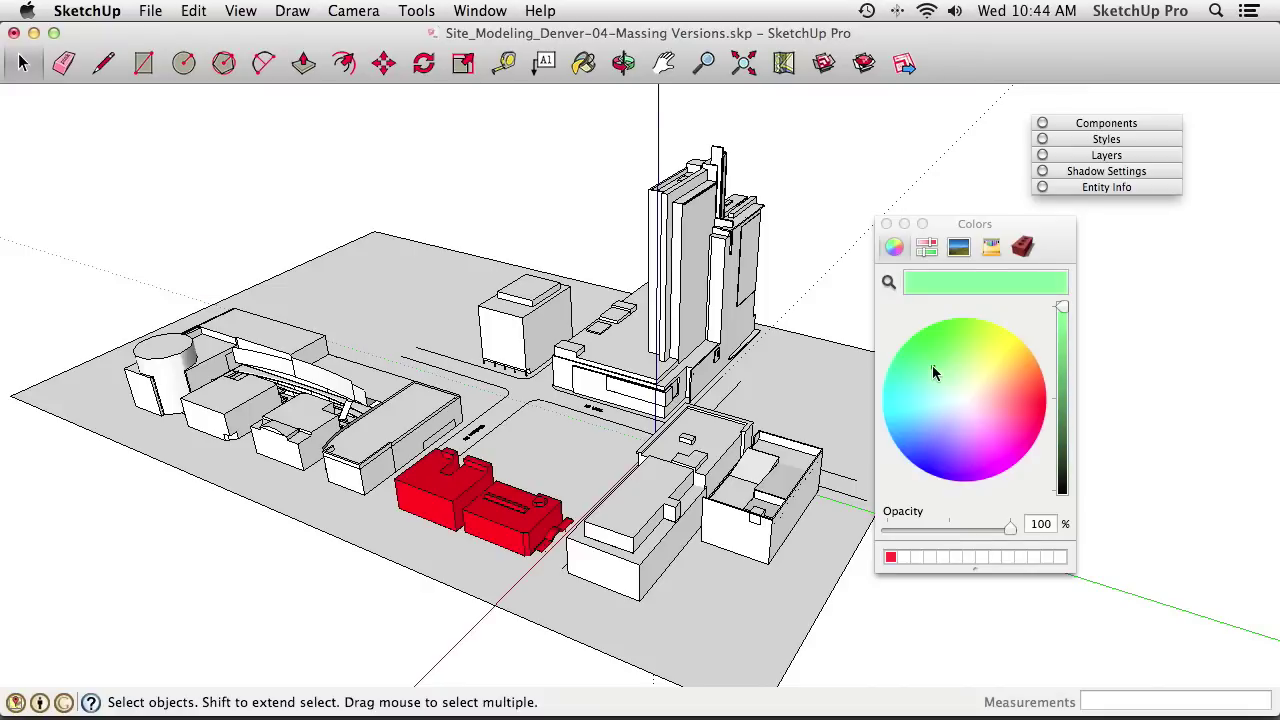
key(b)
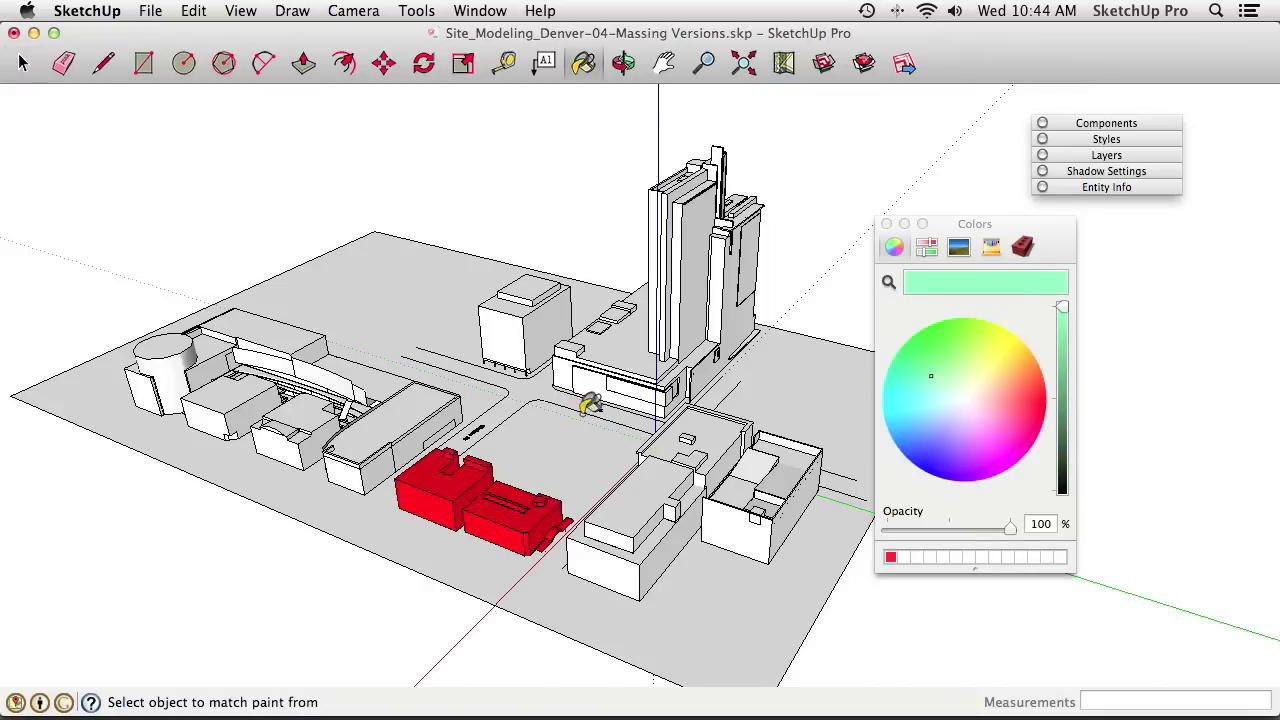
click(938, 449)
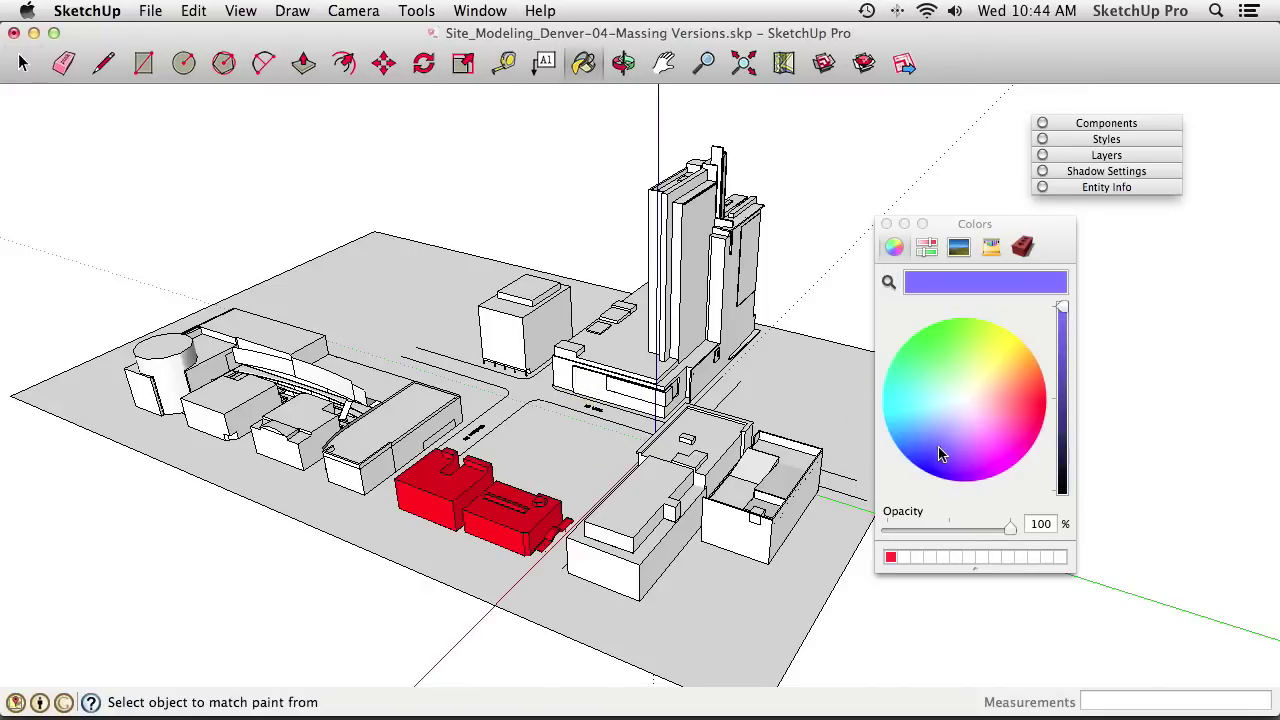
click(527, 318)
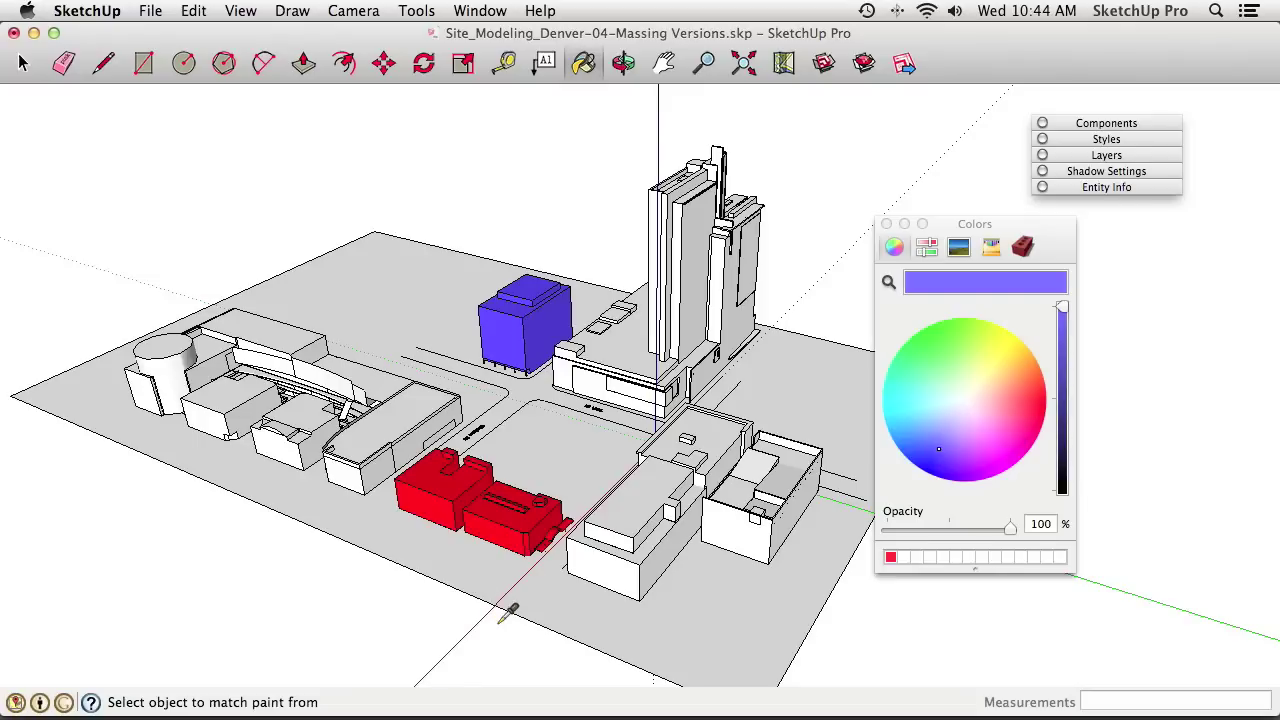
key(super+z)
Leave the Paint Bucket tool and close the Colors window
key(space)
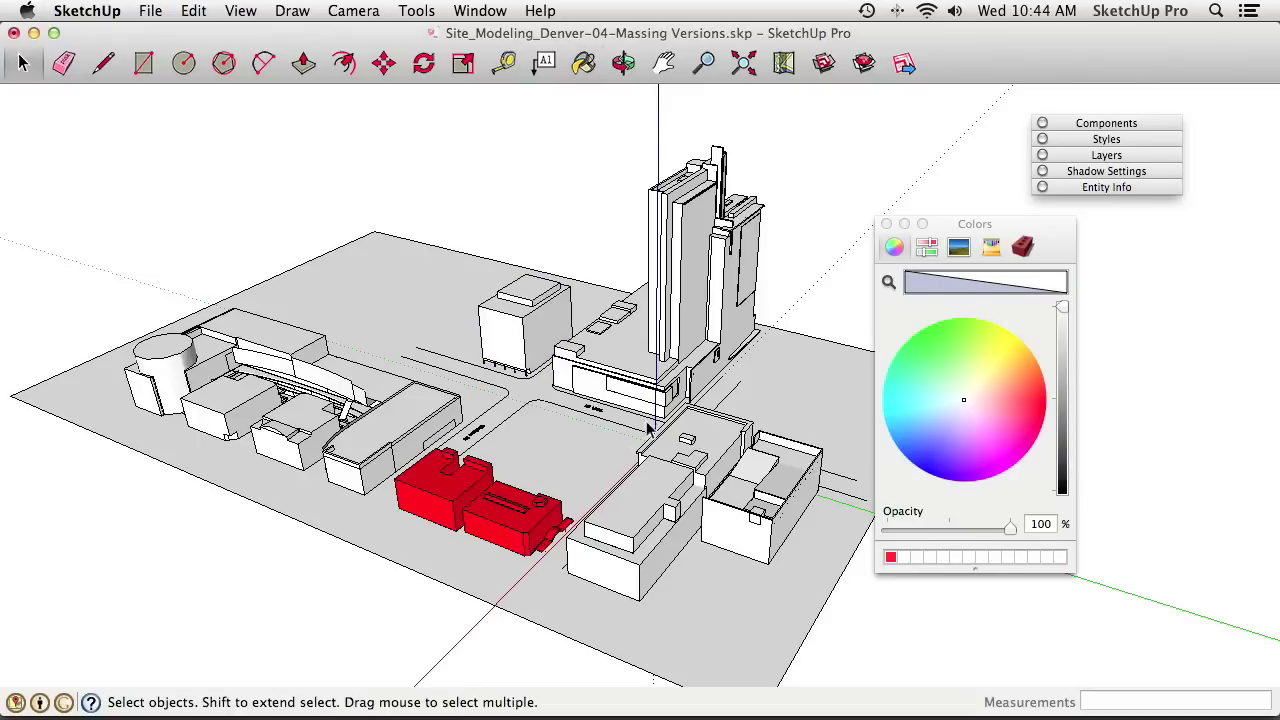
click(887, 224)
middle_drag(575, 390, 646, 358)
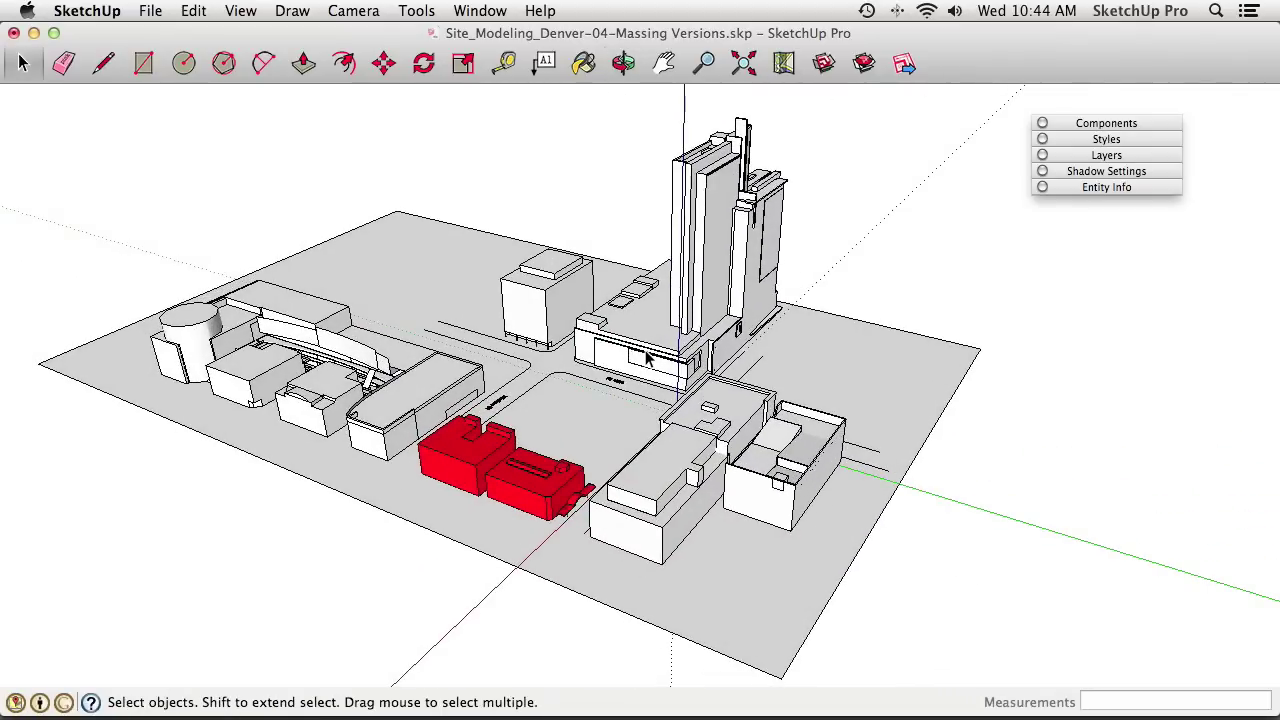
Assign the ground plane group and the street outline group to the Context Buildings - Massing layer
middle_drag(500, 336, 403, 338)
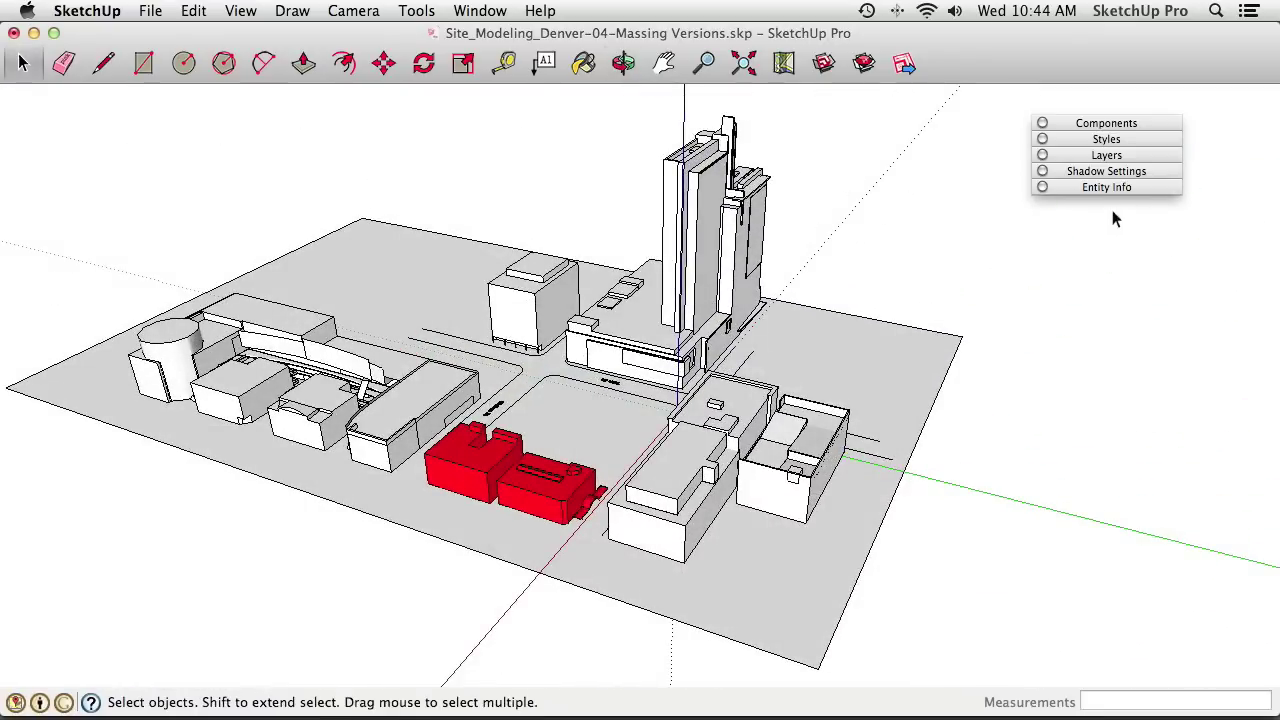
click(1108, 155)
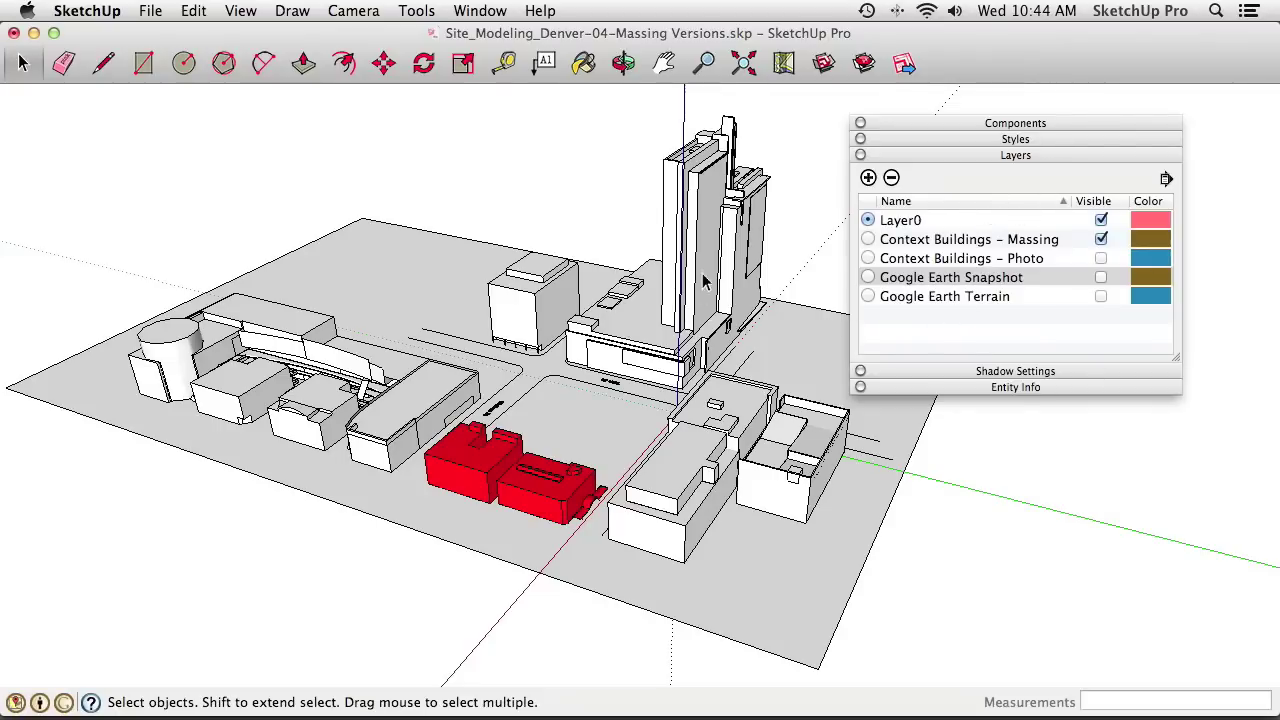
click(415, 304)
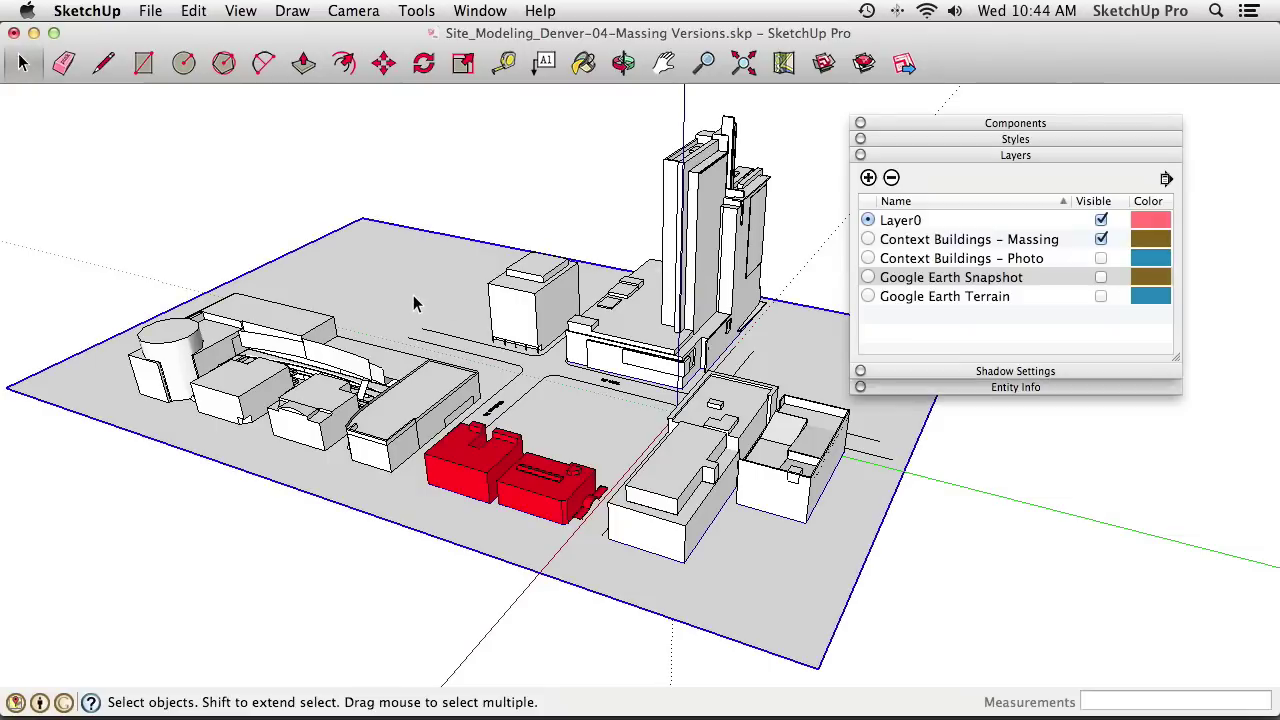
click(463, 345)
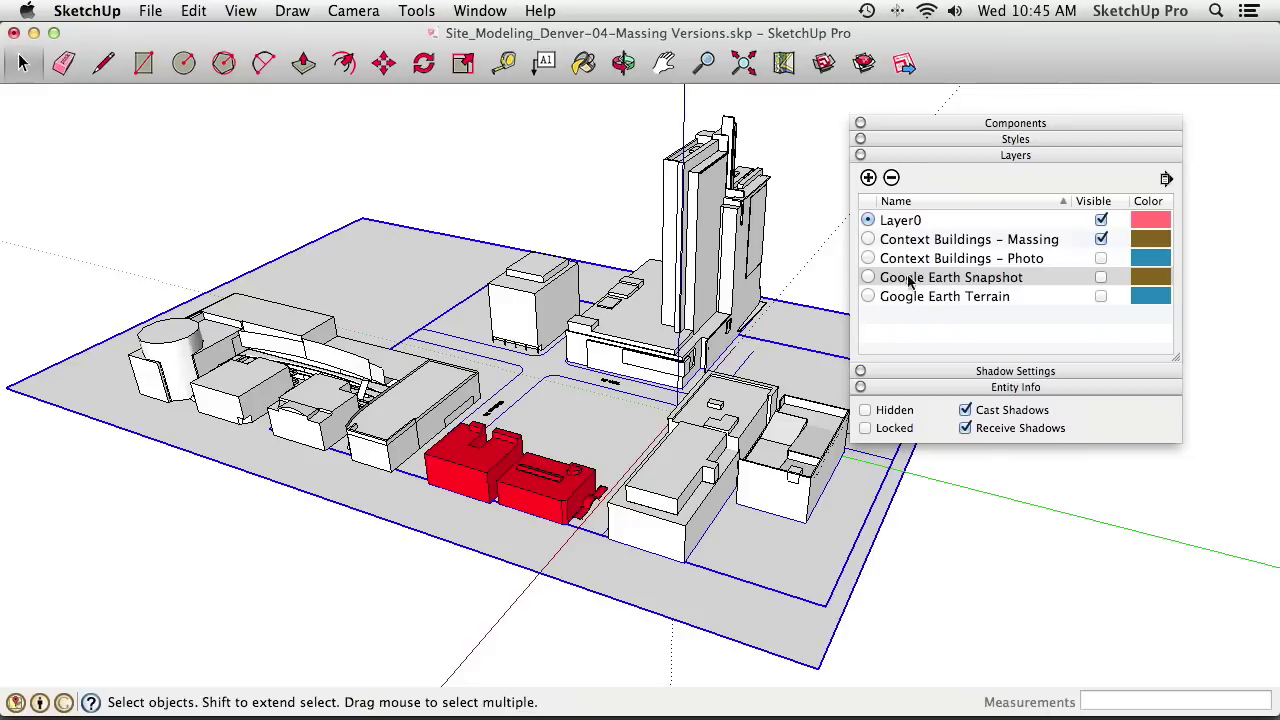
click(993, 390)
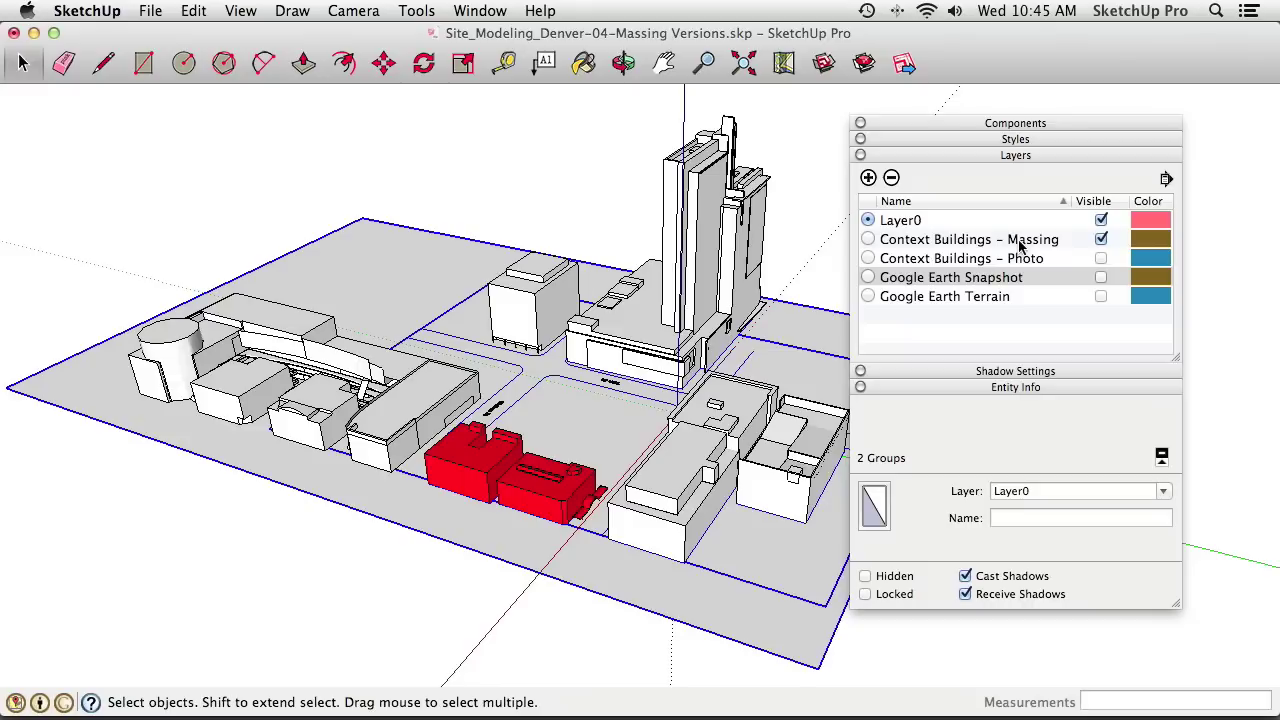
click(1153, 494)
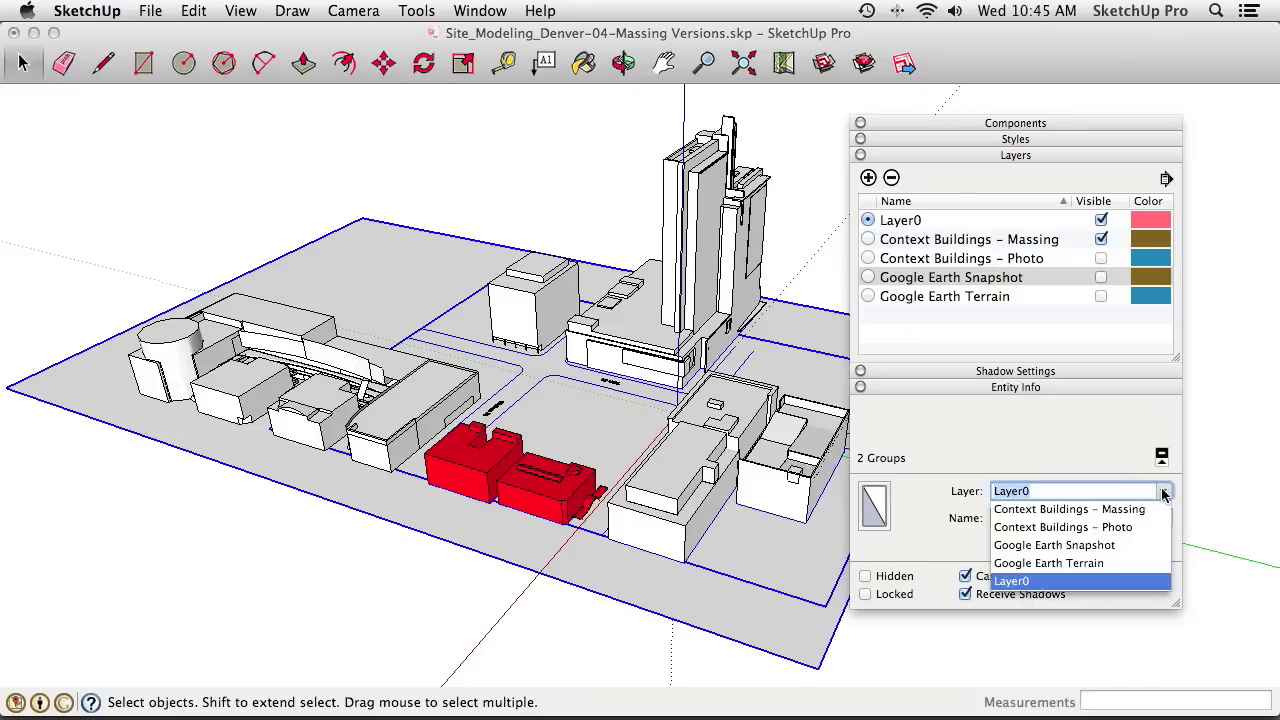
click(1081, 510)
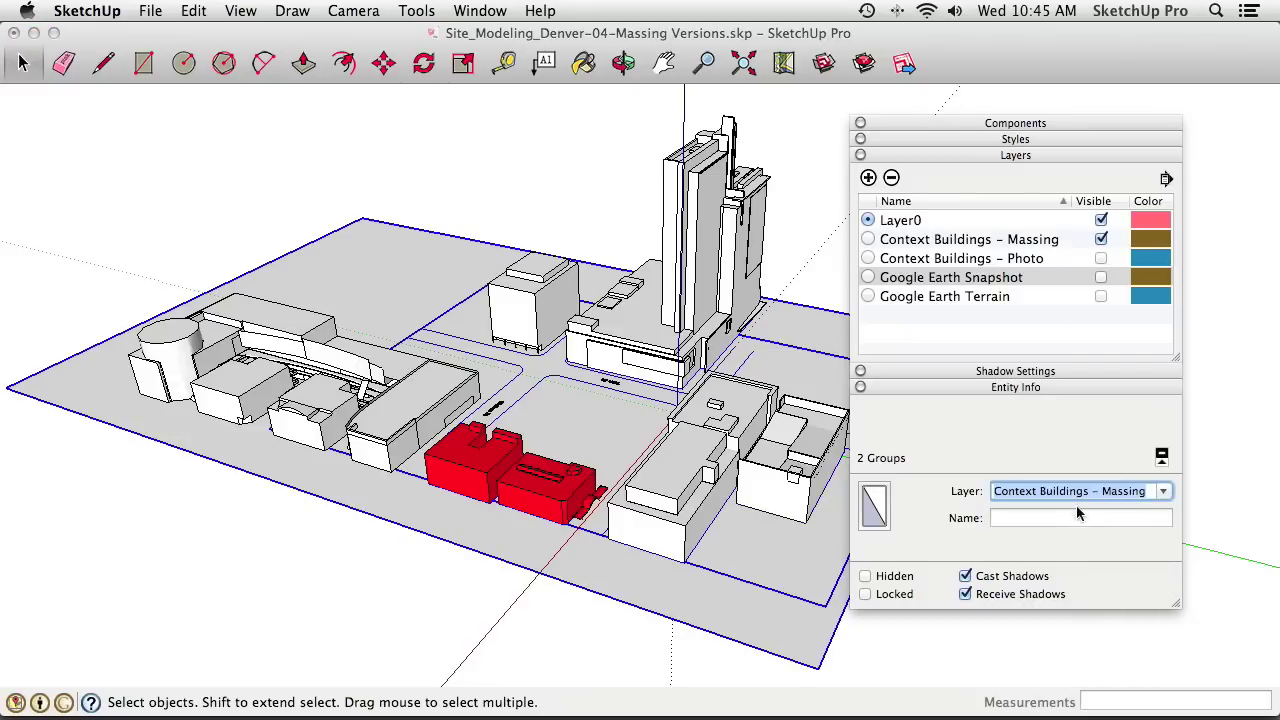
click(953, 392)
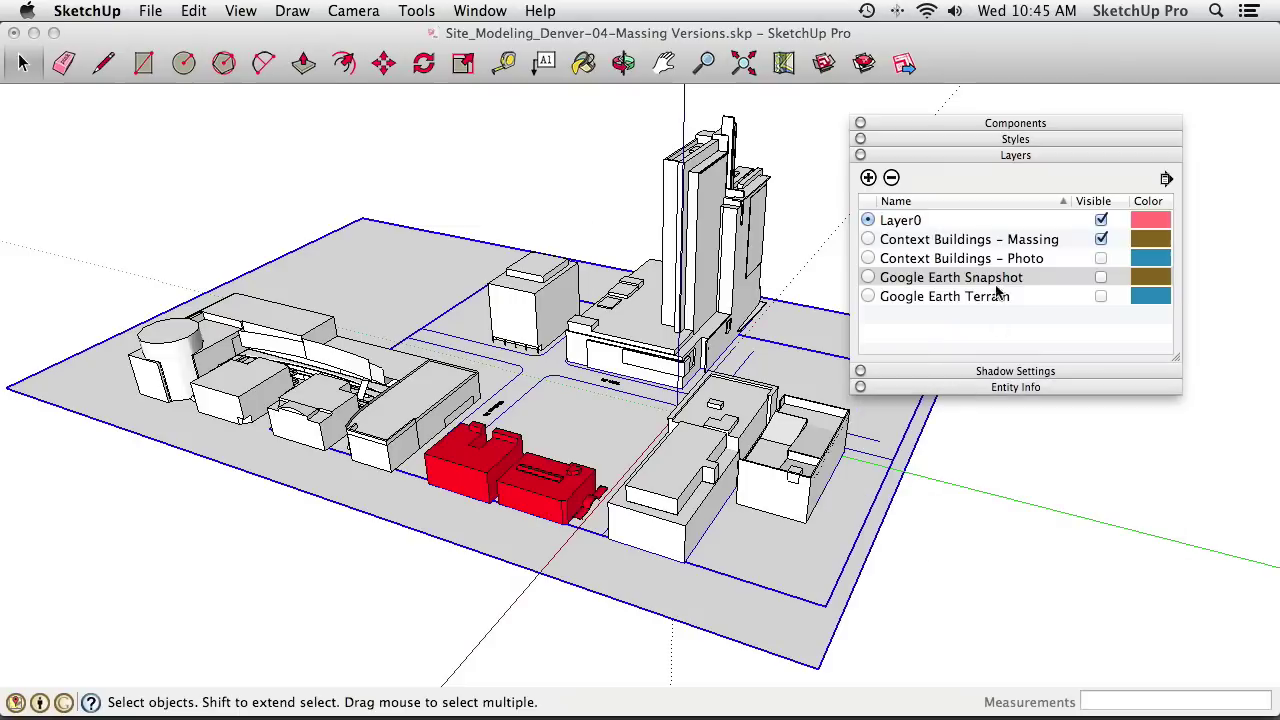
Open the Scenes window with its details expanded and place it beside the model
click(476, 12)
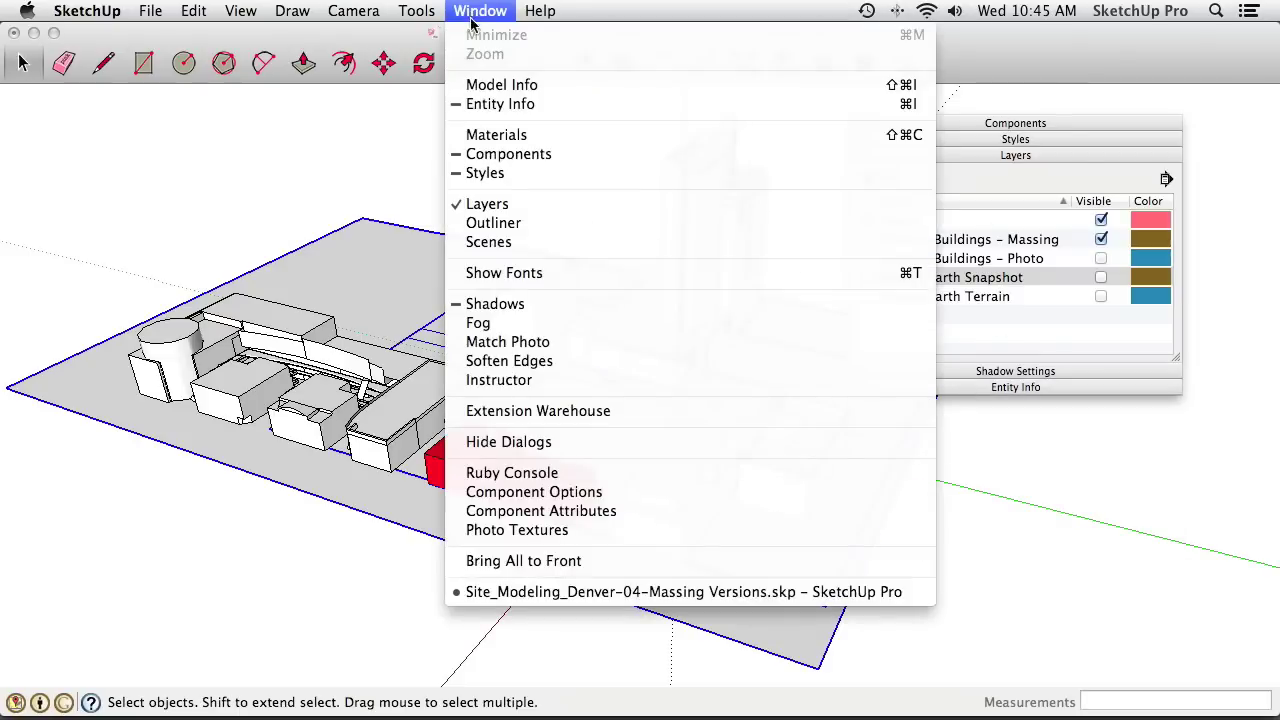
click(506, 246)
drag(1167, 33, 257, 138)
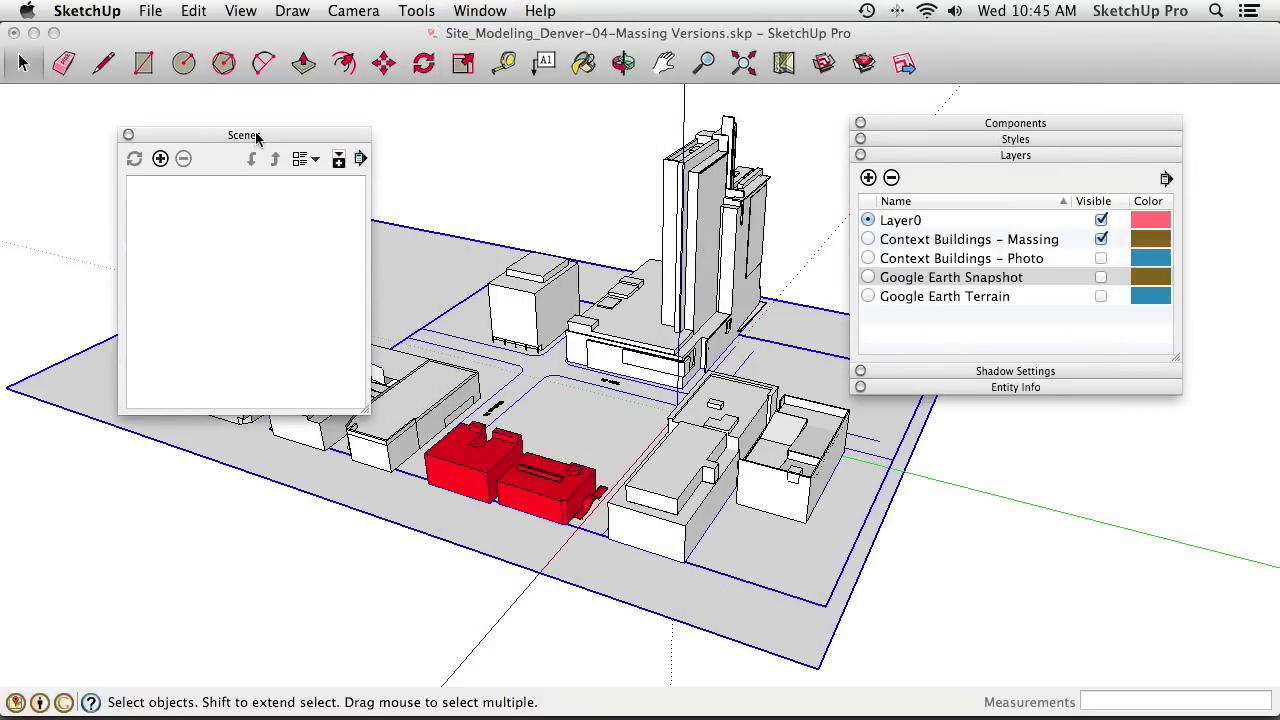
click(339, 160)
drag(316, 137, 263, 123)
Add a scene of the deselected massing site view, saving the style changes as a new style
middle_drag(754, 346, 677, 323)
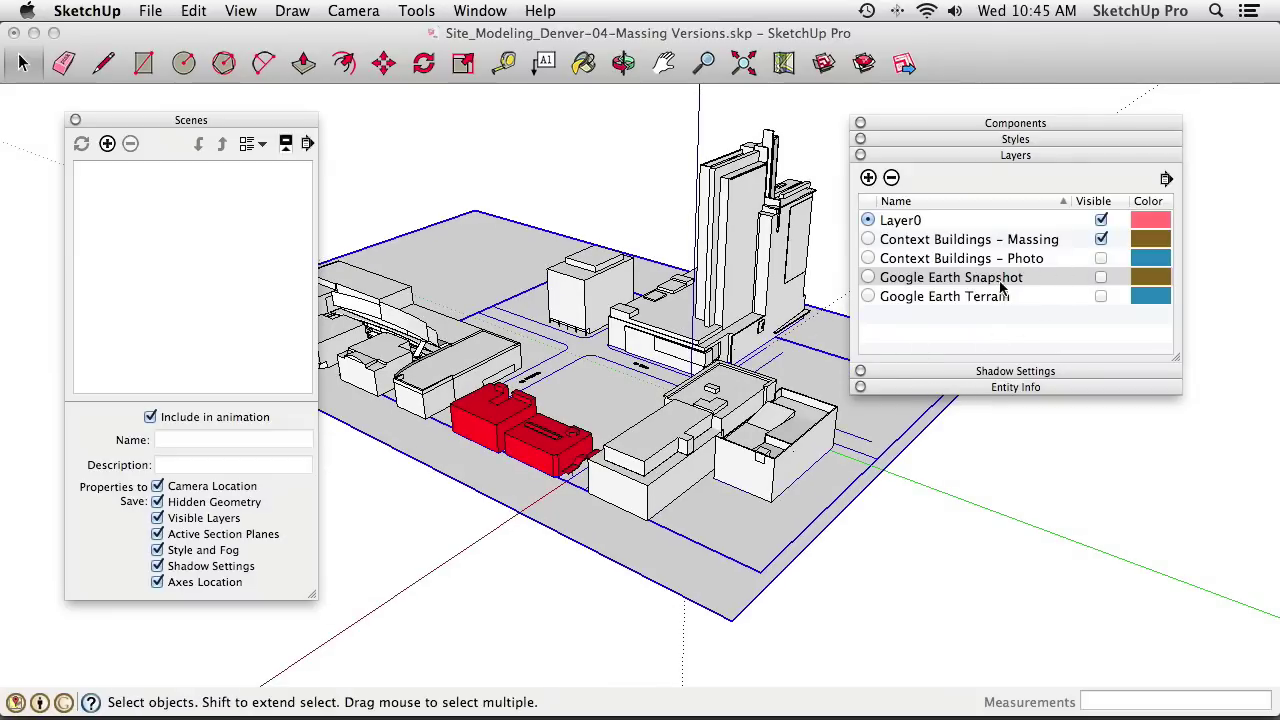
click(640, 232)
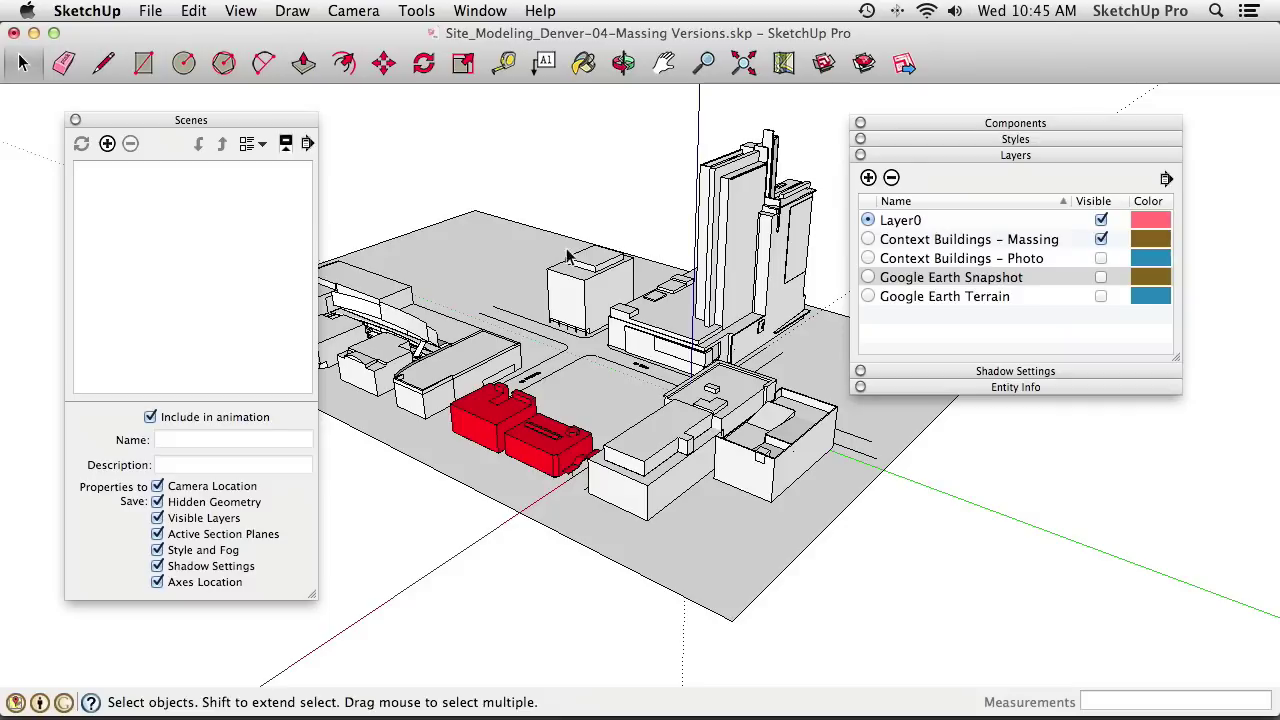
click(108, 144)
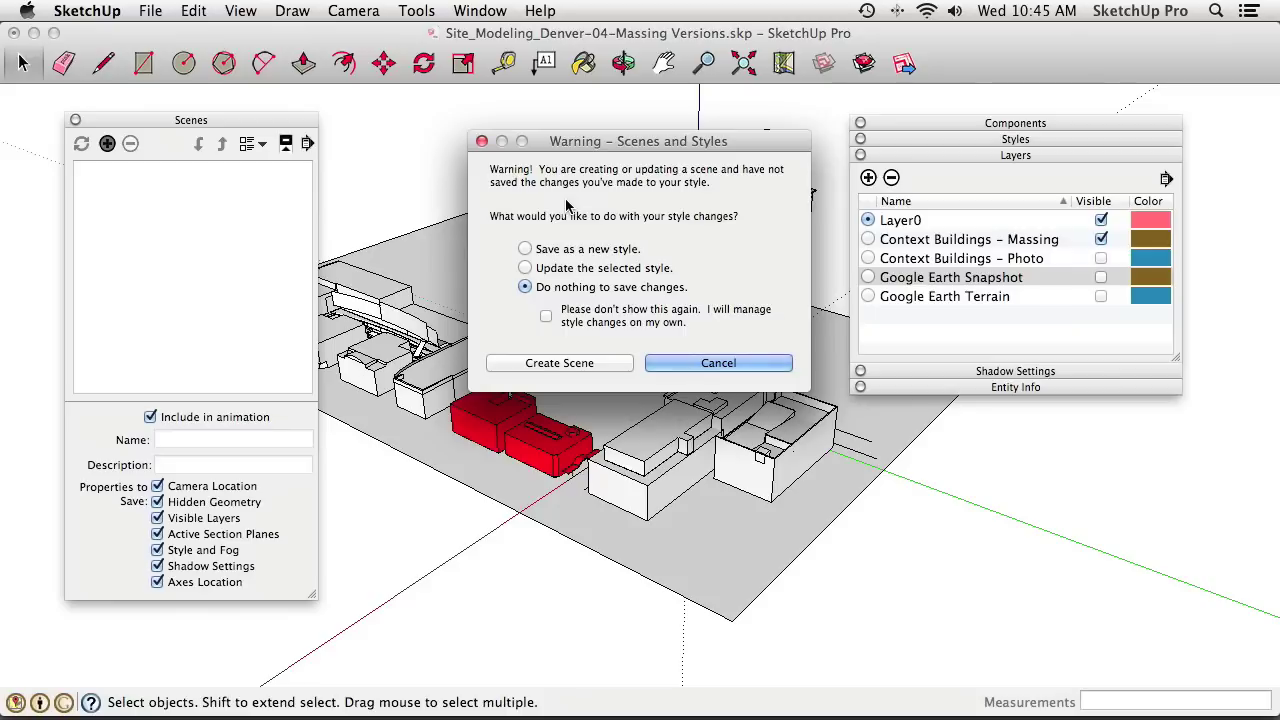
click(526, 250)
click(585, 364)
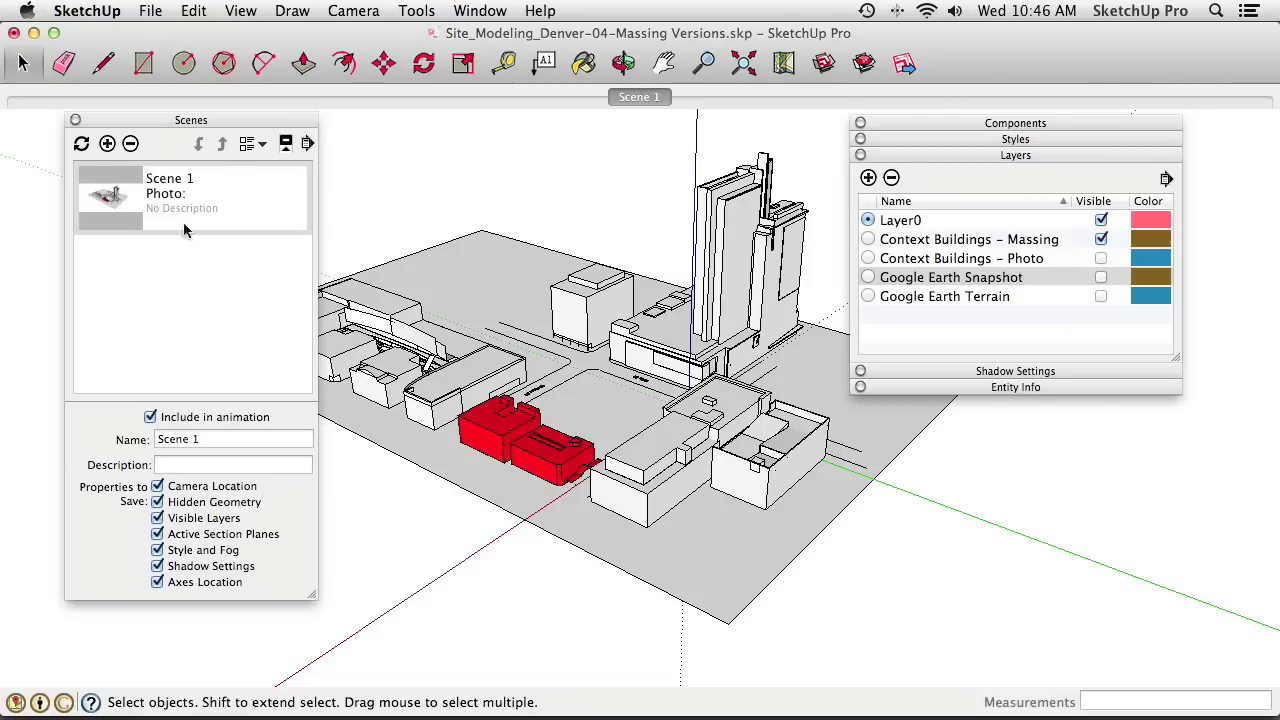
Display the scenes as a list and rename the new scene Massing
click(262, 146)
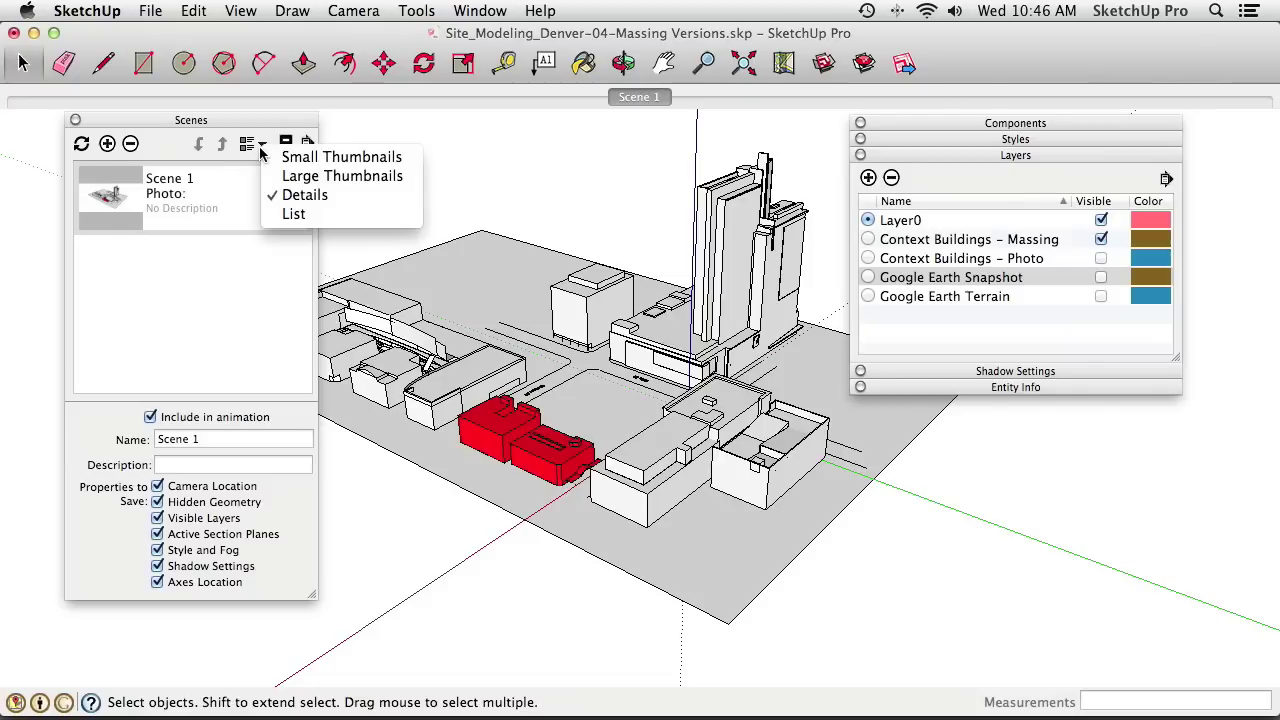
click(290, 212)
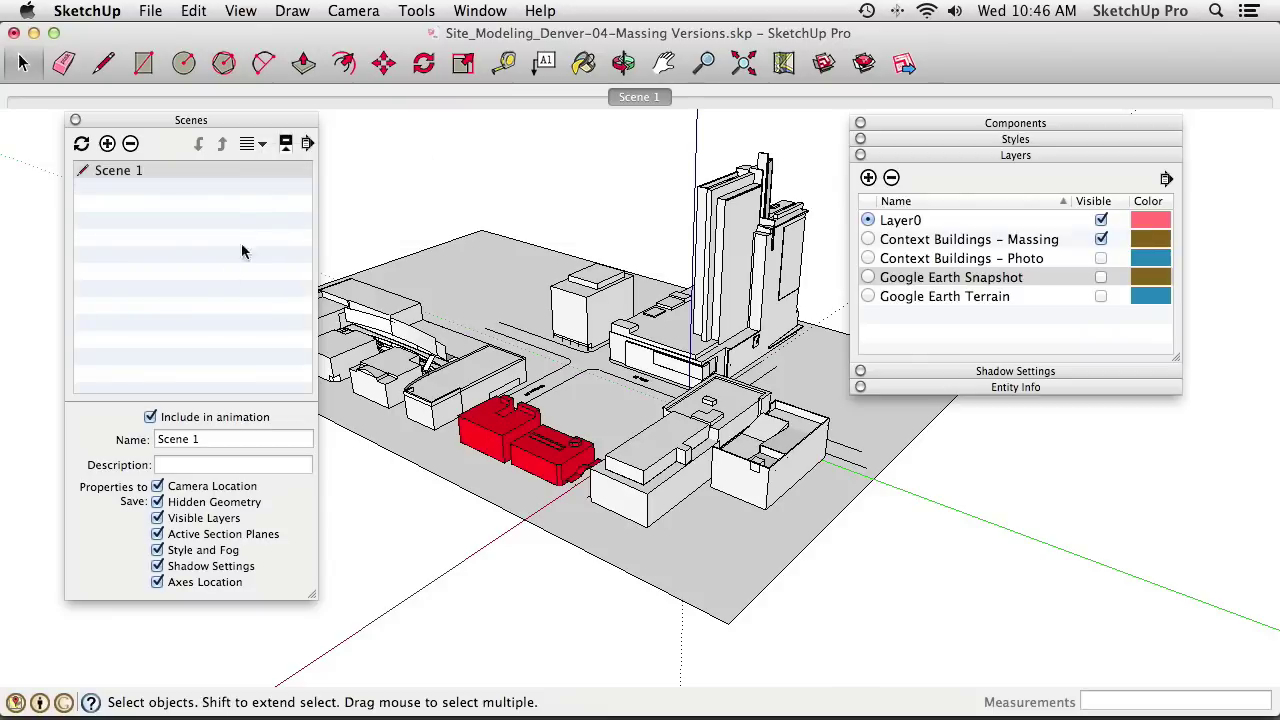
click(198, 441)
drag(205, 440, 154, 428)
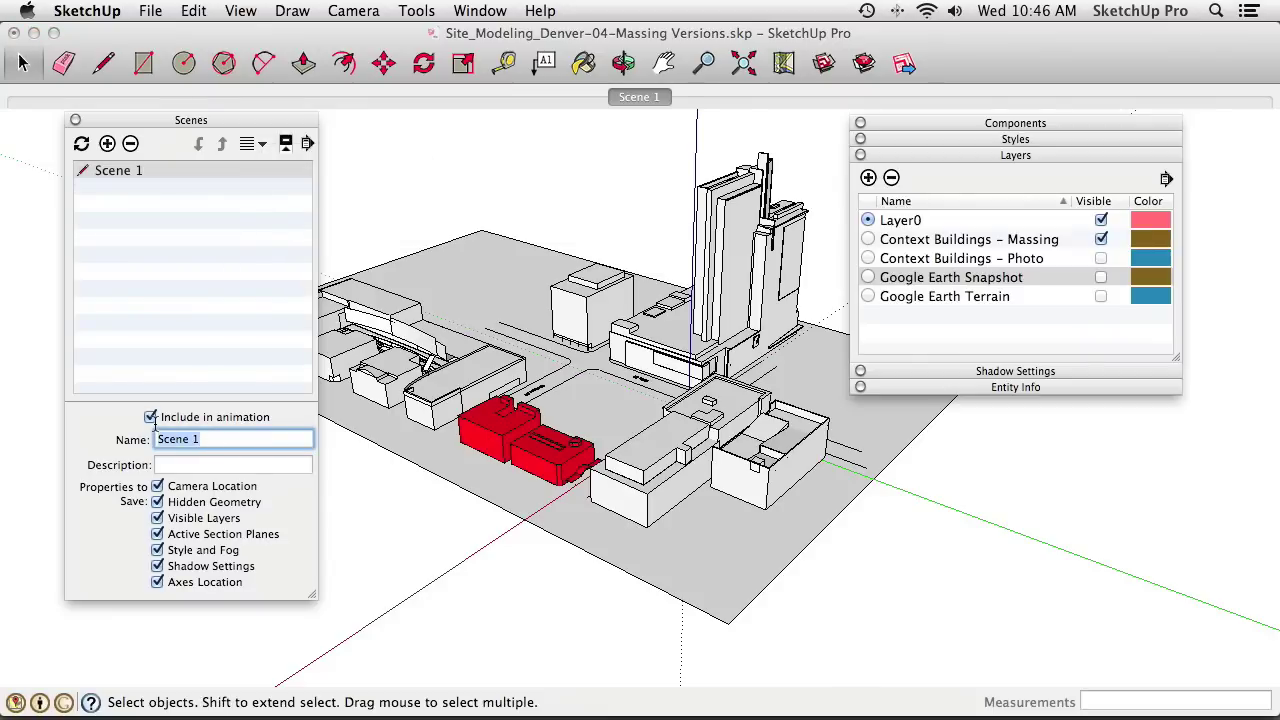
text(Ma)
key(Return)
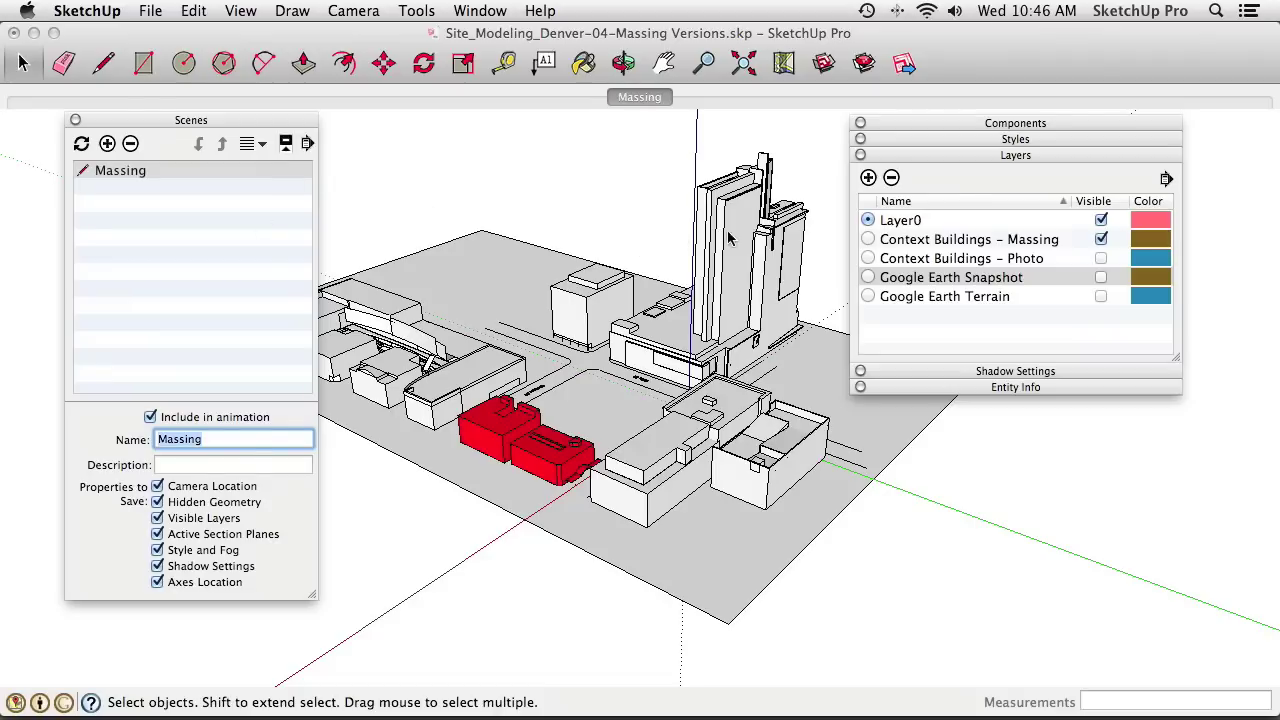
Hide the Context Buildings - Massing layer and show the Google Earth Terrain and Context Buildings - Photo layers
click(1101, 240)
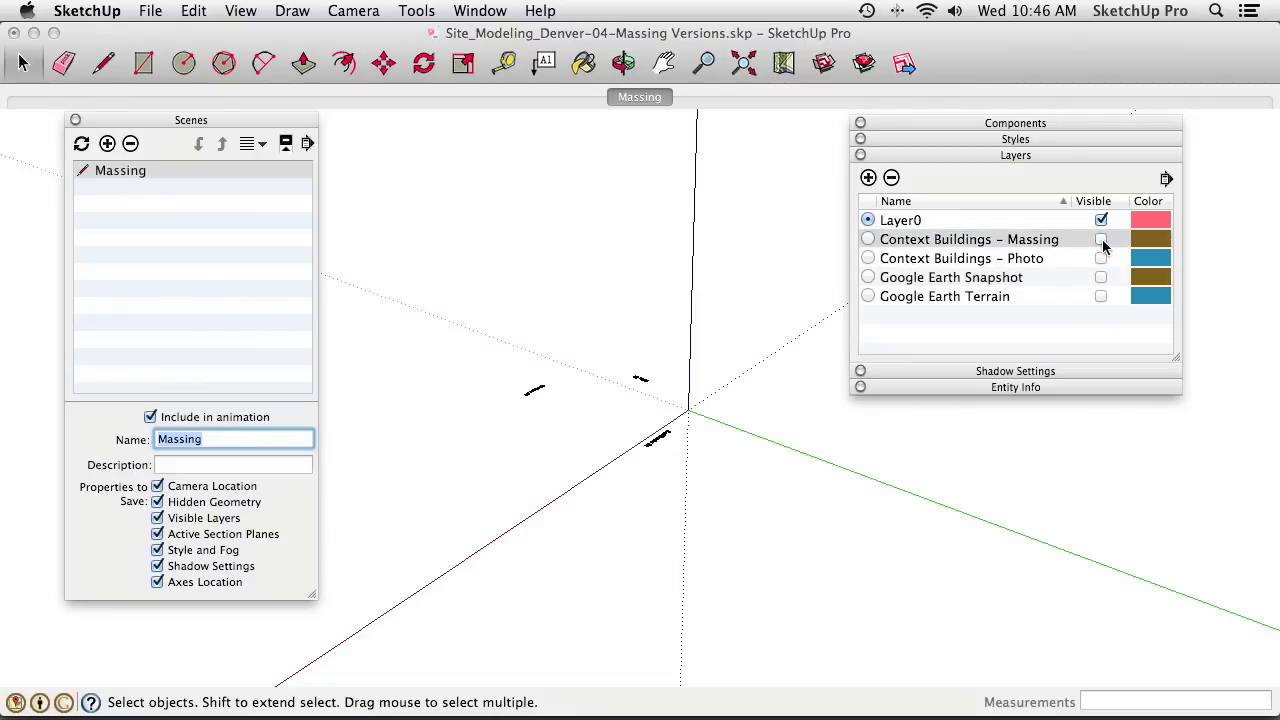
click(1101, 297)
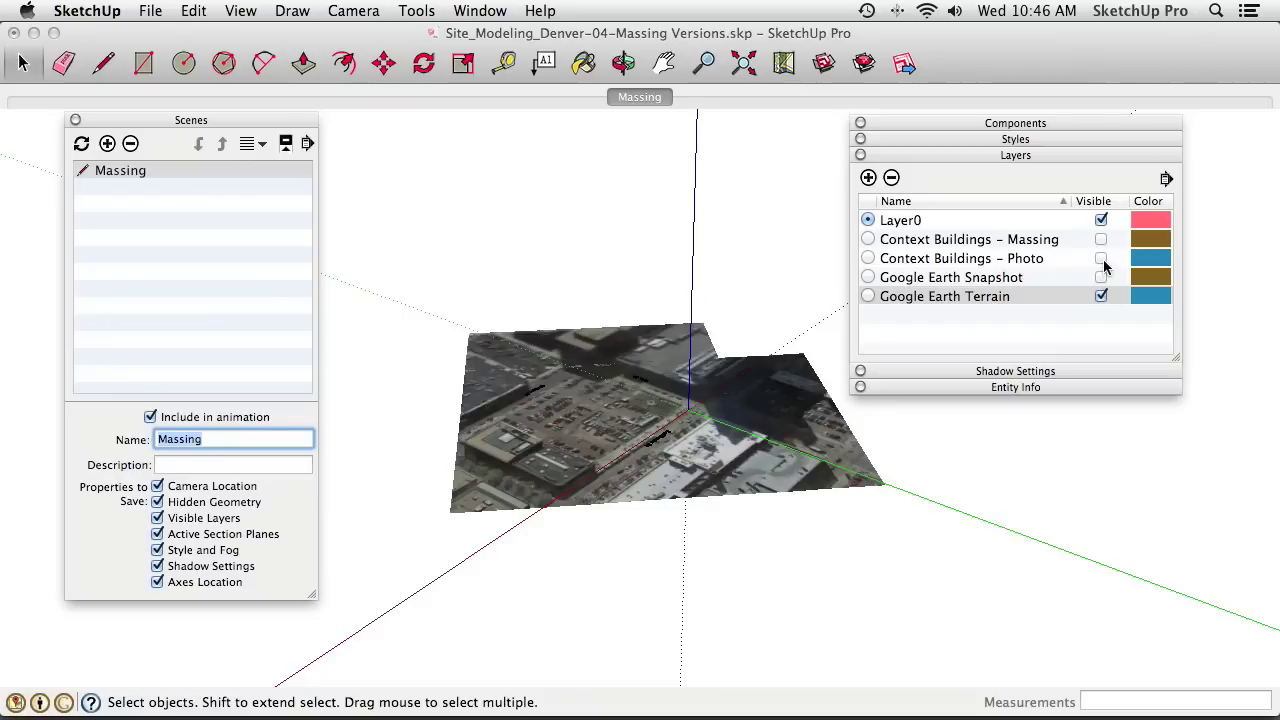
click(1101, 259)
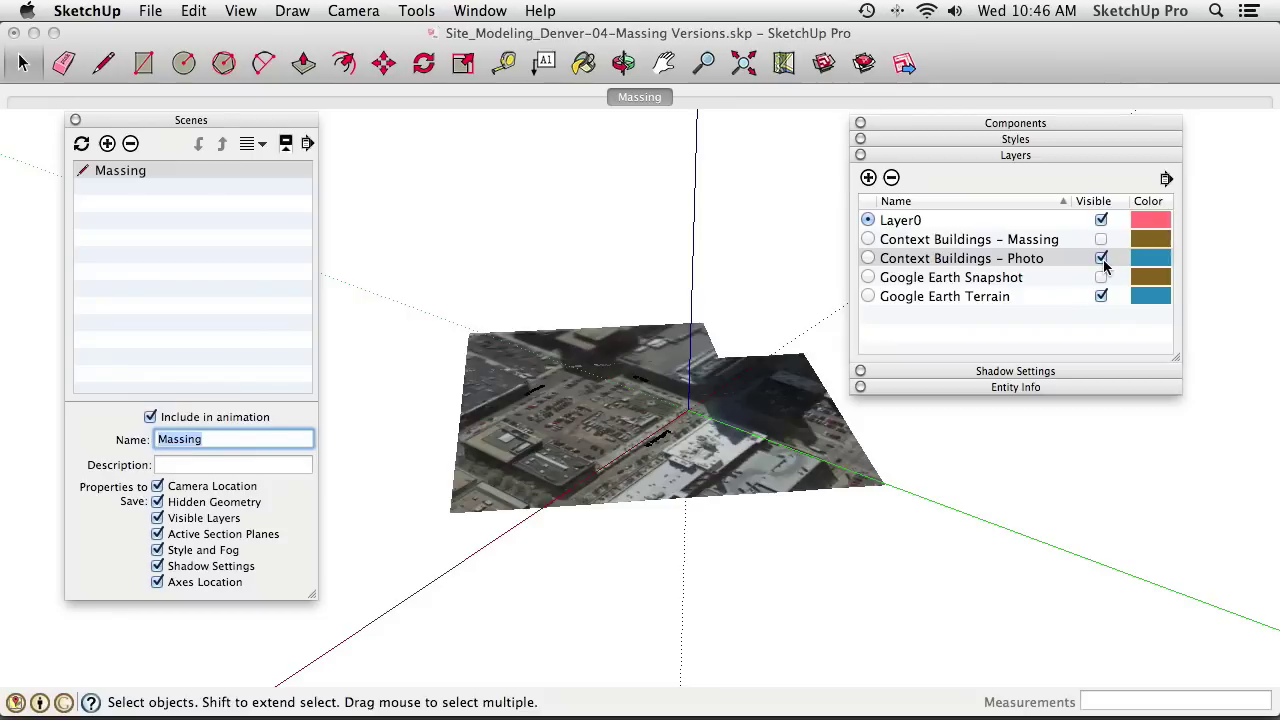
Assign the three 3D street name labels to the Context Buildings - Massing layer
middle_drag(908, 454, 690, 460)
scroll(672, 460, up, 4)
click(672, 455)
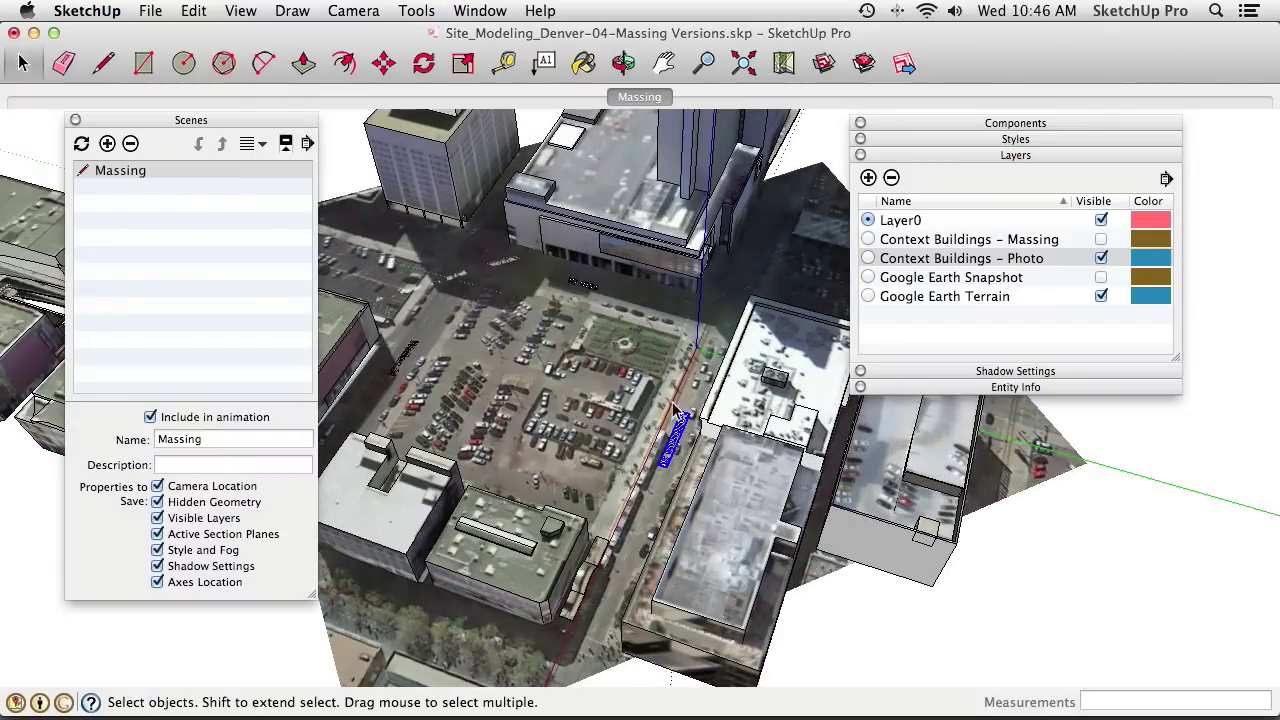
shift+click(583, 287)
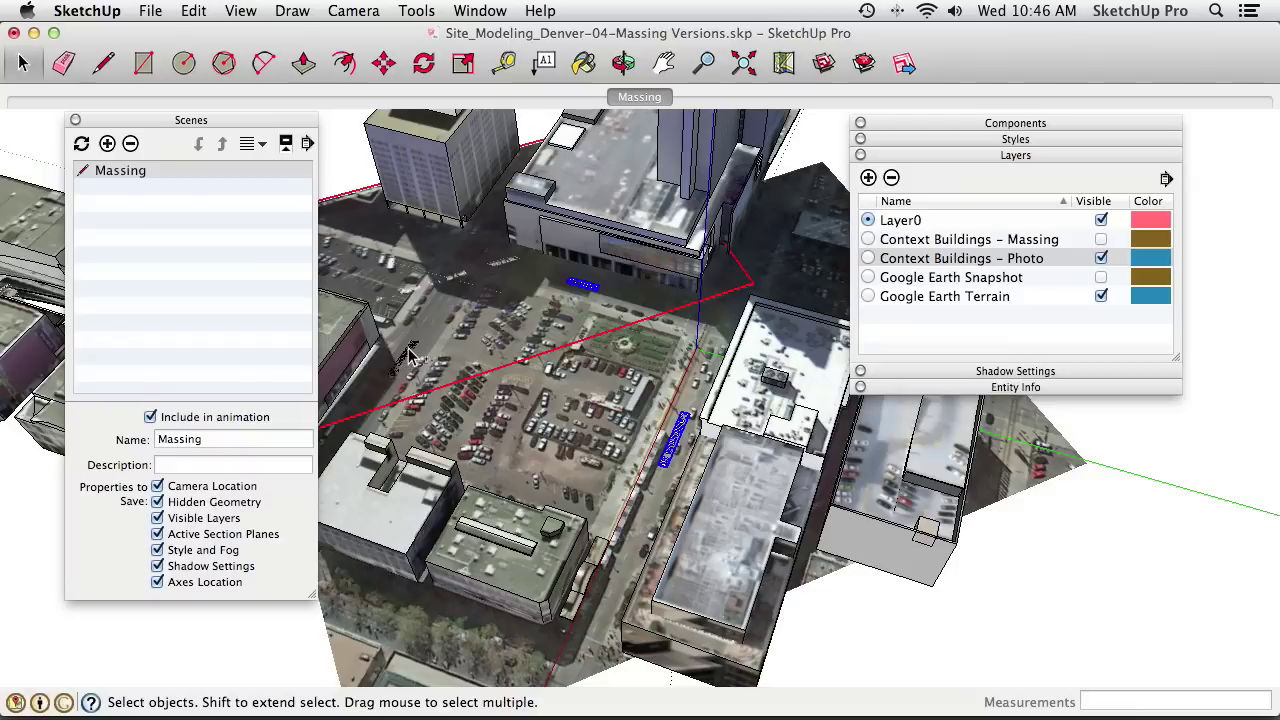
middle_drag(480, 380, 632, 296)
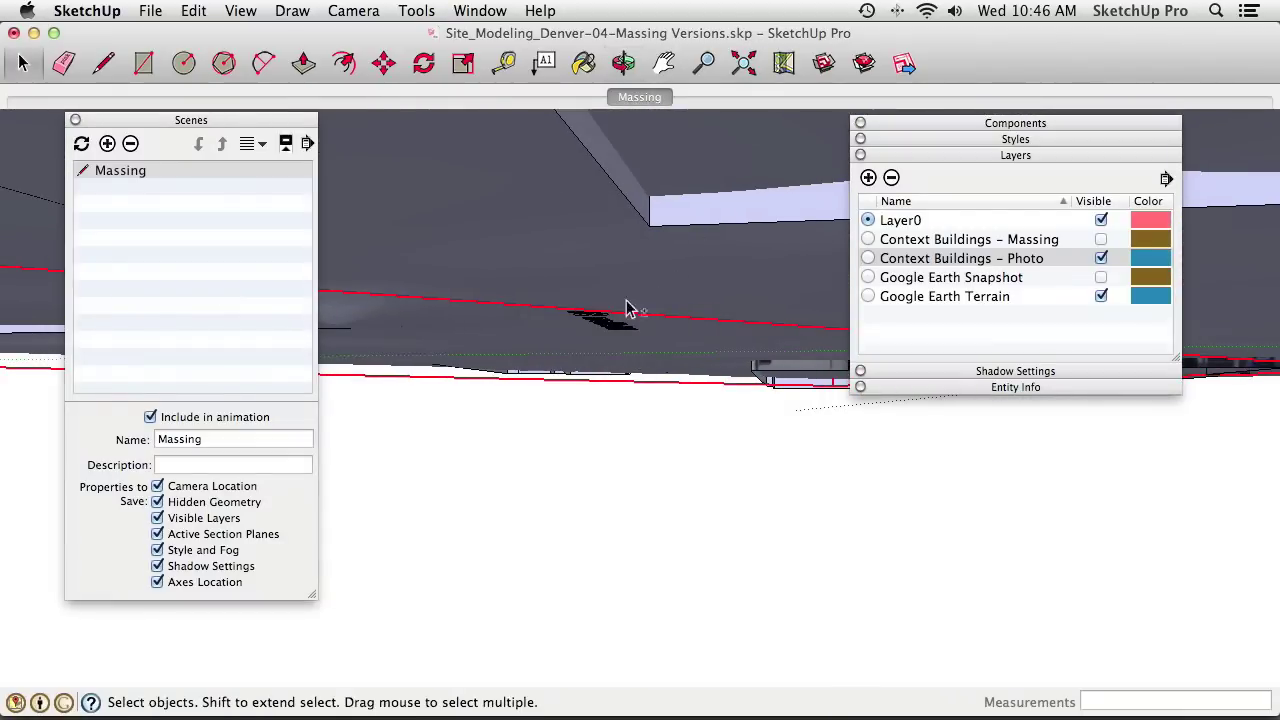
click(600, 325)
middle_drag(586, 271, 571, 420)
scroll(555, 463, down, 10)
click(1025, 388)
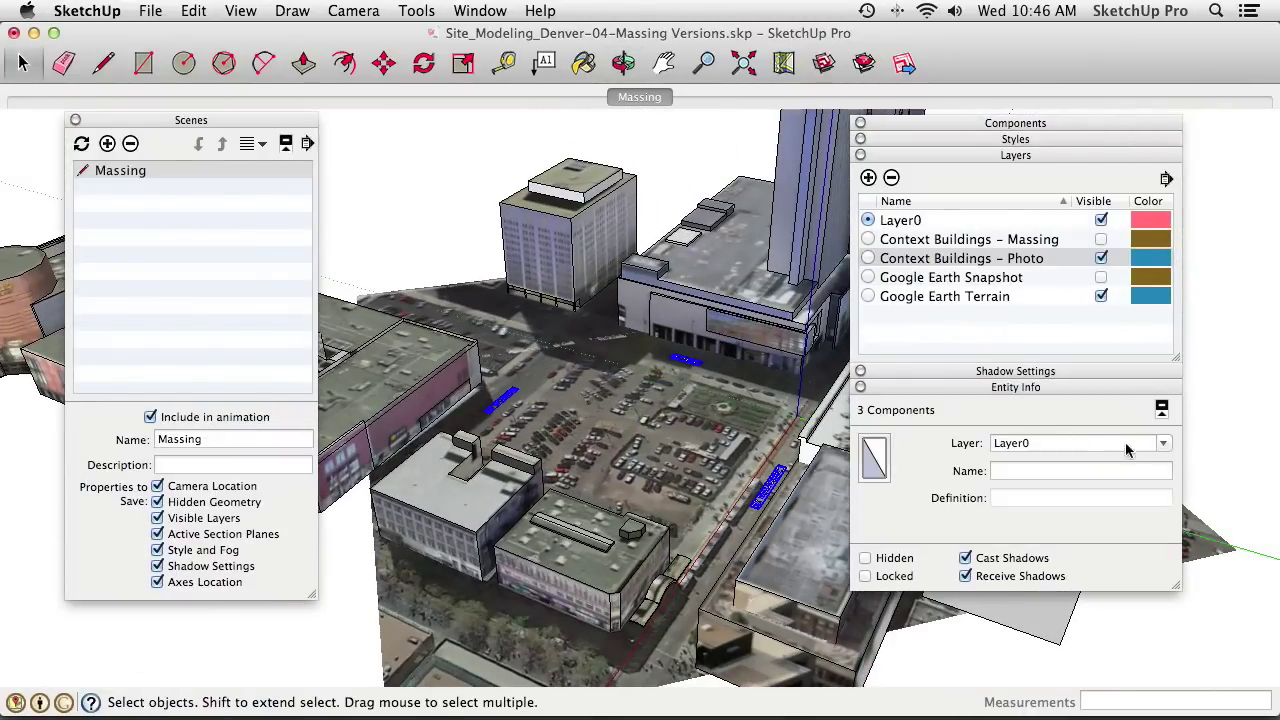
click(1163, 444)
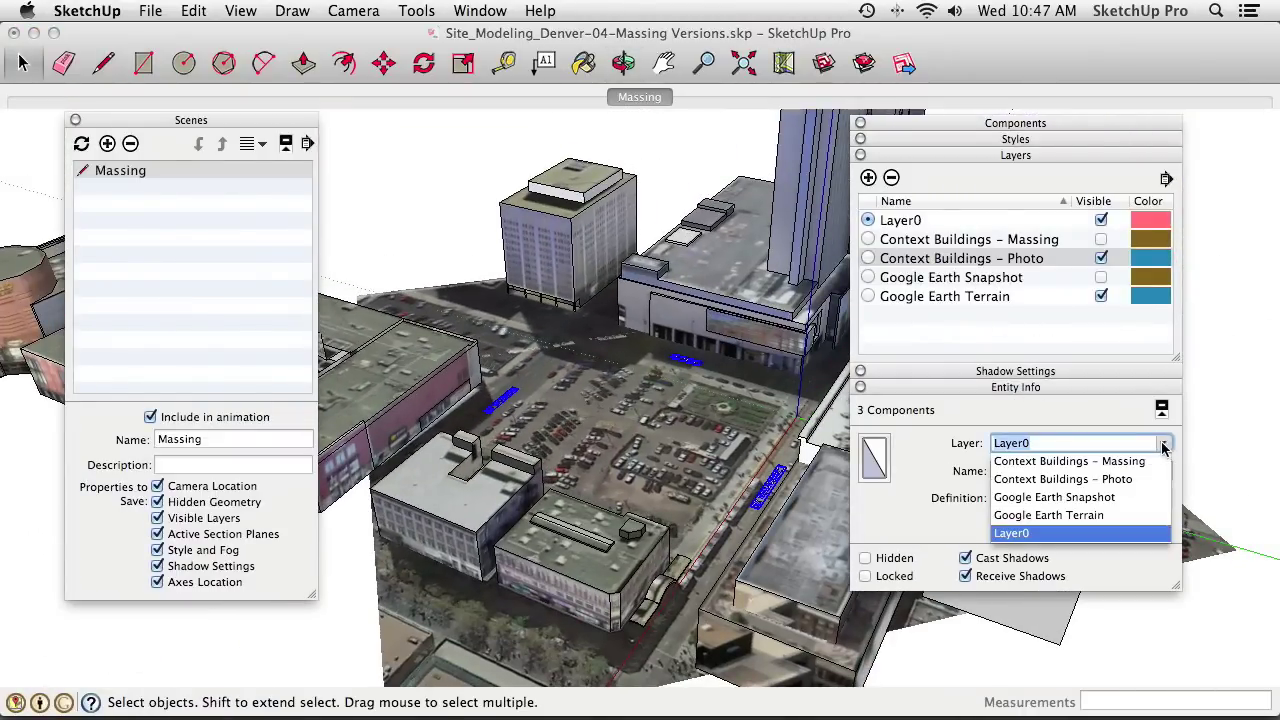
click(1078, 462)
click(1063, 386)
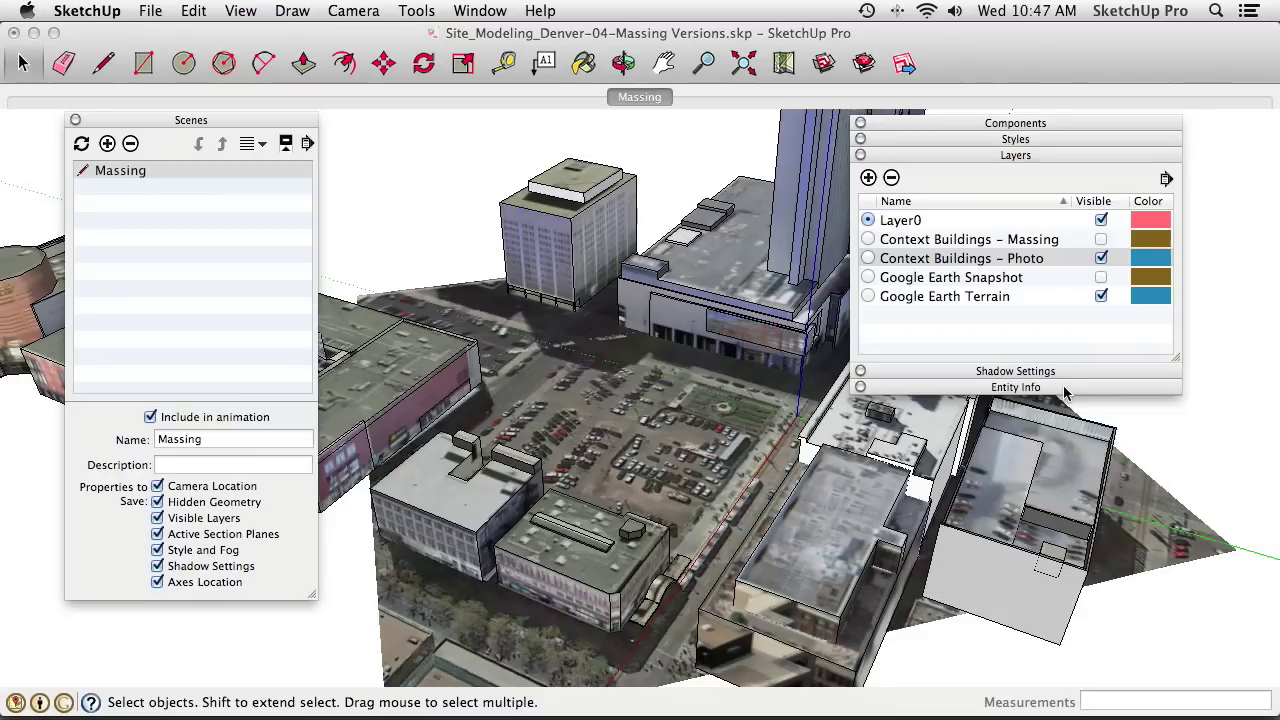
Add a second scene of the photo-textured site and name it Photo
middle_drag(742, 362, 620, 383)
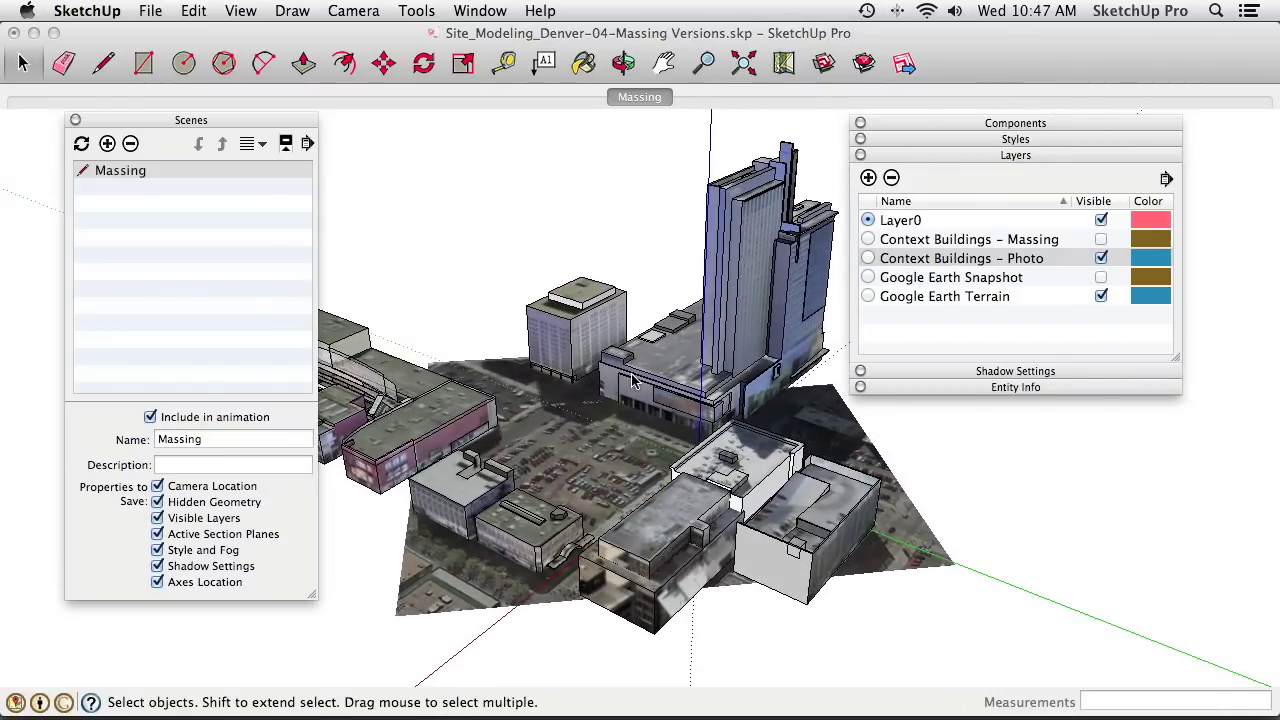
click(107, 144)
triple_click(170, 442)
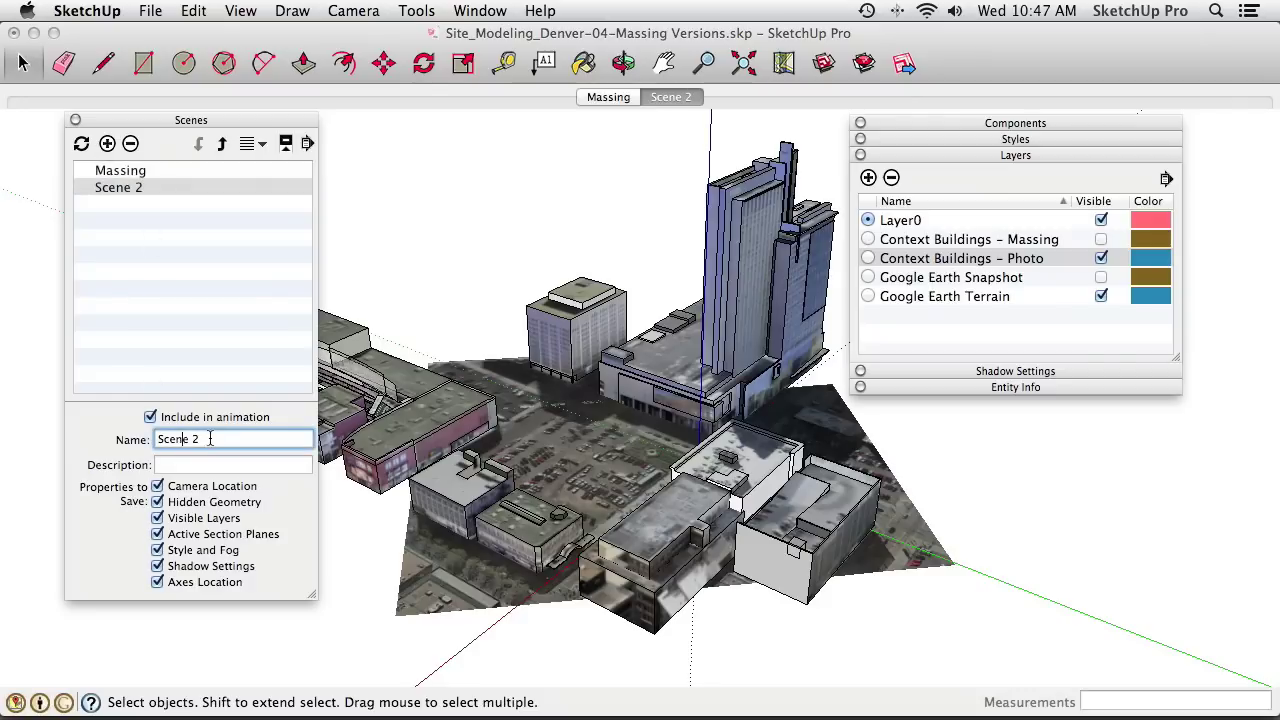
text(Photo)
key(Return)
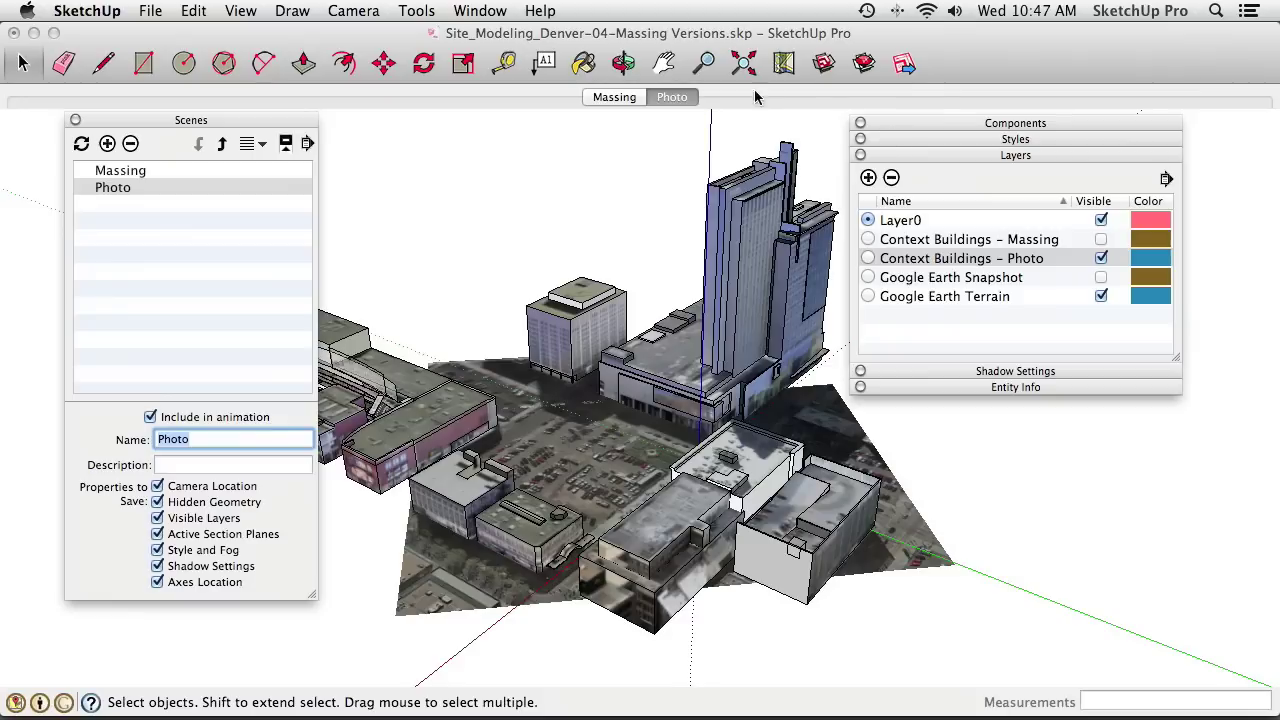
Collapse the Layers and Scenes windows and compare the Massing and Photo scenes
click(953, 155)
click(250, 121)
click(614, 98)
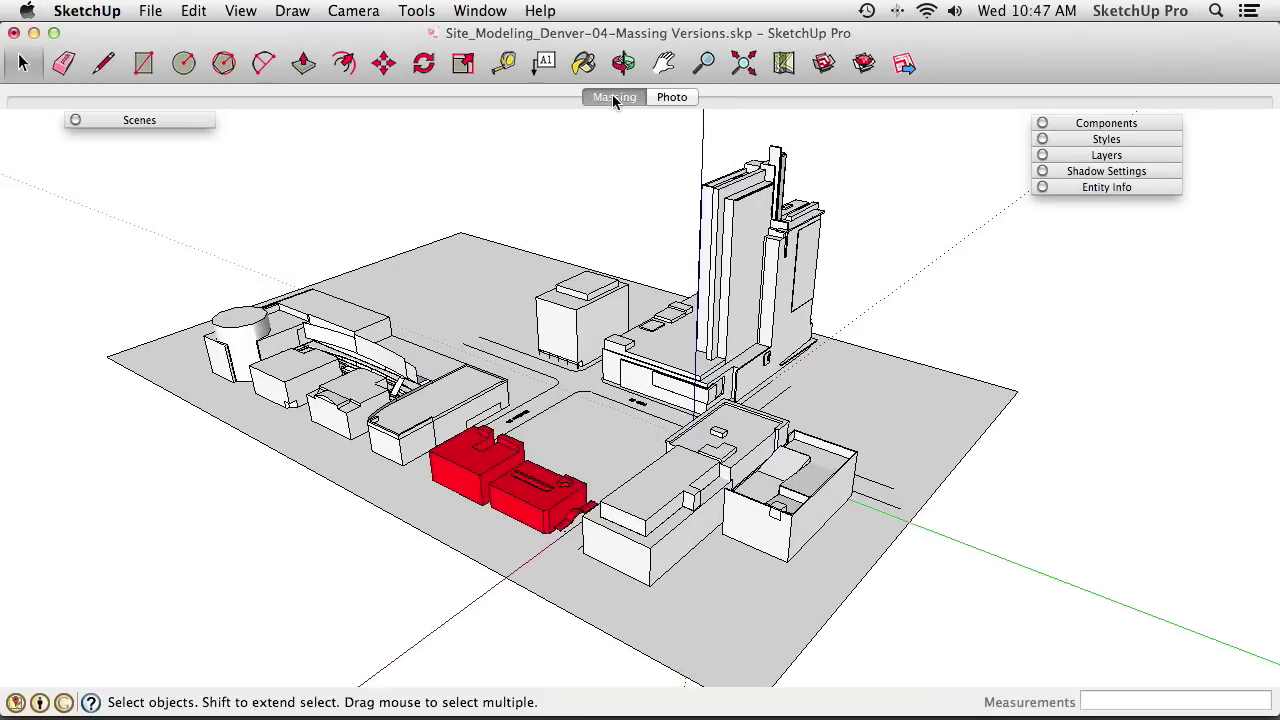
click(670, 97)
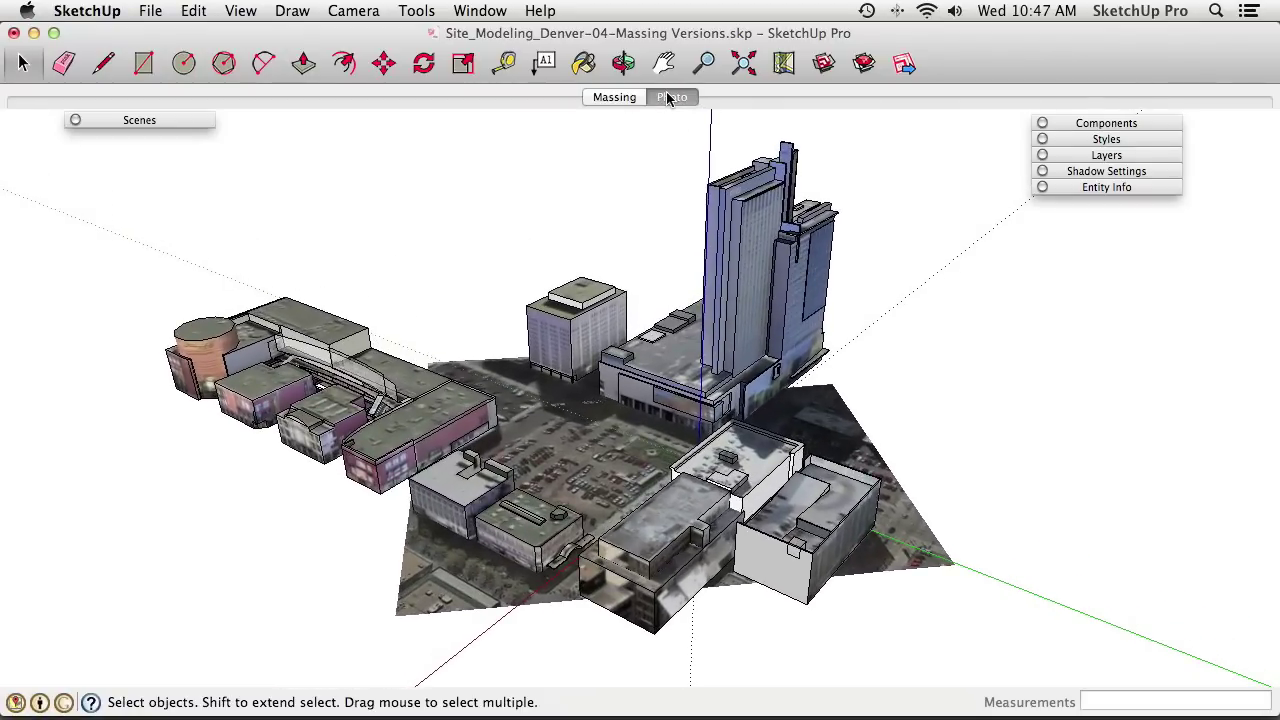
middle_drag(690, 380, 790, 420)
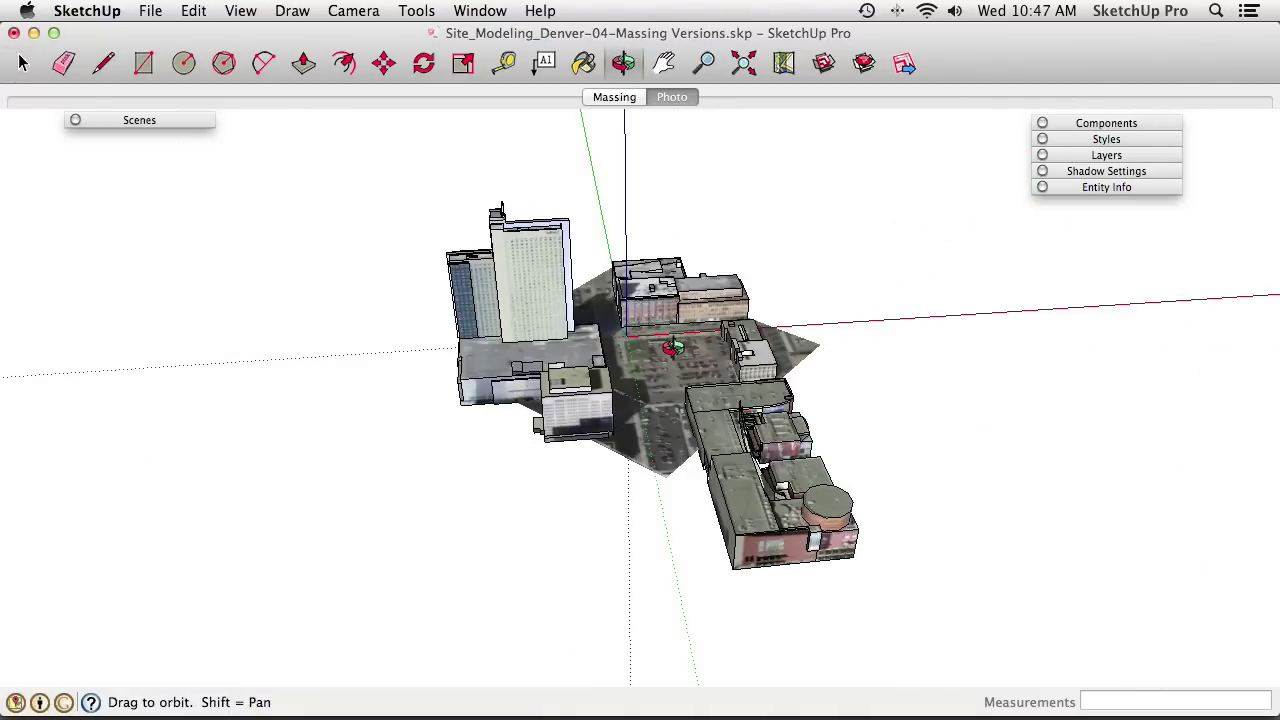
scroll(672, 347, up, 5)
middle_drag(397, 492, 645, 355)
click(141, 67)
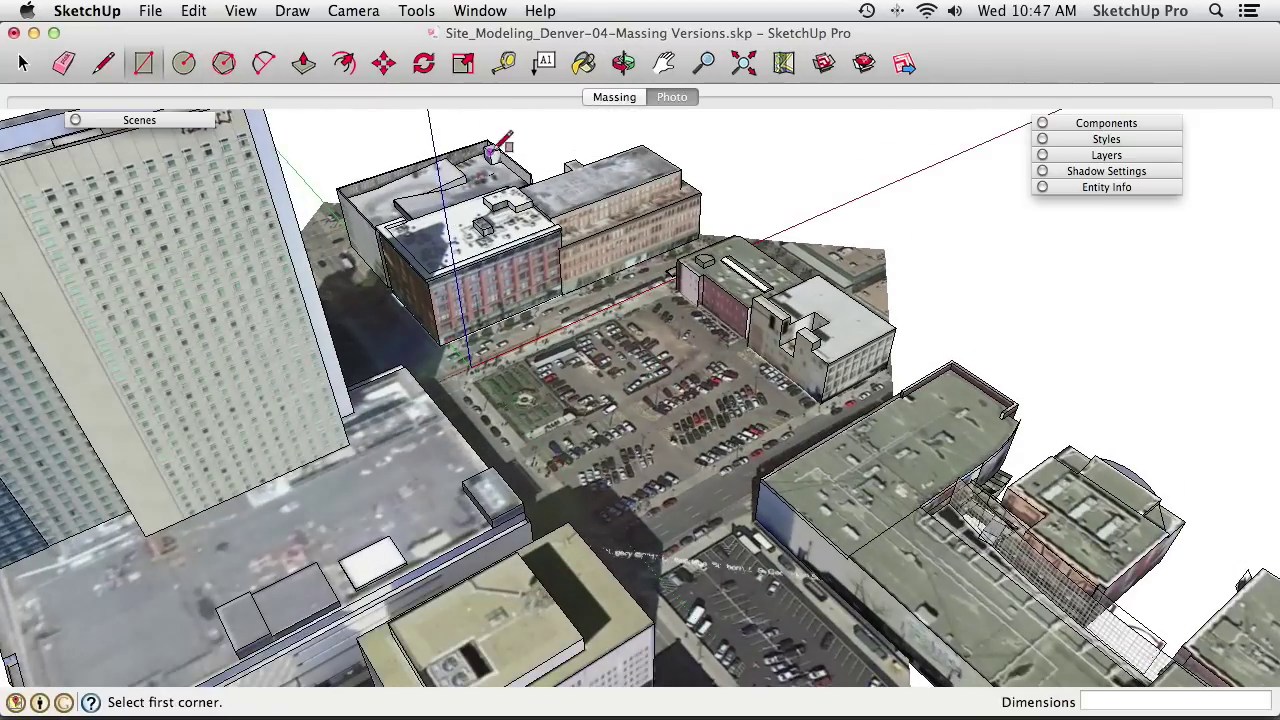
click(503, 377)
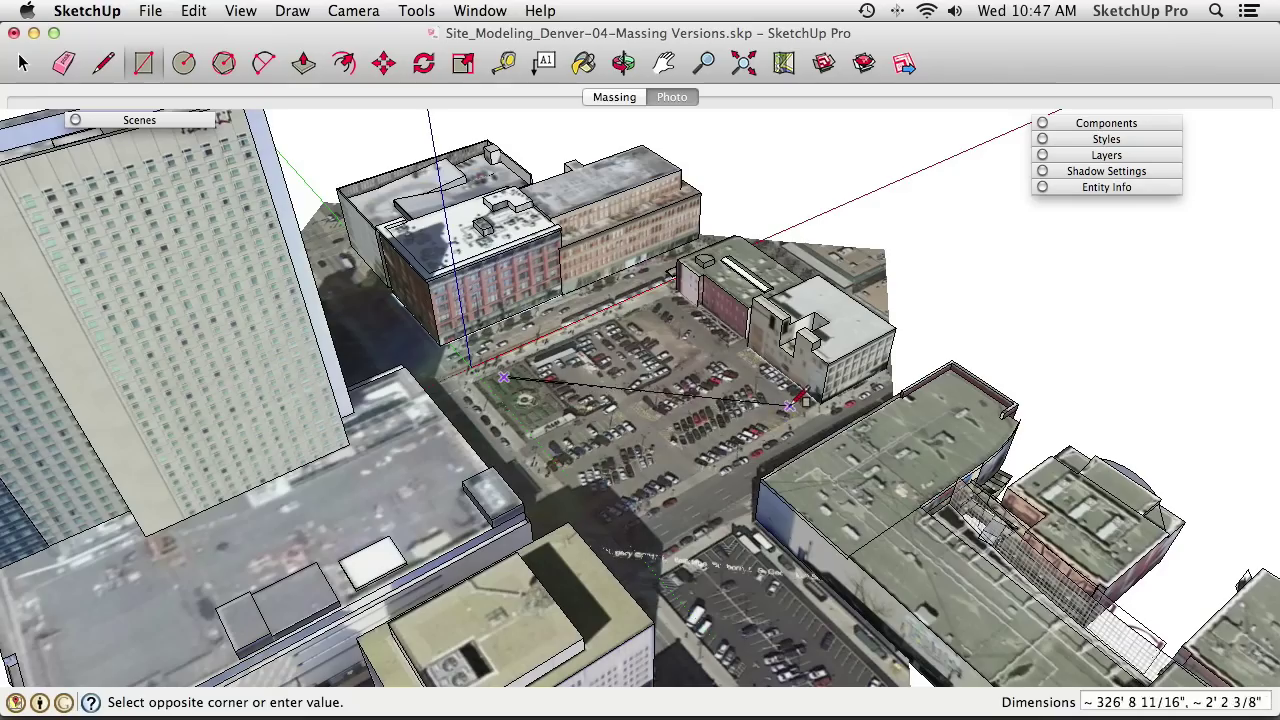
click(676, 399)
middle_drag(676, 399, 735, 328)
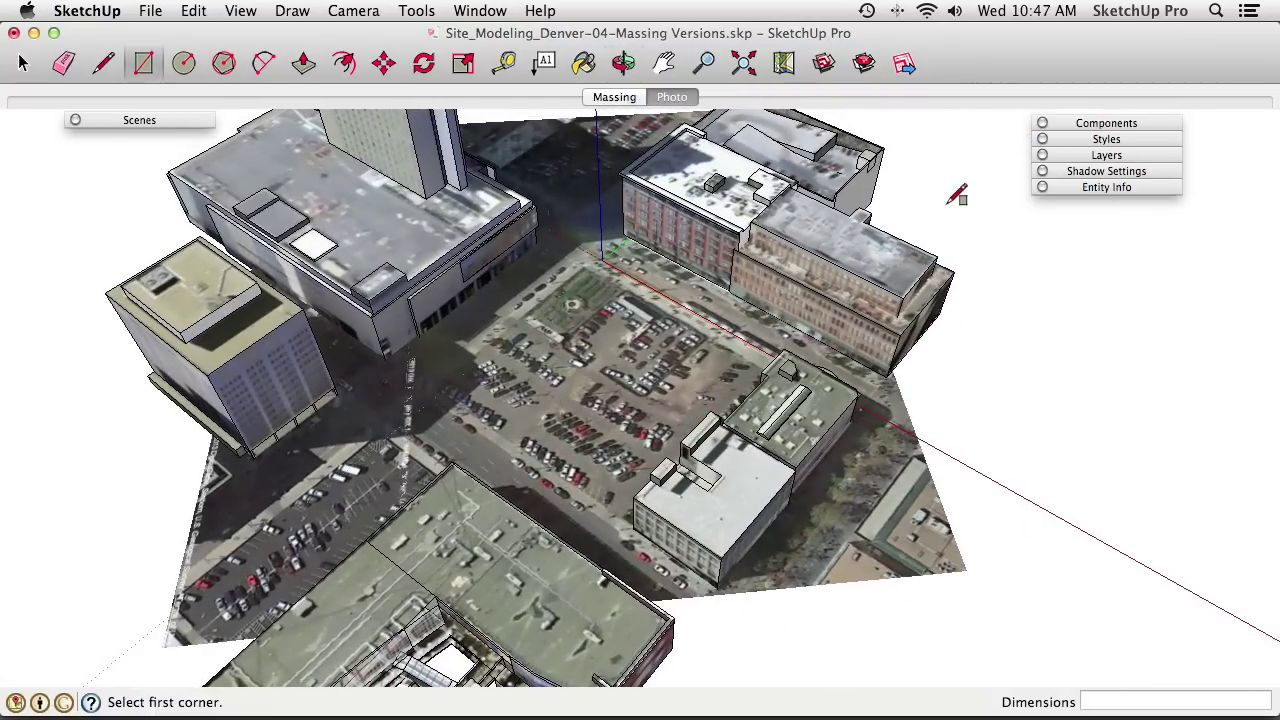
View the photo-textured site from several angles, then return to the Massing scene
shift+middle_drag(640, 368, 677, 335)
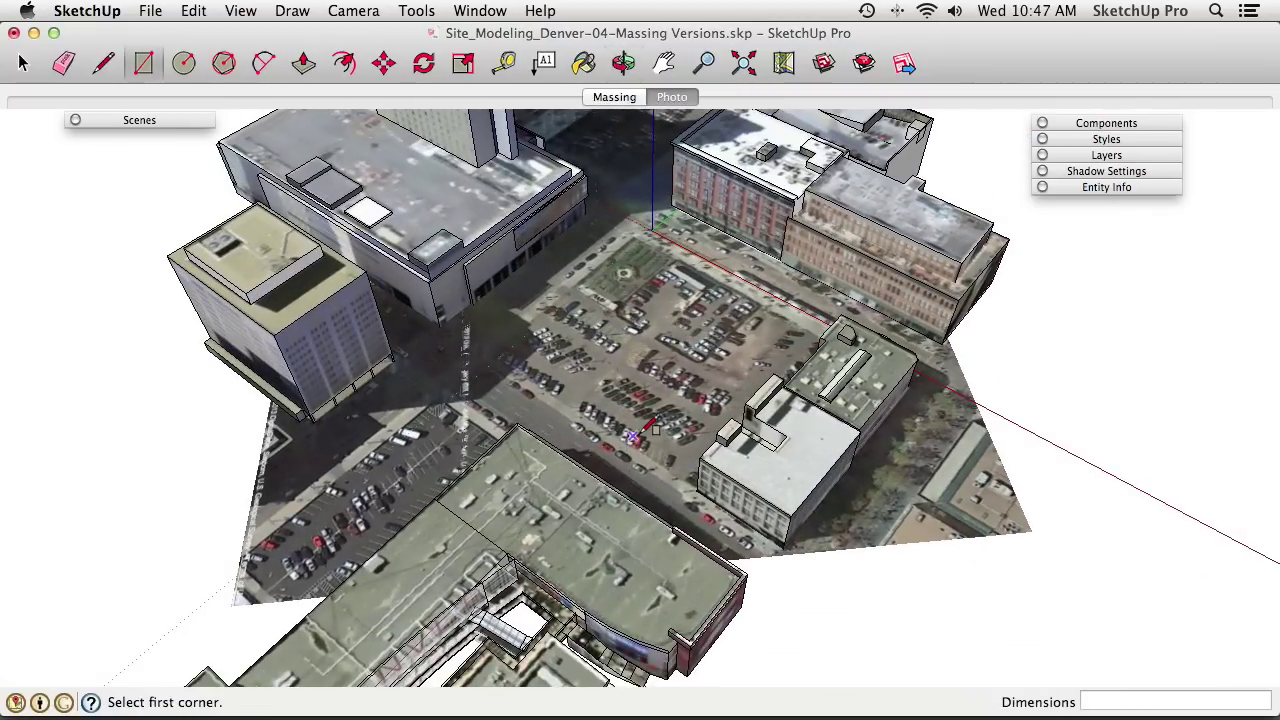
scroll(683, 420, down, 4)
middle_drag(684, 420, 500, 348)
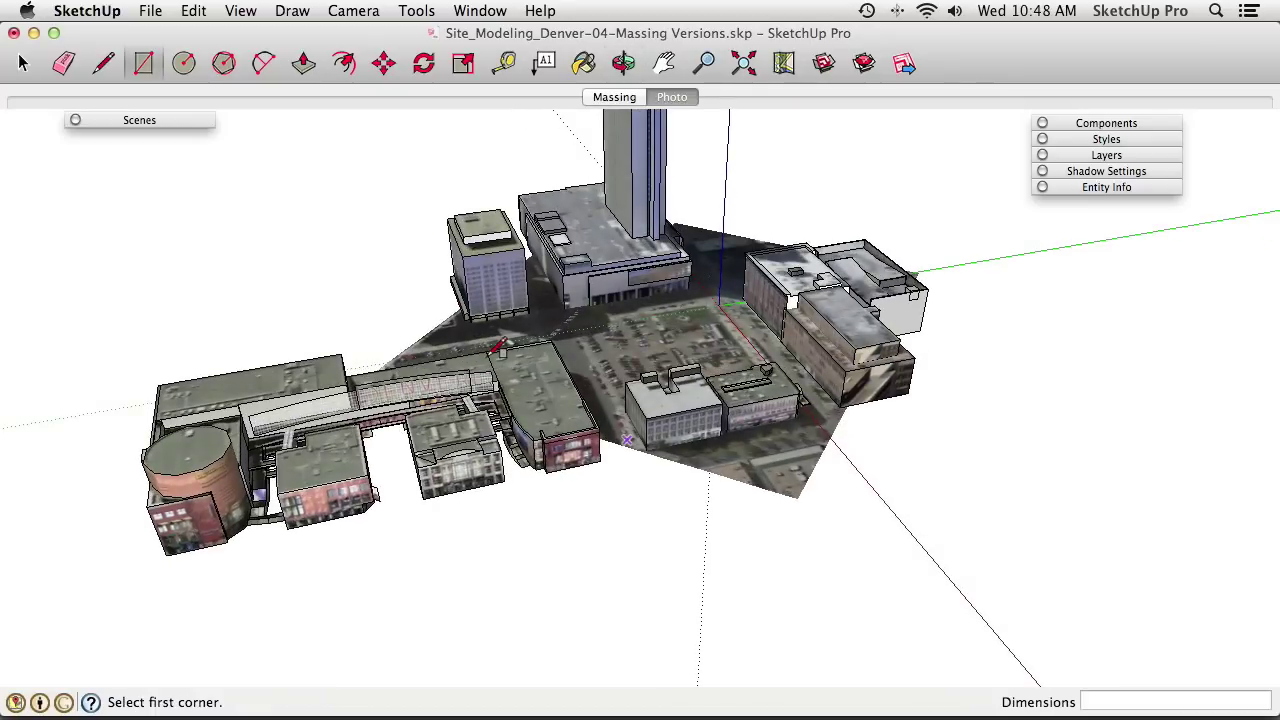
middle_drag(502, 348, 673, 345)
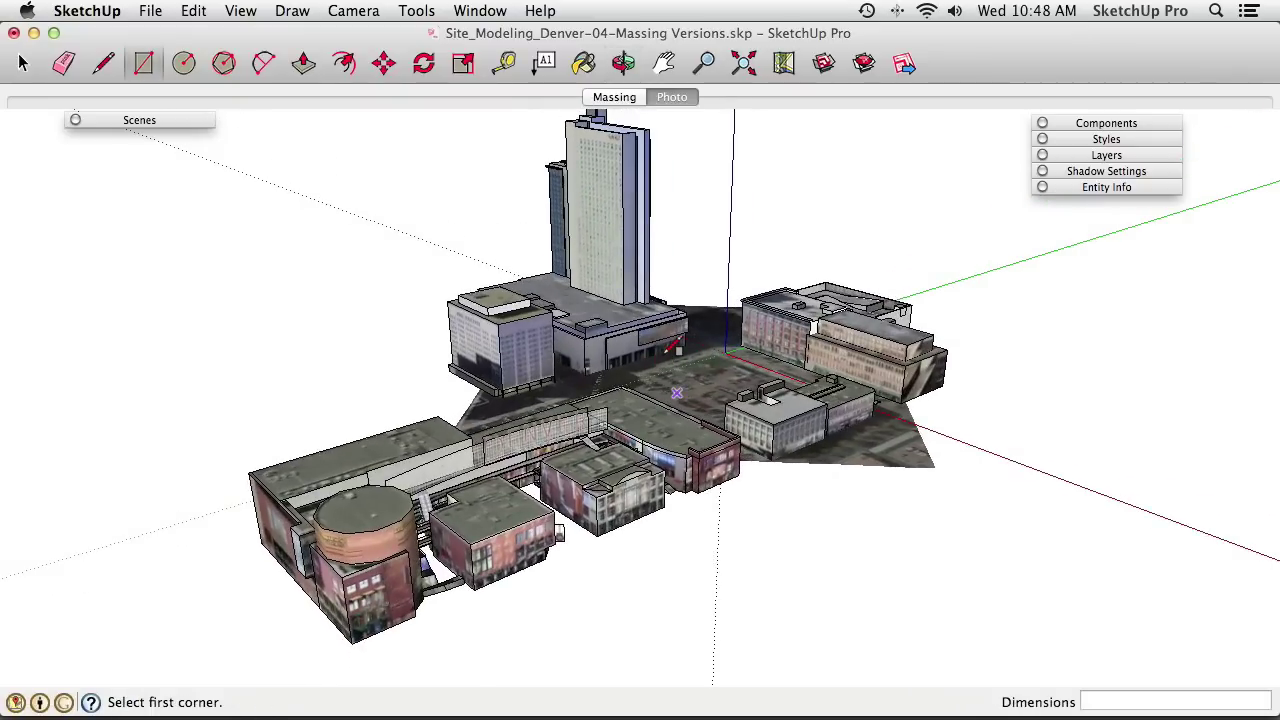
click(612, 97)
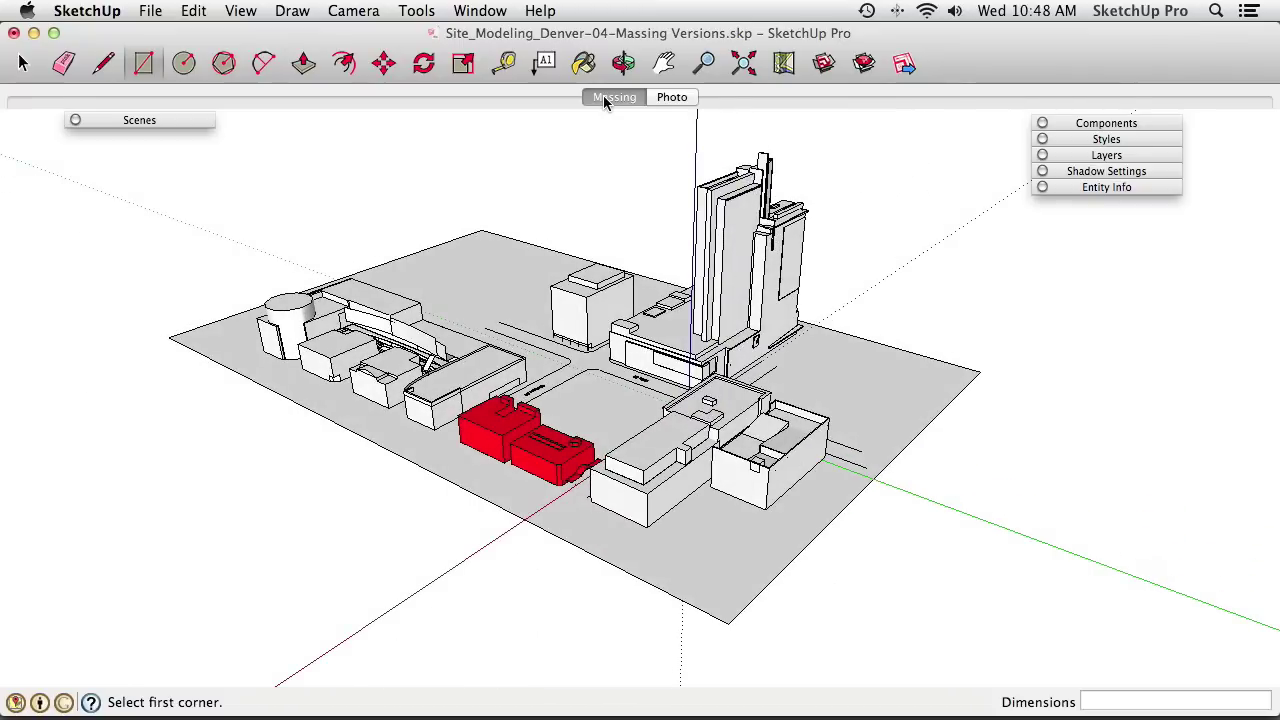
Expand the Scenes window and turn off thumbnail generation for this model
click(195, 121)
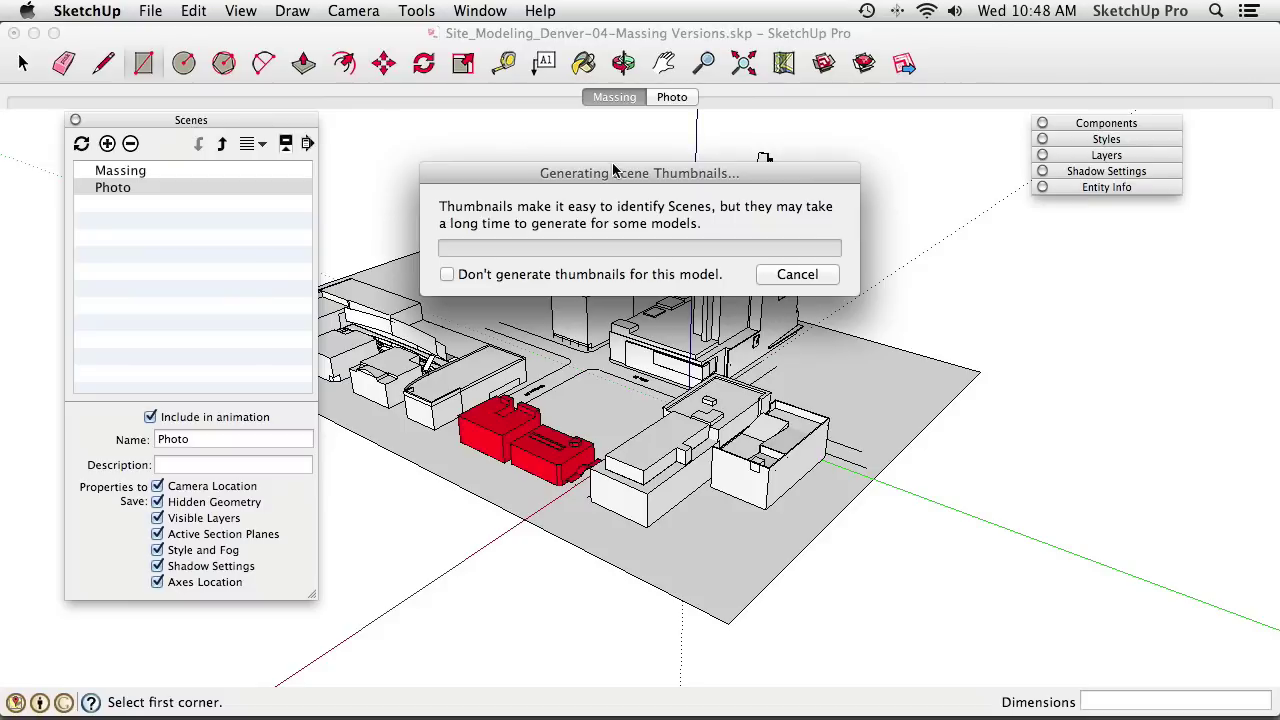
click(447, 275)
click(788, 277)
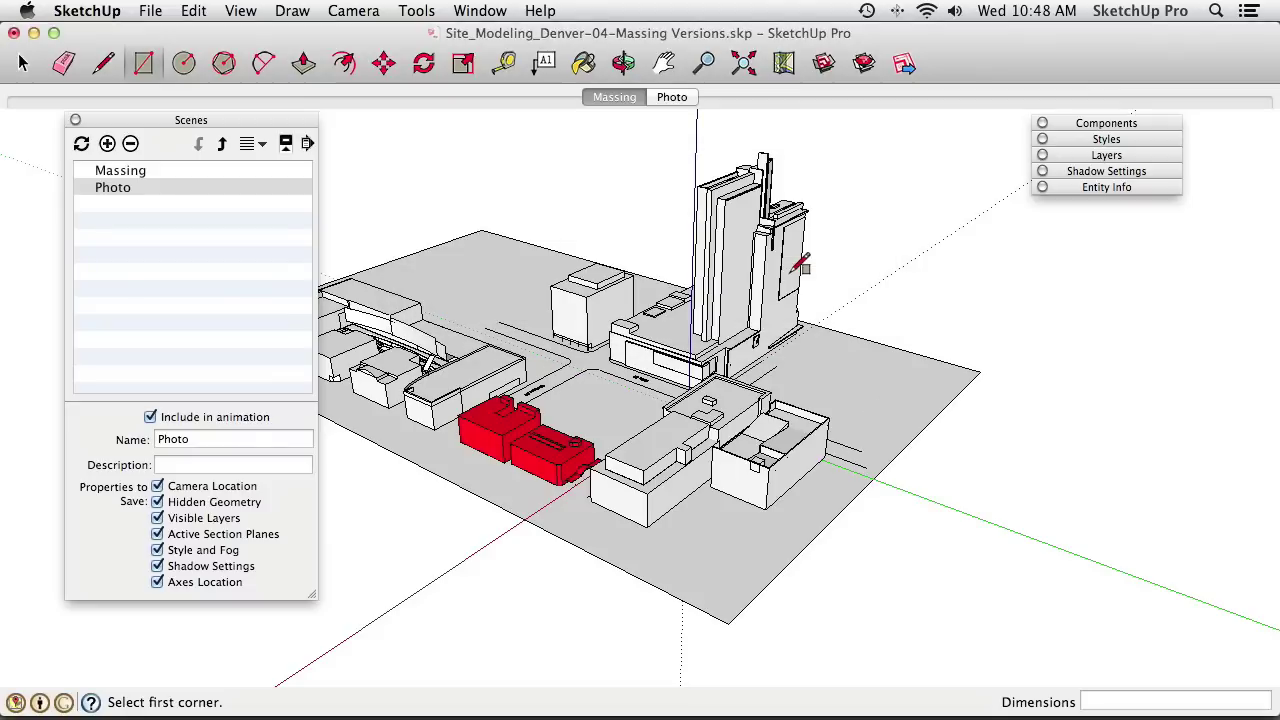
Exclude Camera Location from the saved properties of the Photo and Massing scenes, then collapse the Scenes window
drag(278, 121, 422, 120)
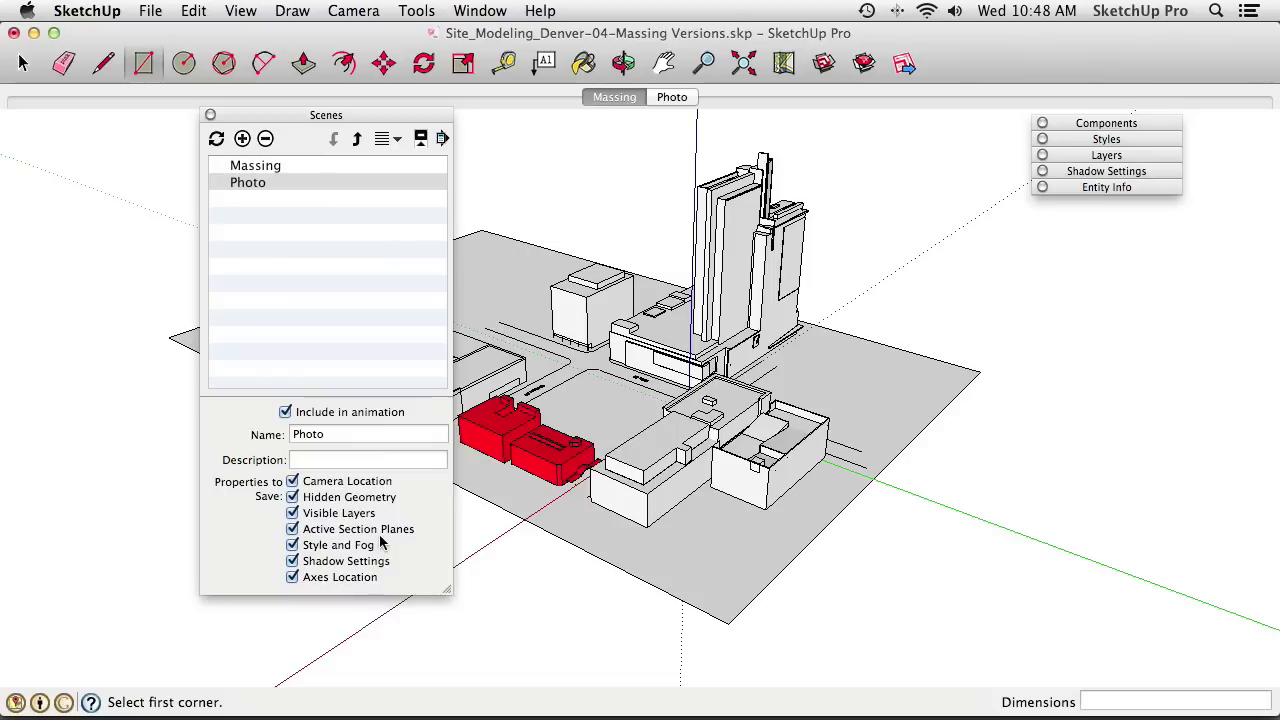
click(293, 482)
click(258, 167)
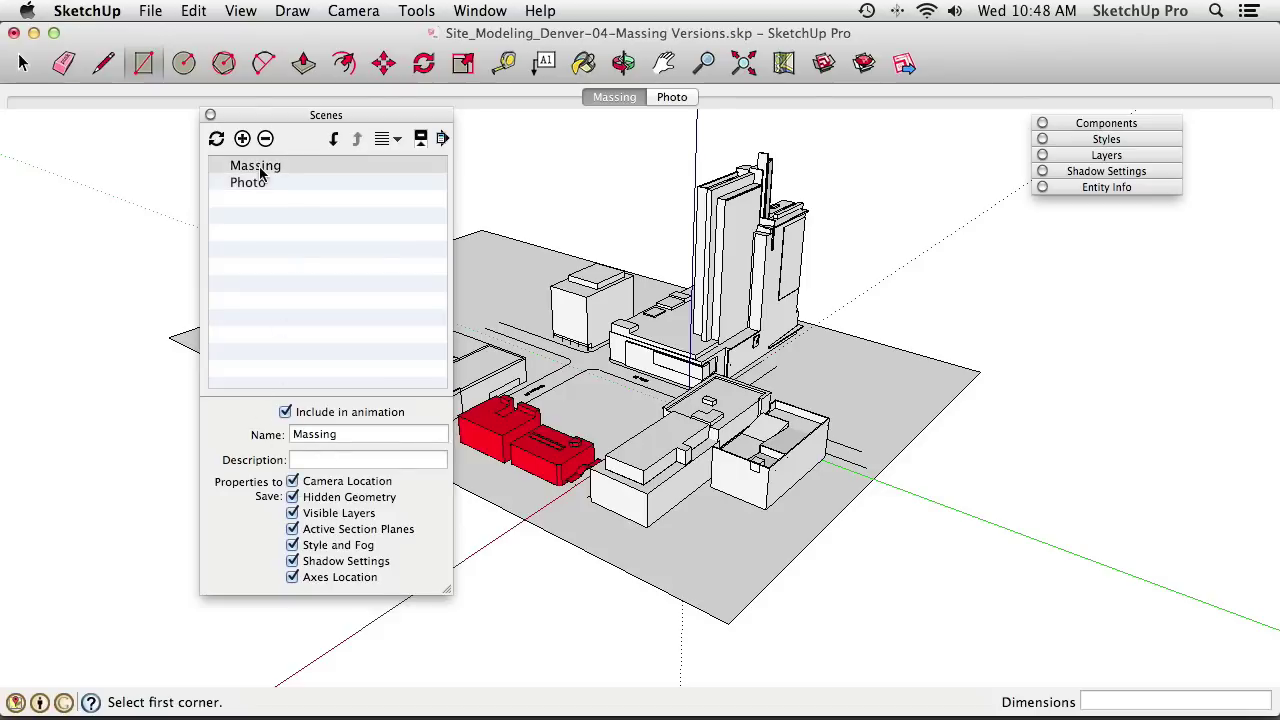
click(292, 482)
drag(417, 128, 257, 134)
click(268, 120)
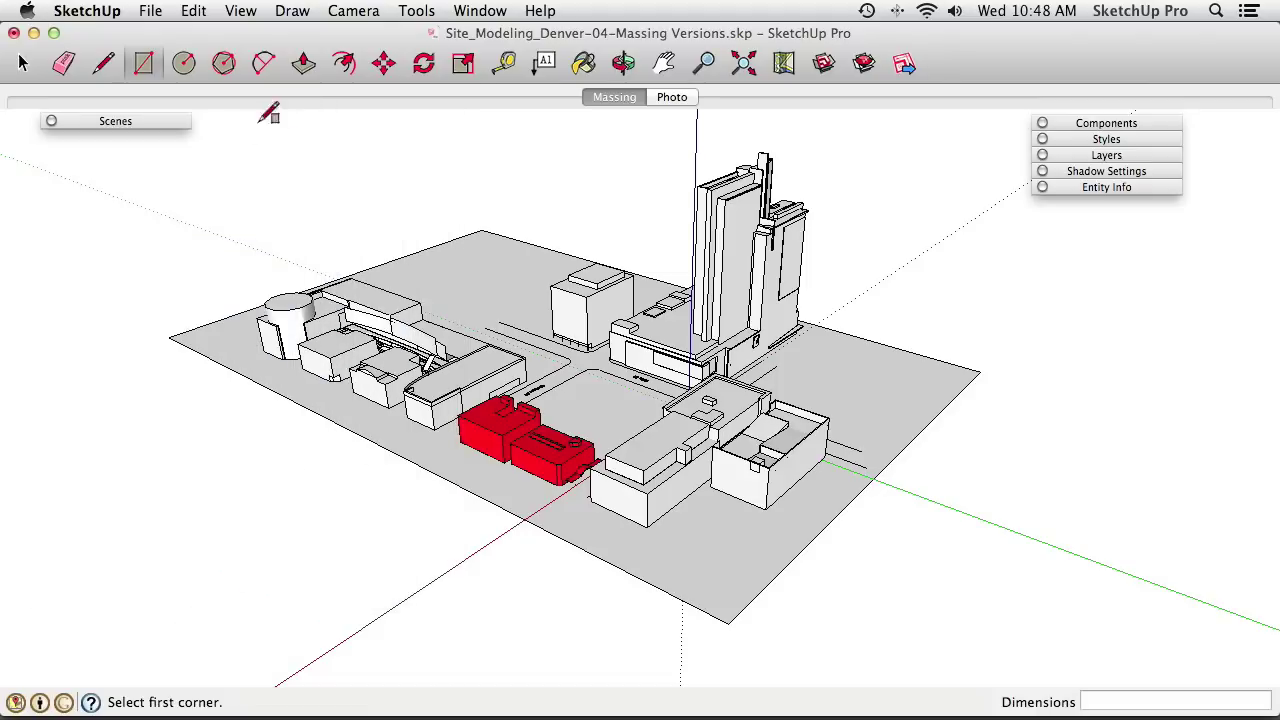
Switch between the Massing and Photo scenes from several viewing angles to check how the camera behaves
middle_drag(352, 330, 960, 402)
click(672, 97)
middle_drag(690, 220, 666, 174)
key(r)
click(612, 98)
middle_drag(600, 300, 460, 345)
scroll(597, 417, up, 5)
middle_drag(605, 411, 655, 300)
click(684, 104)
middle_drag(685, 112, 632, 425)
scroll(795, 435, down, 3)
scroll(655, 420, down, 2)
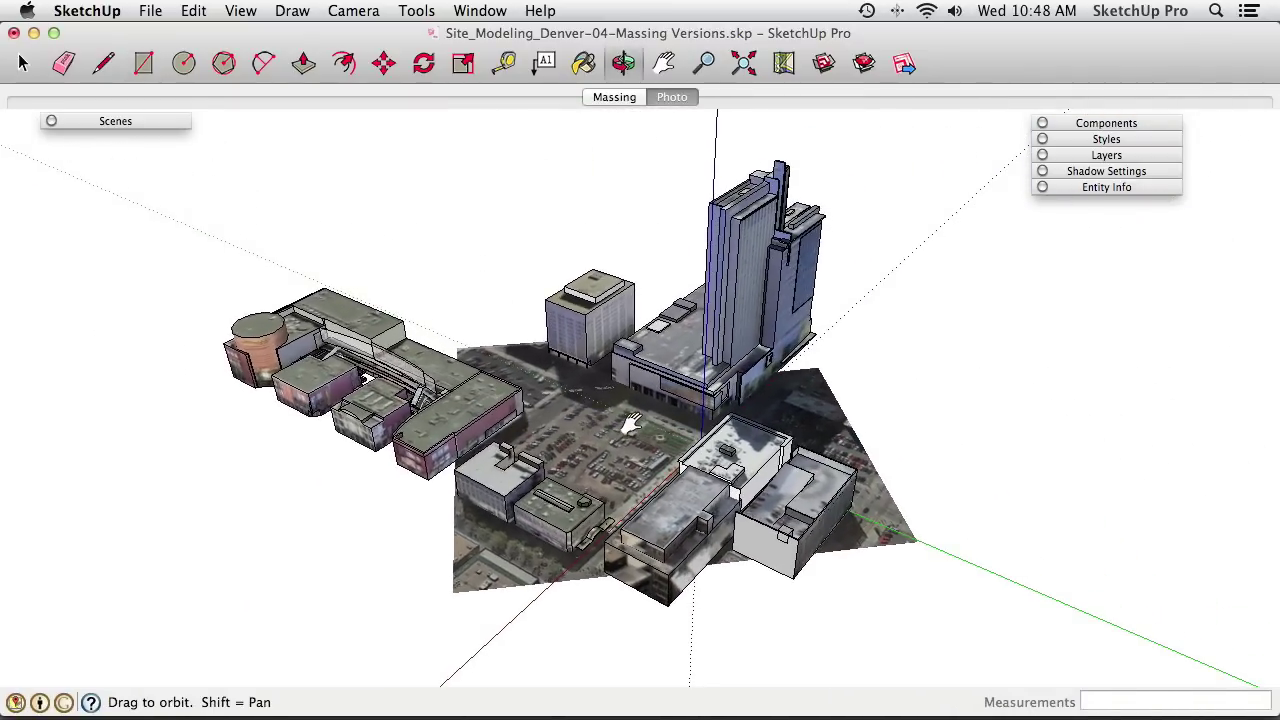
key(space)
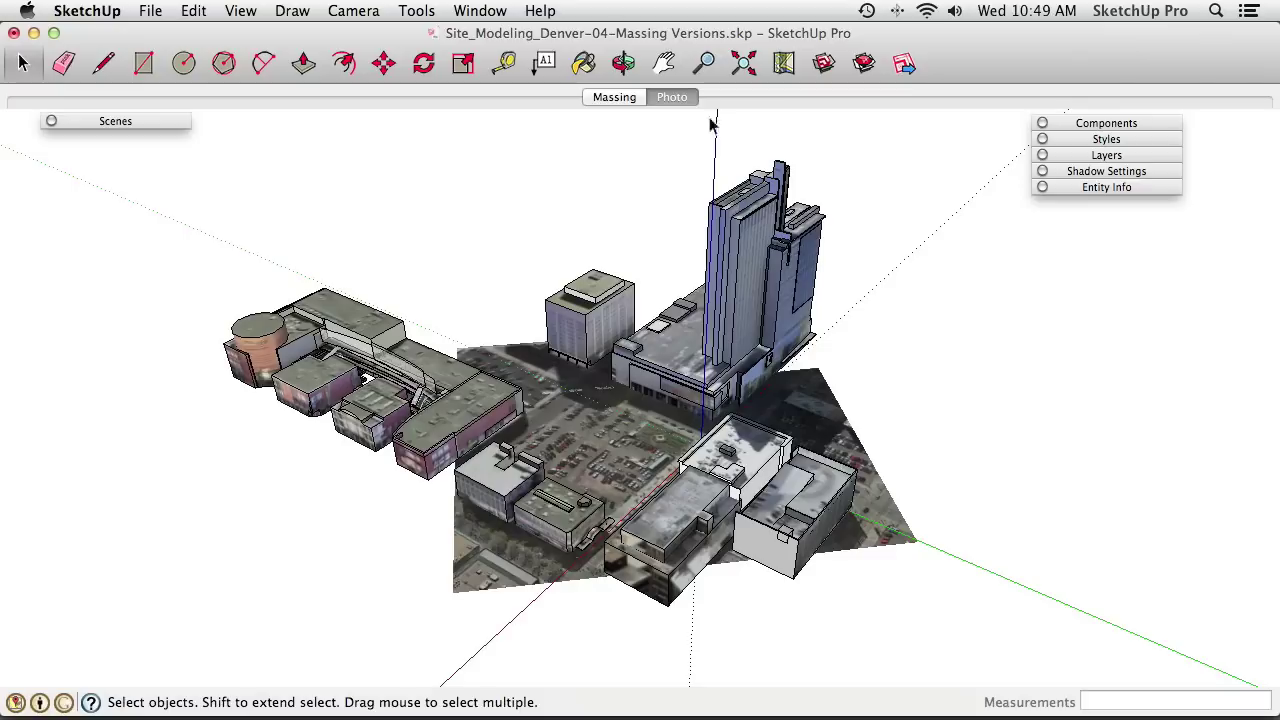
click(613, 98)
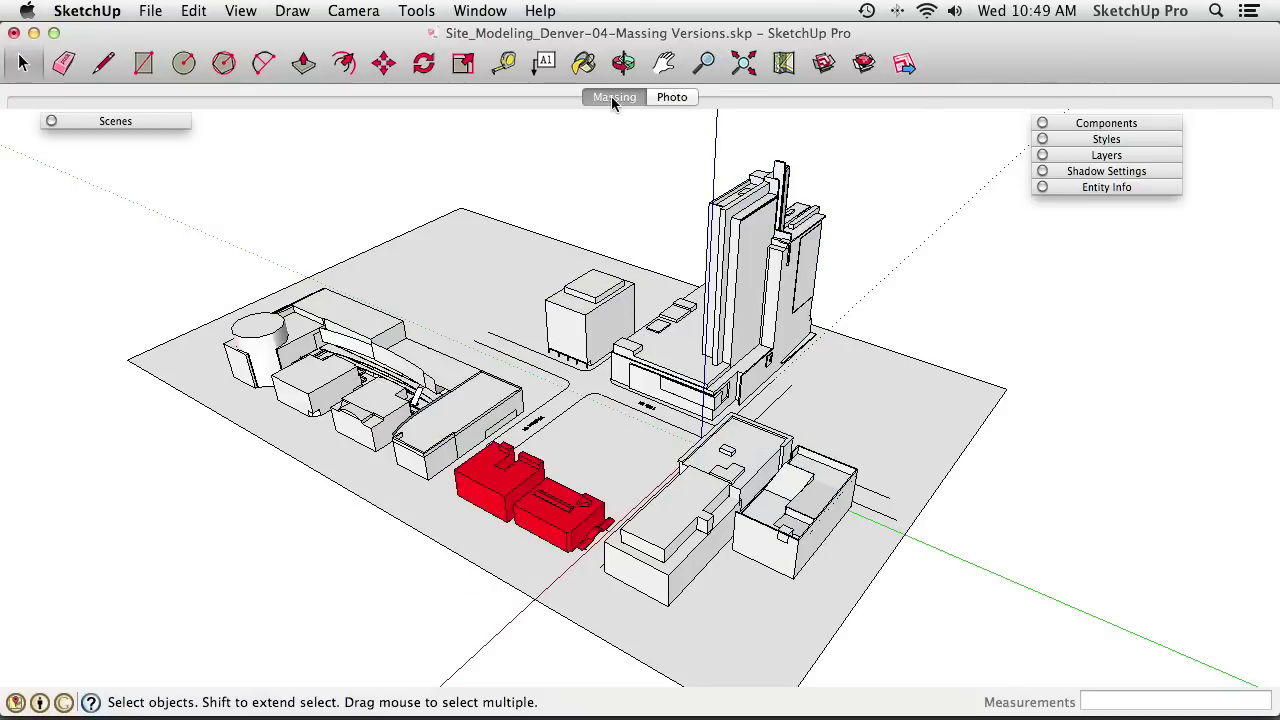
Turn on shadows for the massing model and set the shadow date to 06/20
middle_drag(630, 403, 551, 343)
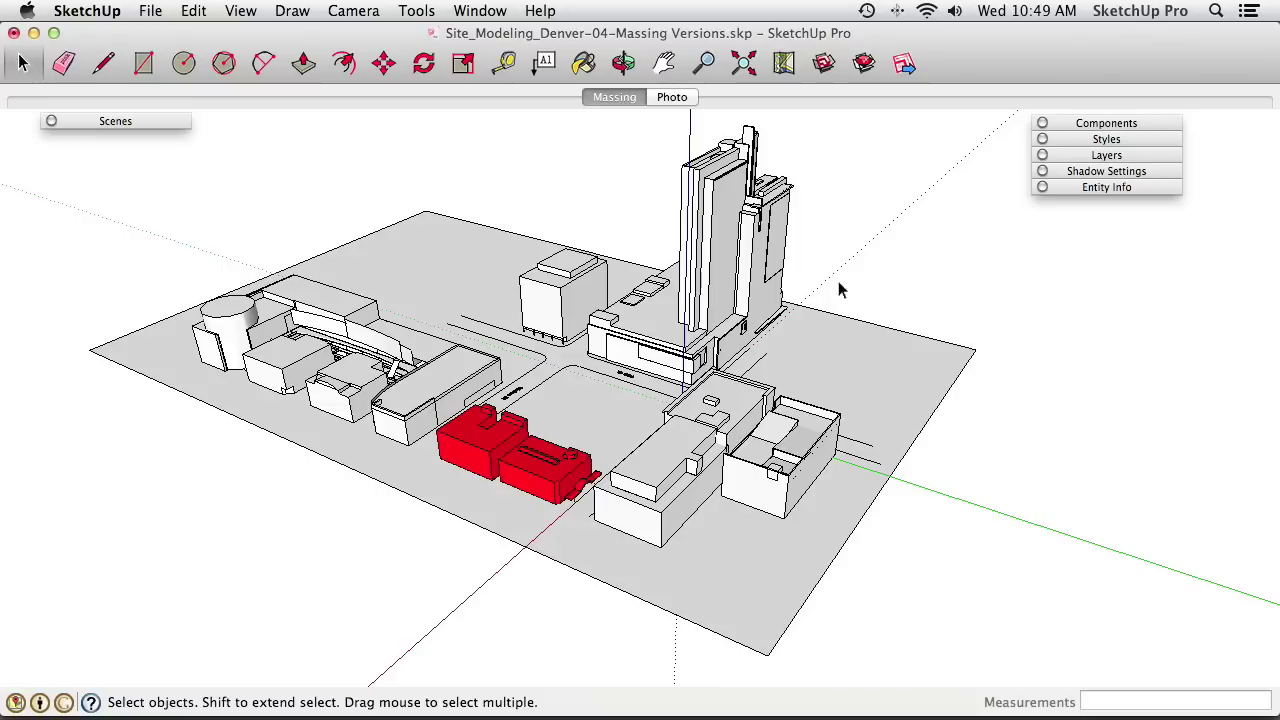
click(1085, 172)
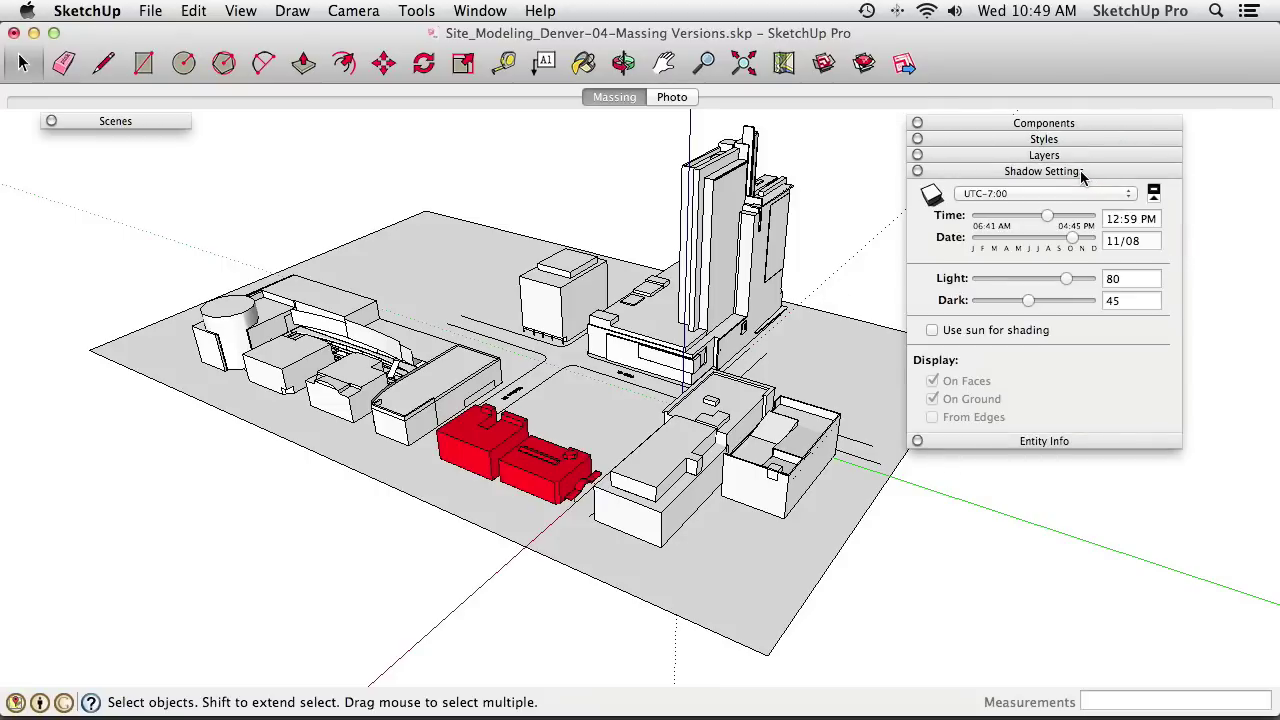
click(930, 195)
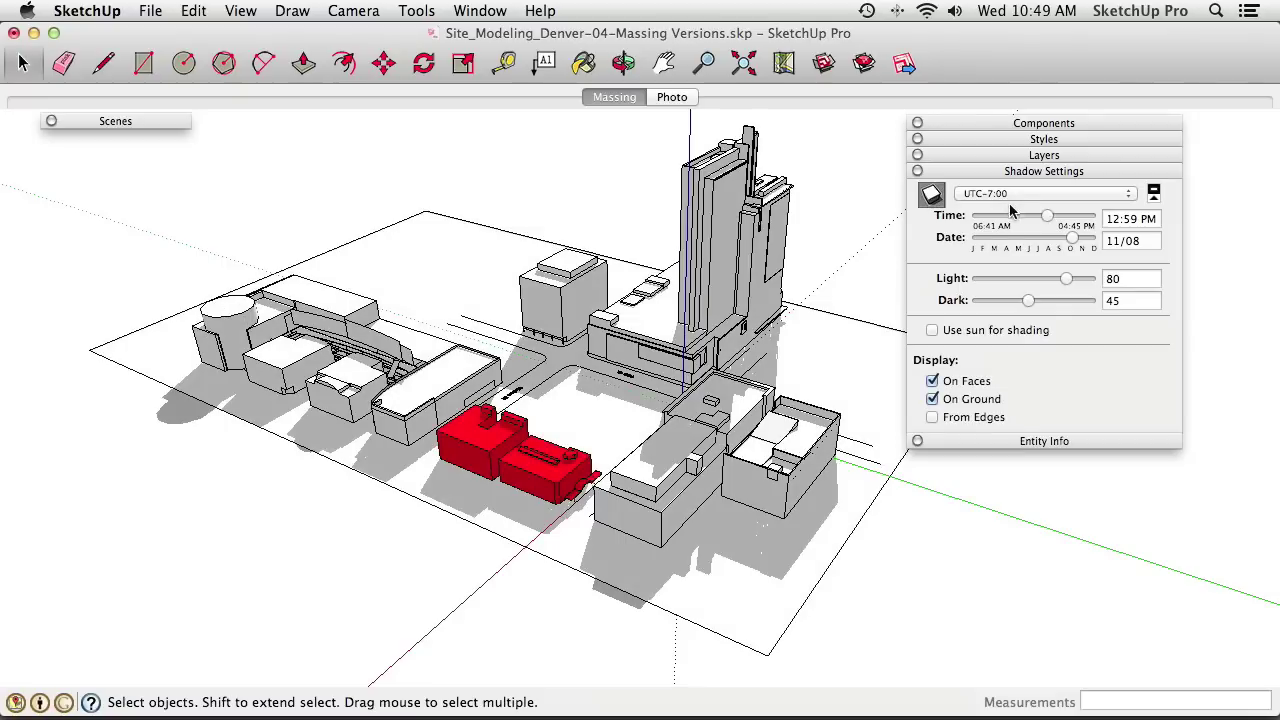
drag(1070, 240, 1027, 245)
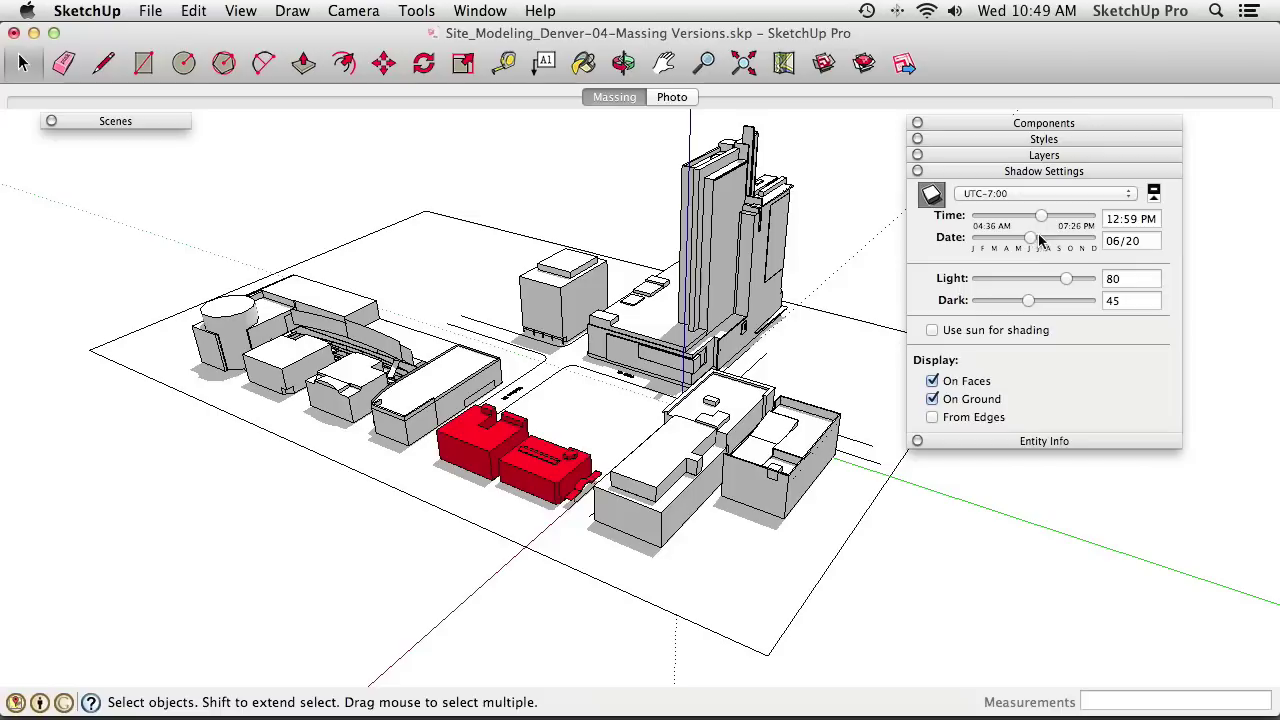
drag(580, 291, 620, 300)
key(space)
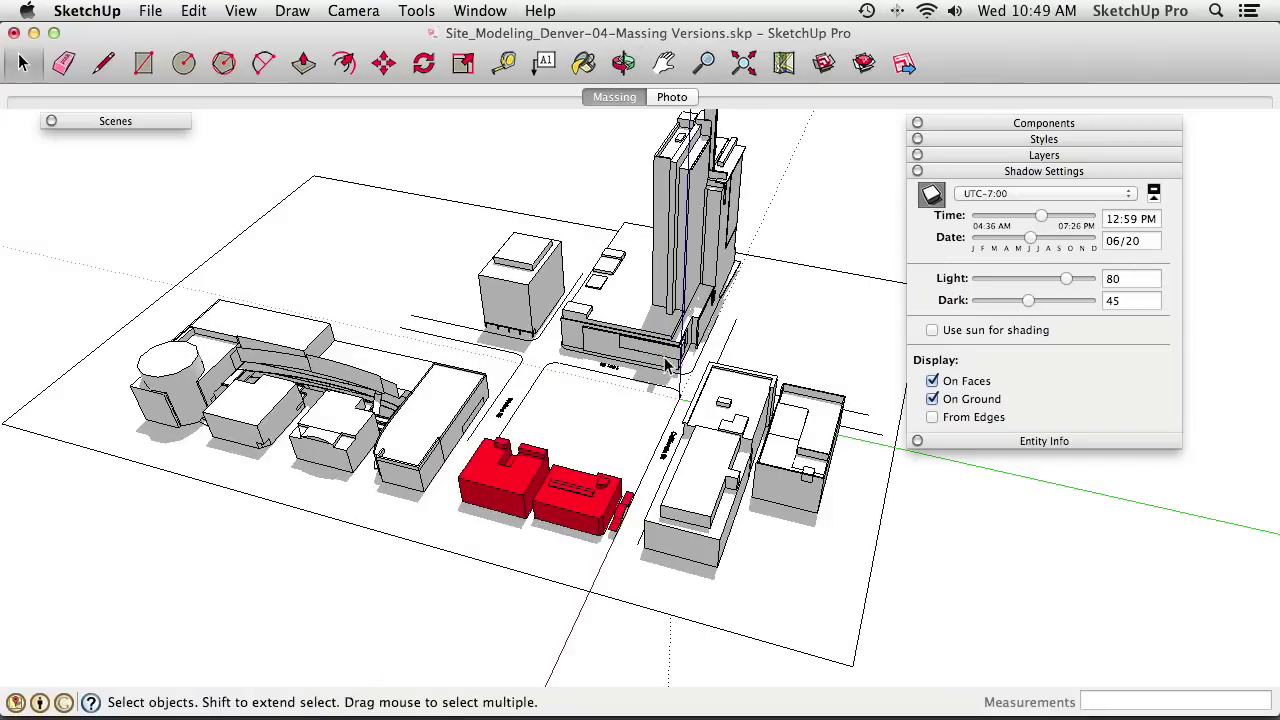
Set the shadow time to 06:22 AM and add a scene named Morning Summer
drag(1043, 215, 997, 224)
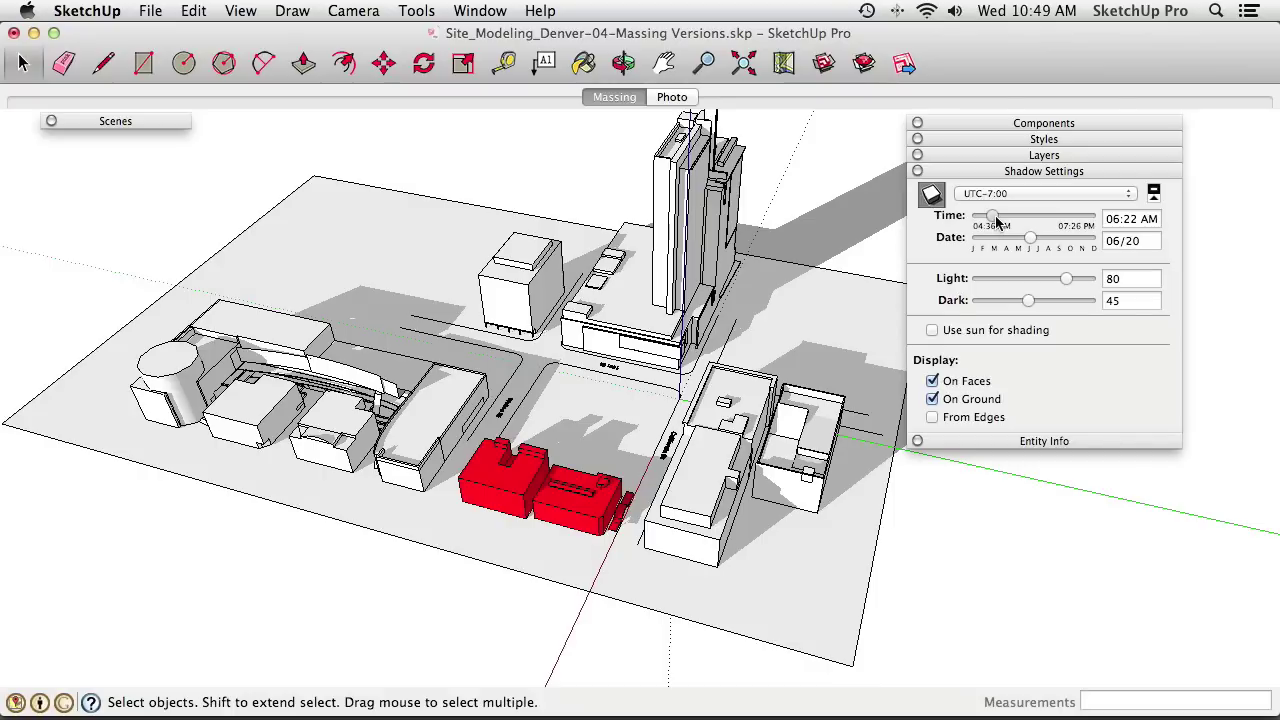
click(152, 121)
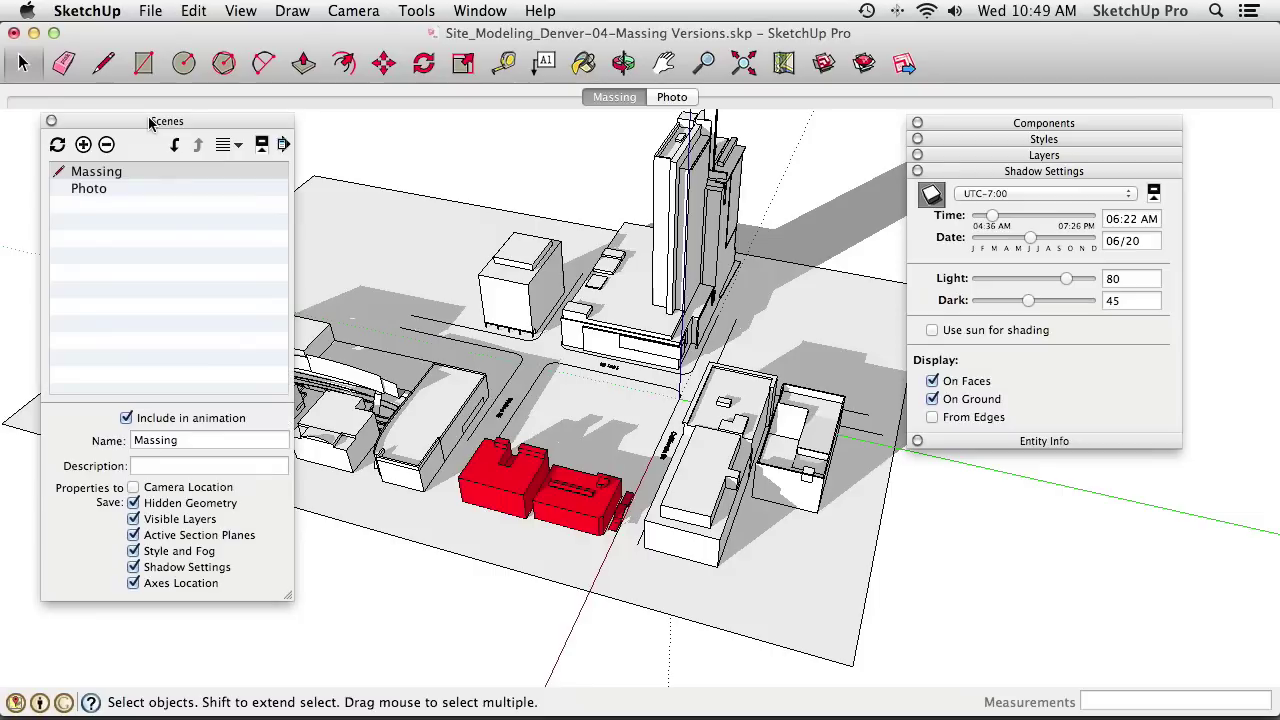
click(84, 145)
click(196, 440)
drag(196, 440, 72, 424)
text(Morn)
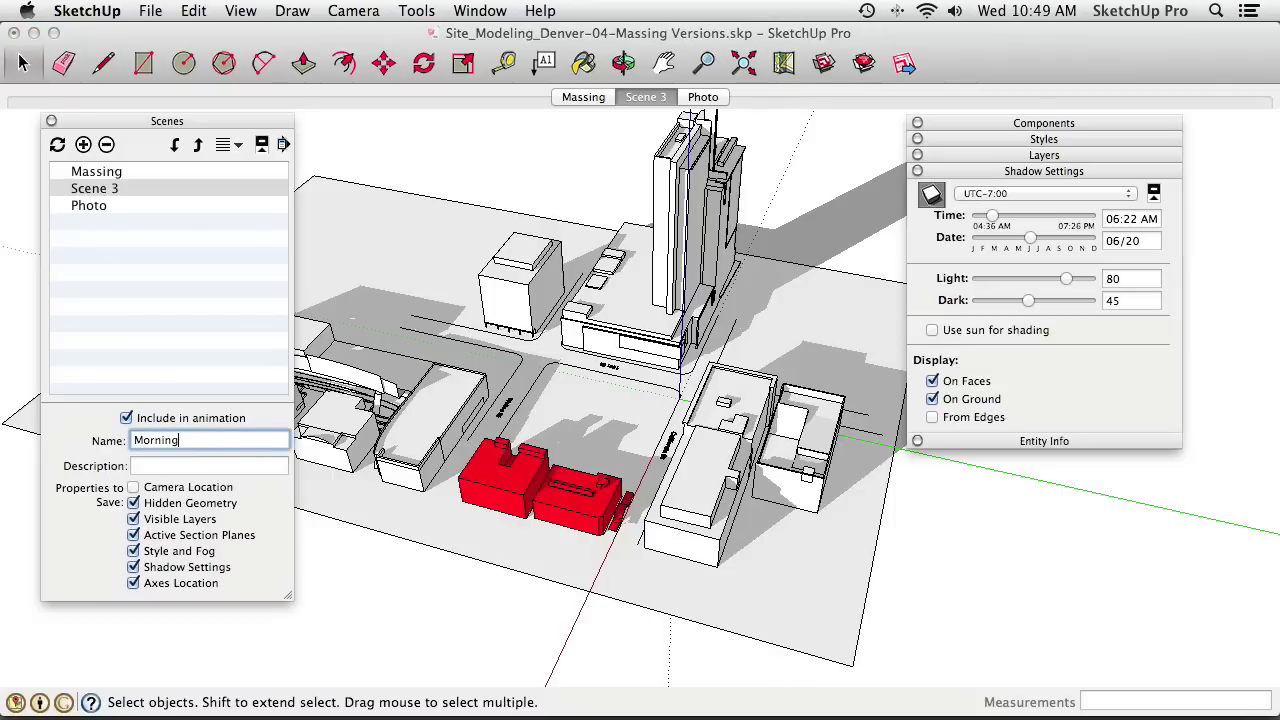
text(ing Summer)
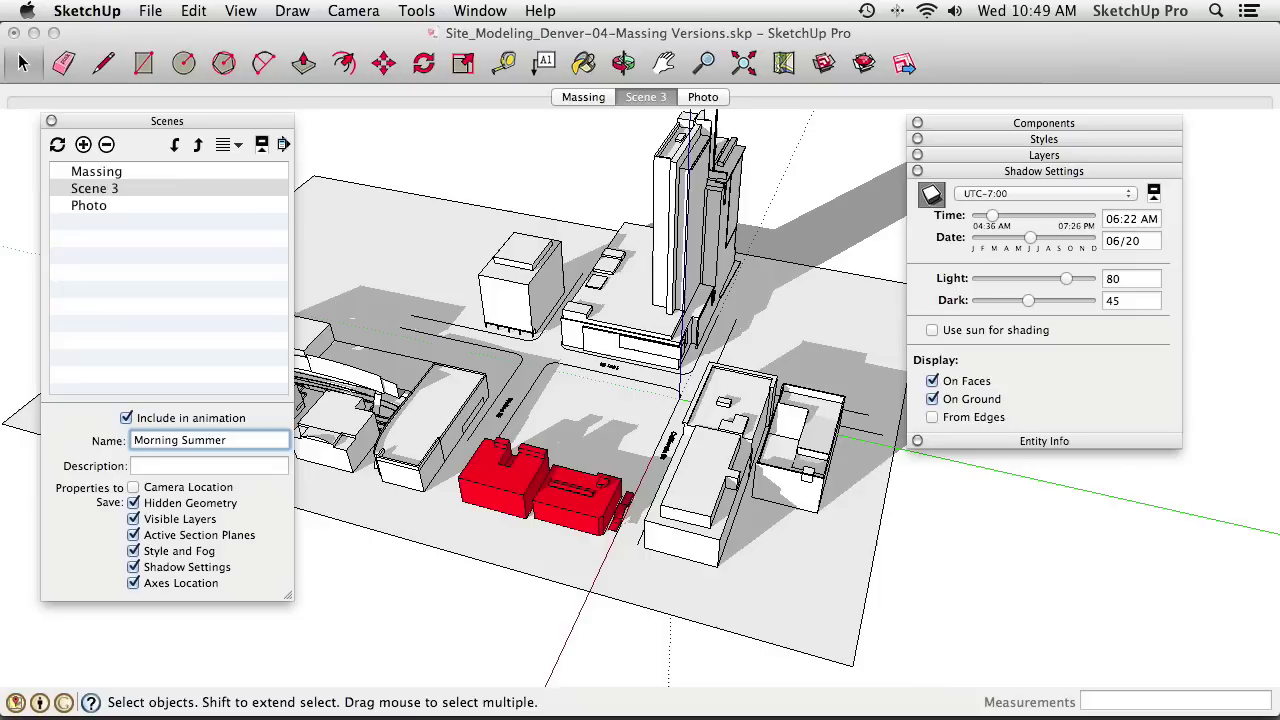
key(Return)
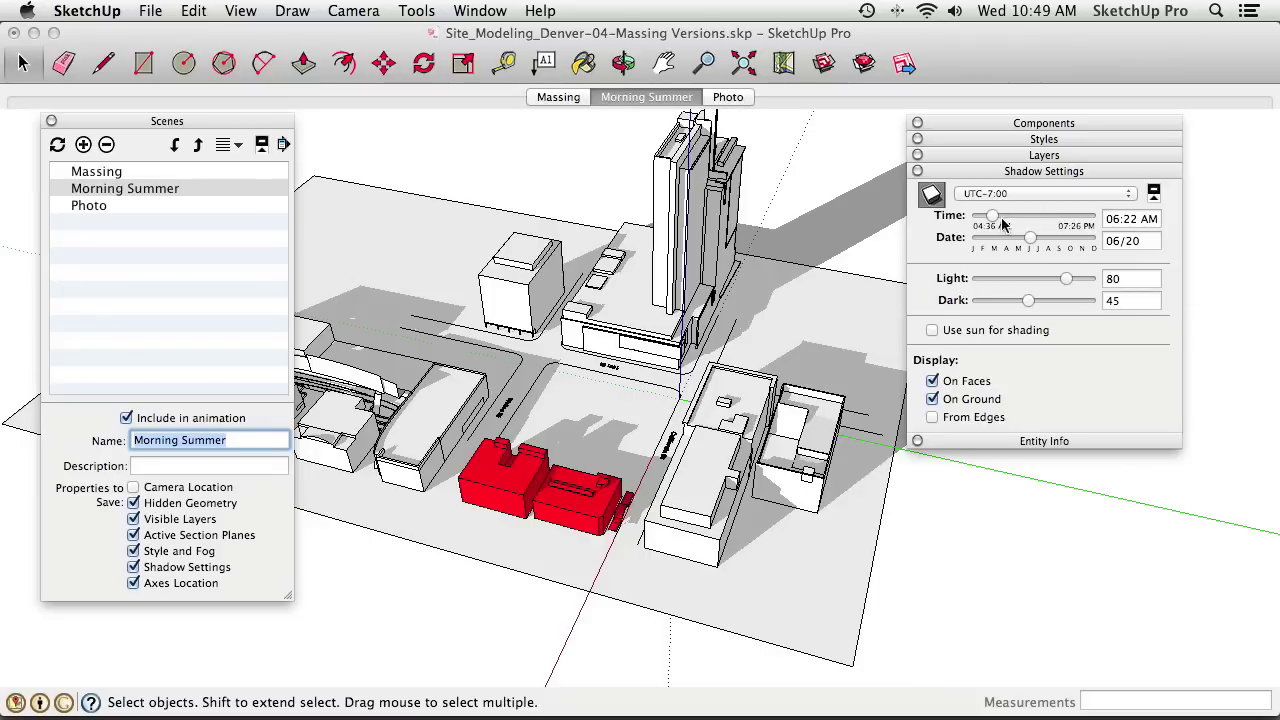
Set the shadow time to 06:01 PM and add a scene named Evening Summer
drag(1001, 217, 1083, 219)
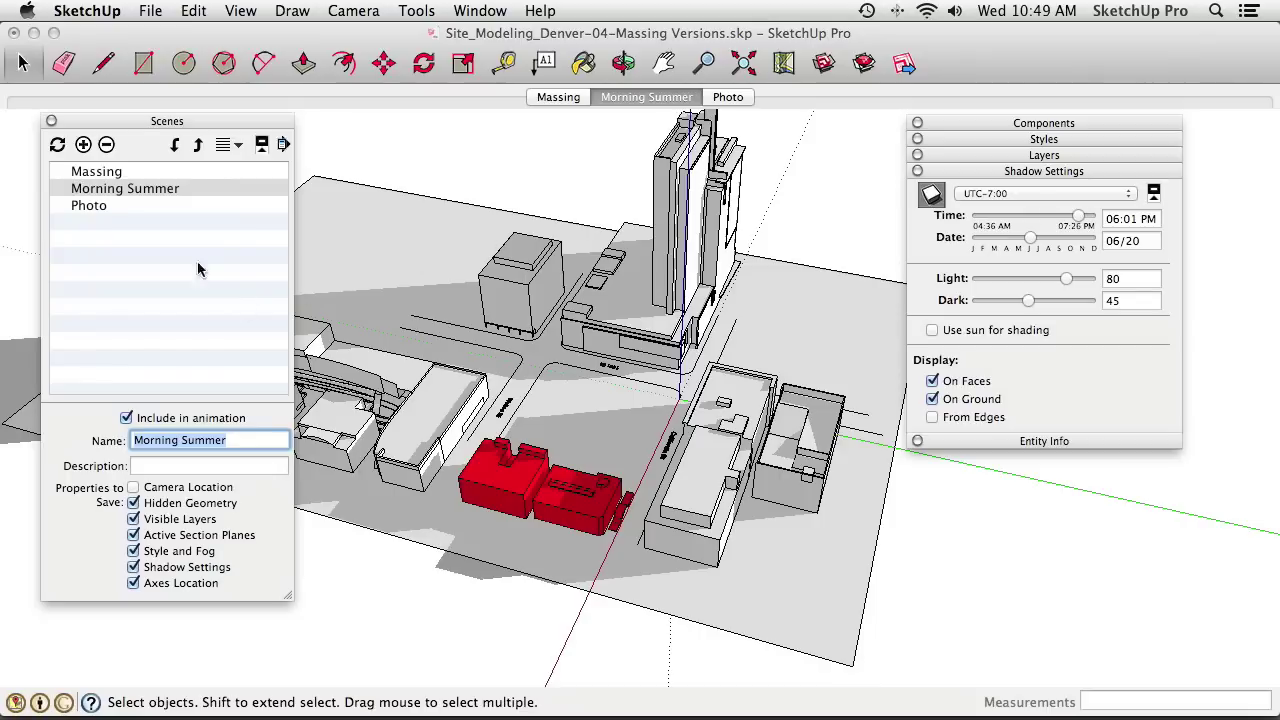
click(83, 146)
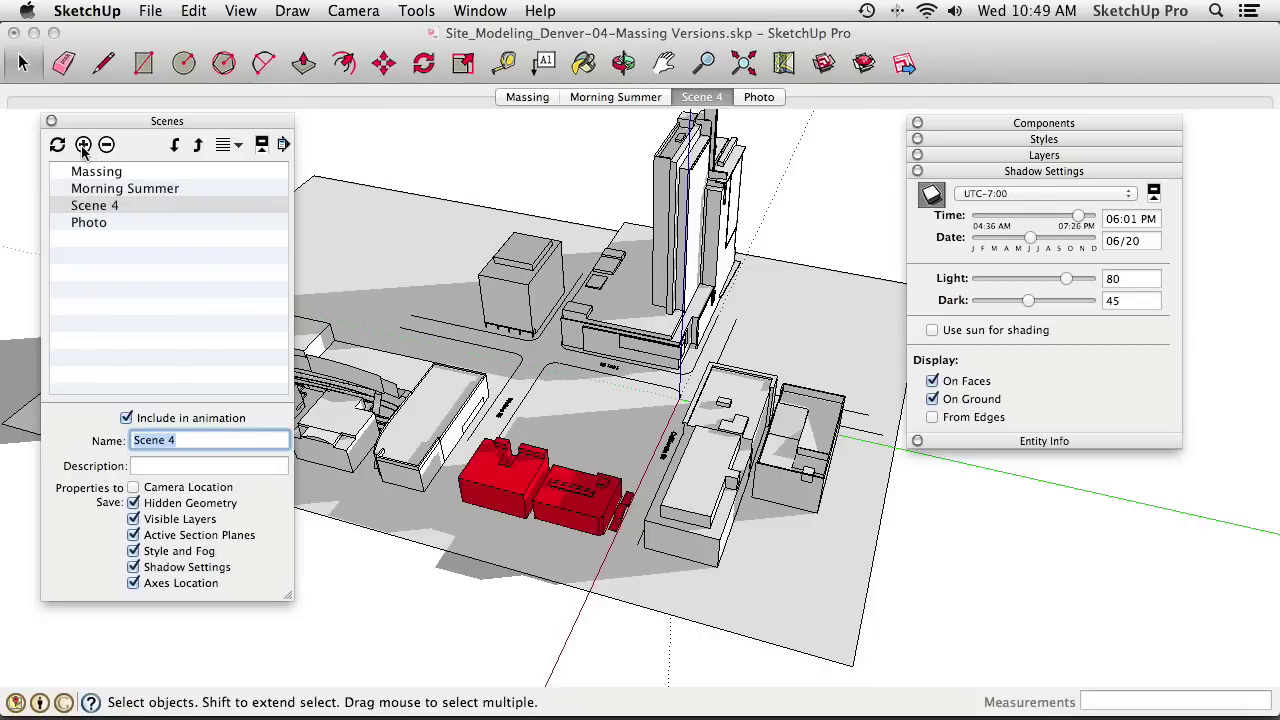
drag(184, 440, 105, 427)
text(Evening Summer)
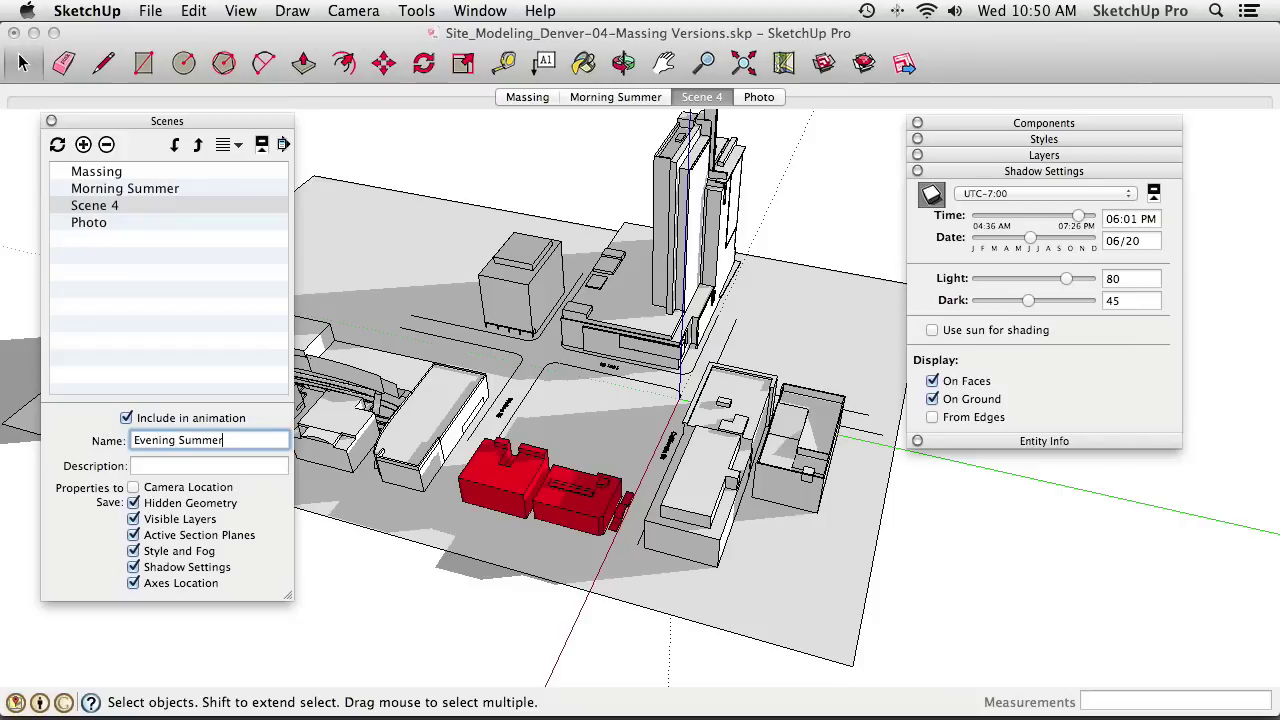
key(Return)
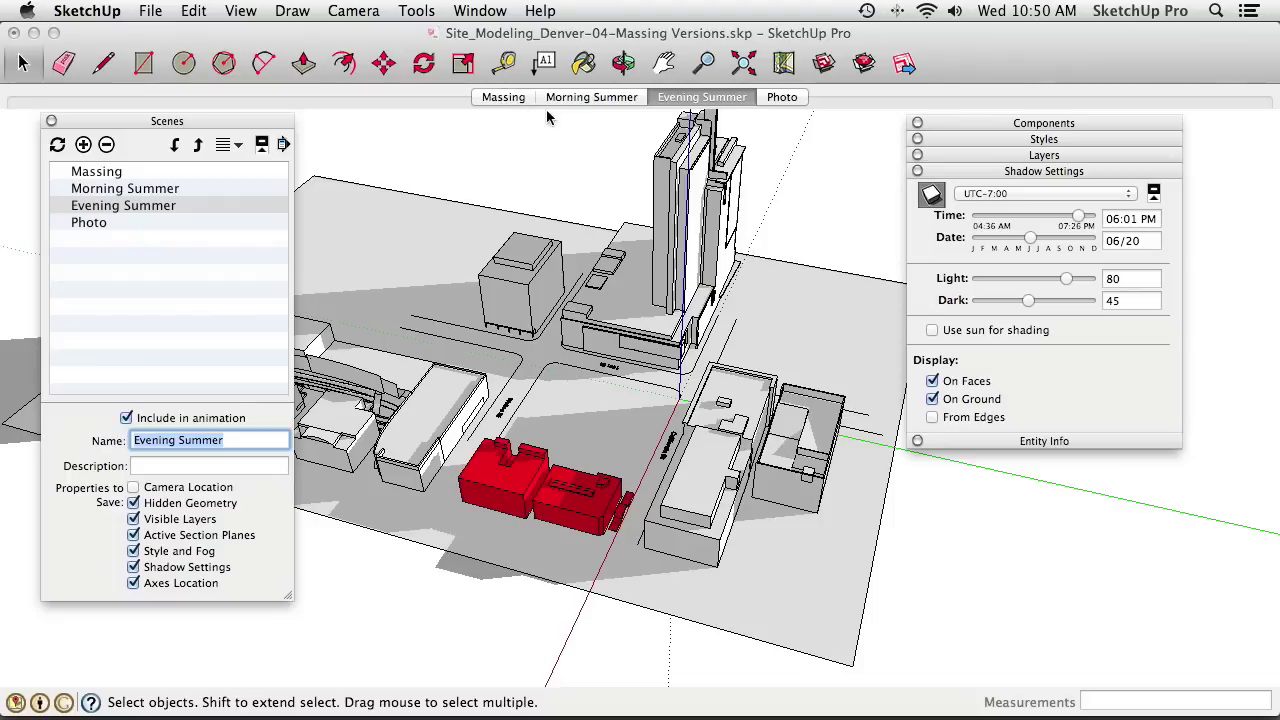
Move the Photo scene directly after Massing in the scene order and collapse the Scenes window
click(110, 223)
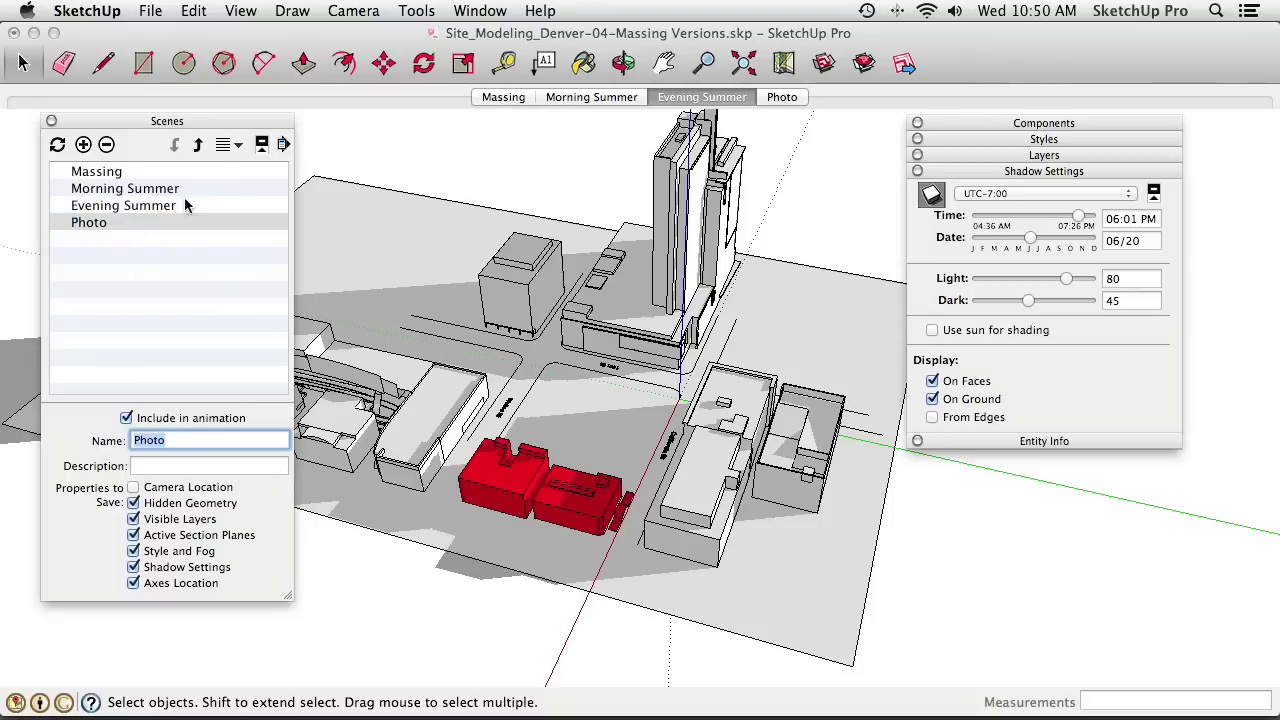
click(197, 147)
click(197, 147)
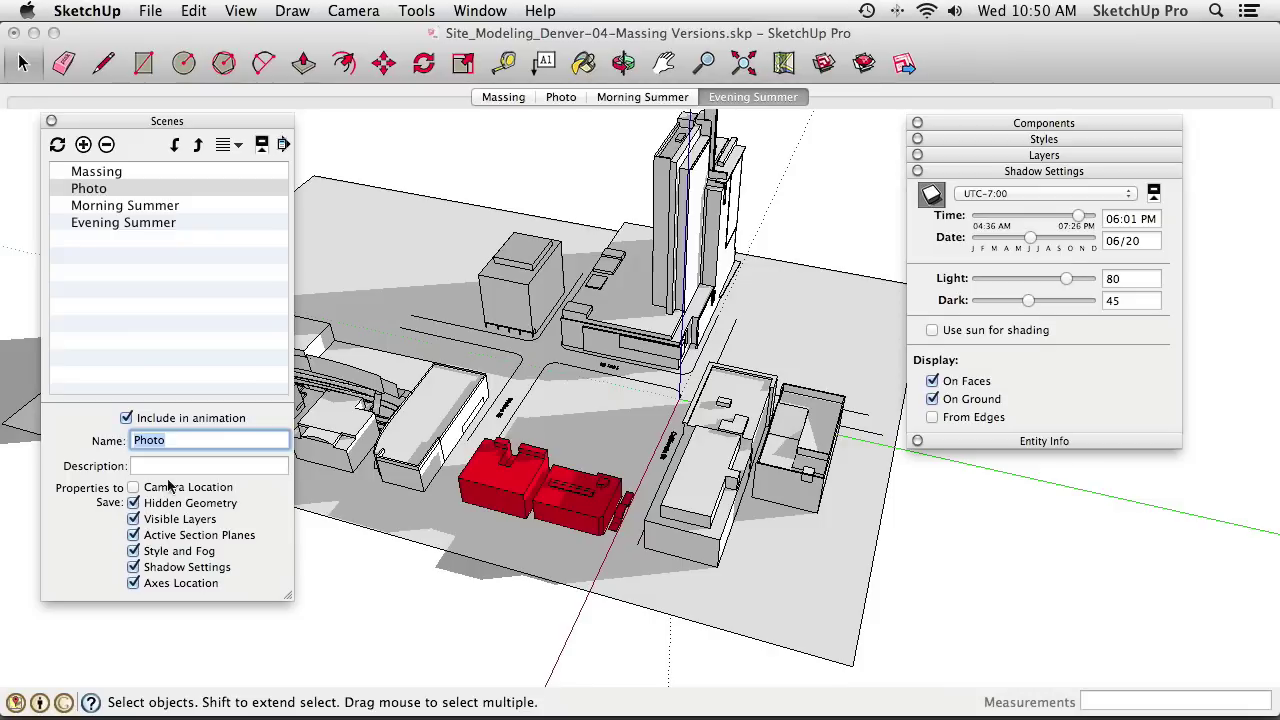
click(116, 208)
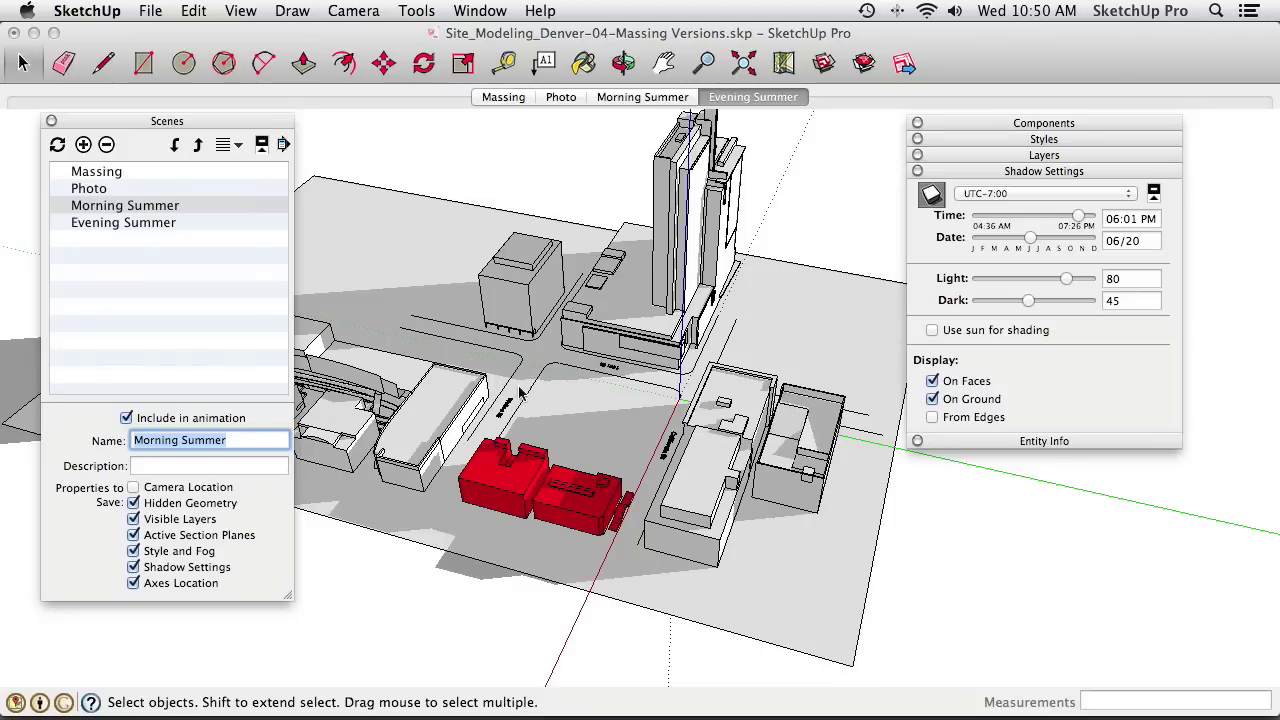
click(147, 124)
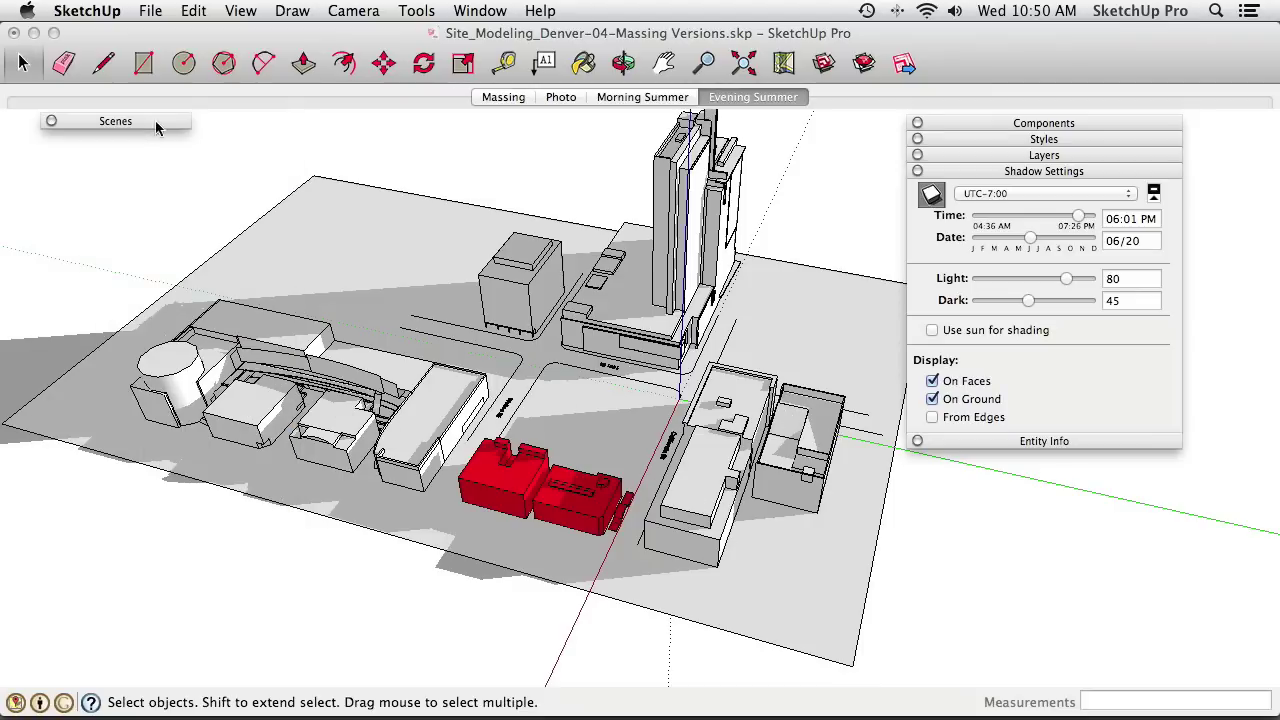
middle_drag(453, 320, 698, 277)
scroll(649, 318, down, 4)
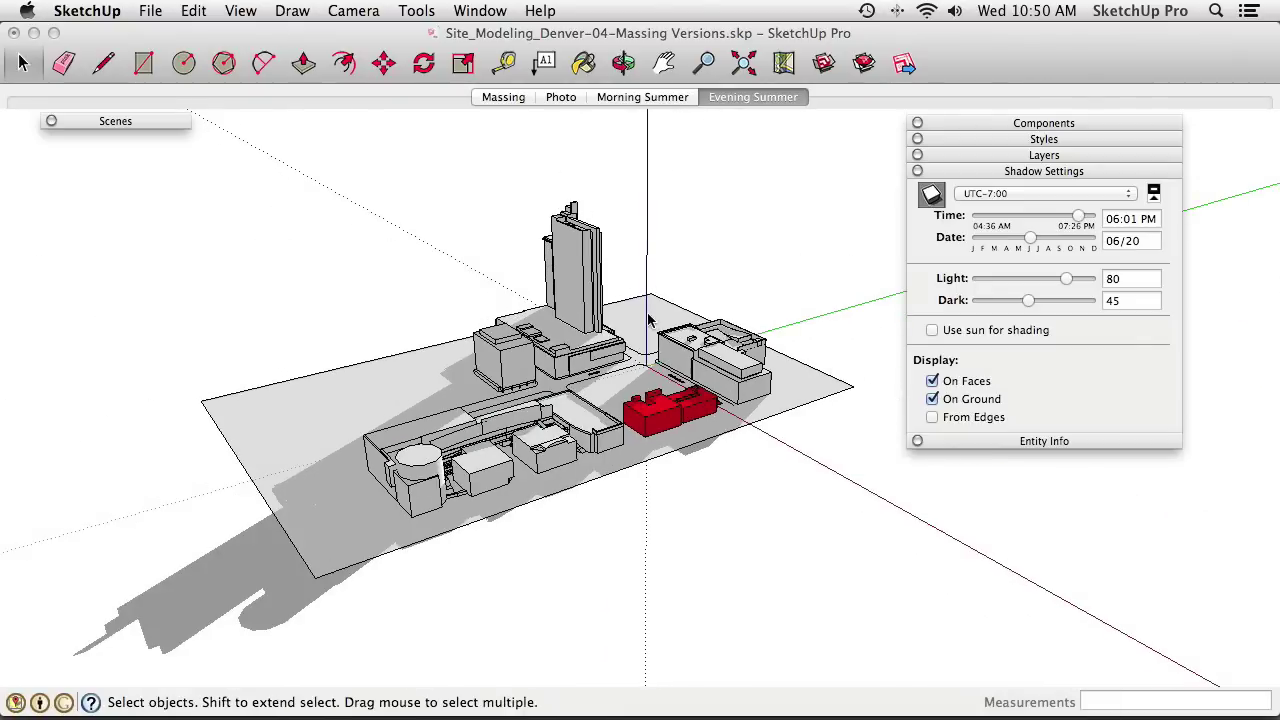
Preview the shadow transitions between the Morning Summer and Evening Summer scenes from two different viewing angles
click(655, 99)
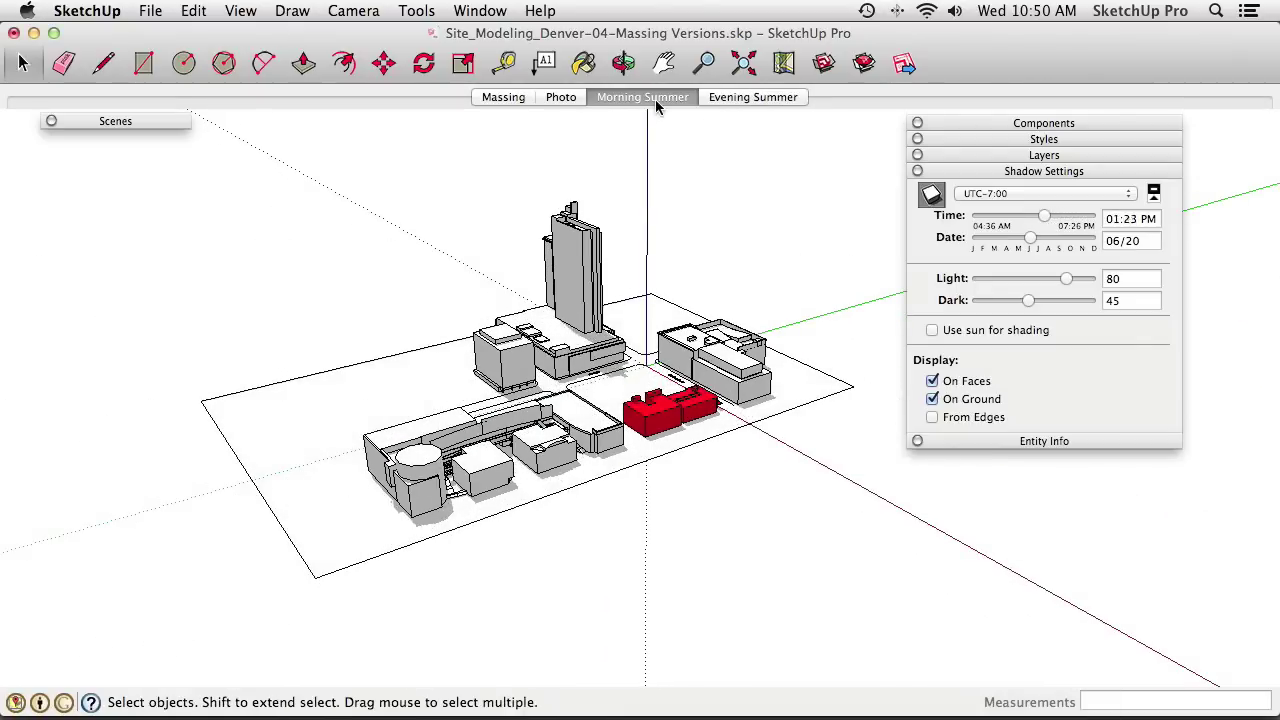
click(760, 99)
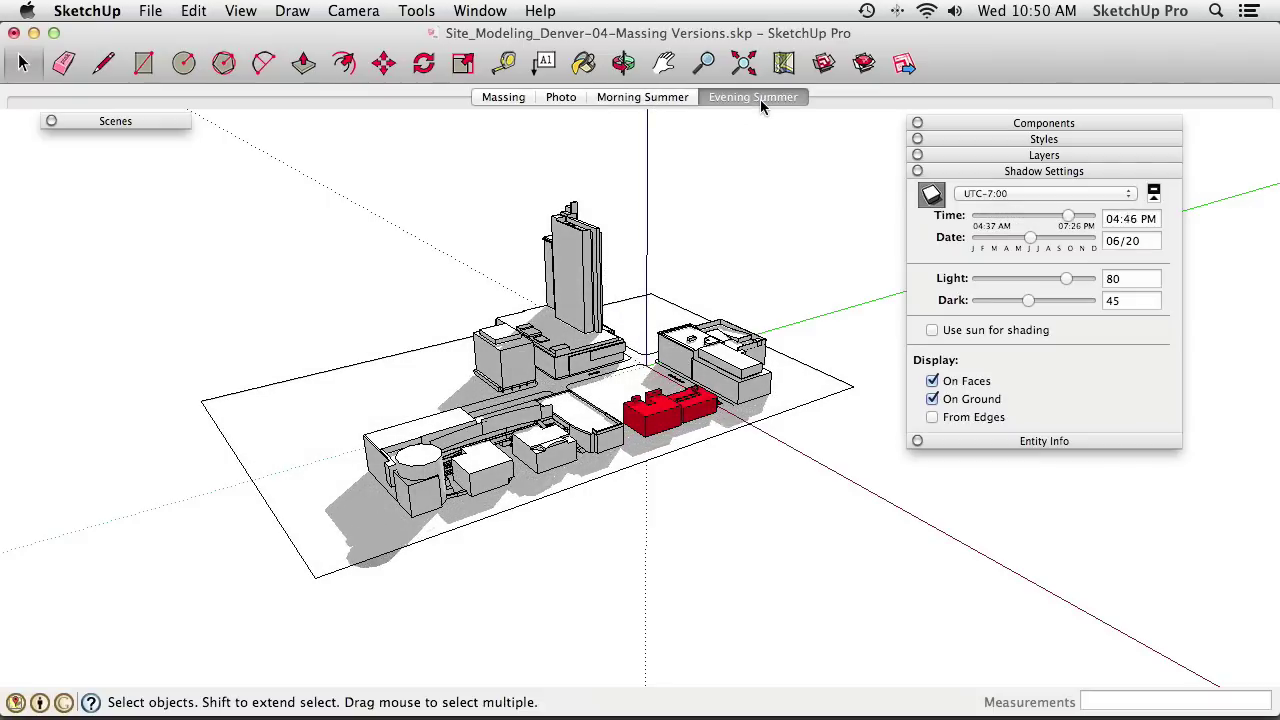
middle_drag(700, 210, 704, 322)
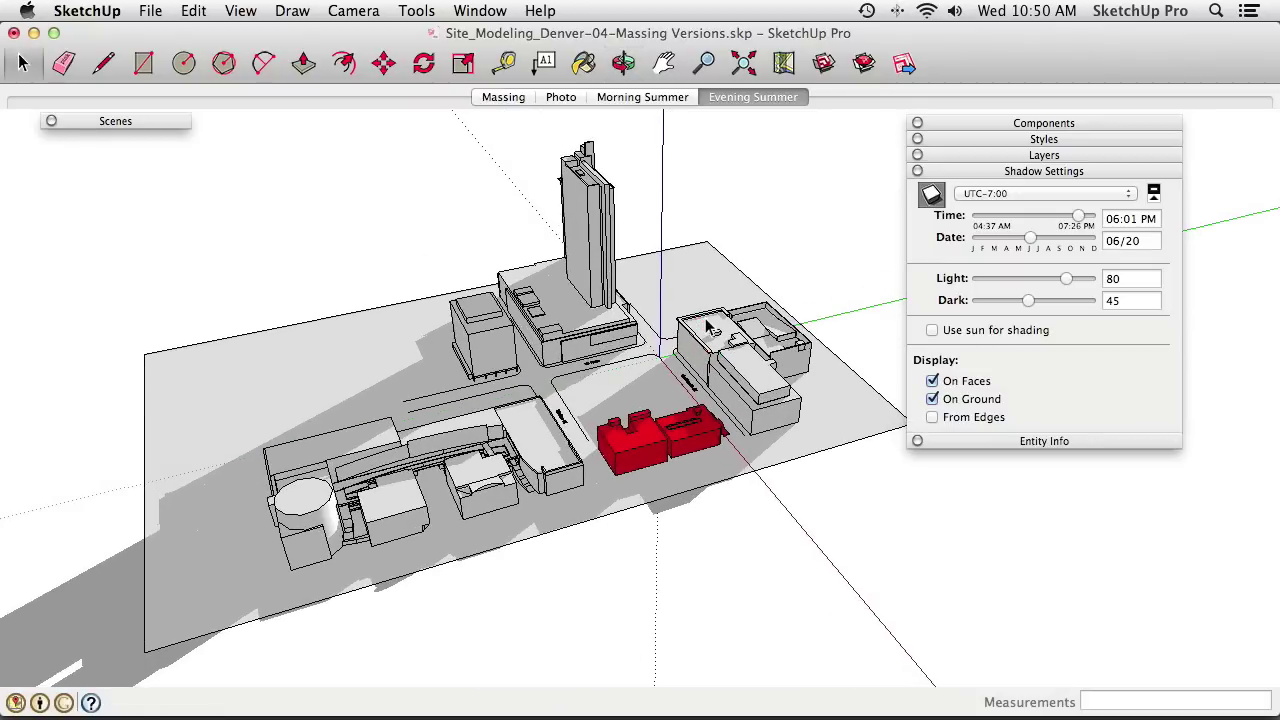
click(648, 98)
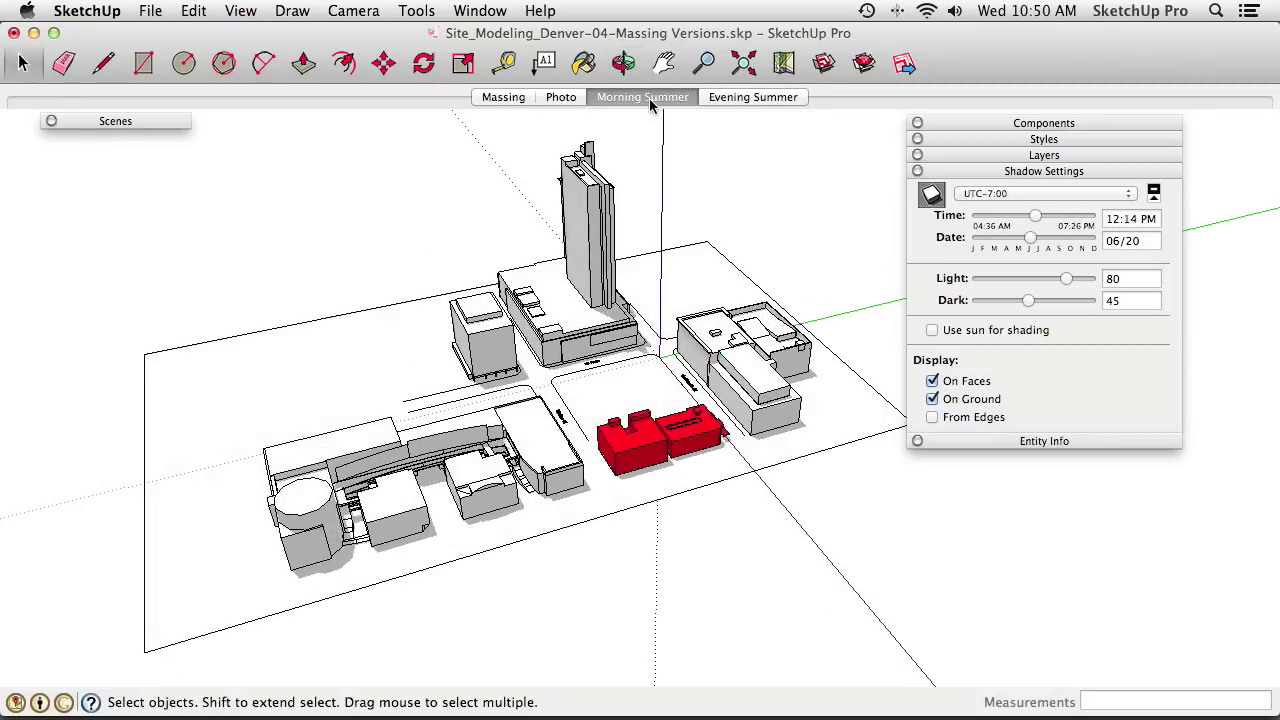
click(740, 100)
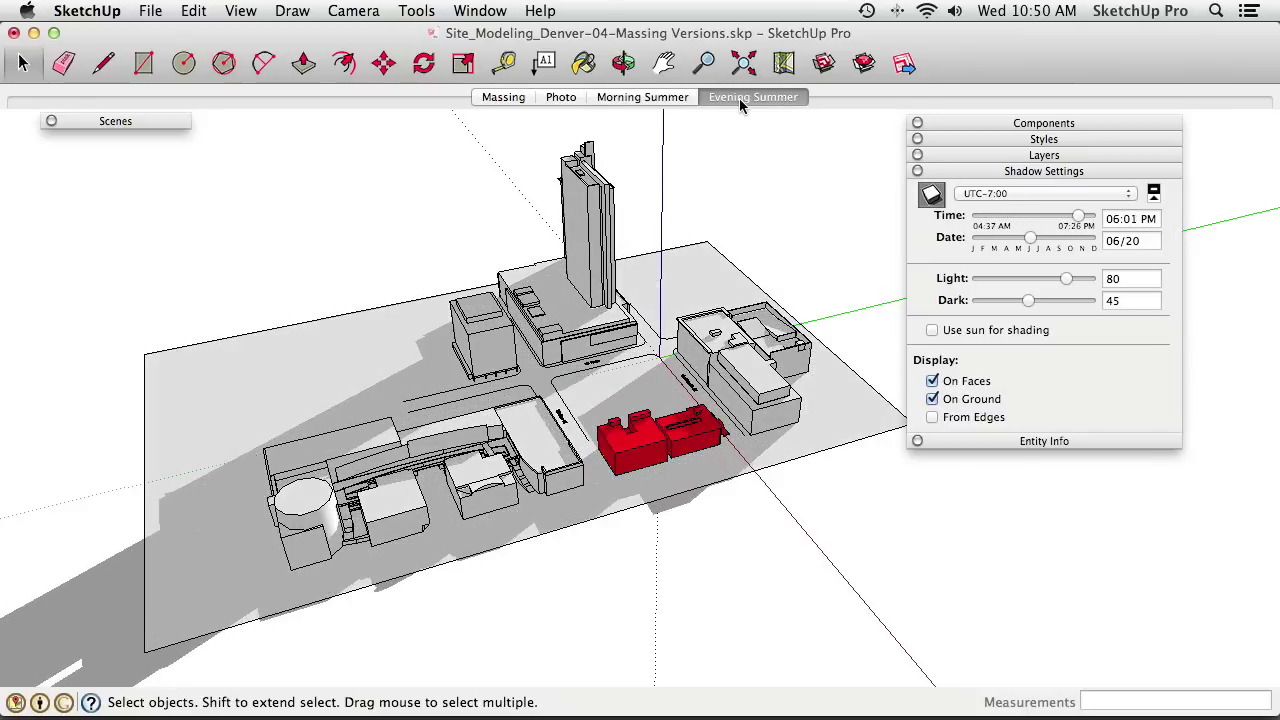
Try to set the scene transition time to 5 seconds in the model's animation settings and replay the Morning Summer and Evening Summer transitions
click(466, 12)
click(514, 86)
drag(510, 293, 712, 204)
click(384, 254)
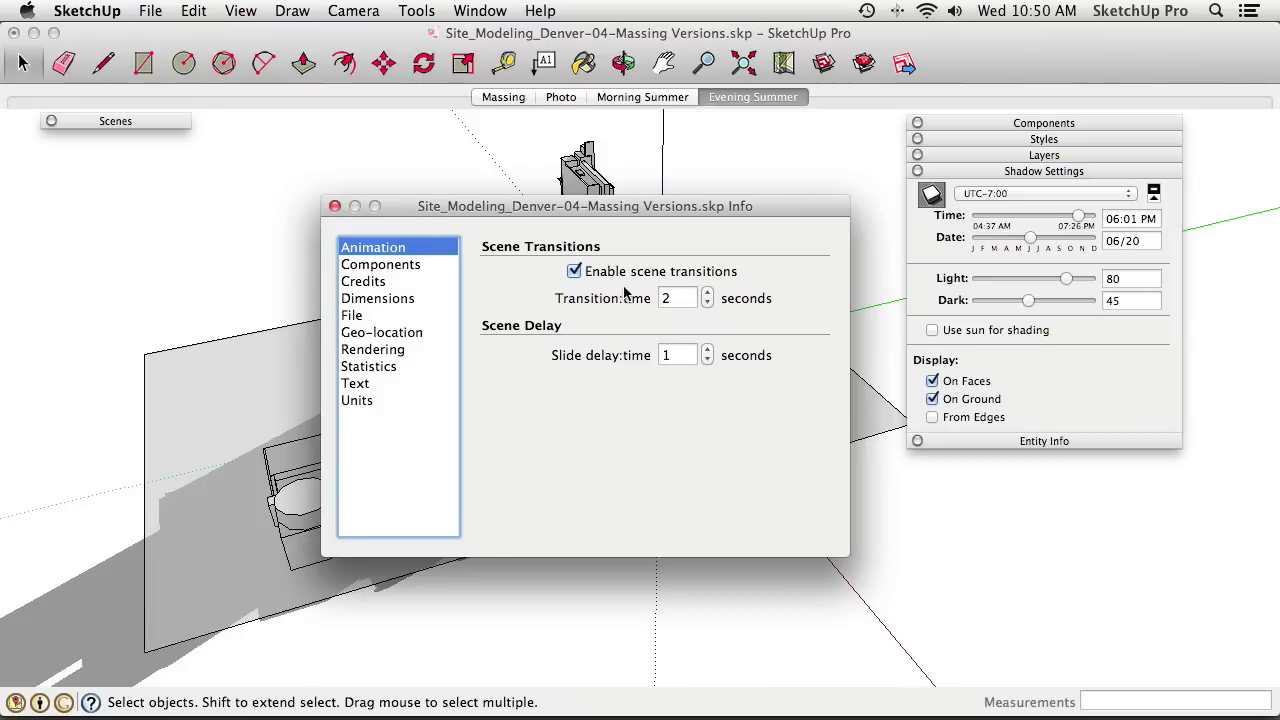
click(684, 297)
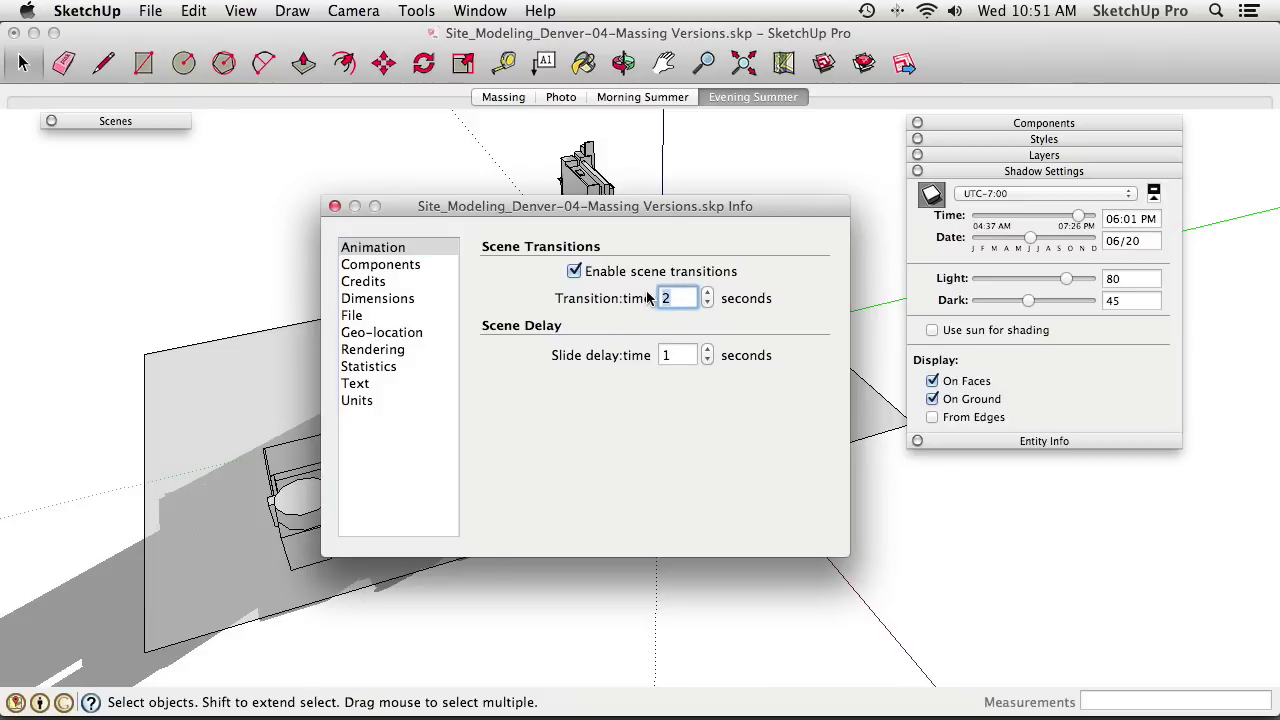
text(5)
click(335, 206)
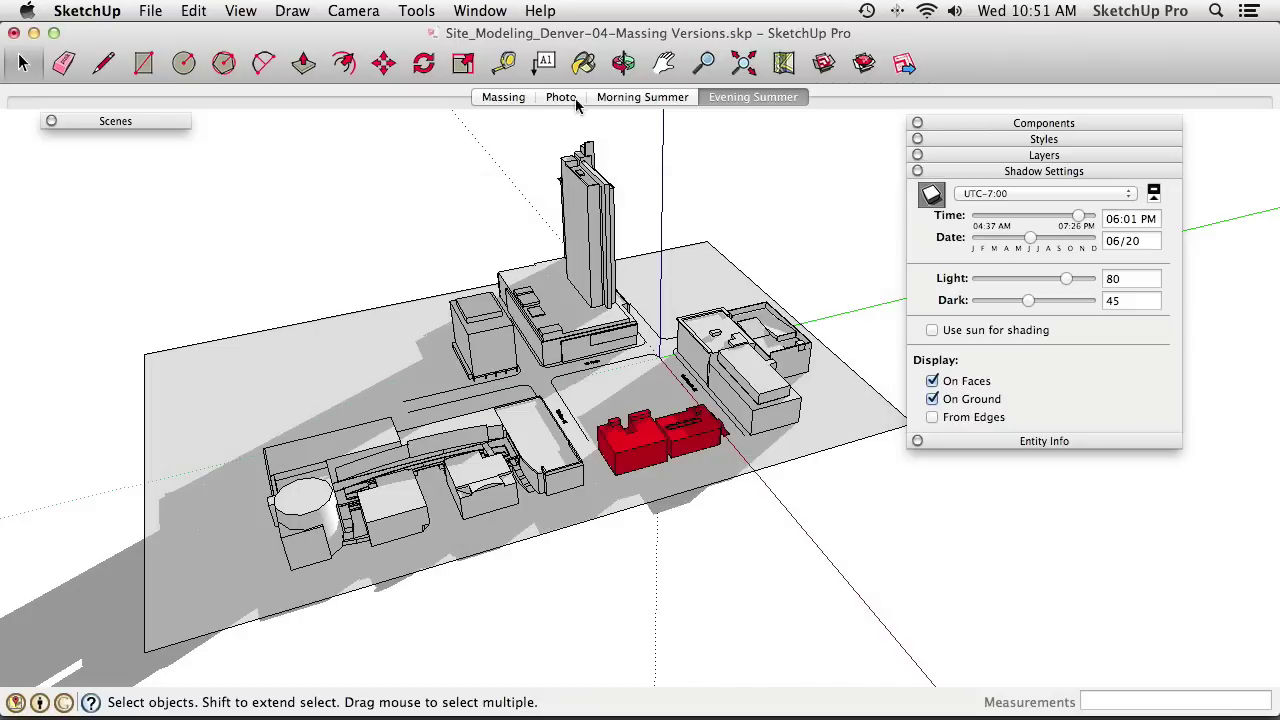
click(625, 97)
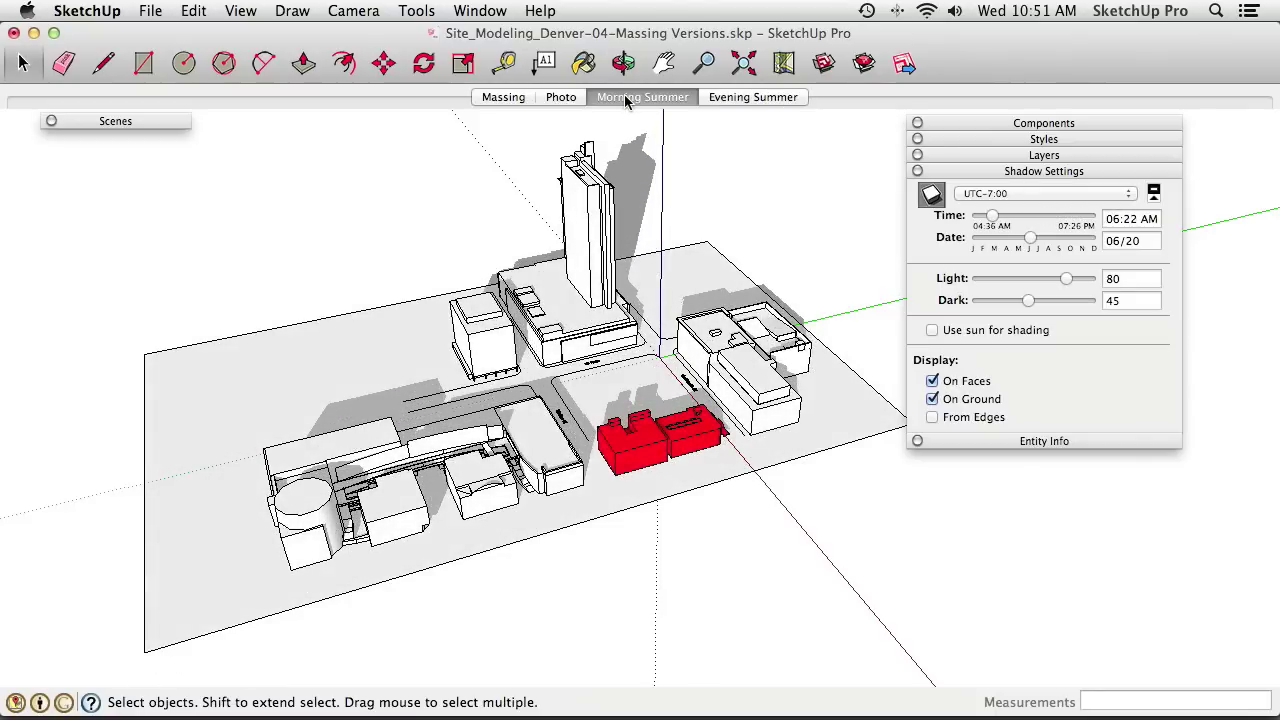
click(769, 97)
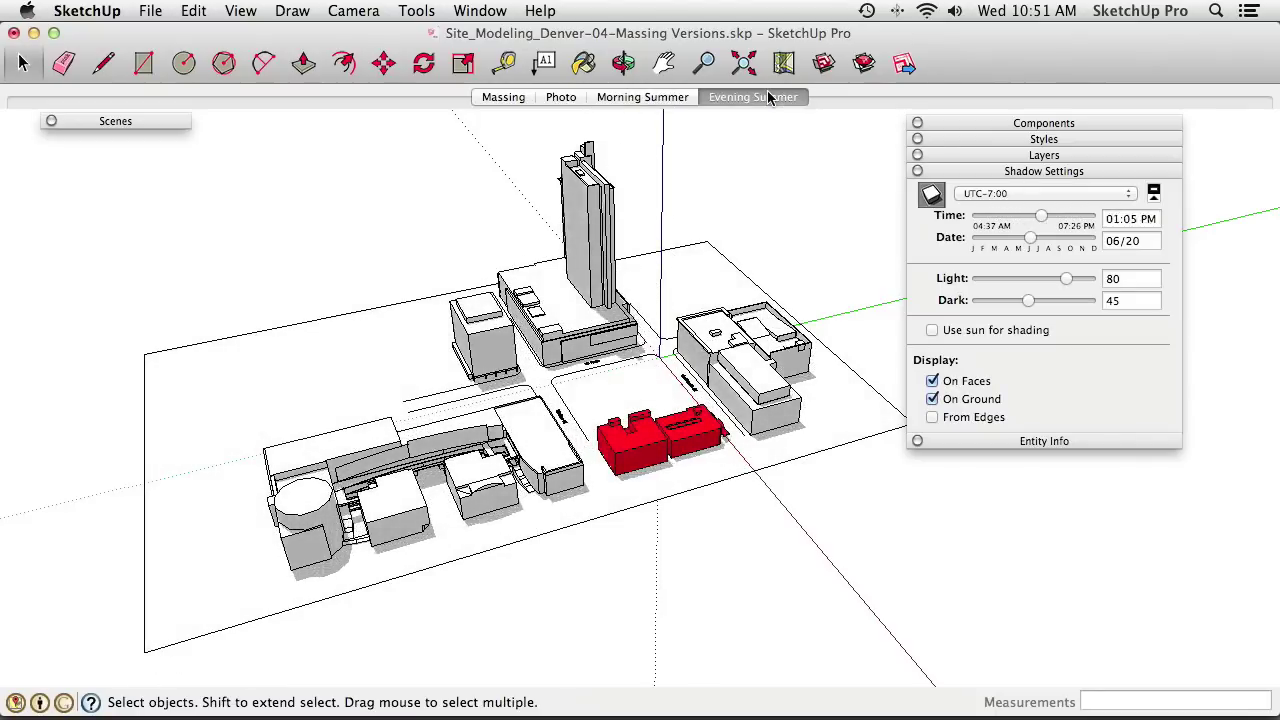
Set the scene transition time to 5 seconds in the model's animation settings and play the transition to Morning Summer
click(470, 11)
click(490, 86)
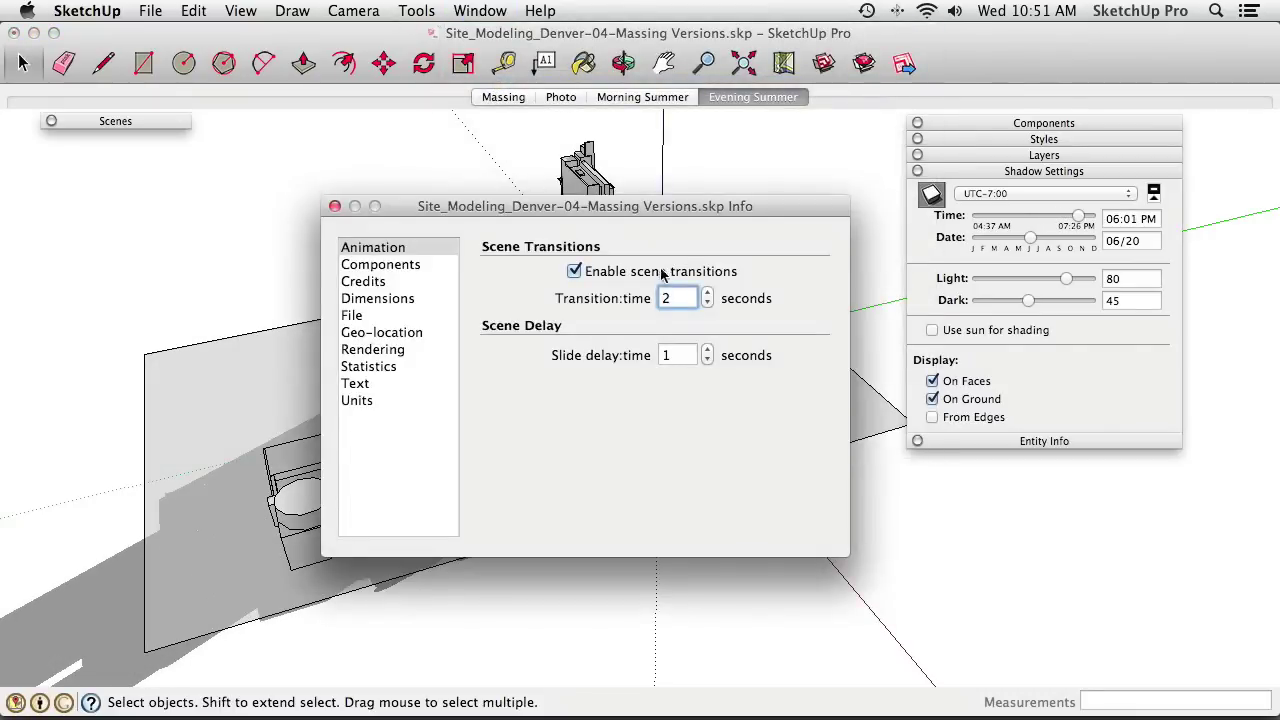
text(5)
click(335, 206)
click(630, 97)
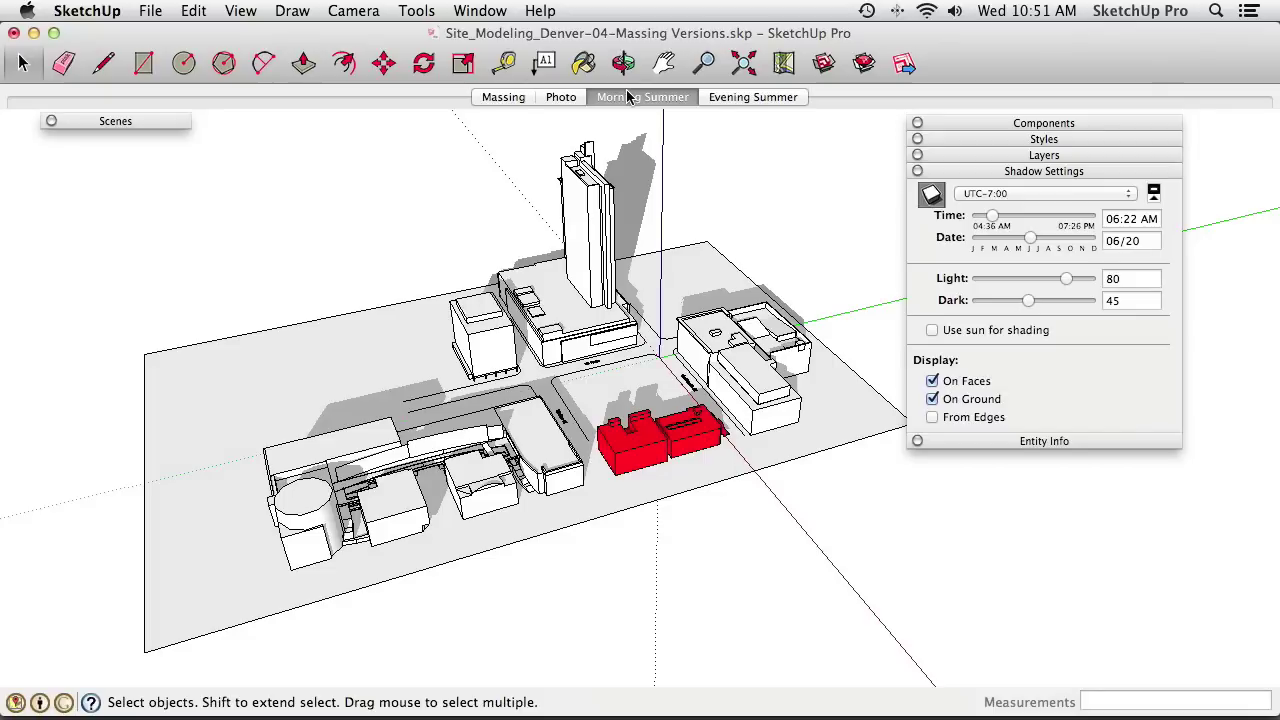
middle_drag(784, 400, 573, 395)
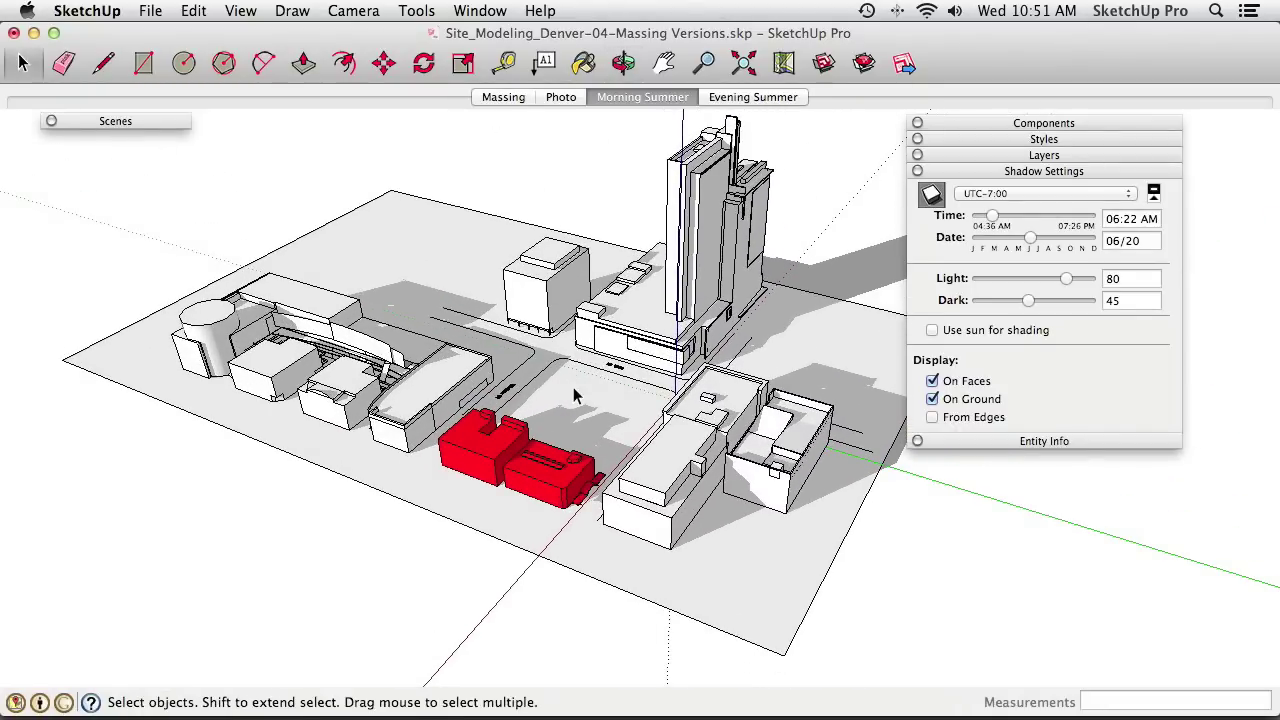